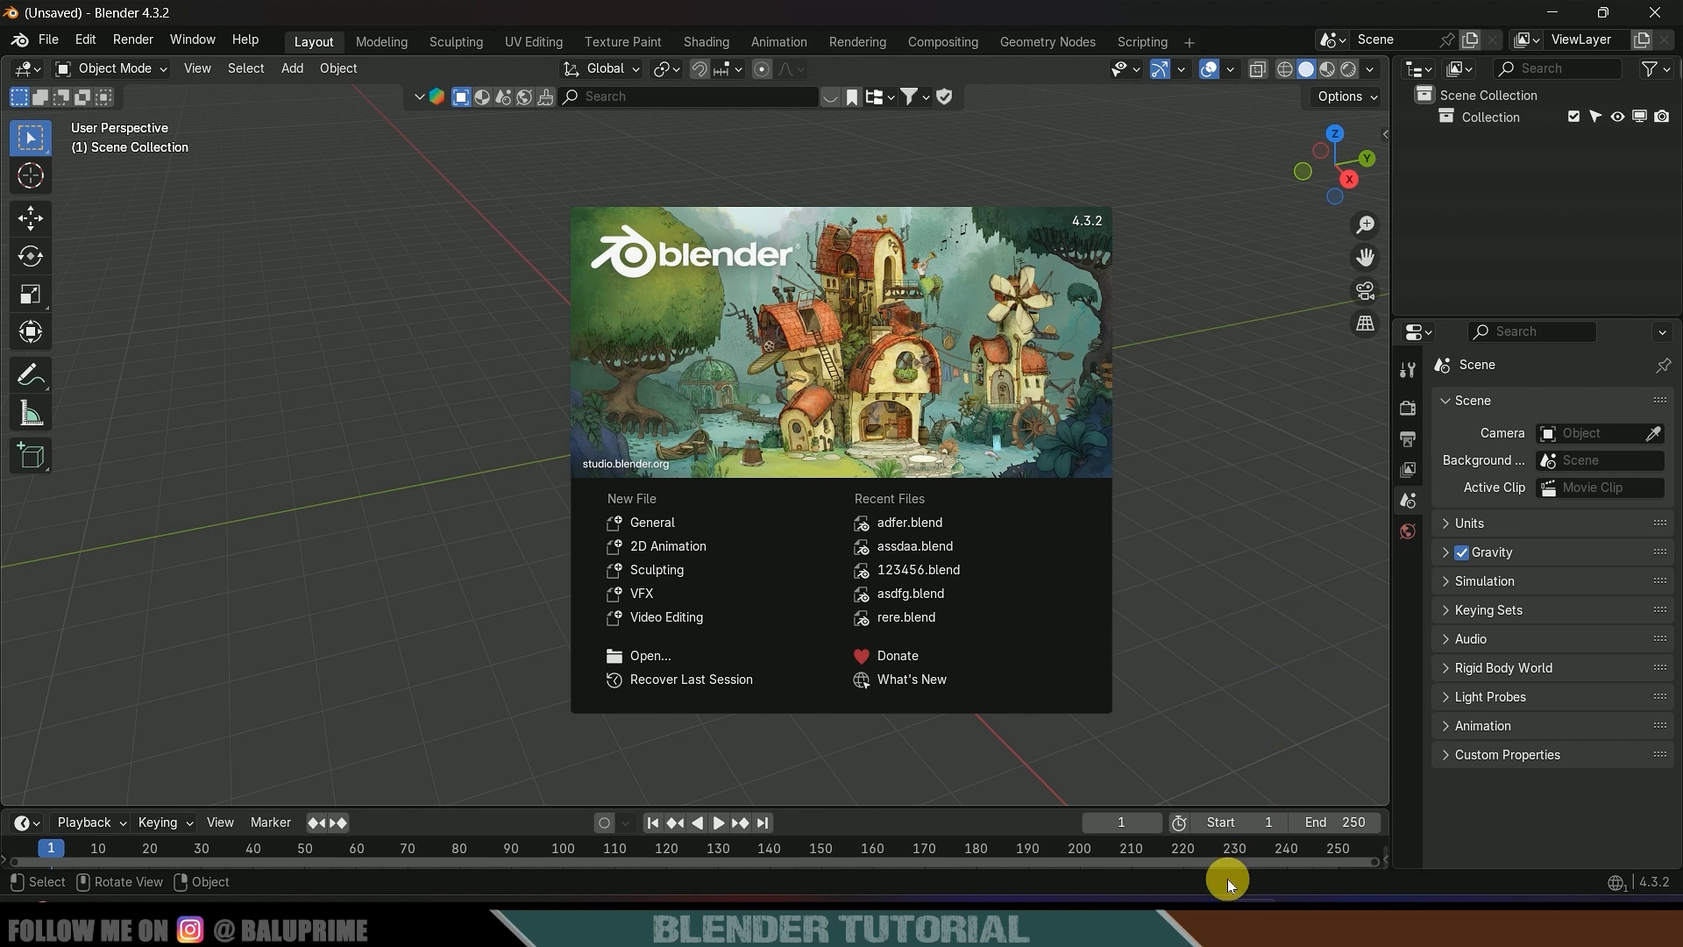
- Switch to the browser and look through the Pexels video results for "dubai frame"
click(1208, 914)
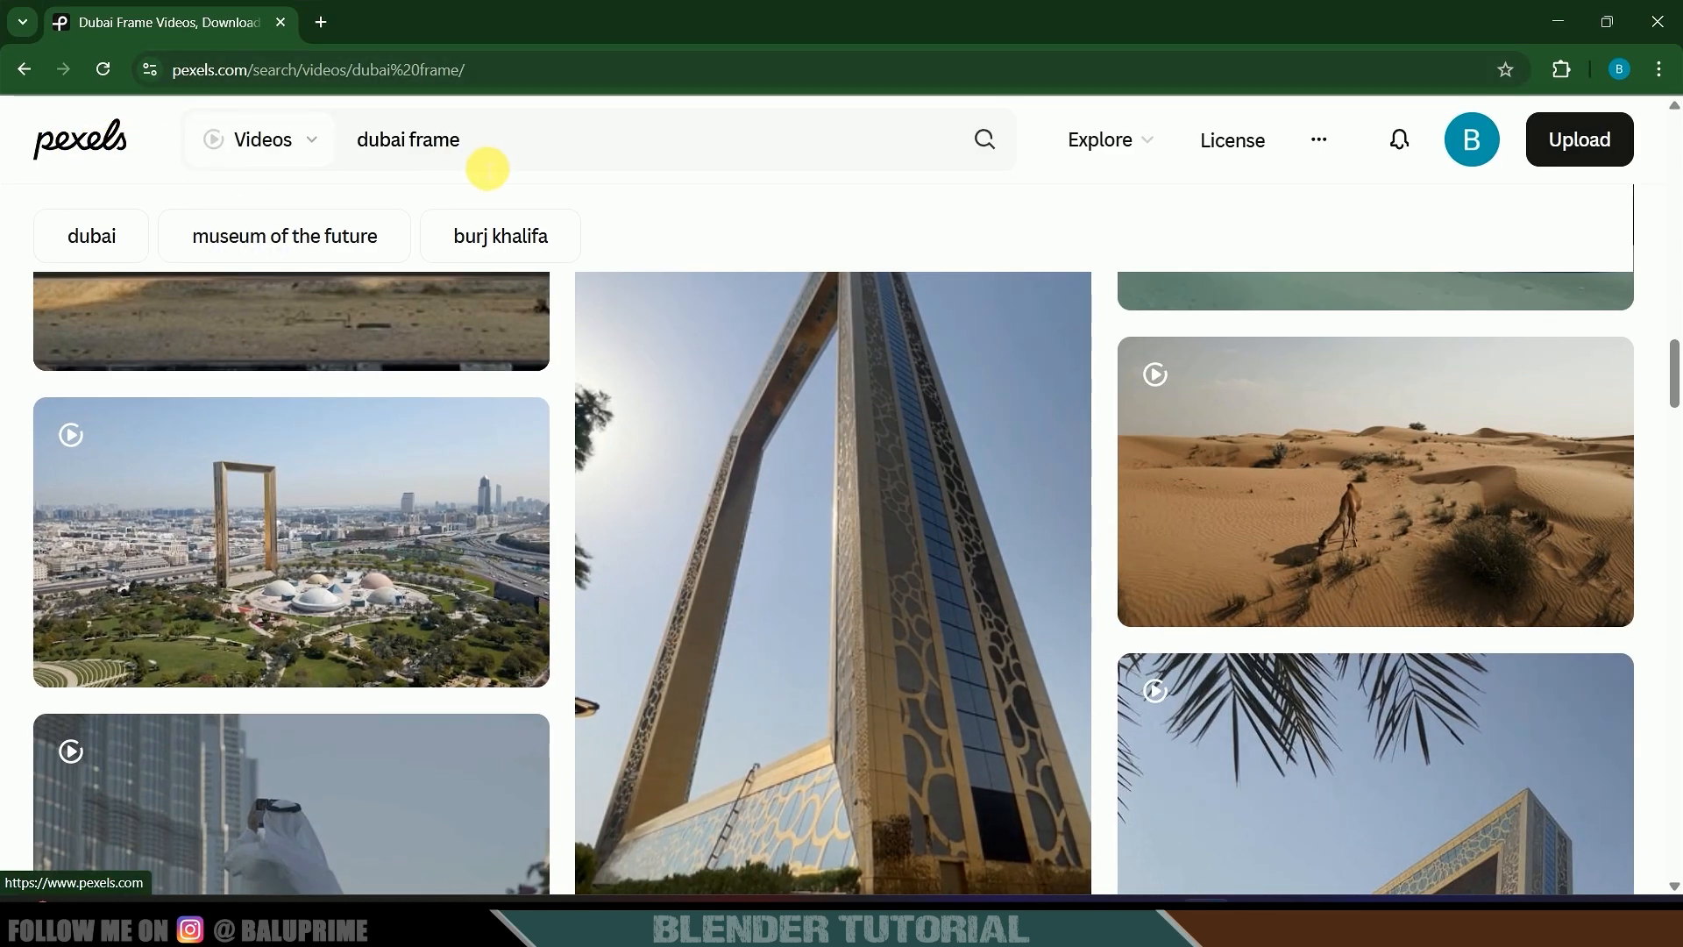
scroll(802, 550, down, 3)
scroll(815, 579, up, 3)
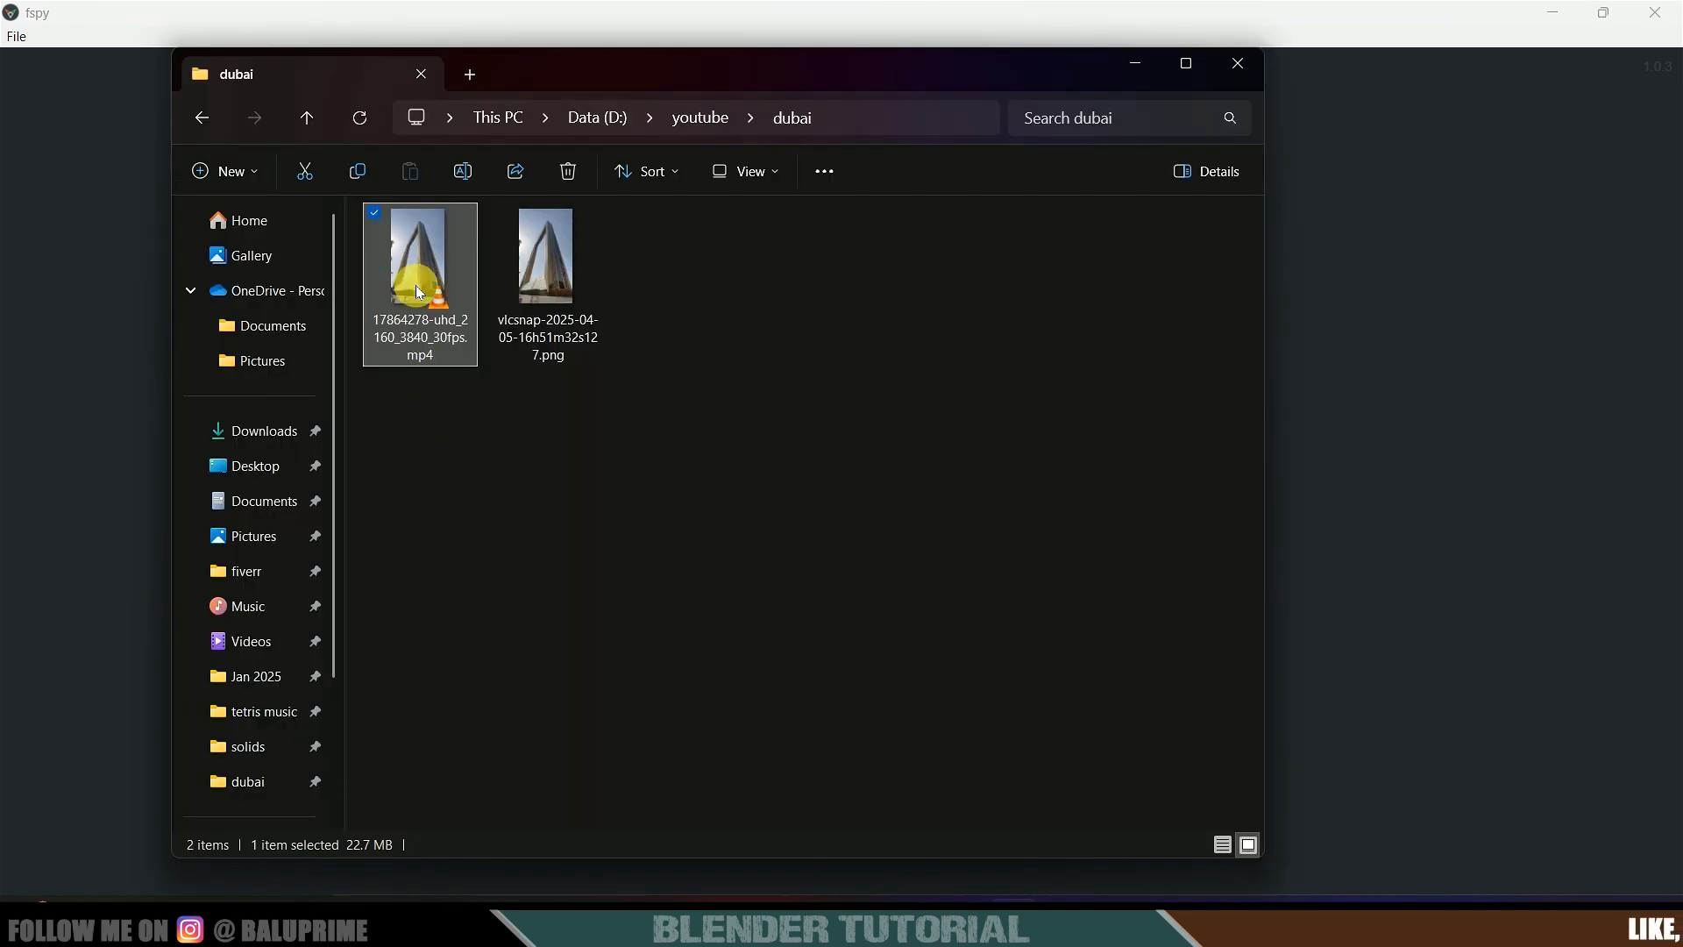
- View the clip 17864278-uhd_2160_3840_30fps.mp4 at its first frame in VLC, locate the Take Snapshot command and close the player
double_click(408, 273)
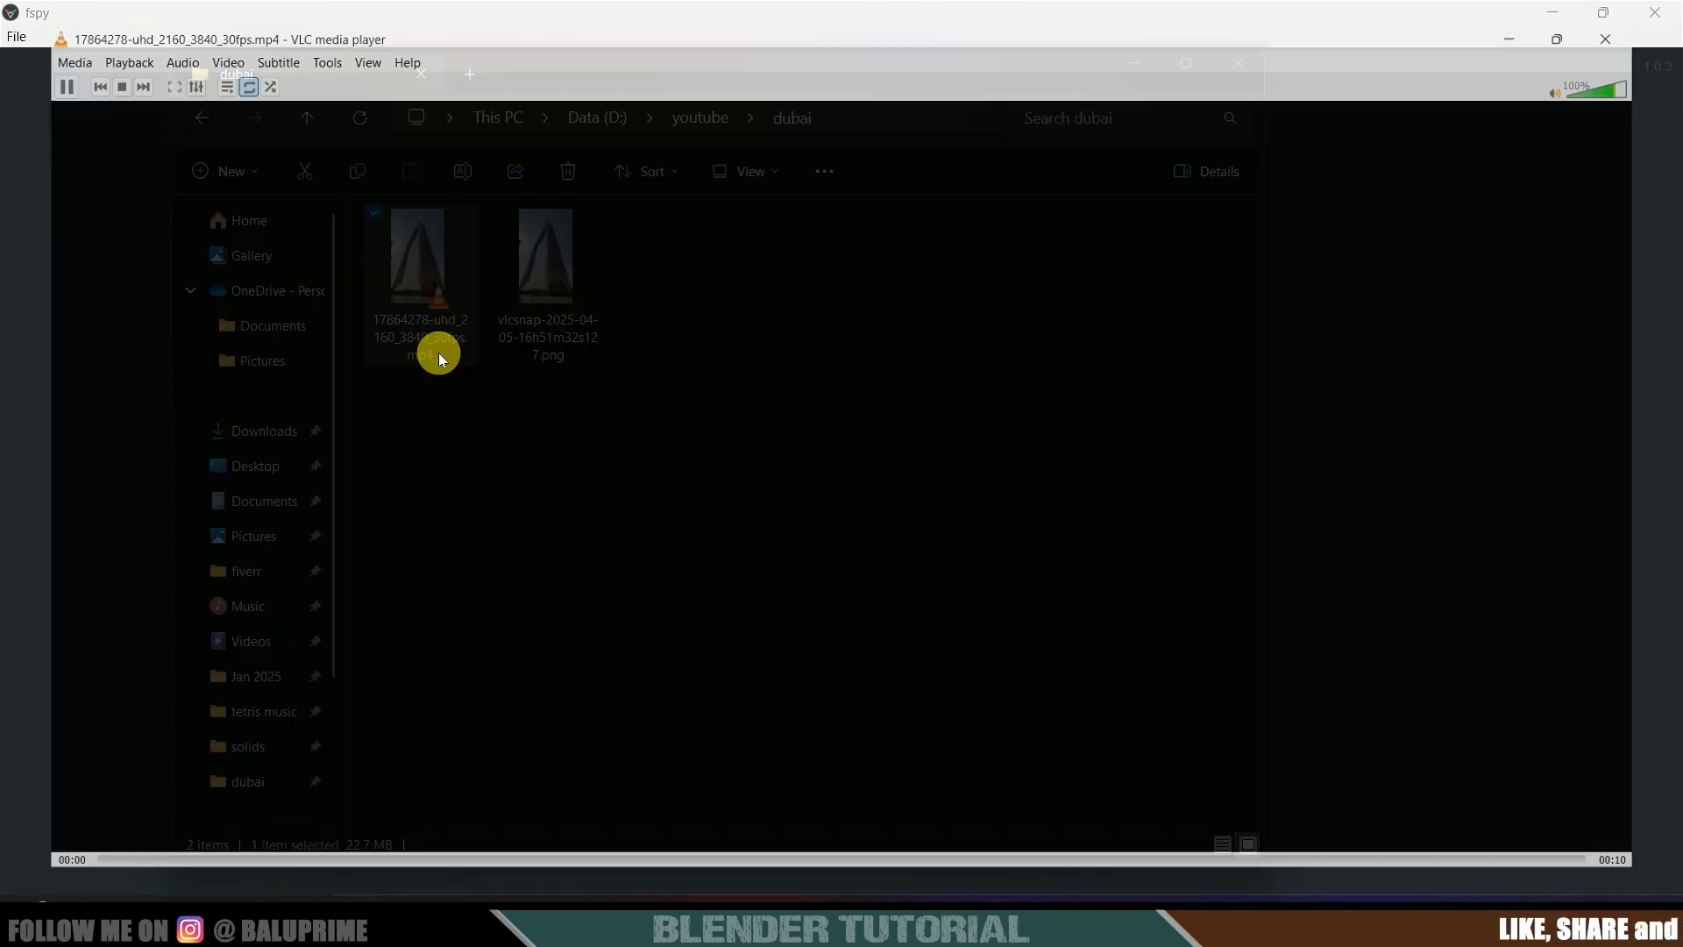
click(732, 379)
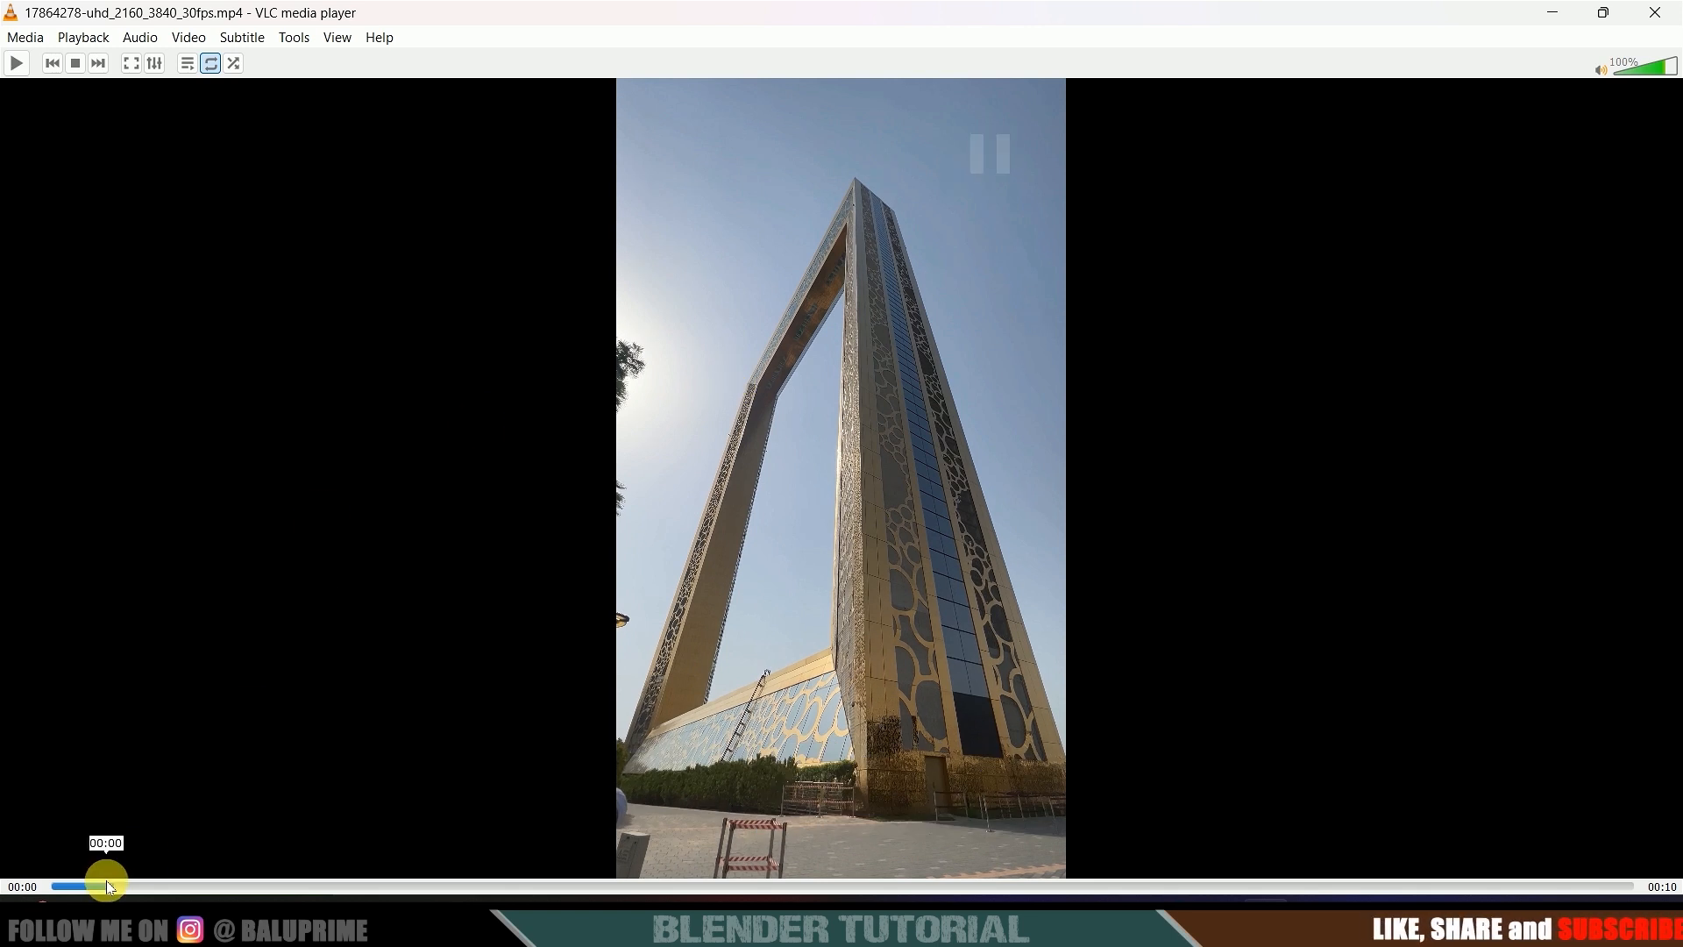
drag(107, 880, 40, 884)
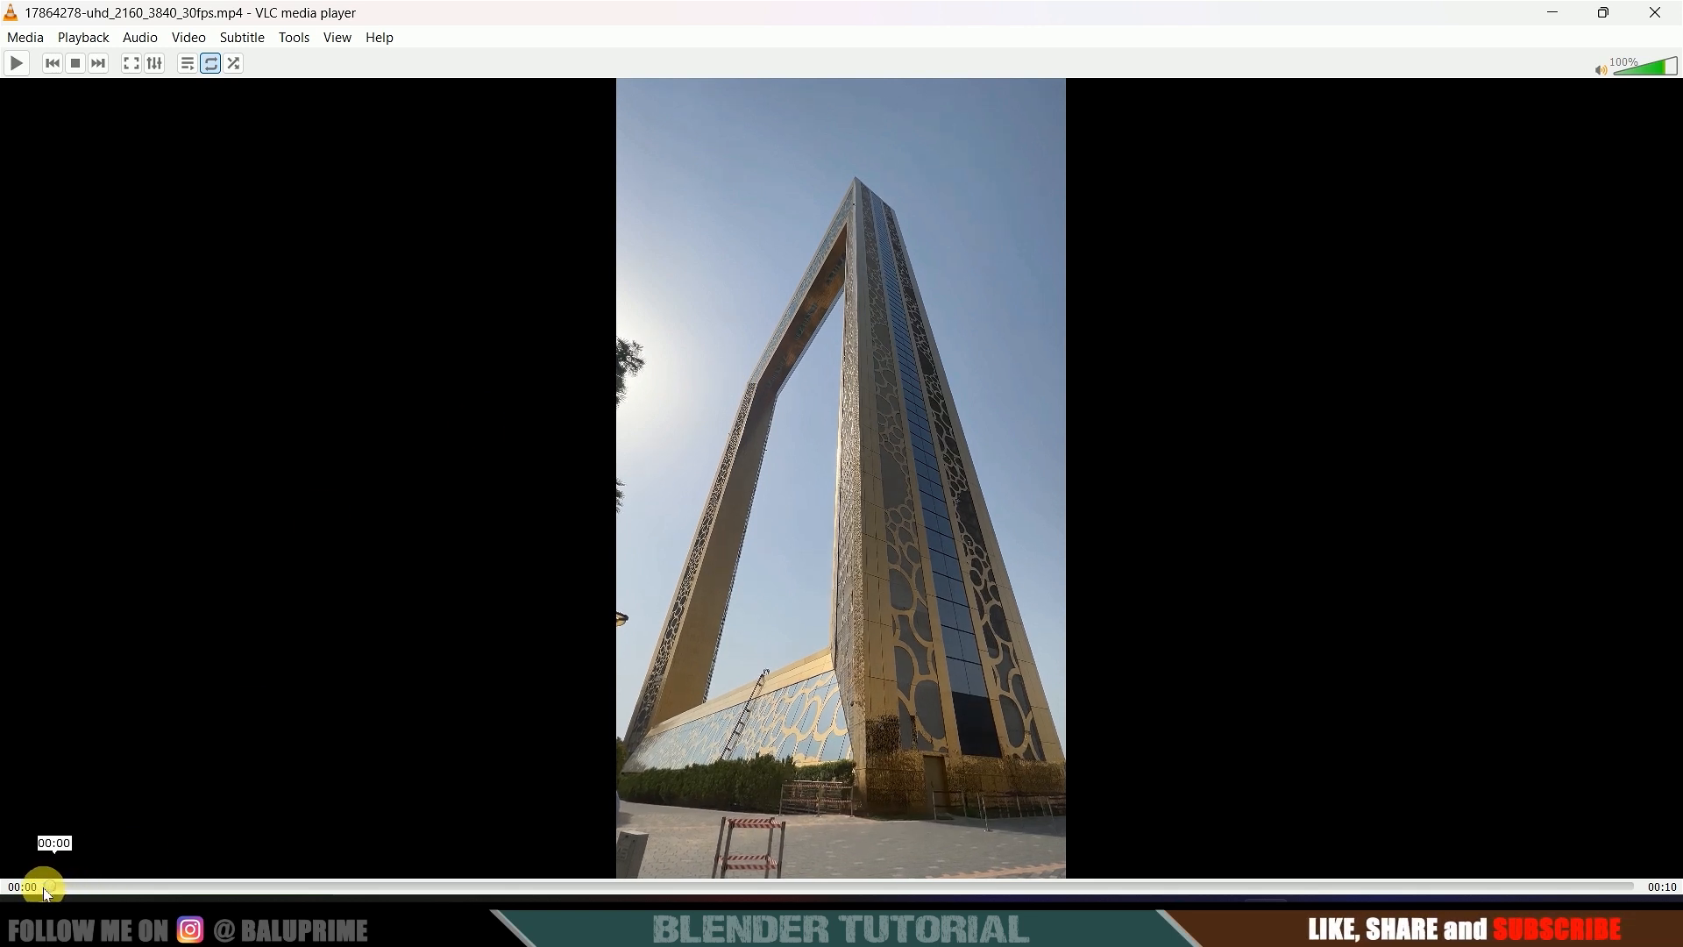
click(198, 41)
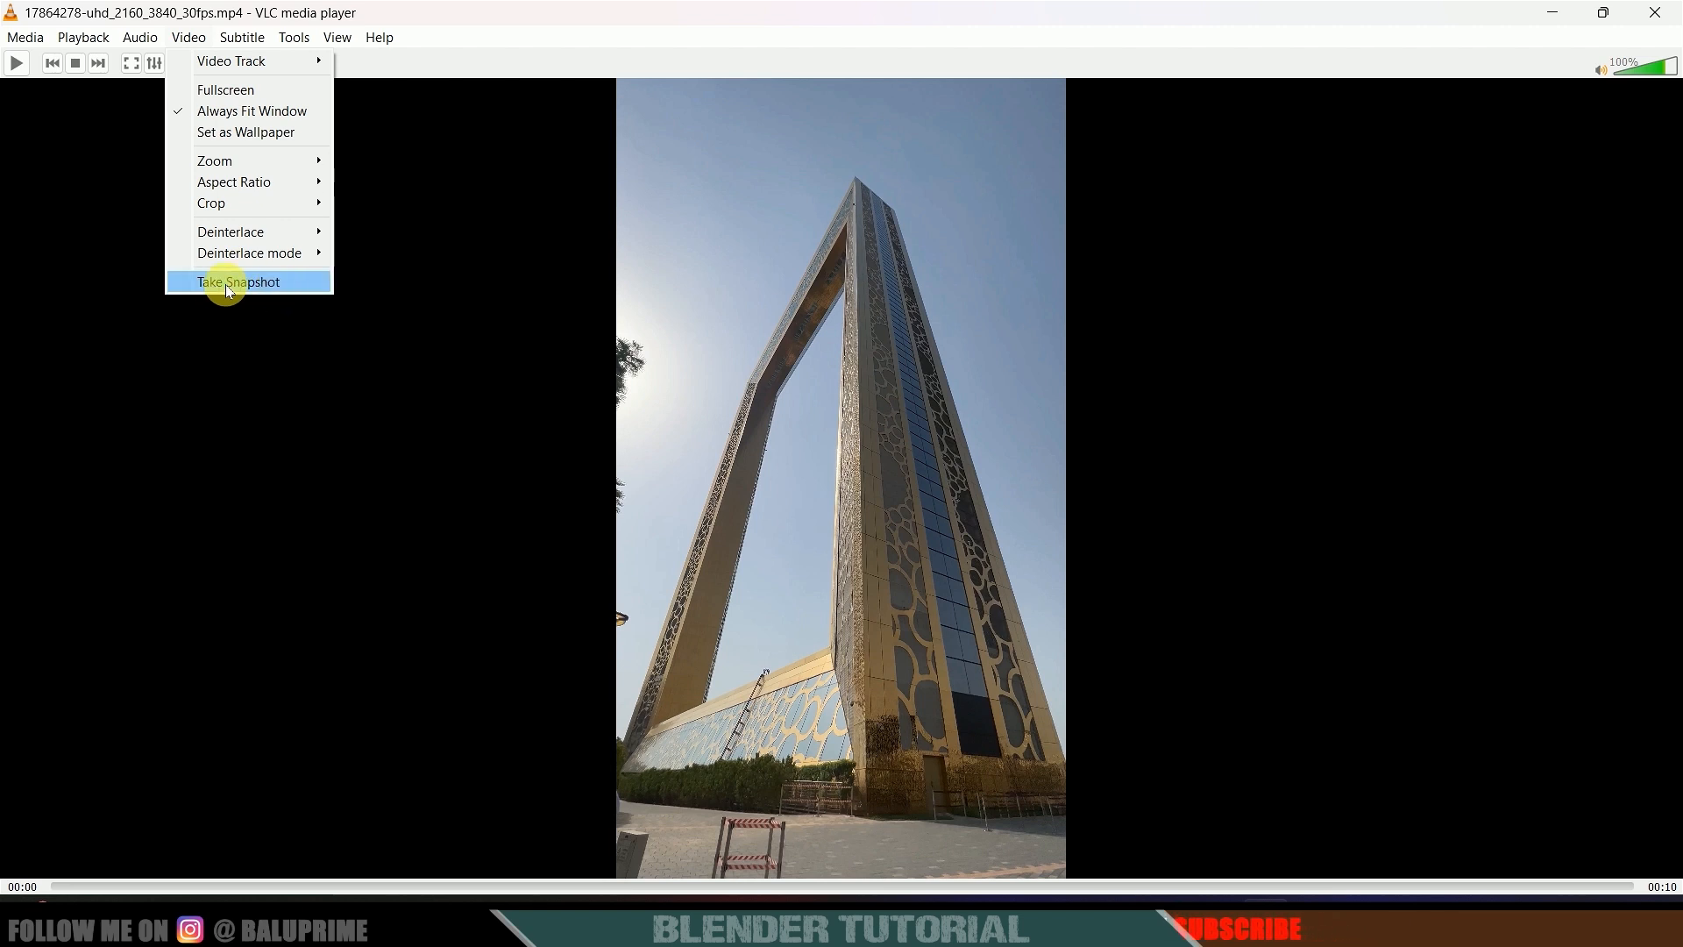
click(1668, 10)
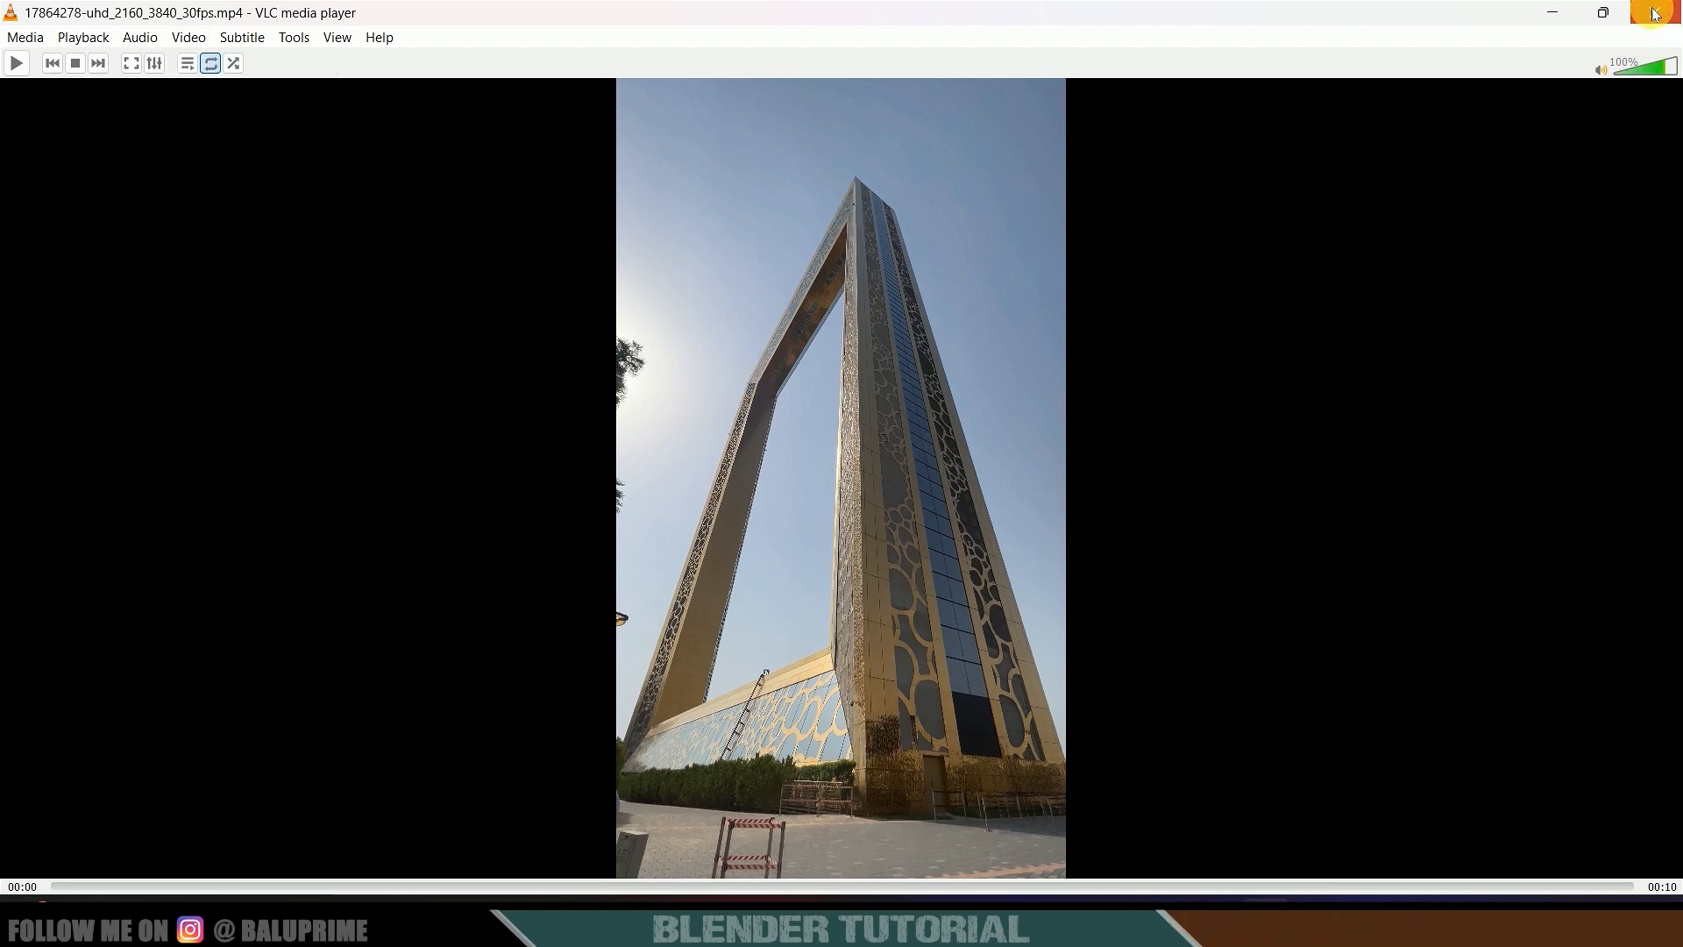
click(1654, 13)
click(554, 273)
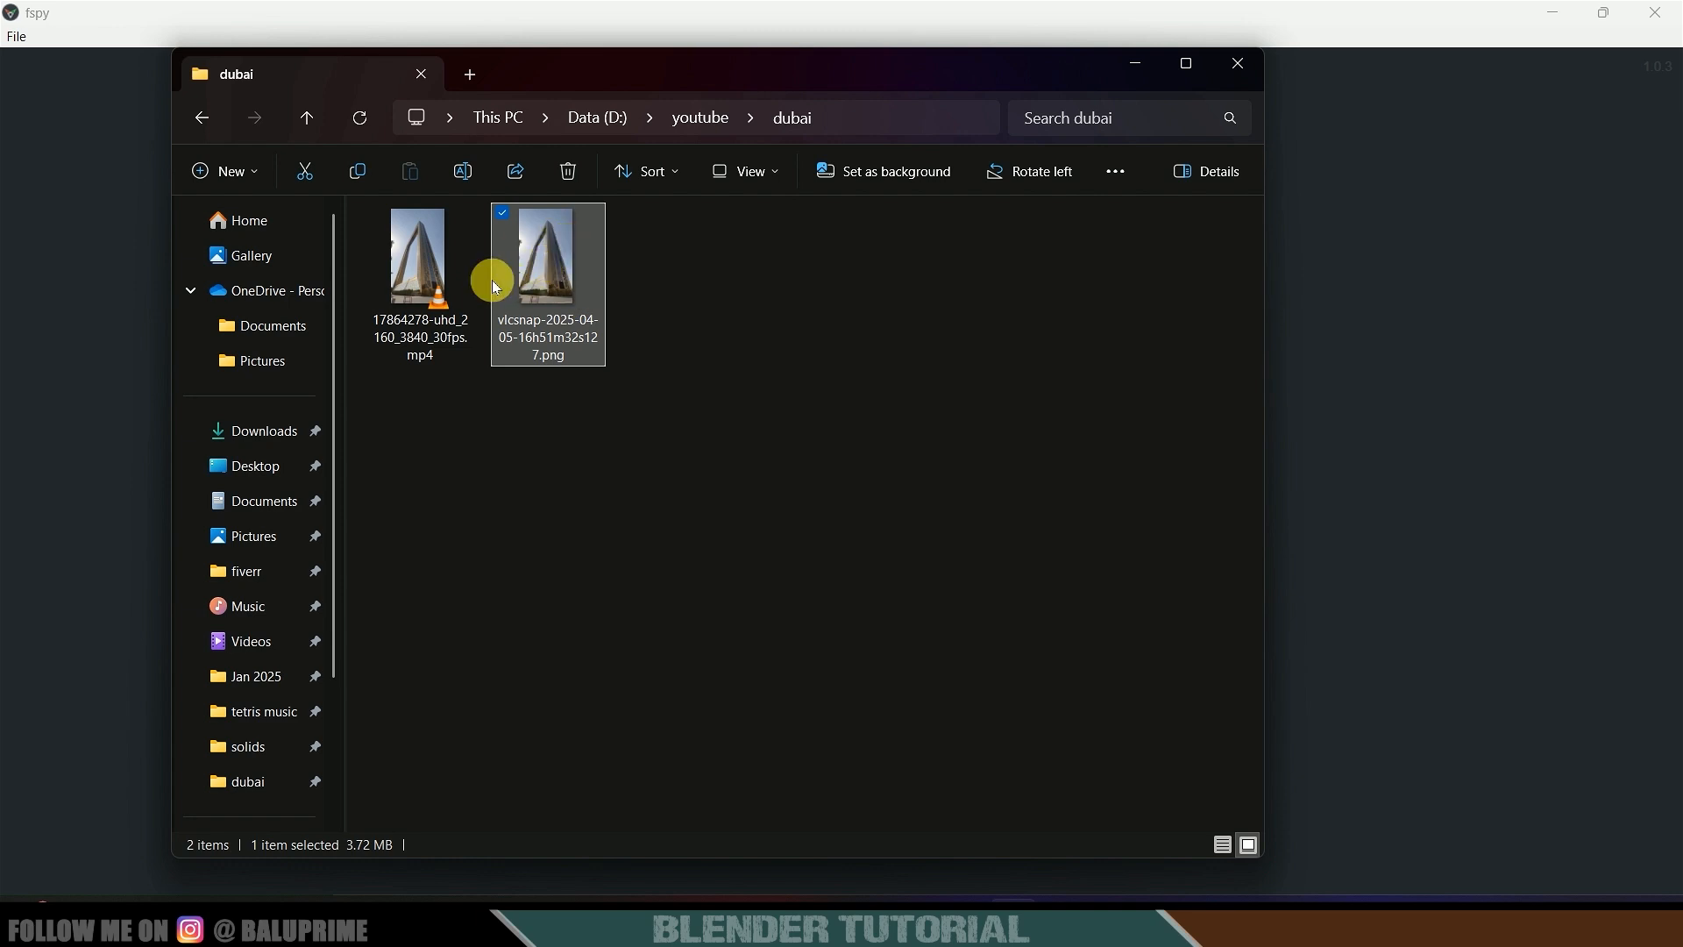
click(460, 276)
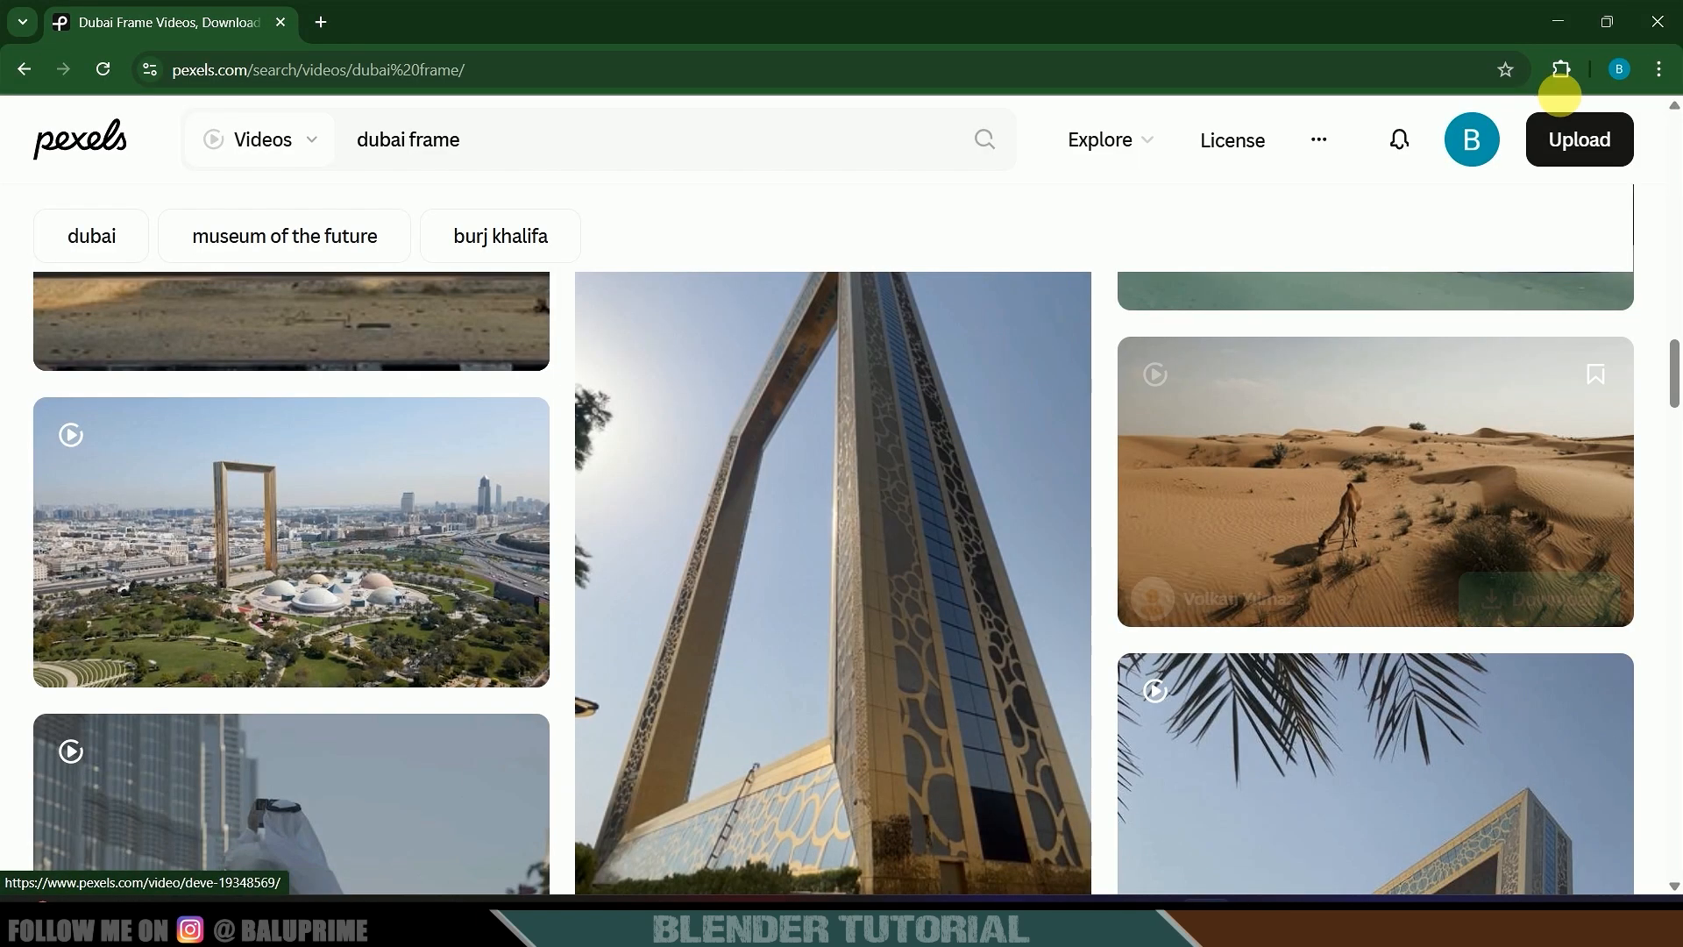
click(1136, 334)
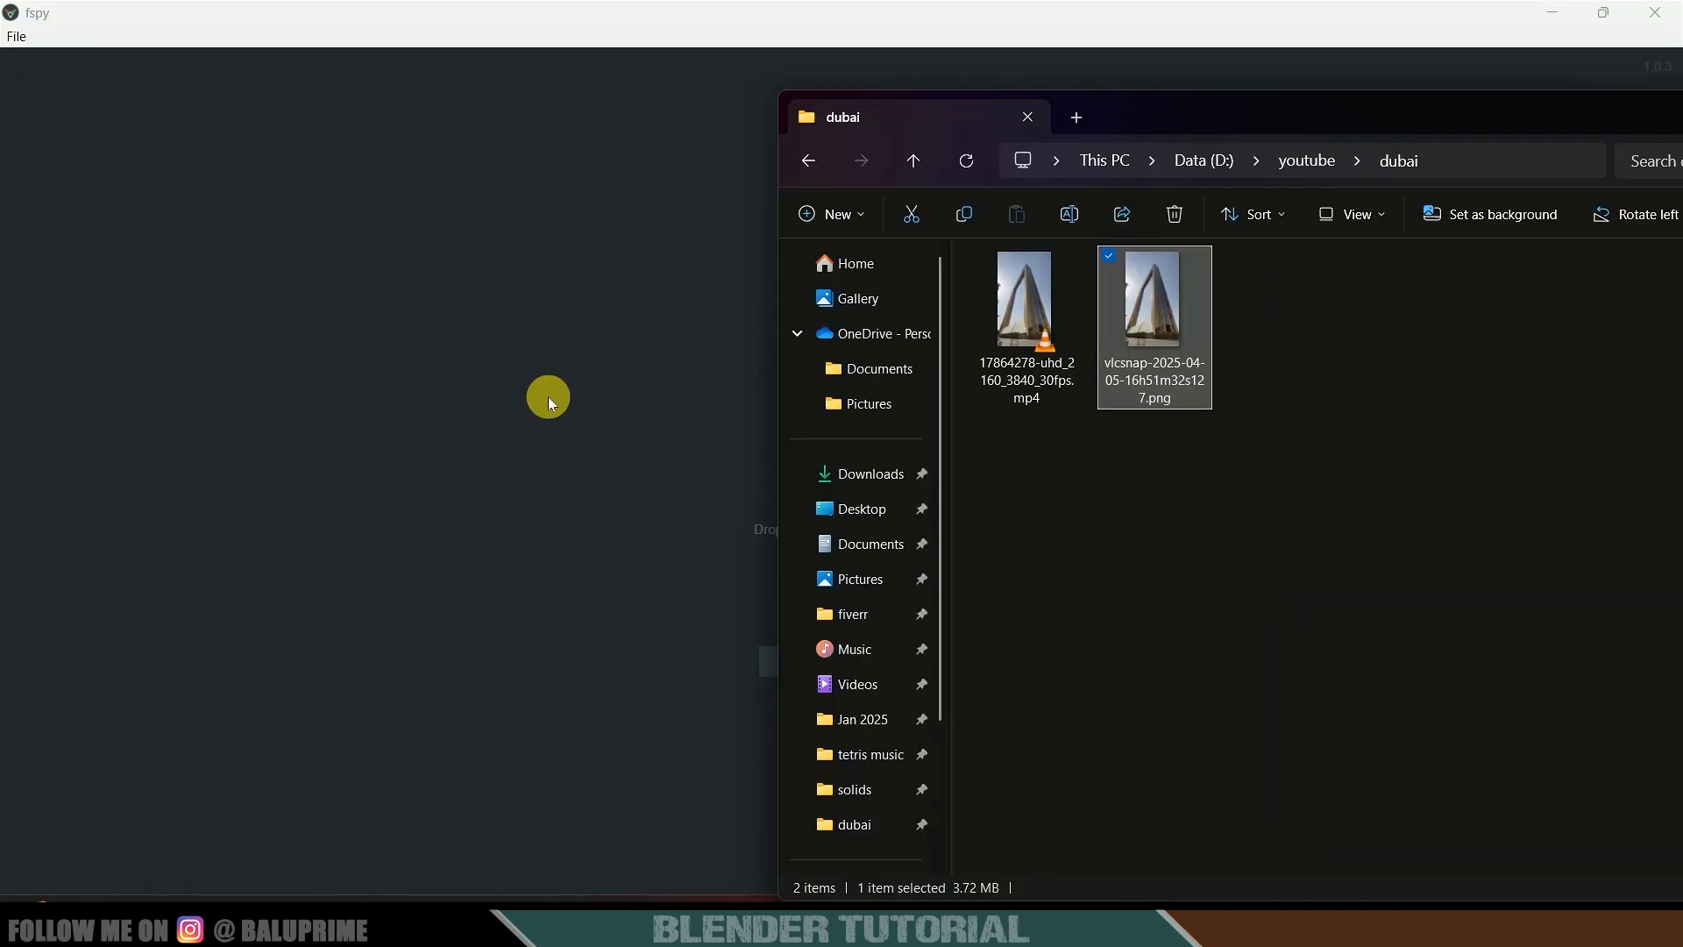
drag(549, 396, 456, 427)
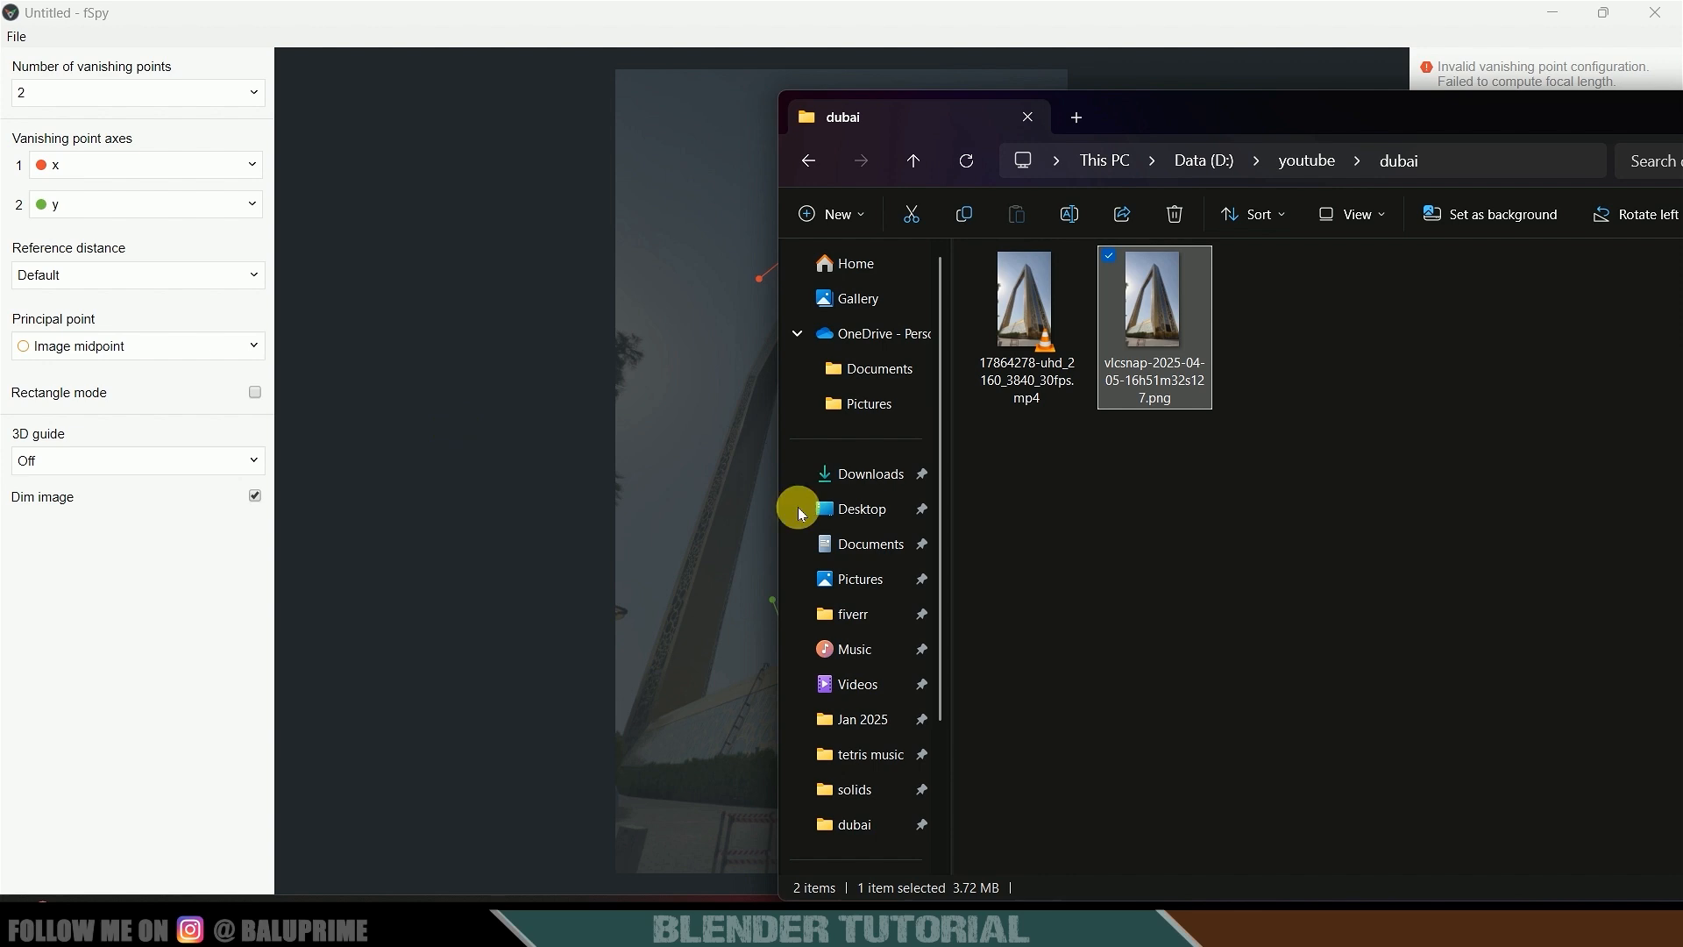
drag(1493, 116, 1078, 135)
click(1326, 125)
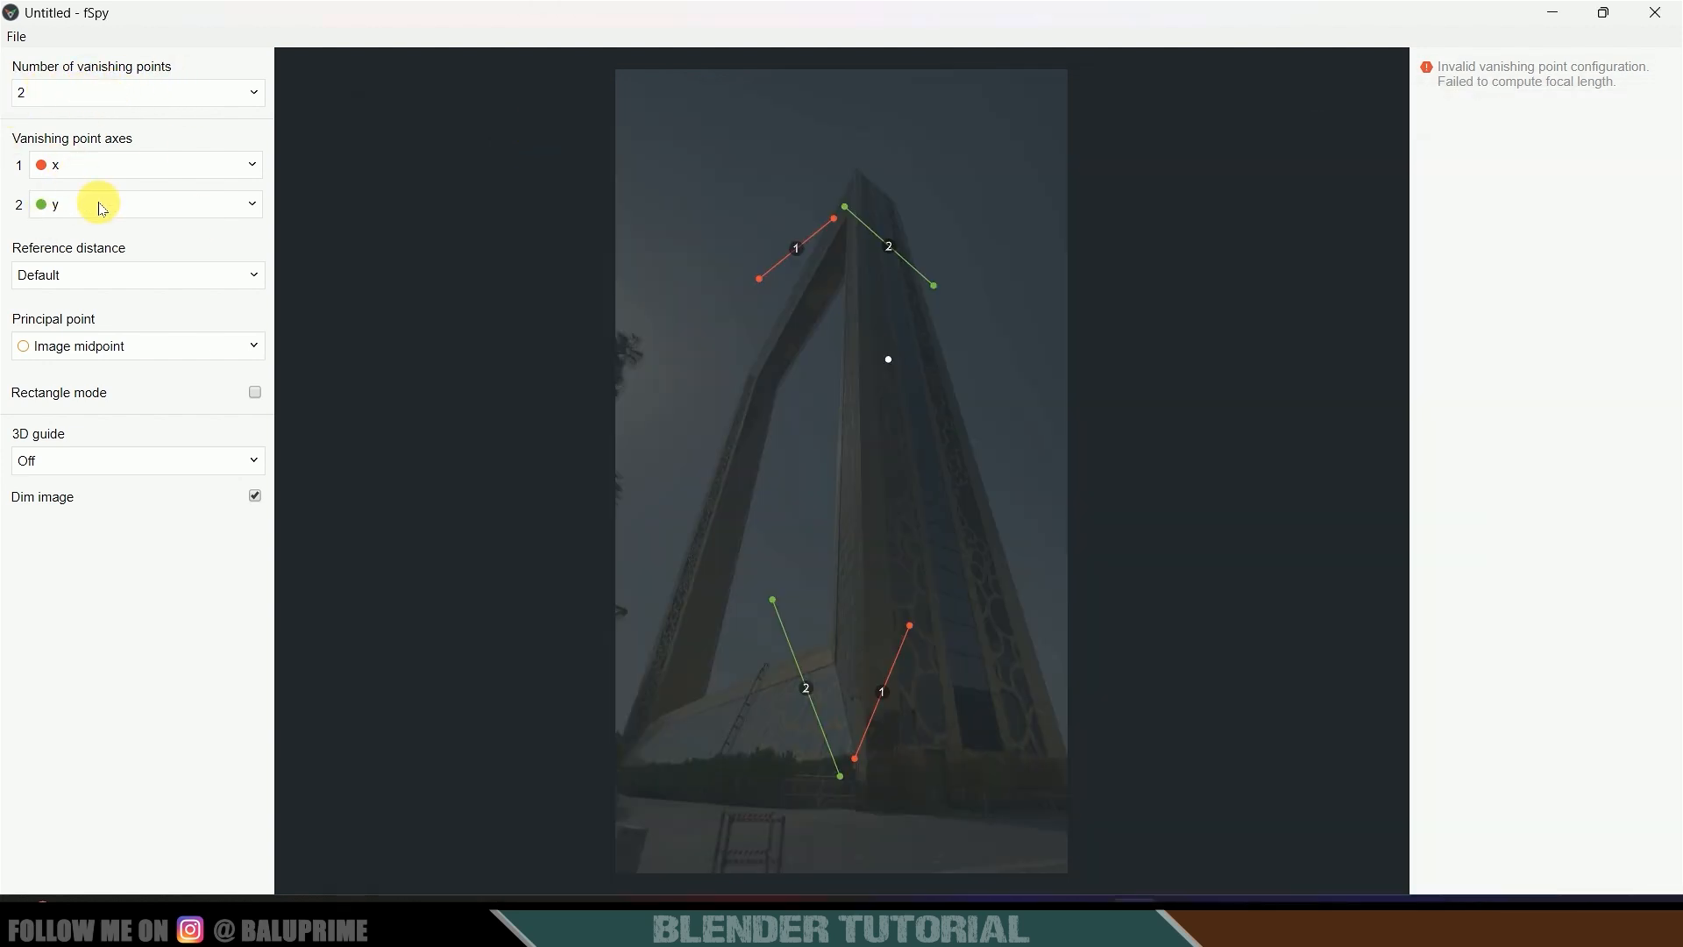
- Set the second vanishing point axis to z and align both x-axis lines with the building's top edge and the base's upper edge
click(200, 208)
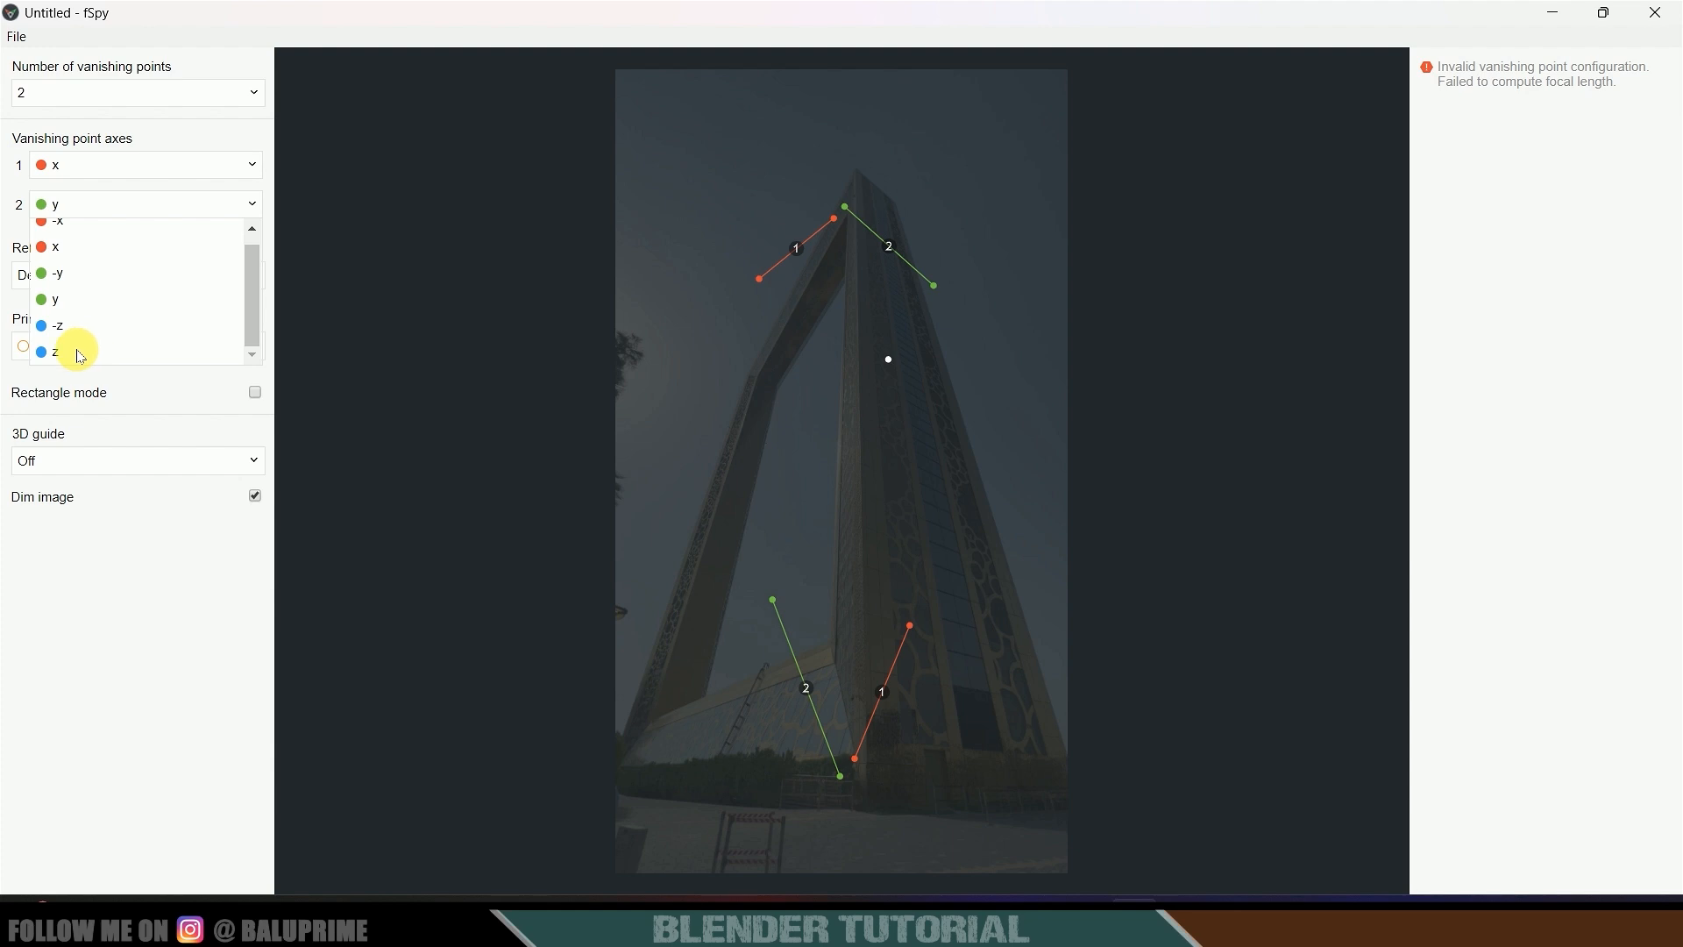
click(75, 354)
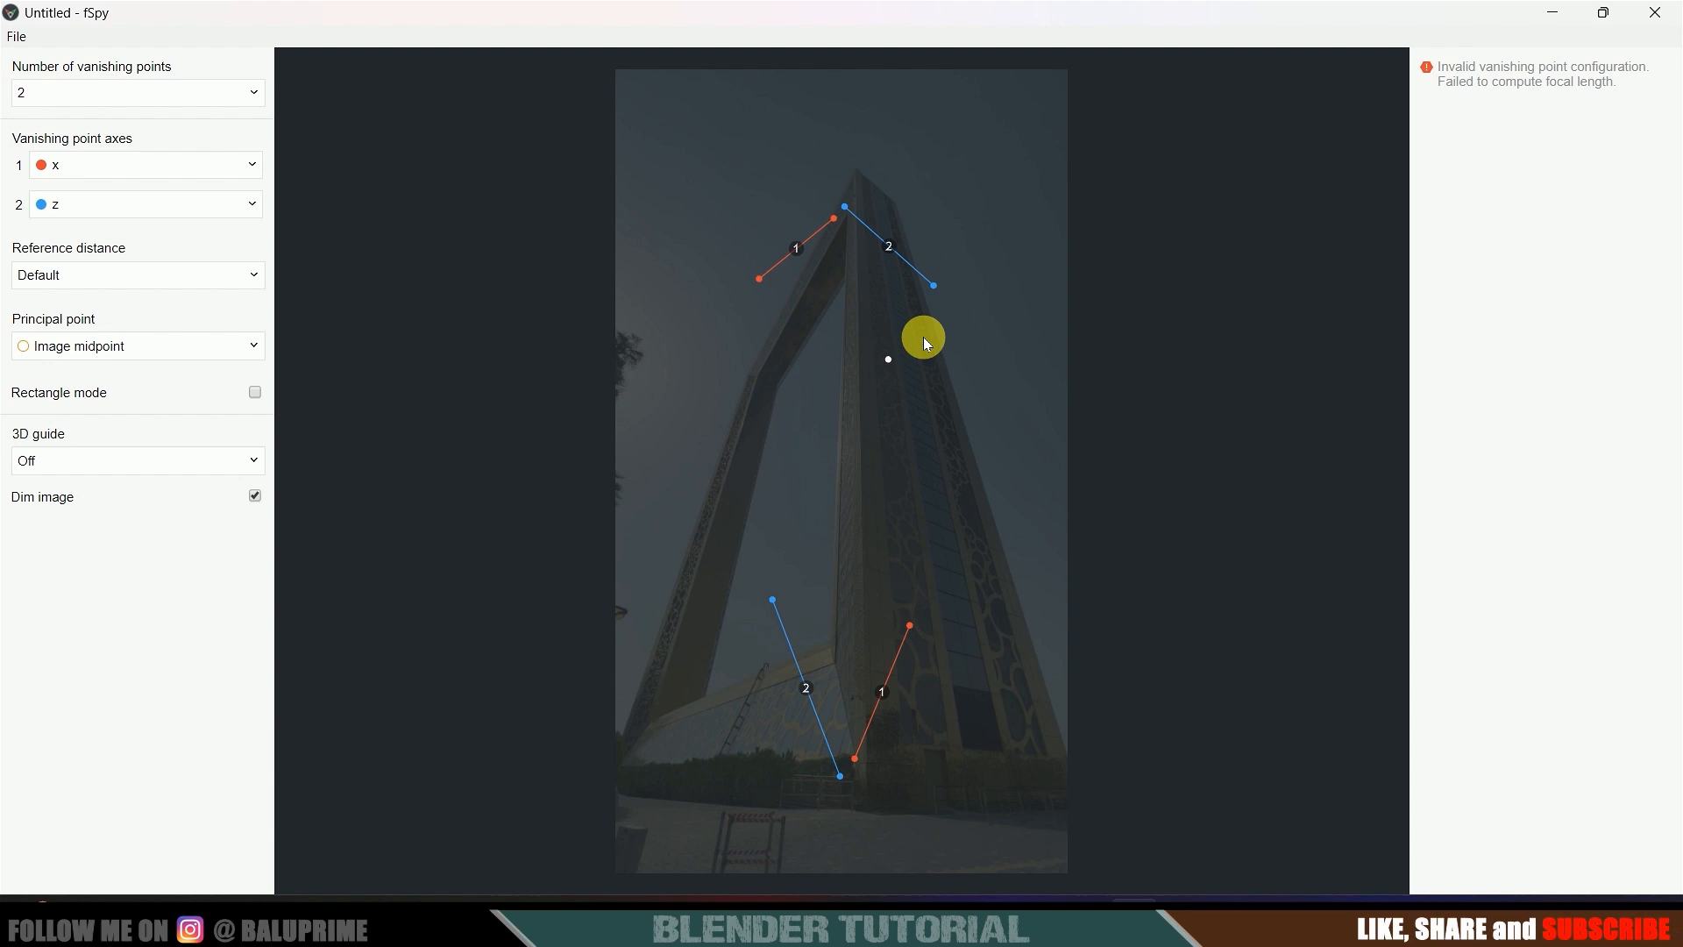
drag(856, 765, 620, 752)
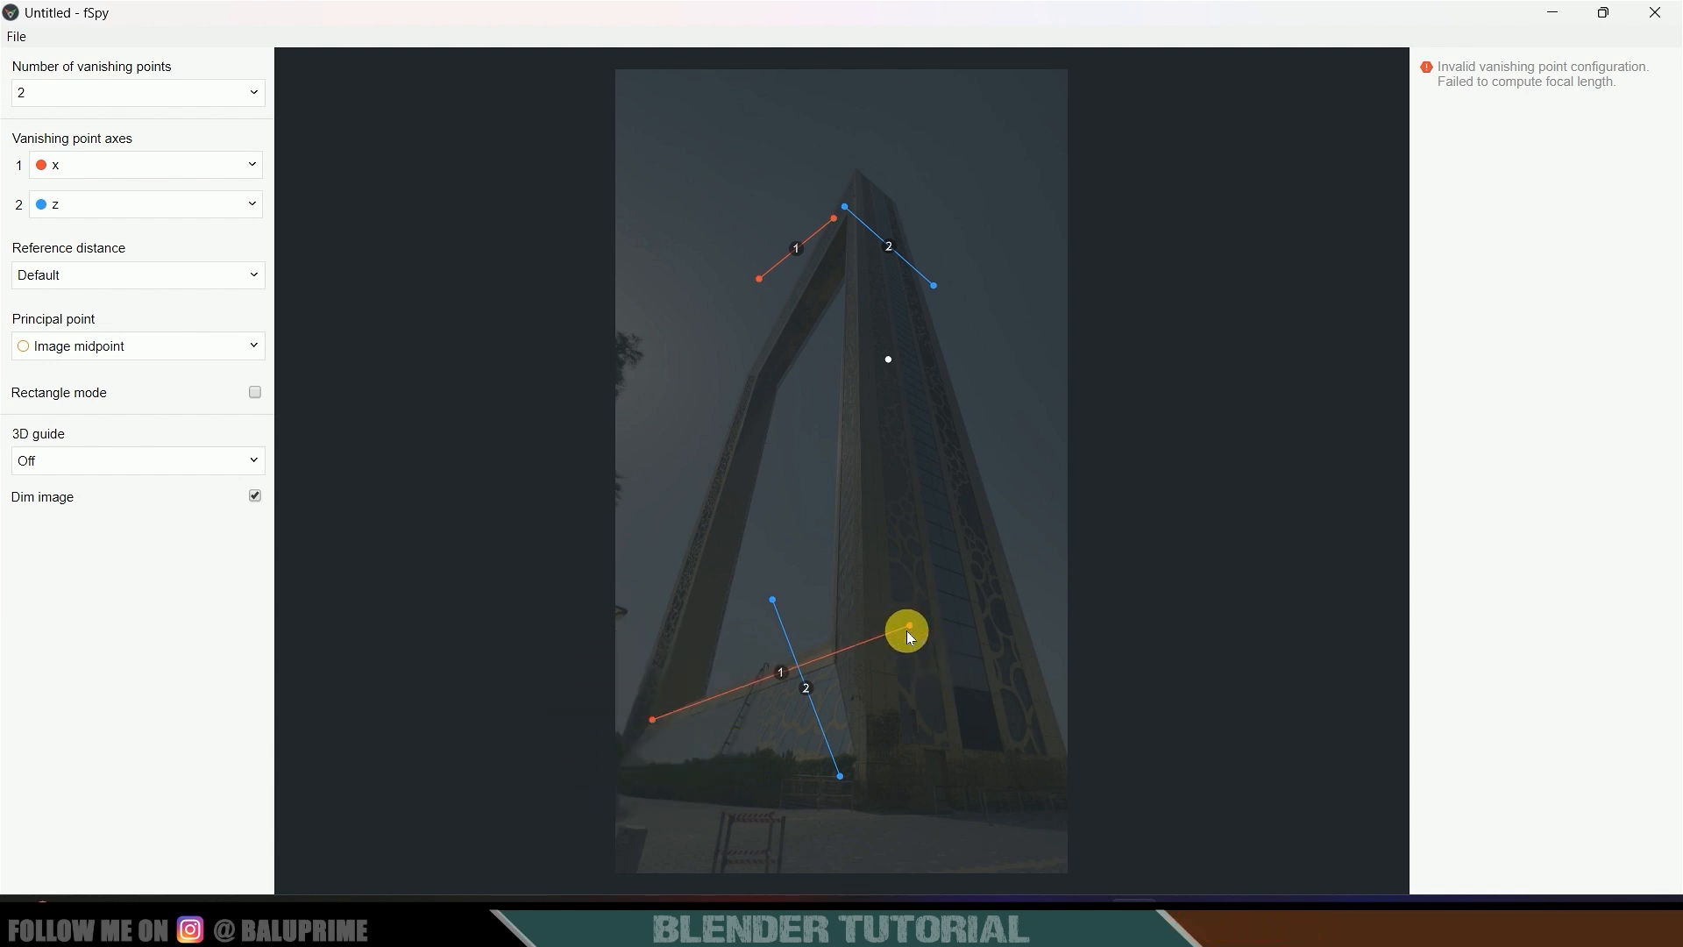
drag(910, 626, 729, 635)
drag(760, 279, 671, 449)
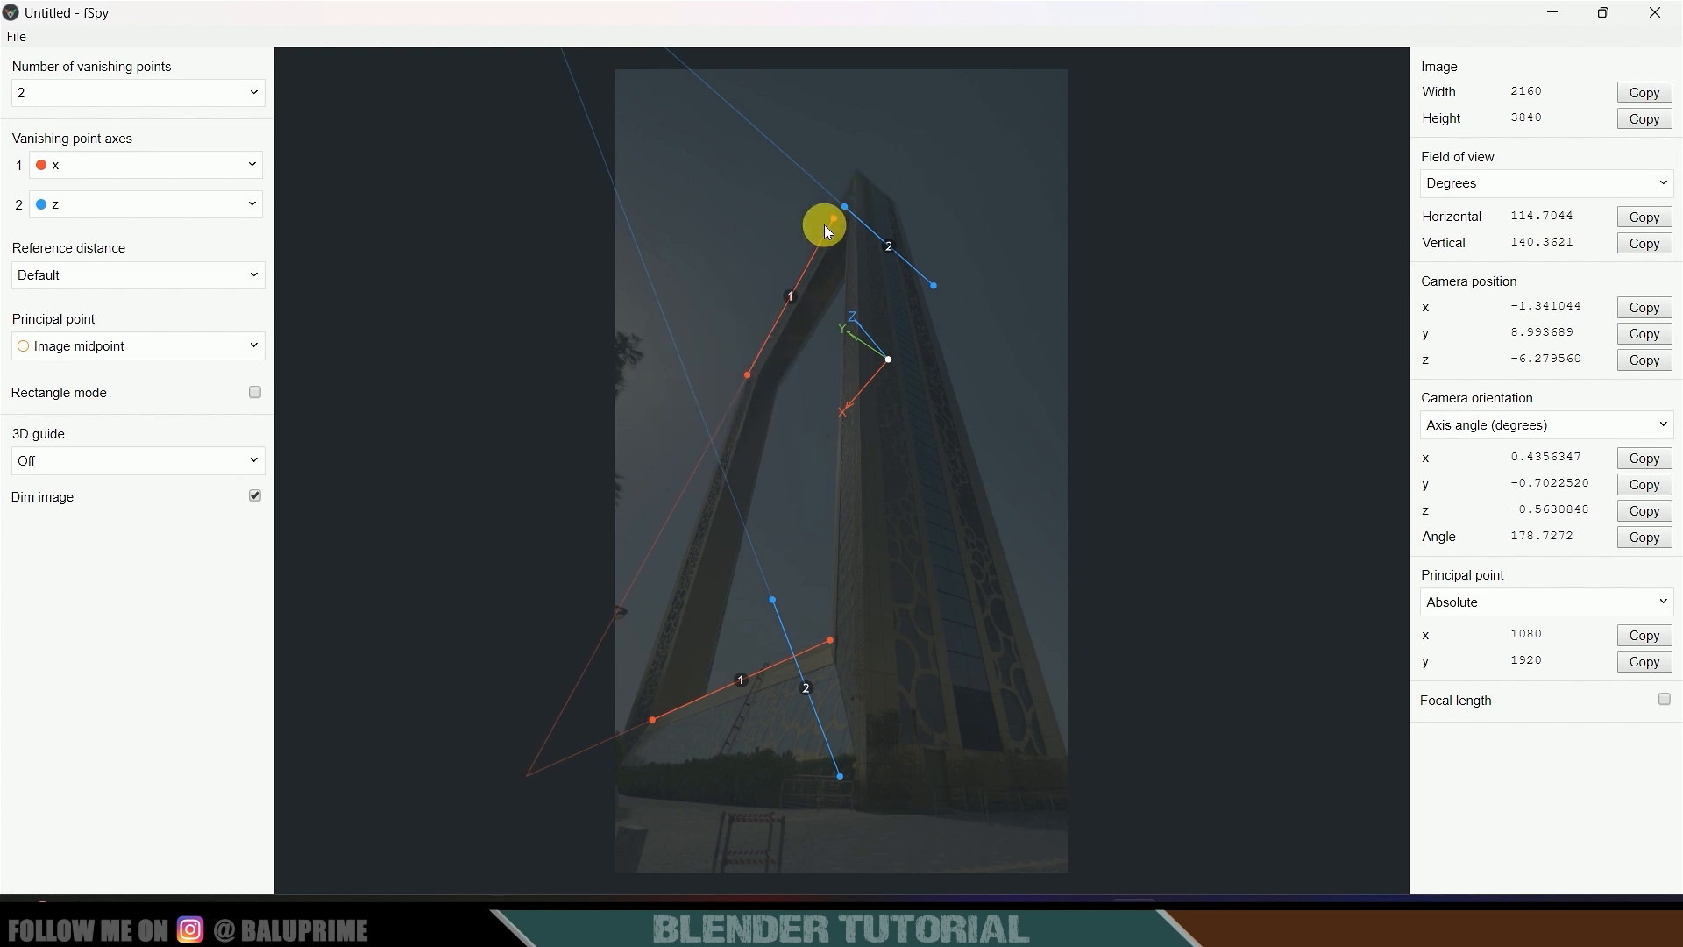
drag(828, 230, 835, 151)
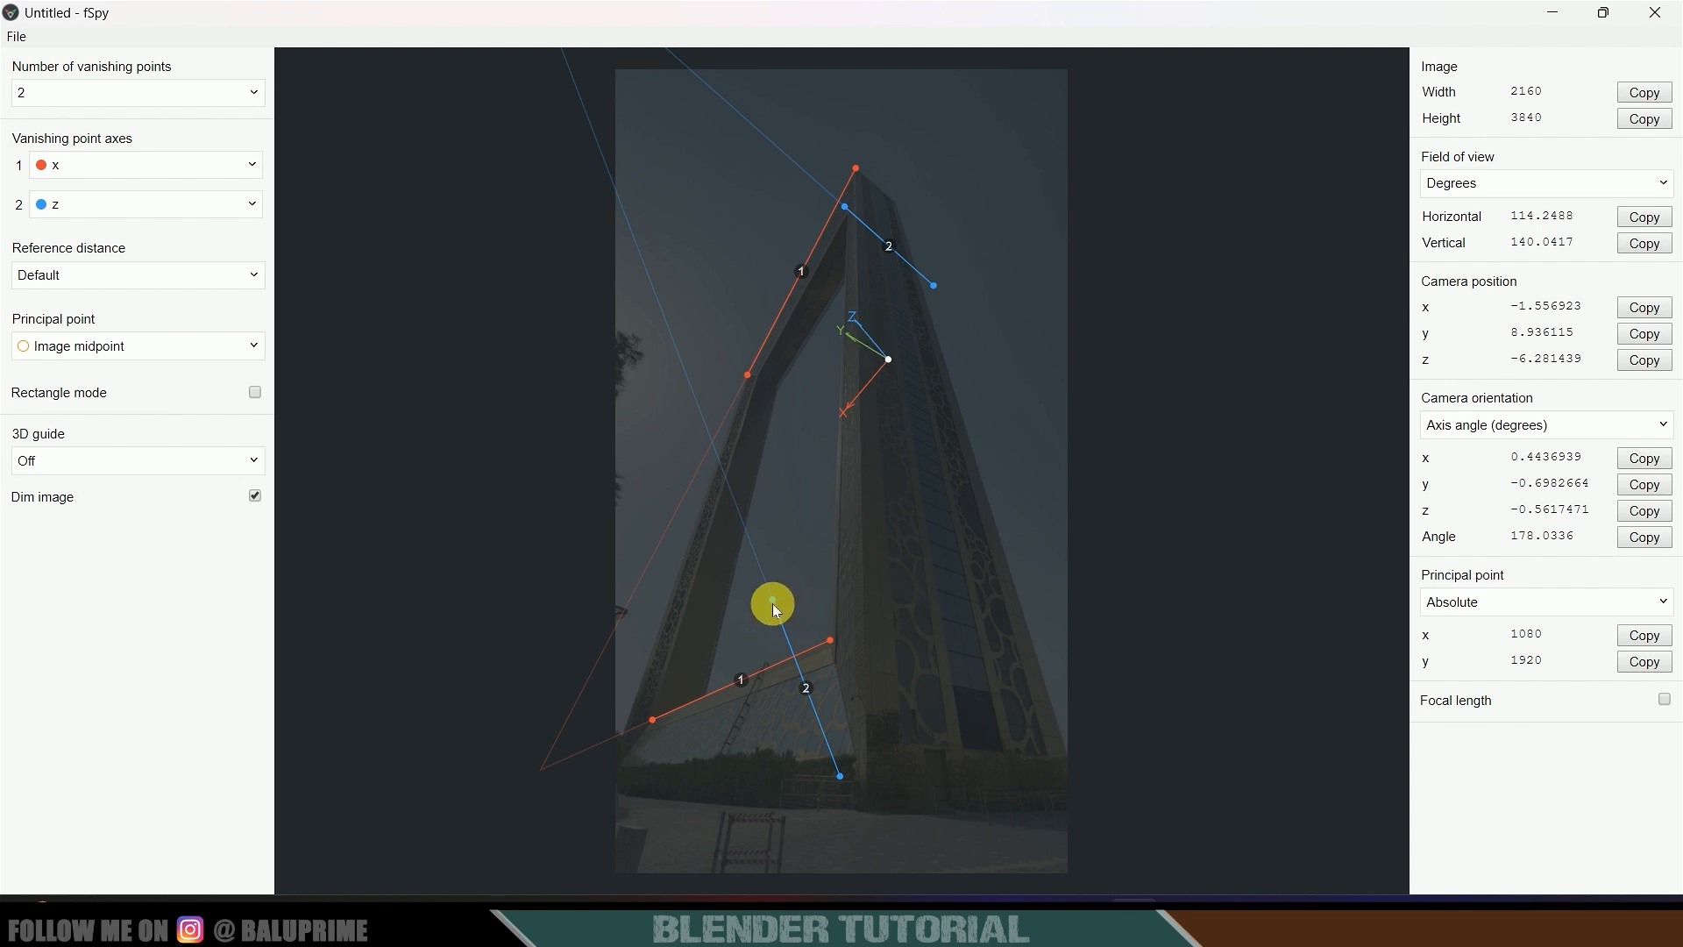
- Align the two z-axis lines with the outer vertical edges of the building's two towers
drag(773, 602, 457, 244)
drag(839, 779, 628, 723)
drag(935, 296, 1096, 727)
drag(845, 205, 897, 203)
- Position the 3D origin inside the building's opening, near the middle of its height
drag(889, 359, 847, 406)
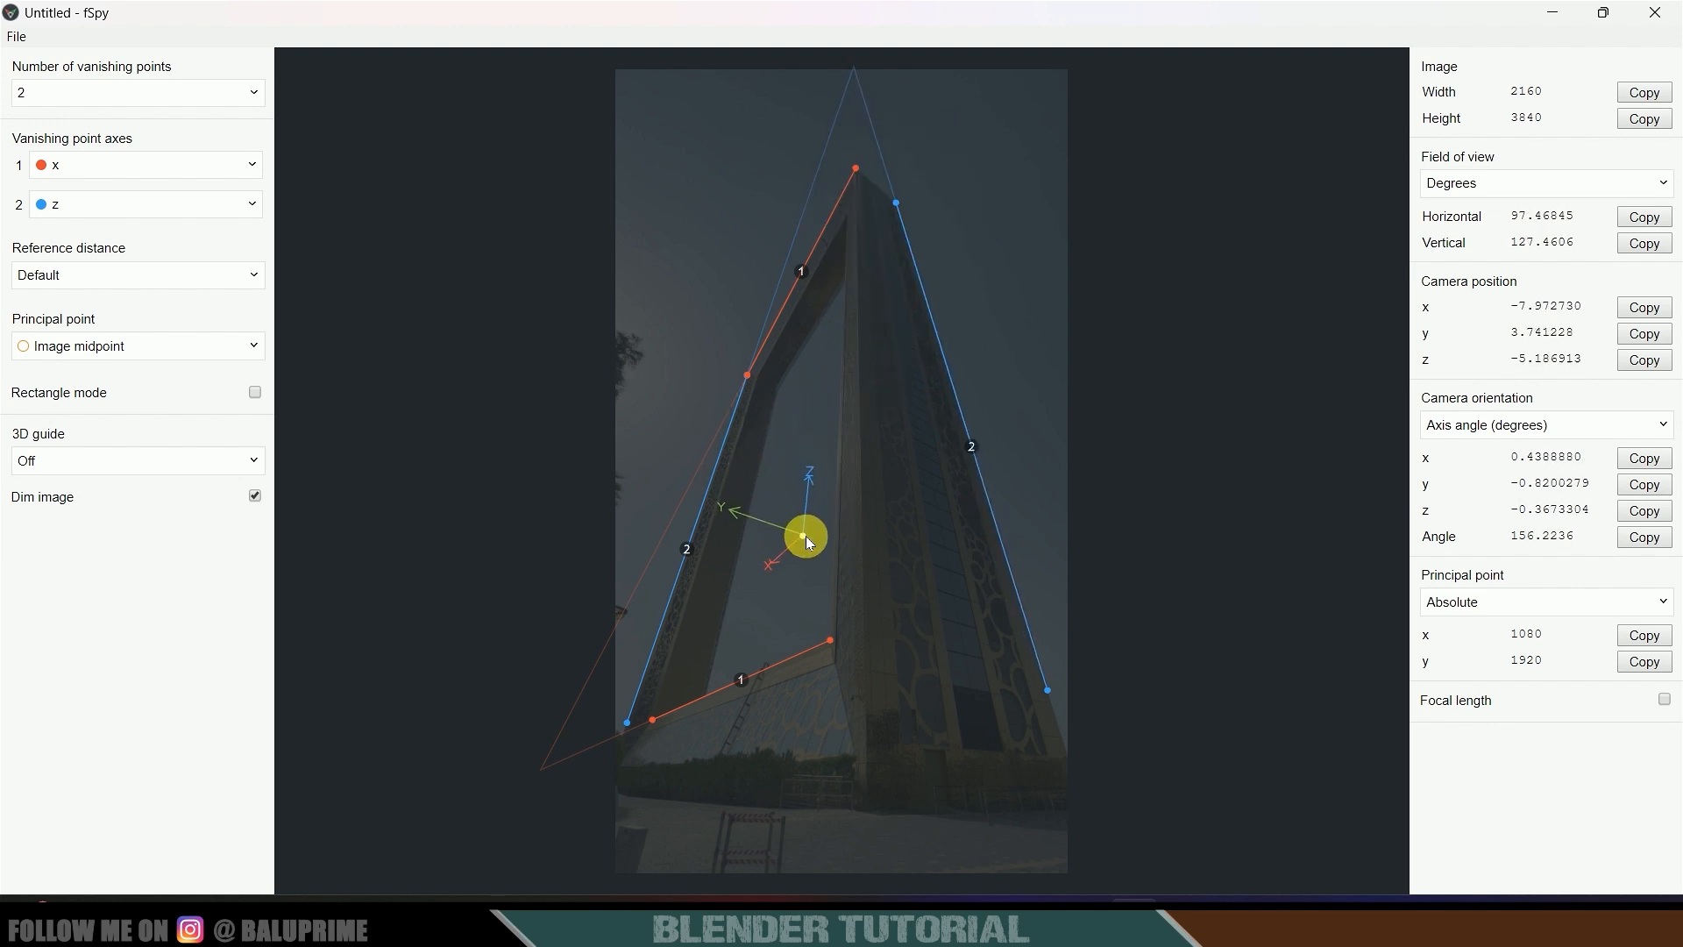
drag(1007, 569, 978, 470)
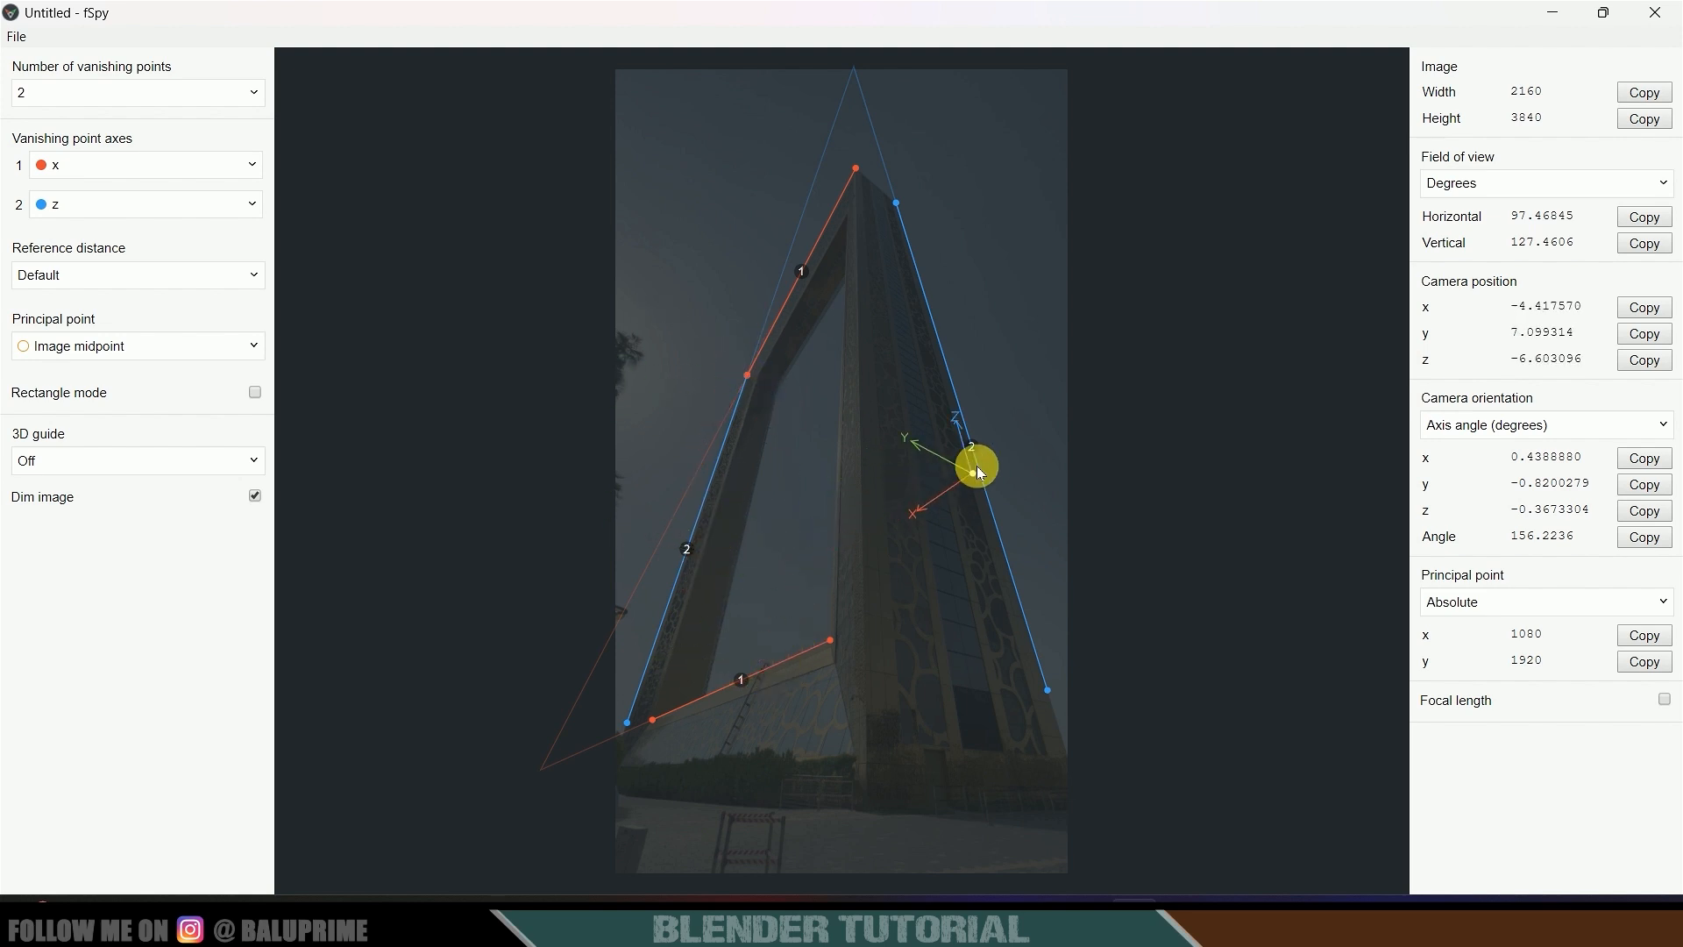
drag(800, 484, 800, 482)
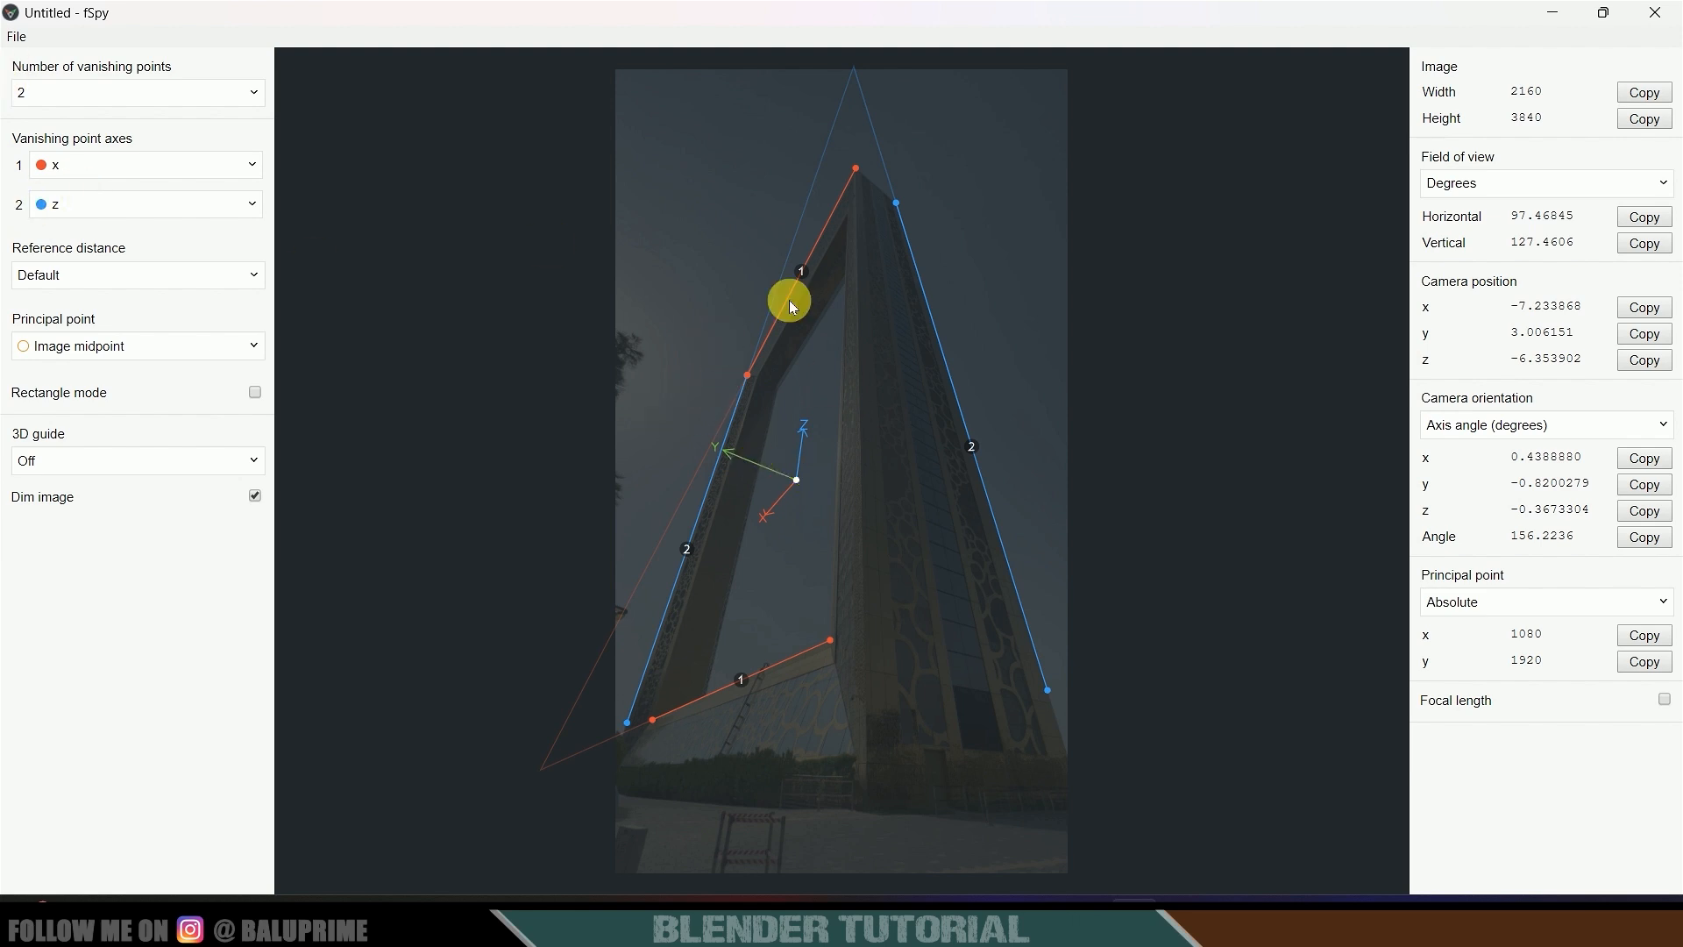
- Save the fSpy project as "frame" in the dubai folder
click(15, 39)
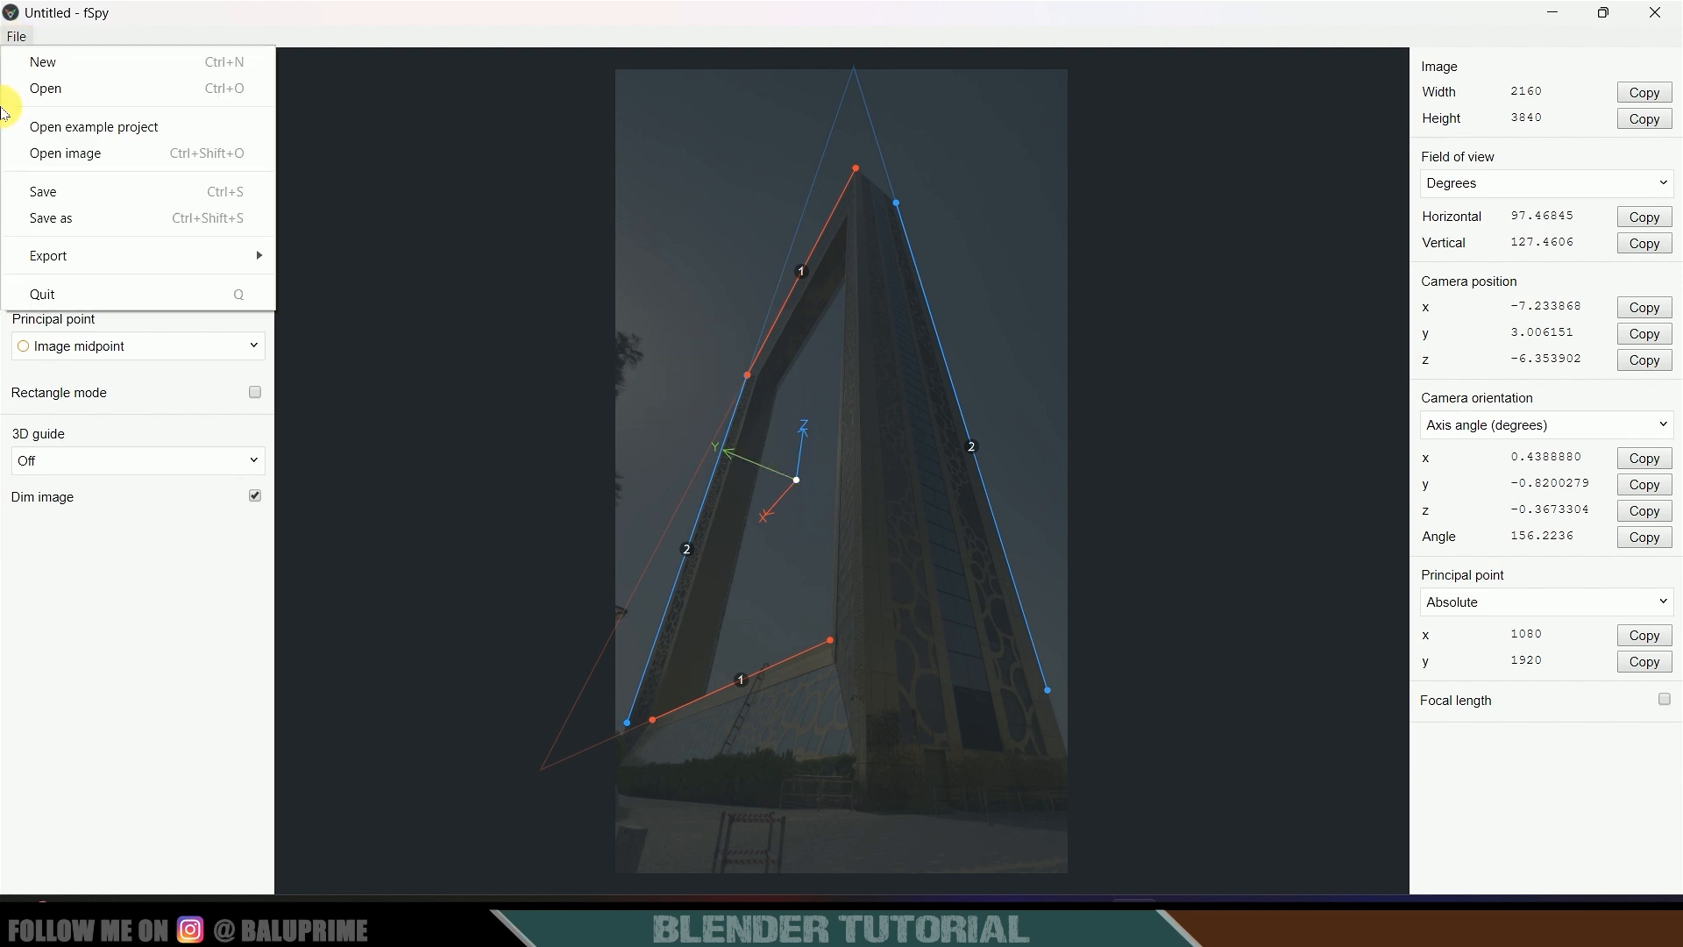
click(45, 191)
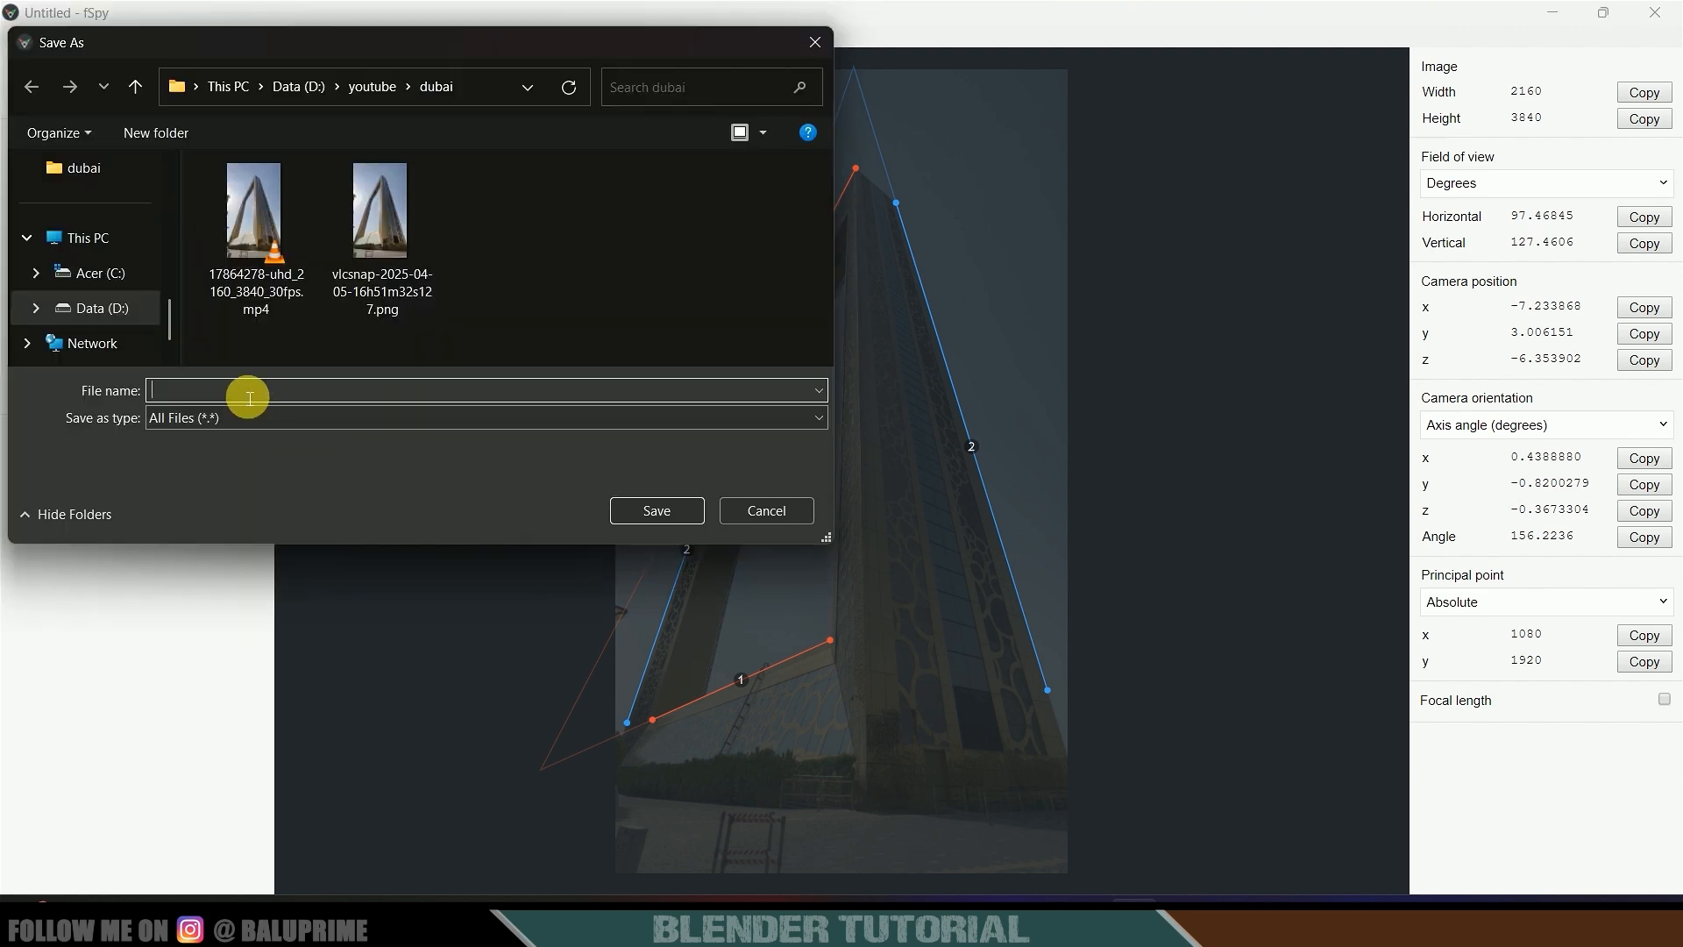
text(frame)
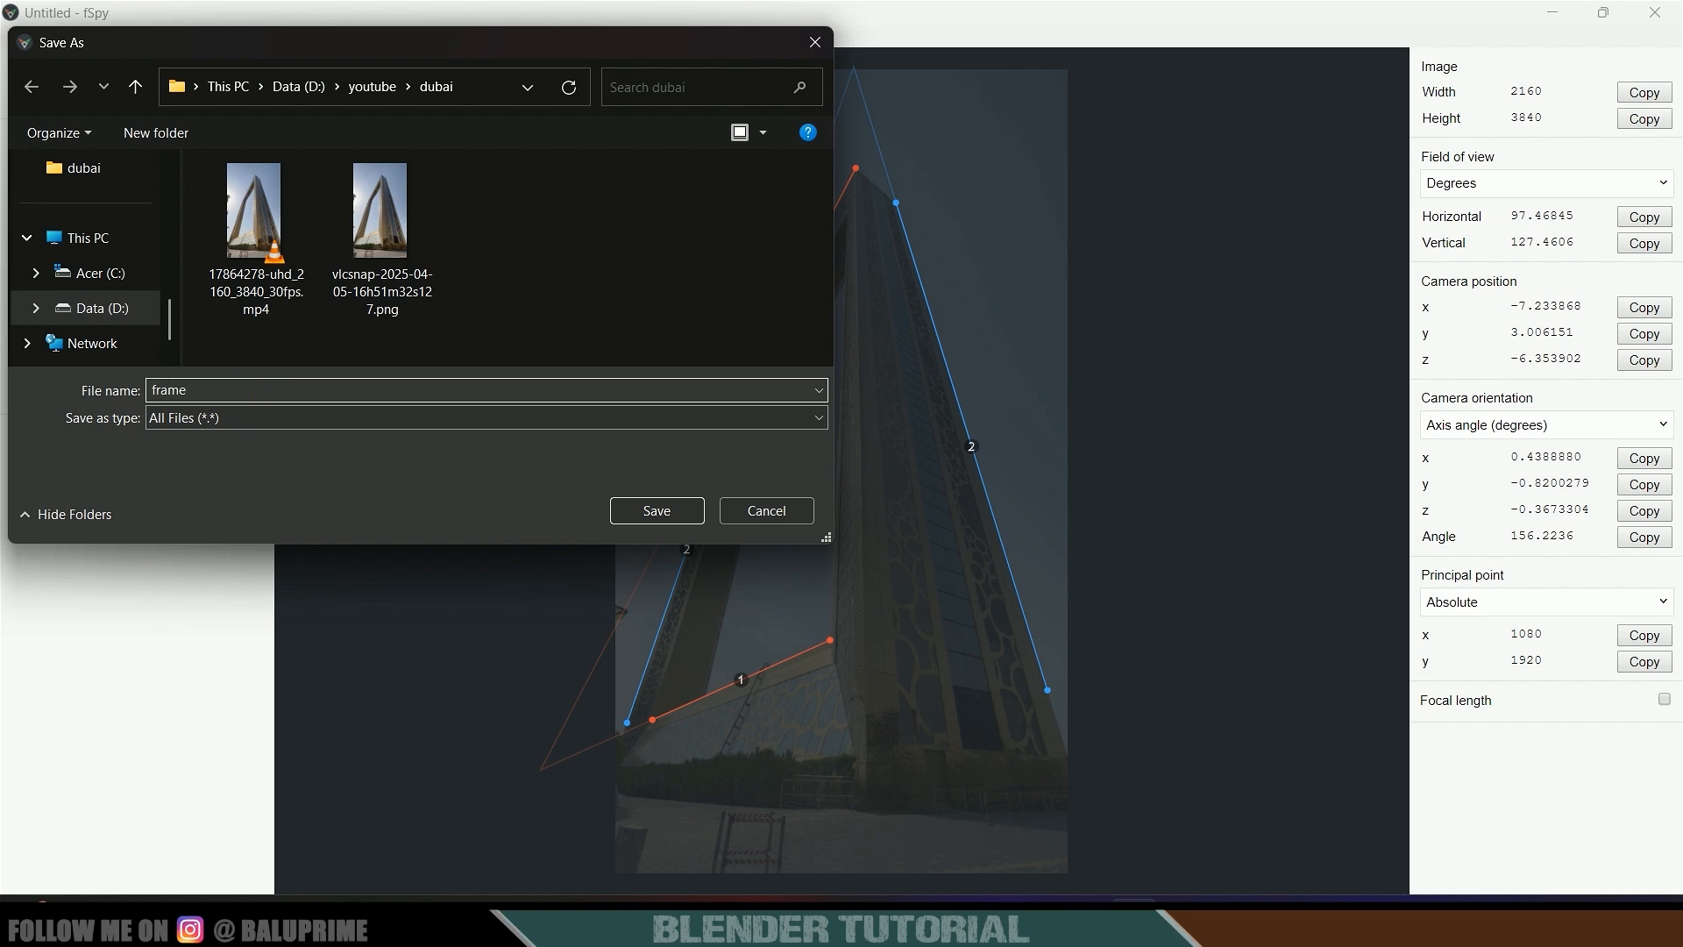
click(624, 508)
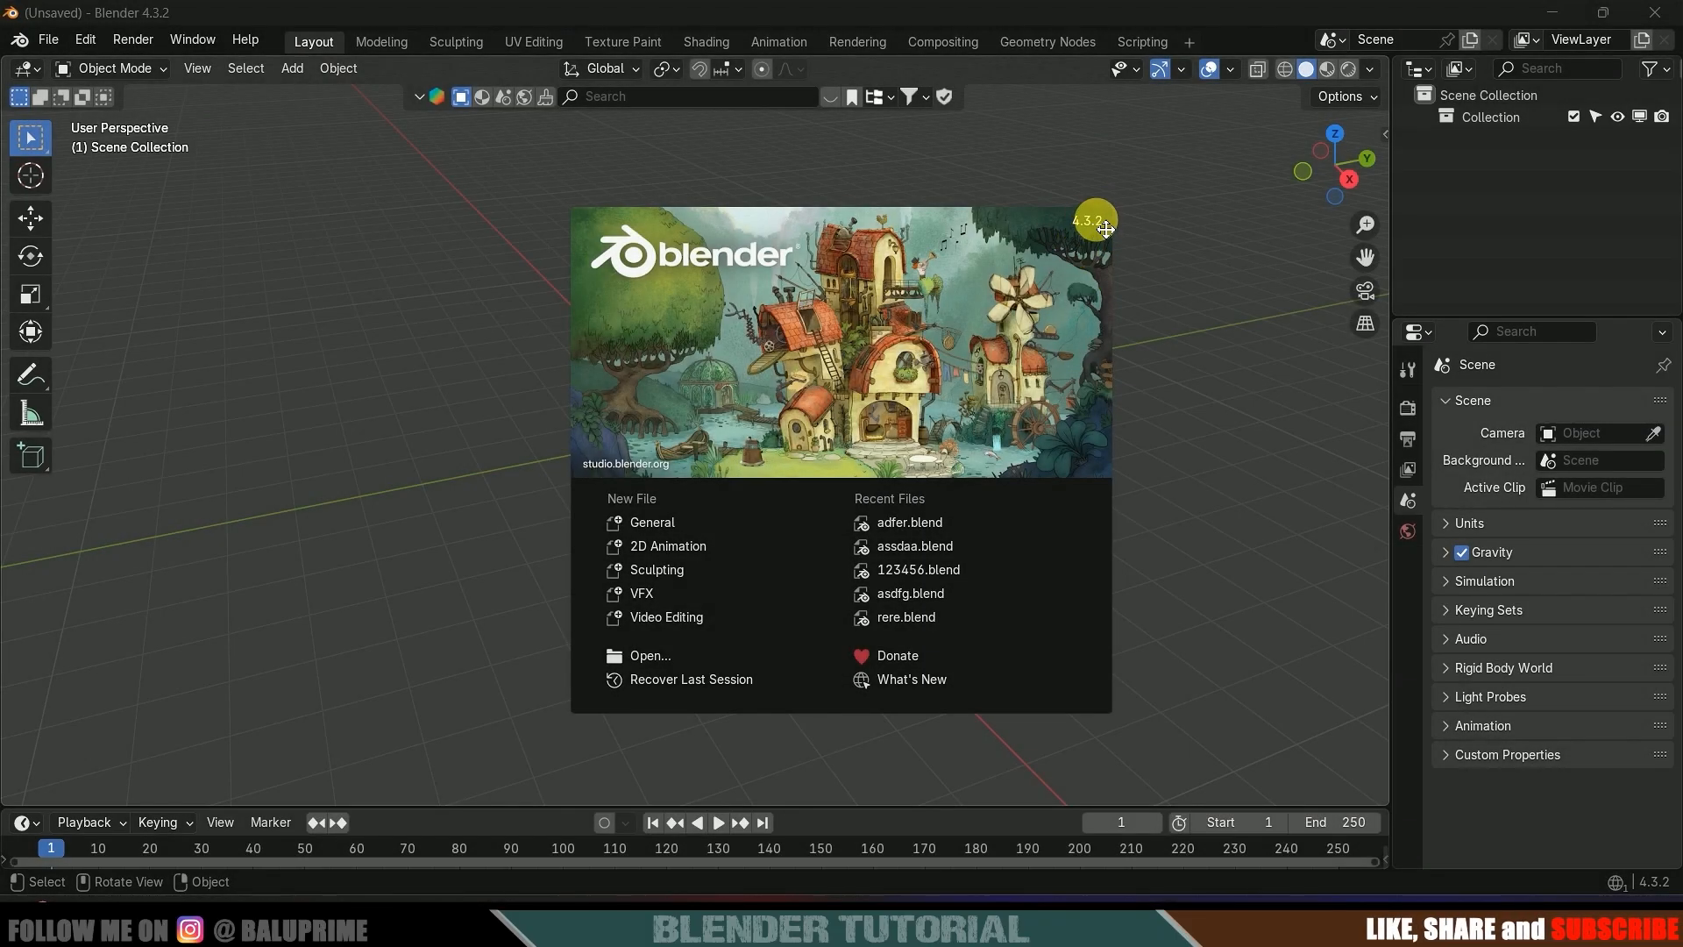
- Switch to Blender and import the fSpy project frame.fspy from the D:\youtube\dubai folder
click(1180, 413)
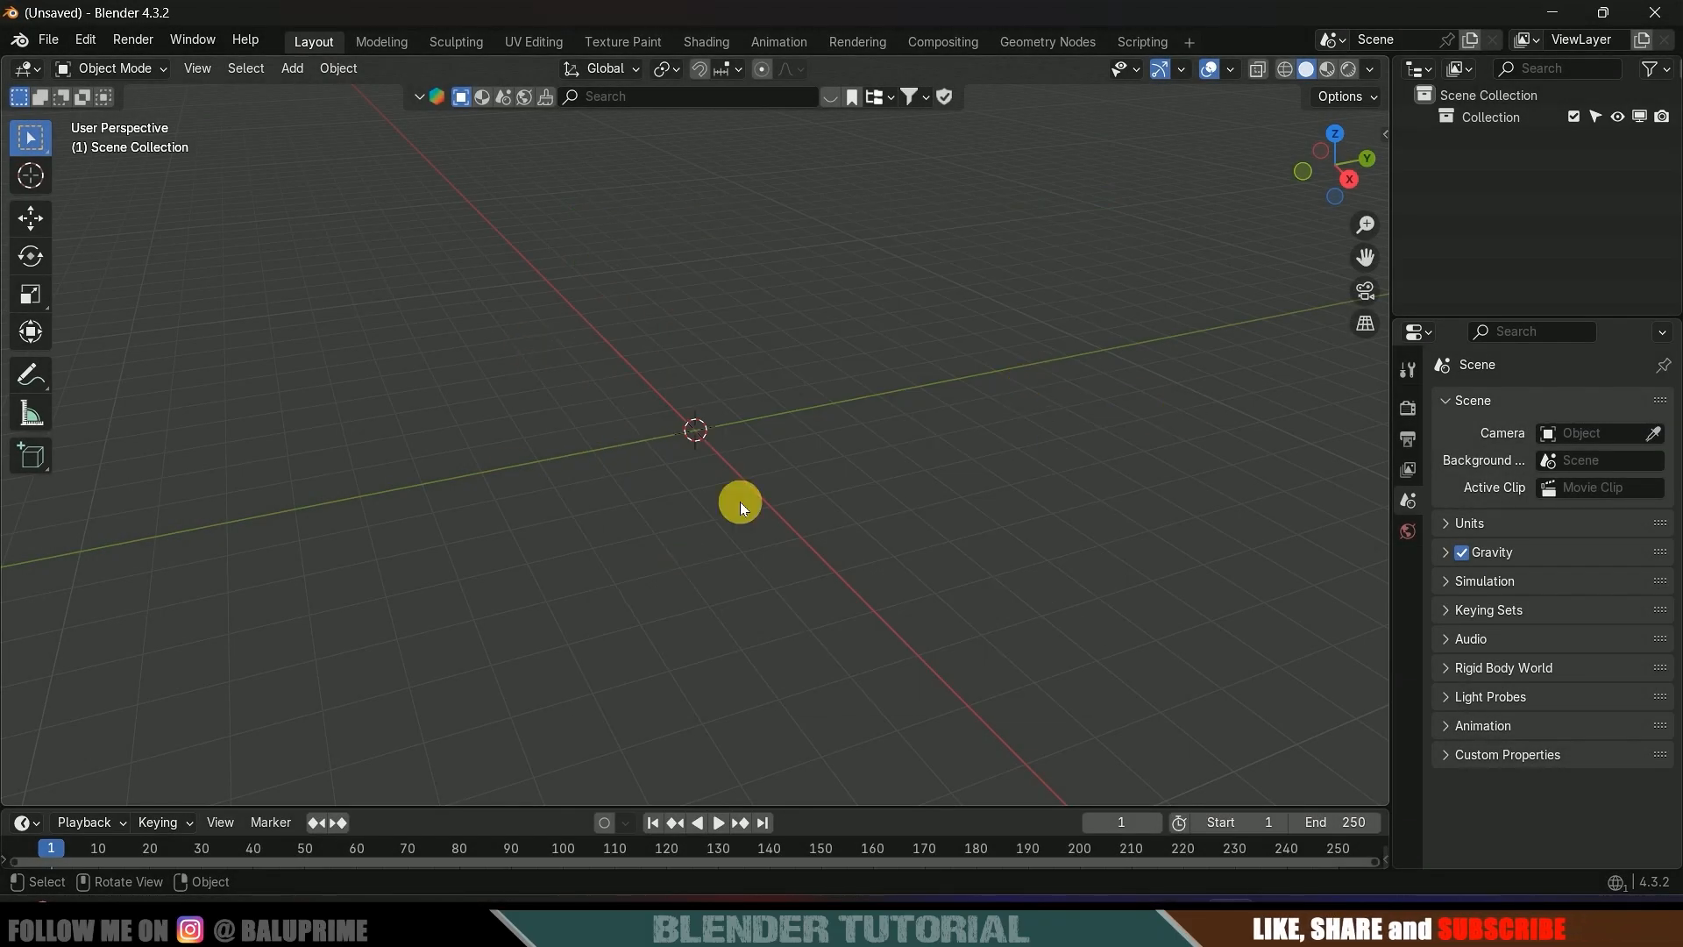
click(52, 41)
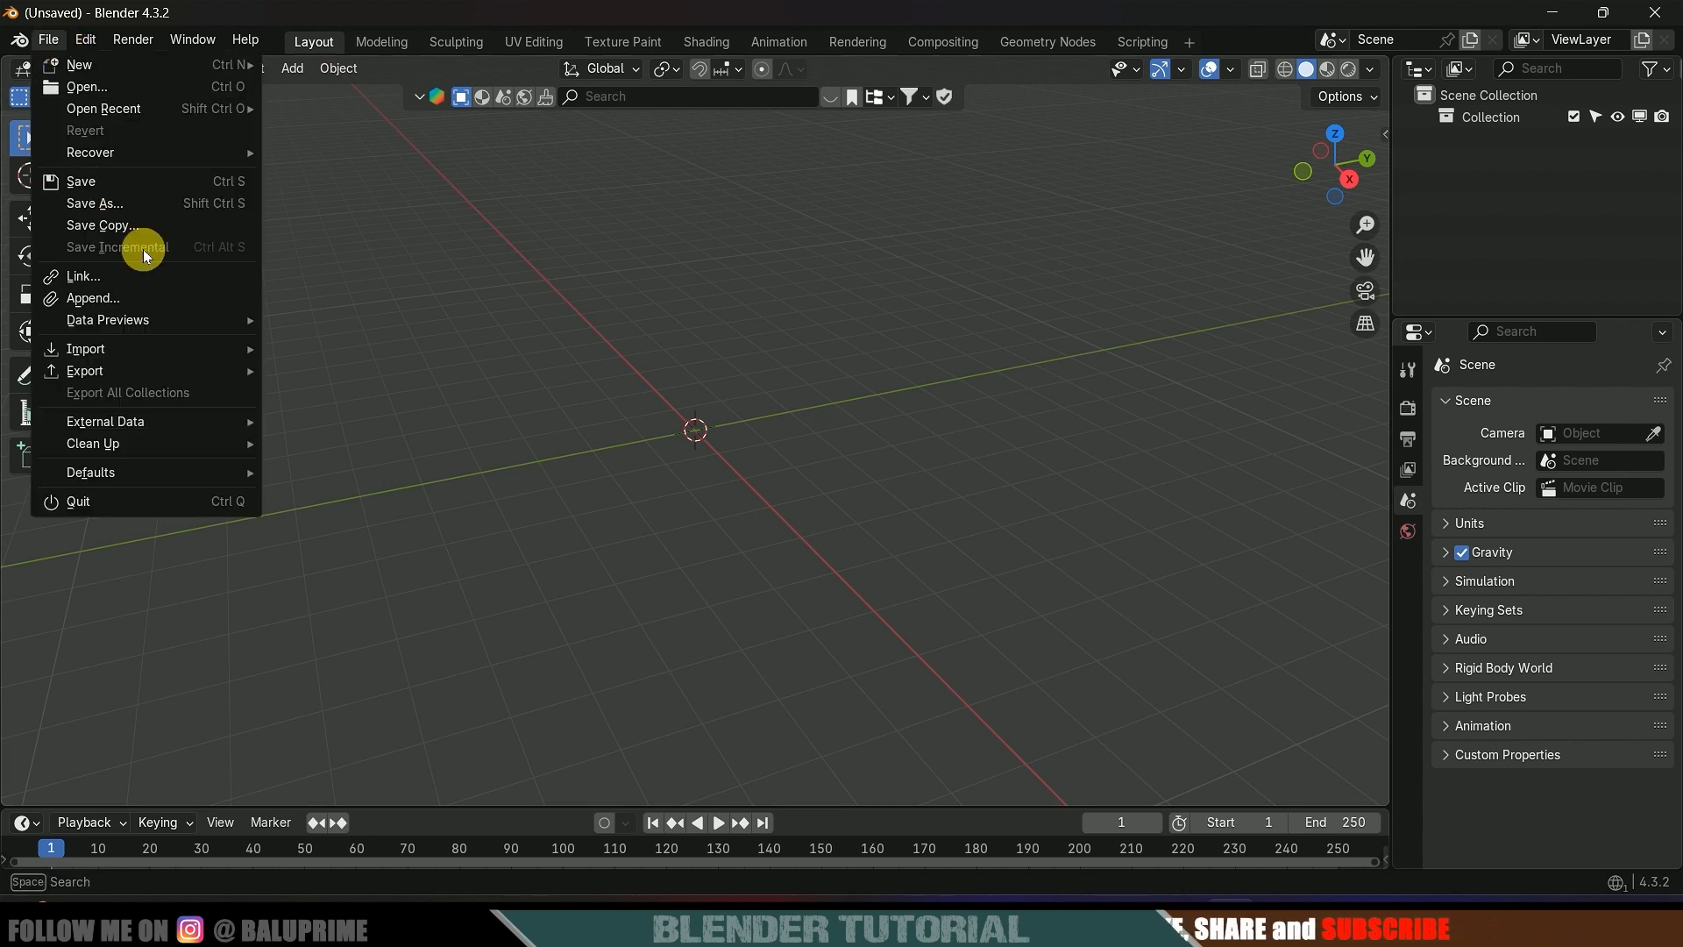
mouse_move(114, 347)
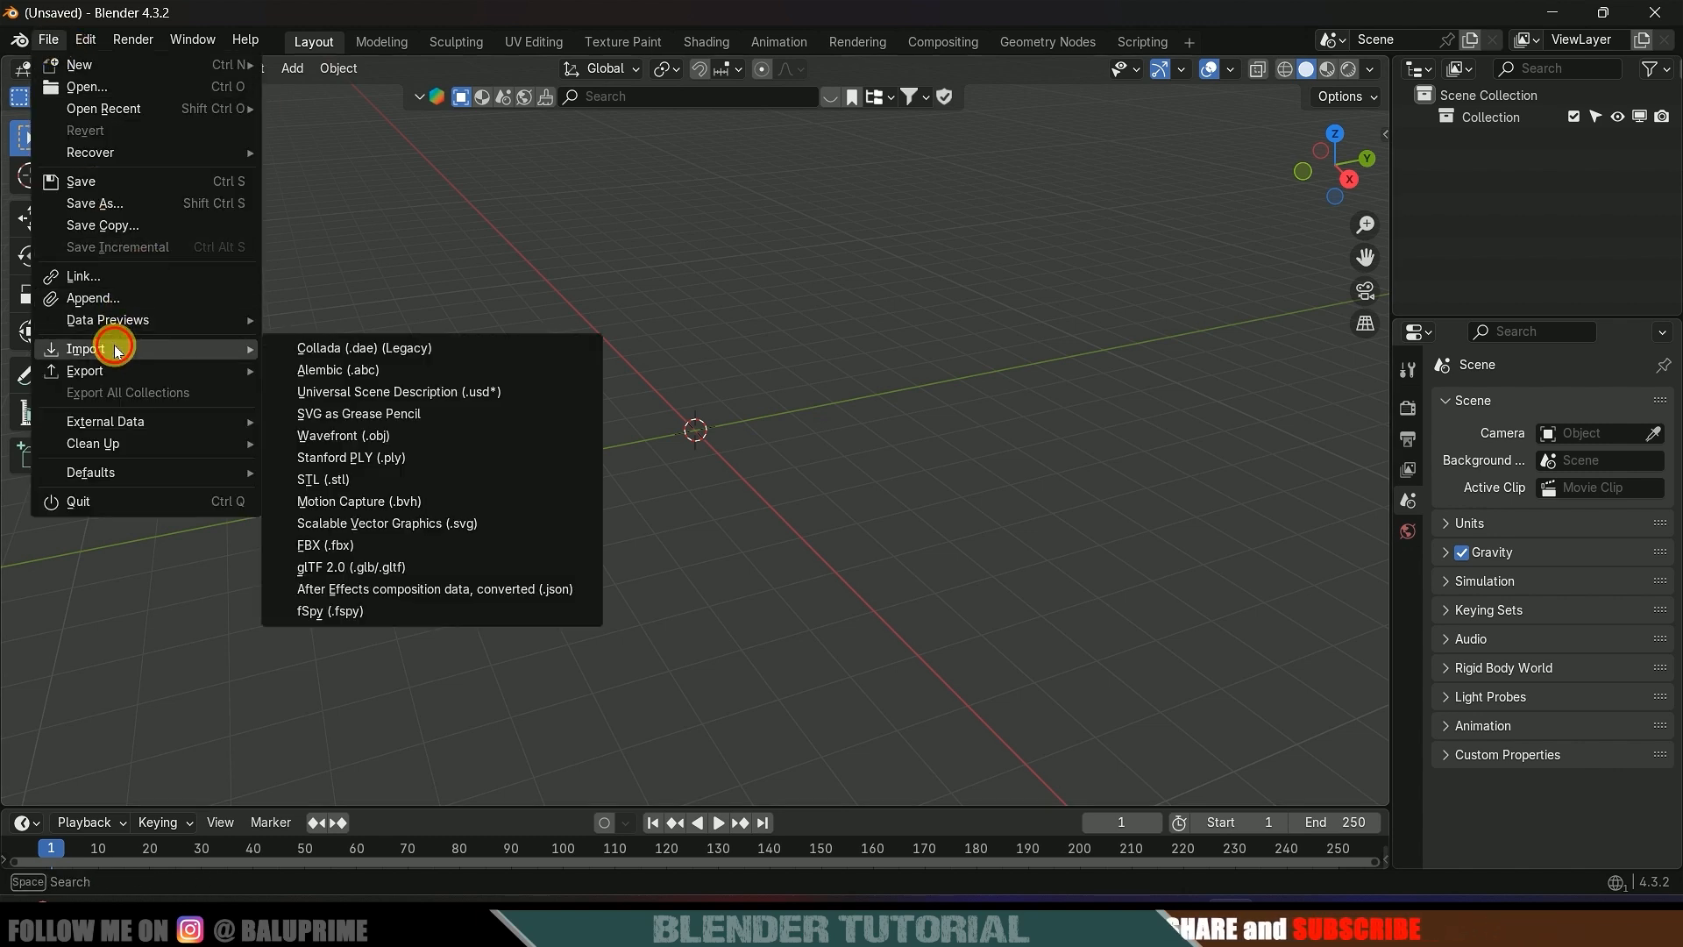
click(369, 611)
click(666, 268)
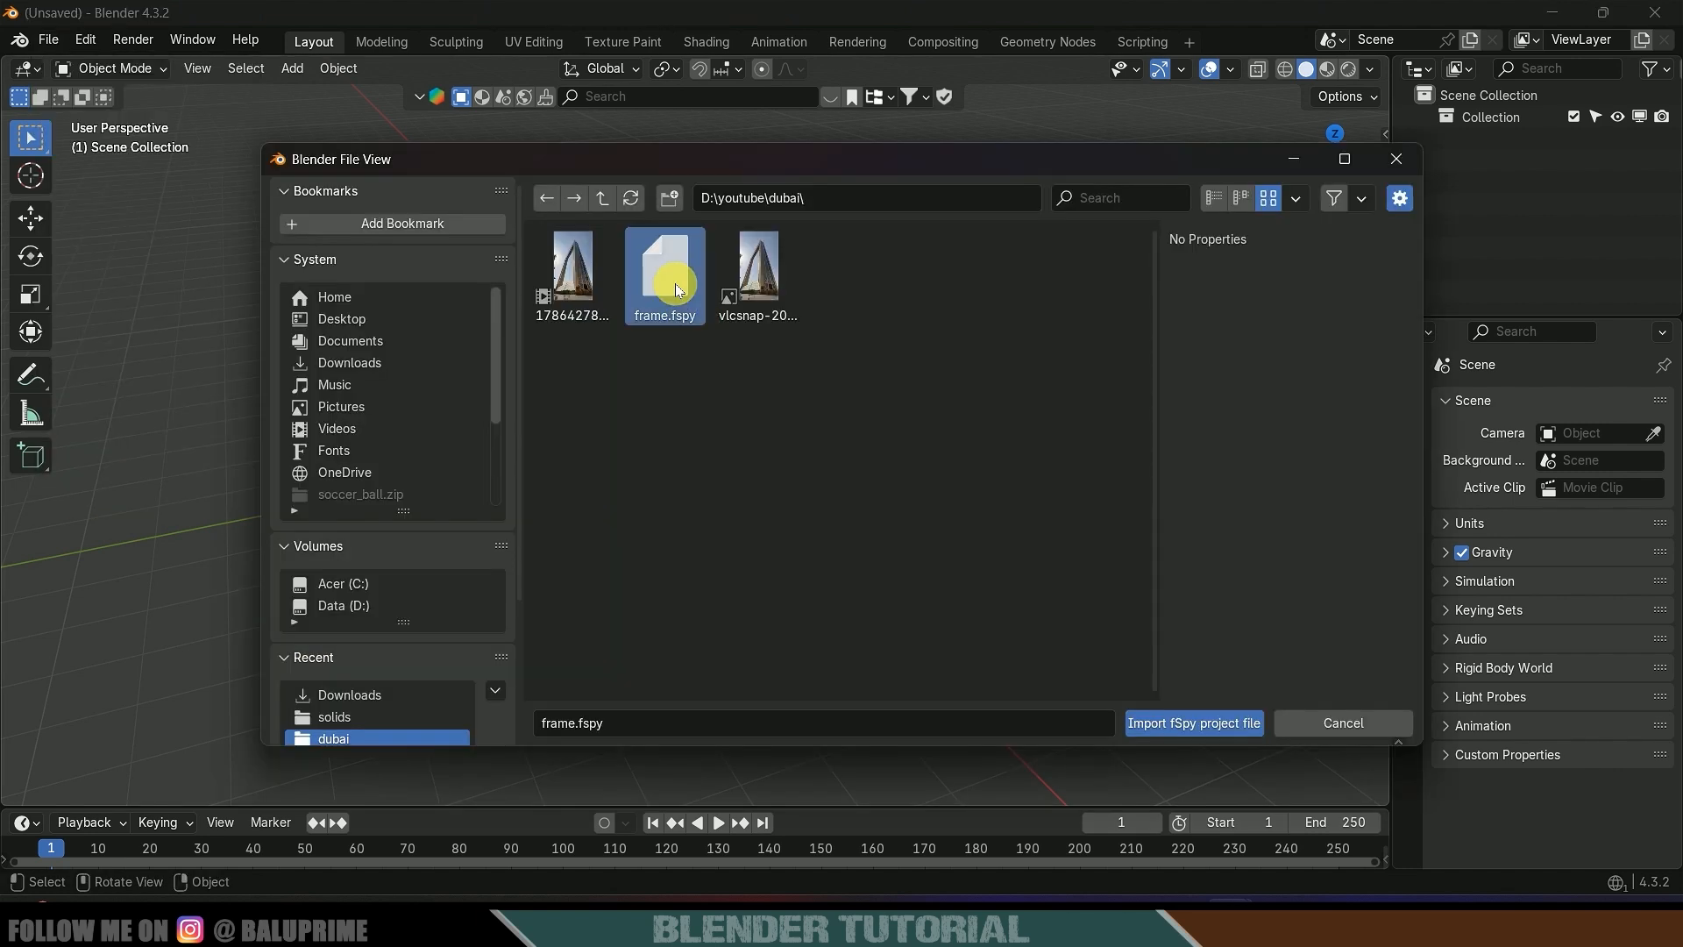
click(1170, 724)
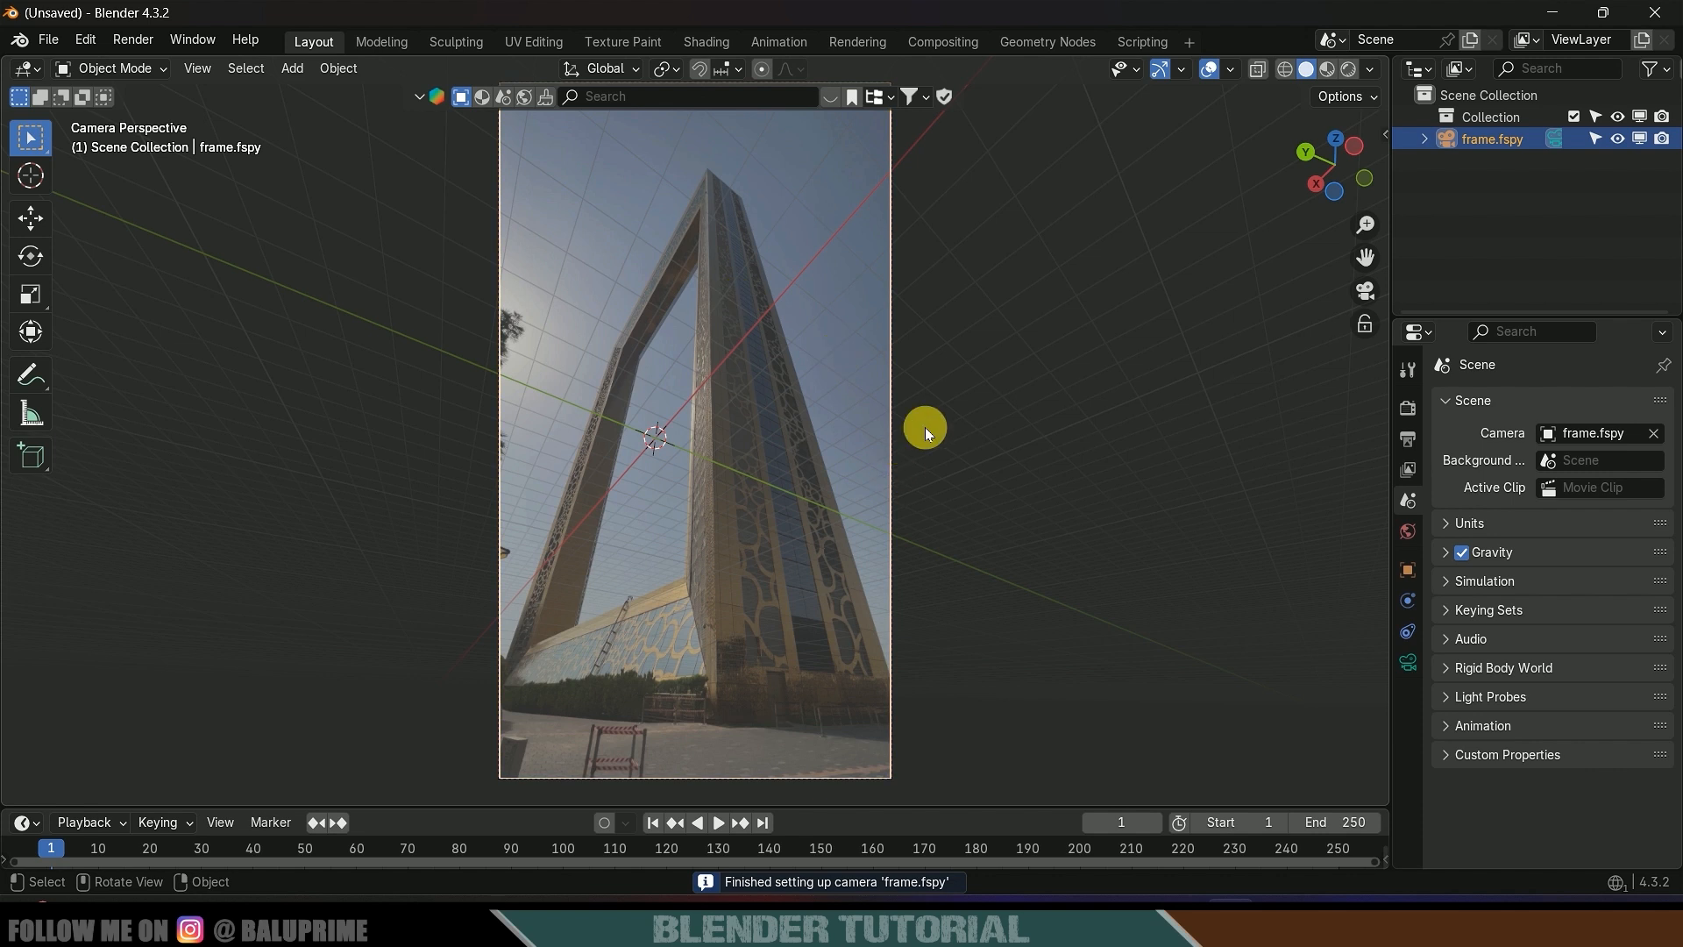
- Change the camera's background source to Movie Clip and load 17864278-uhd_2160_3840_30fps.mp4 from the dubai folder
click(1408, 663)
scroll(1533, 699, down, 5)
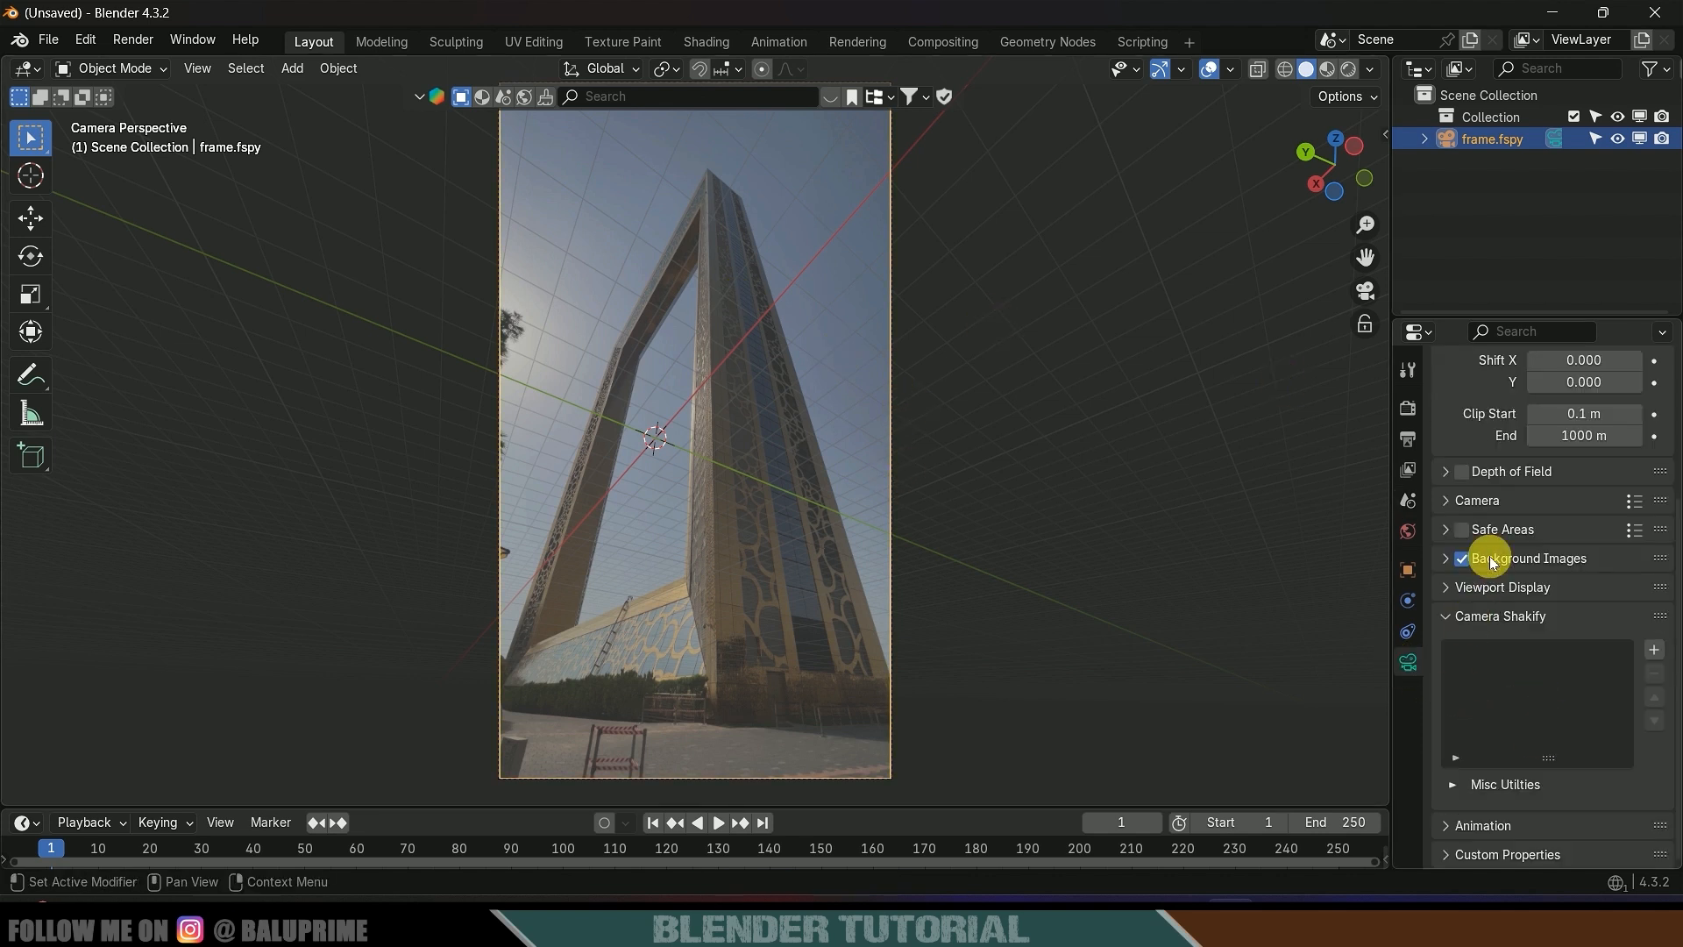
click(1462, 558)
click(1446, 558)
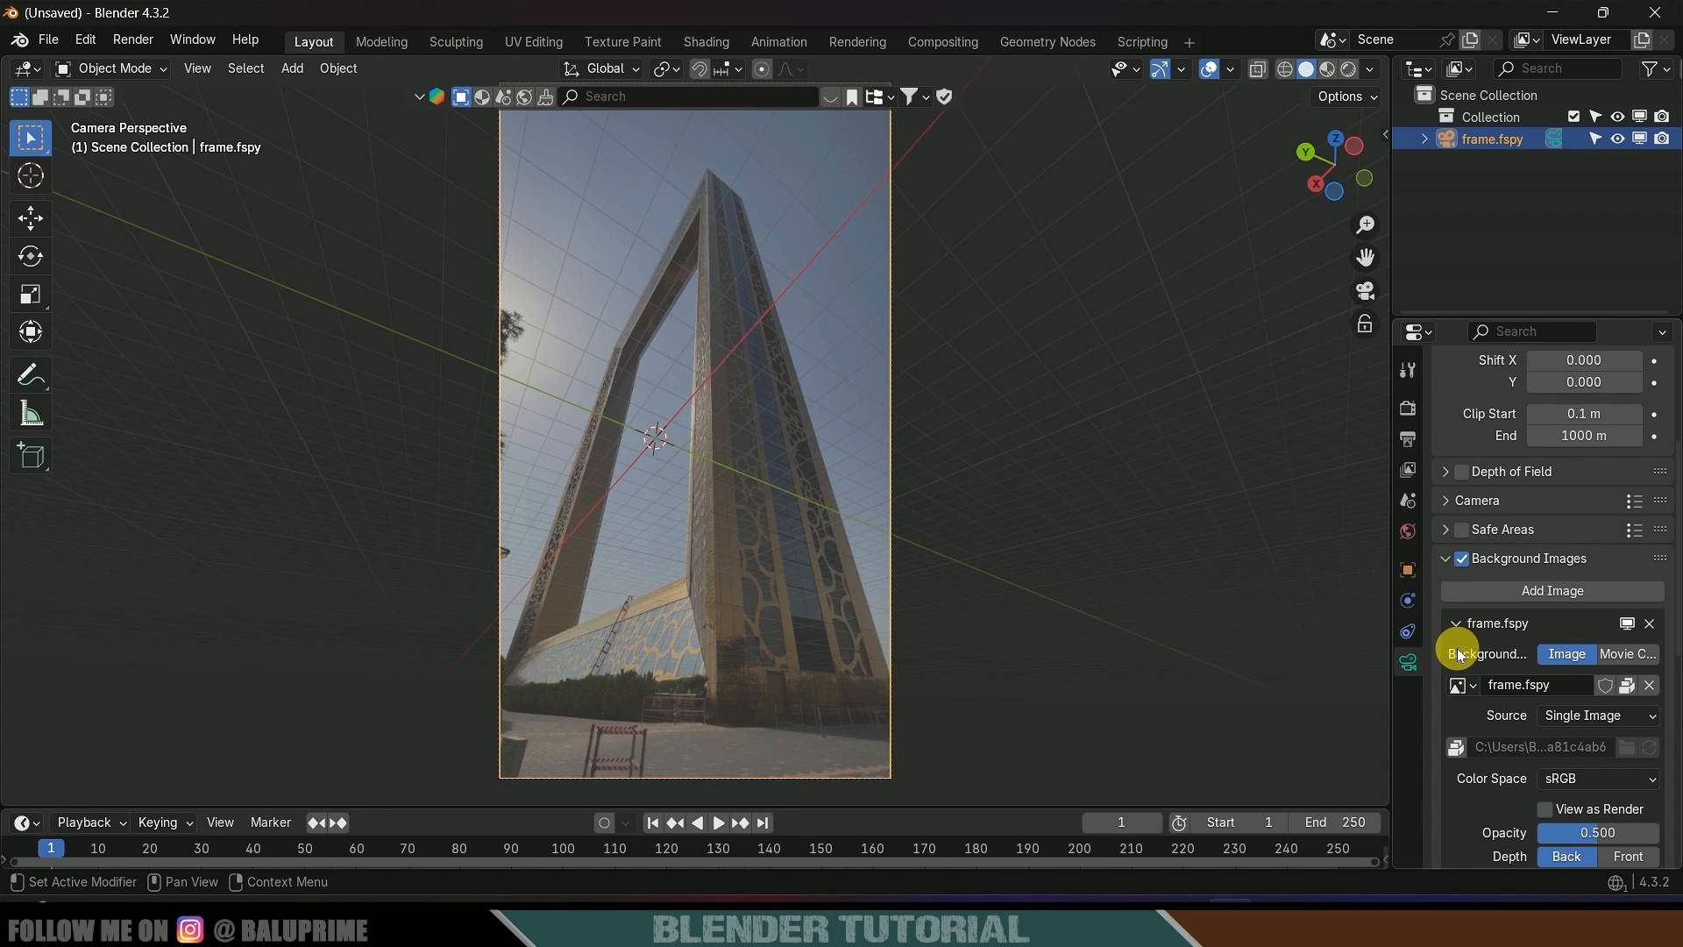
scroll(1458, 646, down, 3)
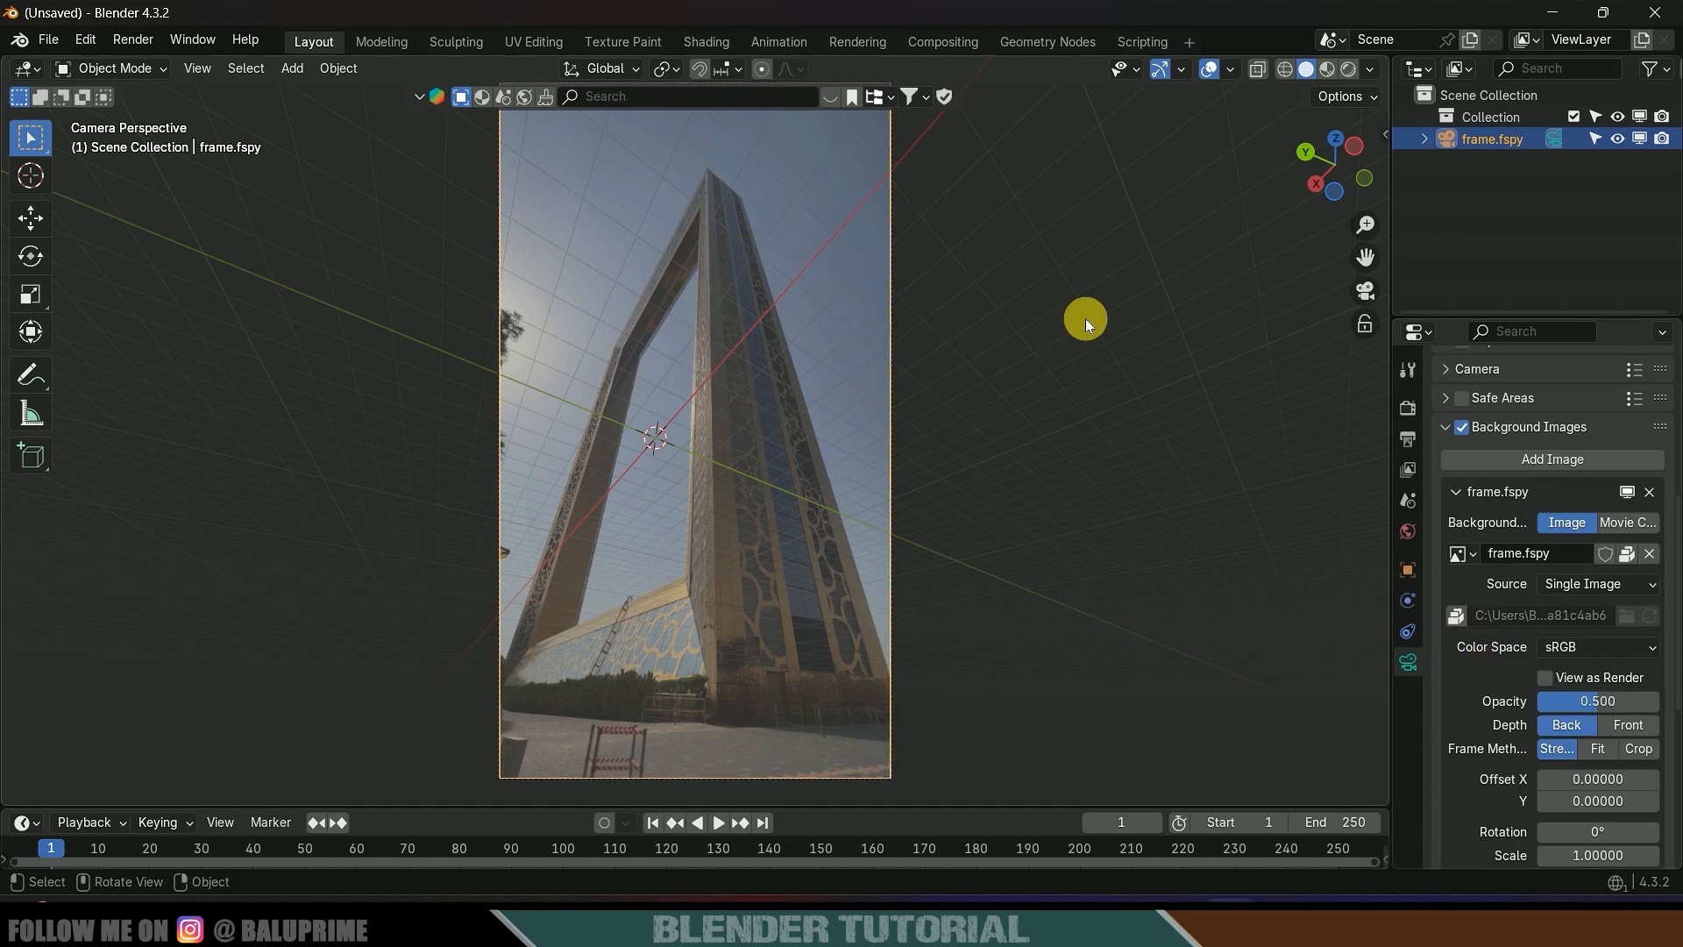
click(1629, 523)
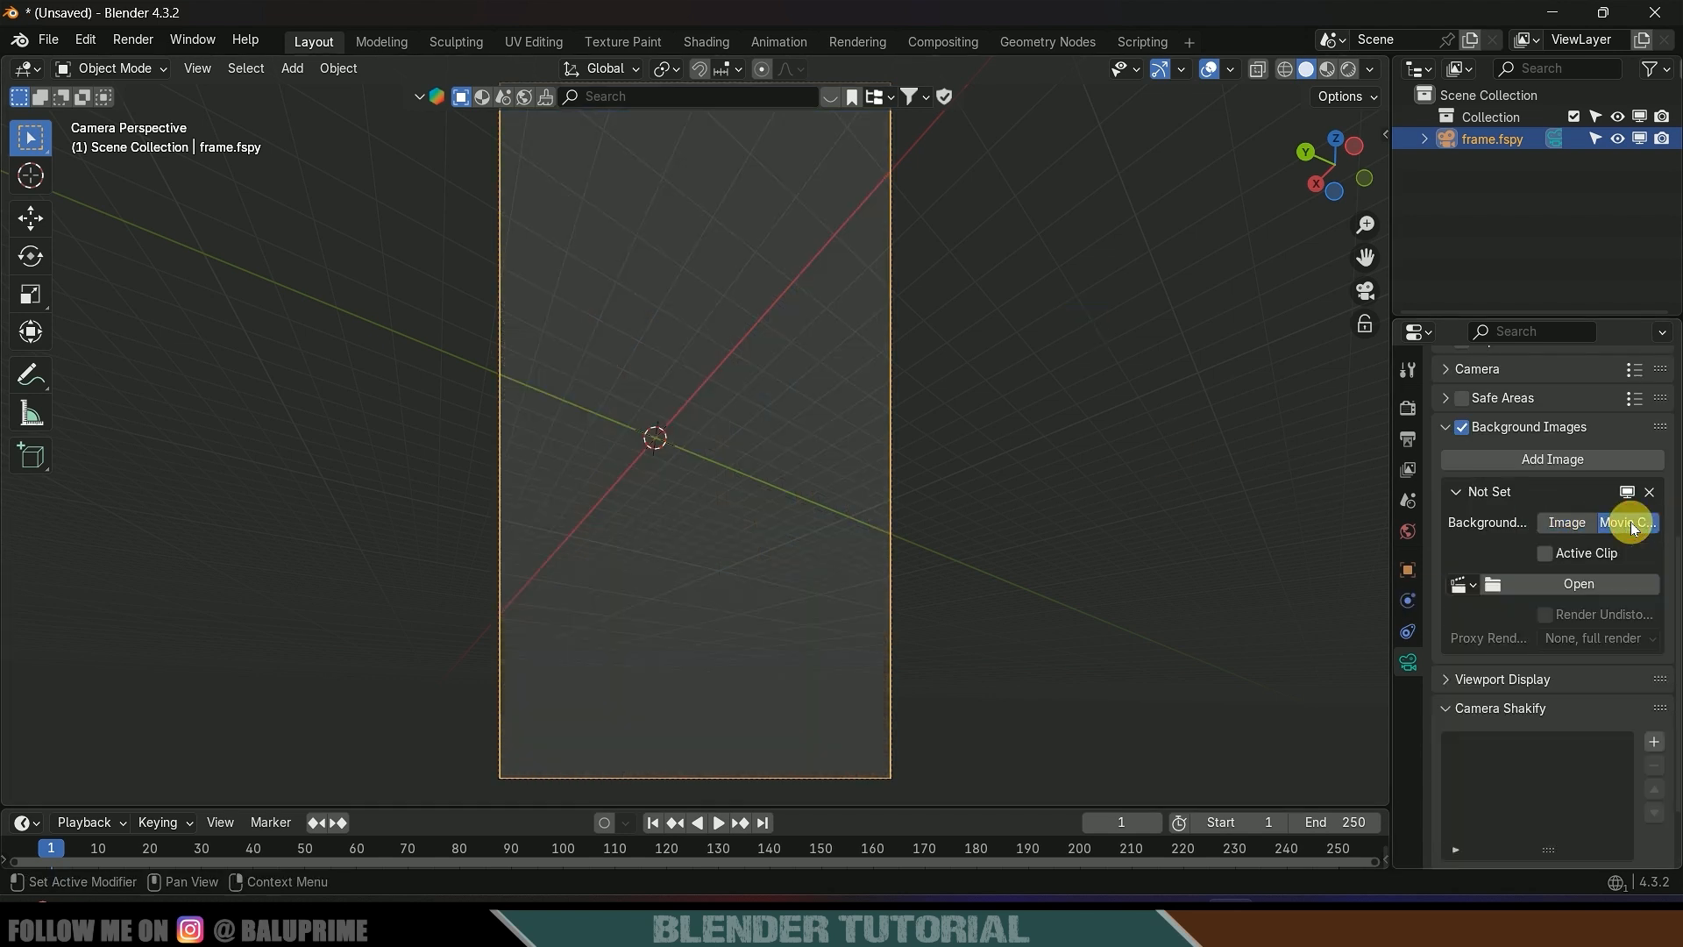
click(1580, 586)
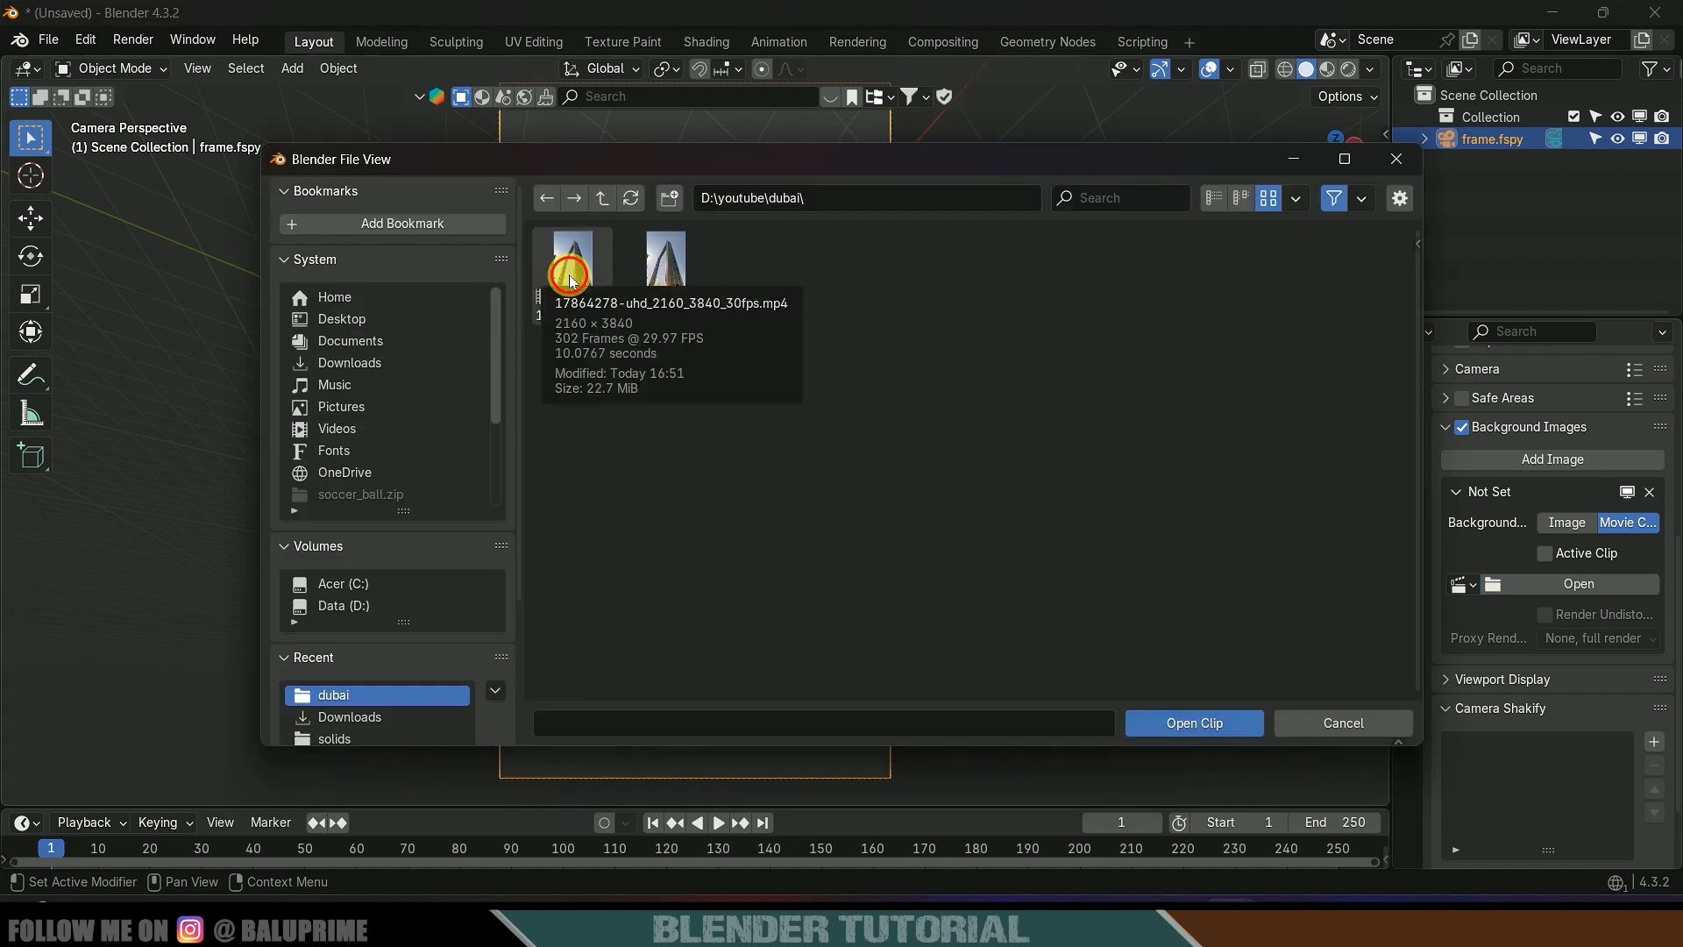
click(570, 267)
click(1211, 724)
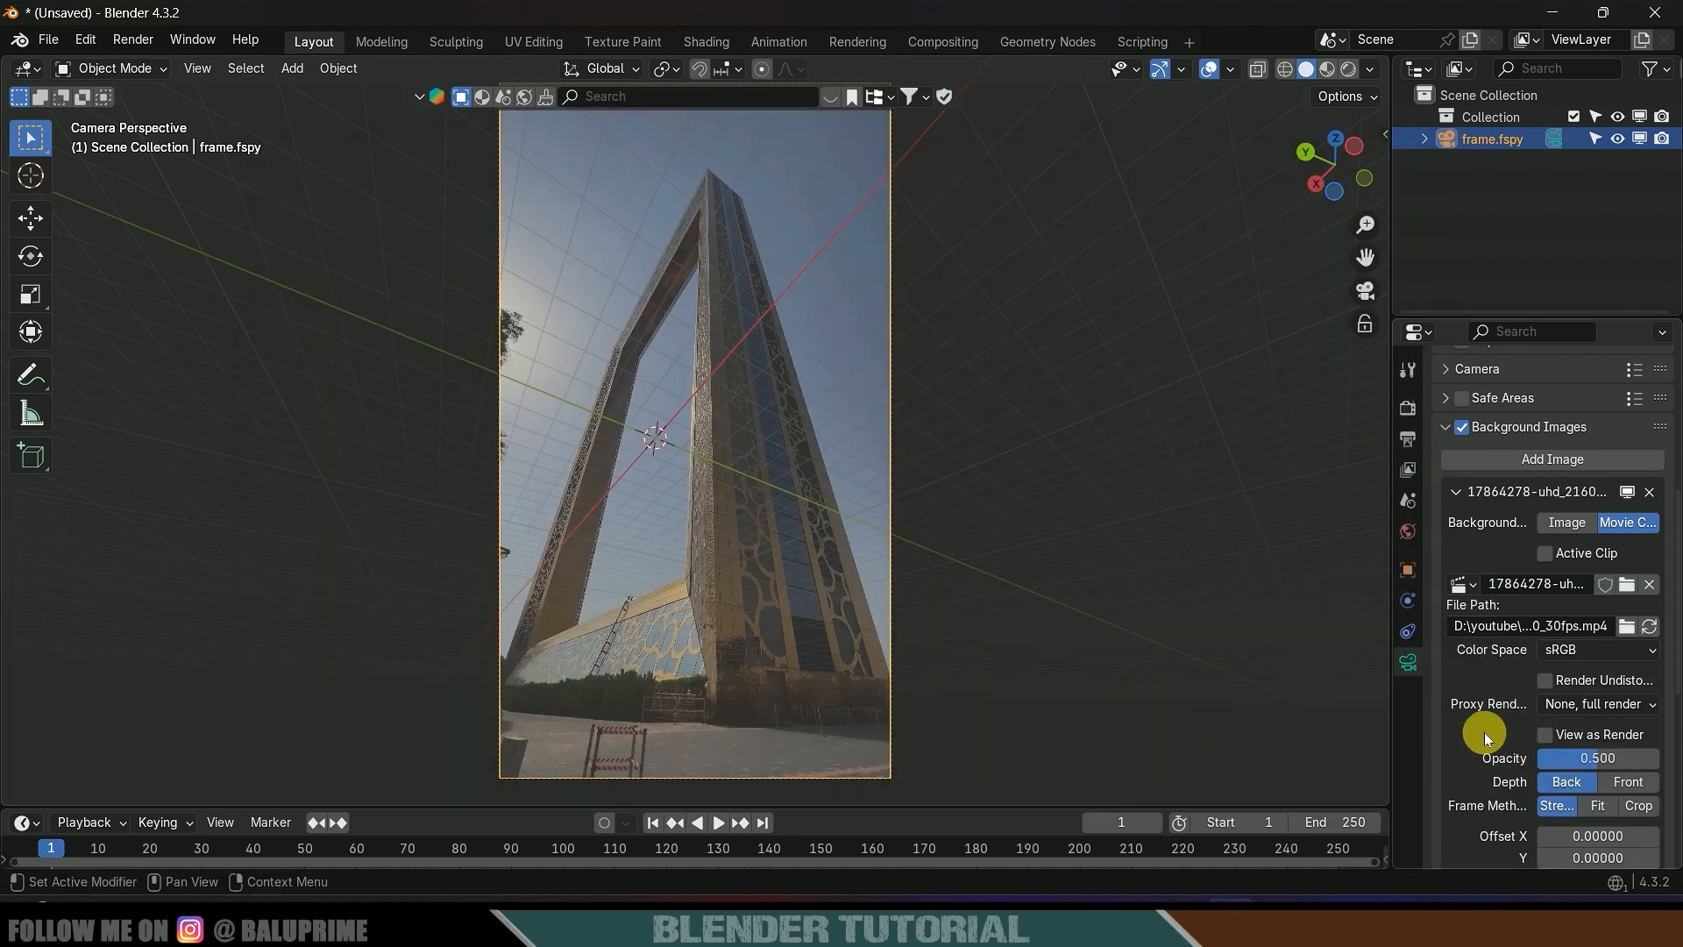
- Set the opacity of the camera's background movie clip to 1.000
scroll(1490, 719, down, 3)
drag(1576, 633, 1652, 632)
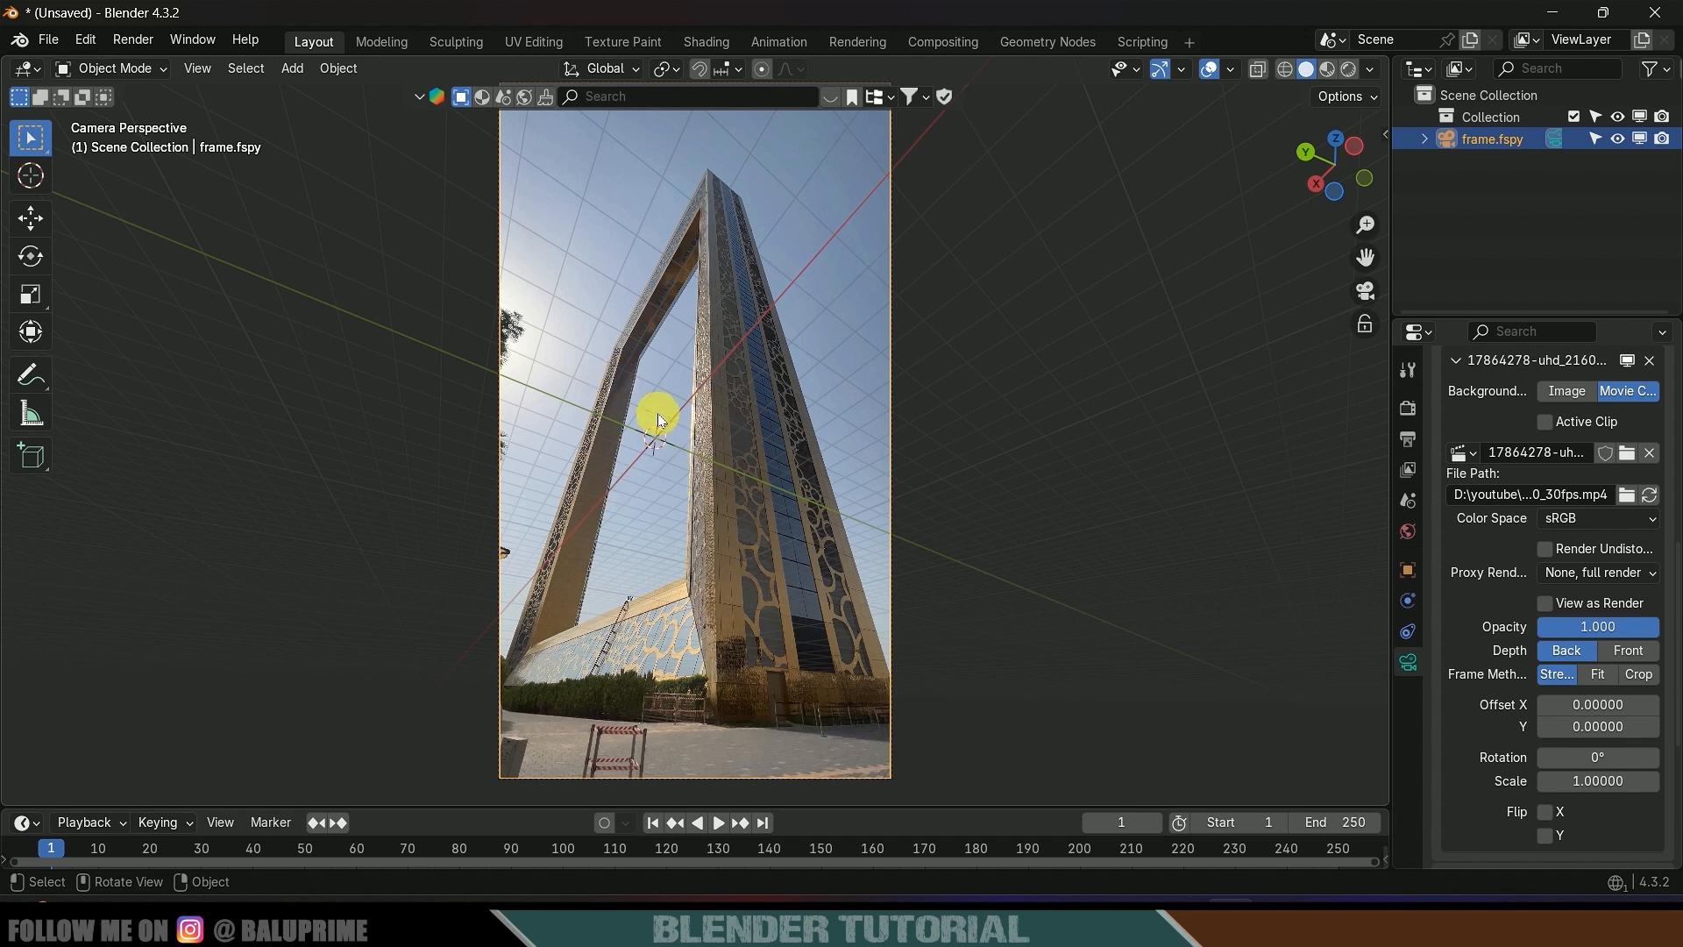
- Add a cube mesh at the origin and scale it down uniformly to a bit under half its size
key(shift+a)
mouse_move(602, 436)
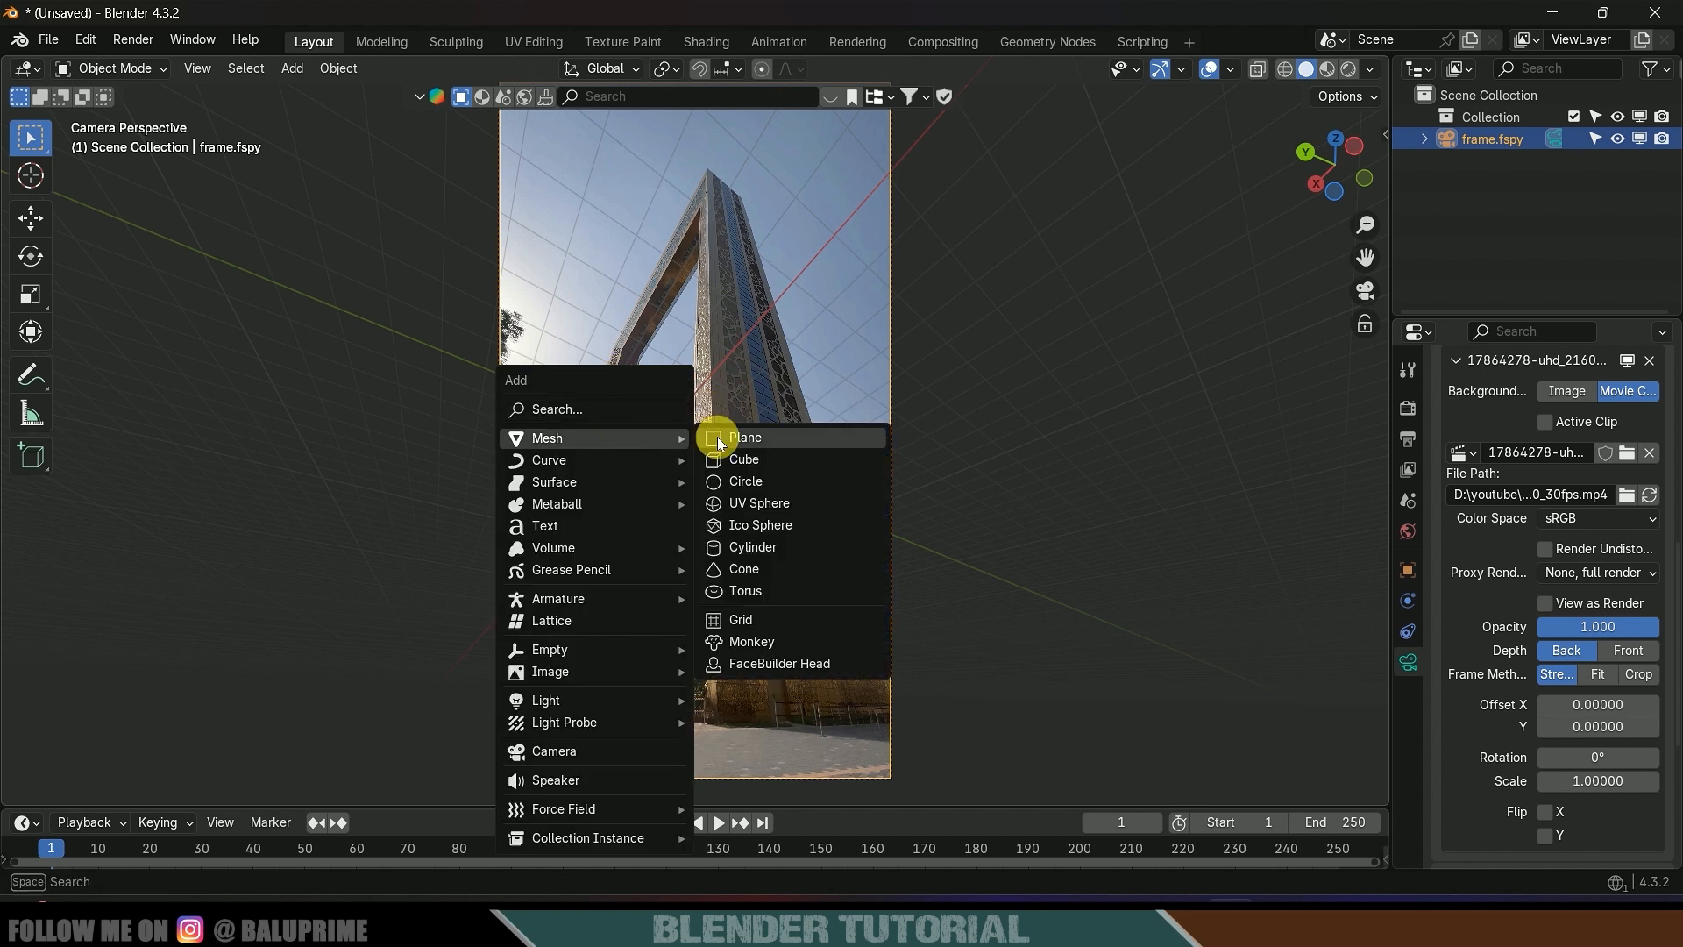
click(291, 71)
mouse_move(443, 98)
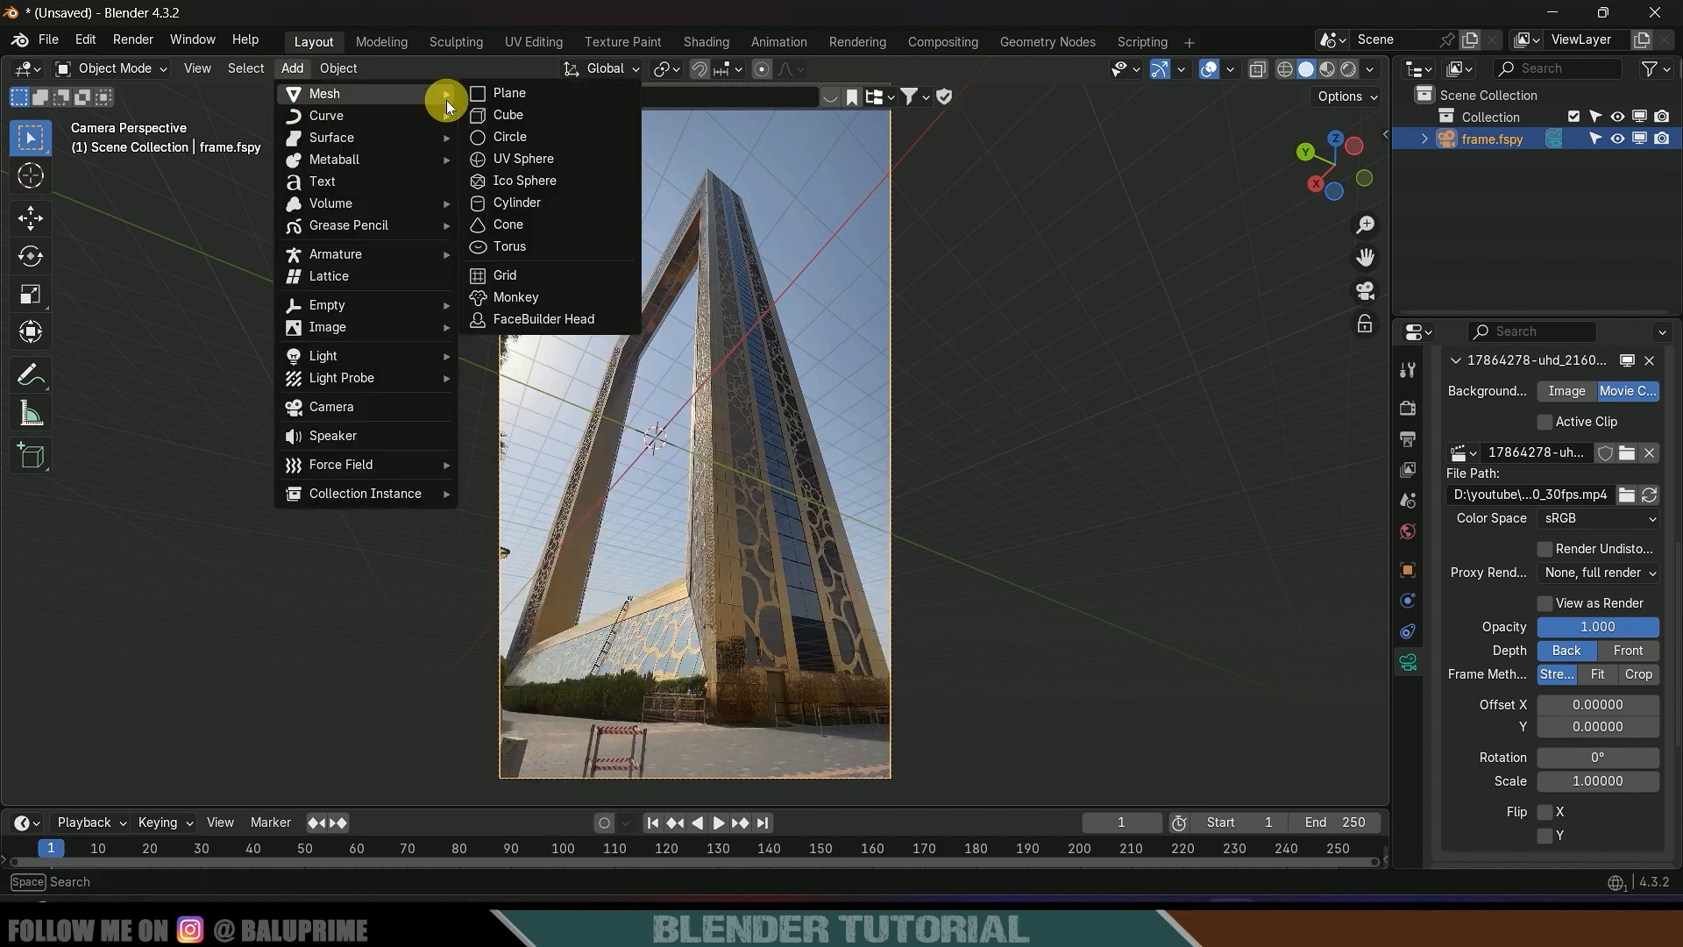
click(501, 113)
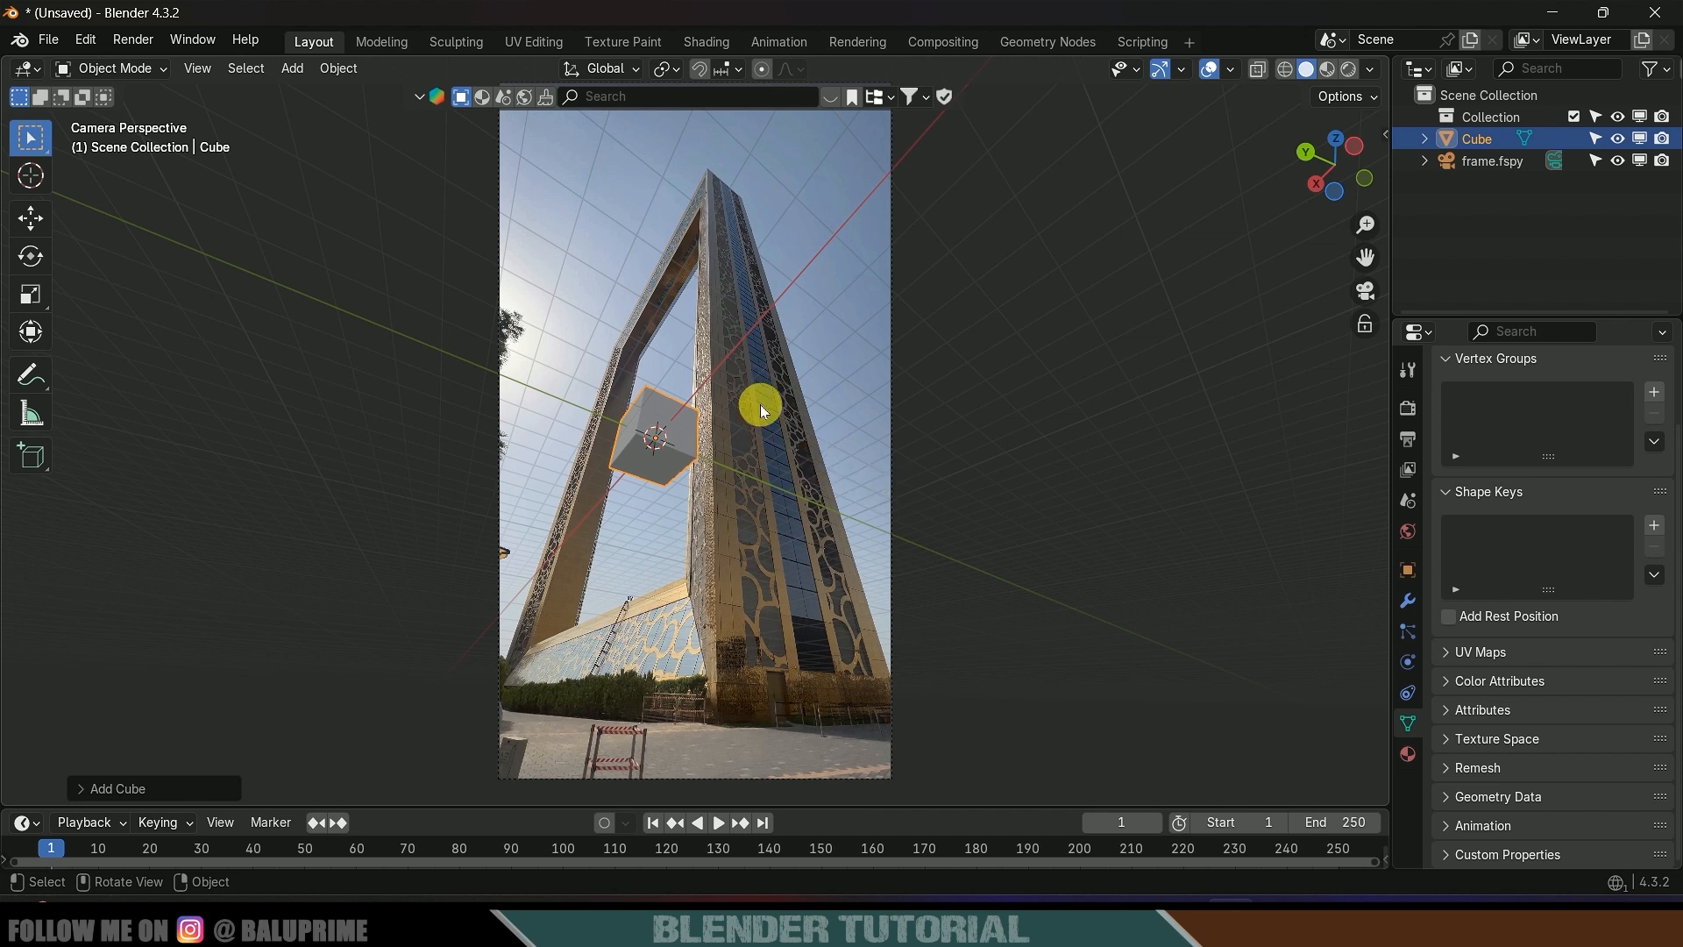
scroll(760, 405, up, 4)
key(s)
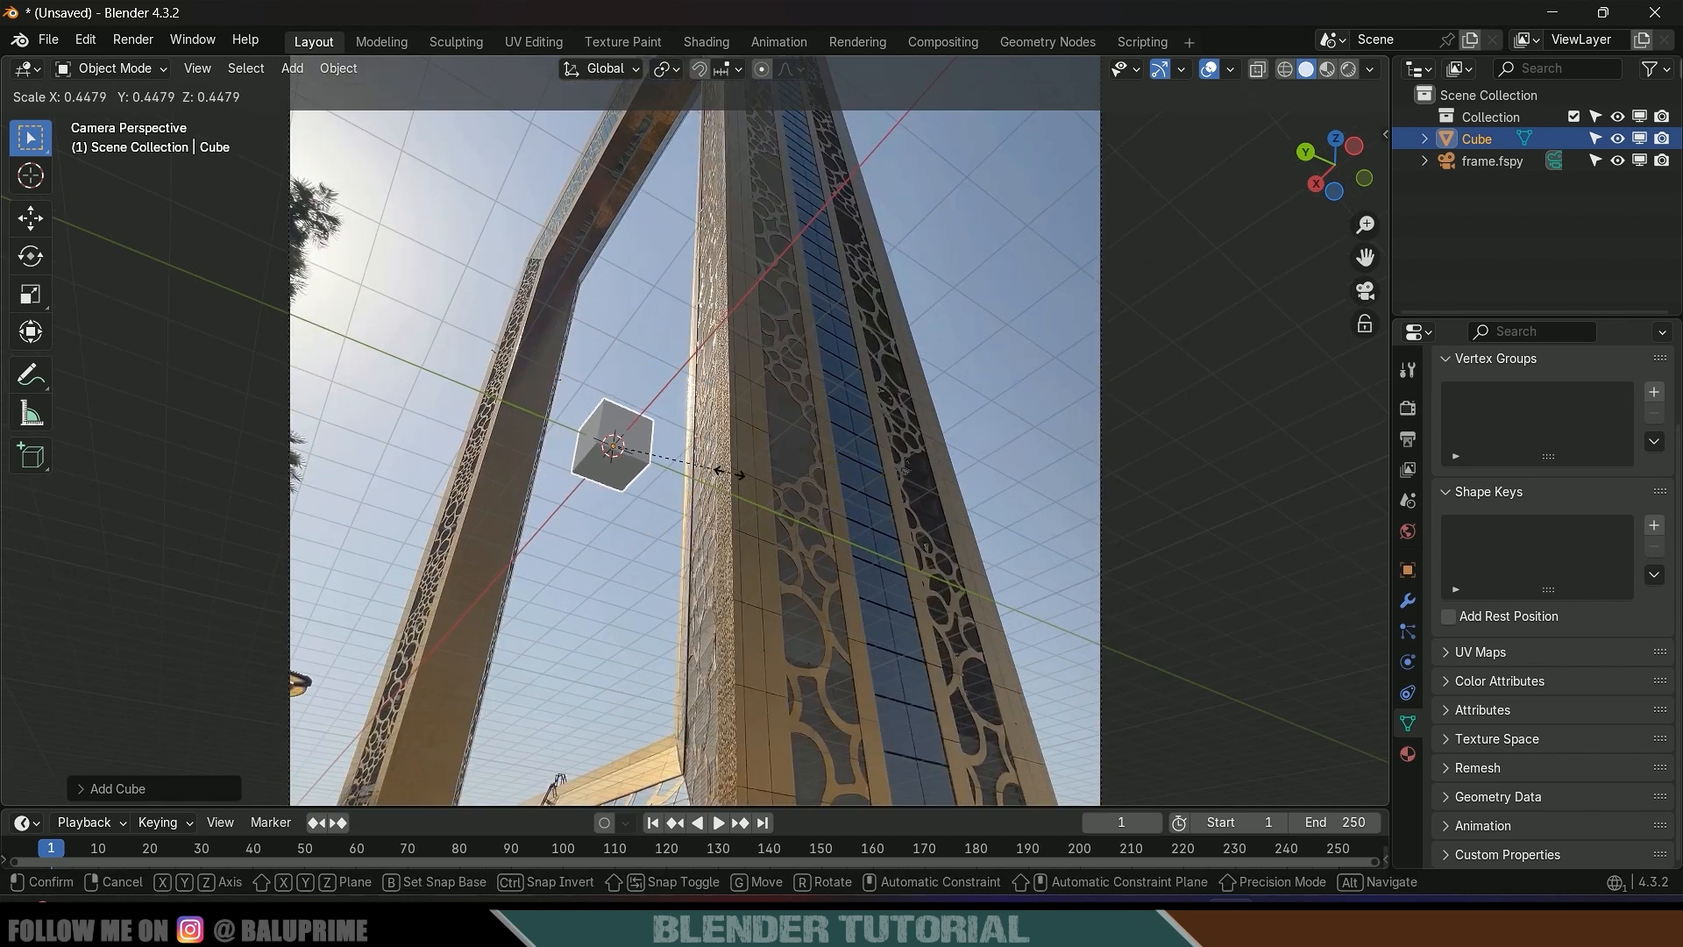
click(712, 464)
- Move the cube along its axes to the building's far upper corner, where the leg meets the top beam
shift+middle_drag(739, 432, 769, 528)
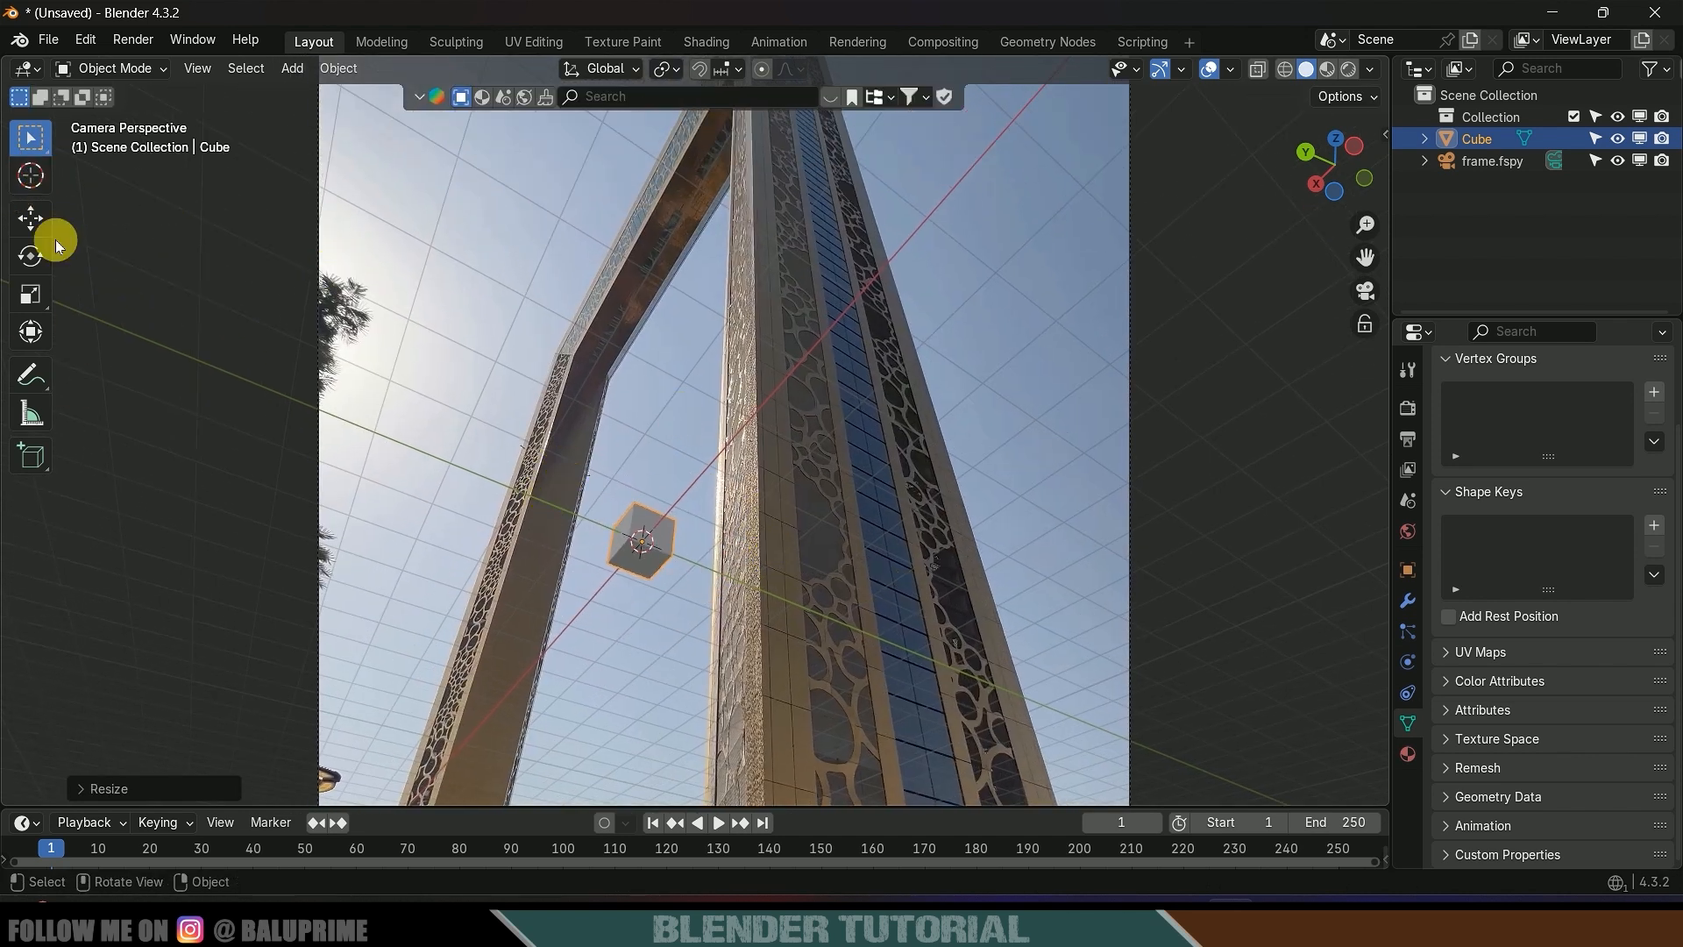
click(35, 219)
drag(638, 497, 585, 429)
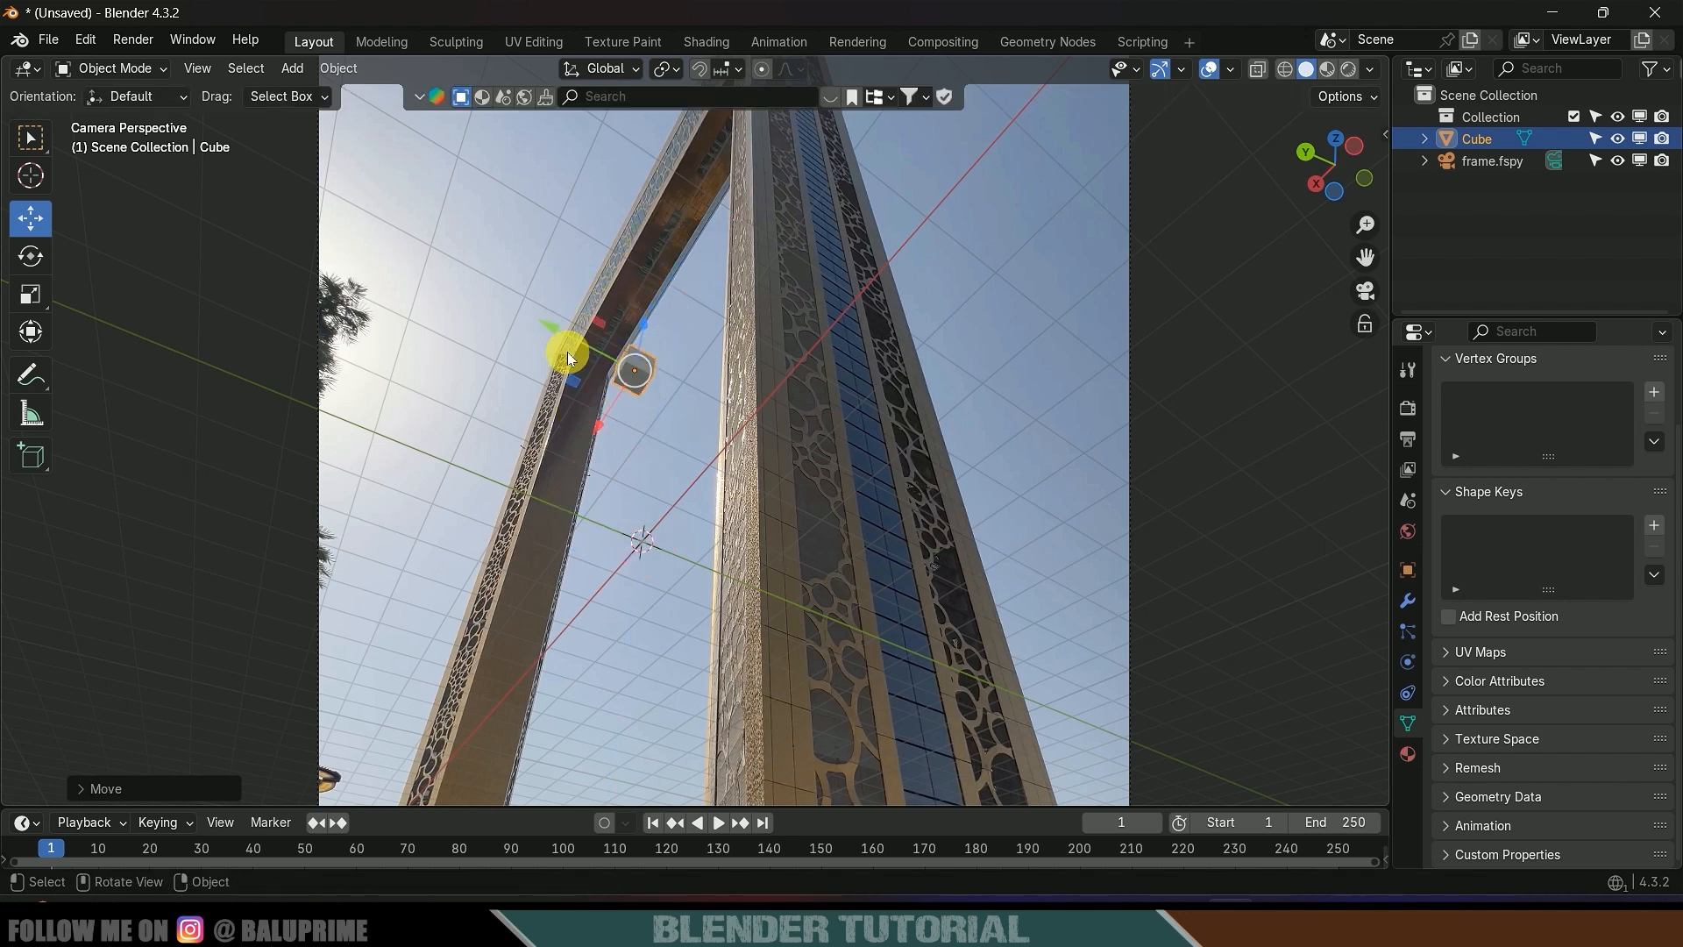
drag(551, 328, 511, 330)
scroll(574, 351, up, 8)
shift+middle_drag(578, 355, 559, 481)
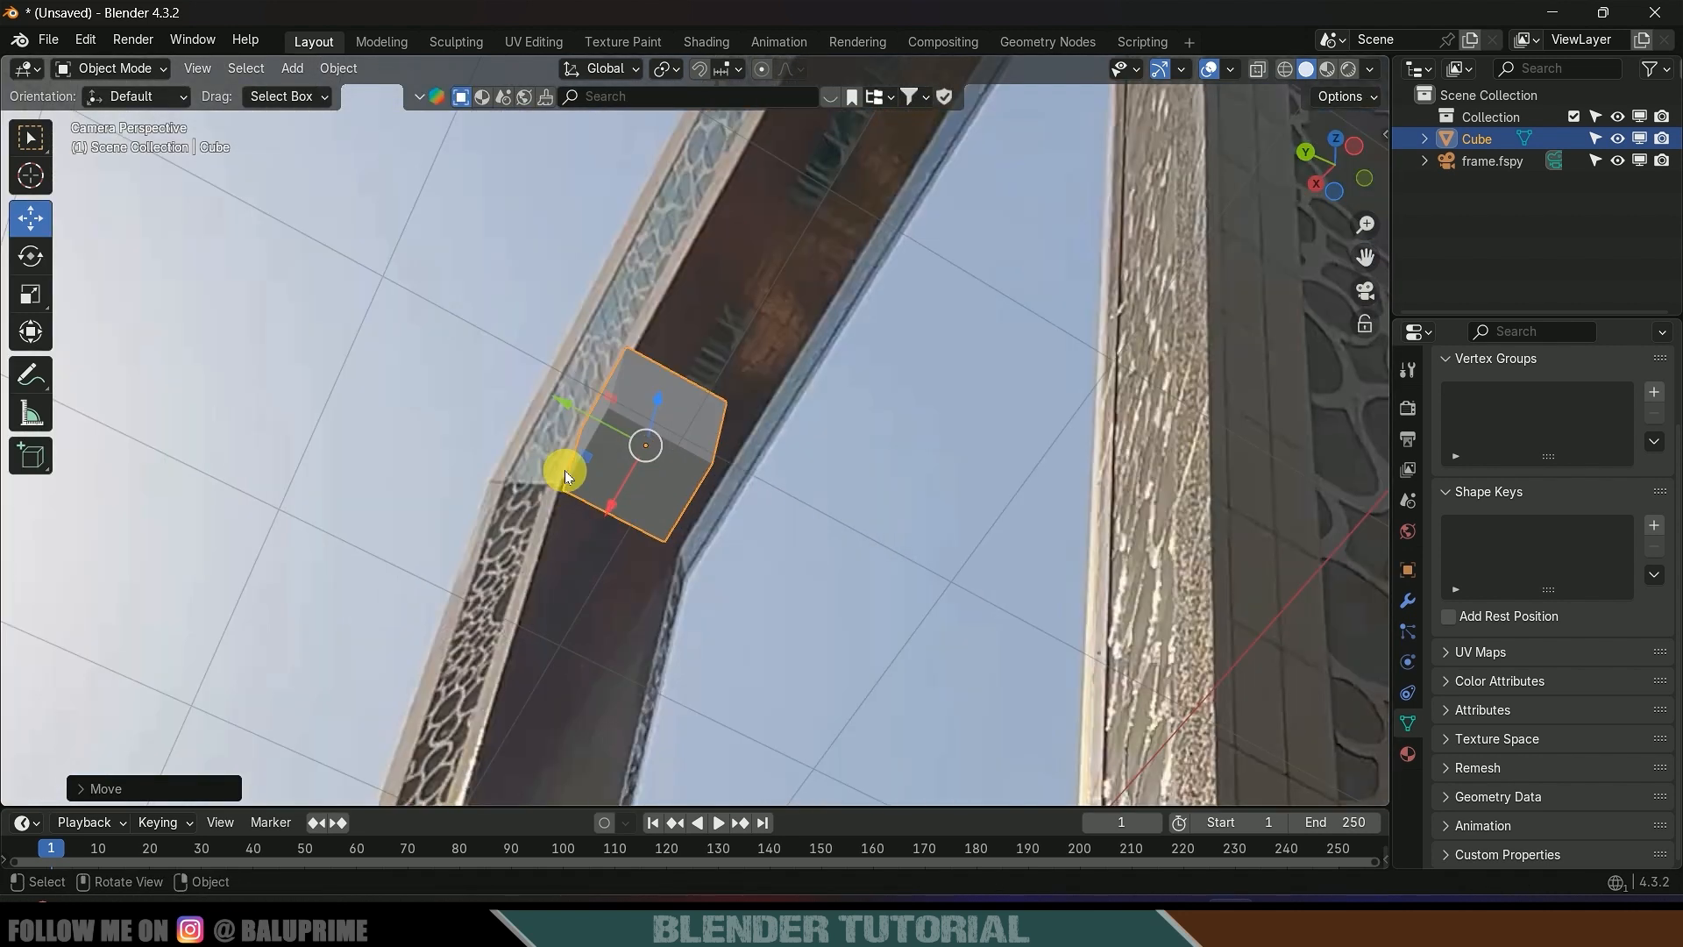
- In Edit Mode with X-ray on, move the cube's side face nearest the opening along Y to the edge of the beam's underside
click(134, 79)
click(121, 129)
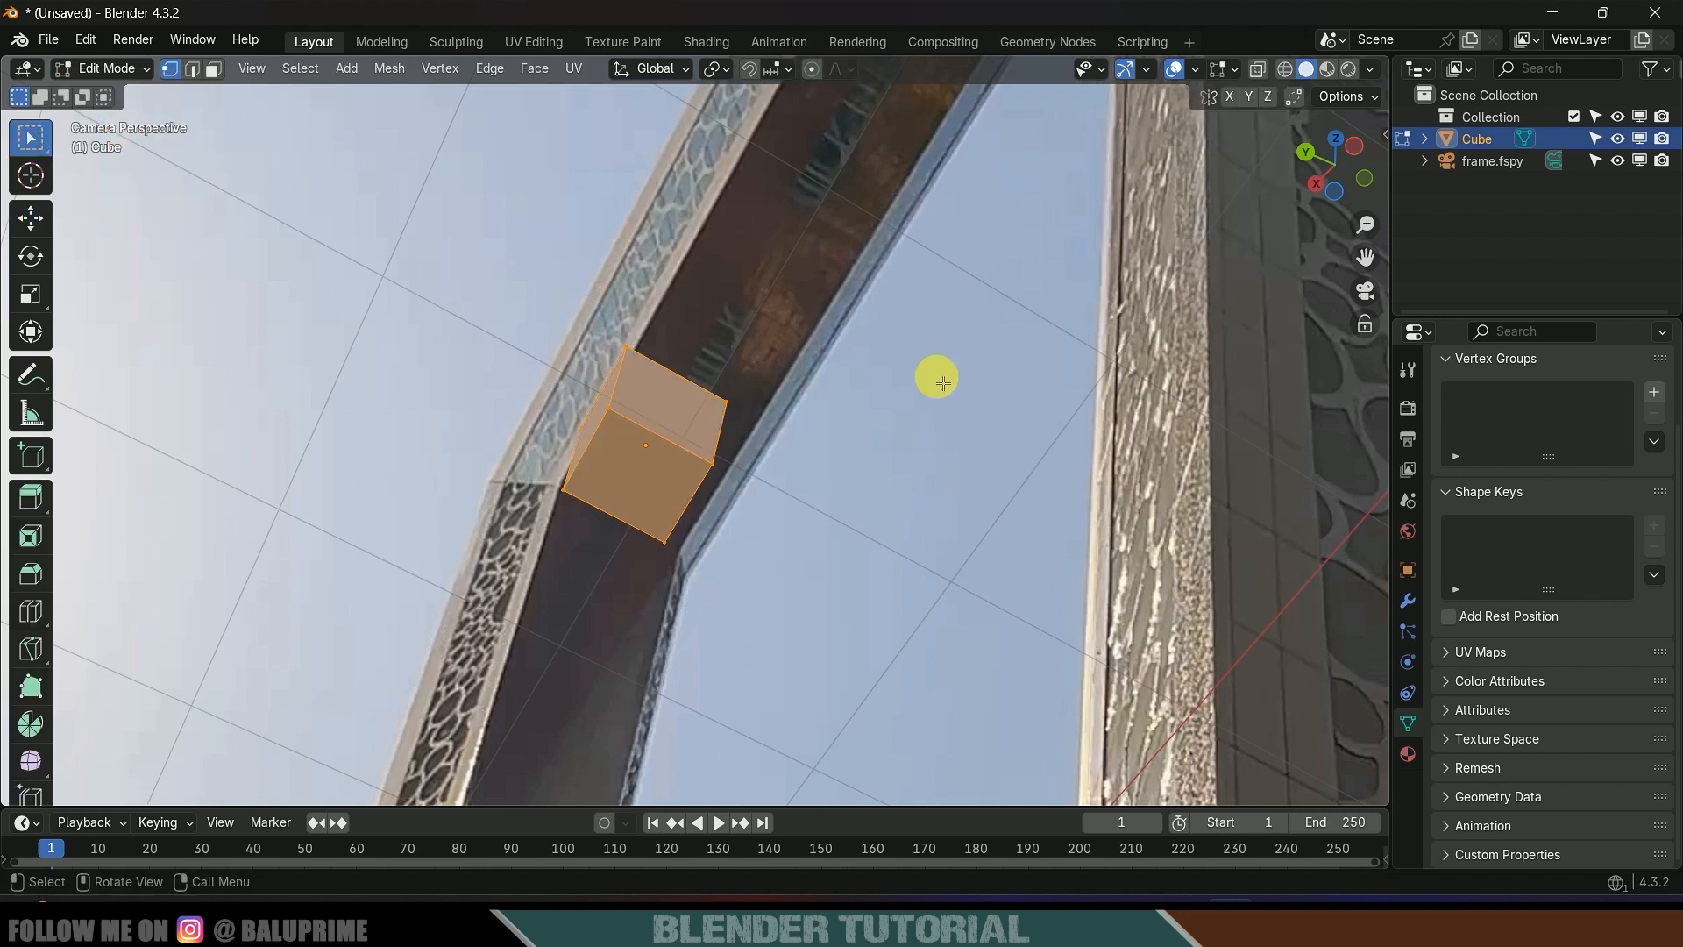
click(1306, 69)
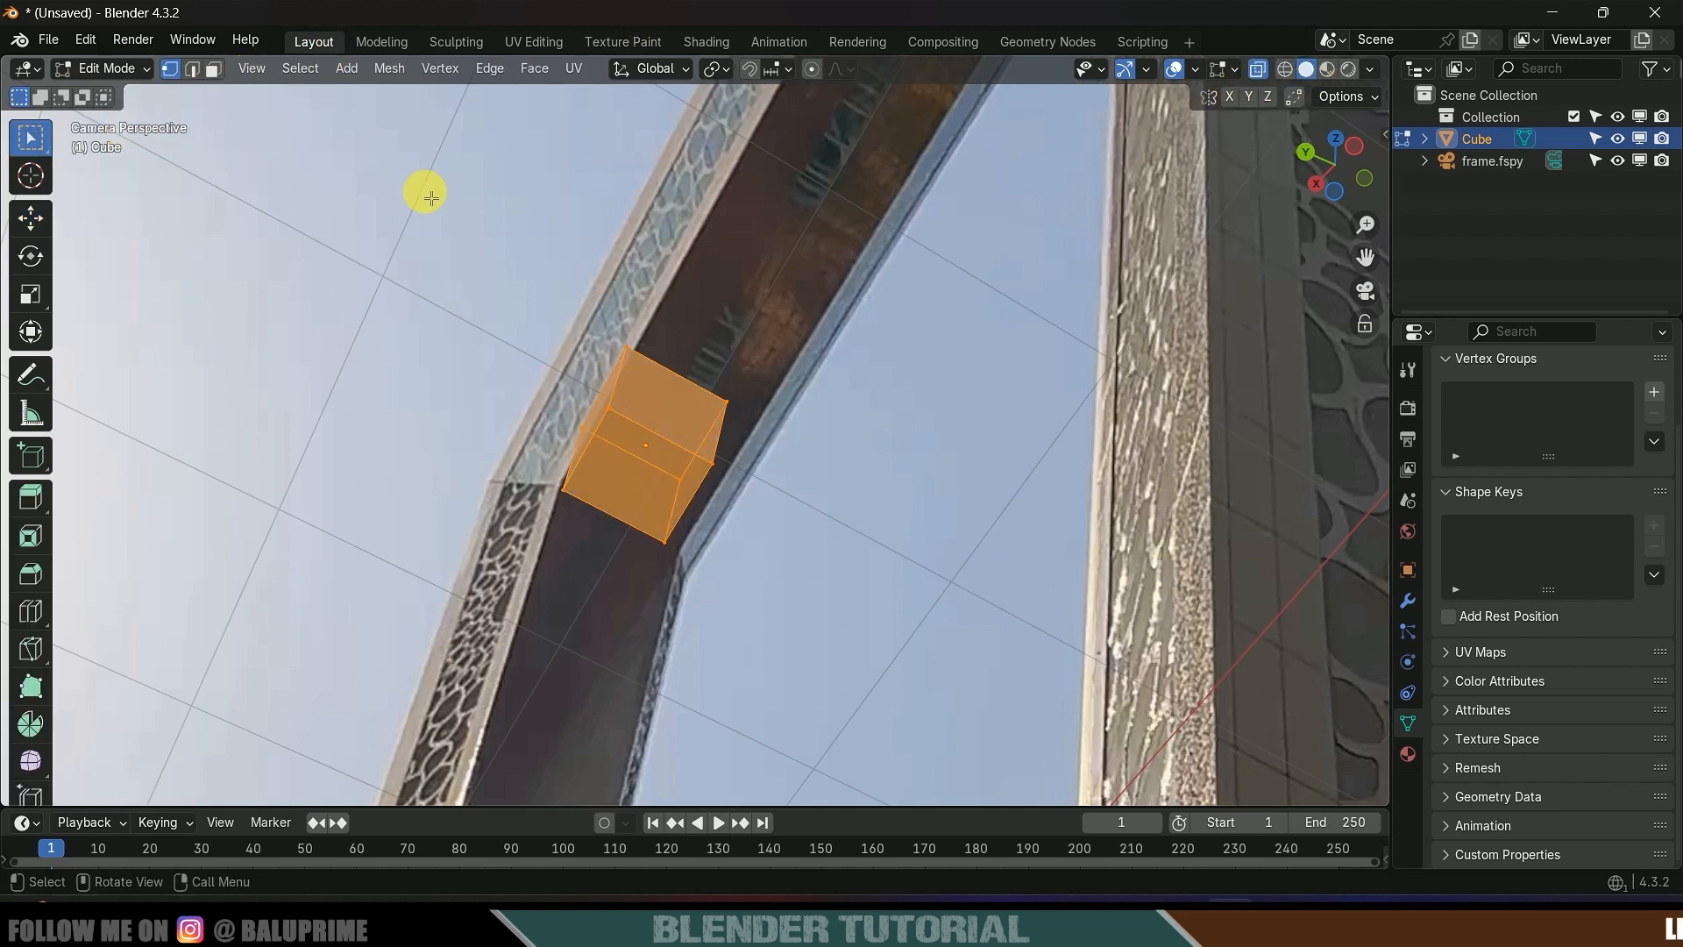
click(212, 70)
middle_drag(583, 447, 643, 121)
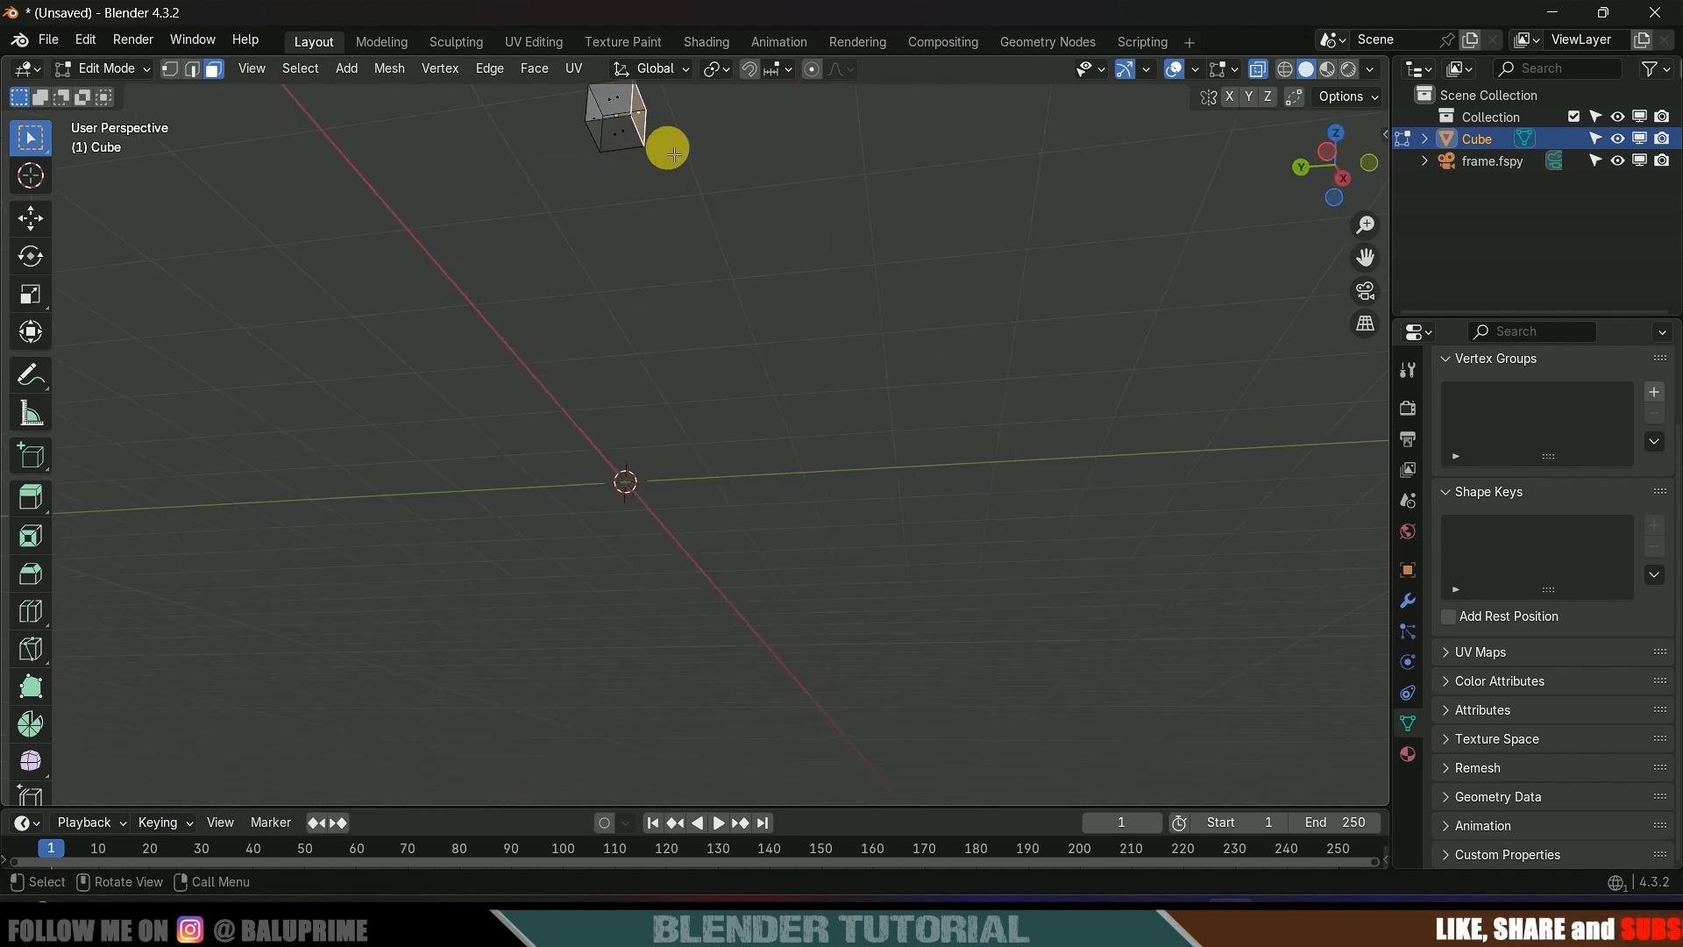
key(KP_0)
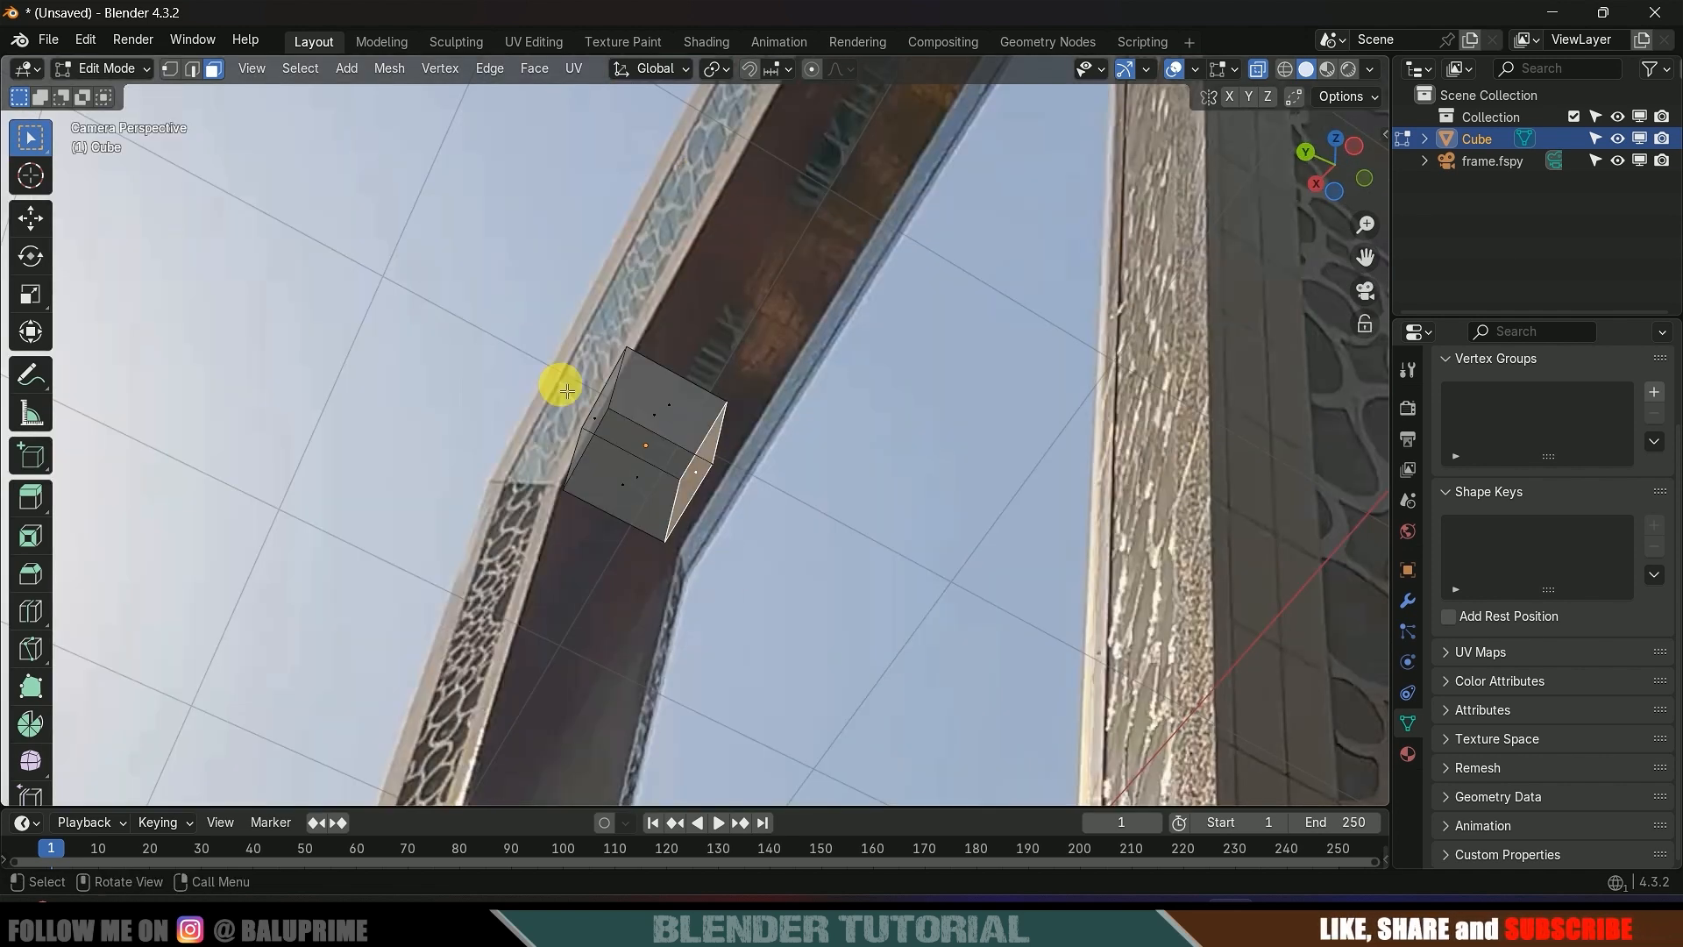
click(30, 218)
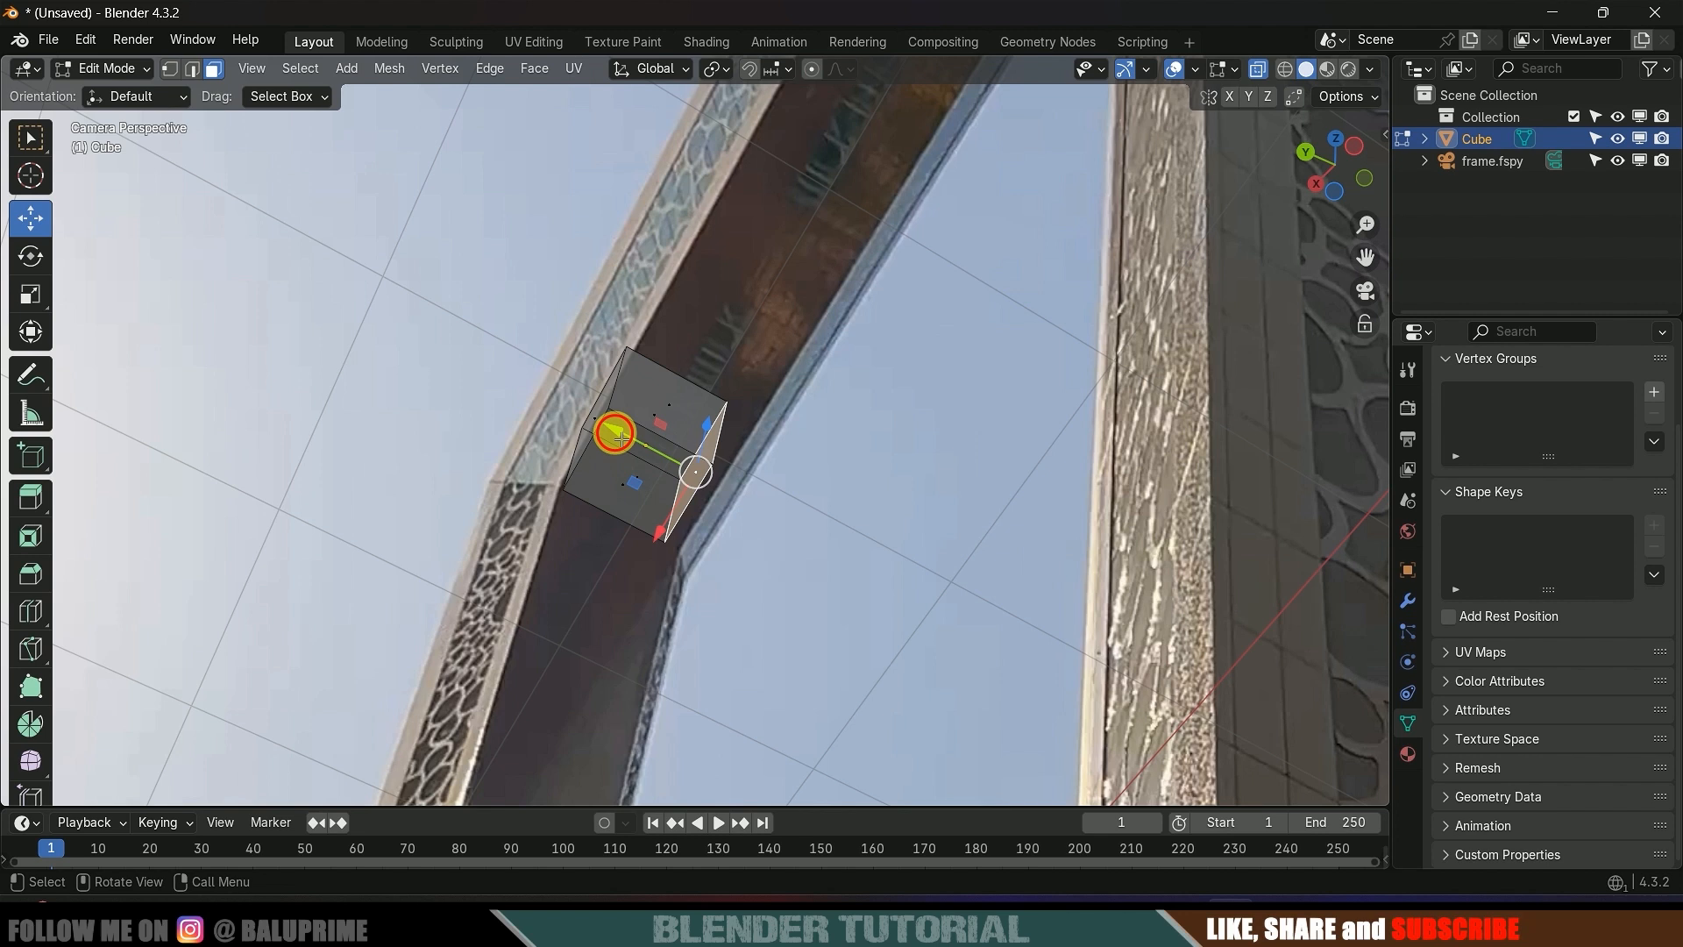
drag(611, 426, 646, 448)
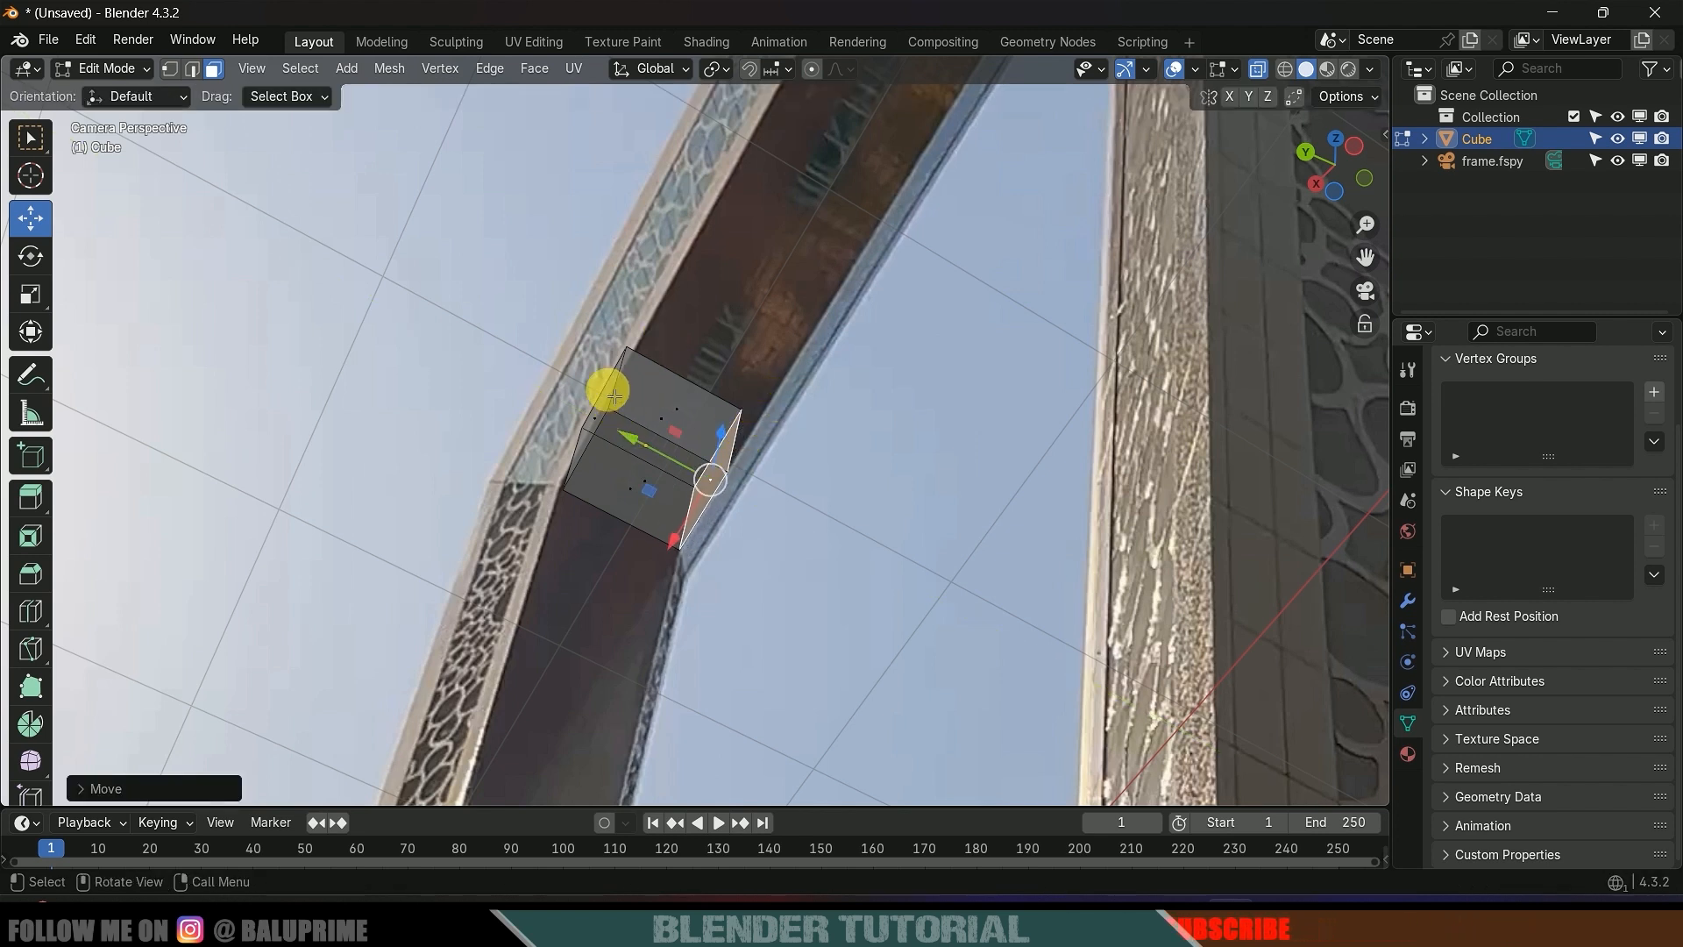
- Move the upper lengthwise edges on both sides of the cube outward along Y to match the beam's slanted sides
click(192, 68)
click(593, 418)
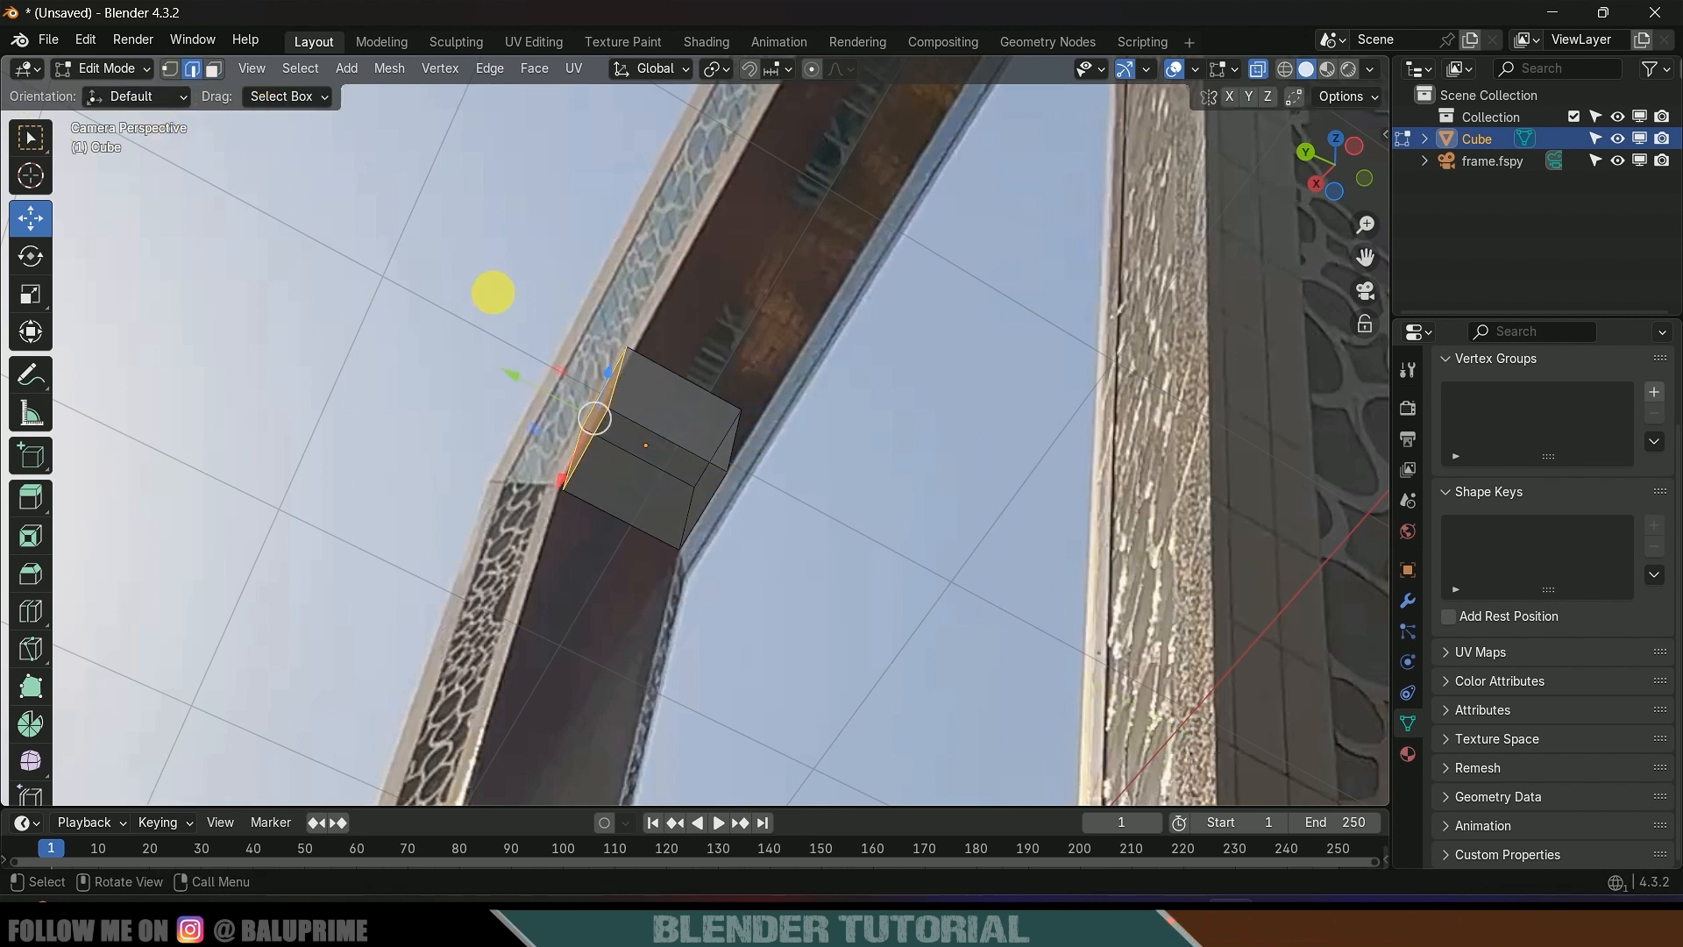
drag(534, 358, 471, 340)
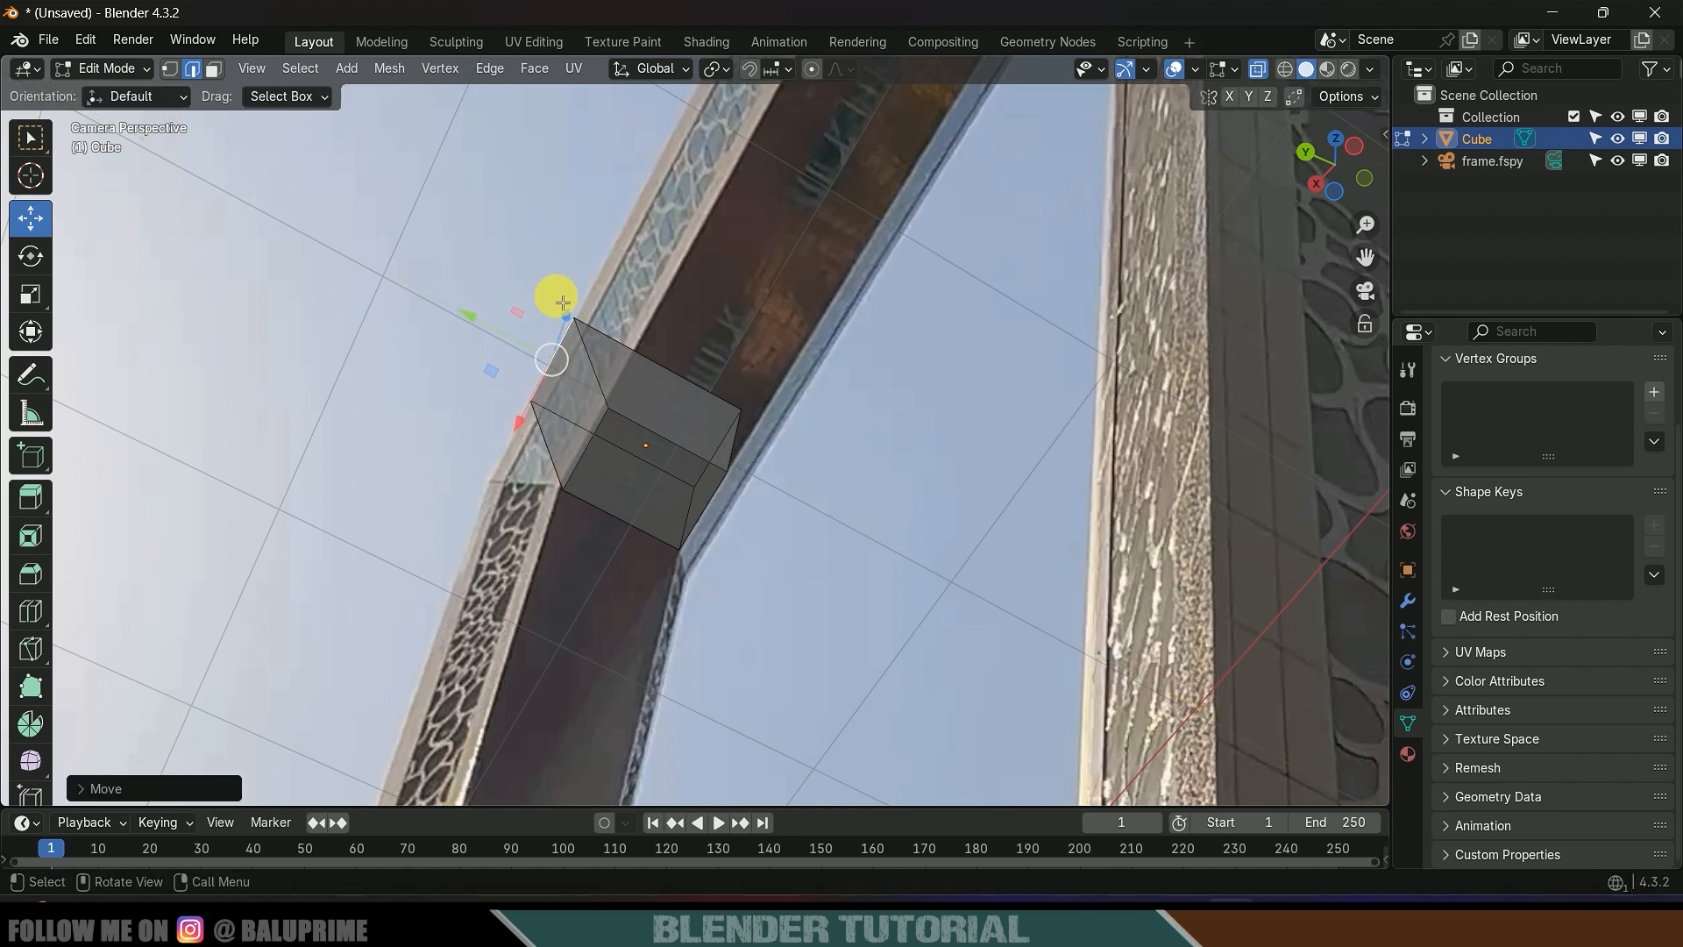
click(726, 450)
drag(631, 406, 679, 430)
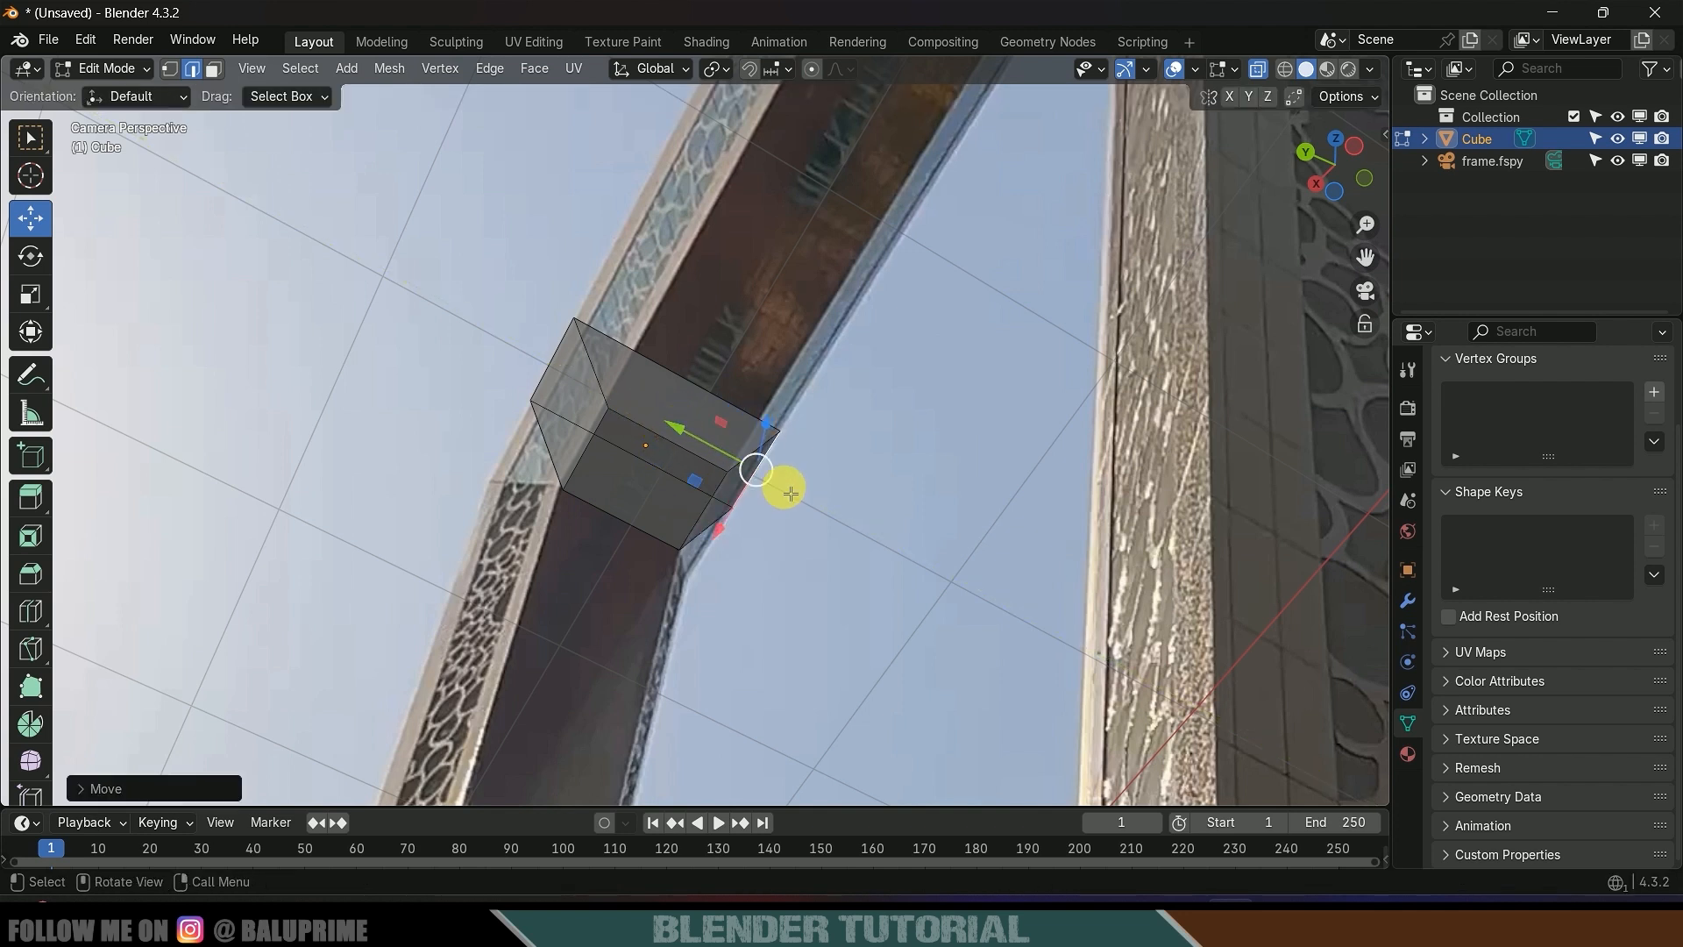
- Stretch the cube up along the top beam by moving its far end face about 3.3 m along X
scroll(776, 447, down, 3)
scroll(836, 418, up, 2)
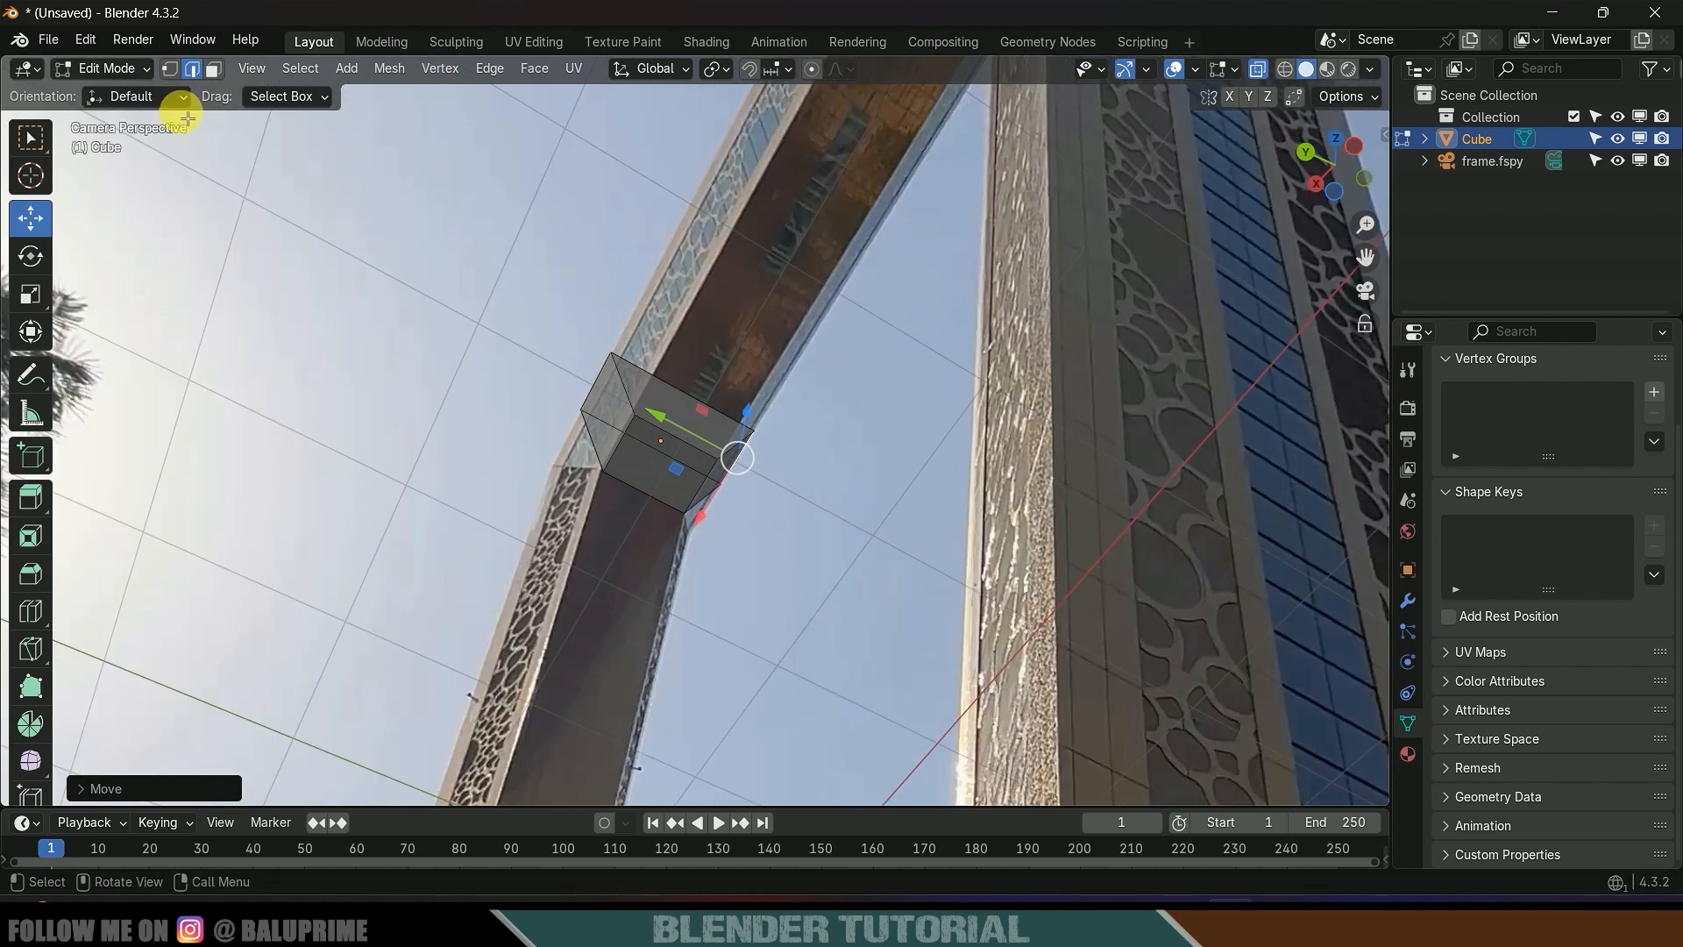
click(212, 72)
shift+middle_drag(712, 399, 632, 476)
click(619, 513)
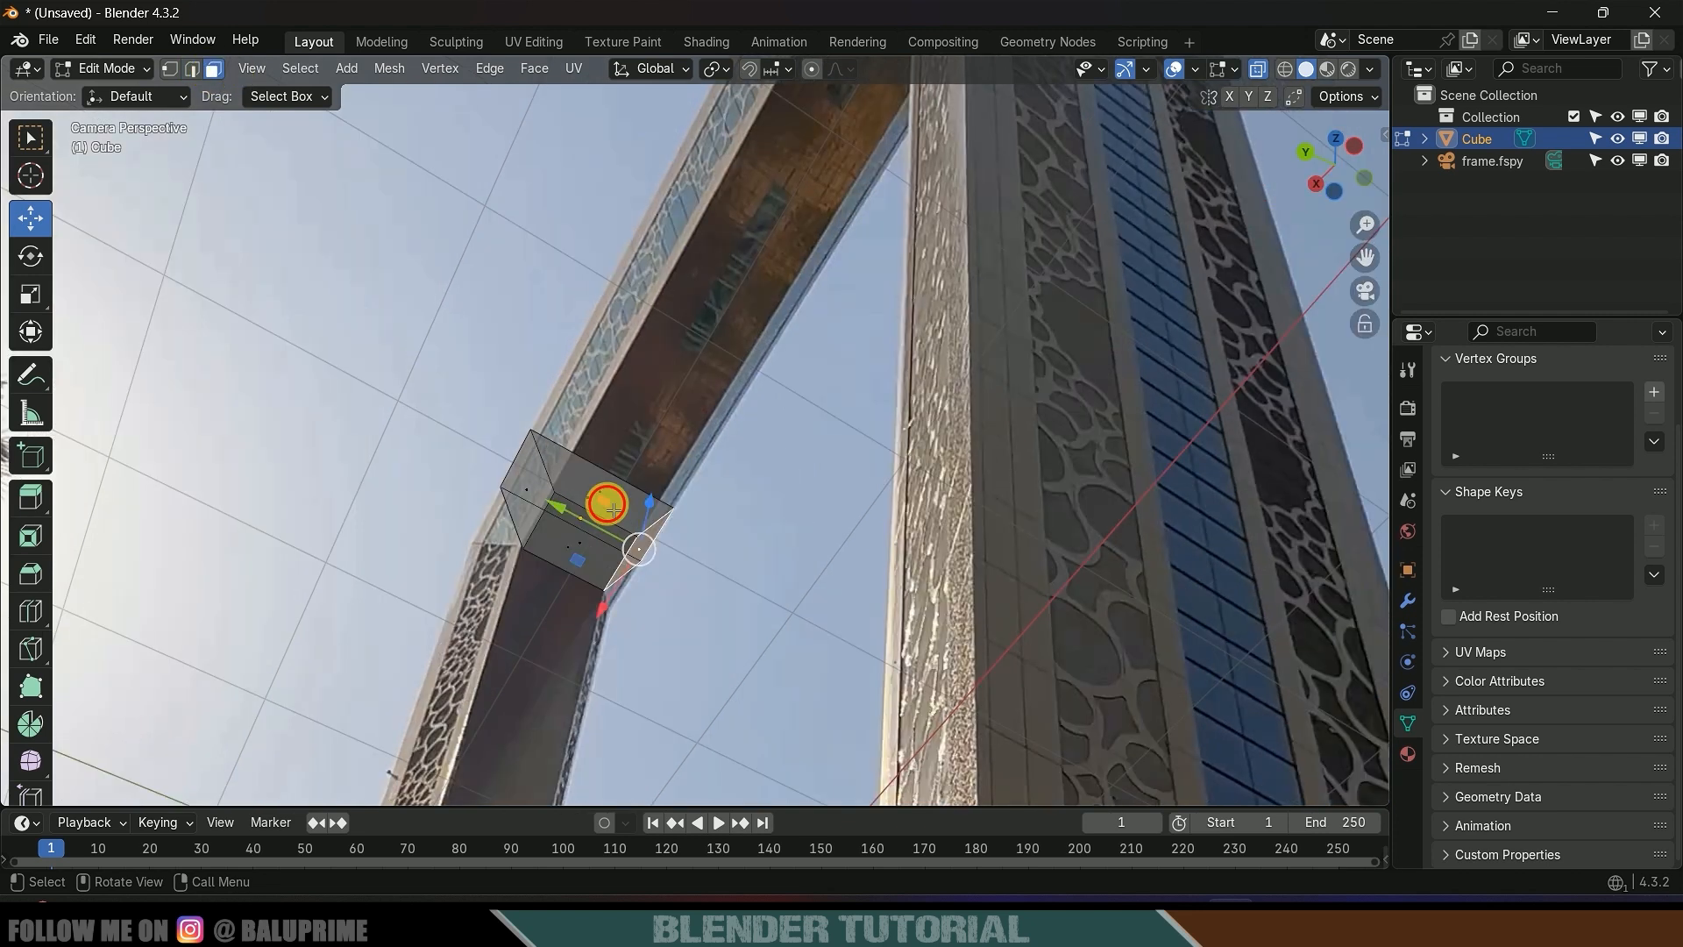
click(601, 513)
scroll(658, 550, down, 2)
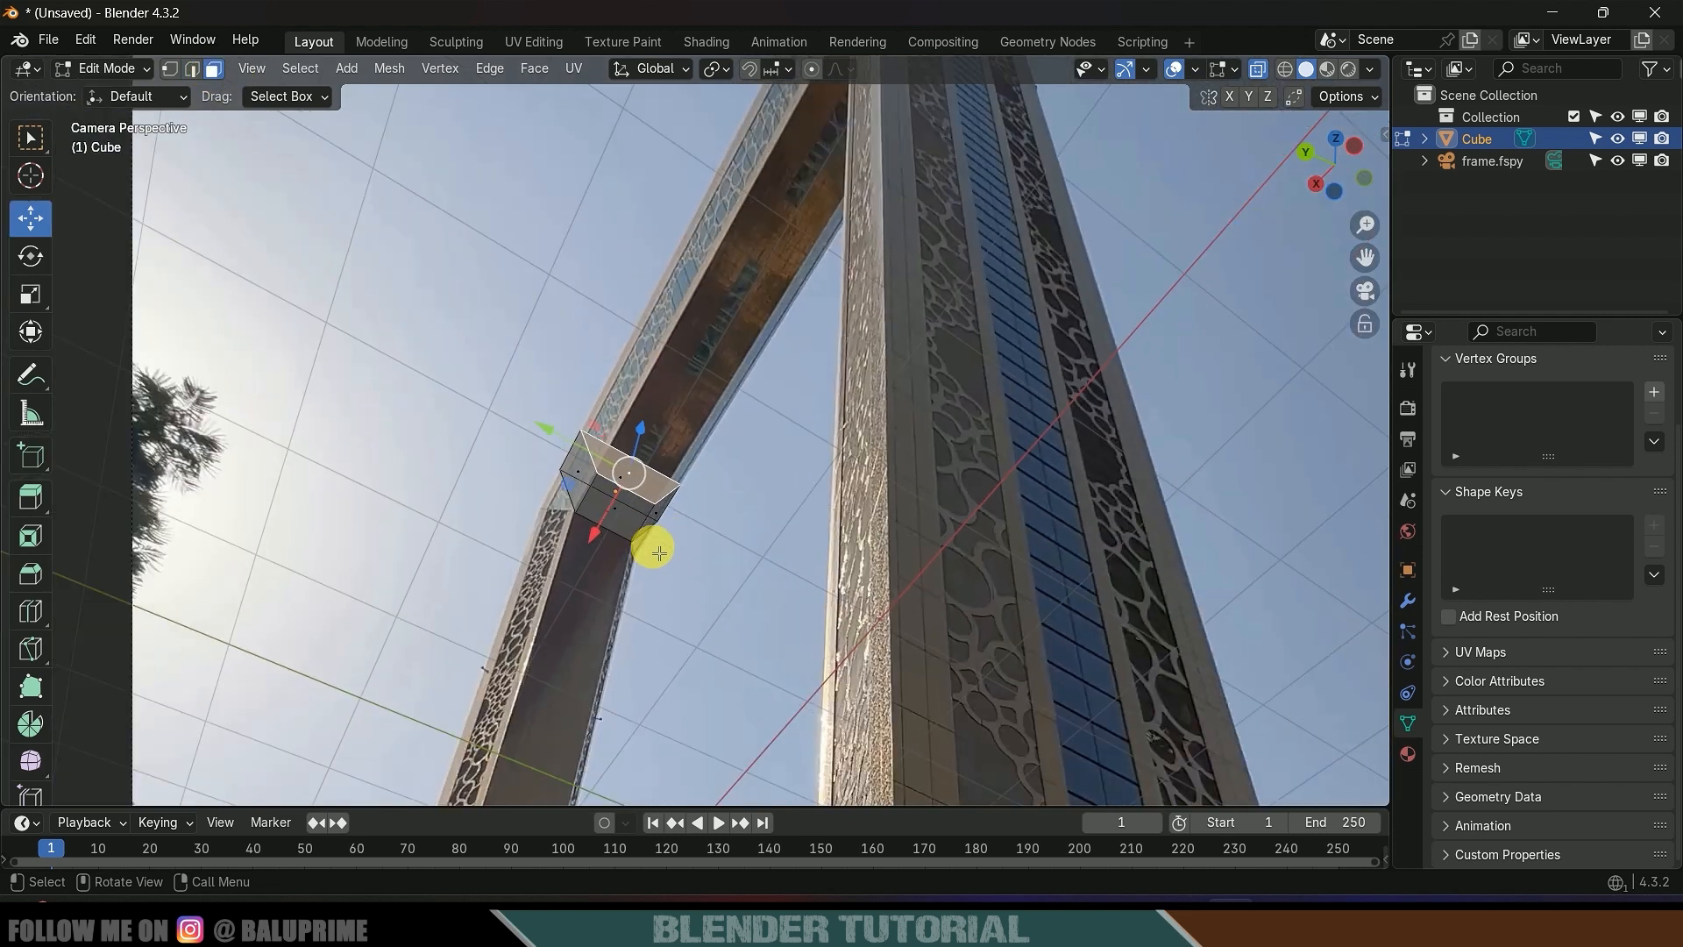
key(e)
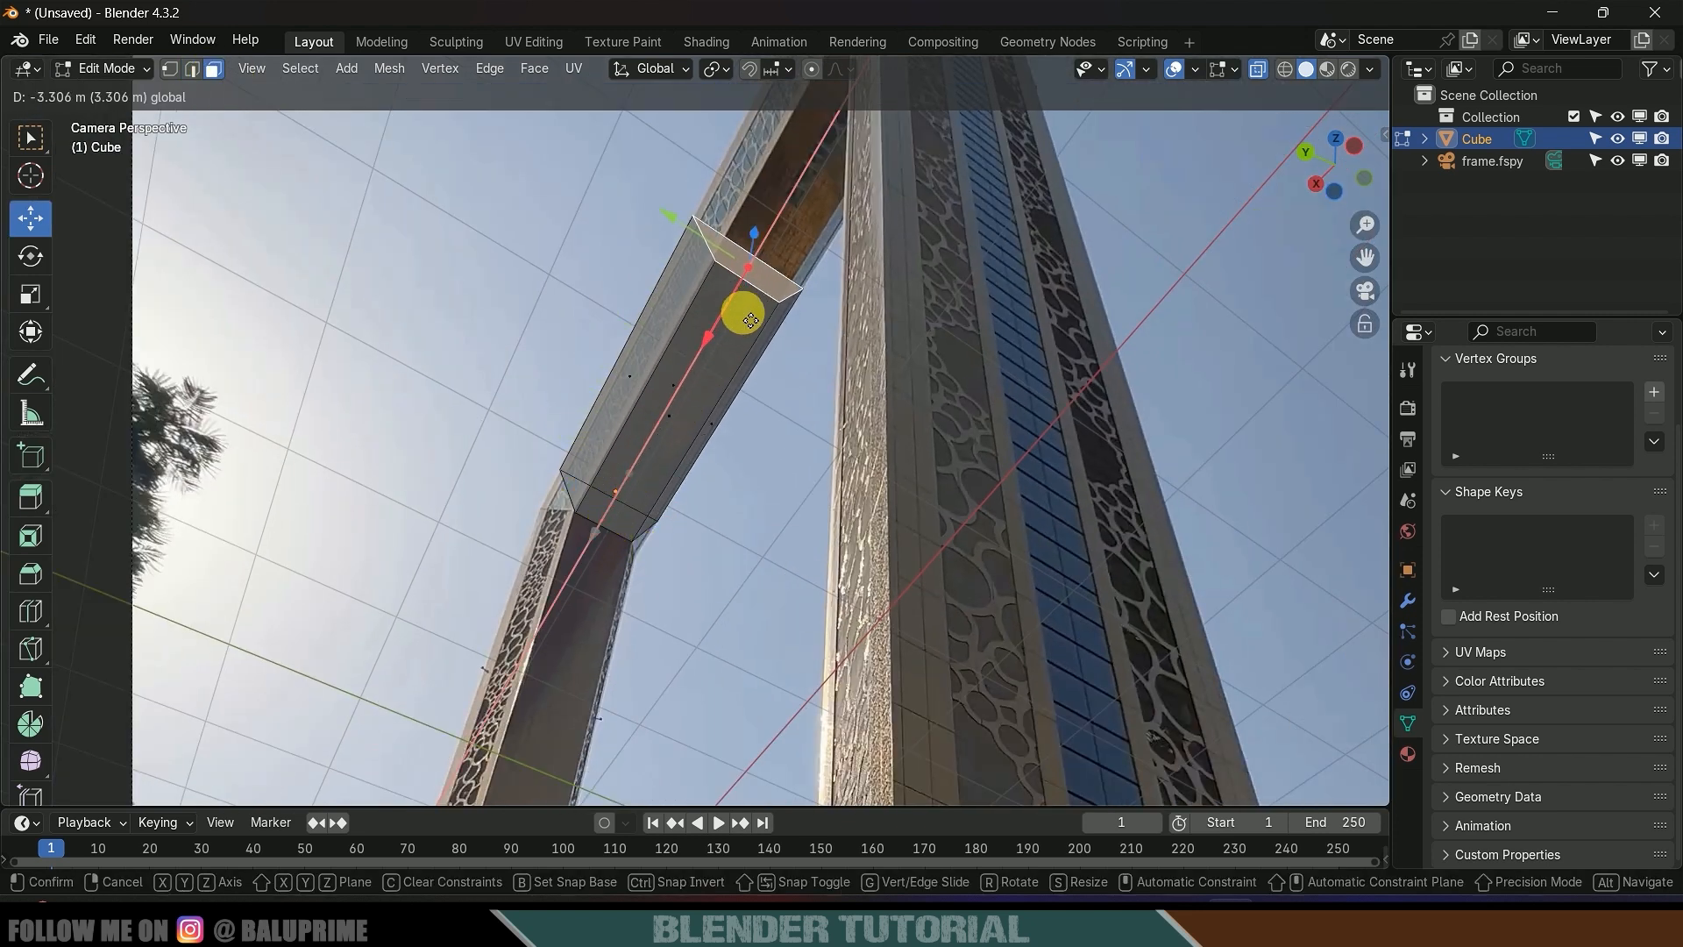
drag(761, 283, 763, 282)
- Move the beam's end face farther along X toward the near tower, stopping just short of its top corner
scroll(848, 337, down, 1)
shift+middle_drag(855, 336, 796, 542)
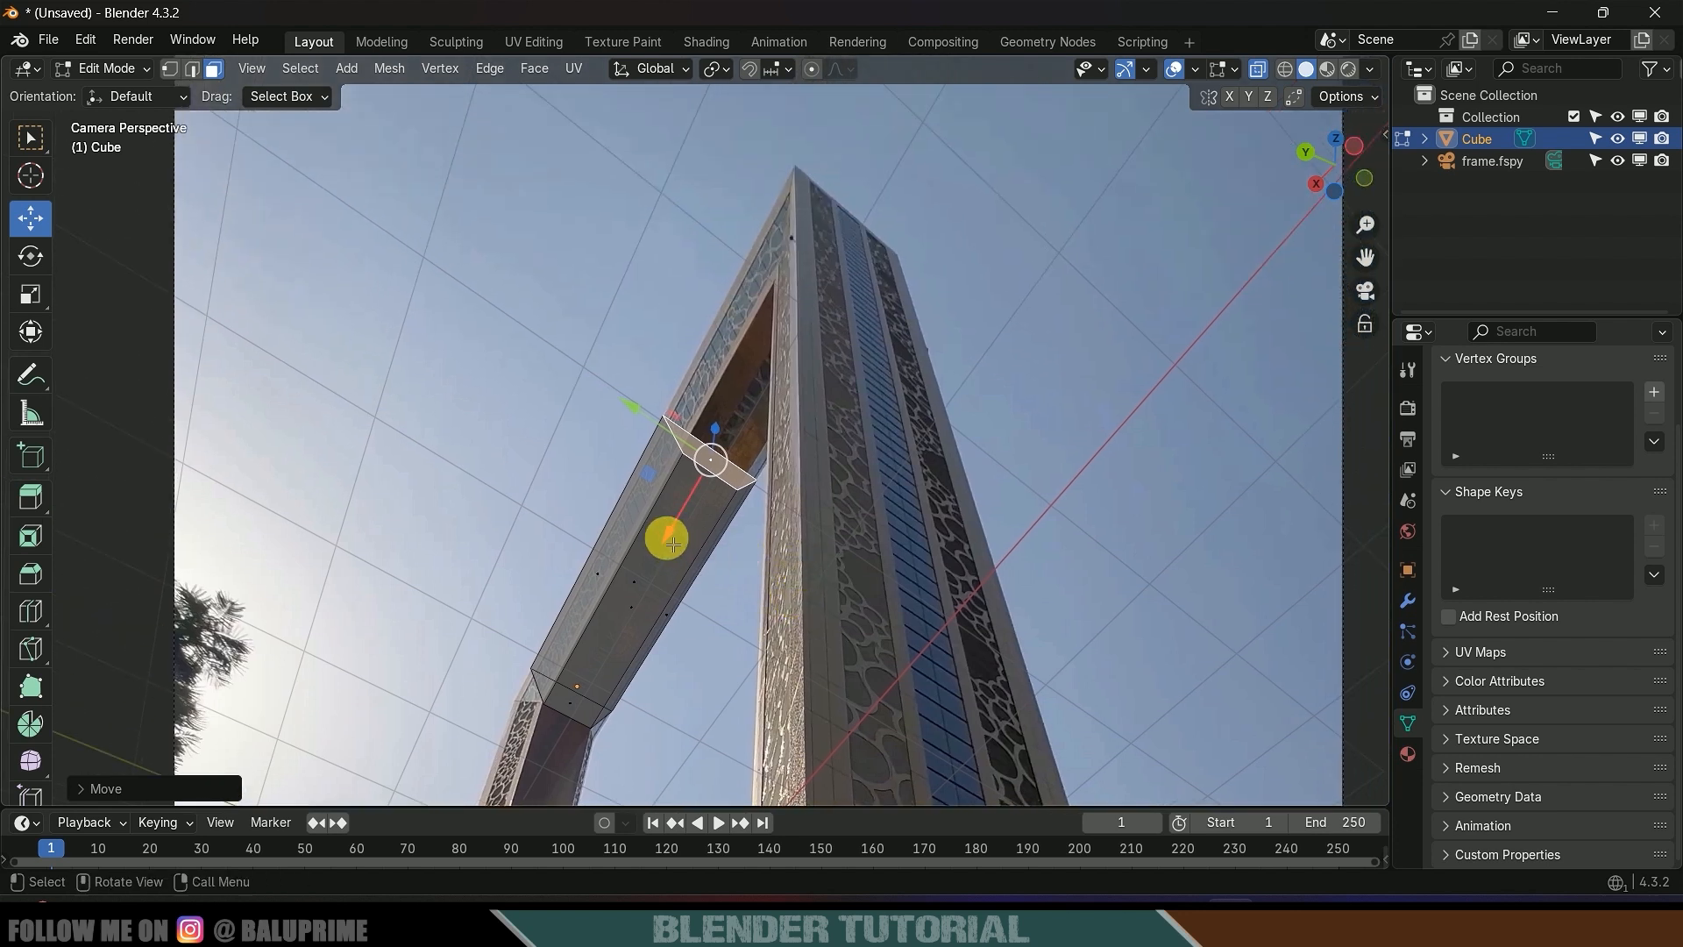
drag(666, 536, 767, 386)
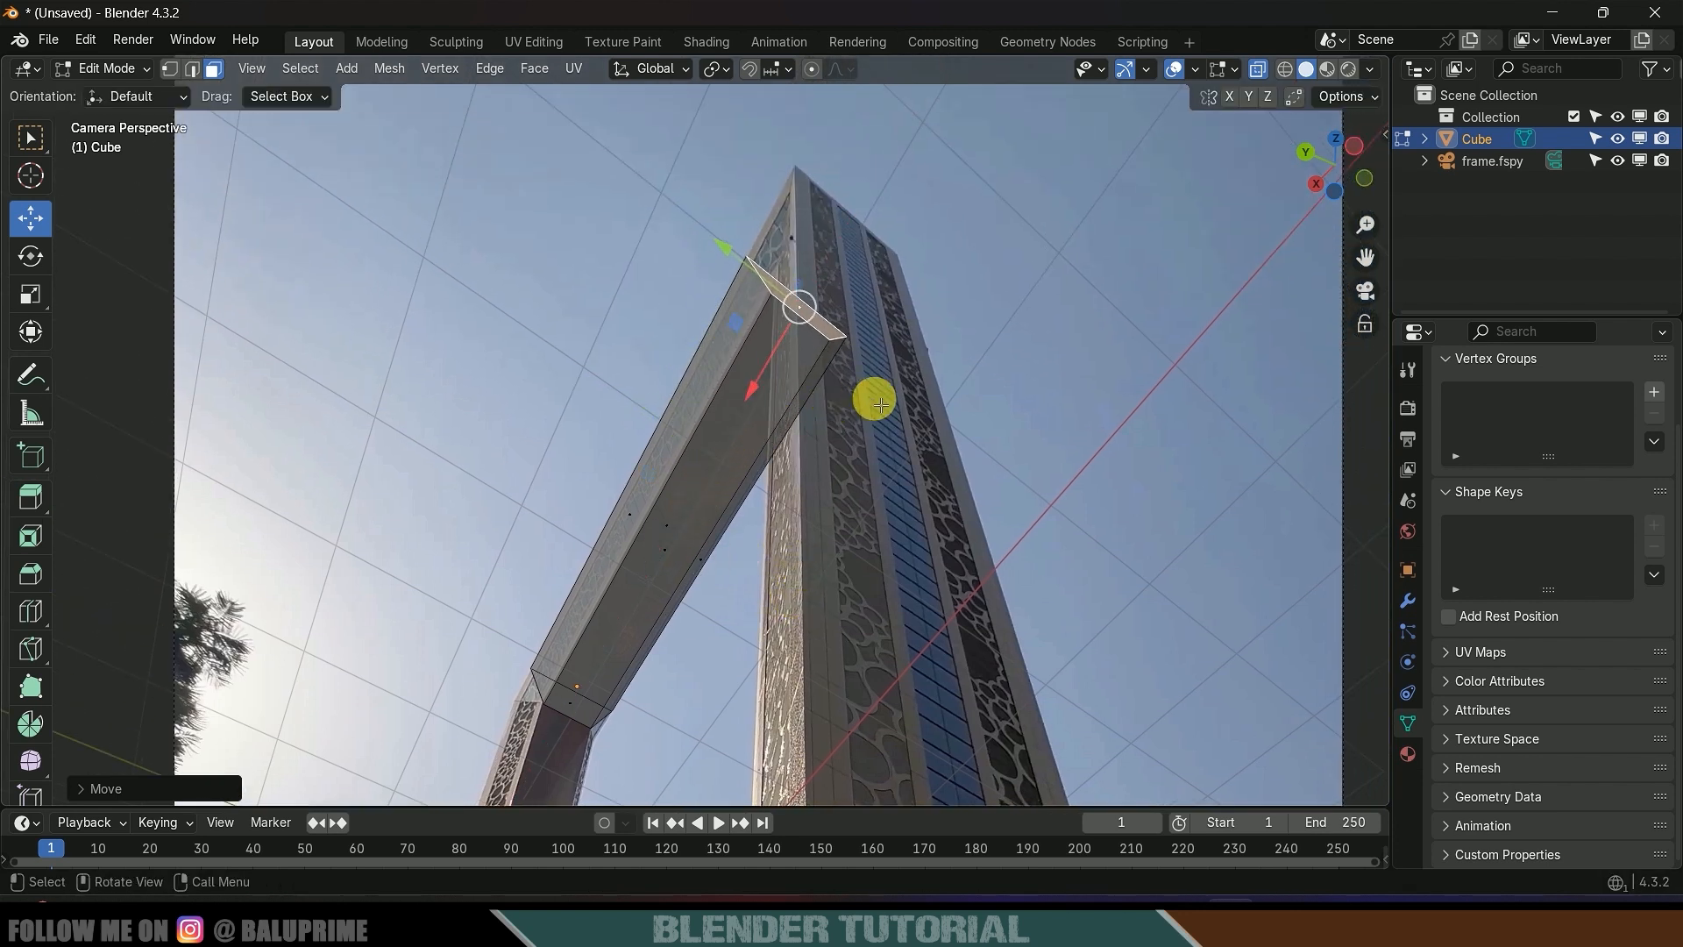
scroll(841, 430, up, 2)
shift+middle_drag(812, 469, 764, 604)
scroll(800, 518, up, 7)
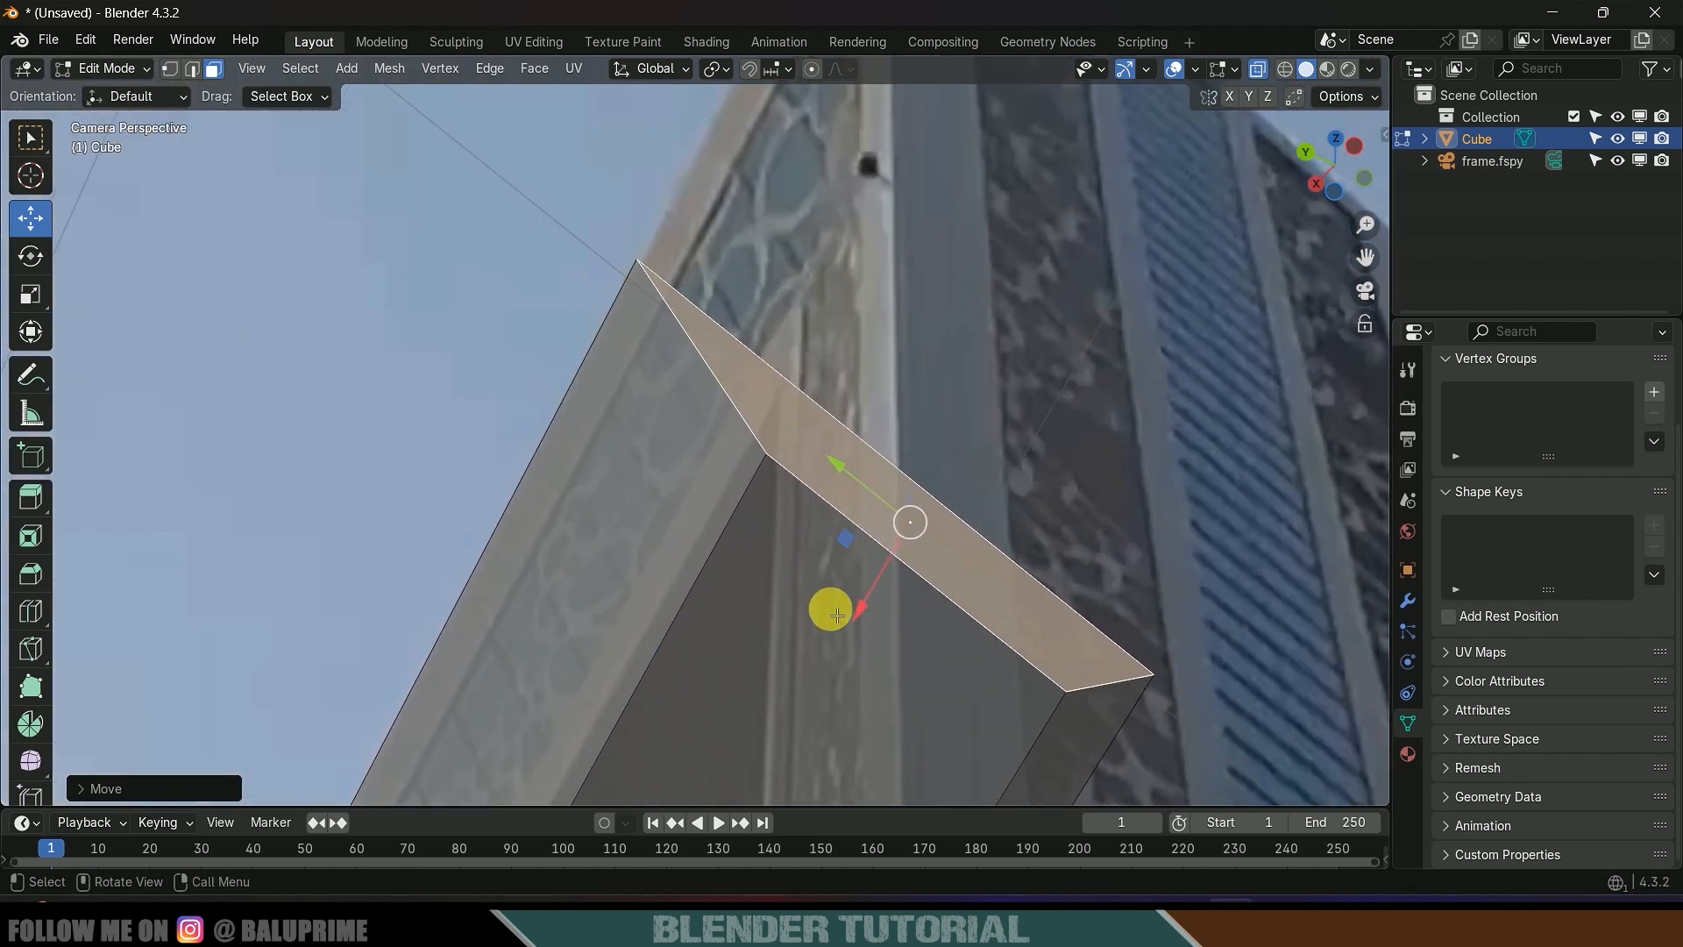
drag(858, 620, 883, 586)
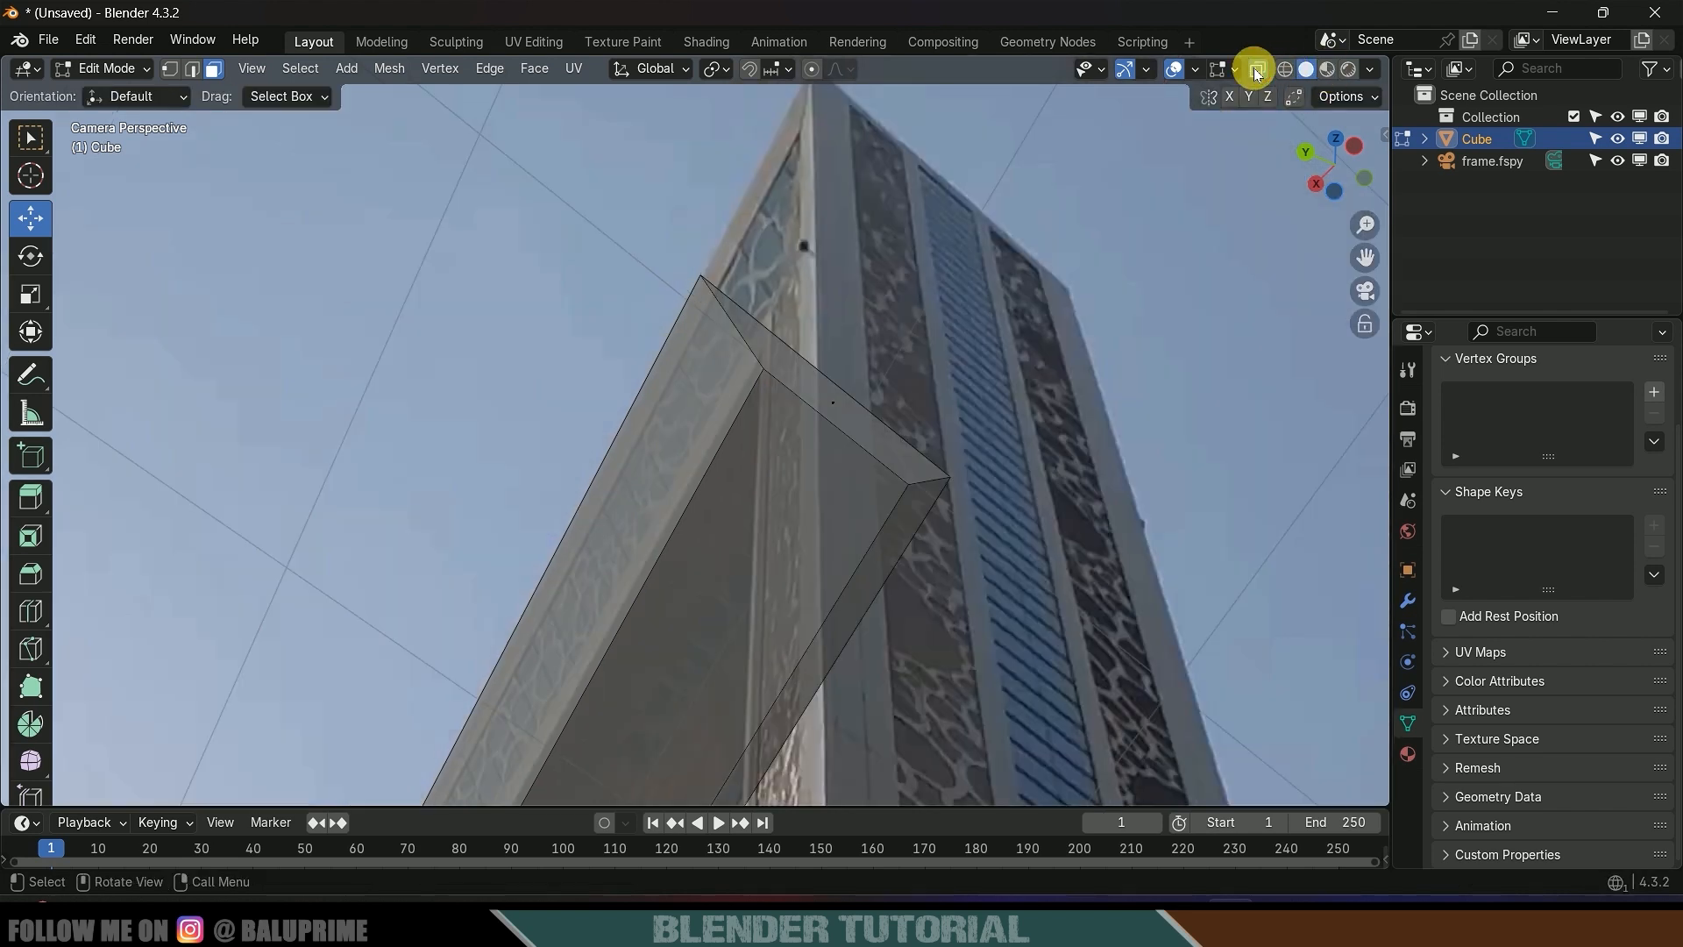
- Select the beam's underside face and raise it slightly along Z to line up with the footage
click(1257, 73)
click(716, 558)
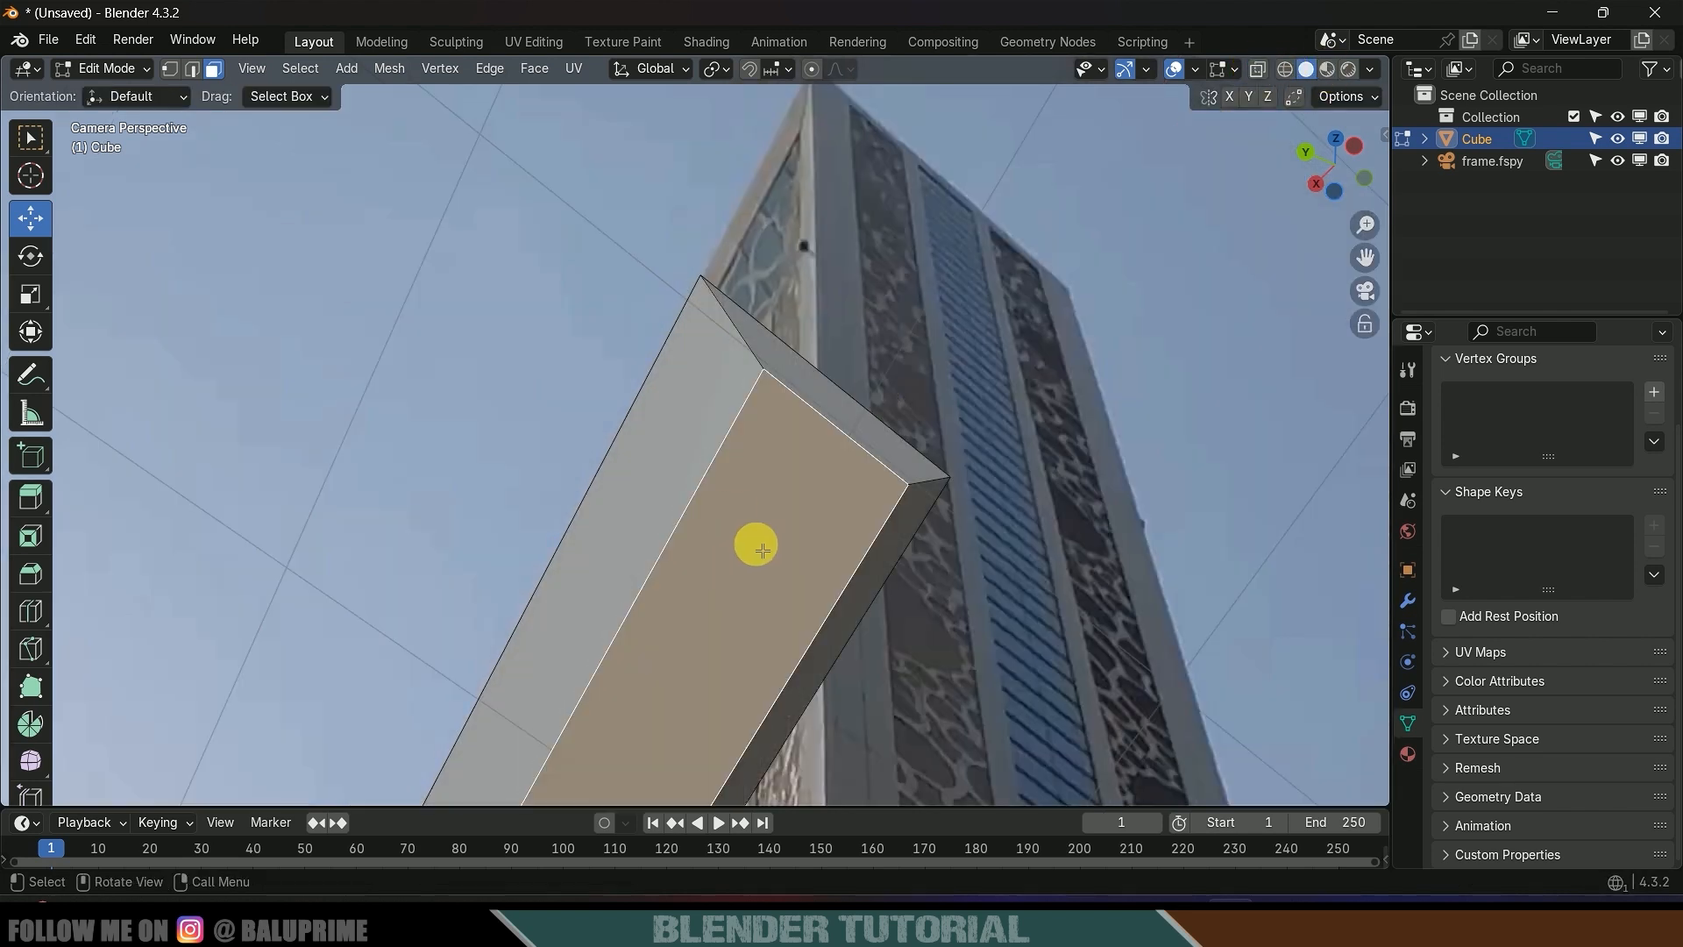
click(1260, 68)
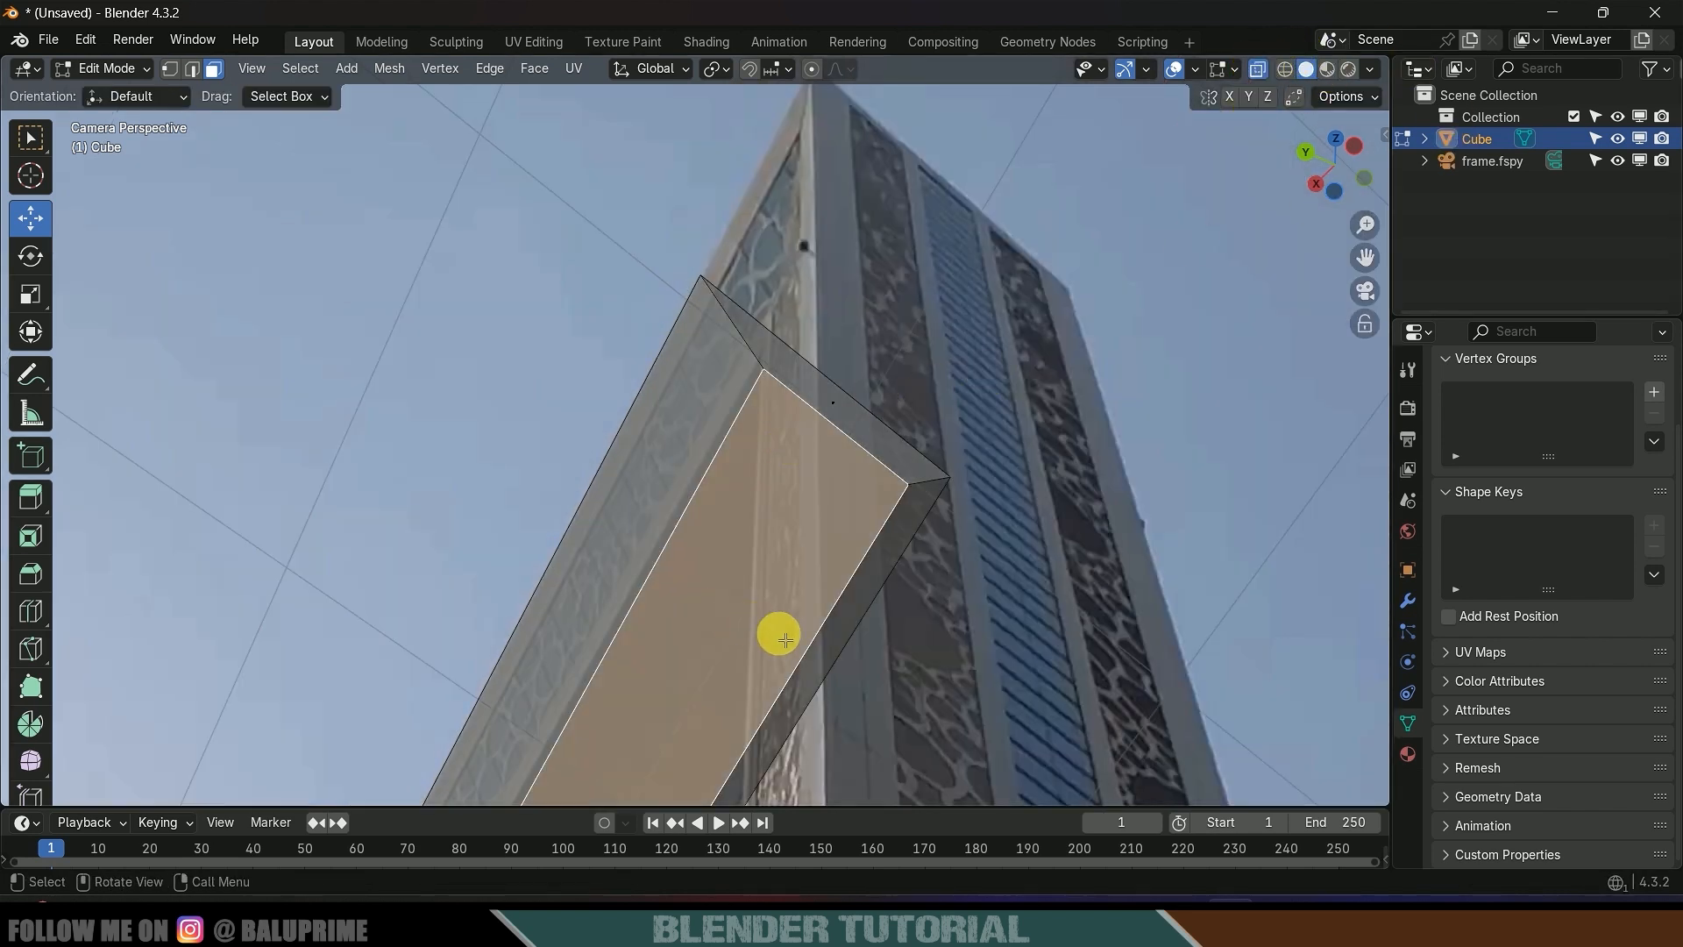
scroll(793, 642, down, 3)
shift+middle_drag(788, 683, 848, 453)
scroll(729, 626, up, 6)
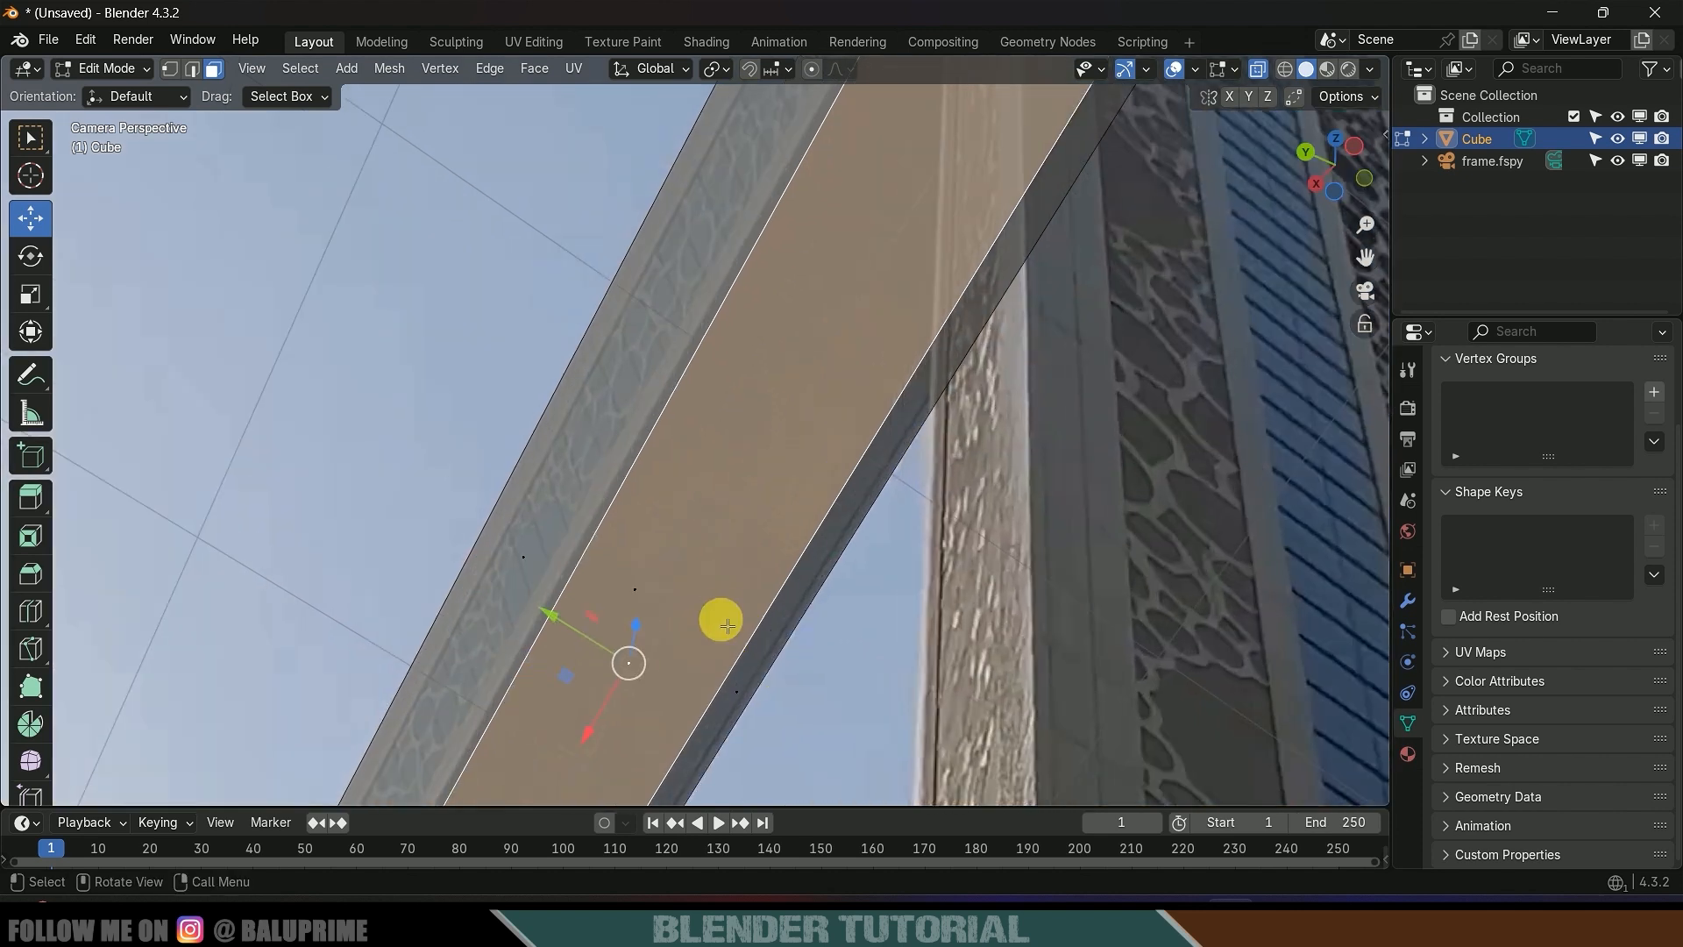
shift+middle_drag(729, 626, 770, 448)
drag(677, 539, 668, 491)
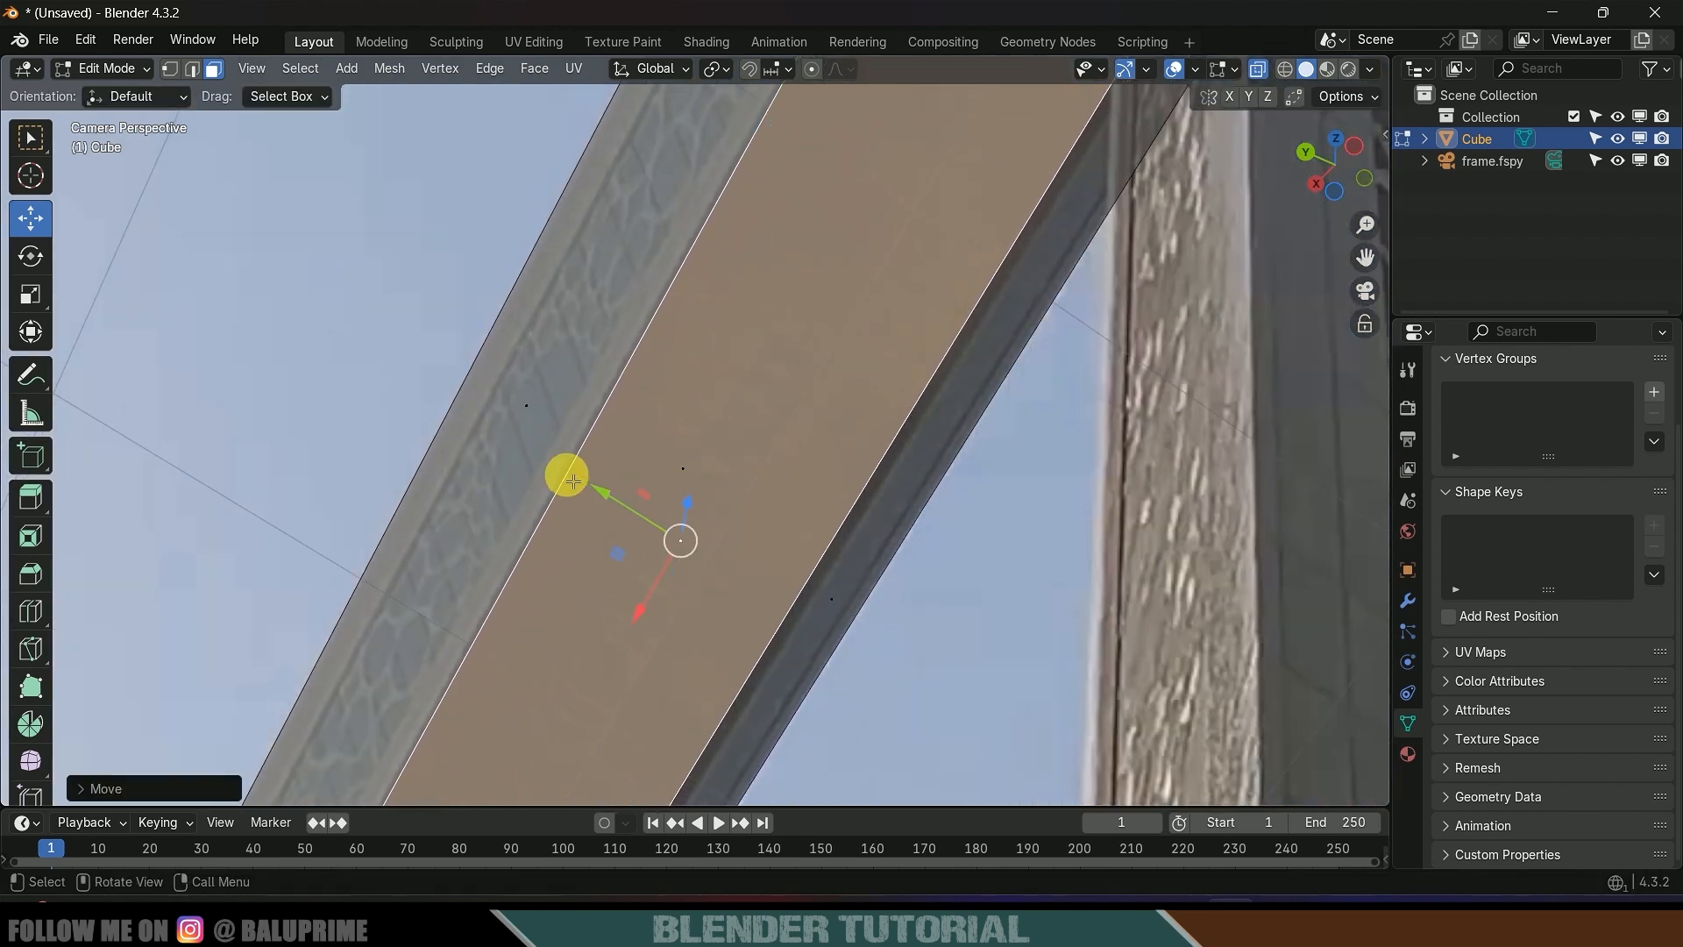
- Move the underside's lengthwise edge nearest the opening along Y to align with the beam's edge in the footage
click(815, 575)
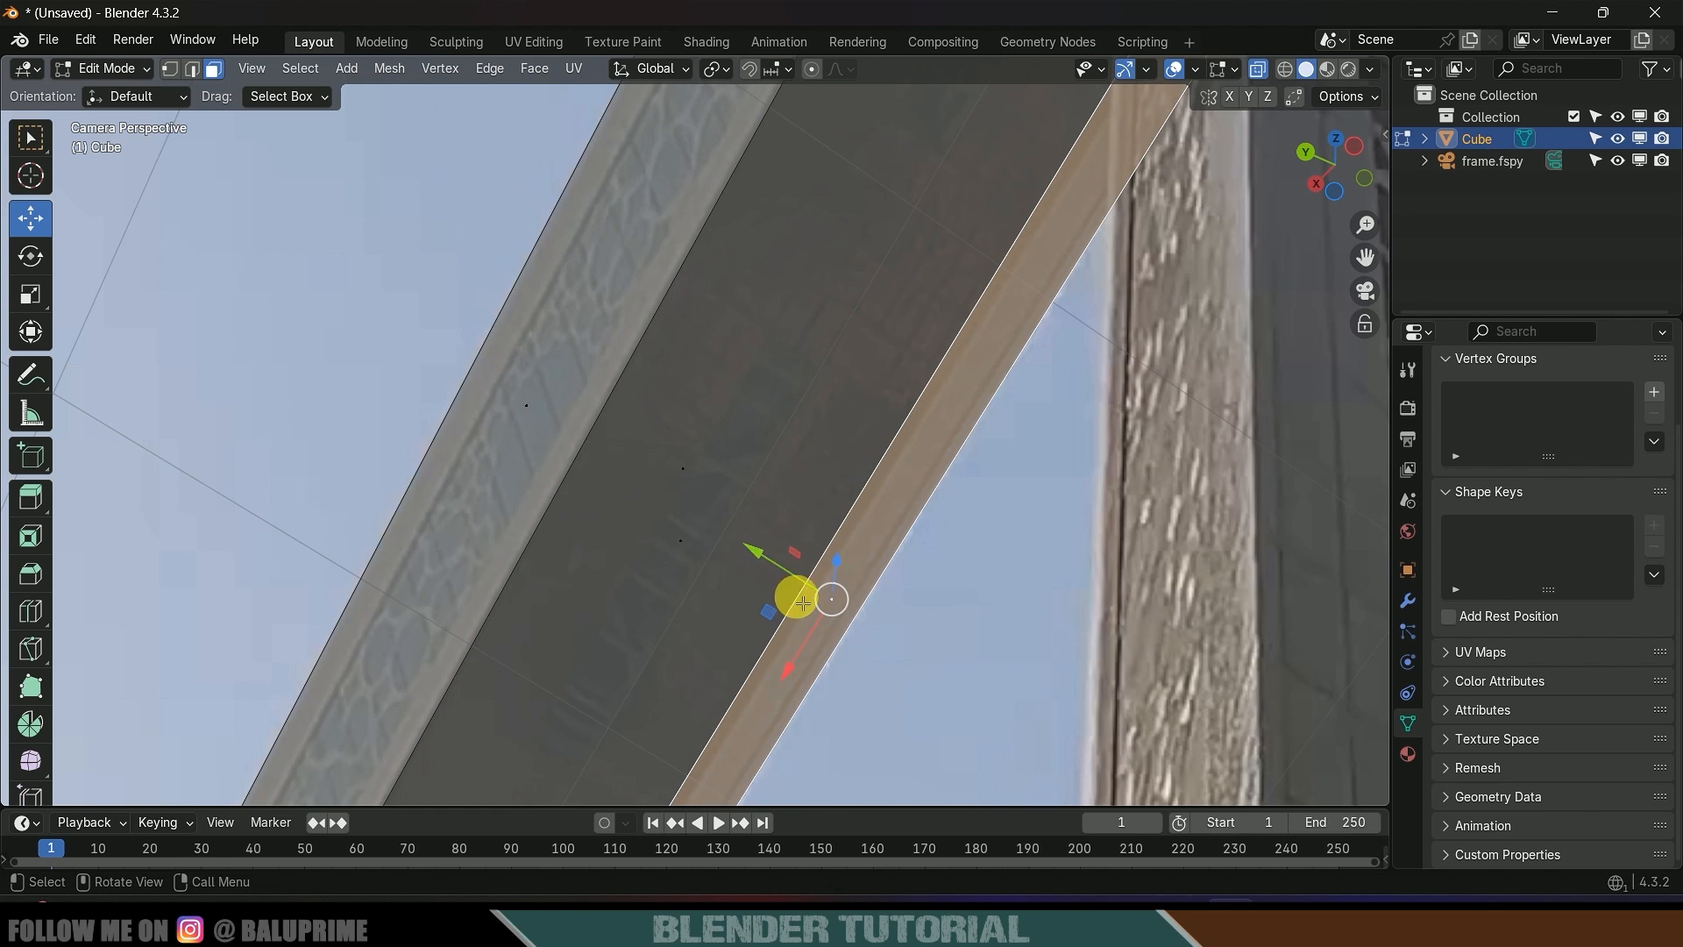
click(192, 69)
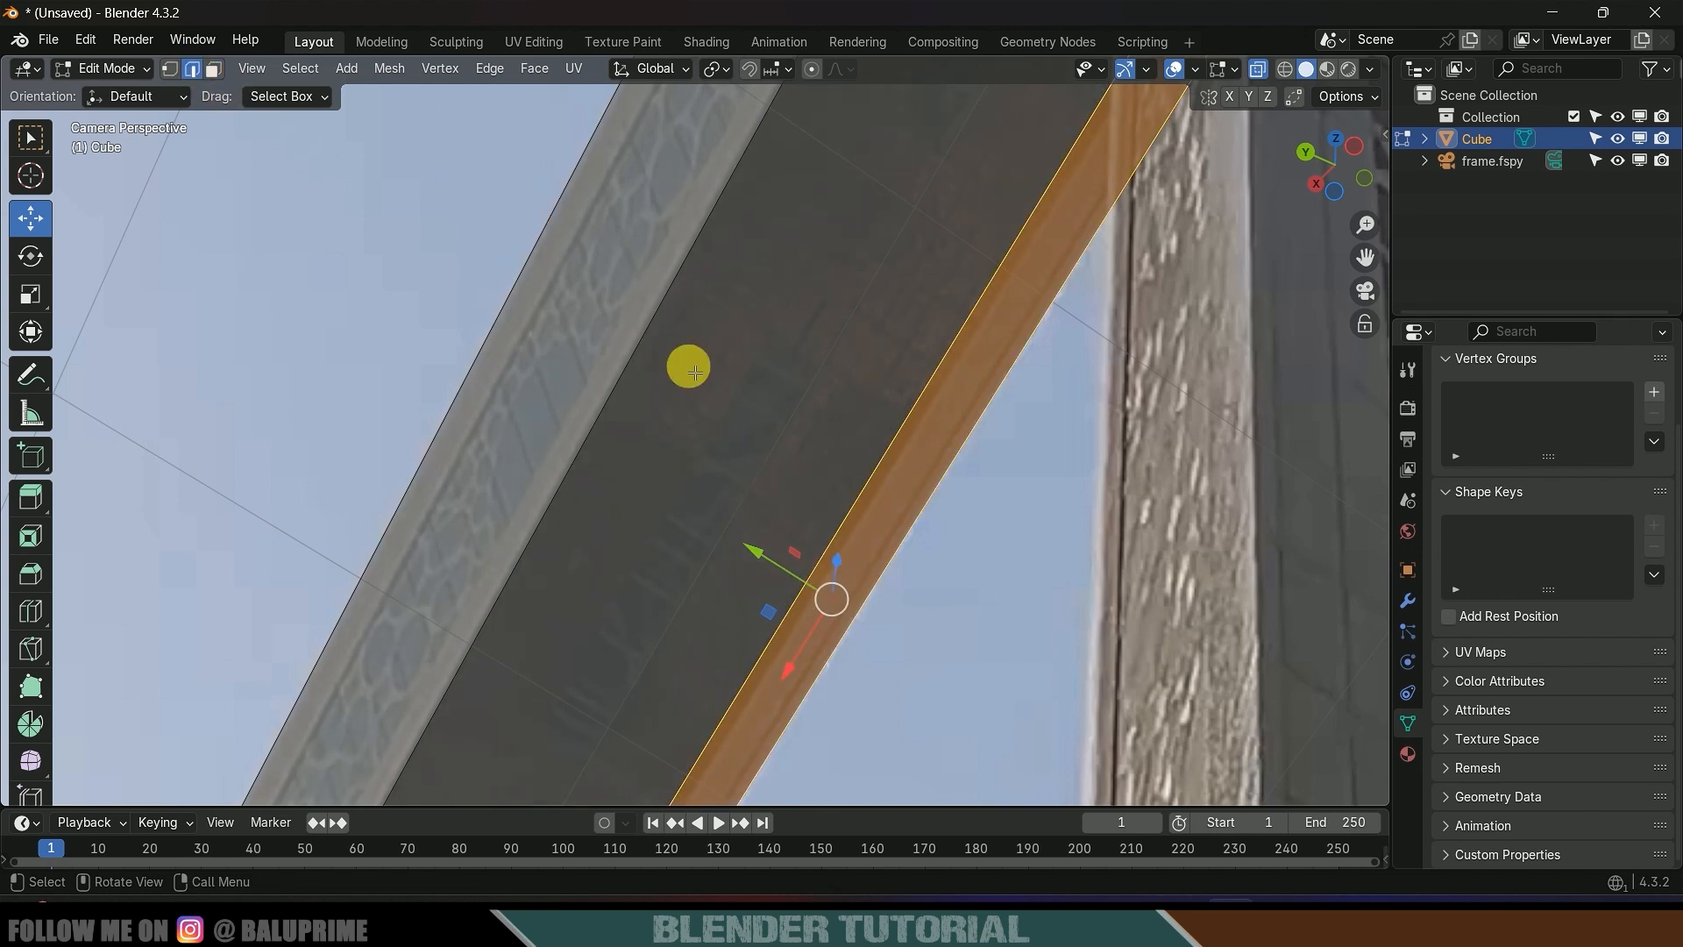
click(863, 529)
drag(733, 564, 763, 578)
- Move the upper edge of the beam's end along X to the near tower's top corner, and turn off X-ray
scroll(1014, 541, down, 4)
shift+middle_drag(1034, 380, 947, 634)
shift+middle_drag(1113, 219, 1005, 539)
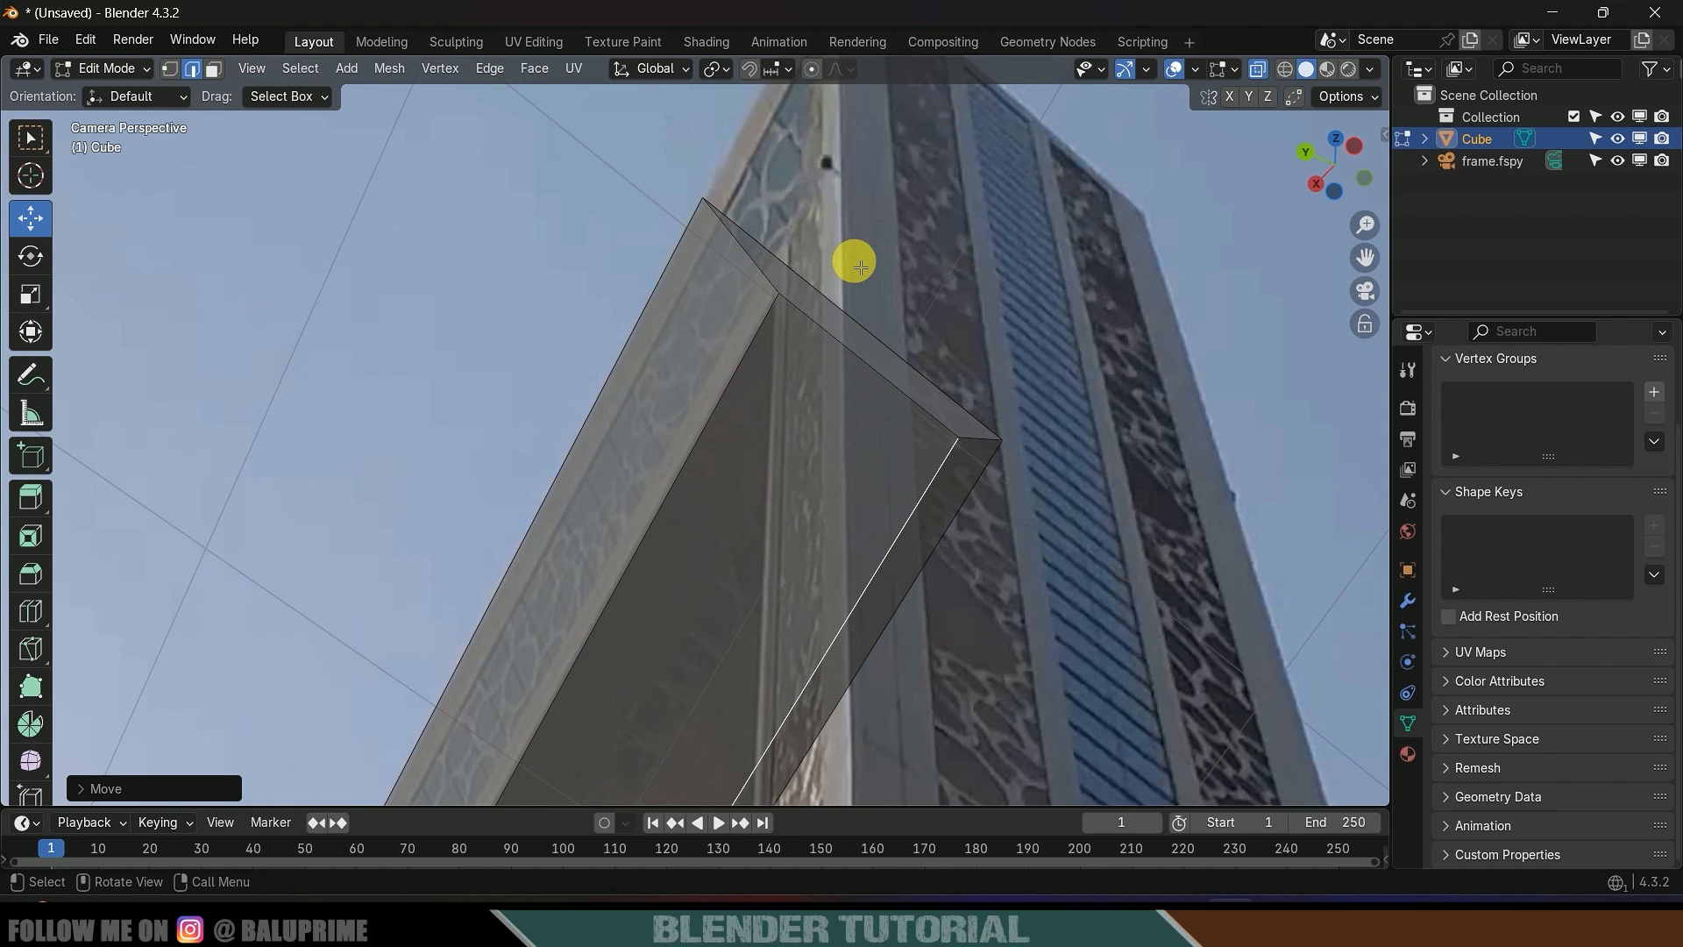
scroll(903, 324, down, 3)
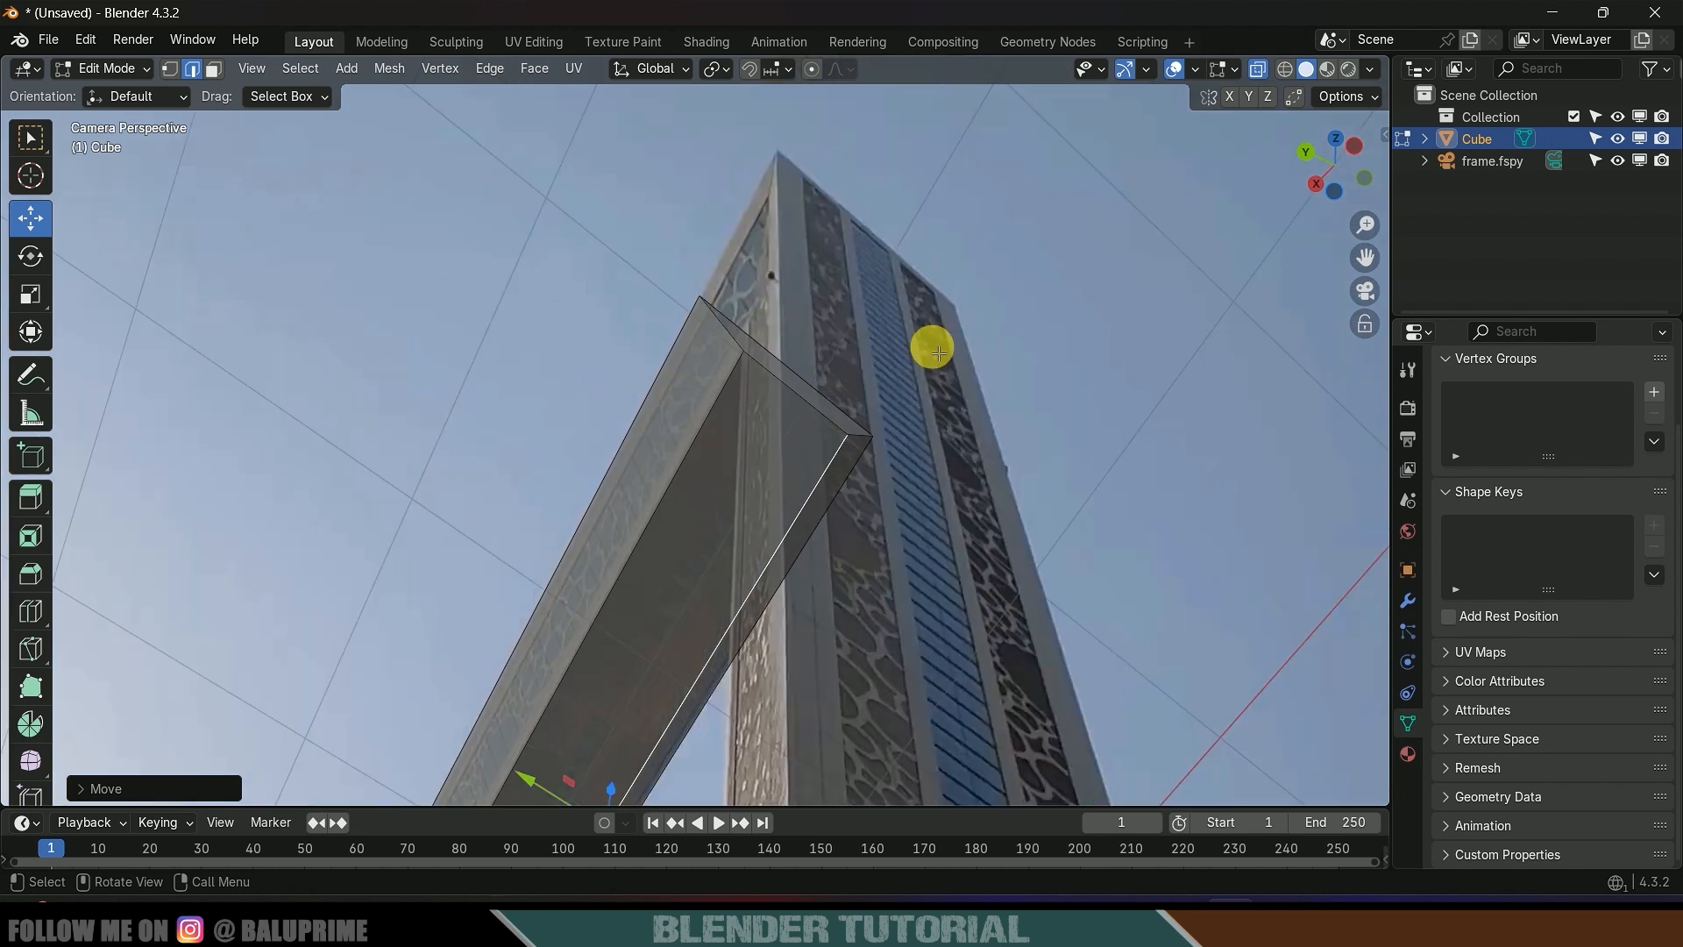
click(797, 368)
drag(744, 452, 864, 339)
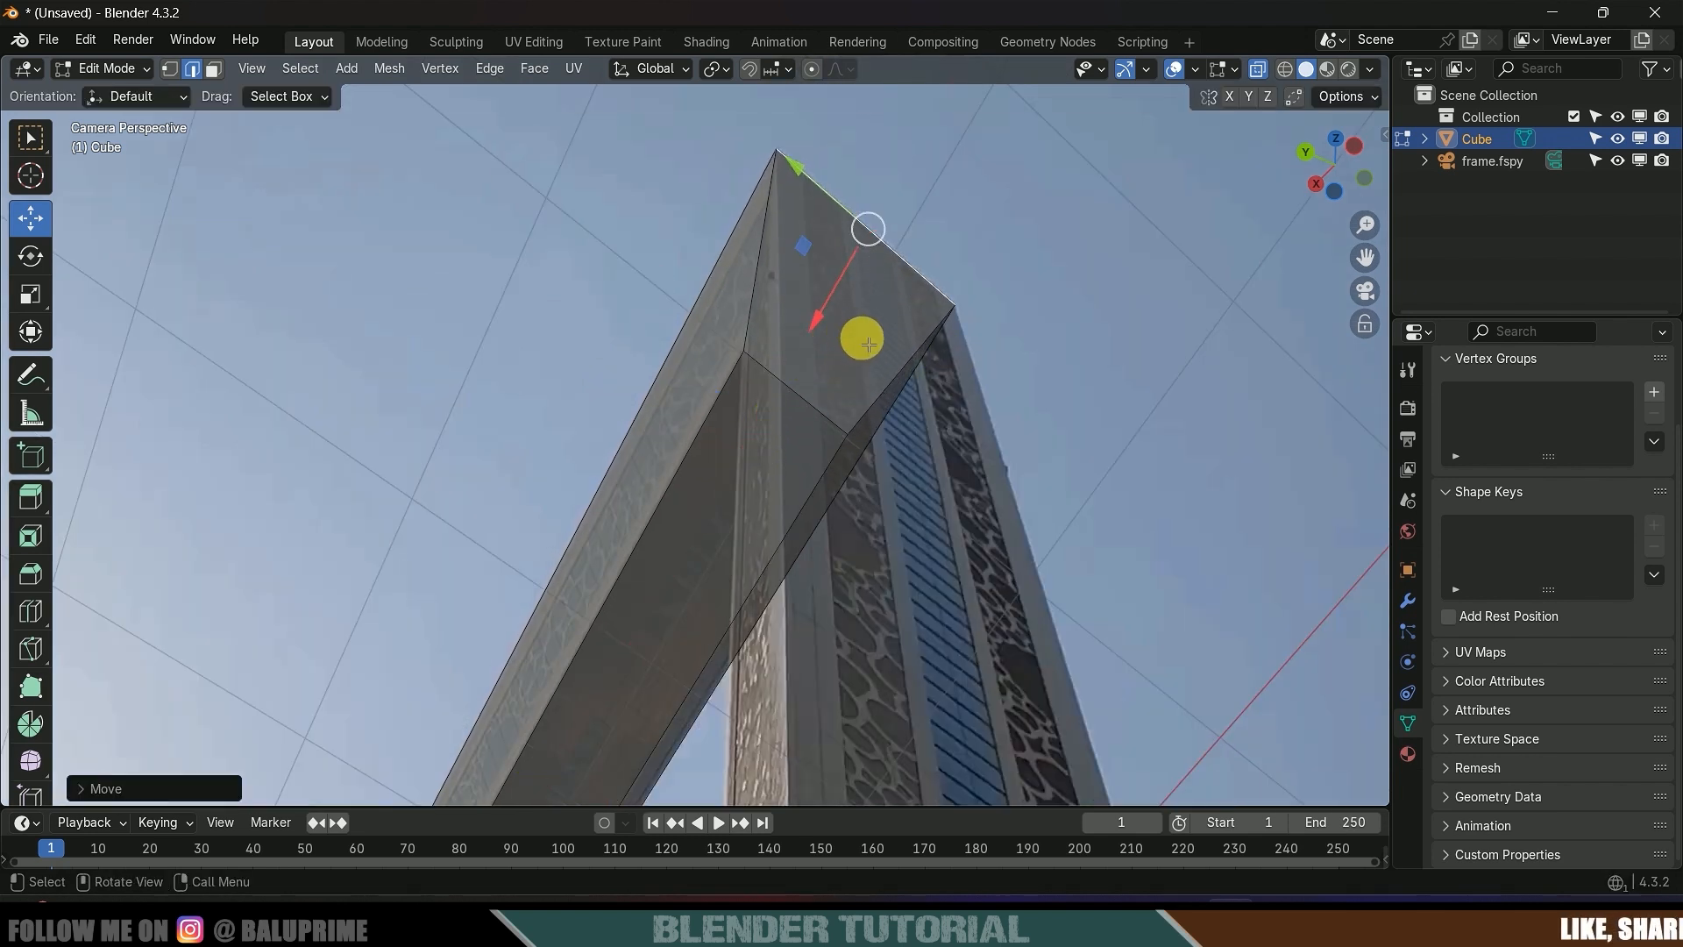
scroll(913, 391, down, 3)
click(1306, 70)
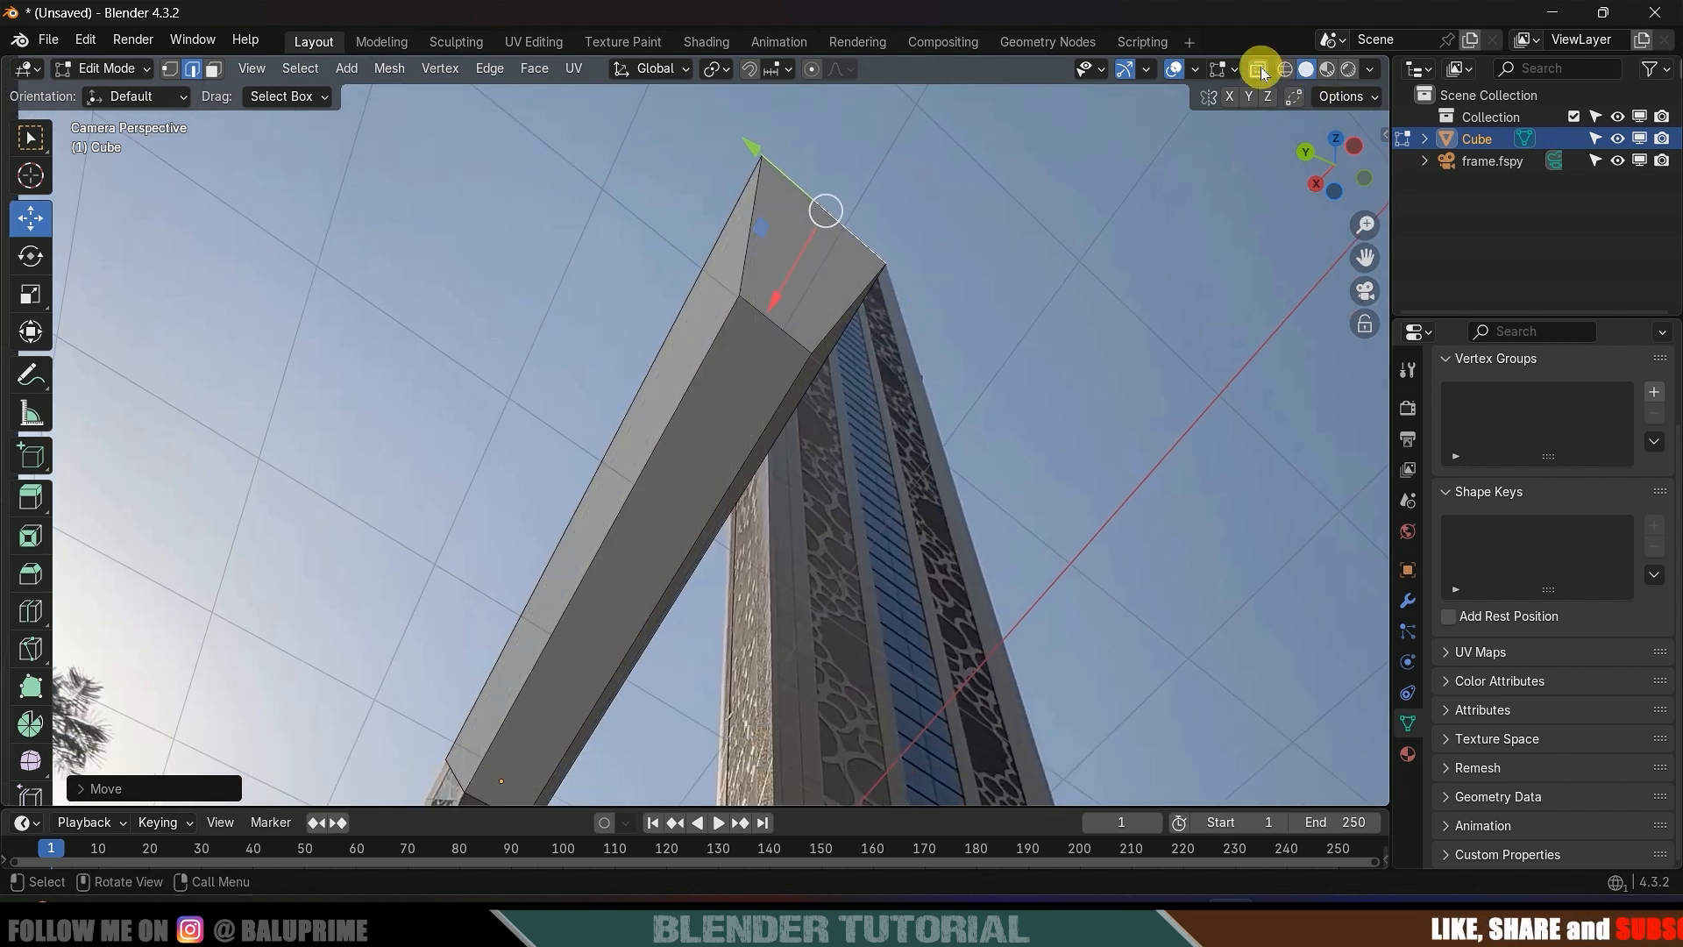
- Select the underside face at the beam's near end and extrude it down along Z over the near tower
click(815, 303)
click(212, 67)
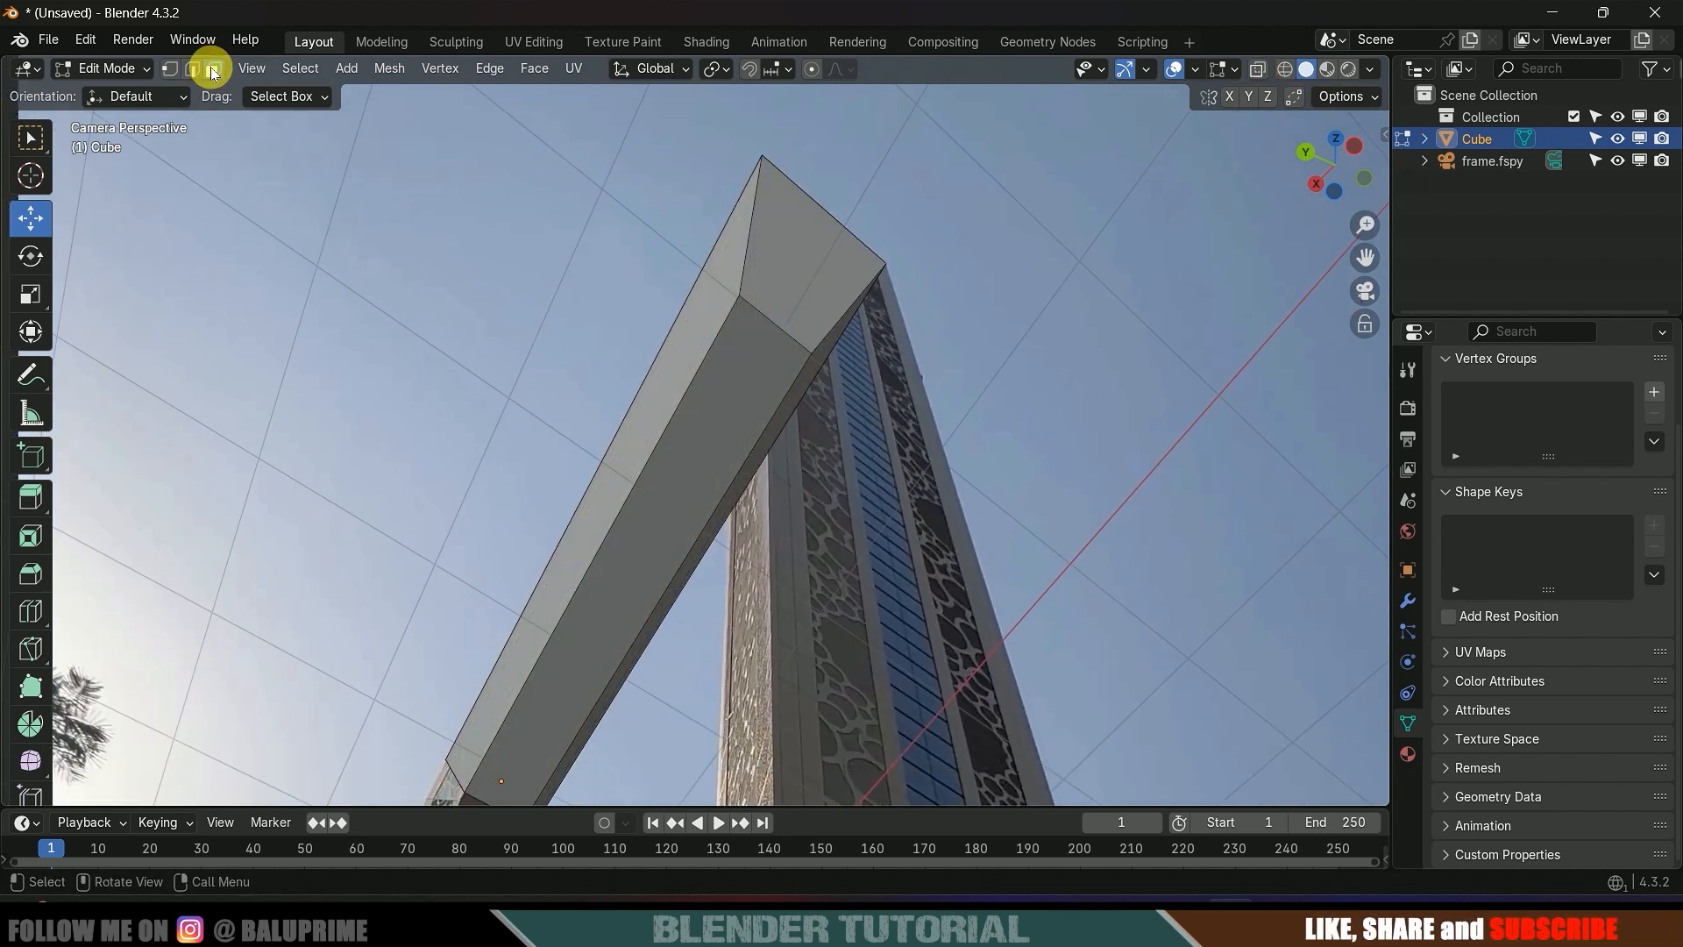
click(793, 261)
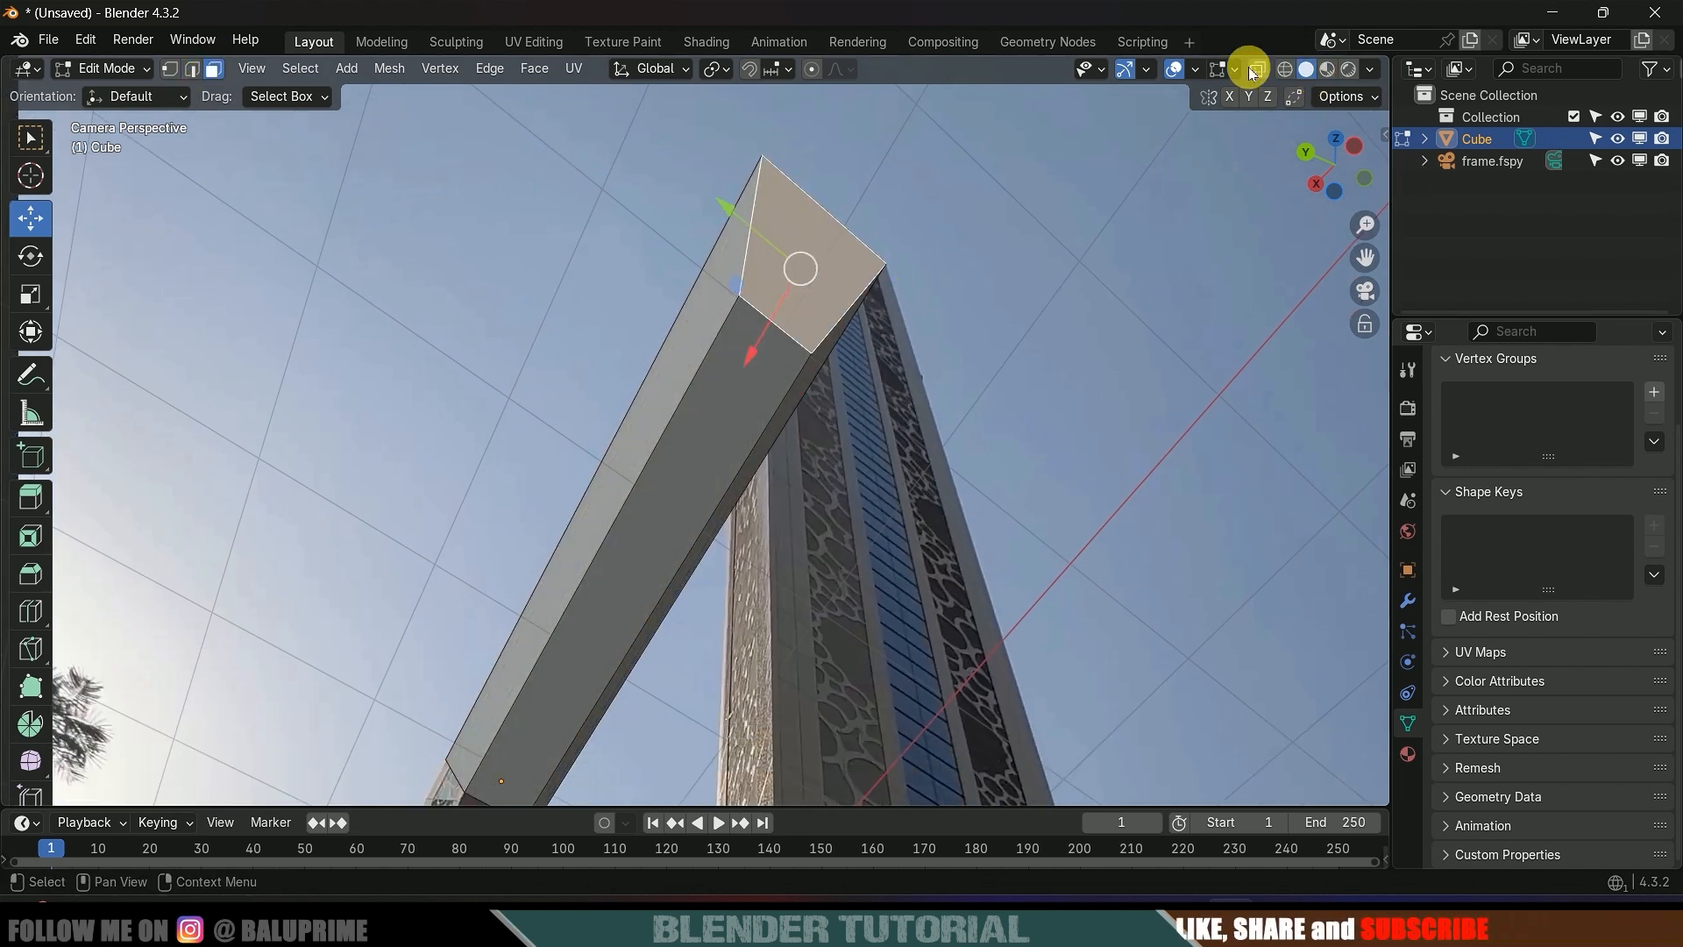
scroll(935, 455, down, 3)
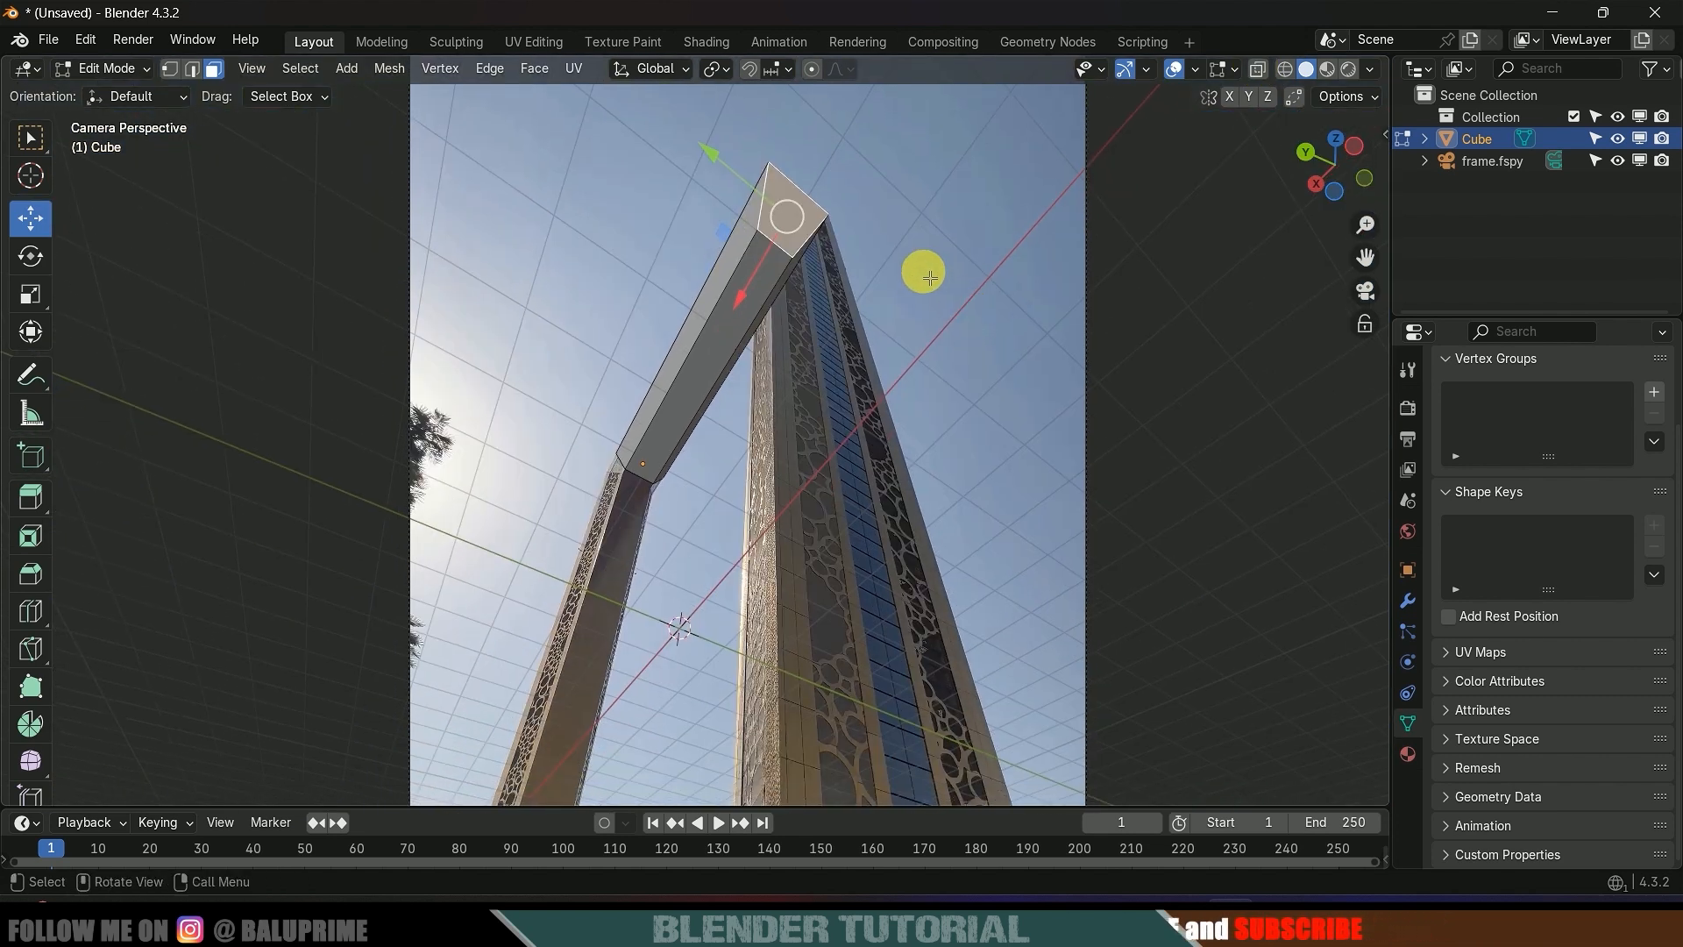
key(g)
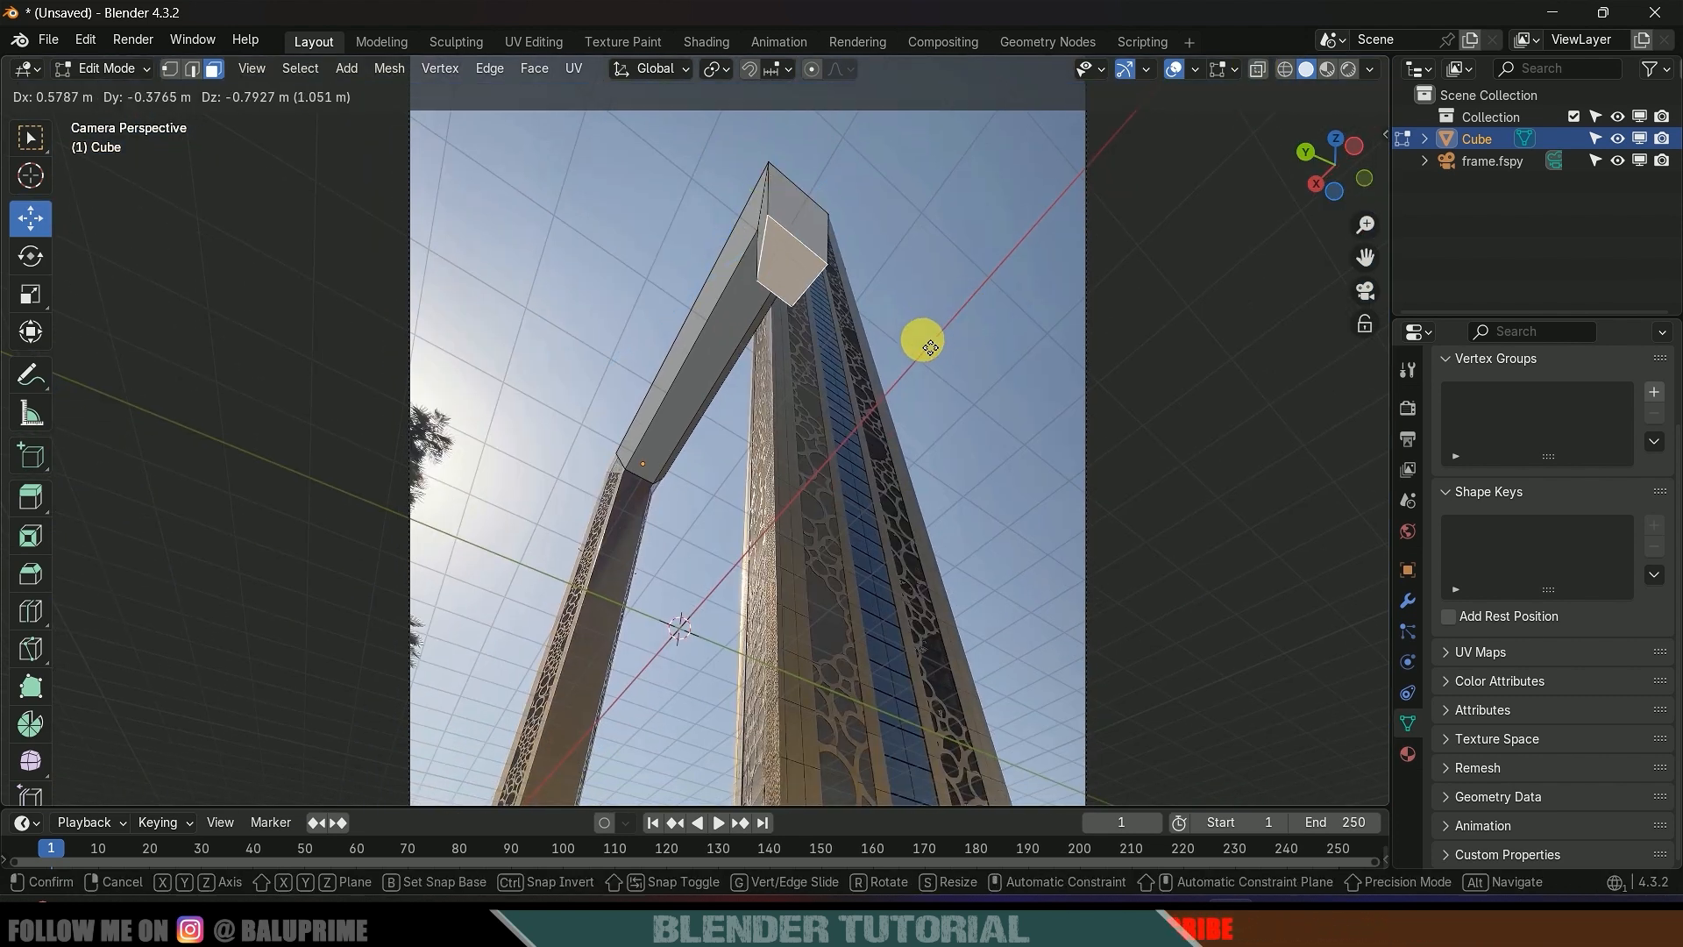
key(z)
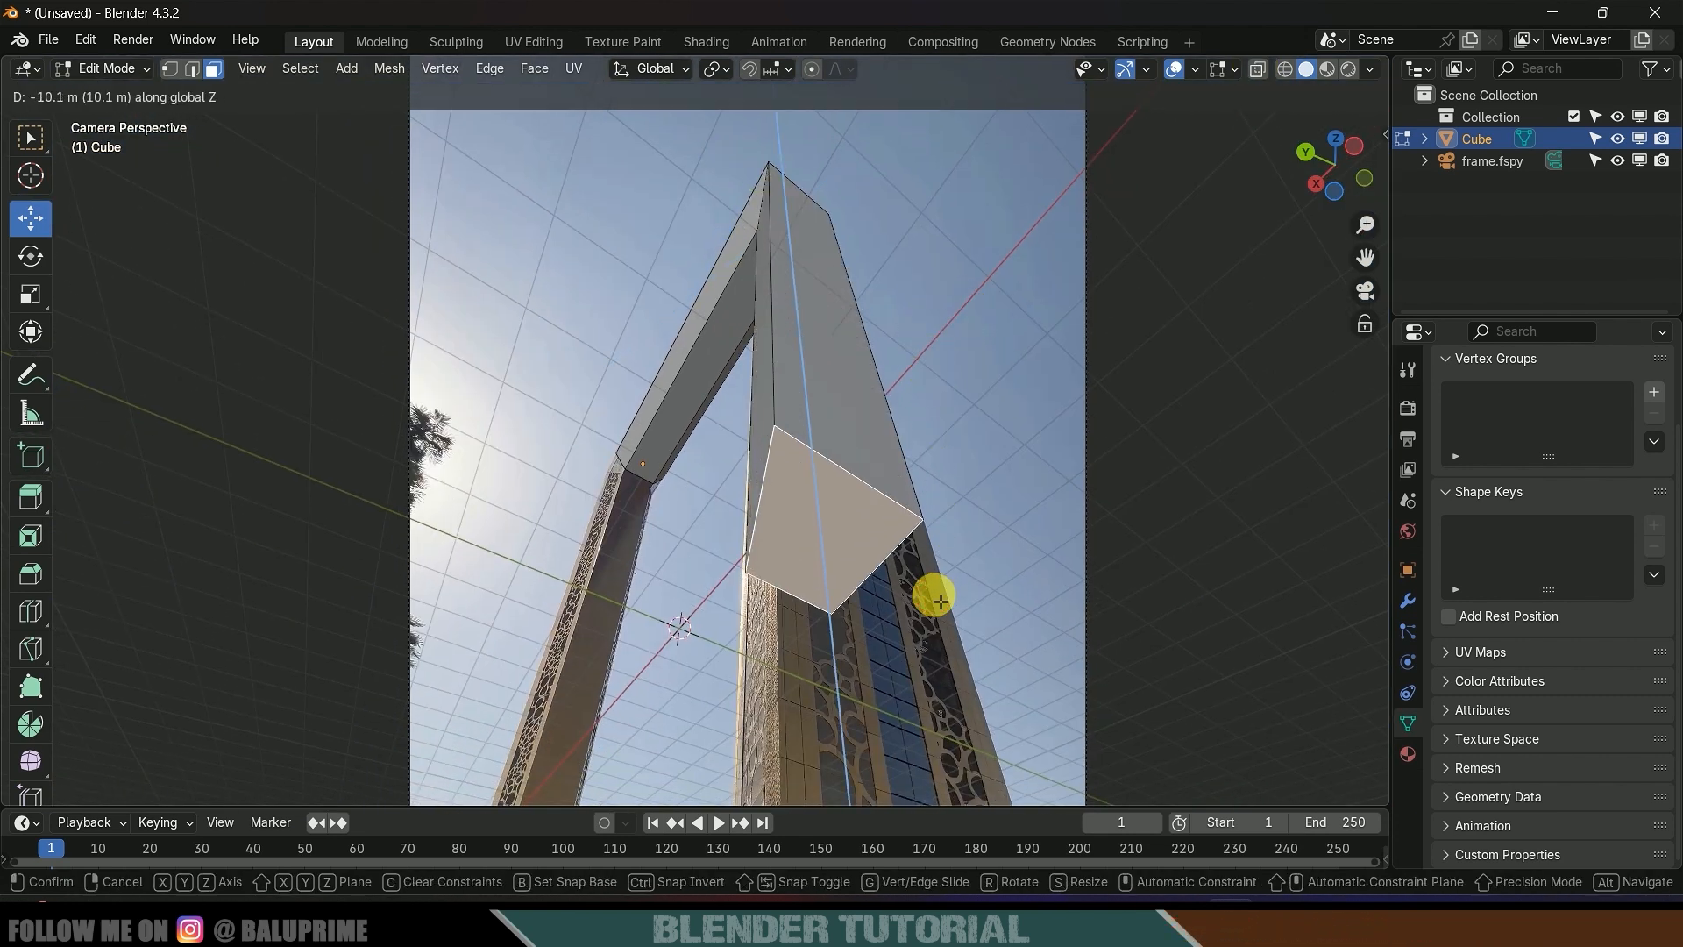
click(937, 570)
scroll(939, 563, down, 2)
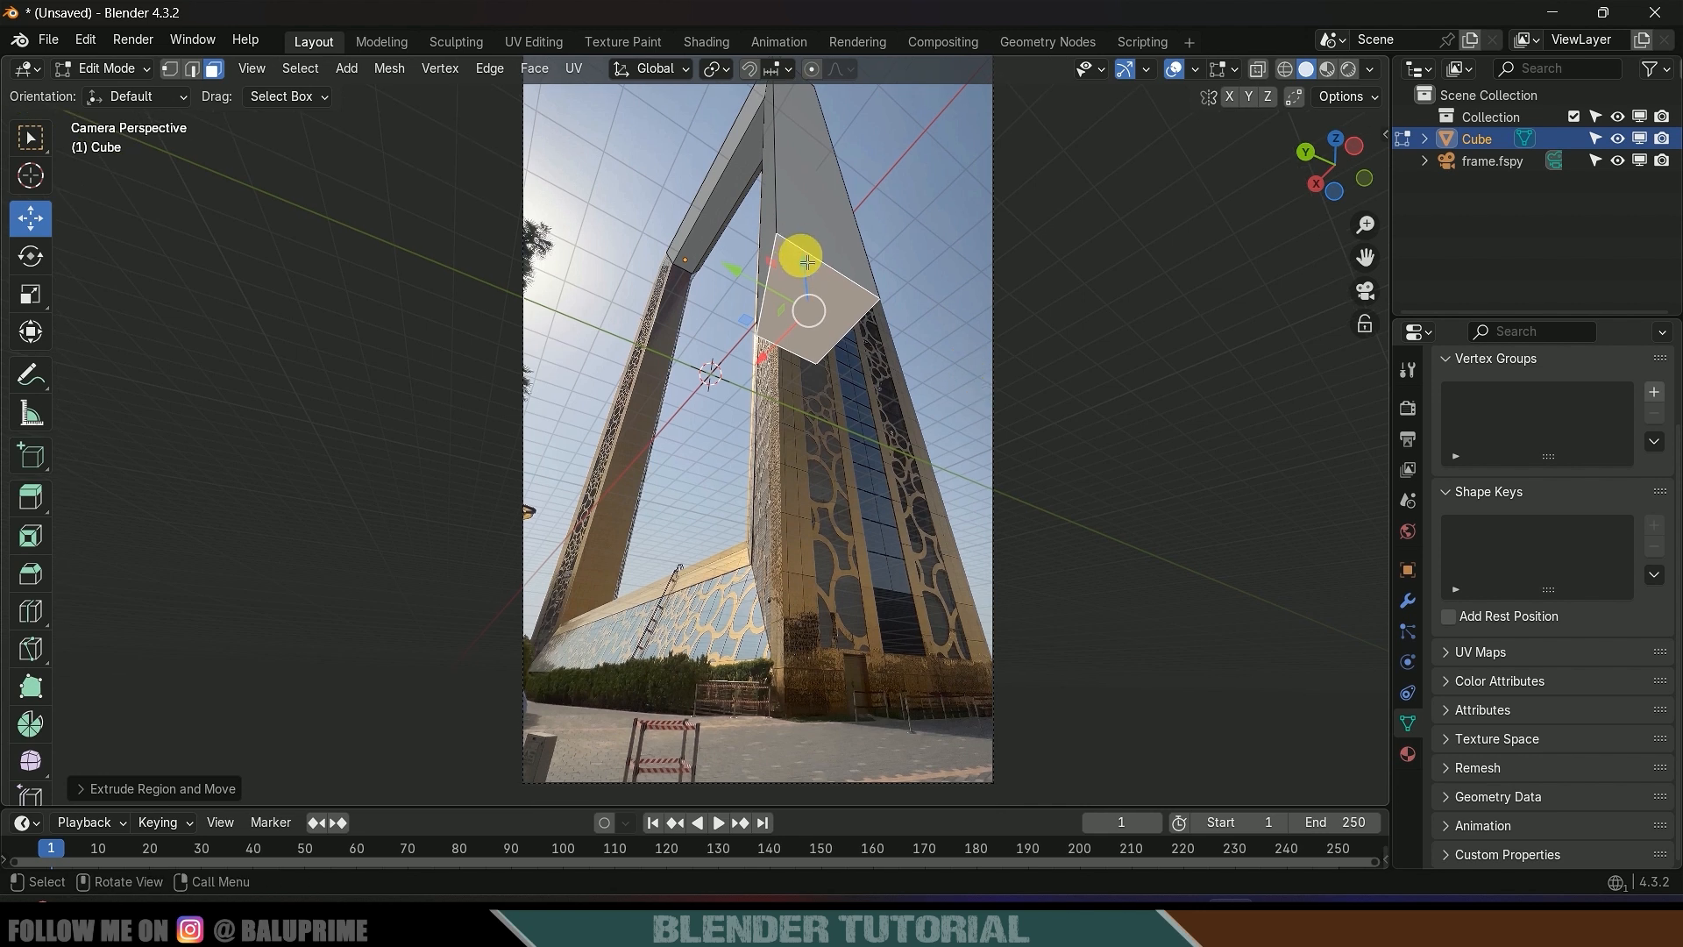
- Lower the near tower's bottom face along Z to the ground at the tower's base in the footage
drag(806, 261, 817, 365)
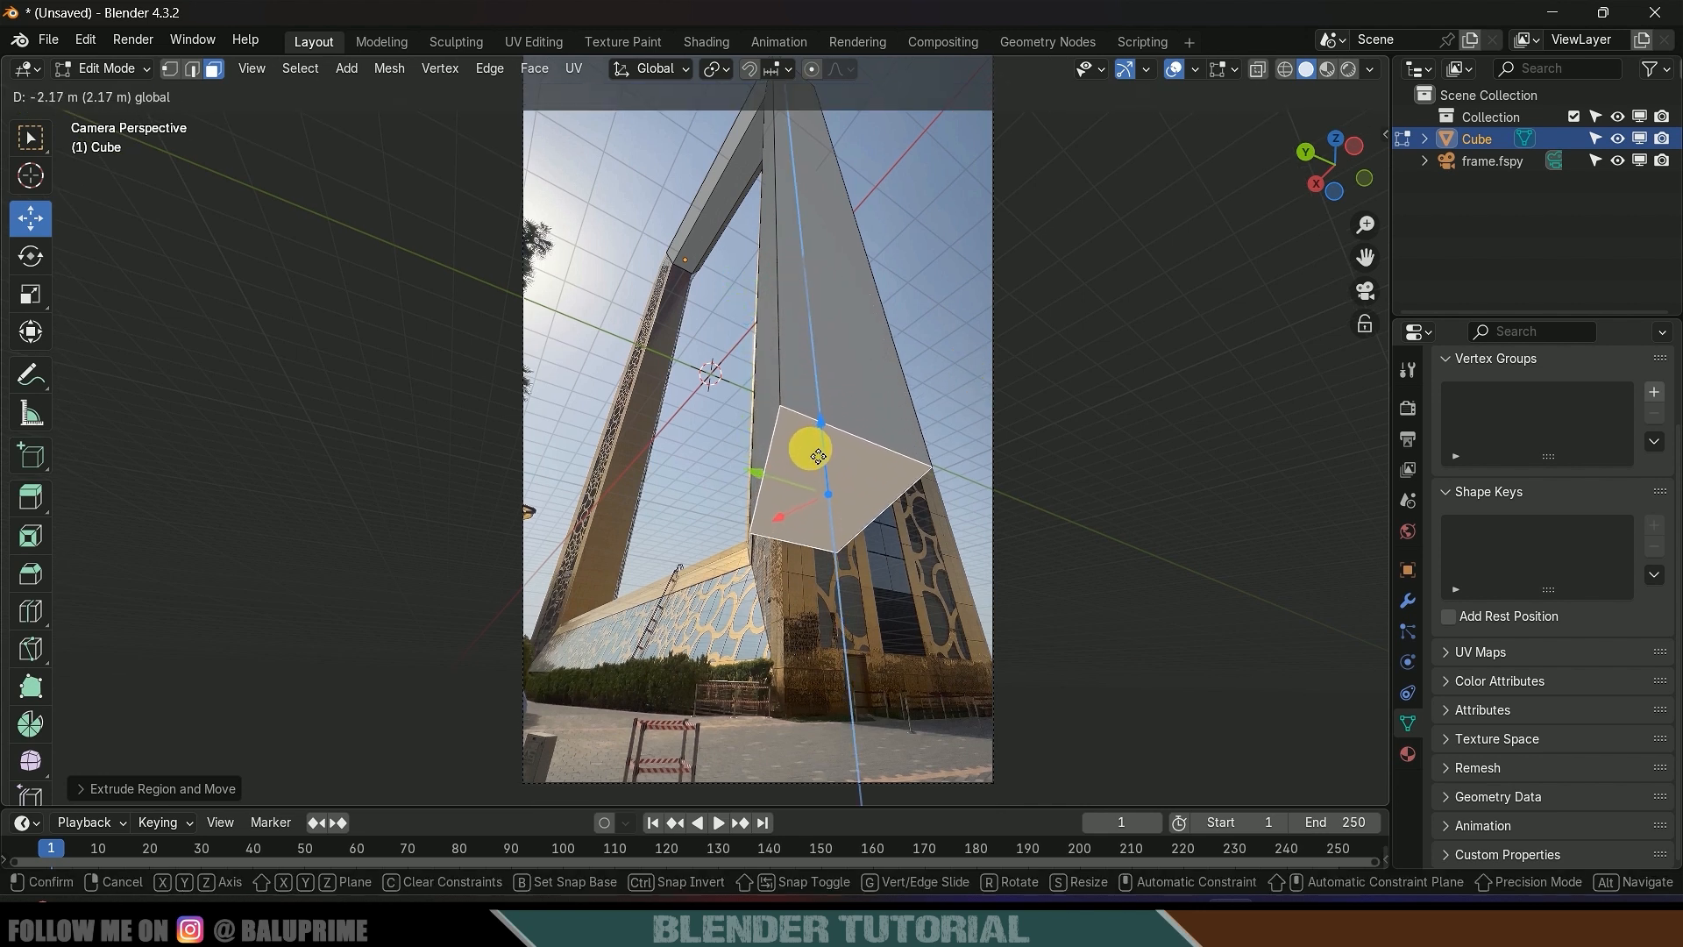
drag(816, 459, 815, 460)
scroll(876, 507, down, 2)
middle_drag(875, 508, 894, 530)
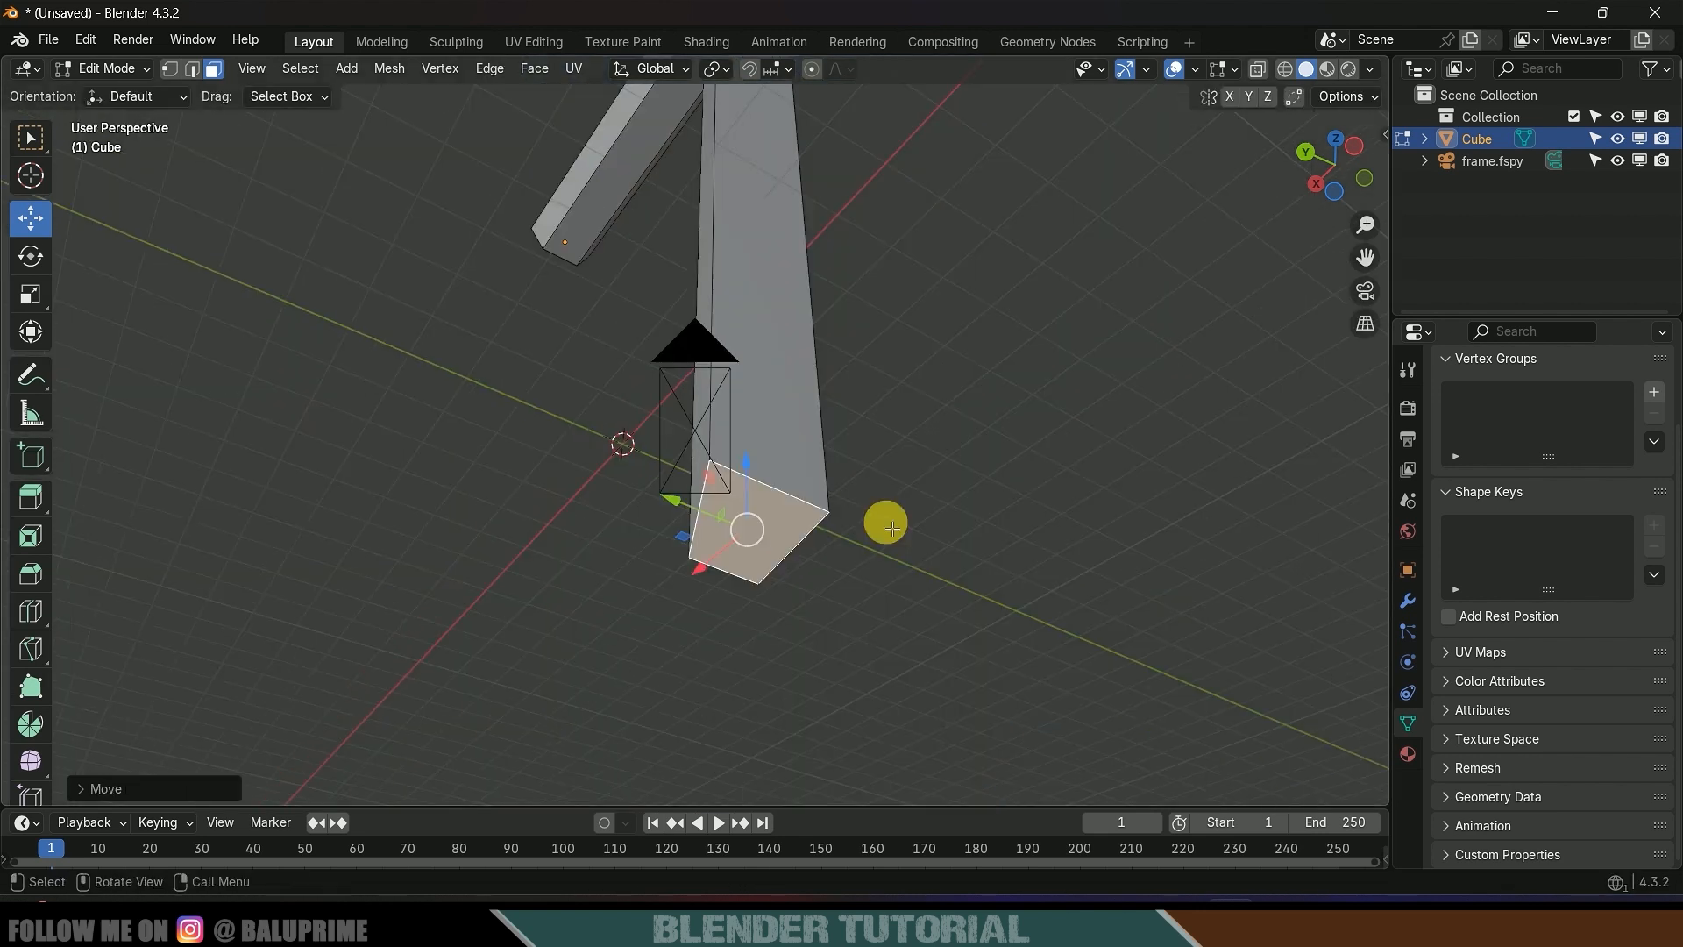
drag(894, 361, 950, 695)
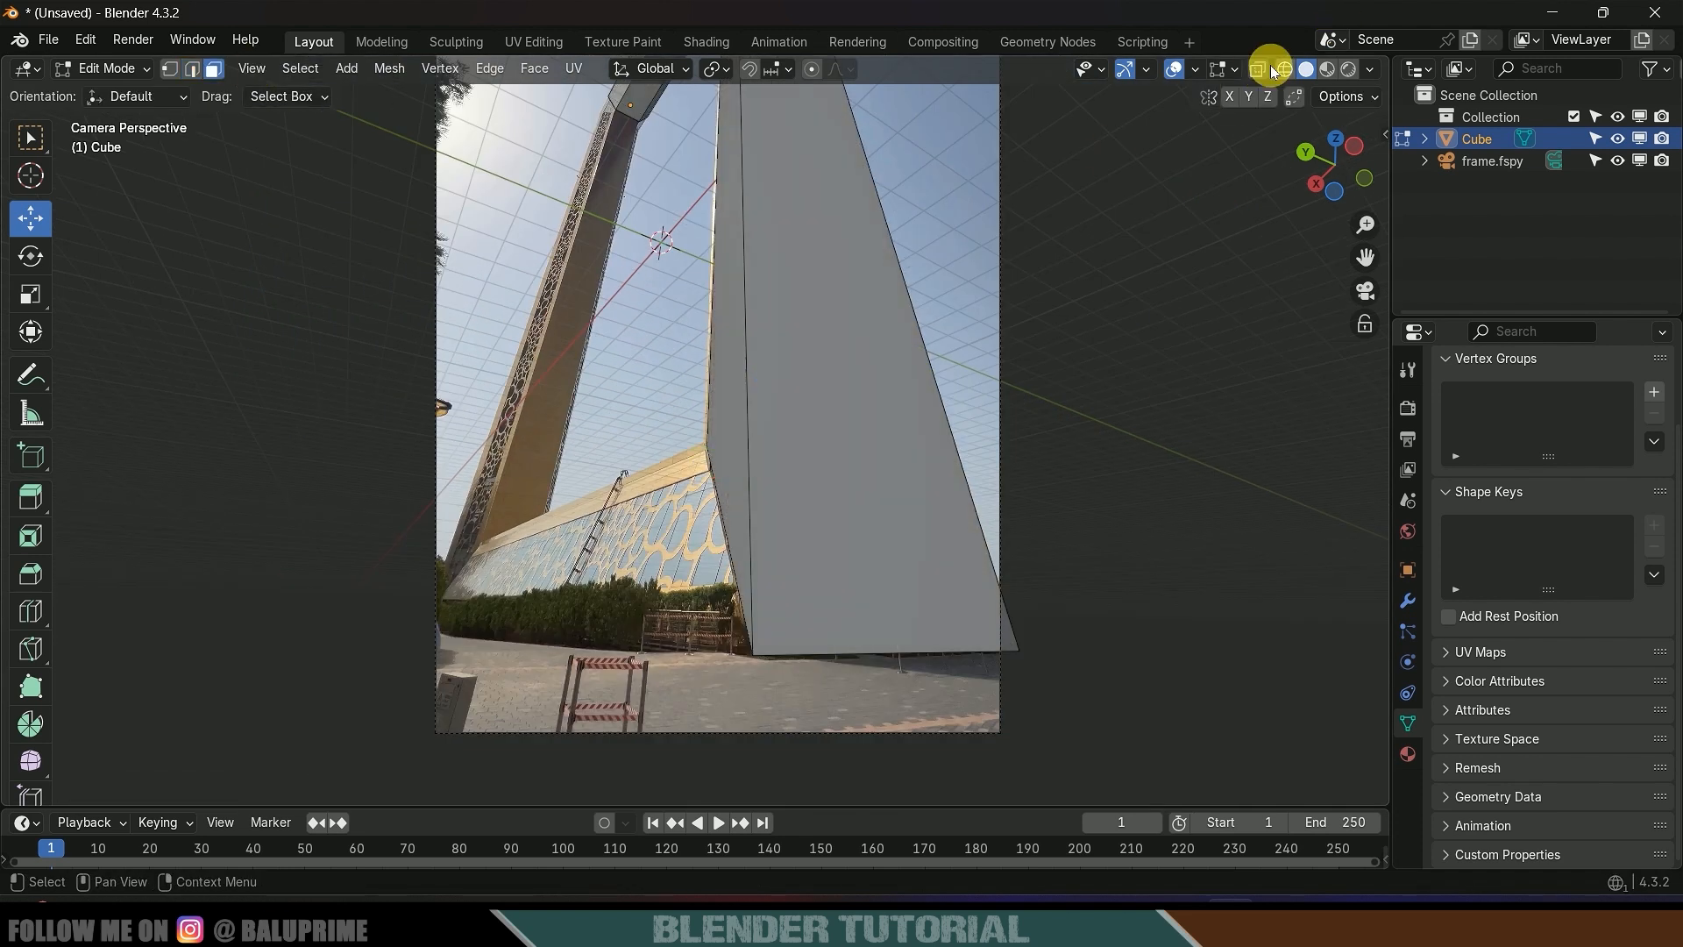
- Turn on X-ray and extrude the inner face at the near tower's foot along X to the far tower as the base block
click(732, 610)
shift+middle_drag(596, 627, 796, 540)
scroll(795, 540, up, 5)
shift+middle_drag(1016, 322, 759, 440)
- Select the base block's top face, turn off X-ray and raise the face along Z to the base building's roofline
click(913, 357)
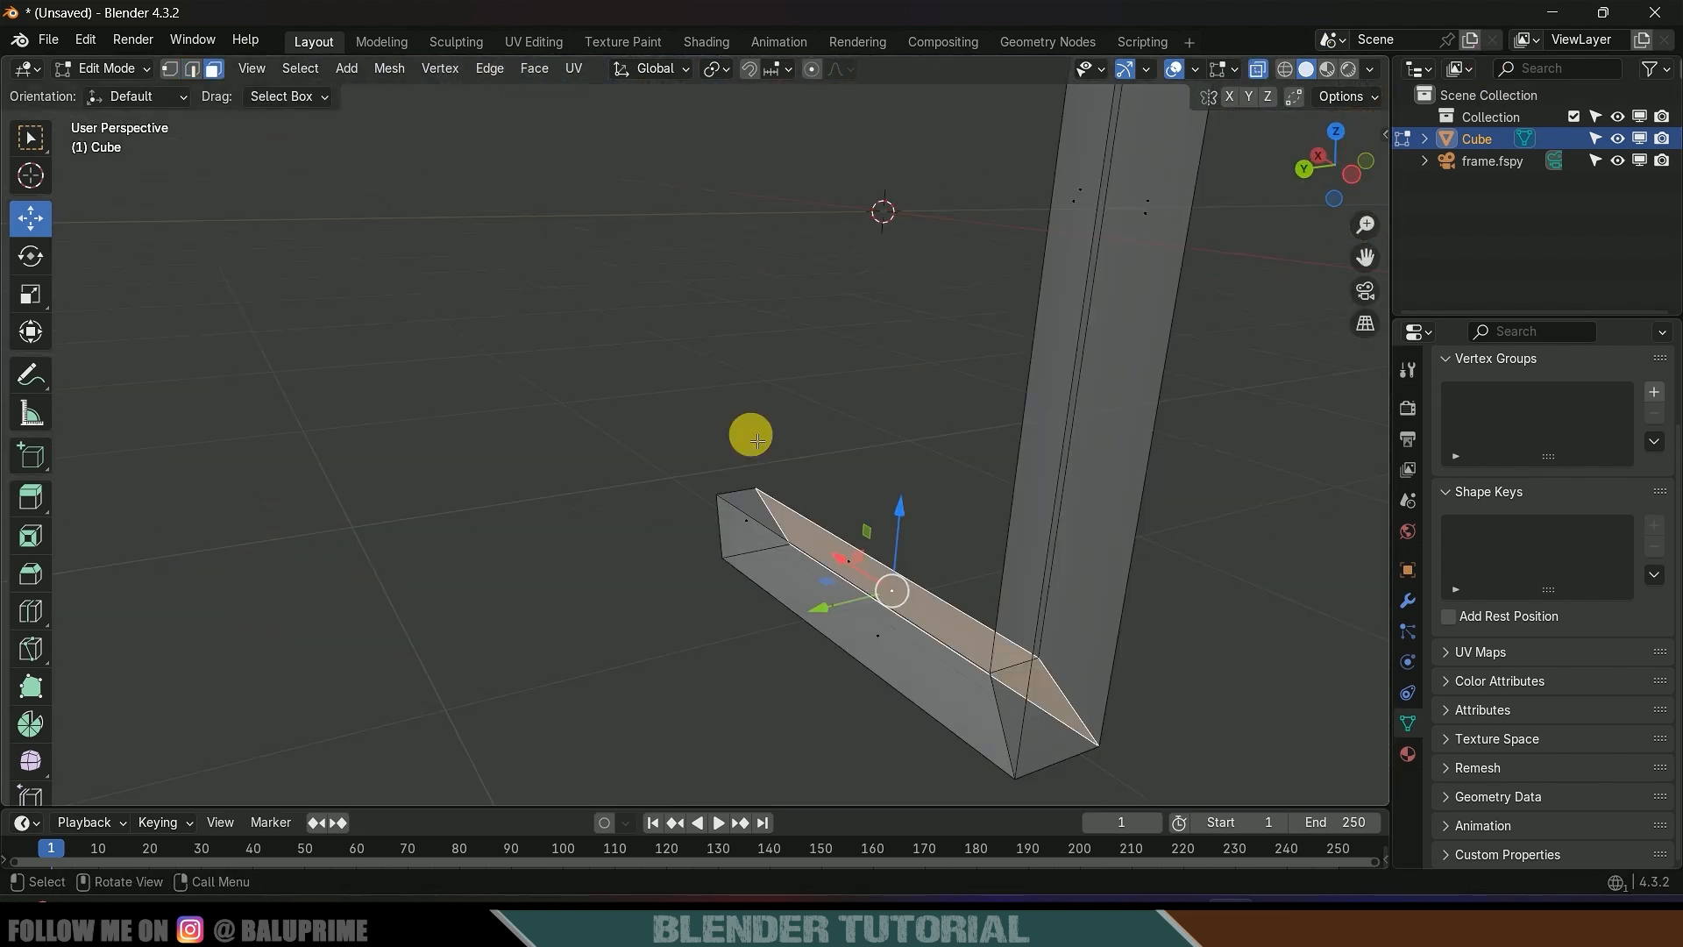
key(alt+z)
key(KP_0)
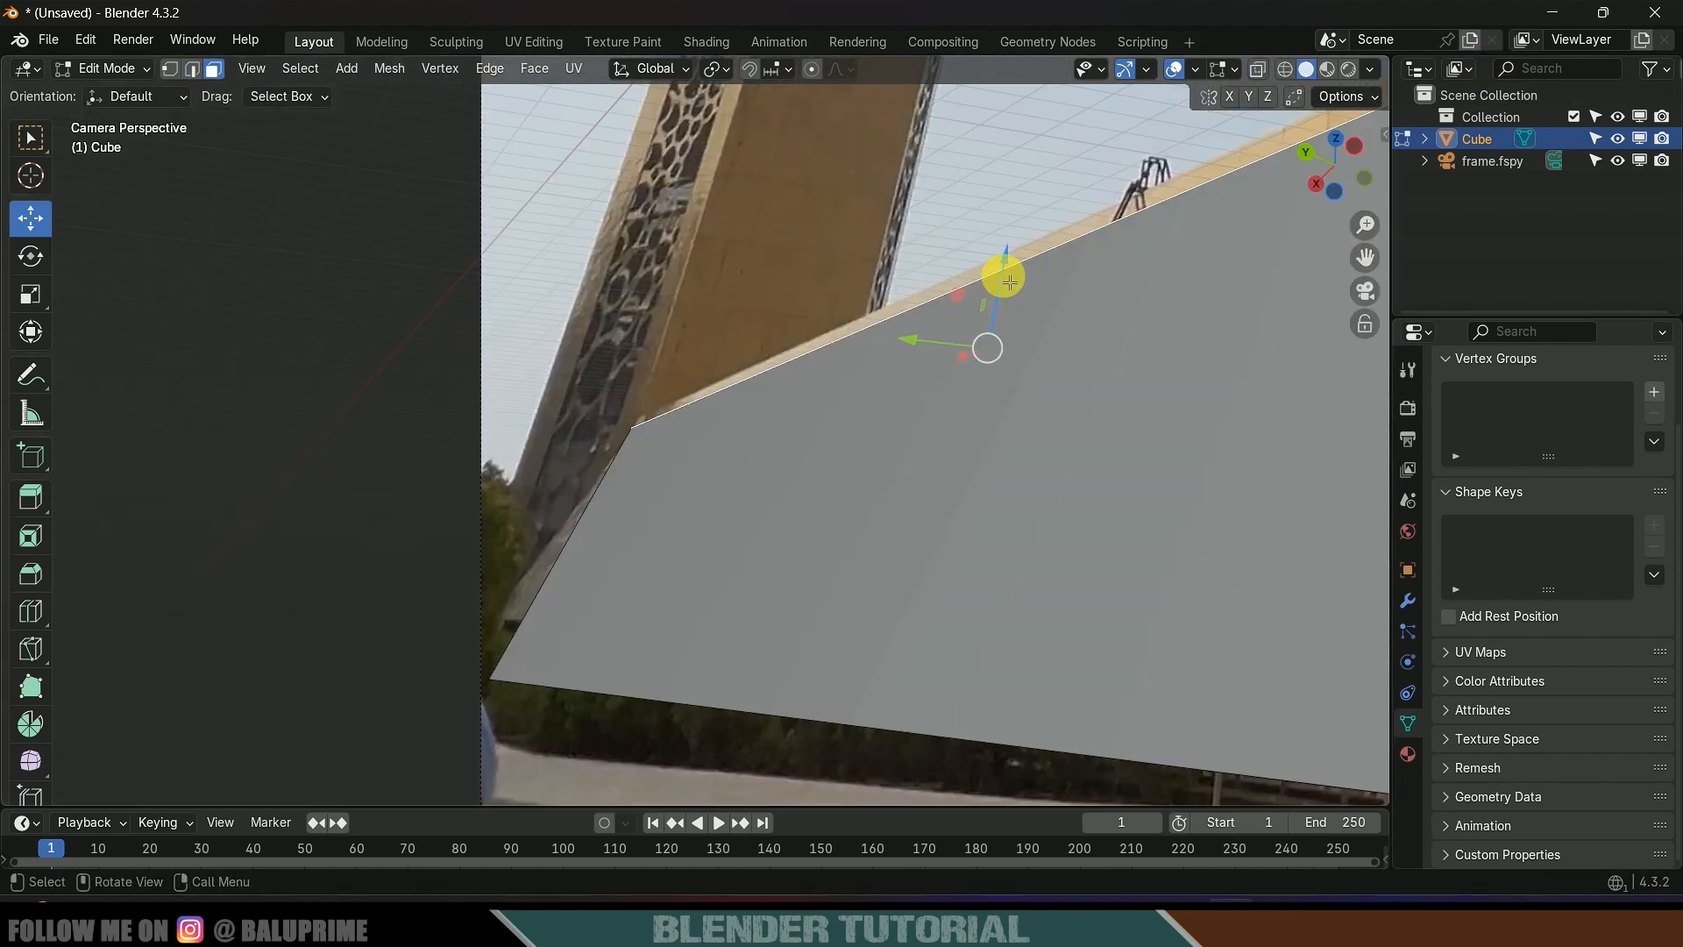
drag(1005, 277, 1009, 261)
scroll(1009, 282, down, 2)
- Switch to wireframe and move the upper edge at the base block's far end along X to align with the far tower
click(1285, 69)
key(2)
key(g)
click(745, 455)
key(g)
key(x)
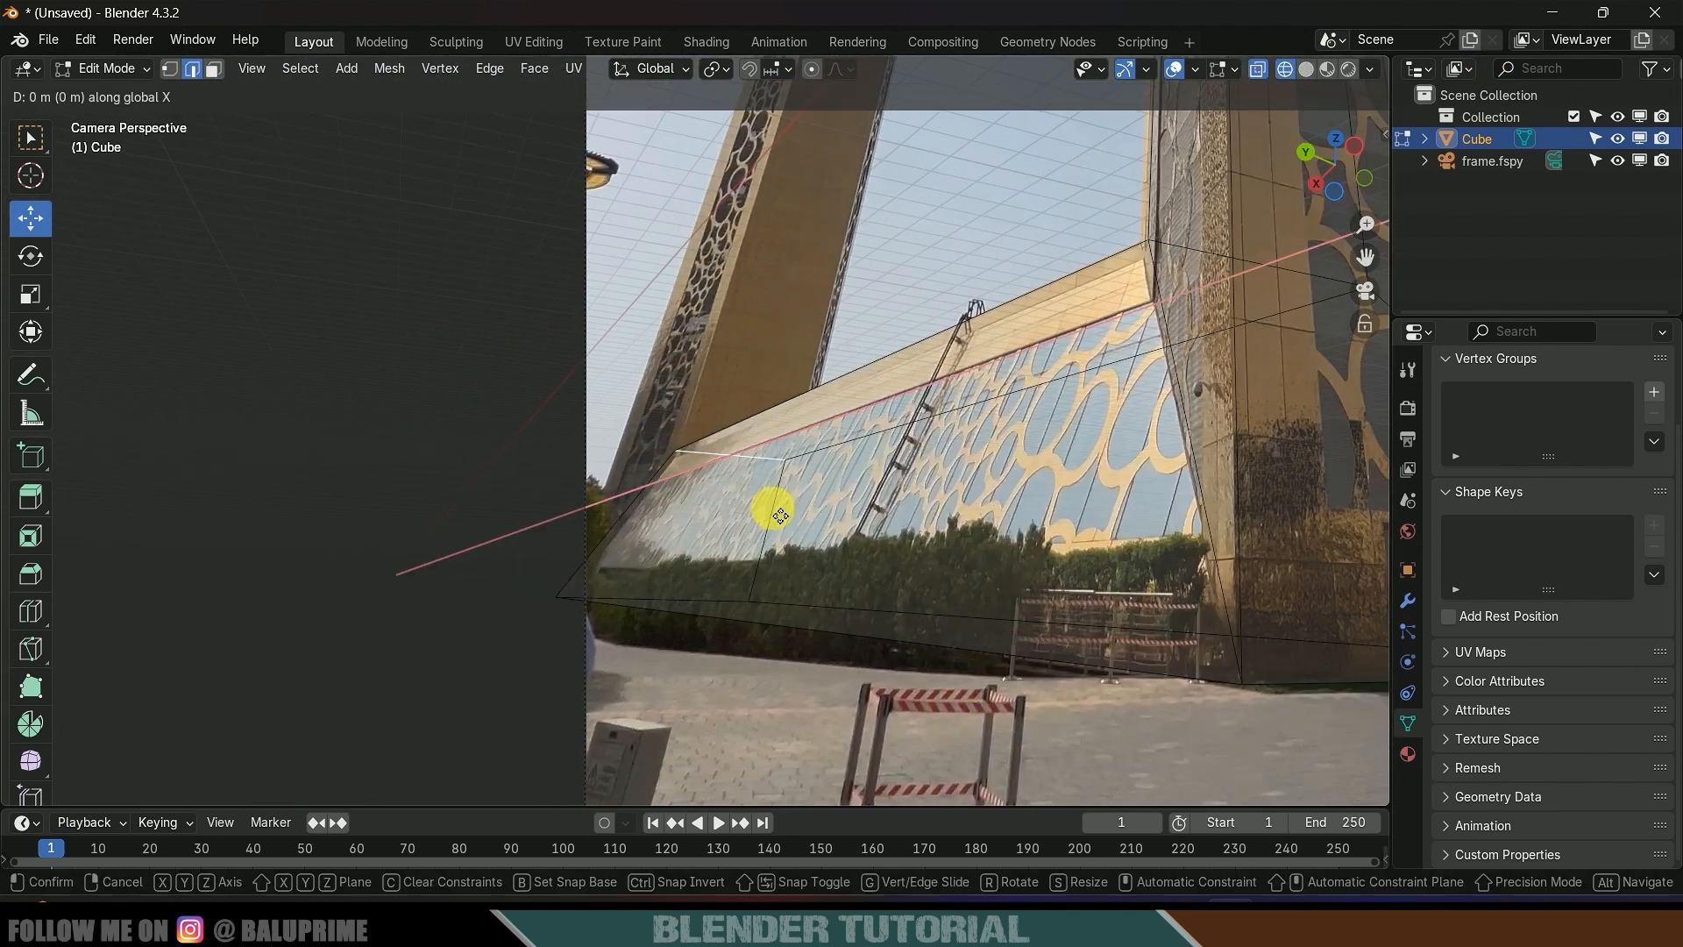
key(g)
key(x)
- Extrude the far tower up from the base block's far end and move its upper edge along Z to close the frame
click(213, 69)
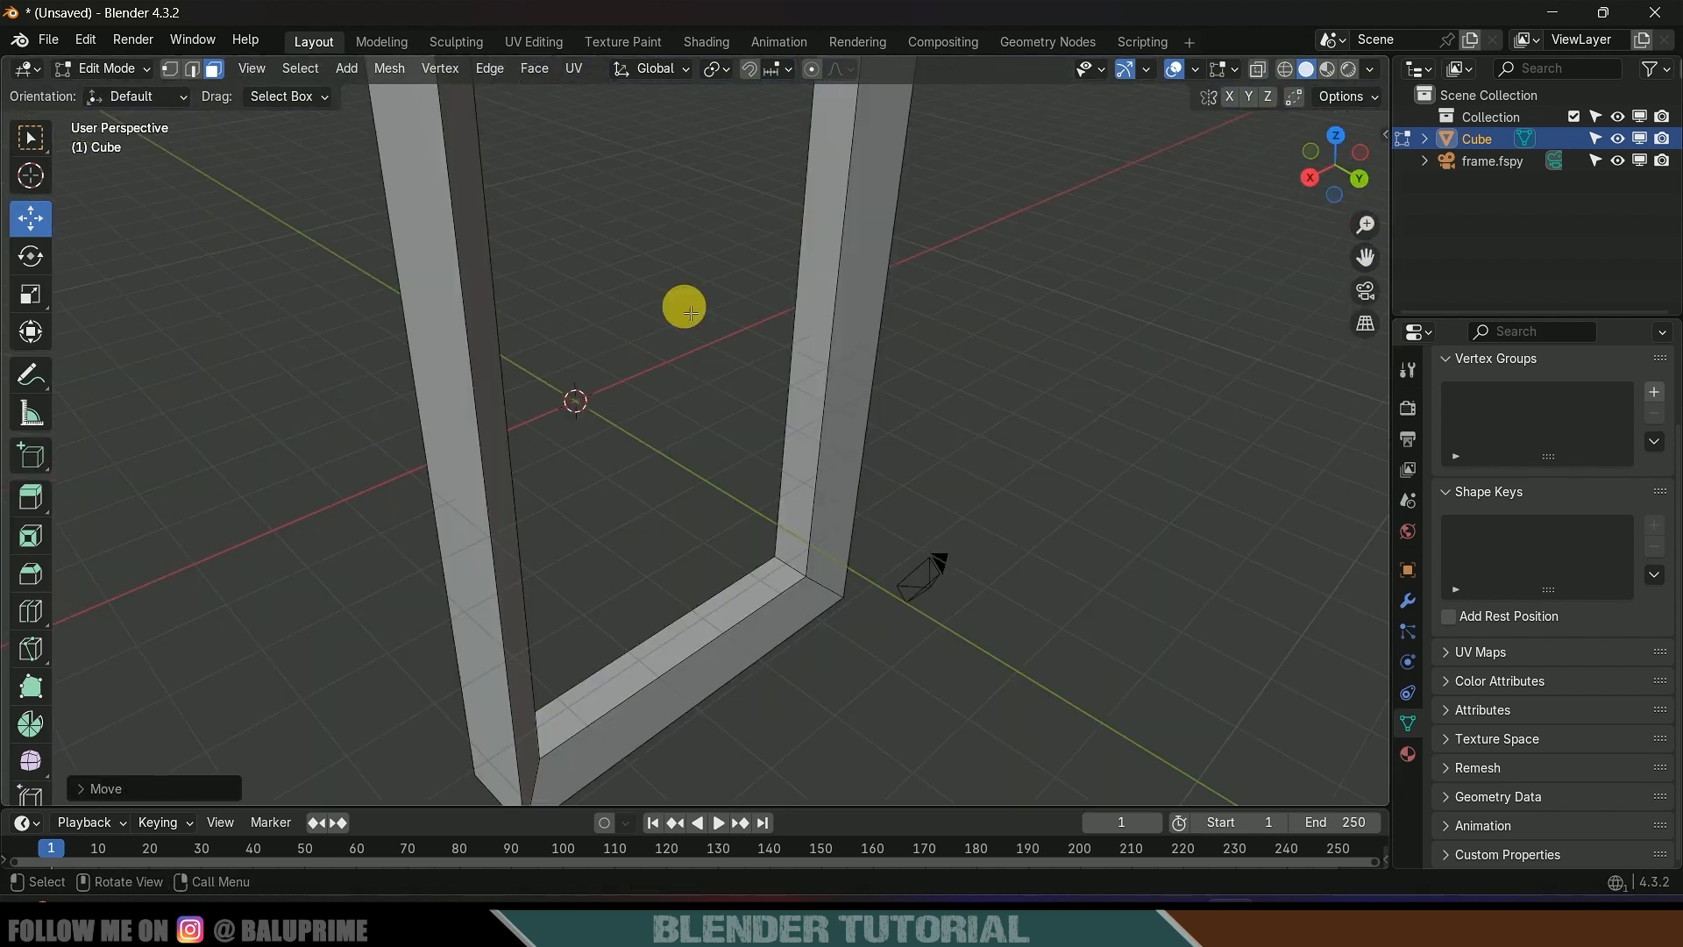
key(2)
click(1034, 219)
key(KP_1)
key(g)
key(z)
click(770, 356)
middle_drag(770, 356, 876, 451)
scroll(955, 445, up, 4)
scroll(890, 416, down, 6)
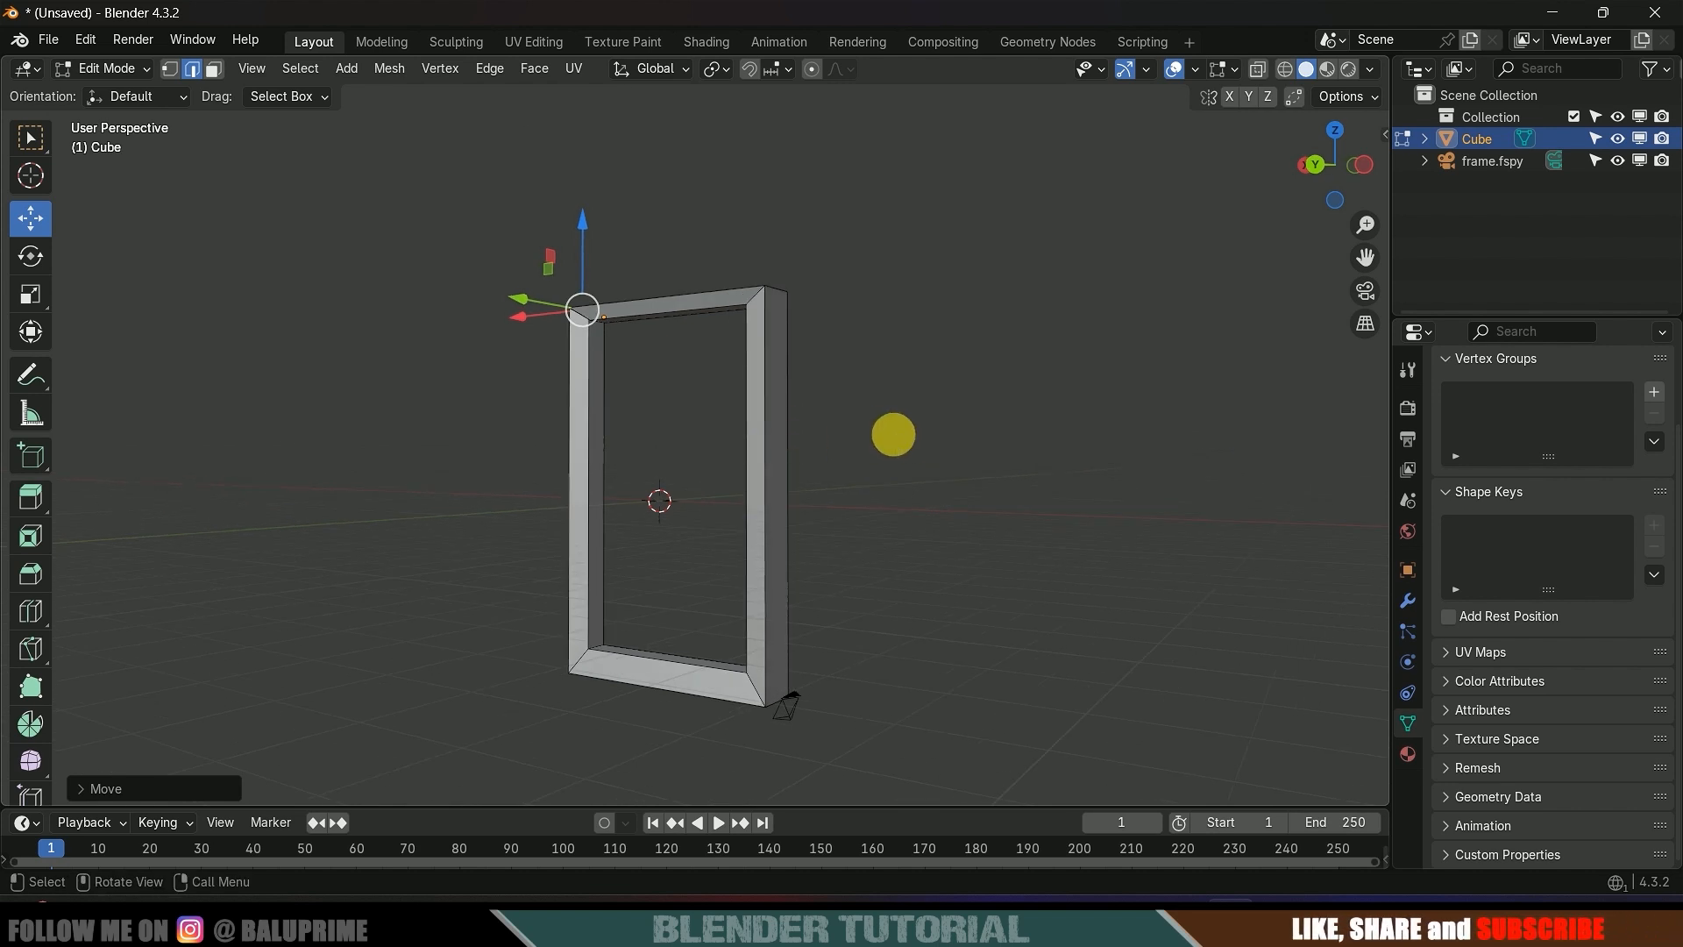
- Return to Object Mode, look through the camera and save the file as dubai.blend
key(Tab)
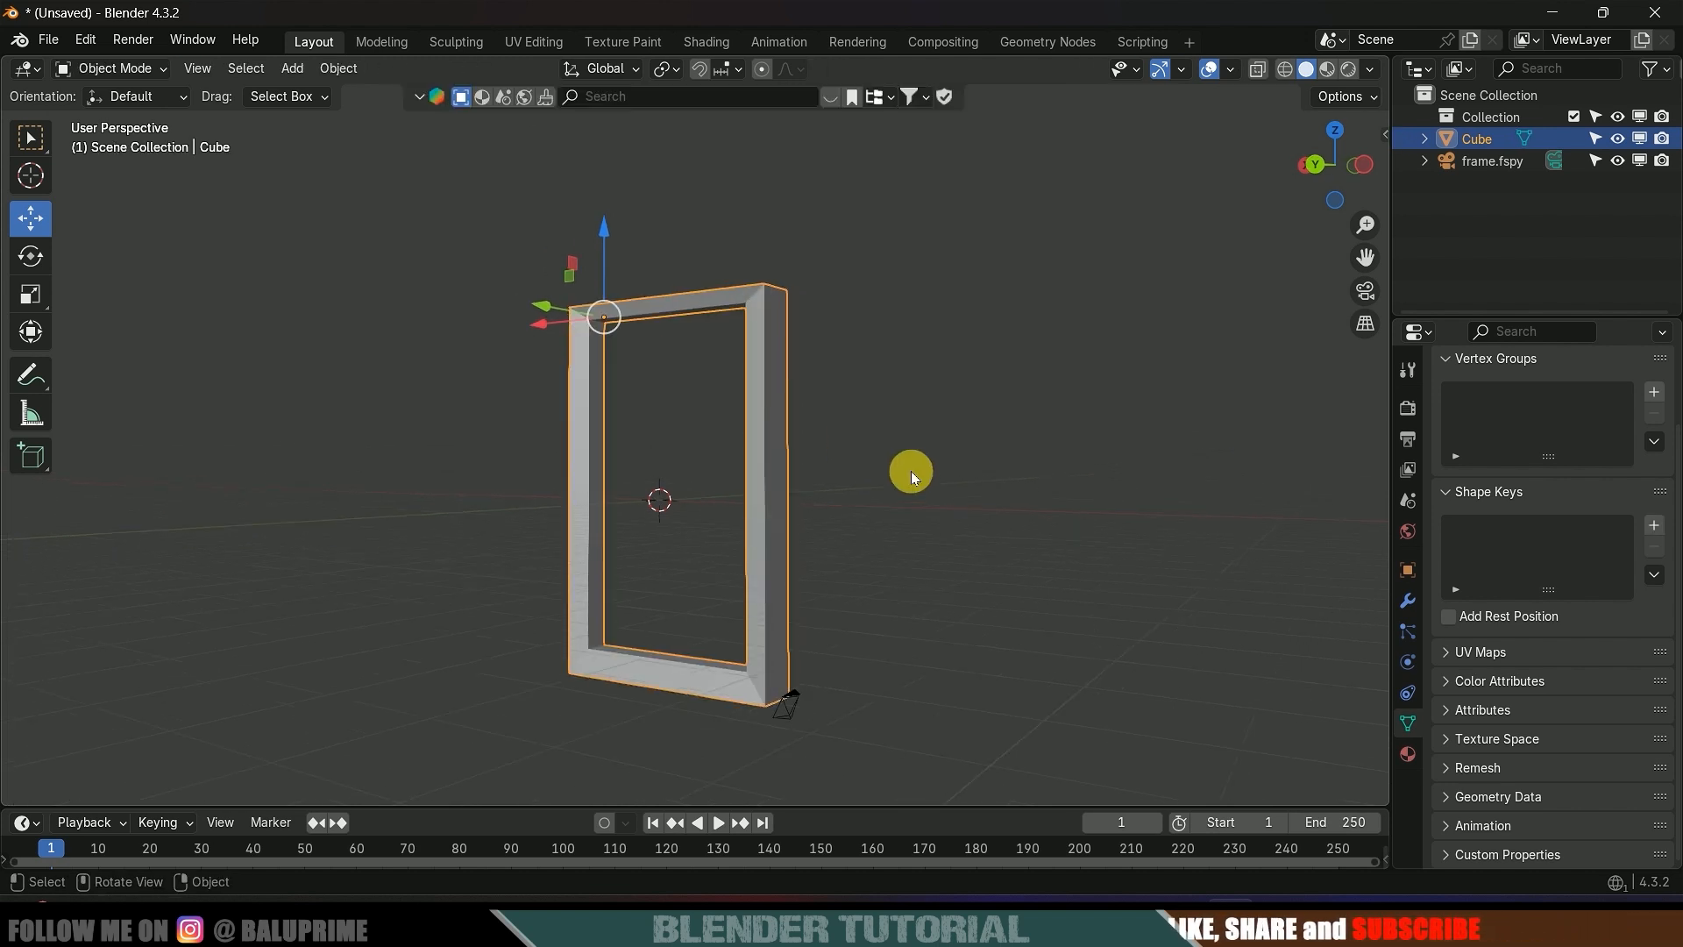
key(KP_0)
key(Home)
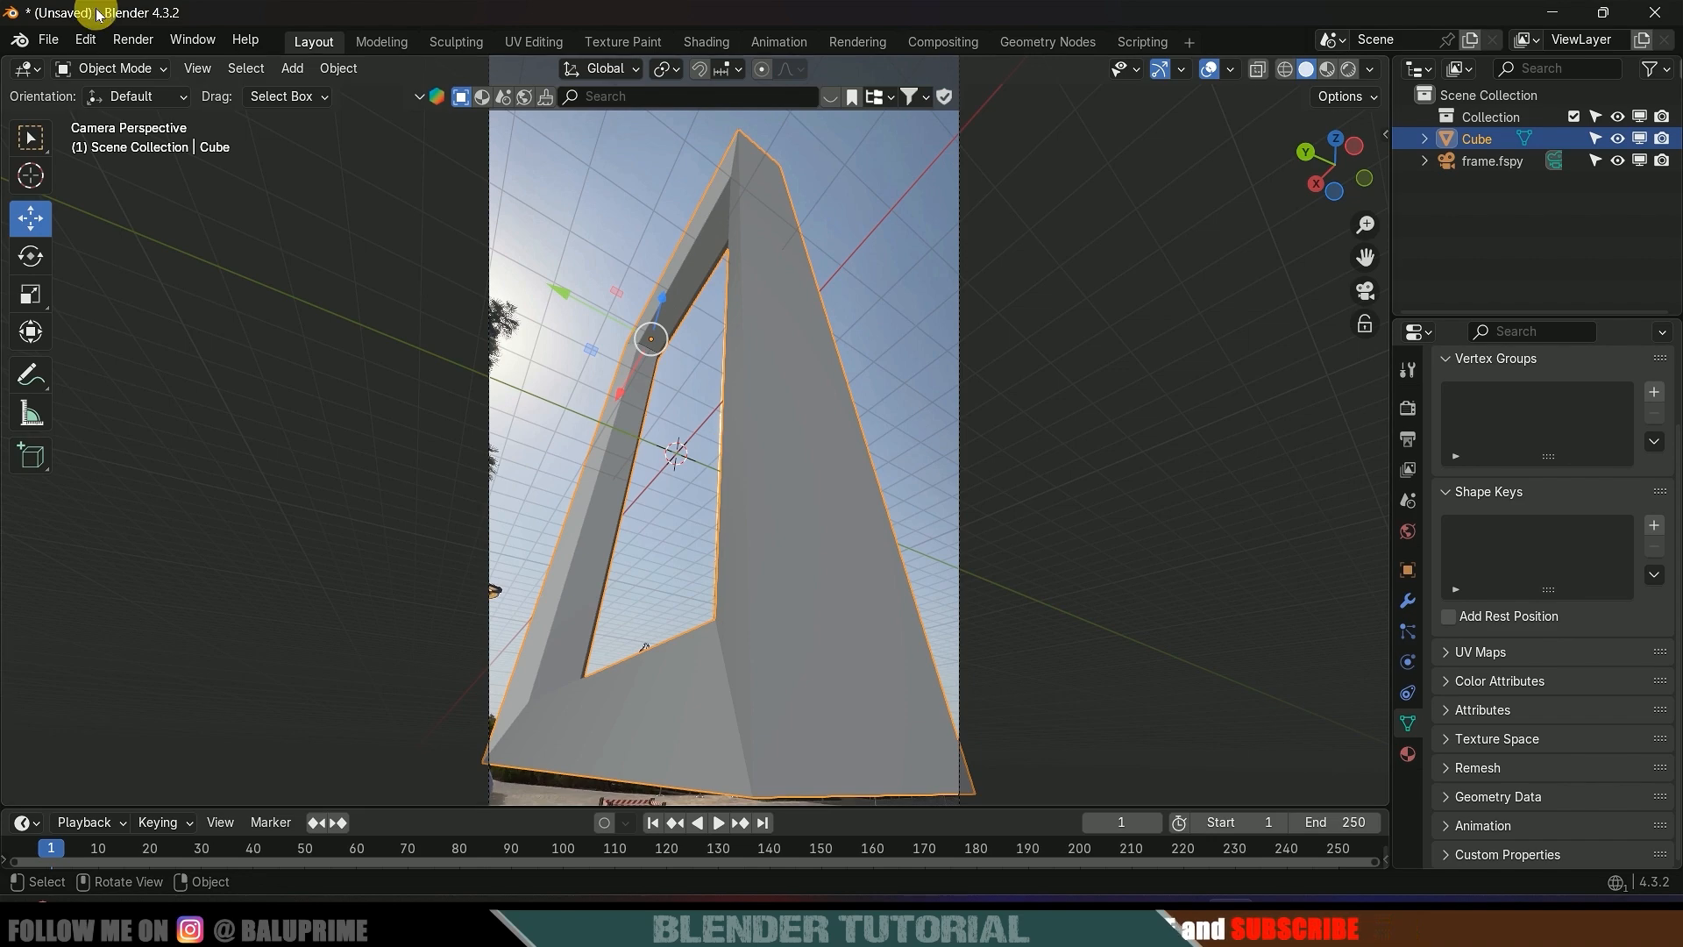
click(48, 40)
click(90, 176)
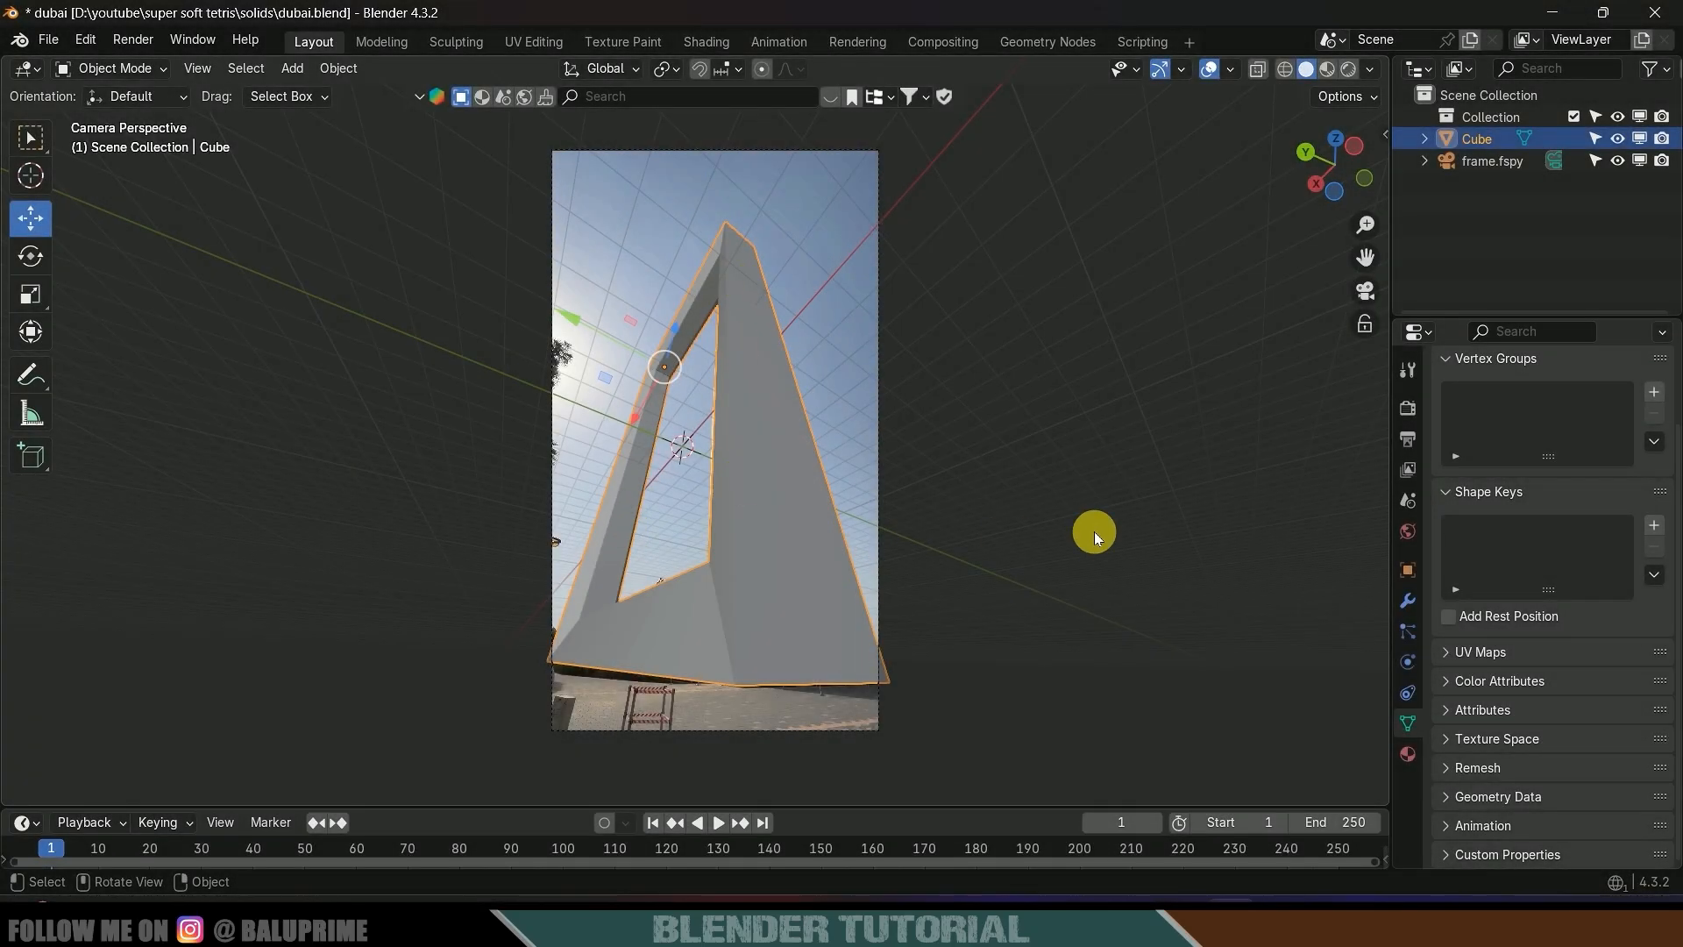
- Deselect the frame model, play the footage to check how well it stays aligned, and return to frame 1
click(1094, 532)
key(space)
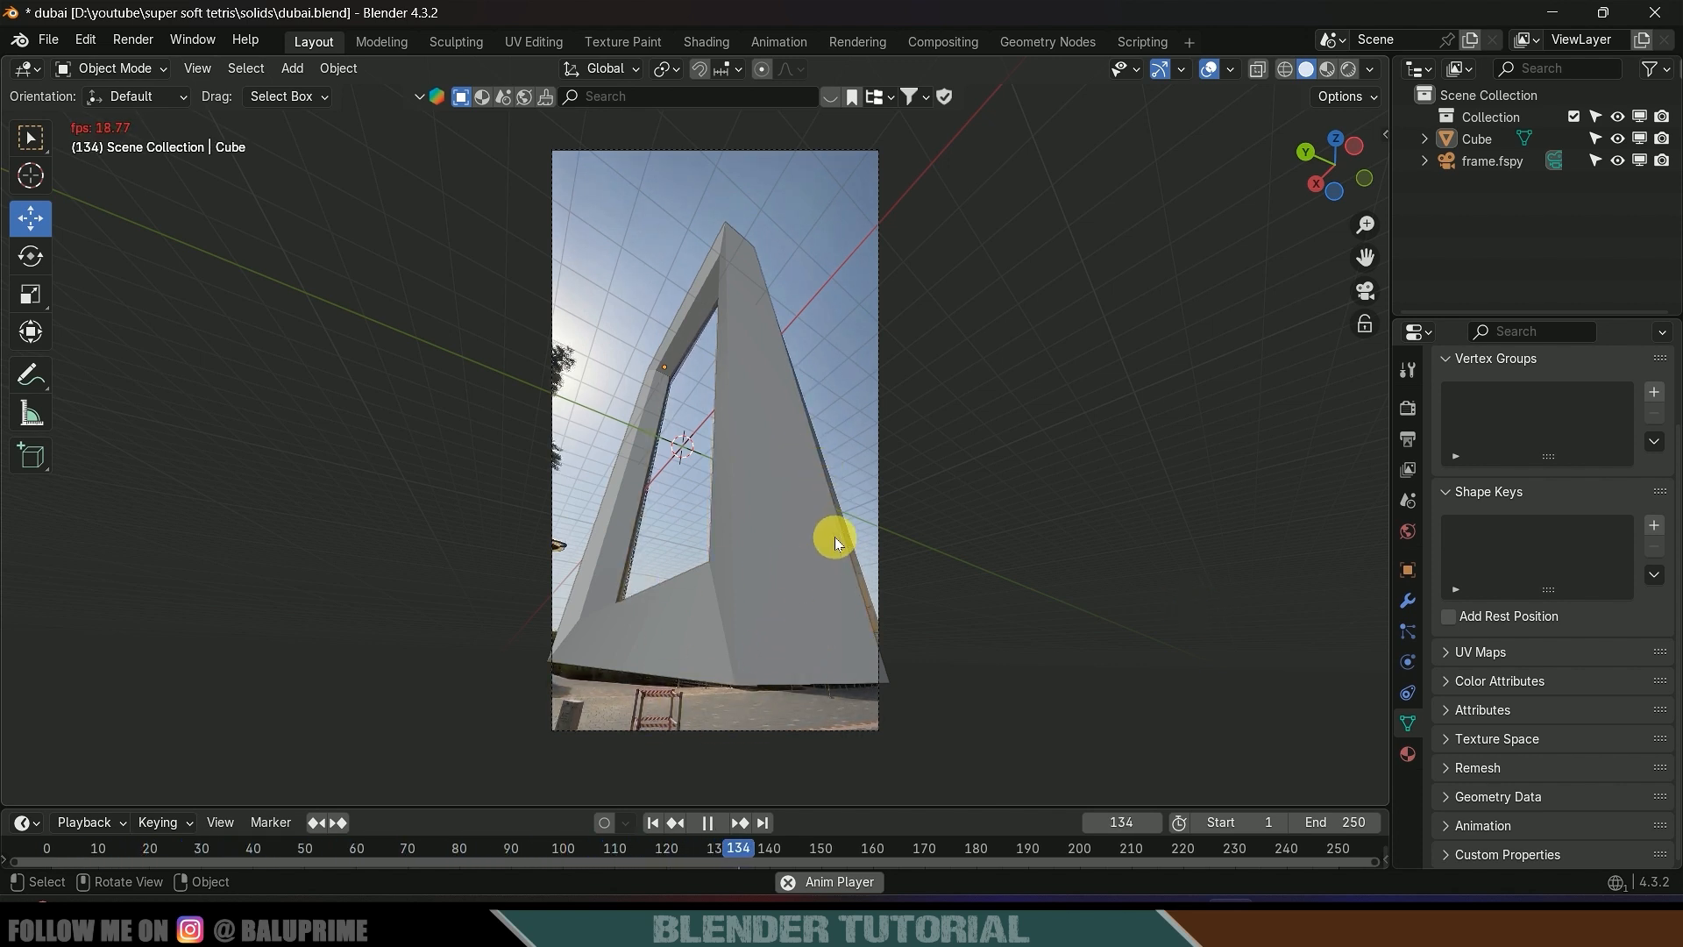
key(space)
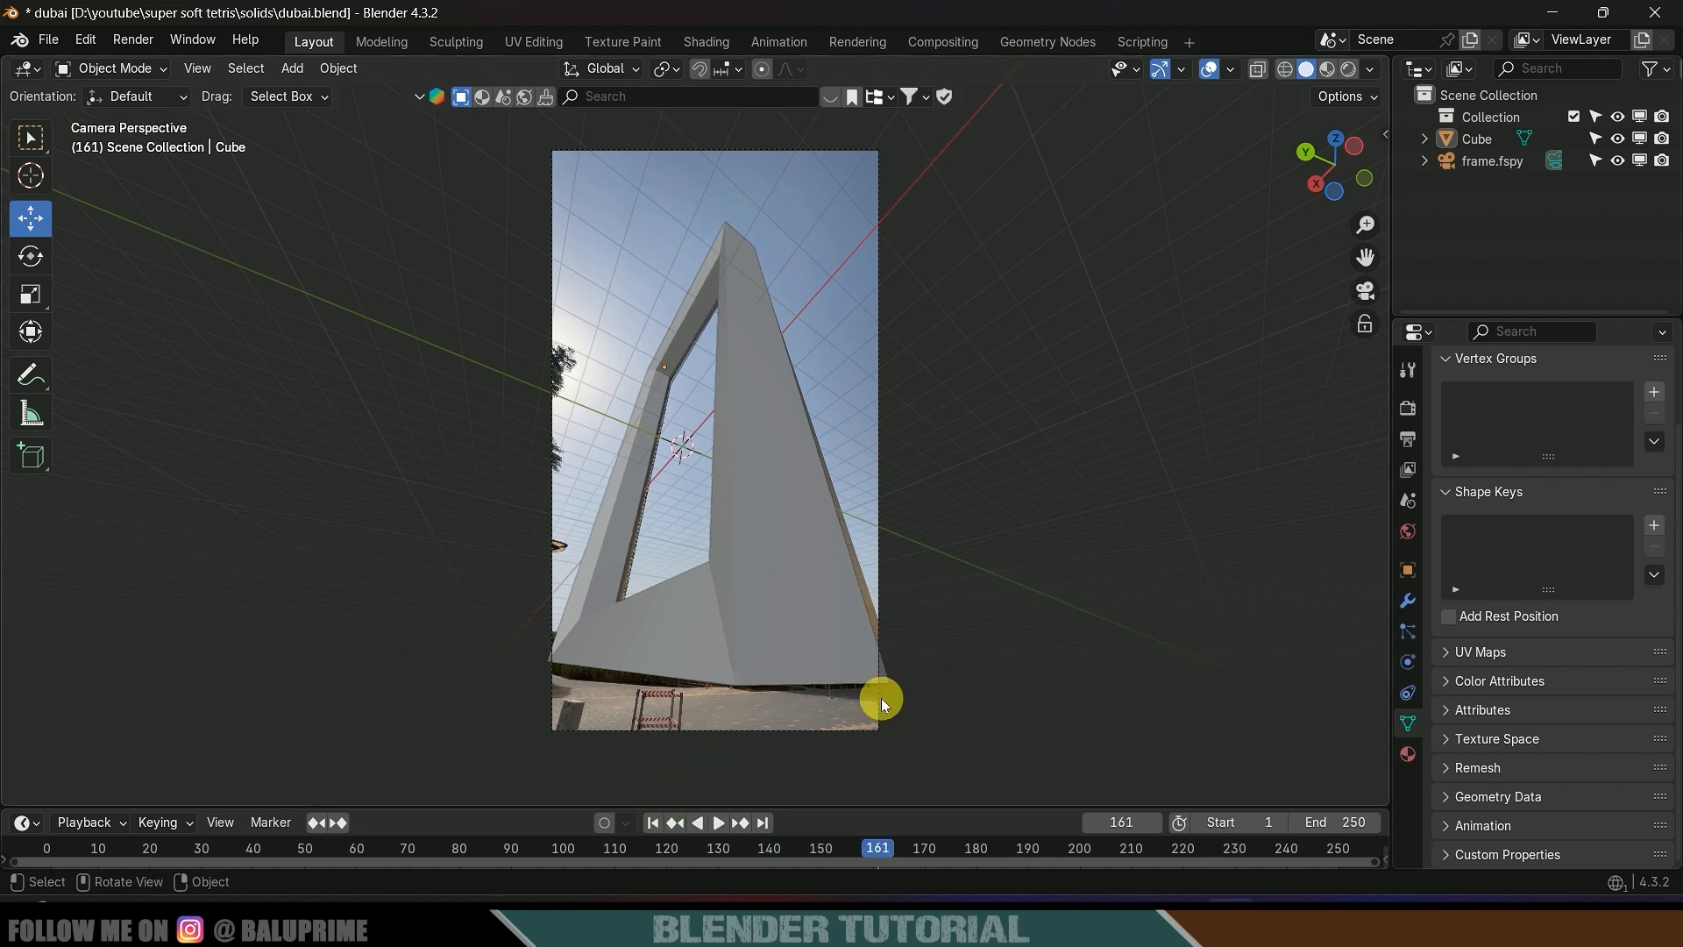
key(space)
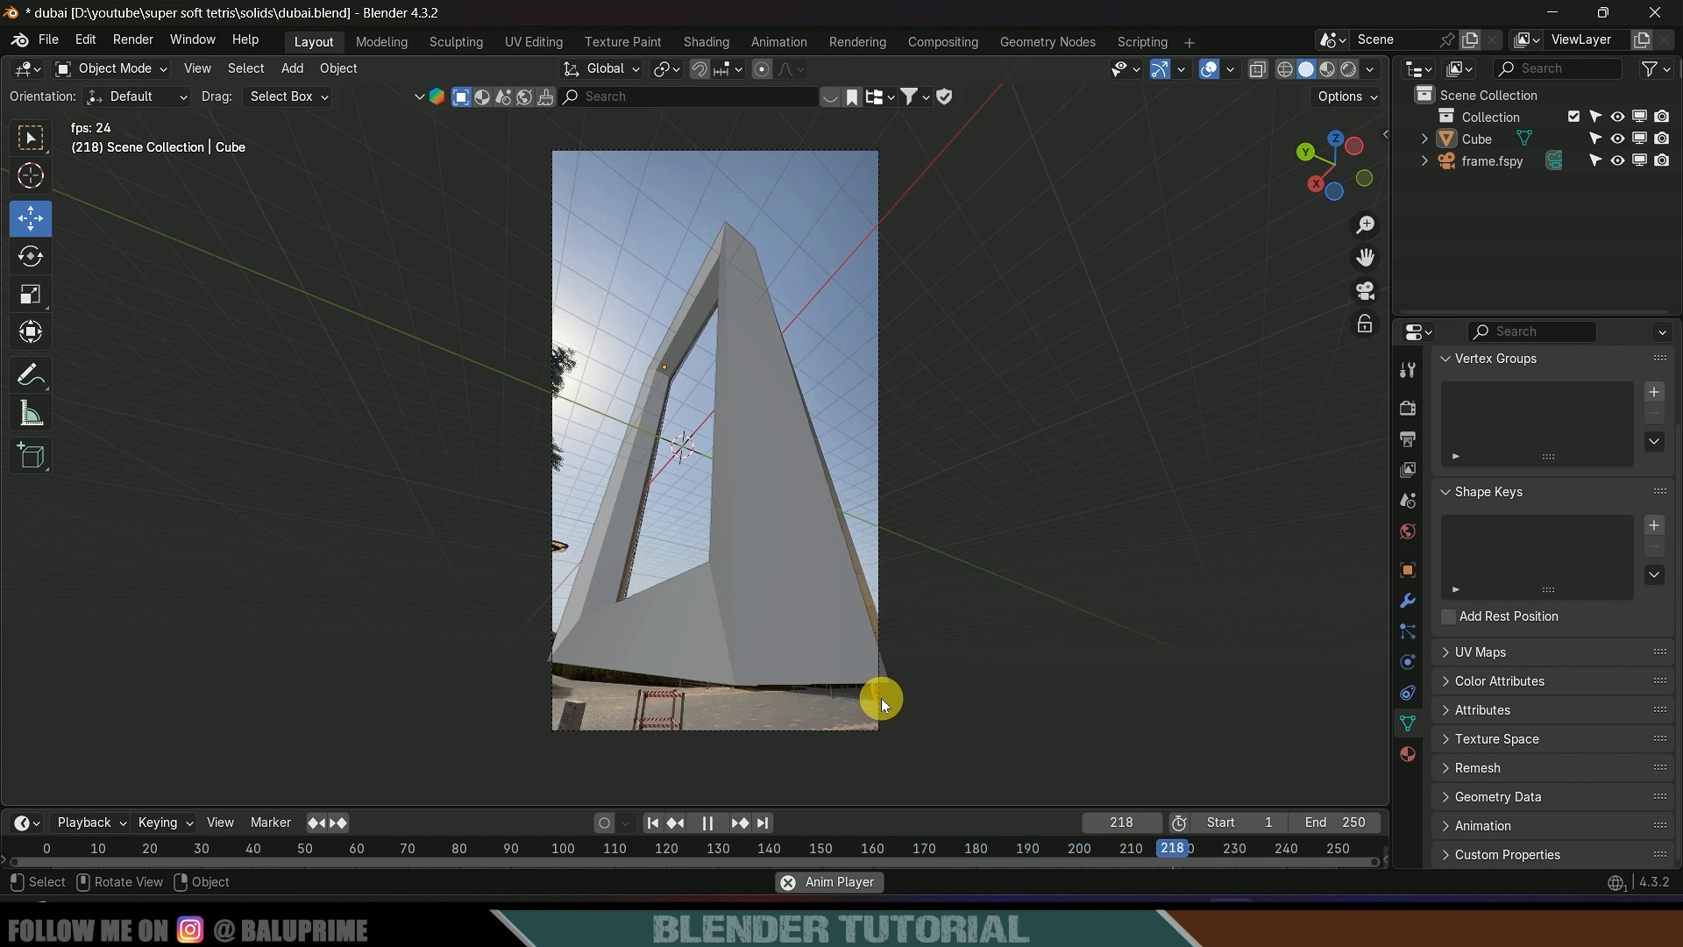
key(space)
click(651, 823)
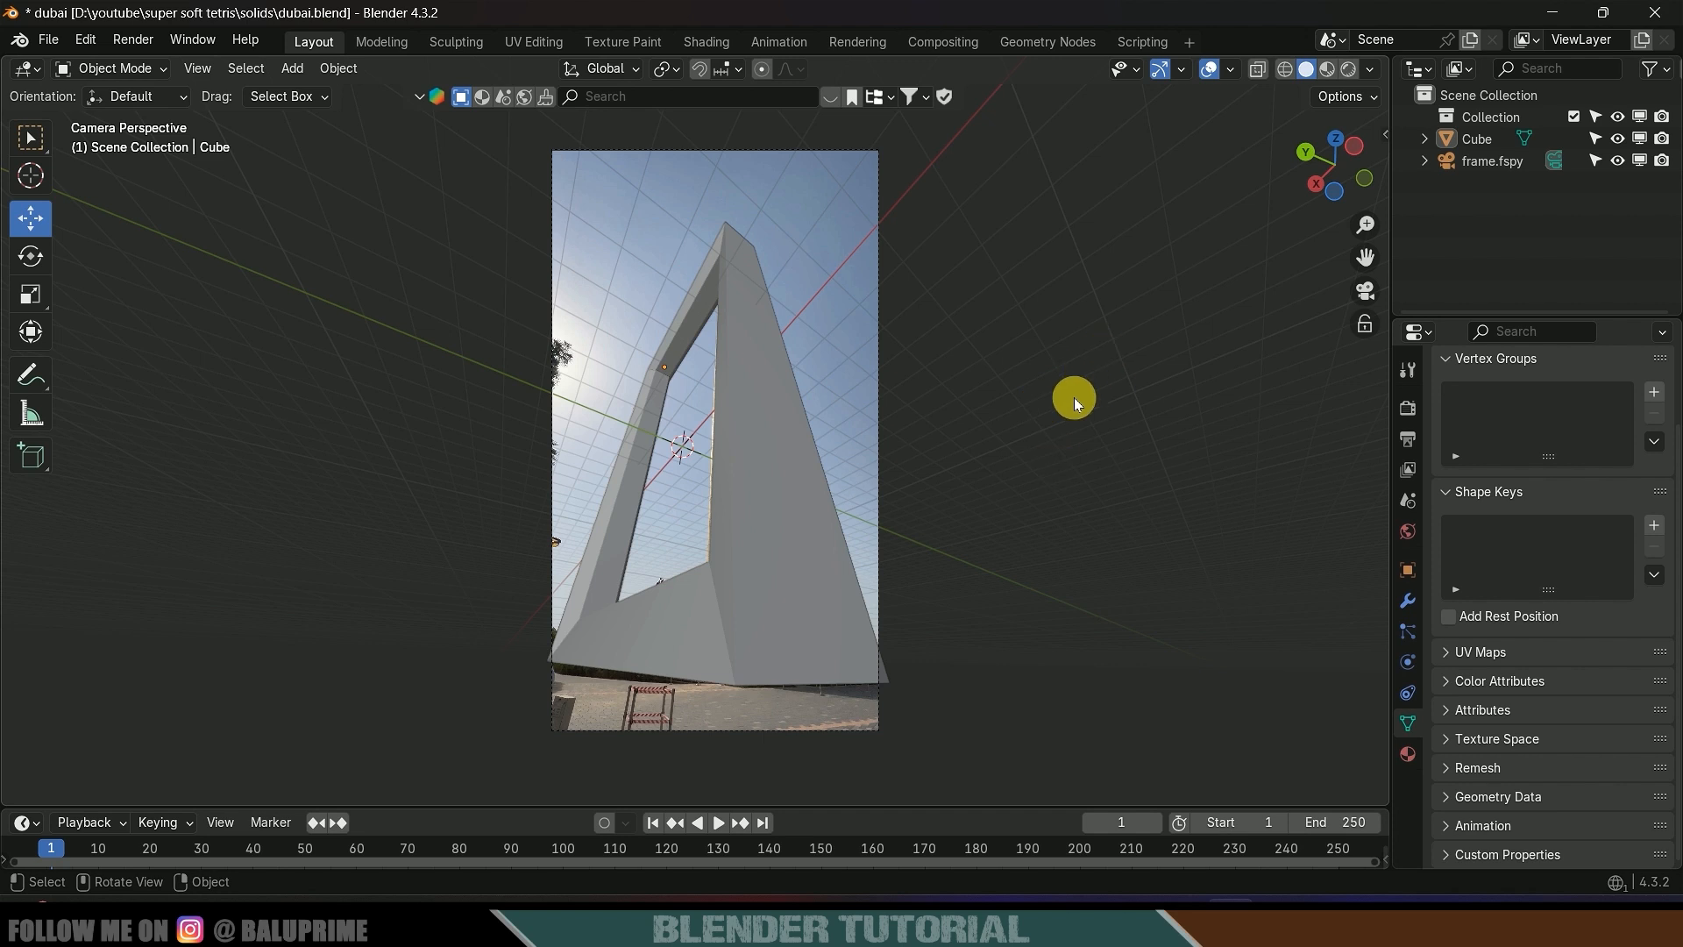
- Create a new GeoTracker for the Cube and load 17864278-uhd_2160_3840_30fps.mp4 as its clip
key(n)
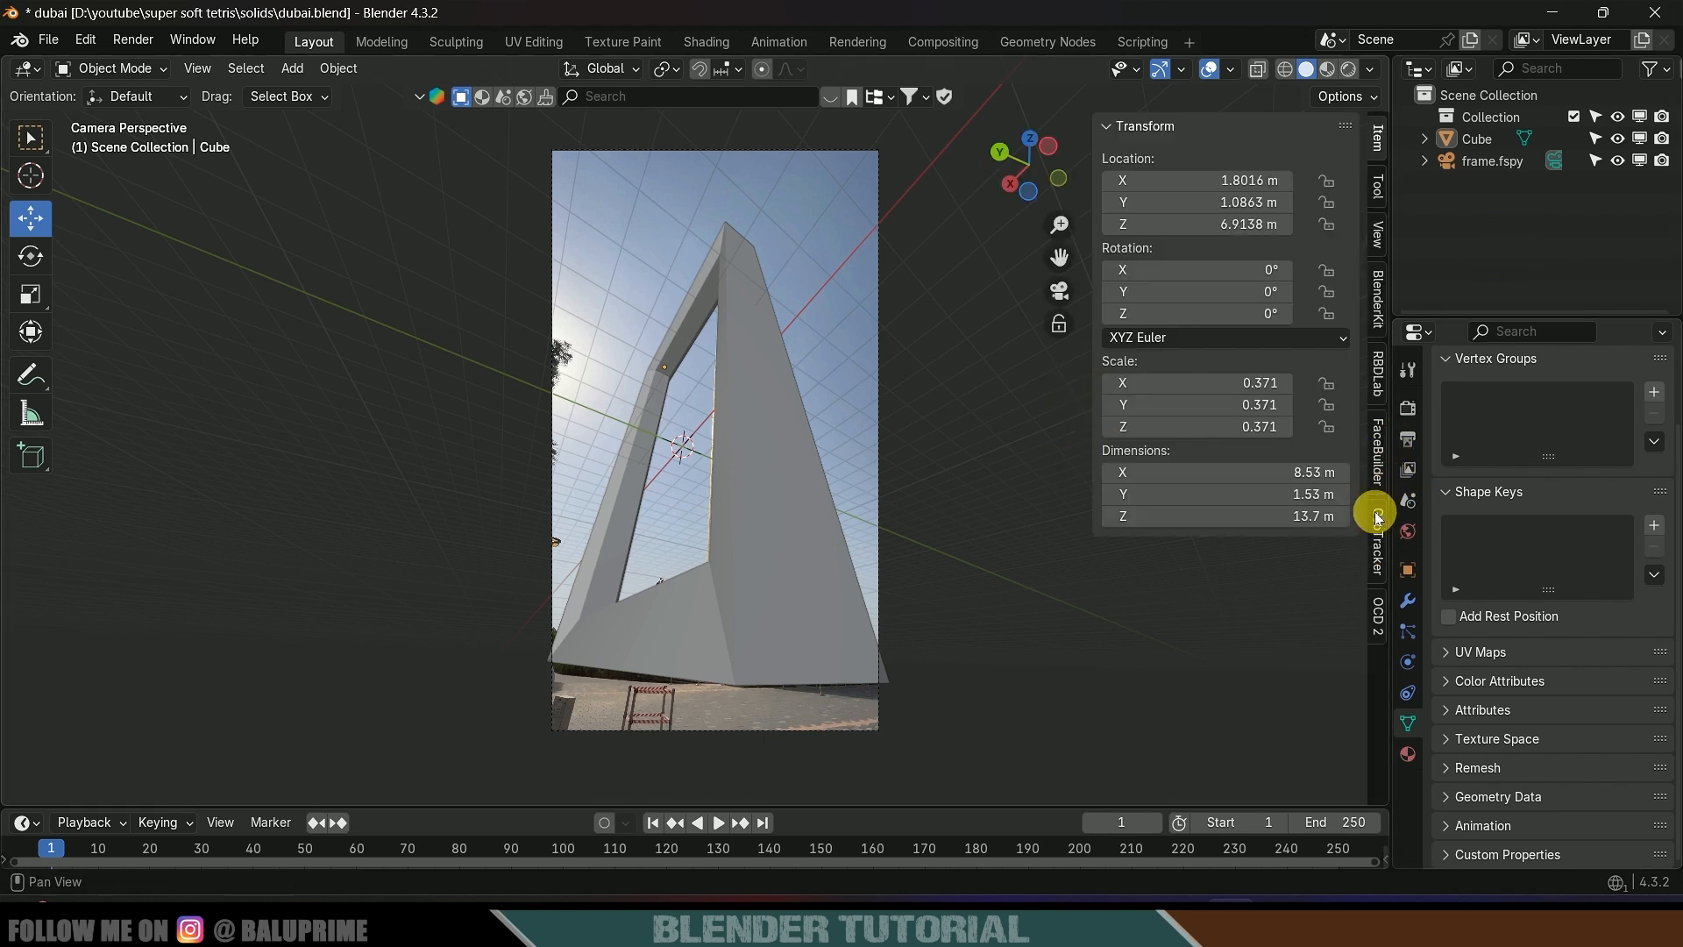
click(759, 414)
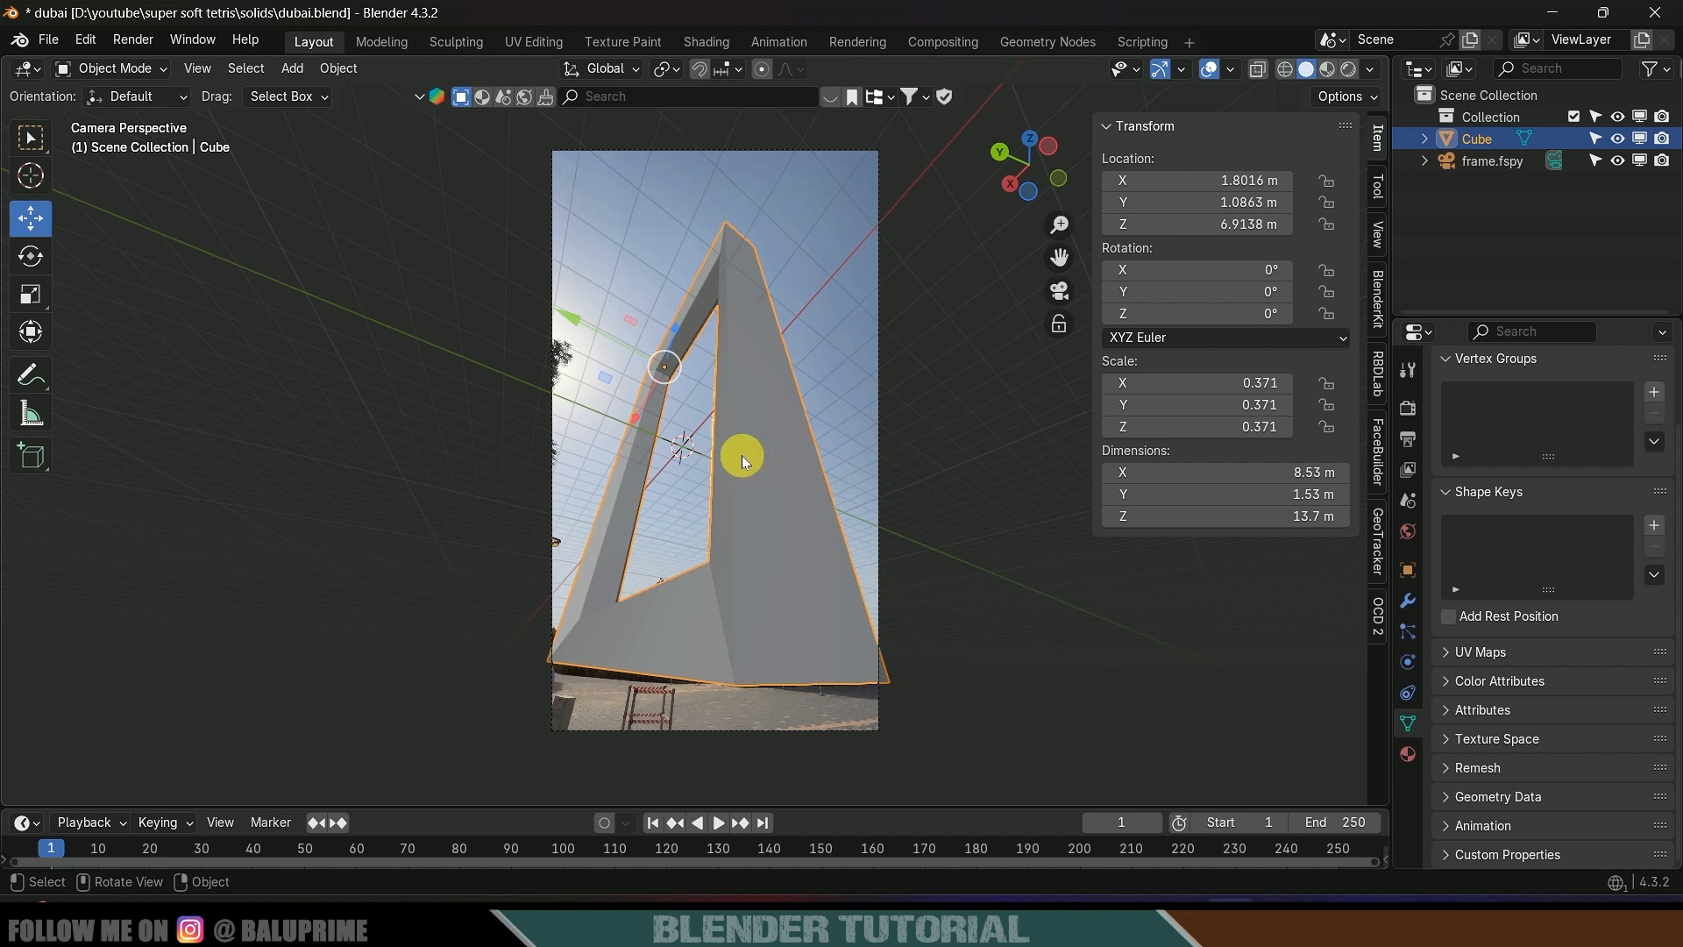
click(1377, 543)
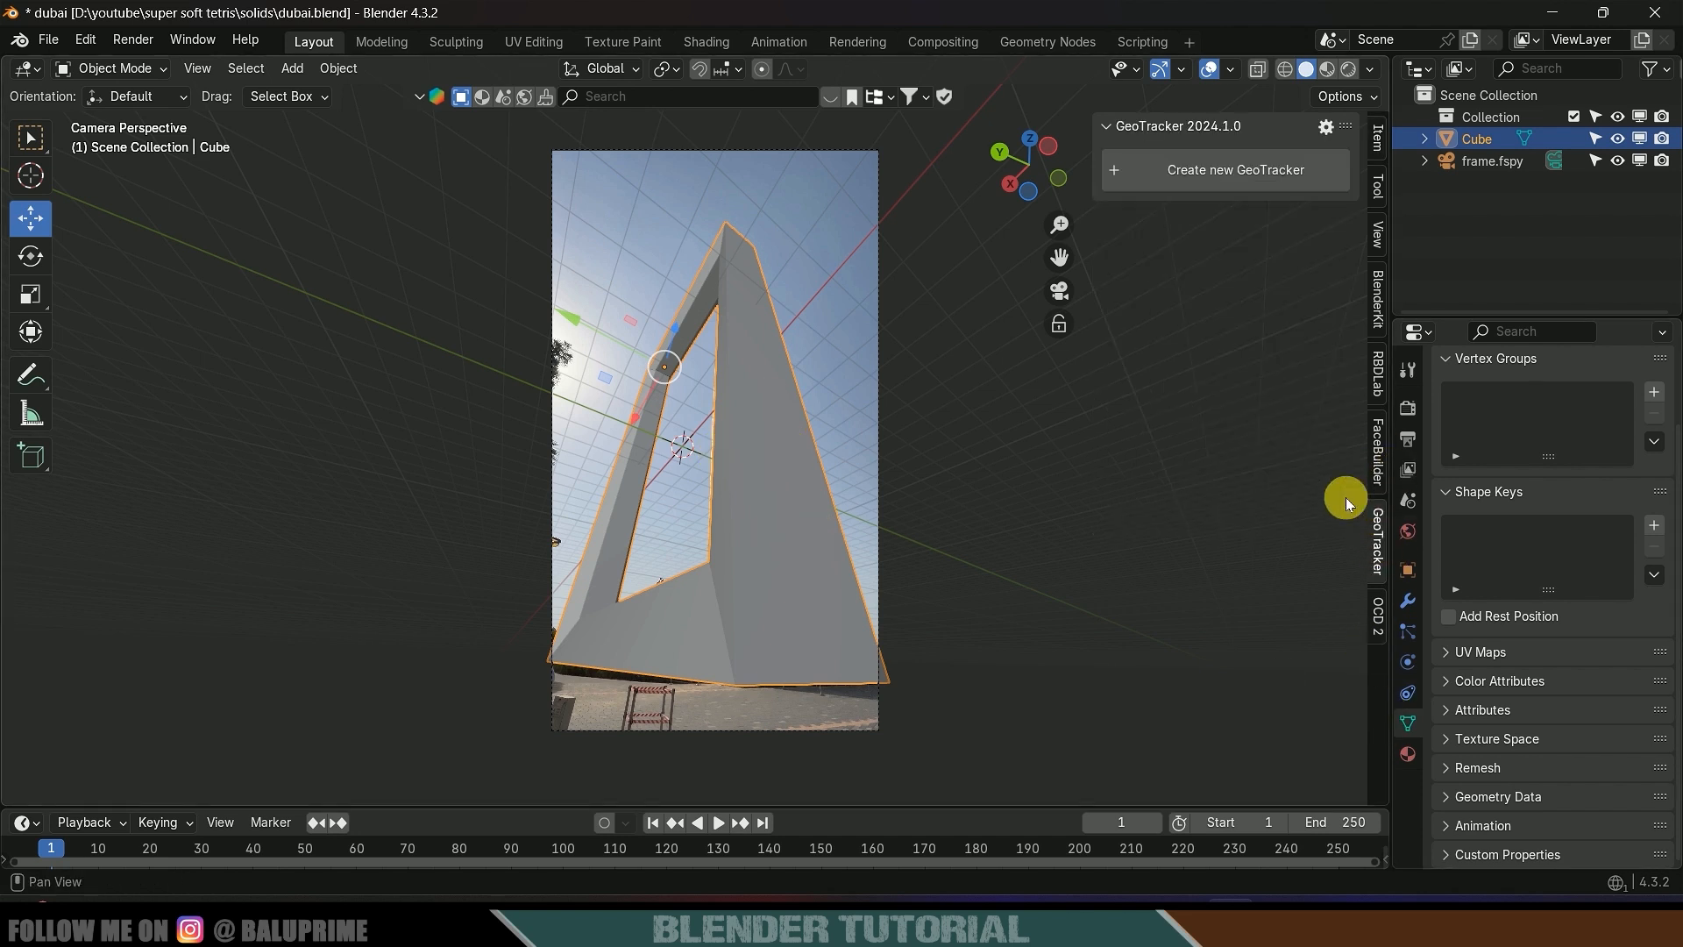
click(1202, 170)
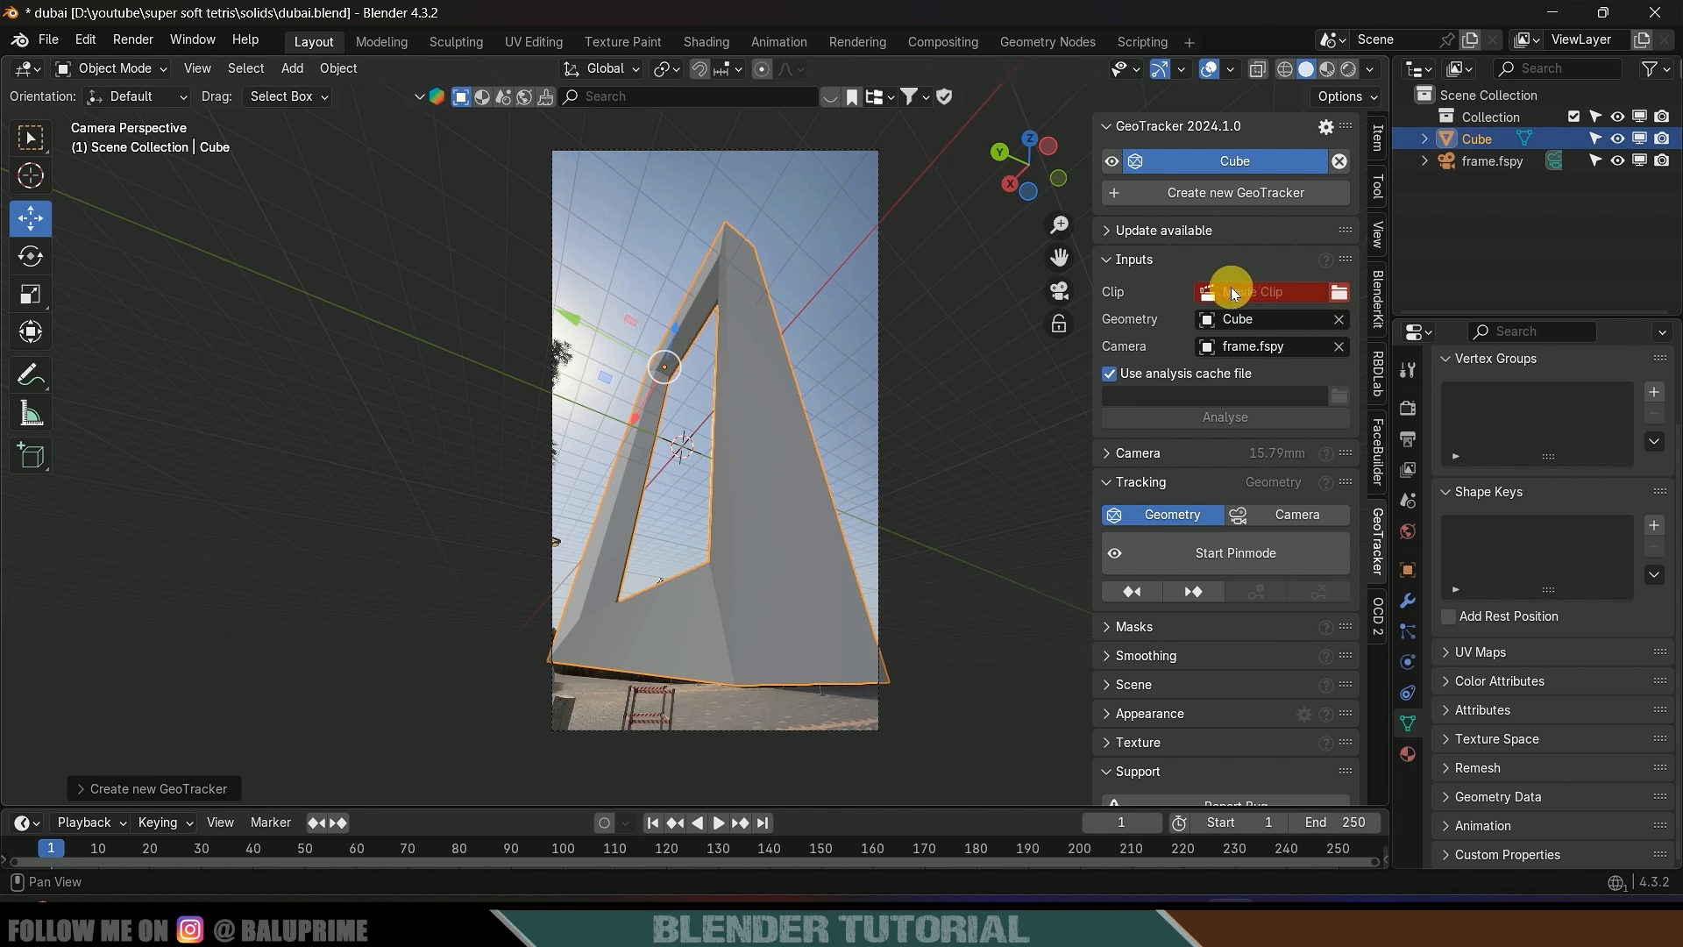
click(1339, 295)
click(572, 268)
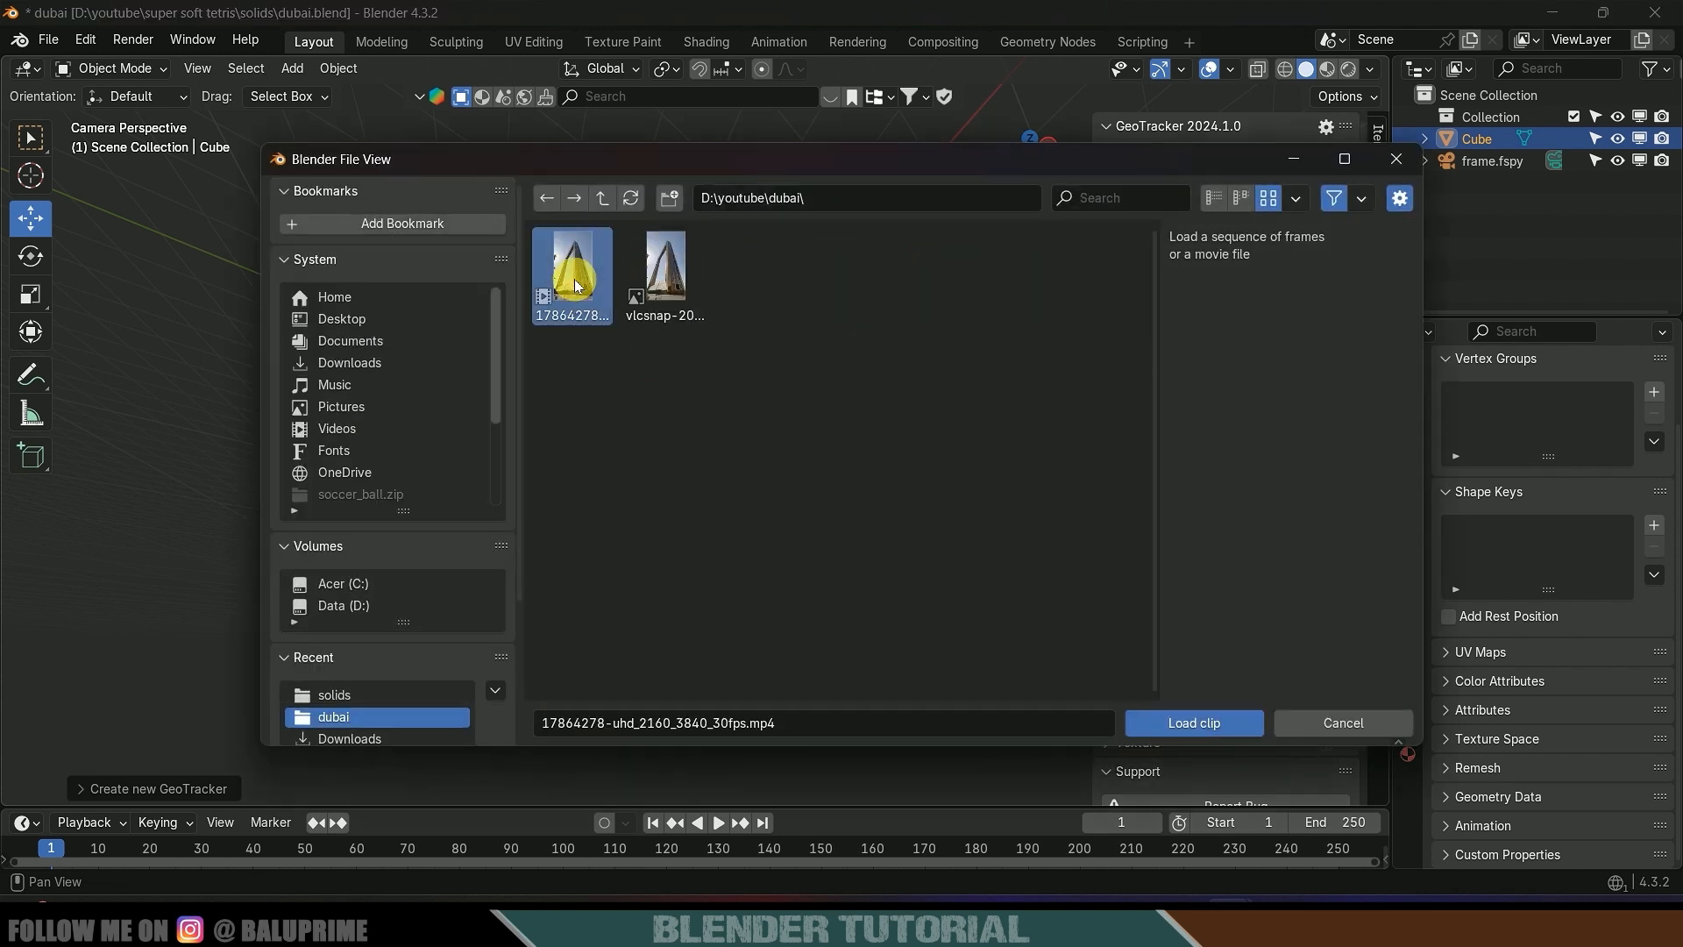
click(1197, 724)
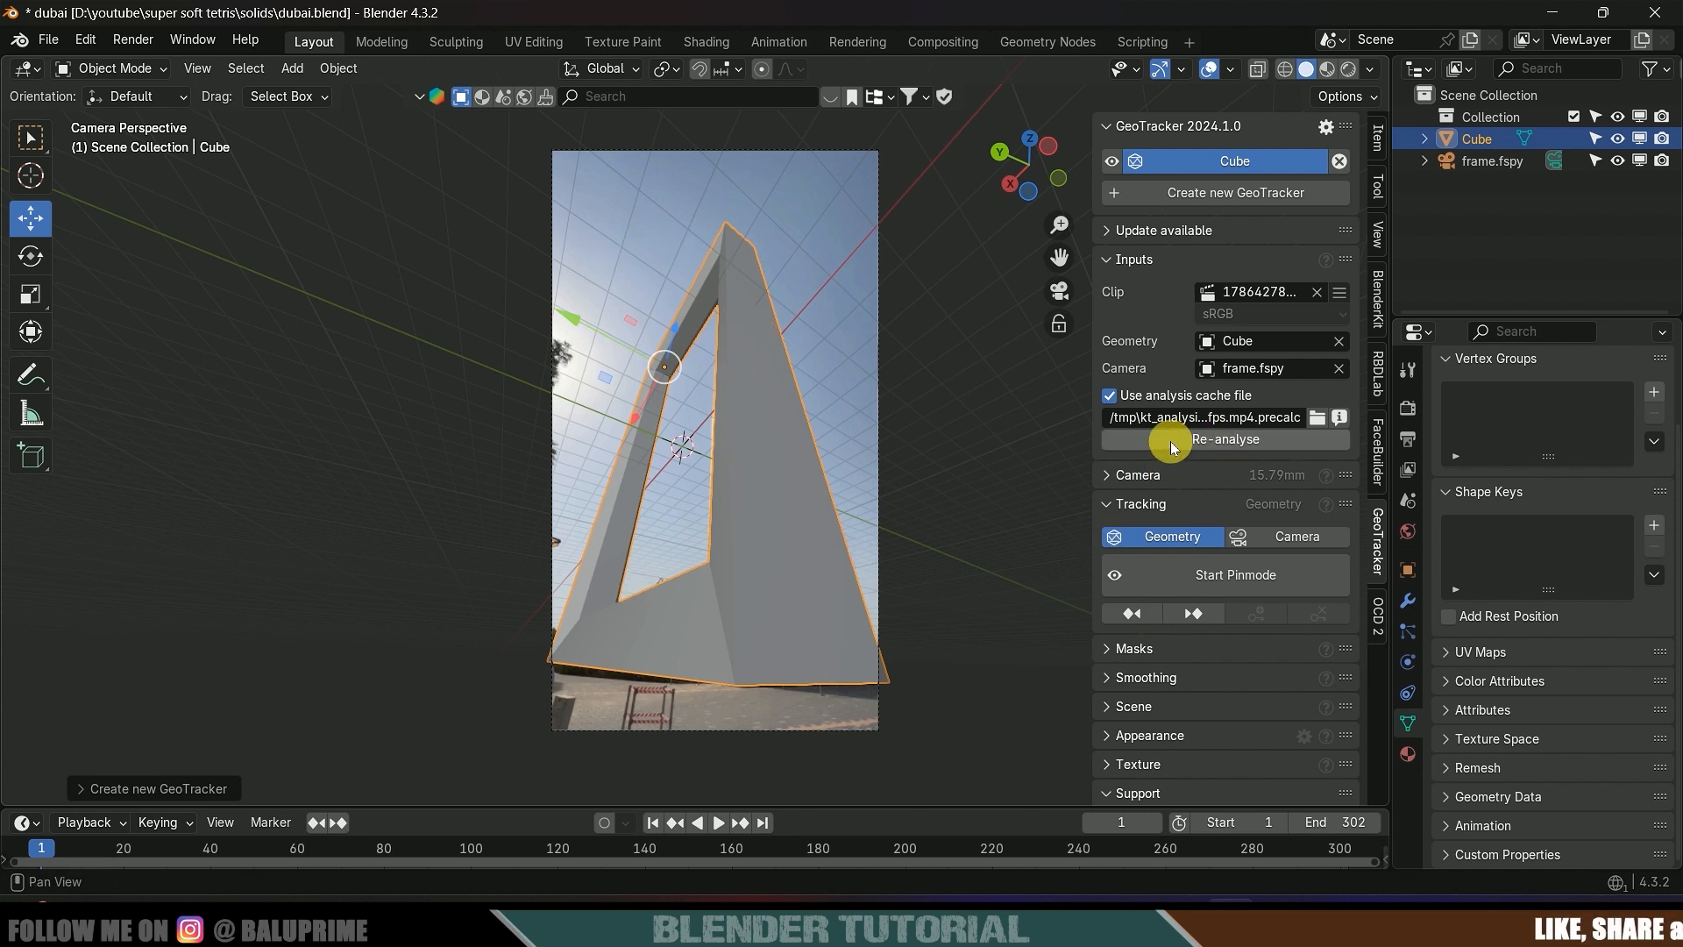
- Analyse the GeoTracker clip from frame 1 to 302
click(1234, 441)
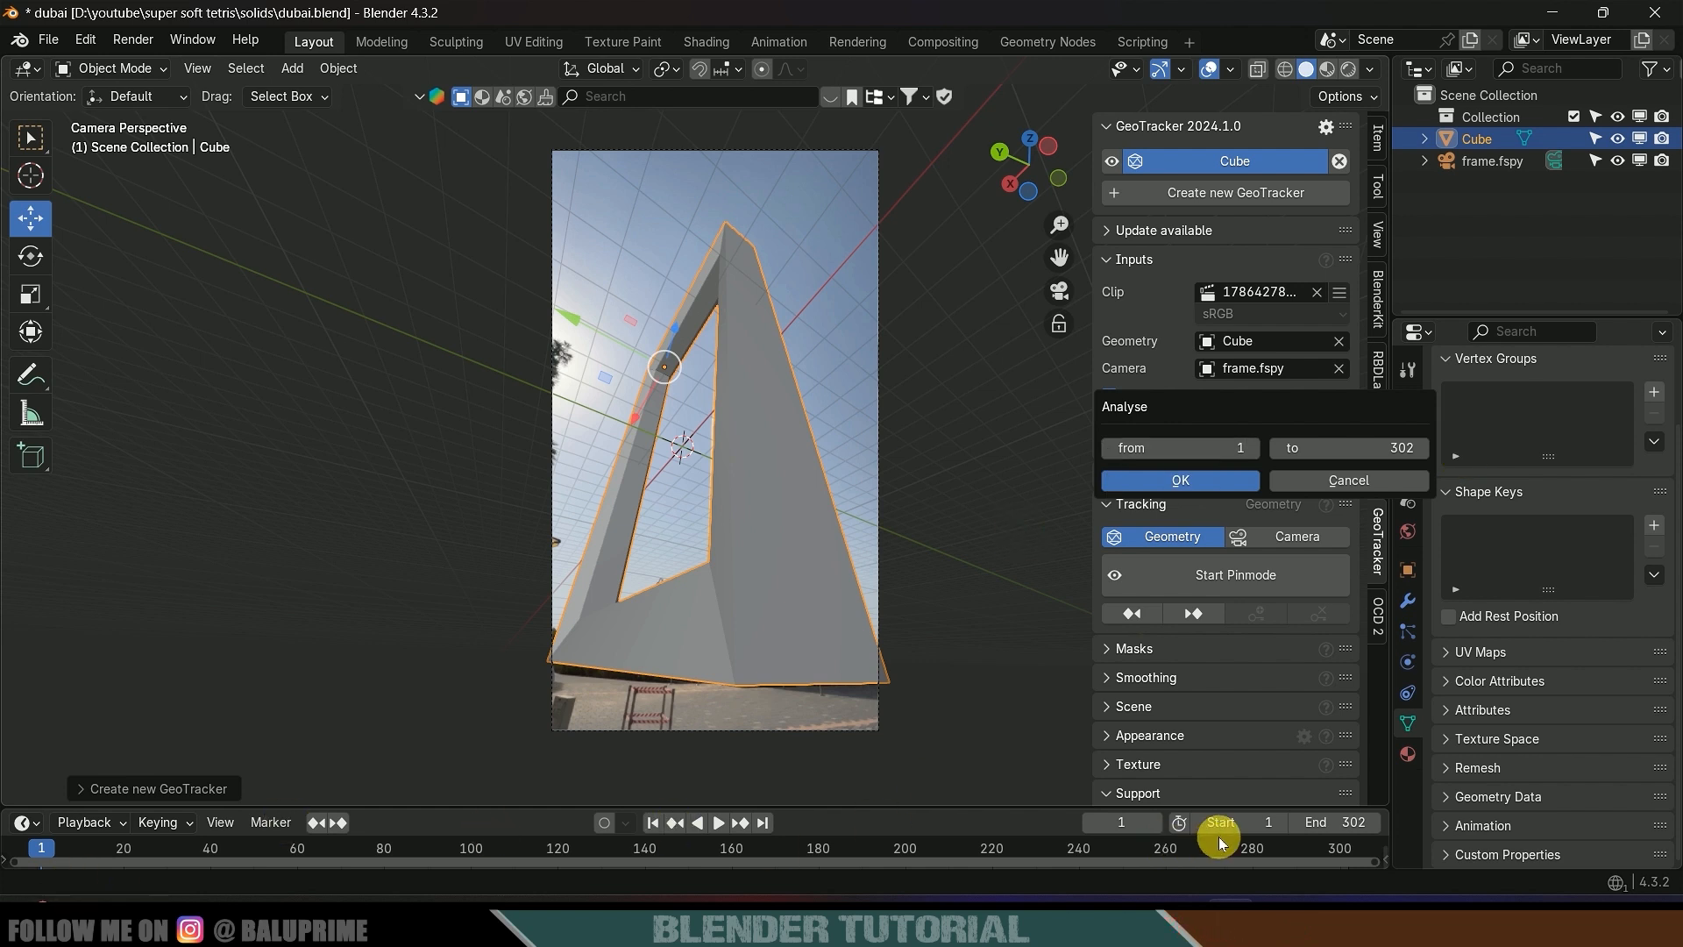
click(1183, 481)
click(1127, 582)
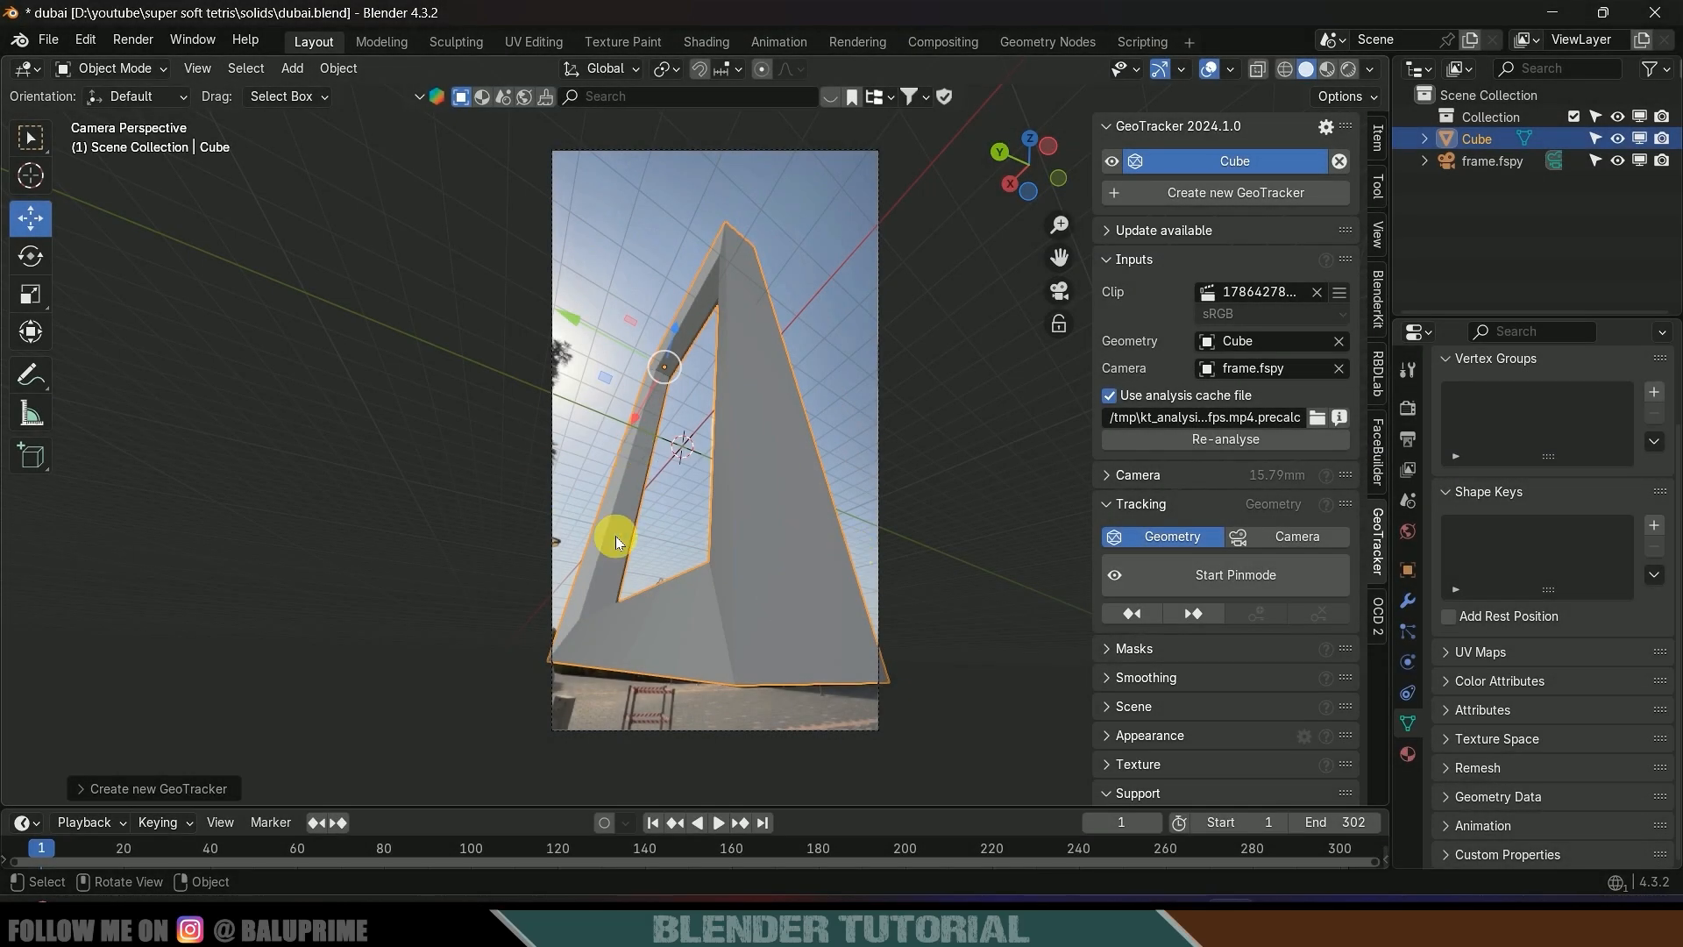
- Set tracking to Camera, track forward through the whole clip in Pinmode, and play back the result before returning to frame 1
click(1291, 538)
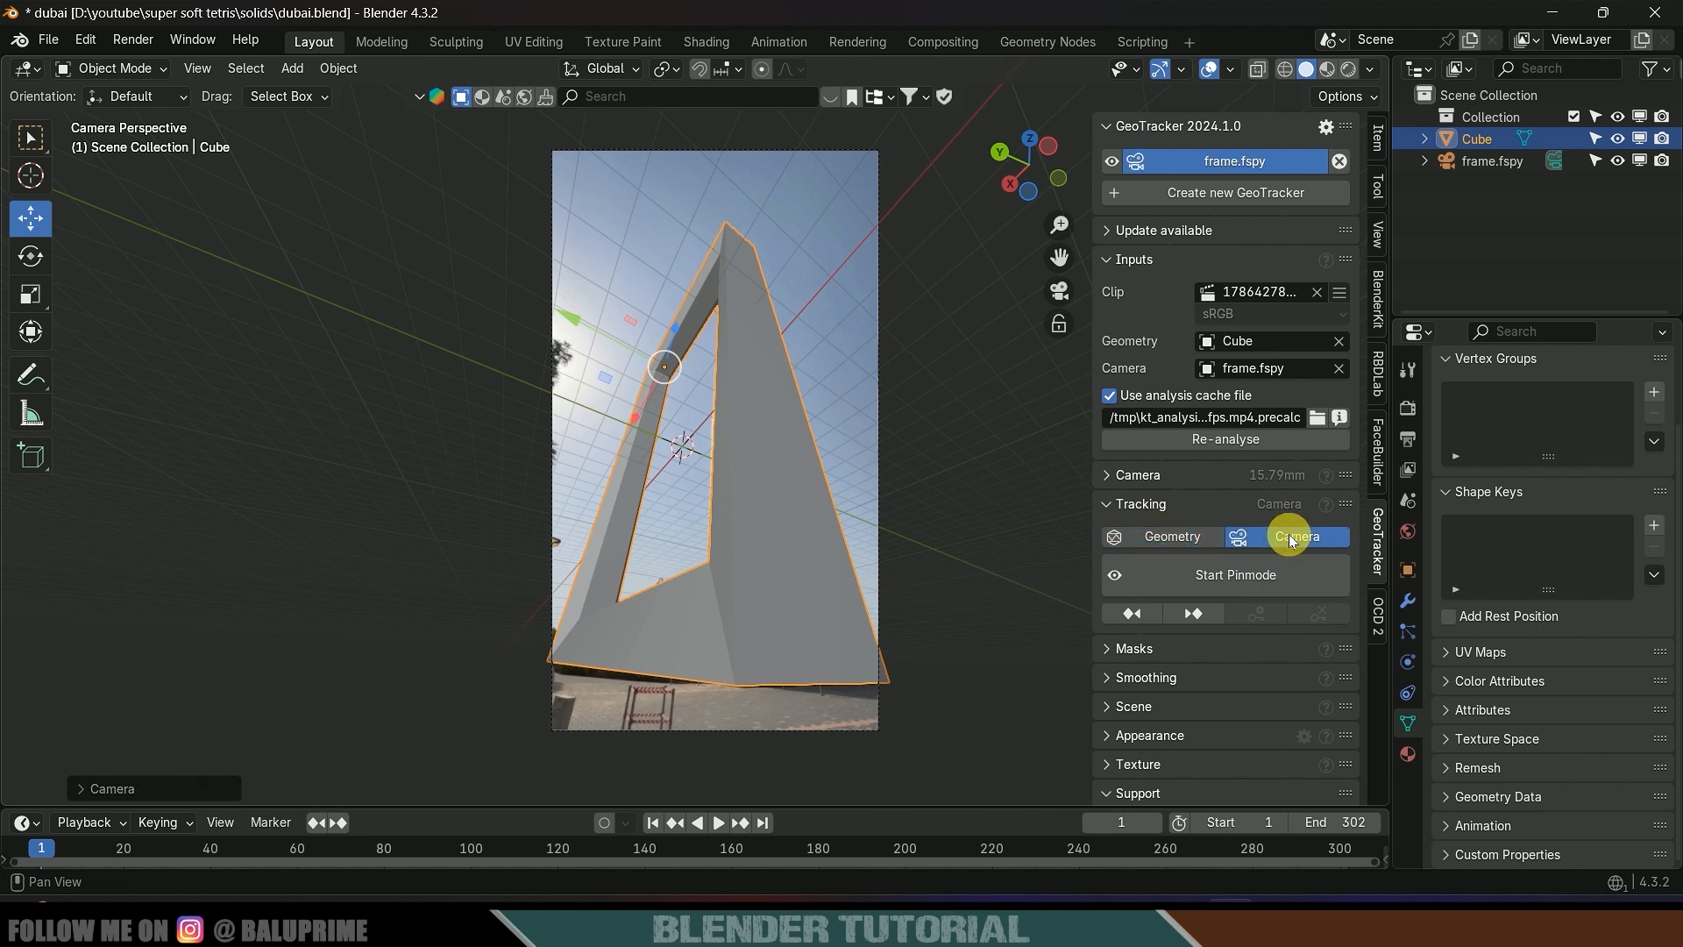
click(1235, 583)
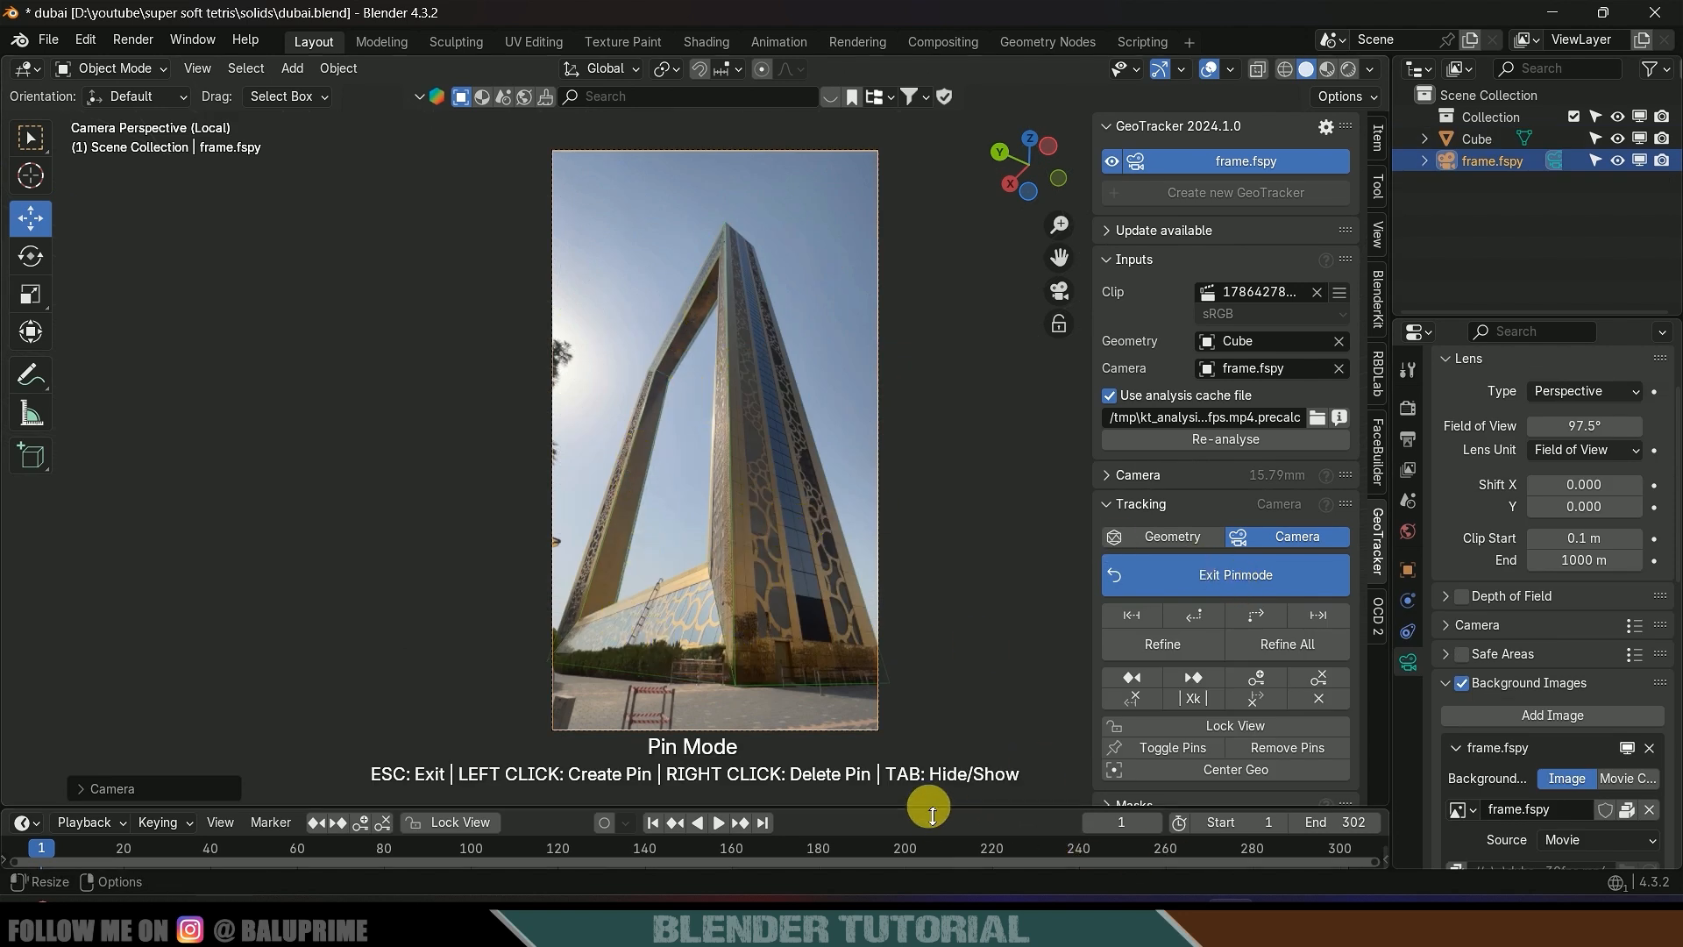
drag(936, 807, 929, 768)
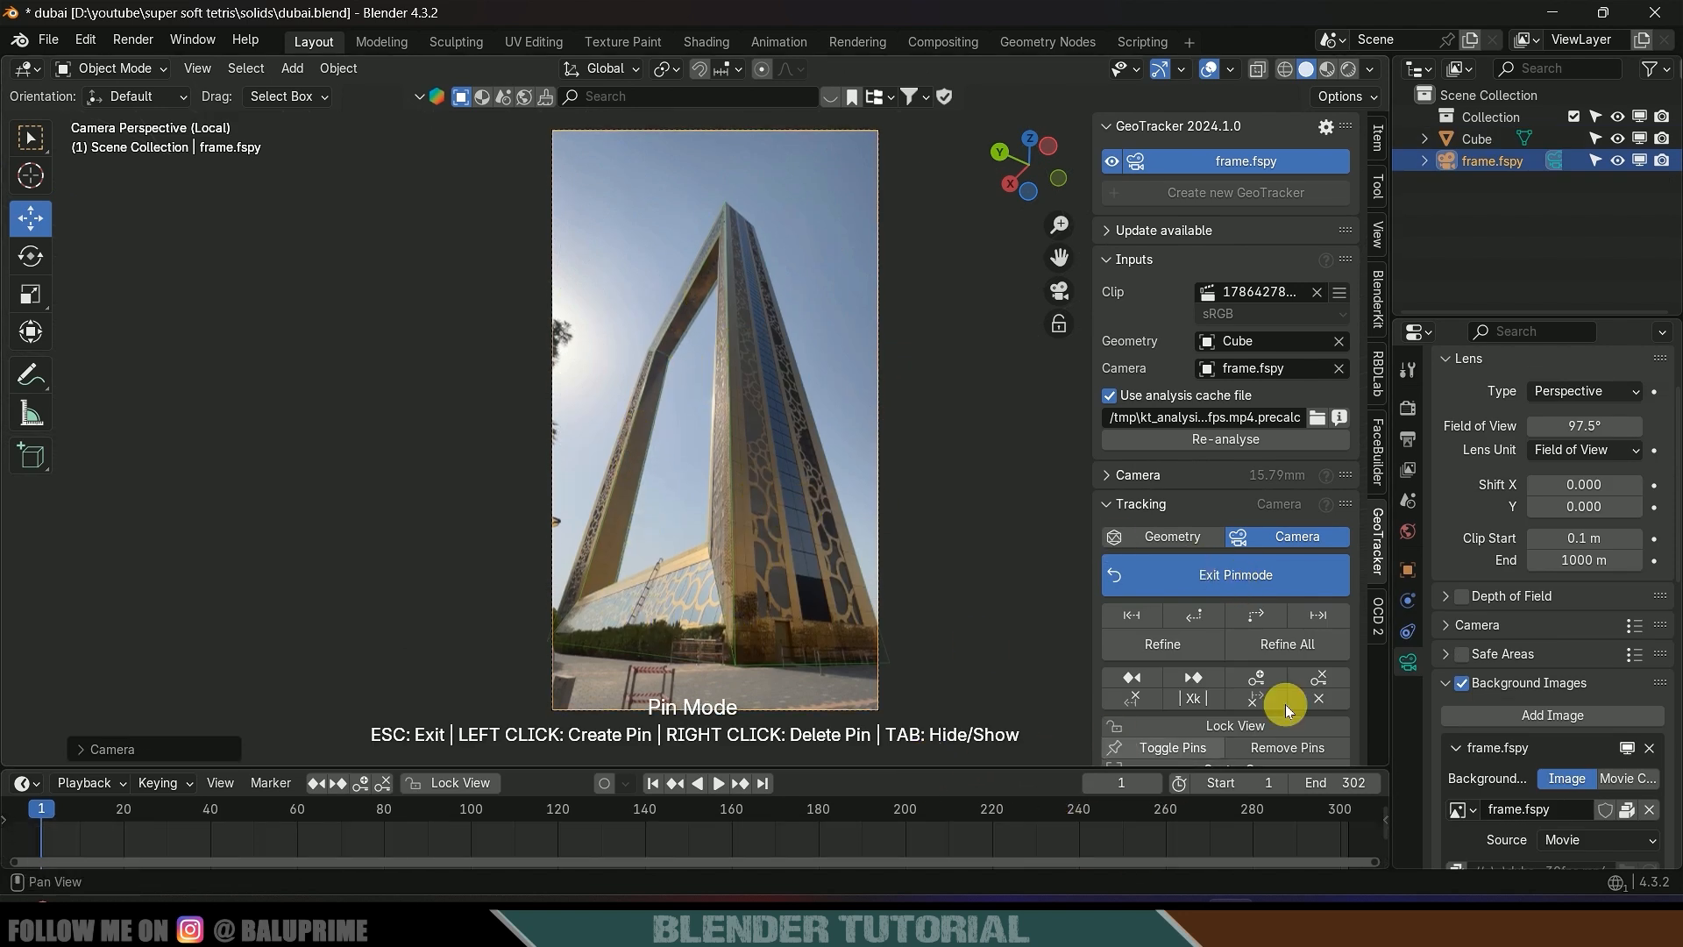
click(1258, 618)
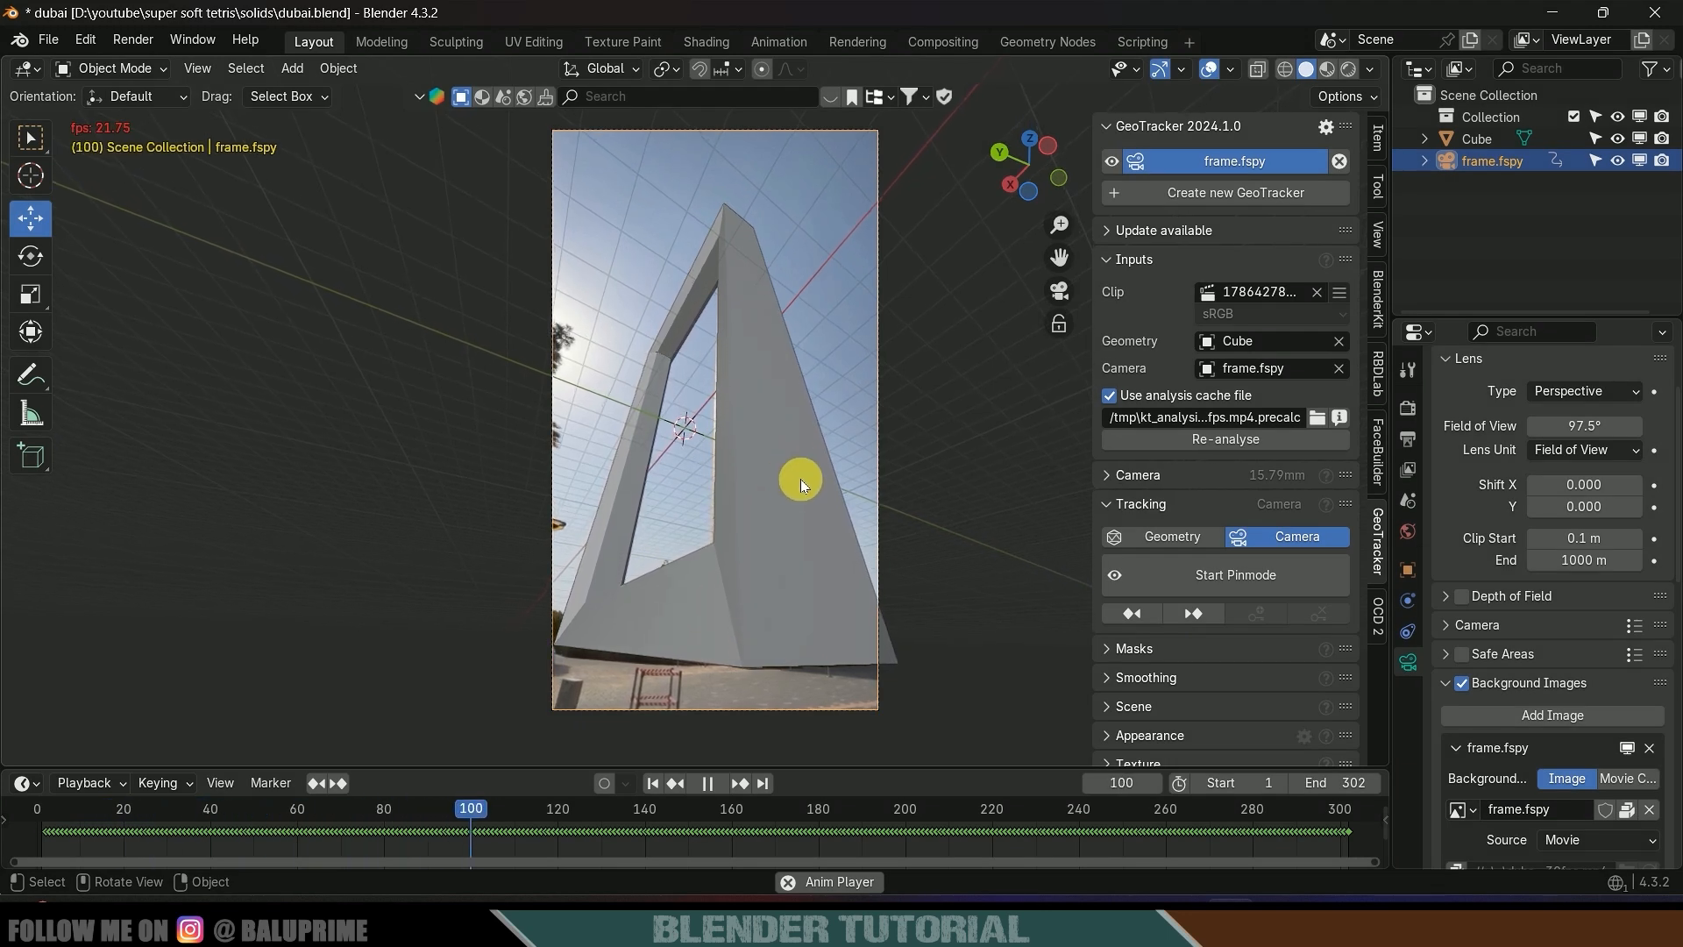
key(space)
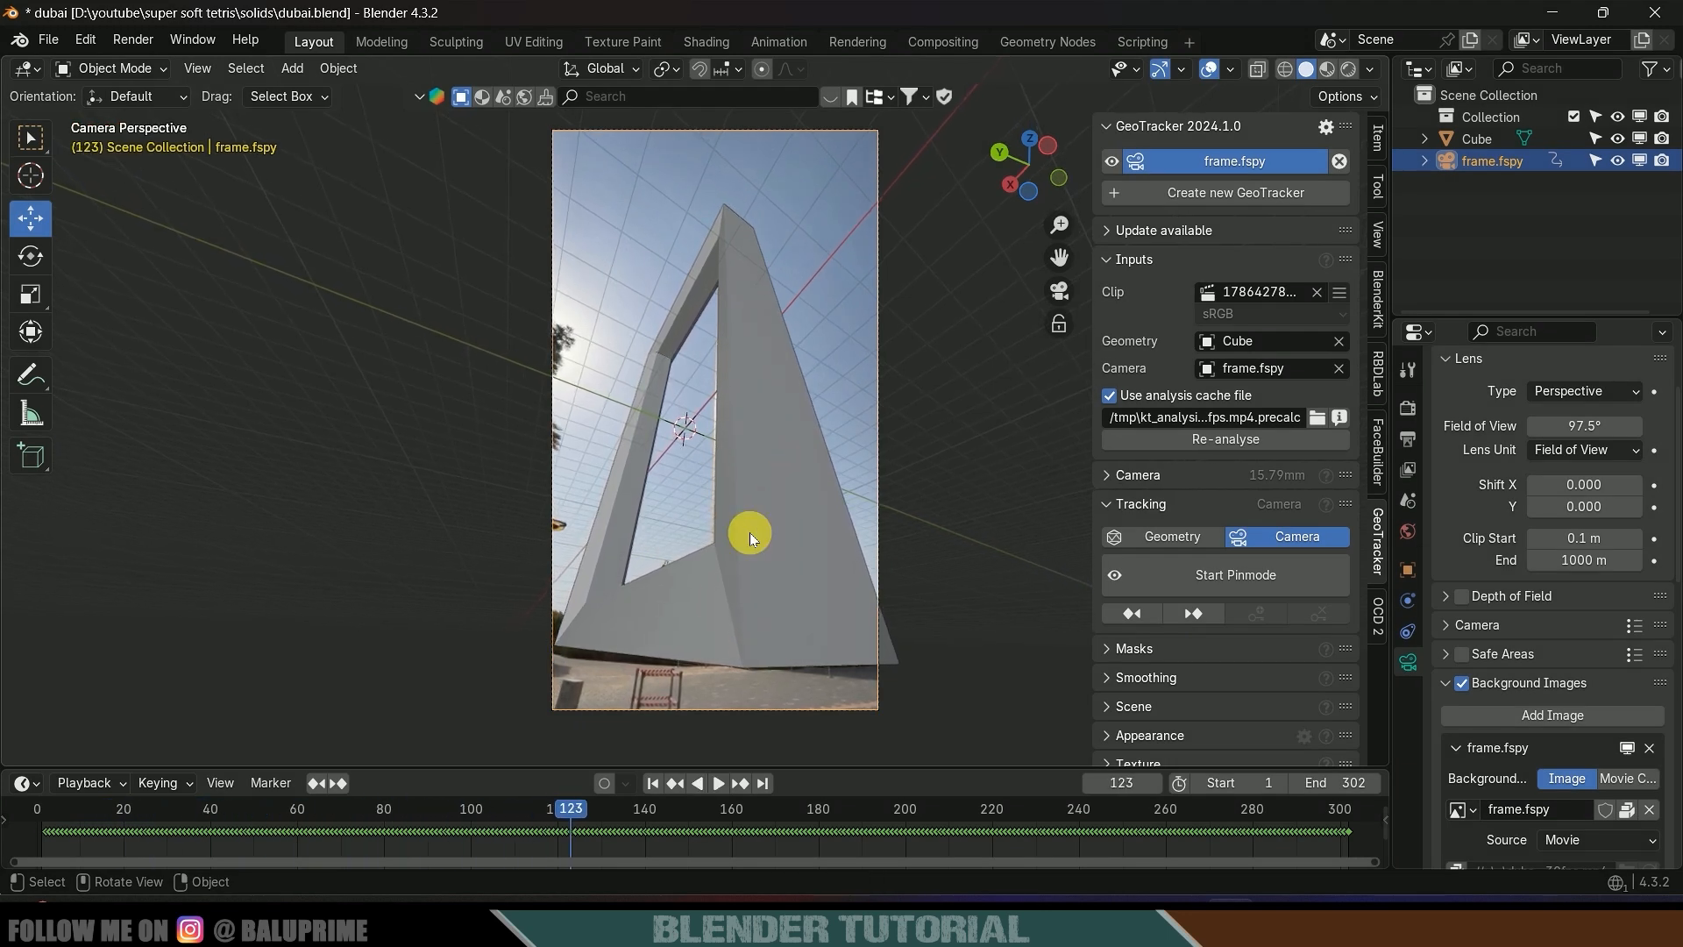
click(659, 782)
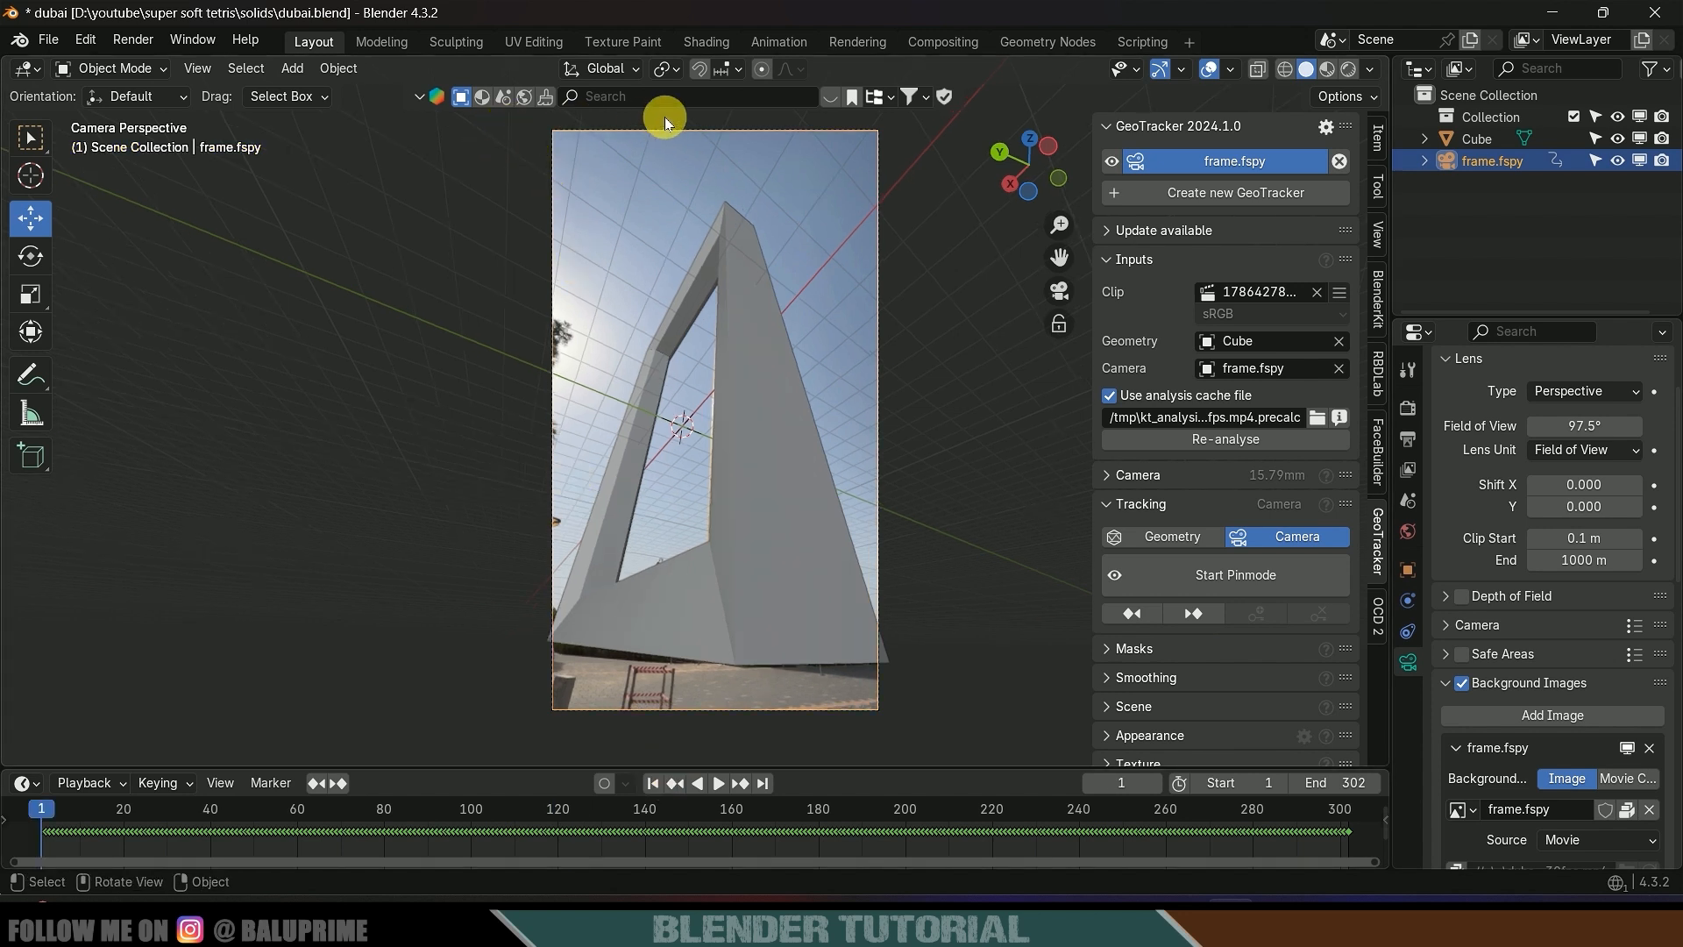
- Search the BlenderKit library for "t shirt on hanger" and preview the first T-shirt models
click(627, 103)
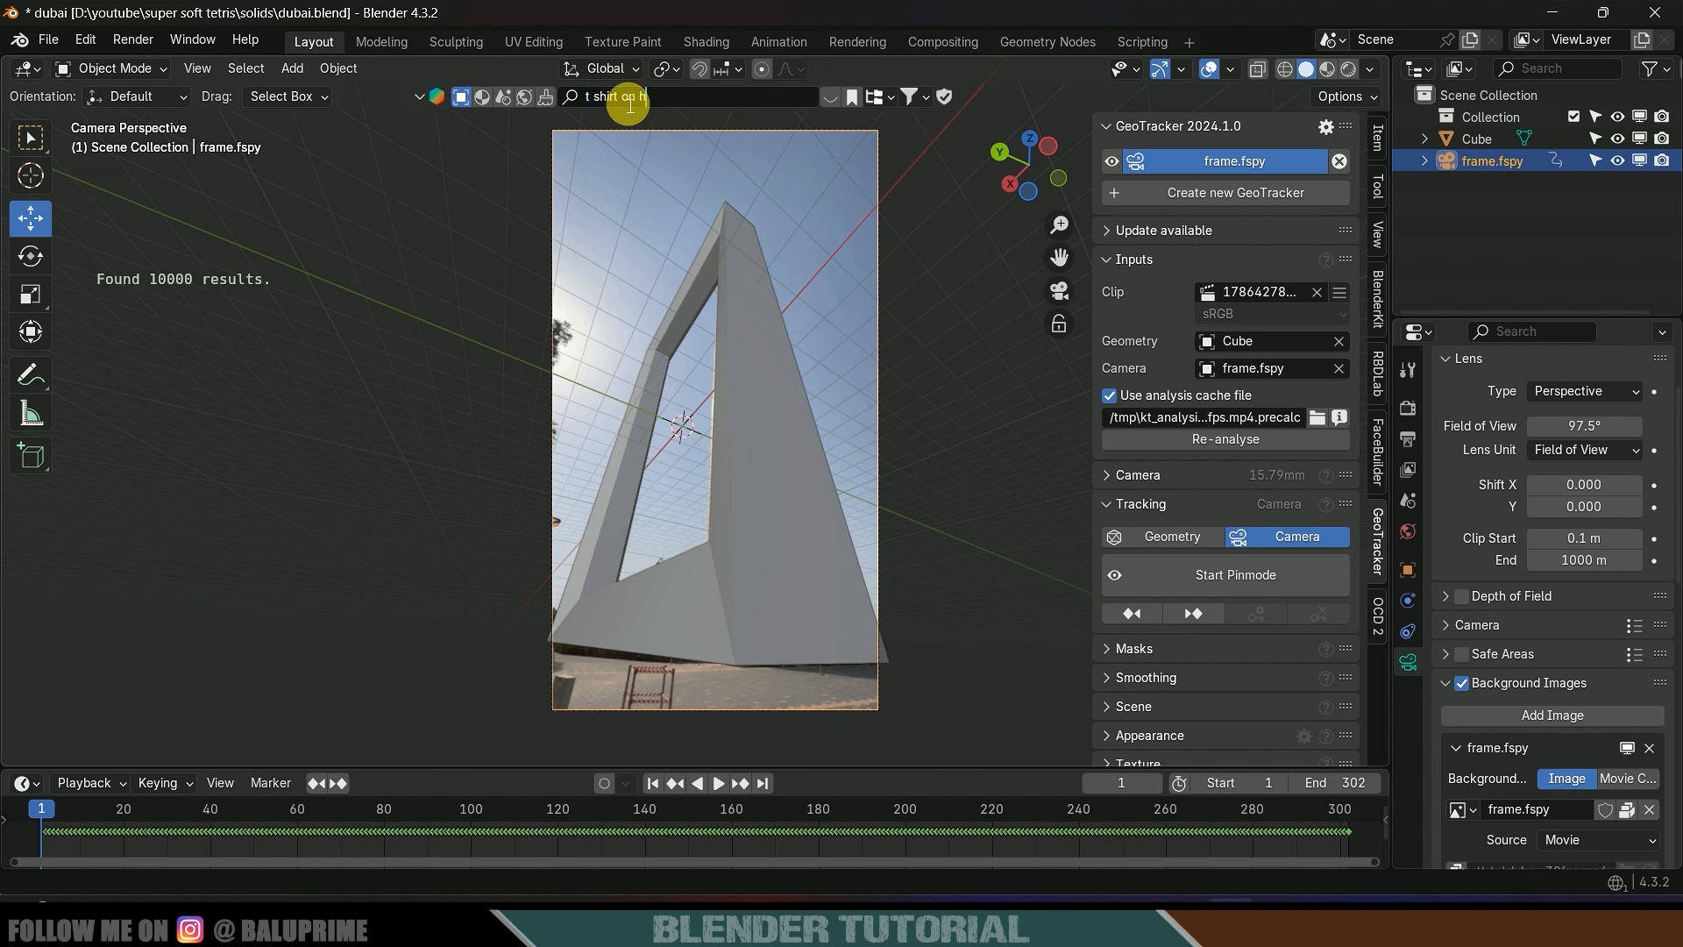
text(t shirt on hanger)
key(Return)
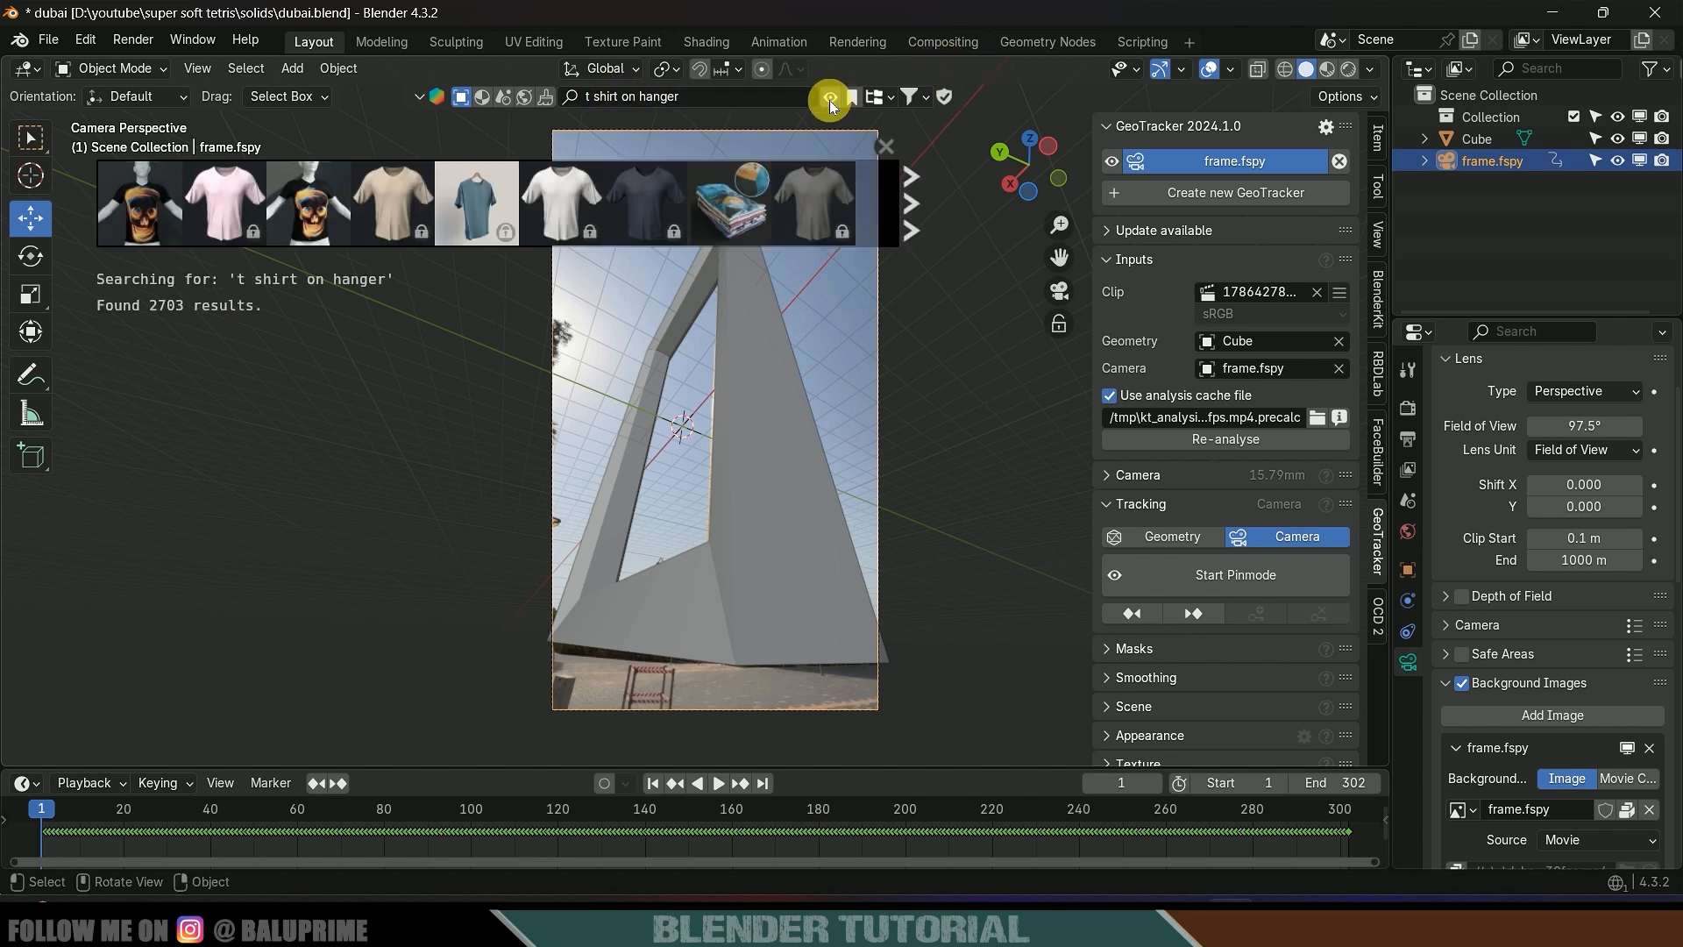
mouse_move(532, 222)
mouse_move(137, 233)
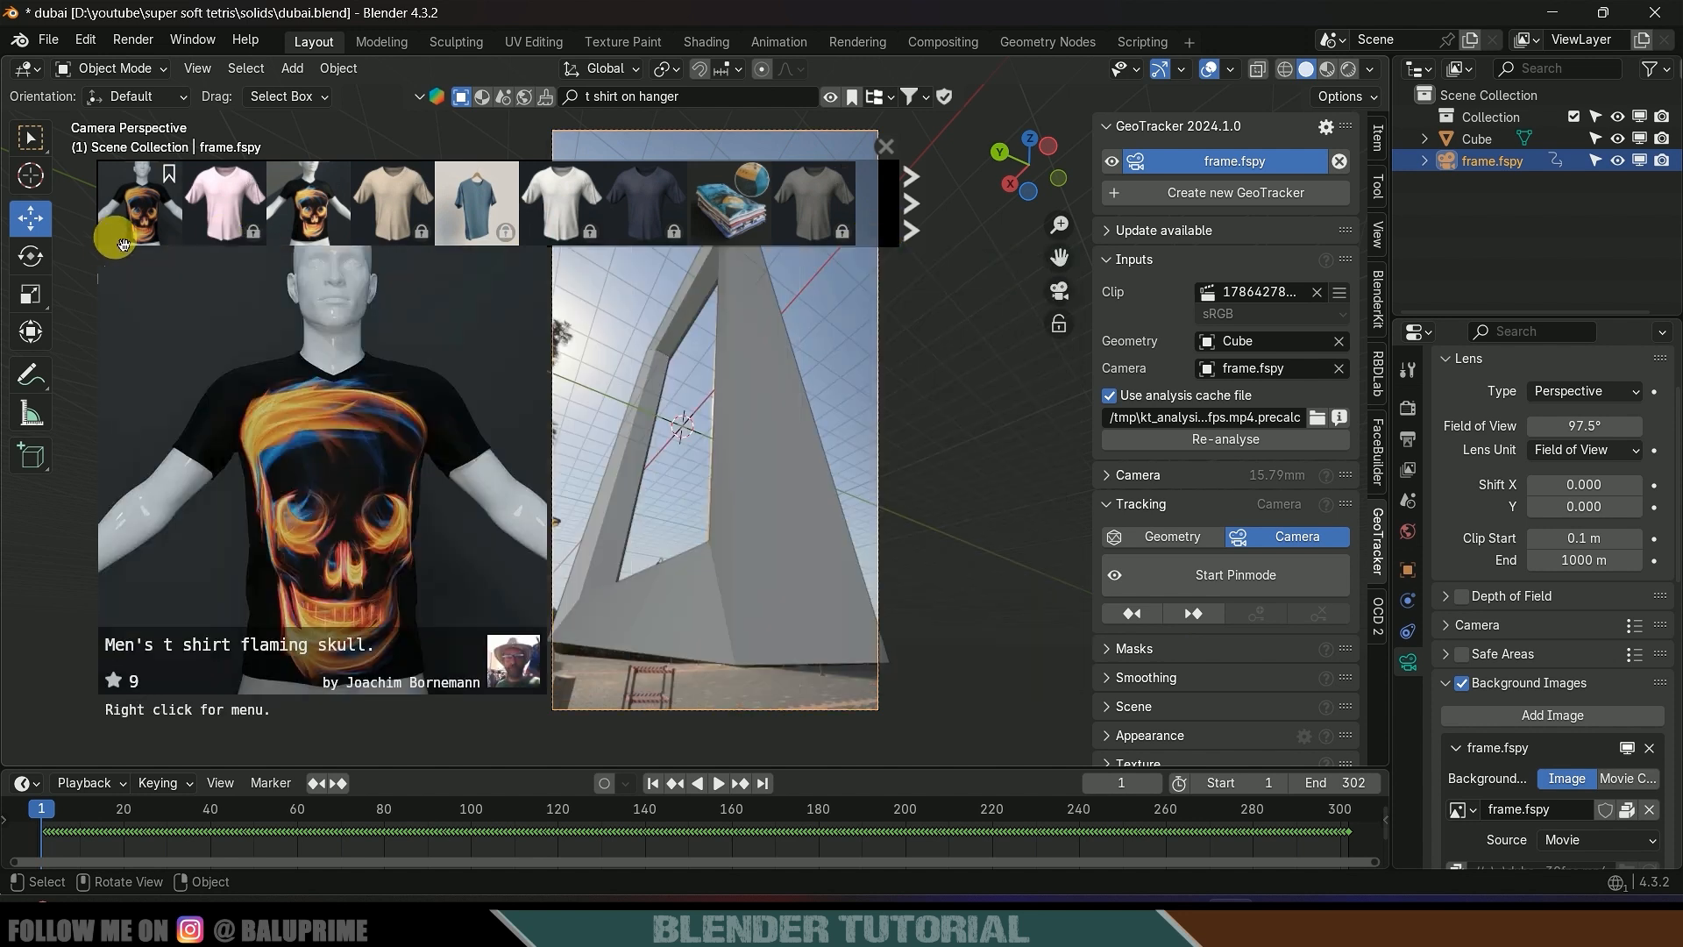
mouse_move(258, 244)
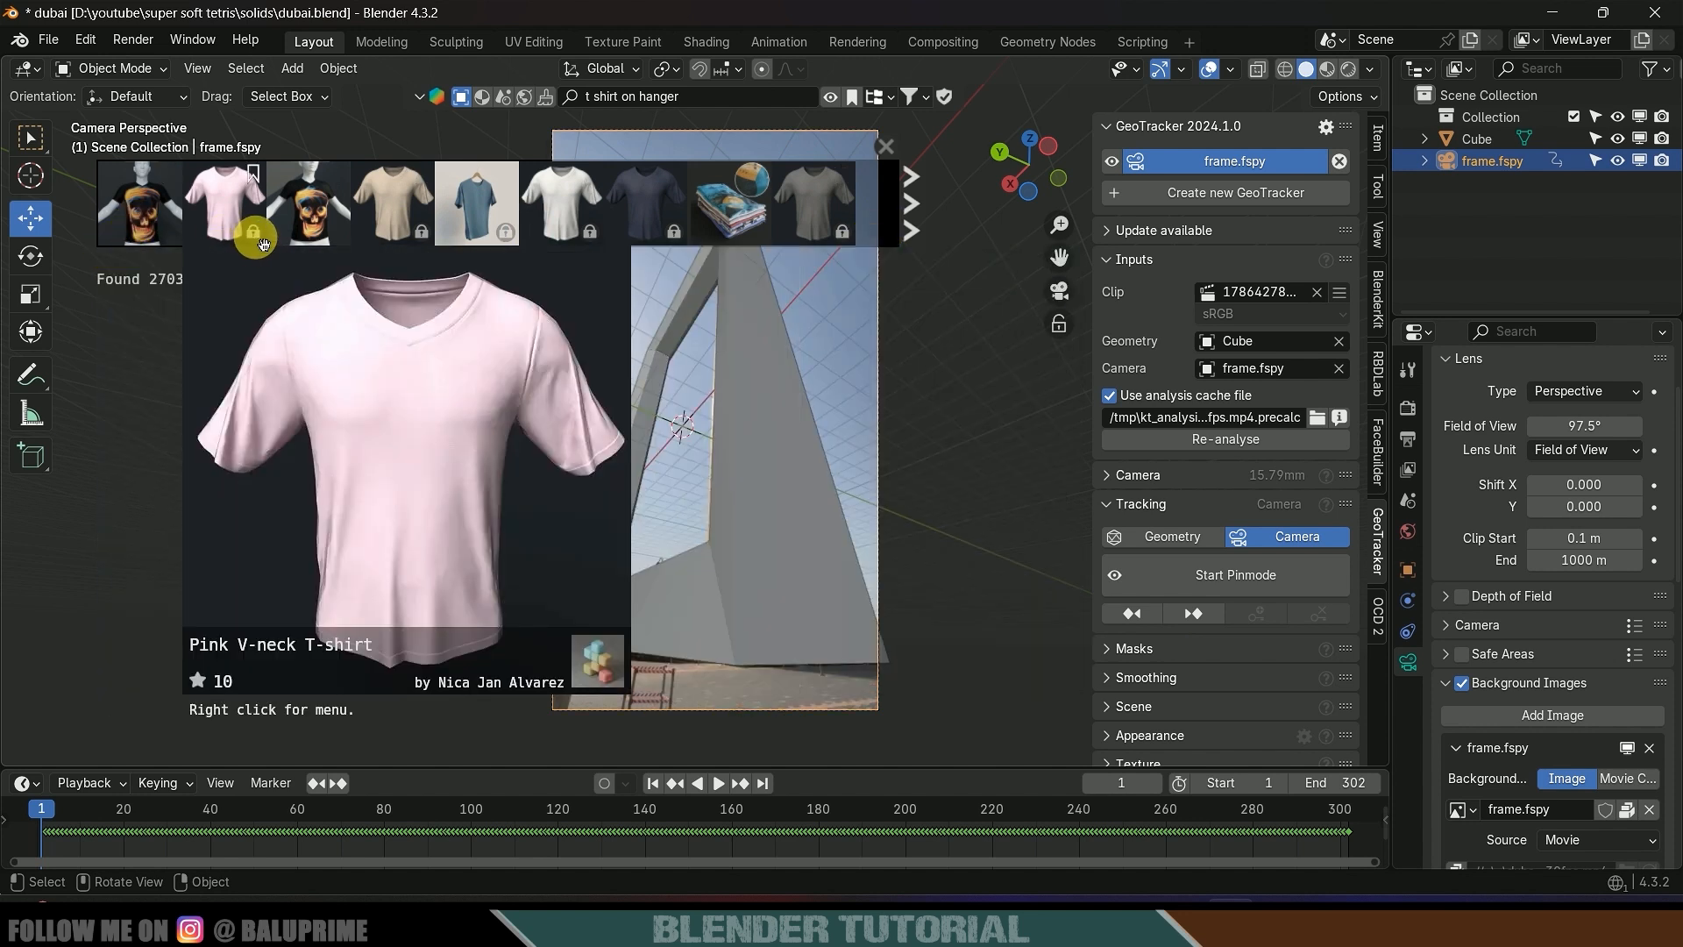
- Browse further through the asset results and add the Legend of Zelda T-shirt to the scene inside the frame
click(909, 213)
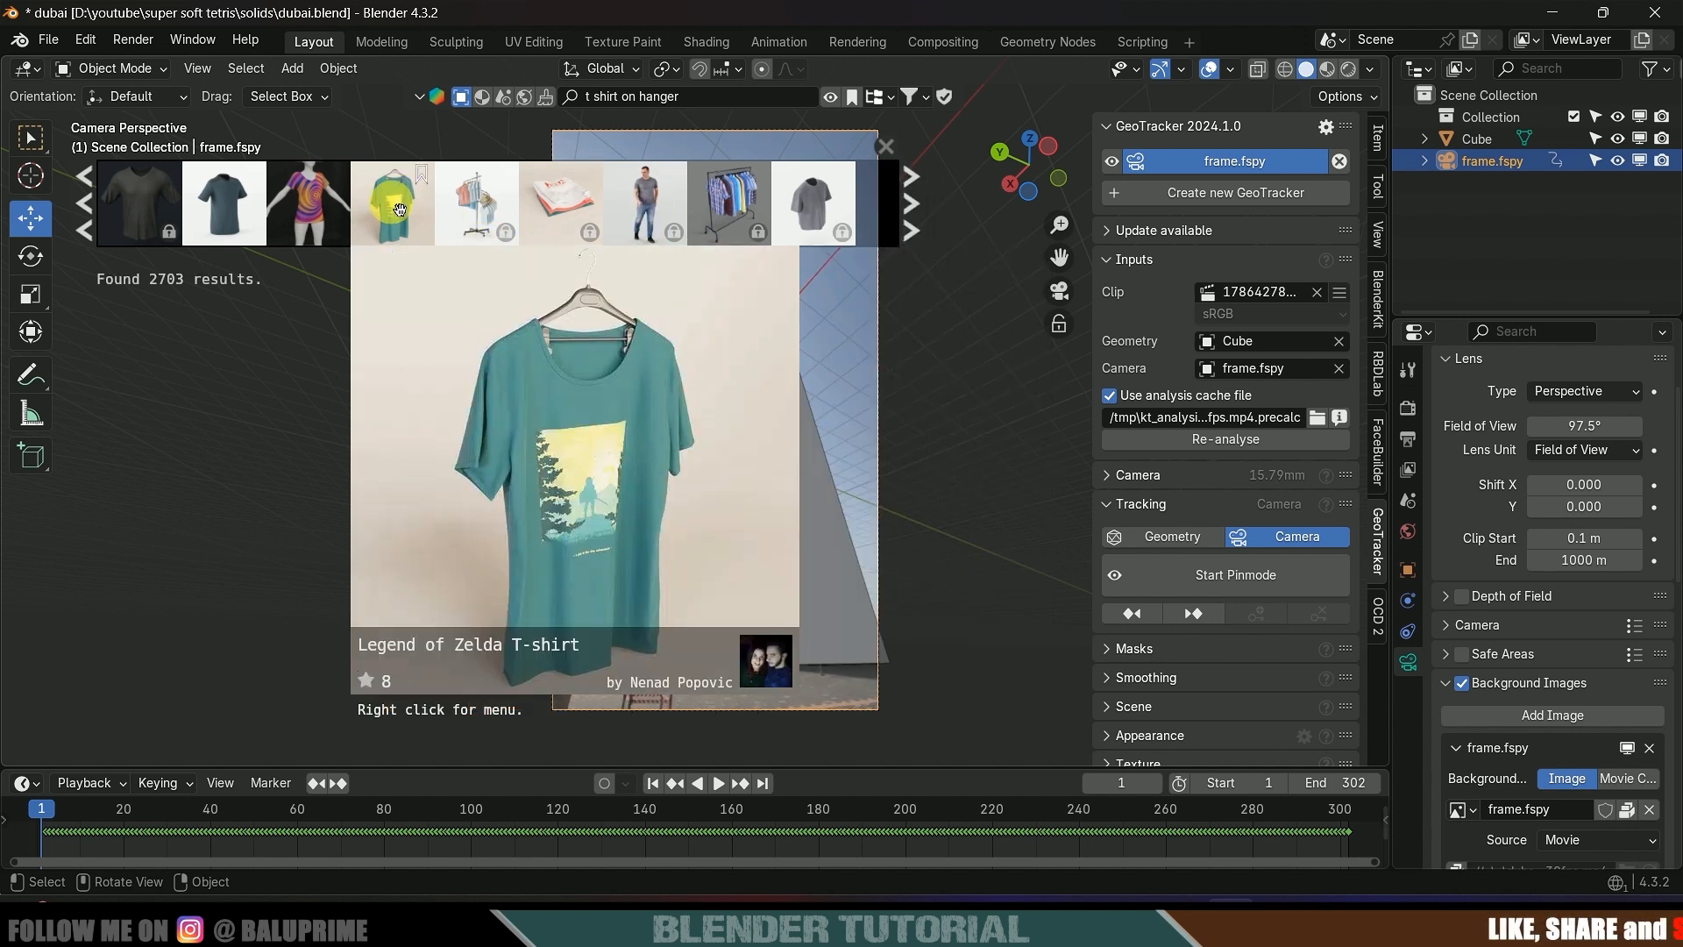
mouse_move(389, 215)
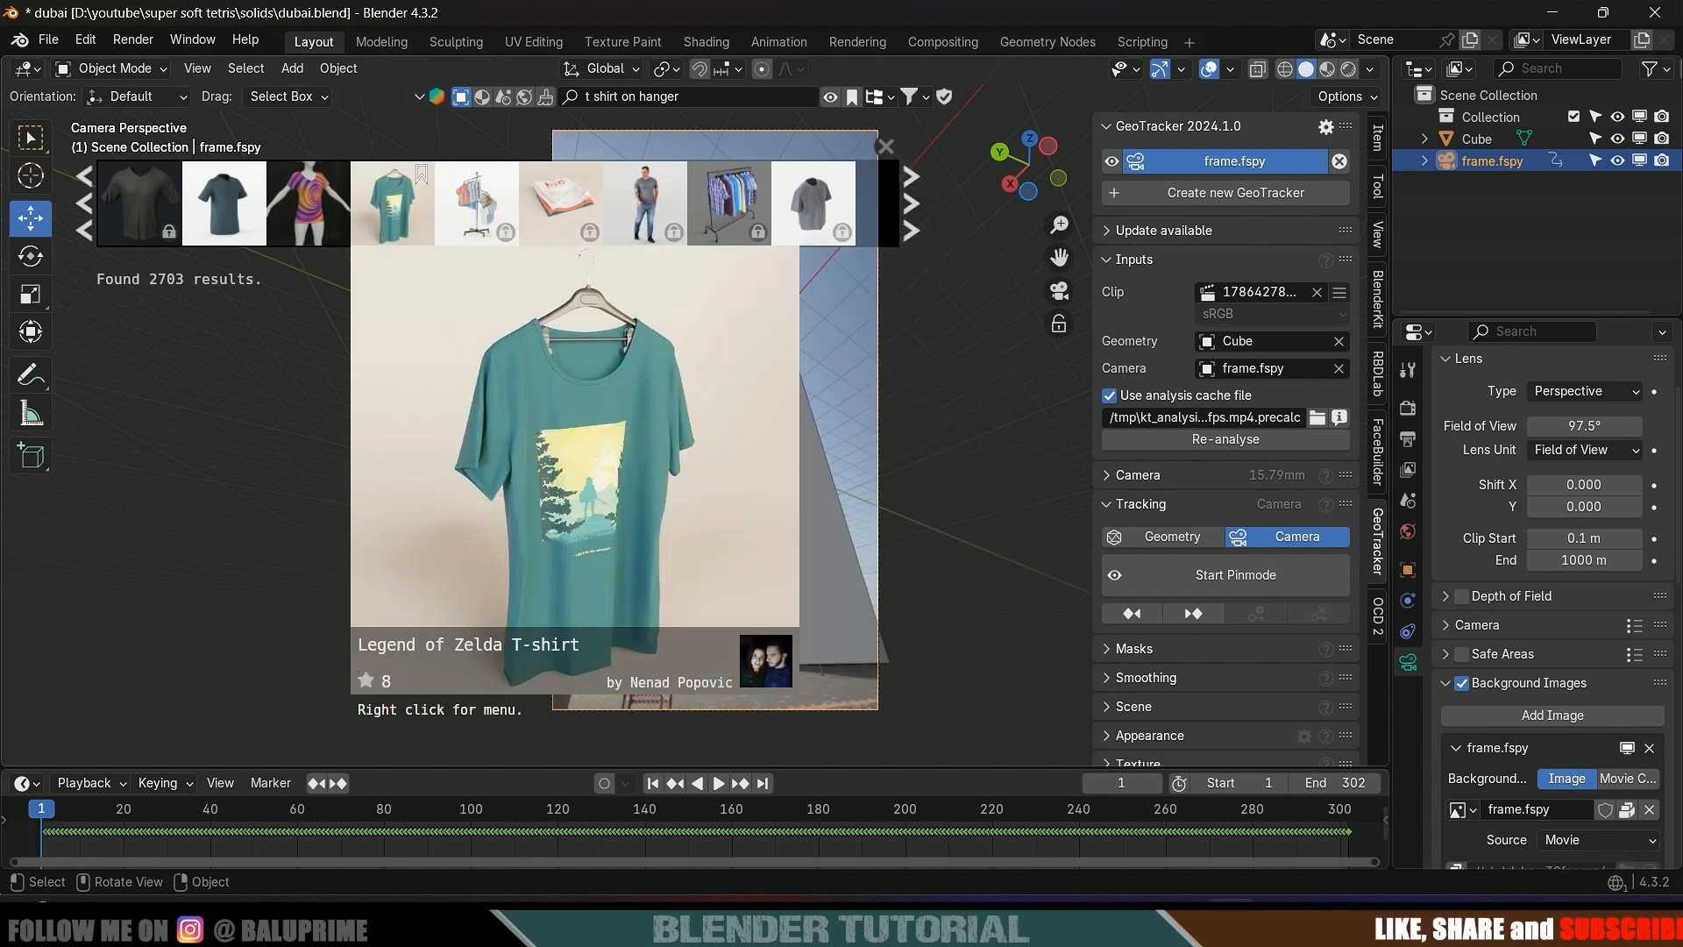
drag(389, 214, 724, 386)
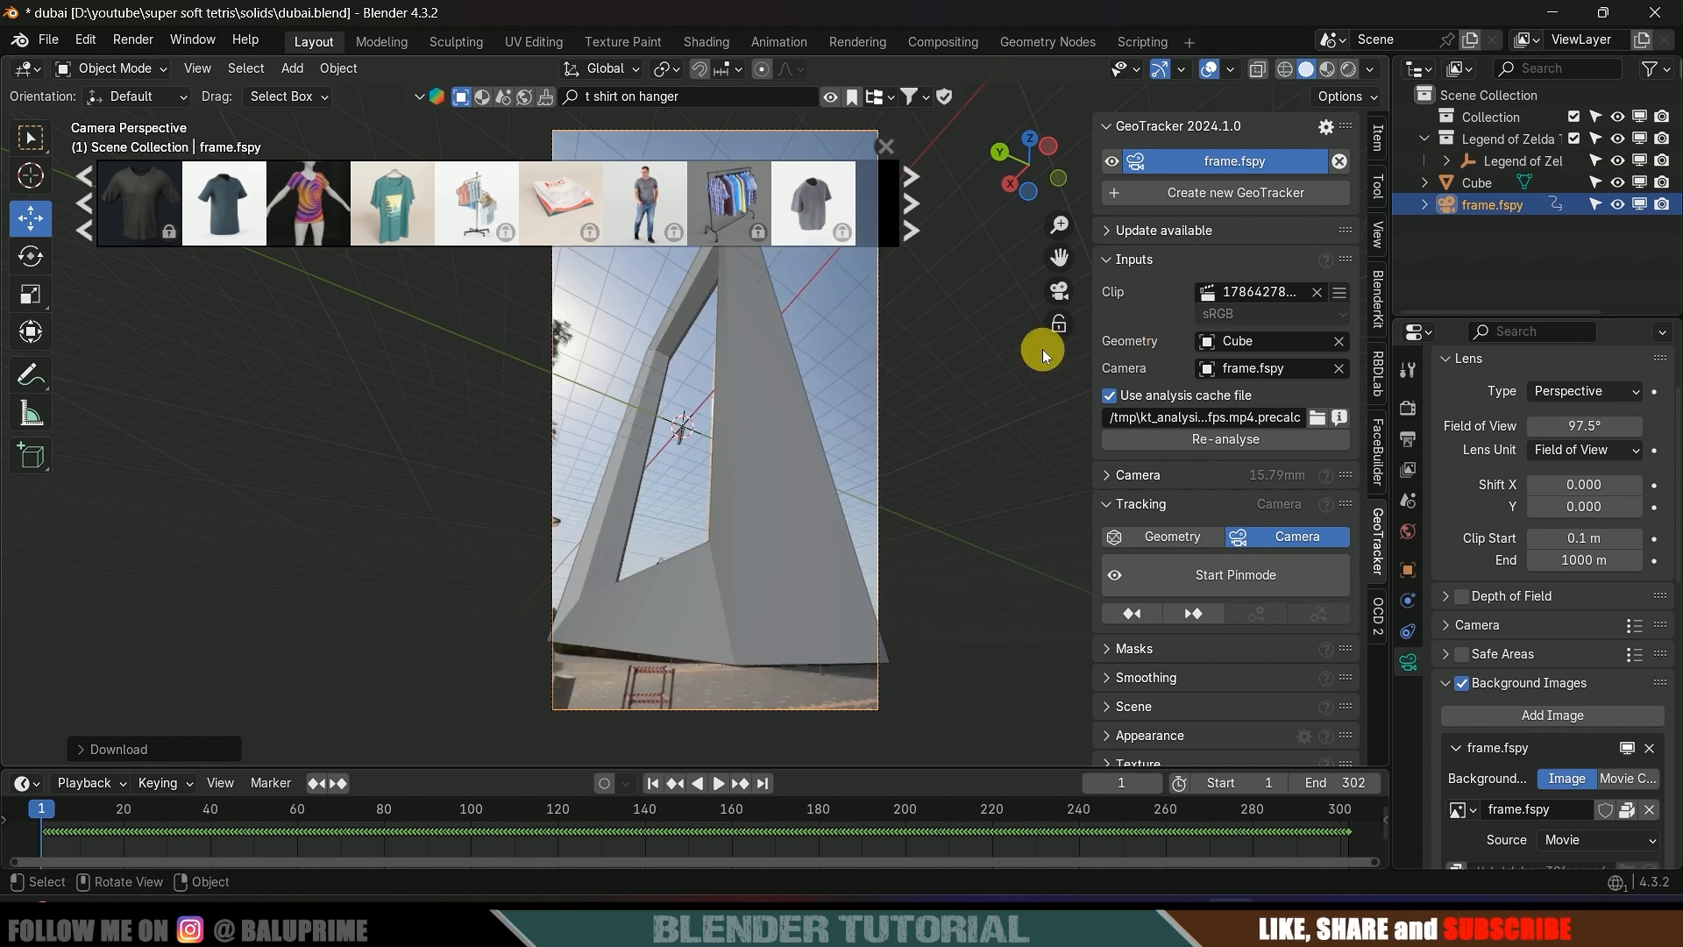
- Select the imported T-shirt mesh, centre the view on it, and hide the asset results and the viewport sidebar
middle_drag(697, 456, 372, 346)
click(404, 145)
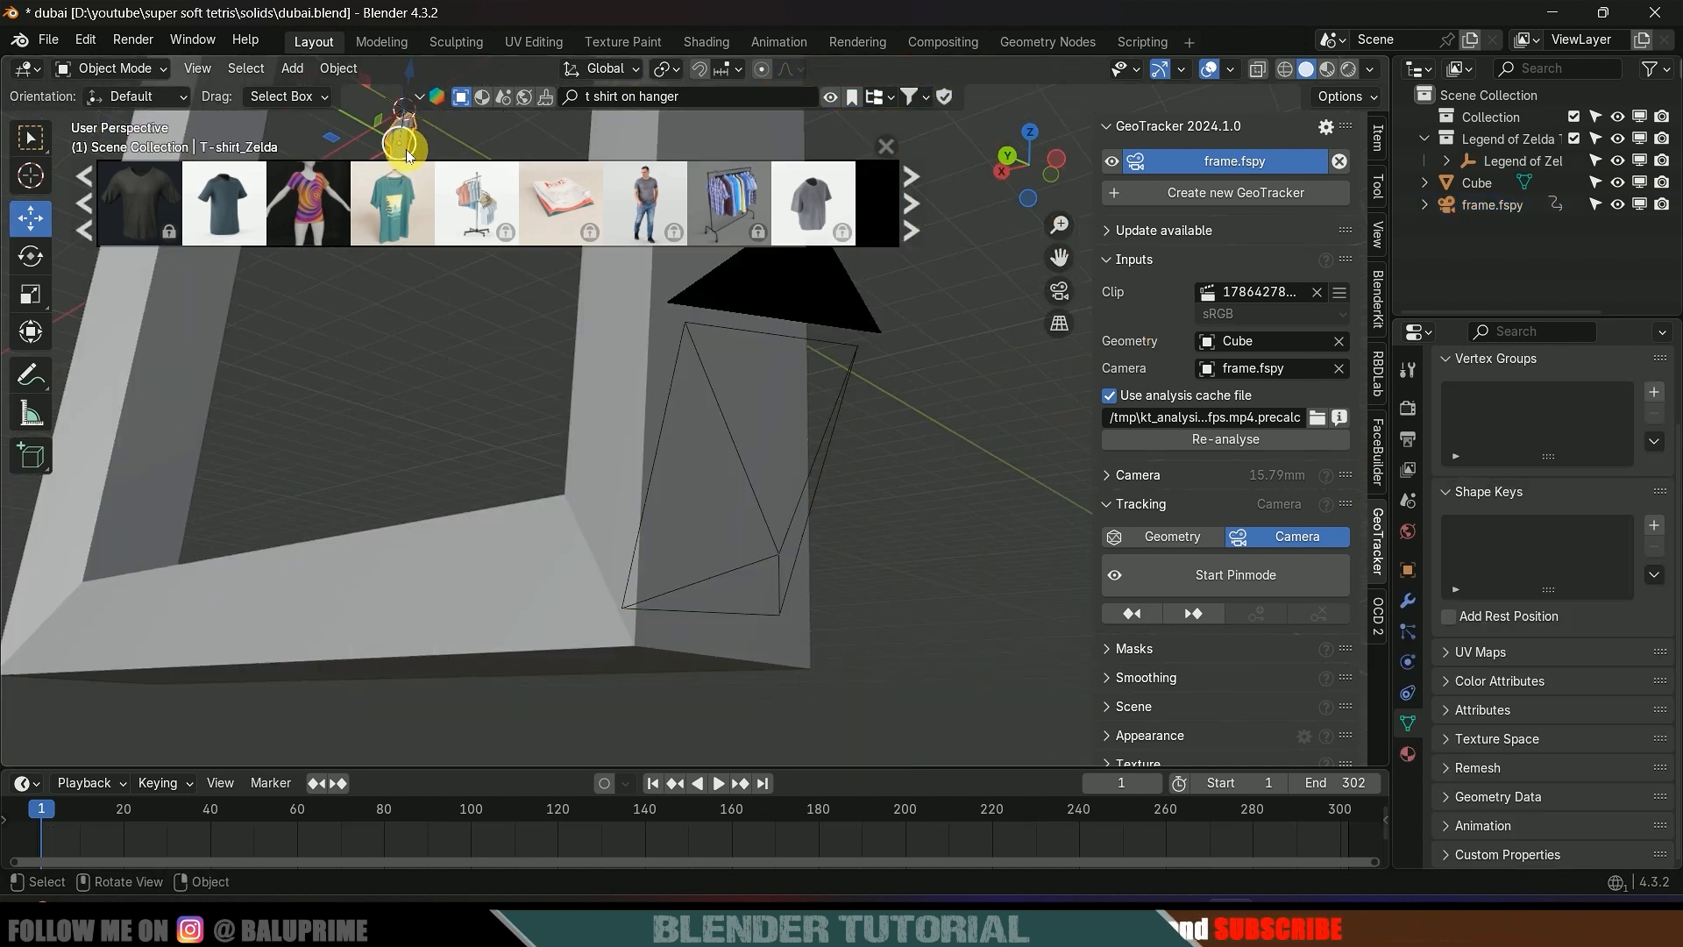
key(KP_Decimal)
middle_drag(406, 254, 750, 359)
click(884, 144)
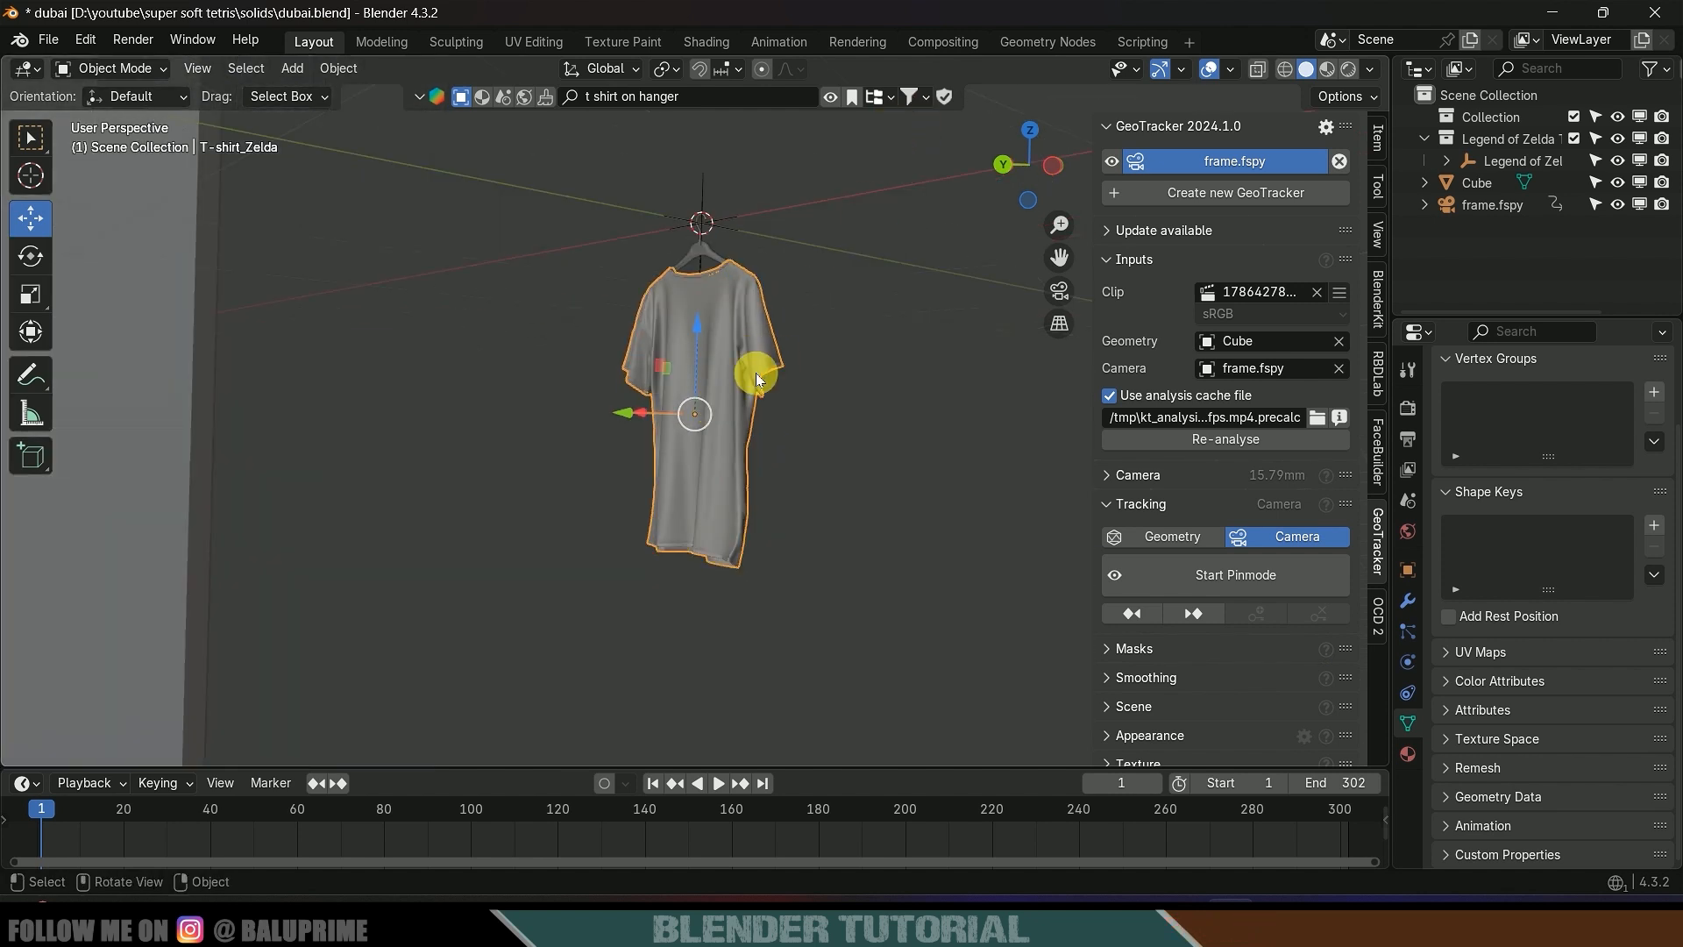
key(n)
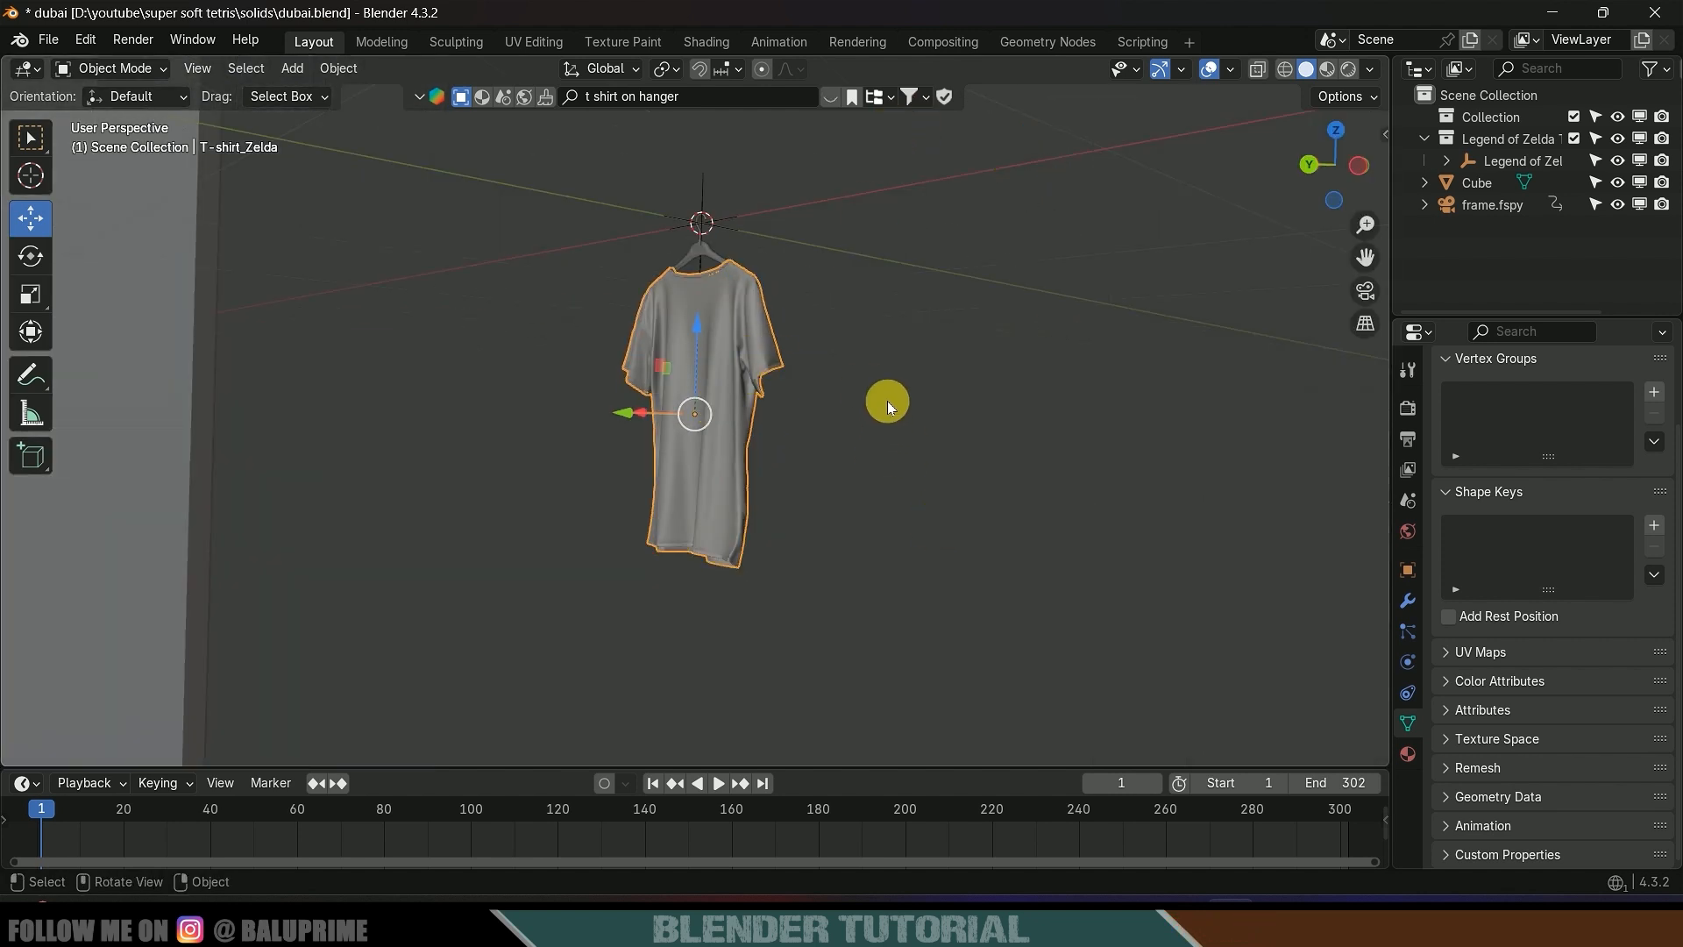
- Scale the T-shirt's parent empty up to about 15.8 so the shirt suits the size of the frame model
middle_drag(887, 403, 885, 468)
click(703, 244)
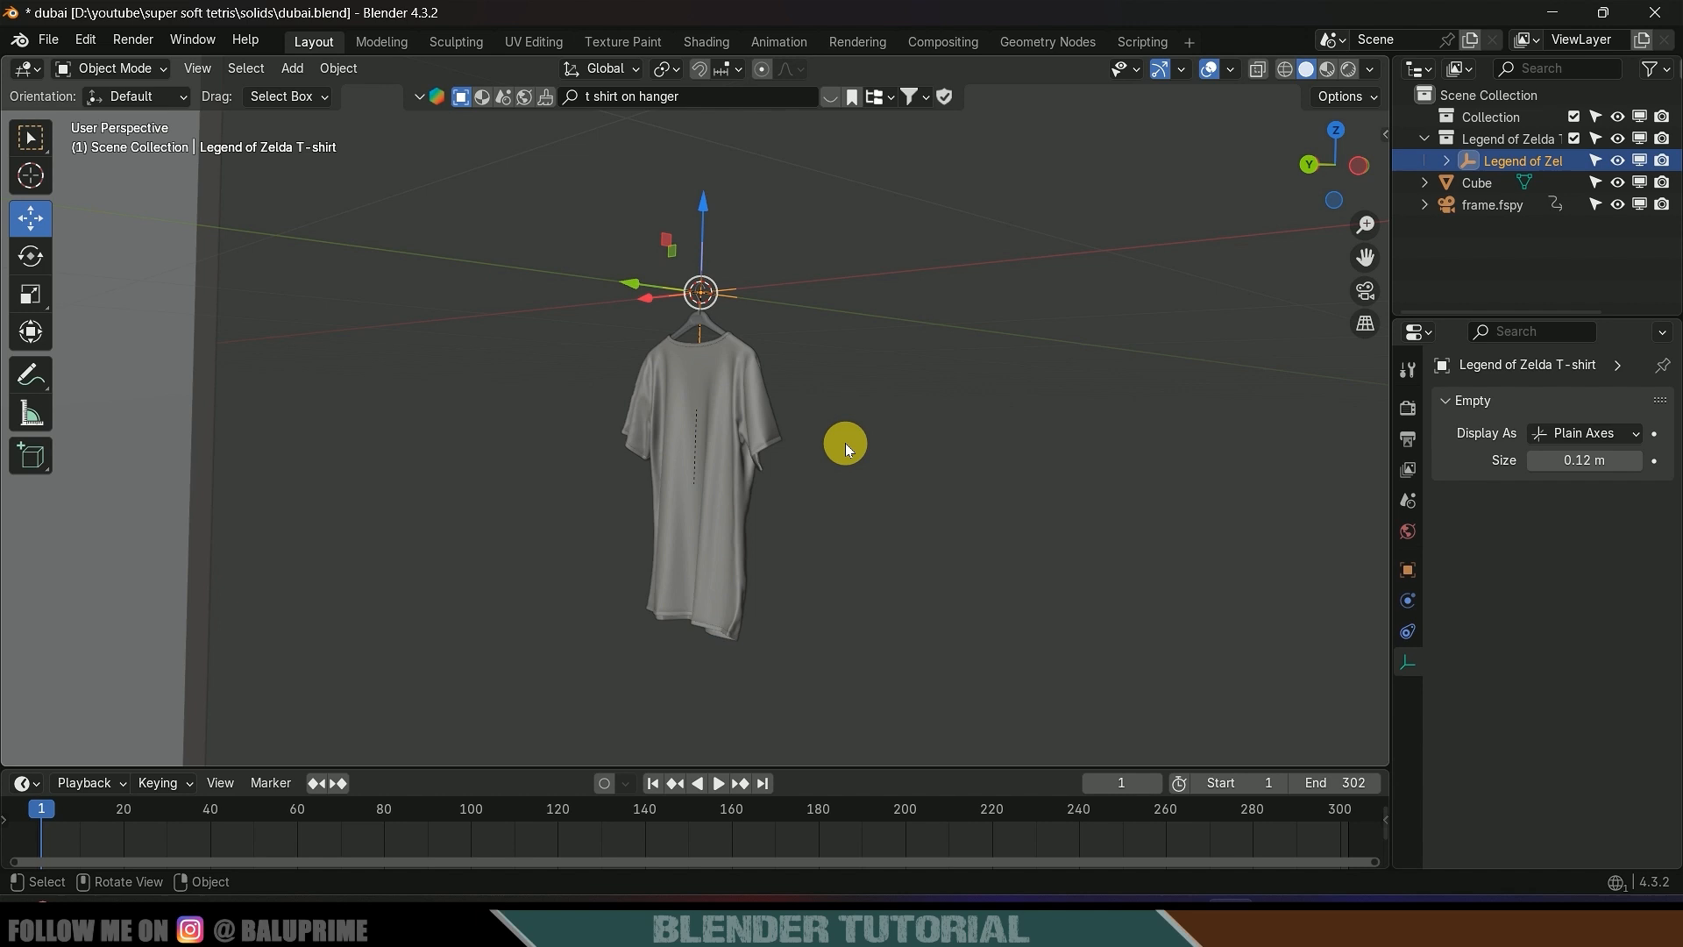
key(s)
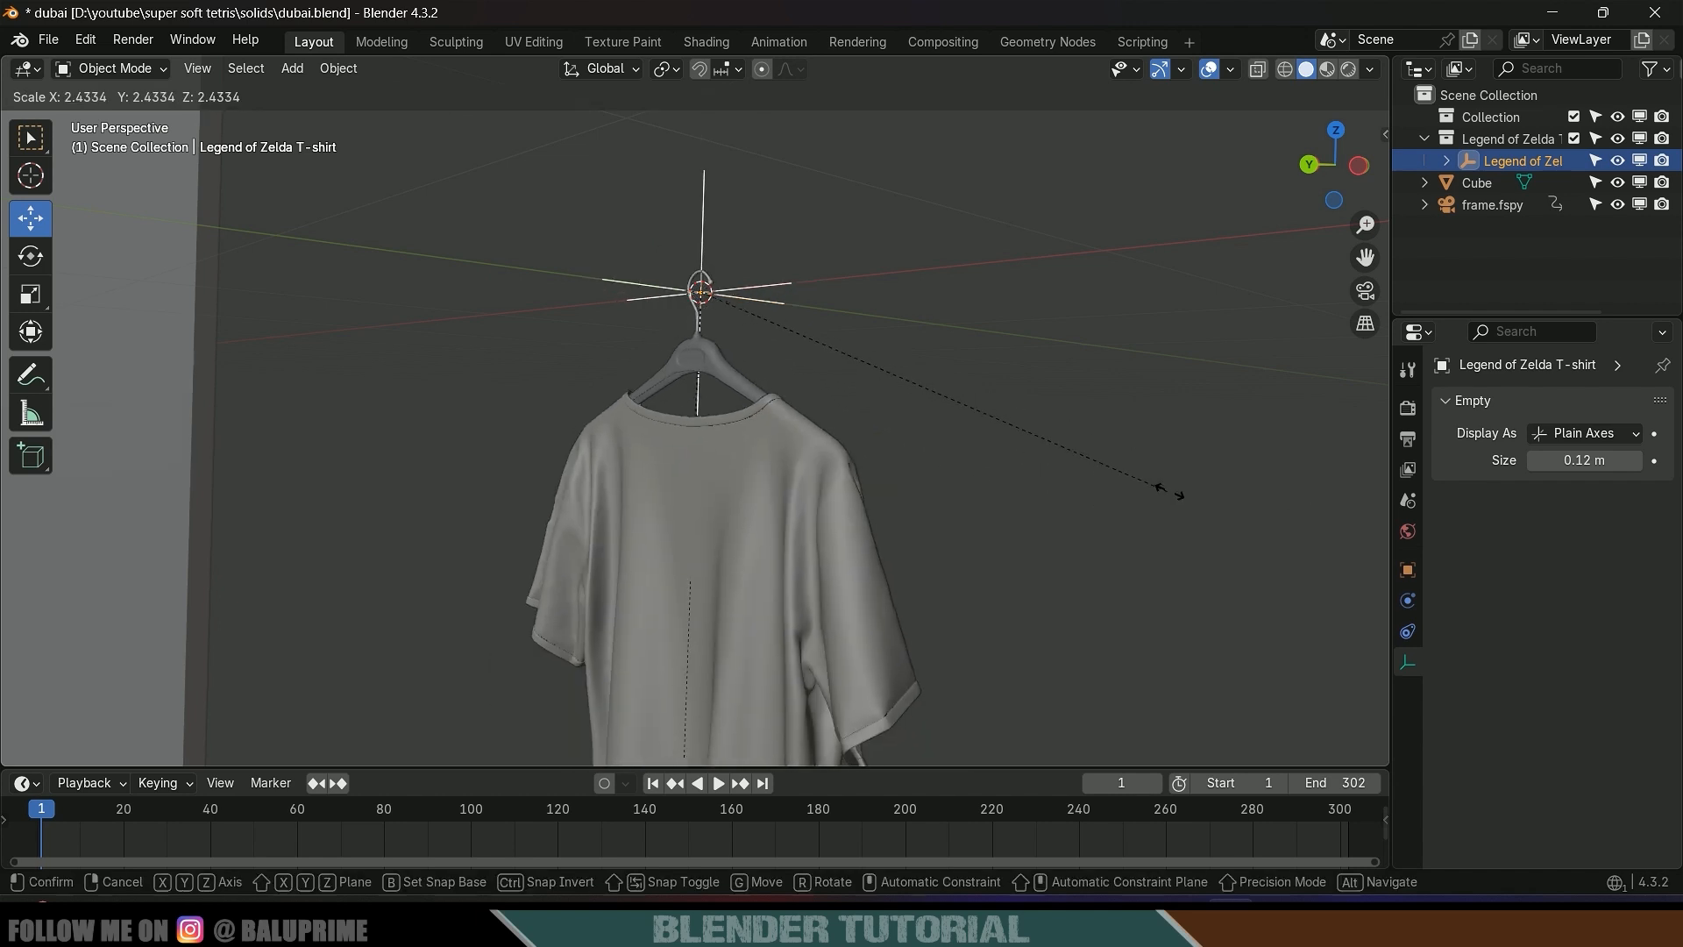
click(903, 444)
scroll(864, 451, down, 6)
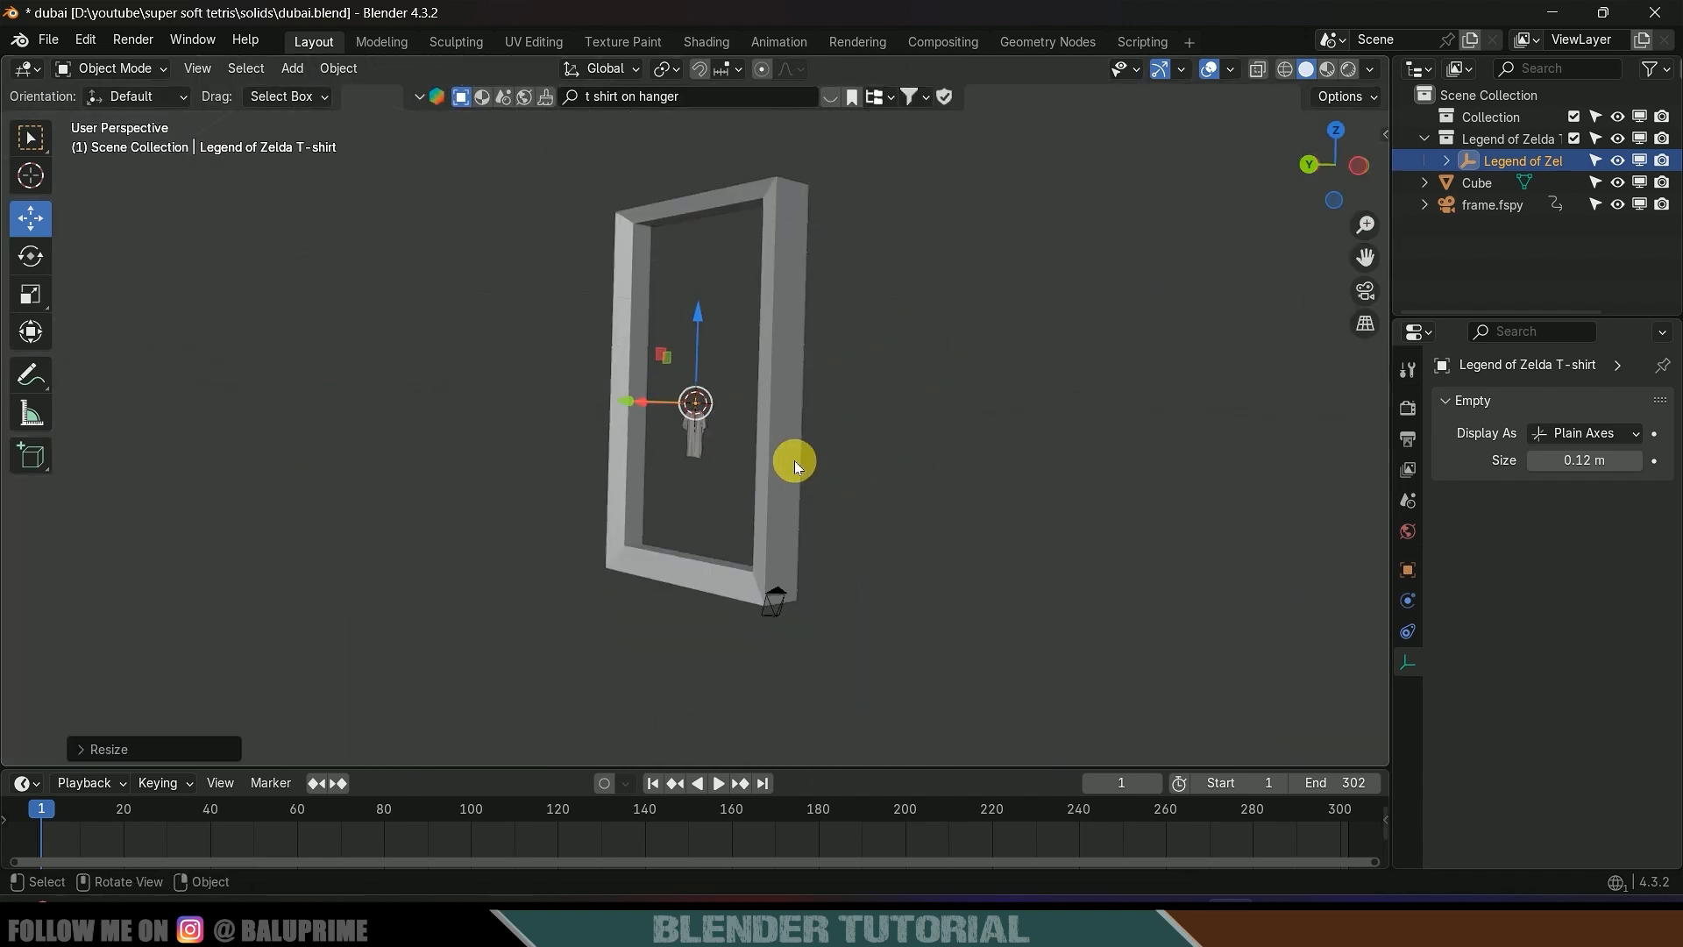
key(s)
click(1350, 579)
- Raise the T-shirt's parent empty along Z to about 7.3 m, level with the frame's top beam
drag(695, 316, 695, 123)
middle_drag(745, 303, 815, 351)
scroll(815, 351, up, 5)
- Rotate the T-shirt's parent empty to -86° about Z and fit it inside the frame at about 15.1 scale
click(1408, 569)
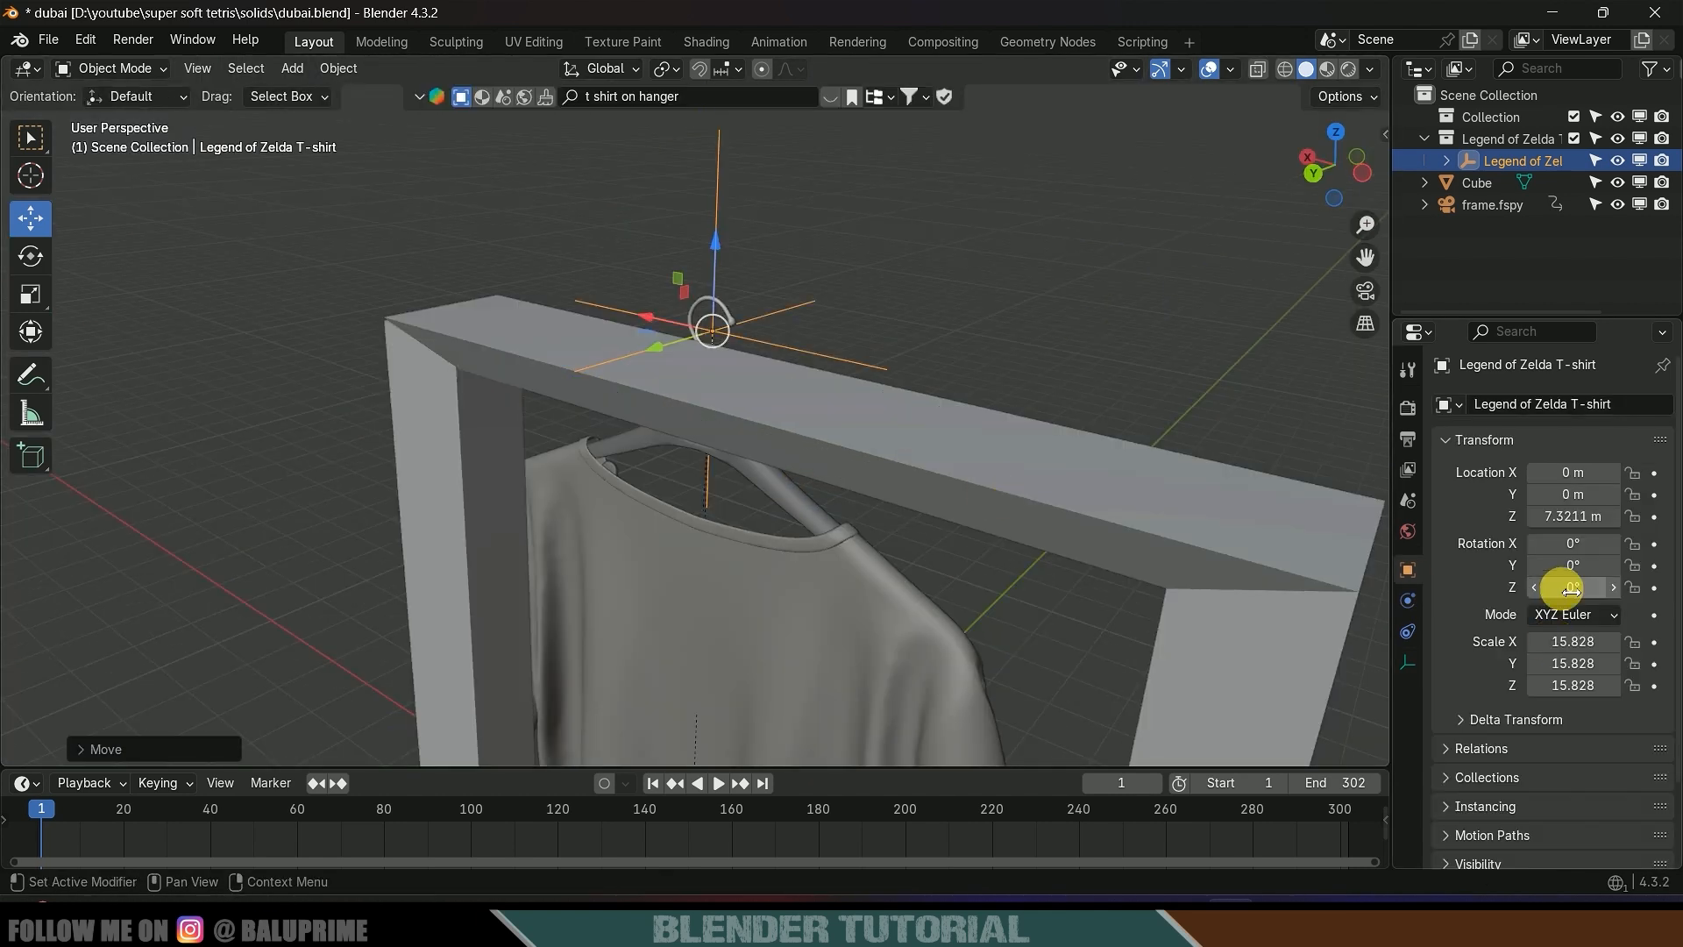
drag(1558, 588, 1530, 588)
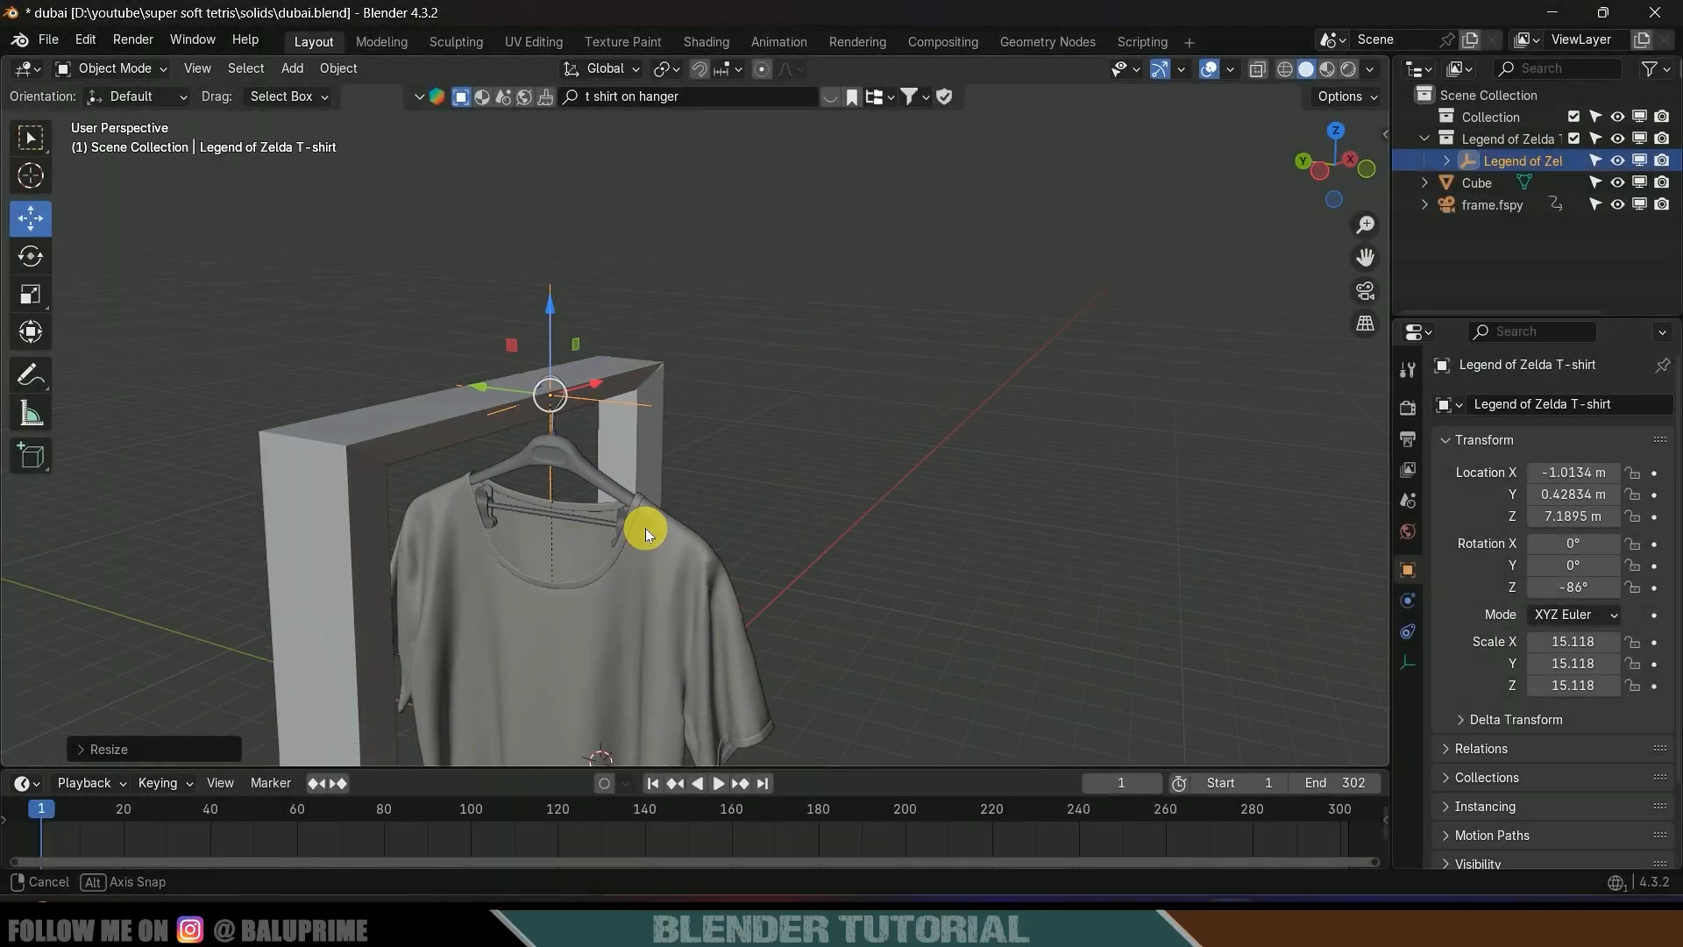
mouse_move(645, 529)
middle_down()
mouse_move(759, 497)
mouse_move(655, 561)
mouse_move(743, 570)
mouse_move(775, 472)
mouse_move(644, 513)
middle_up()
- Select the T-shirt mesh, examine its mesh density in wireframe shading, and return to solid shading
click(647, 518)
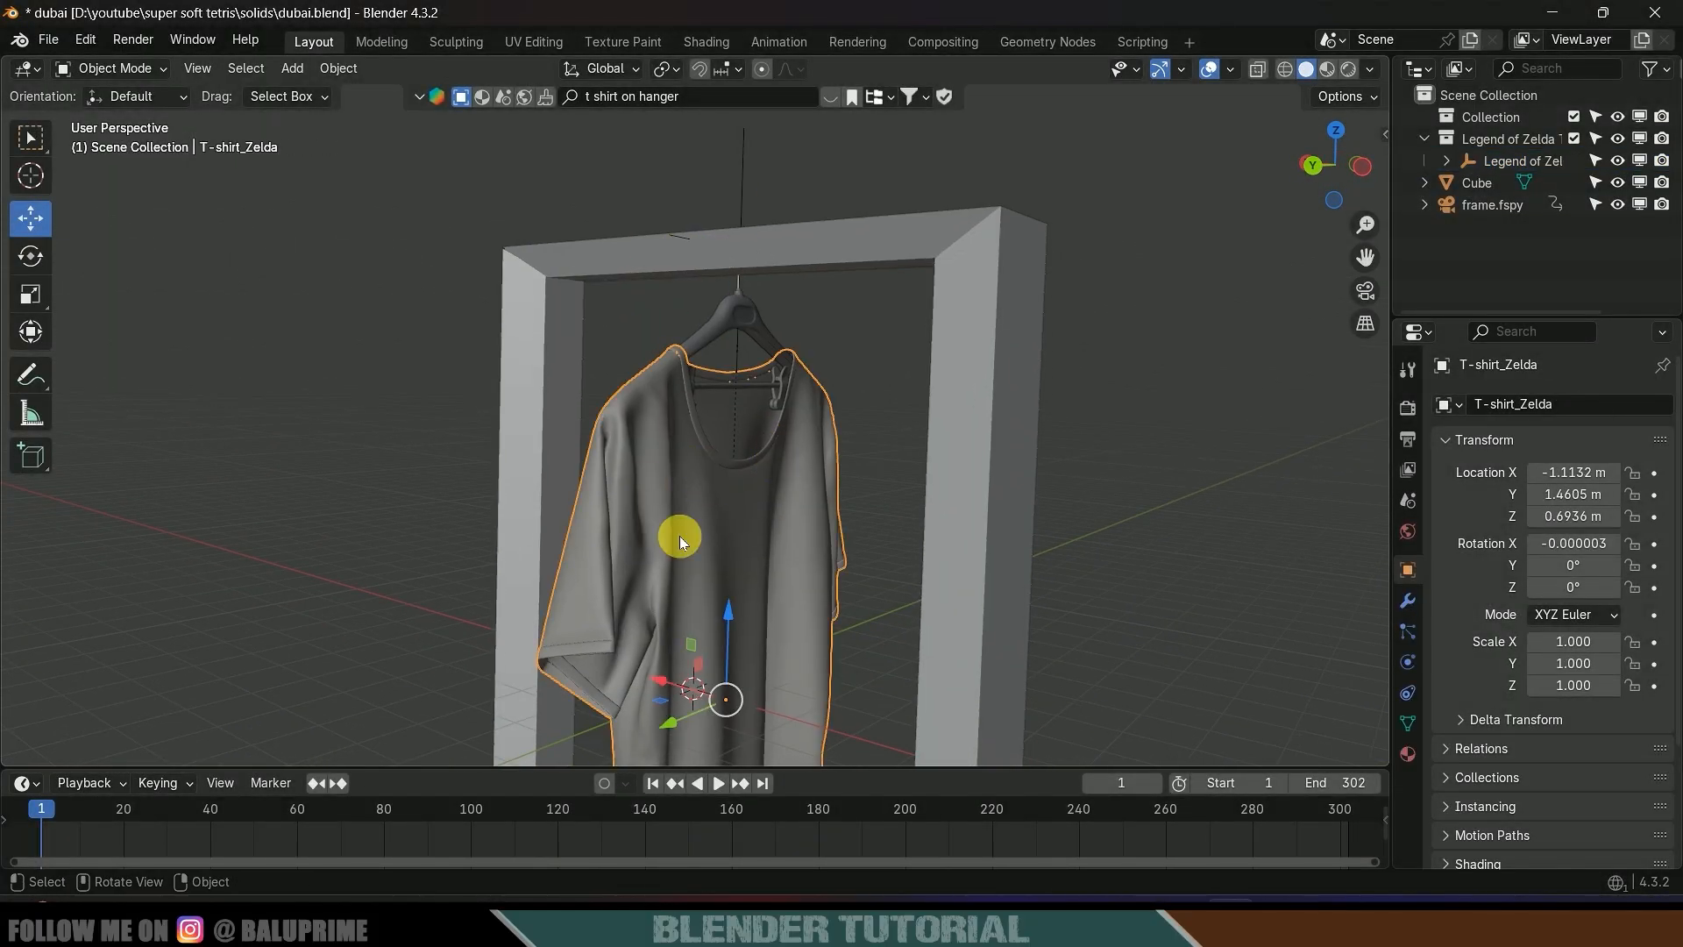
scroll(775, 526, up, 3)
scroll(781, 527, down, 3)
middle_drag(796, 529, 809, 528)
click(1284, 70)
scroll(885, 598, up, 4)
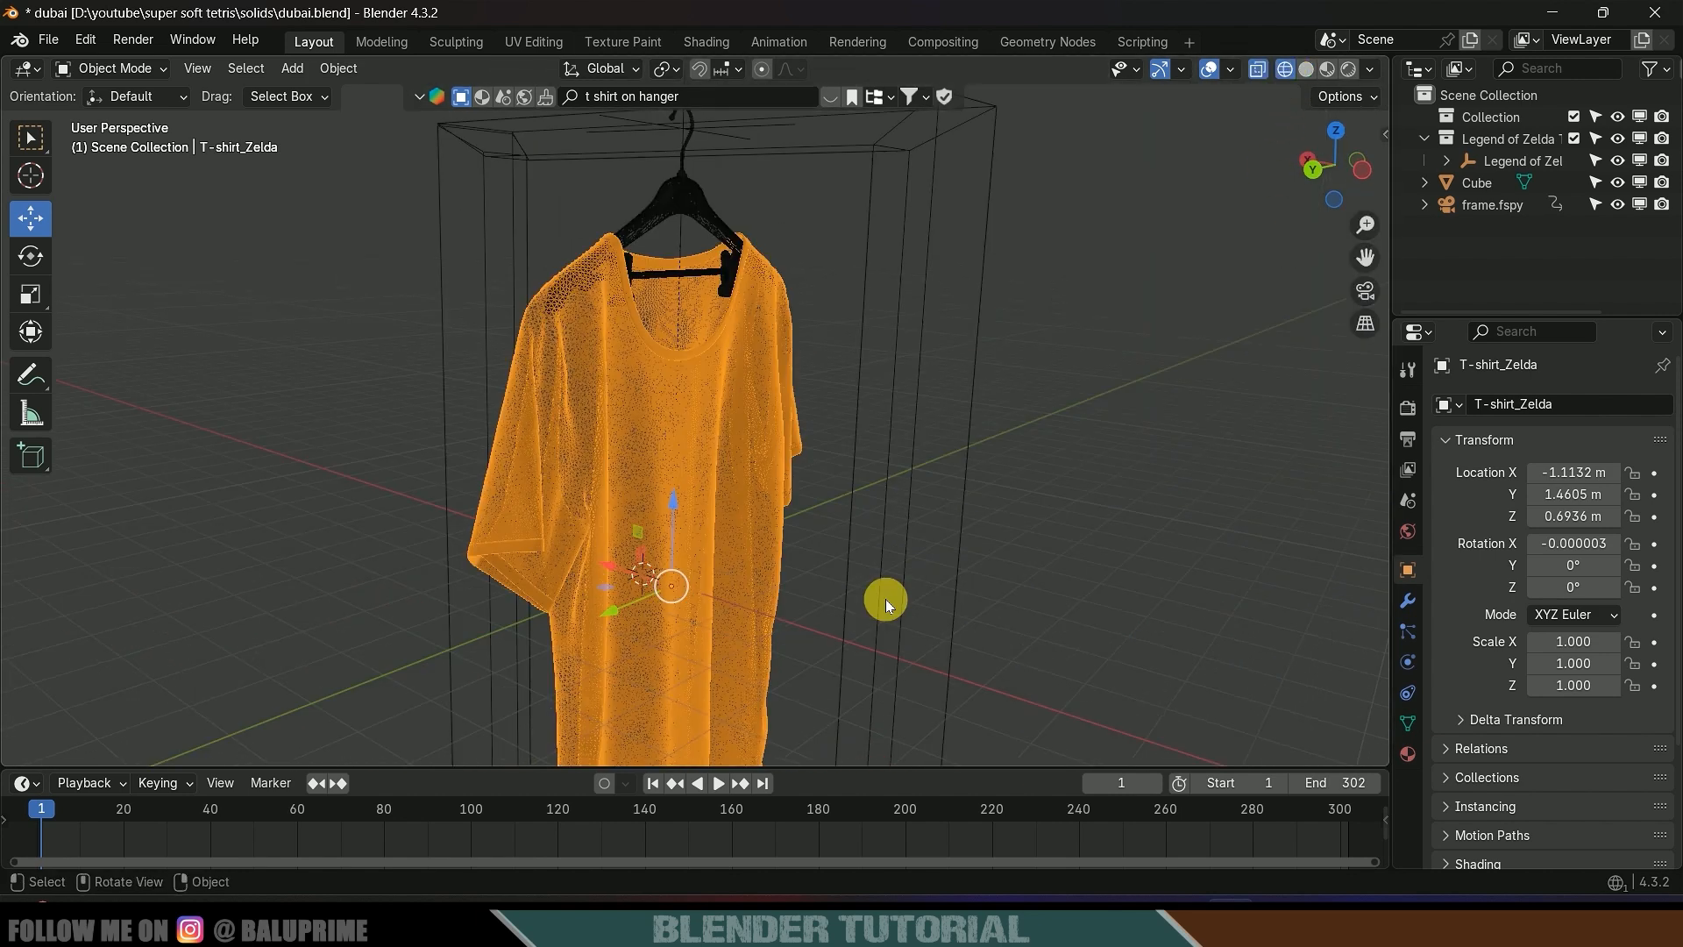
middle_drag(885, 598, 766, 570)
scroll(824, 589, up, 3)
scroll(787, 581, down, 5)
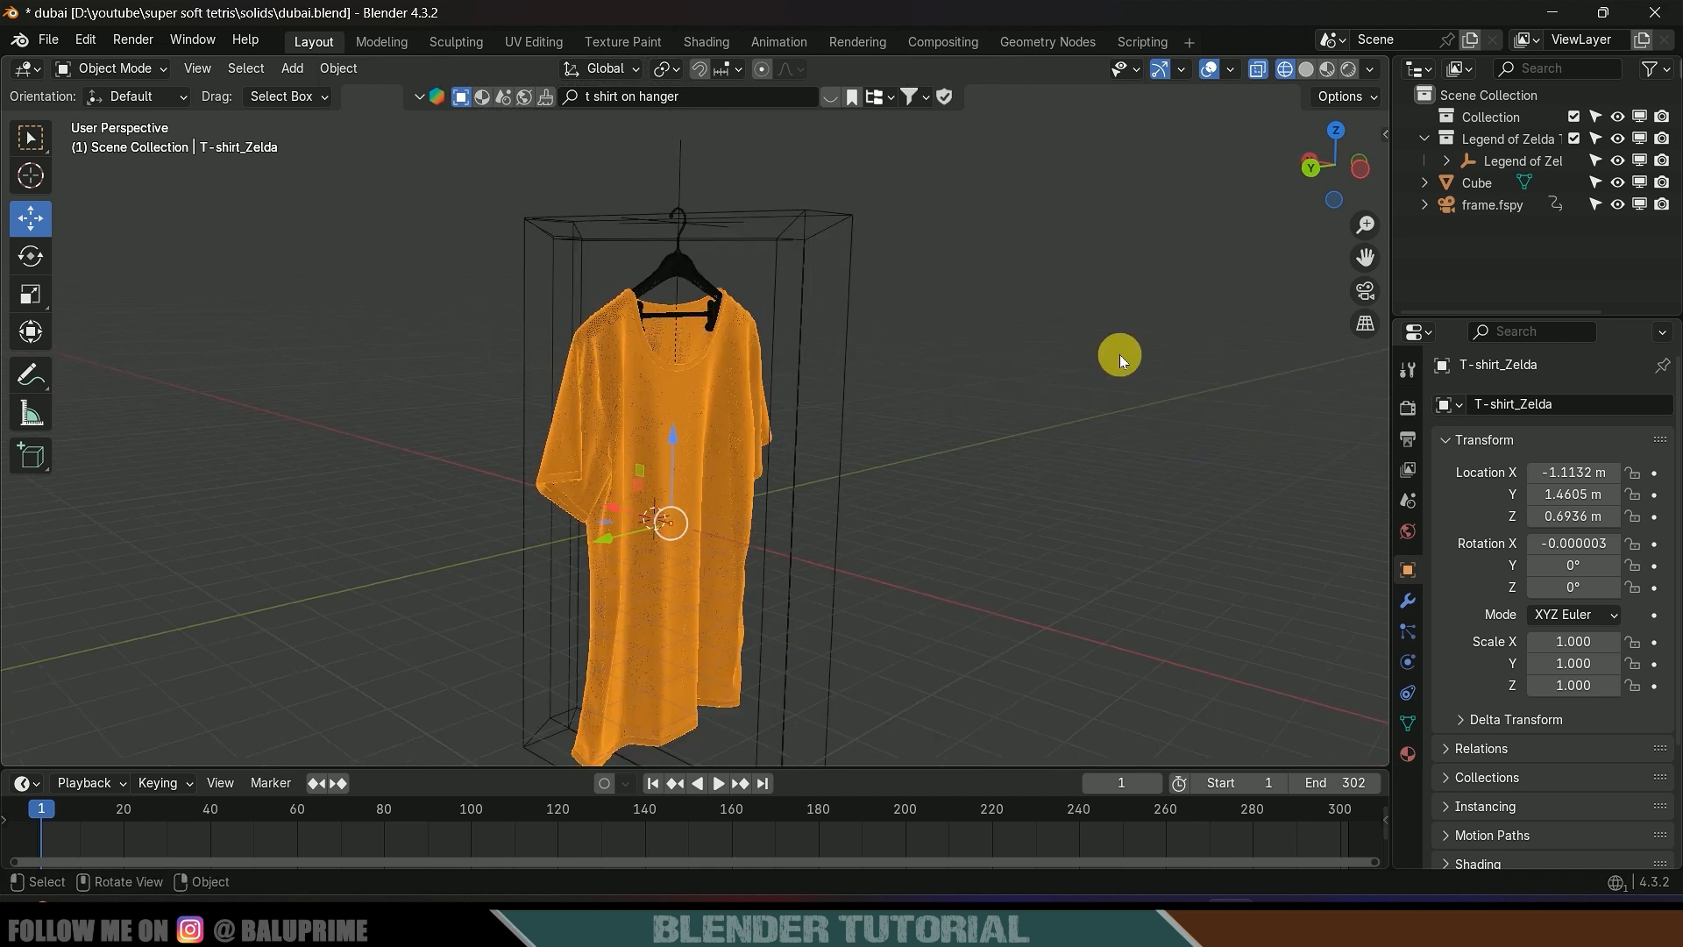
click(1298, 68)
- Try a Remesh modifier on the T-shirt in Smooth mode with an octree depth of 7 and Remove Disconnected off
click(1409, 600)
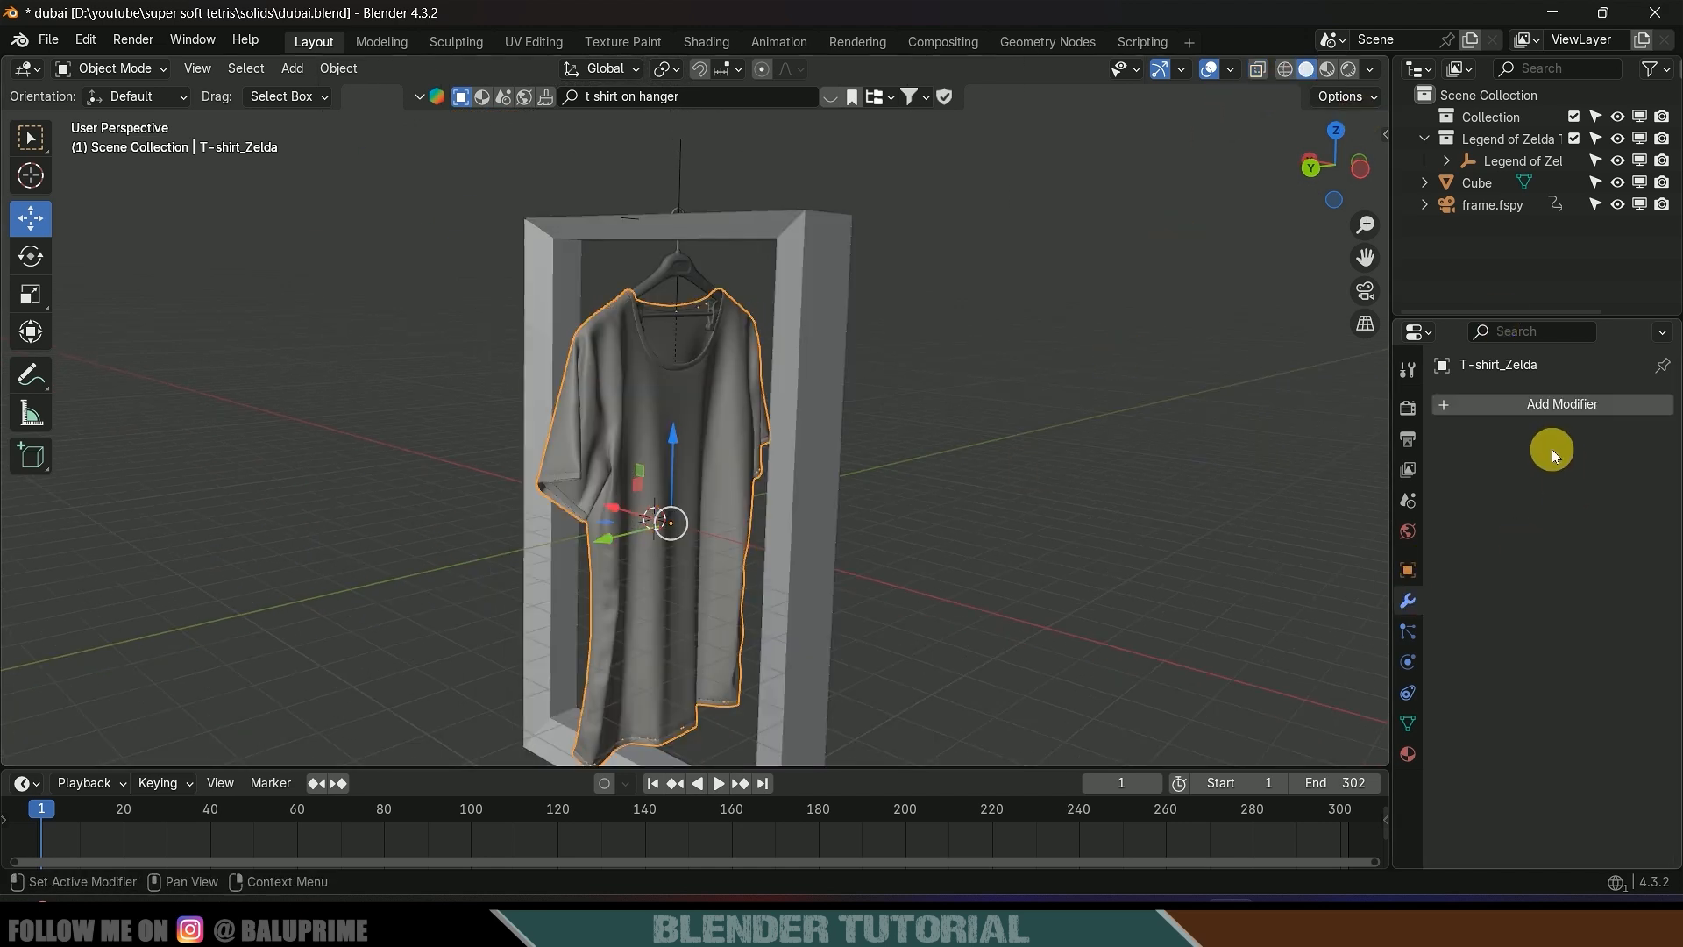
click(1525, 399)
mouse_move(1444, 473)
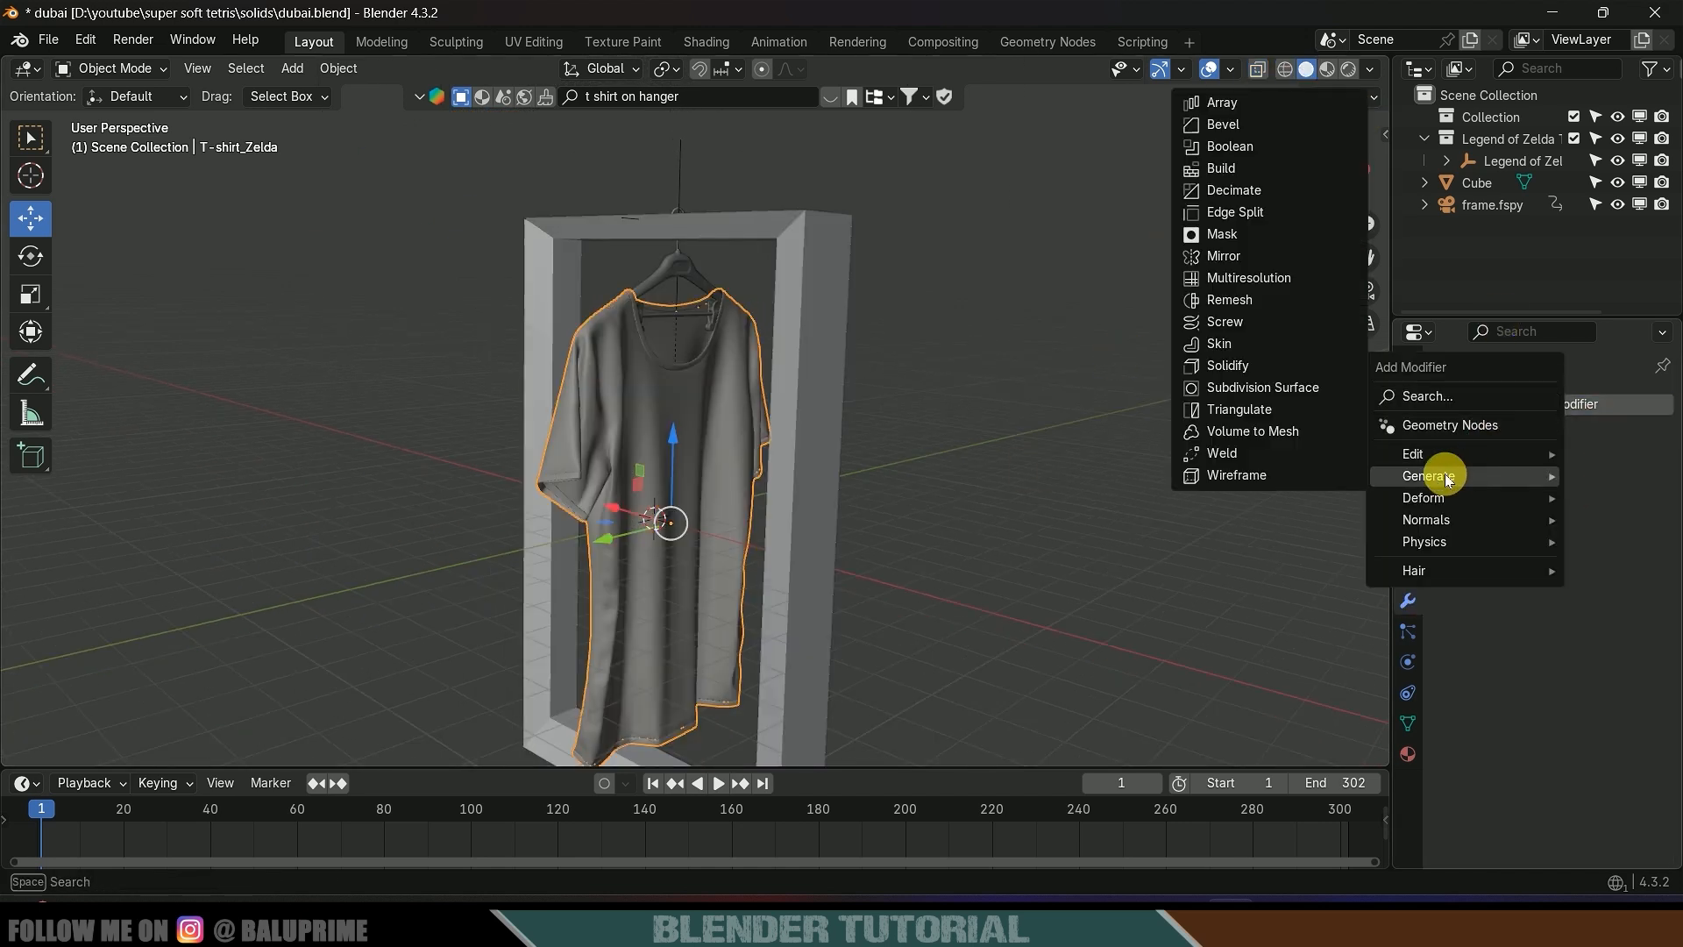
click(1229, 302)
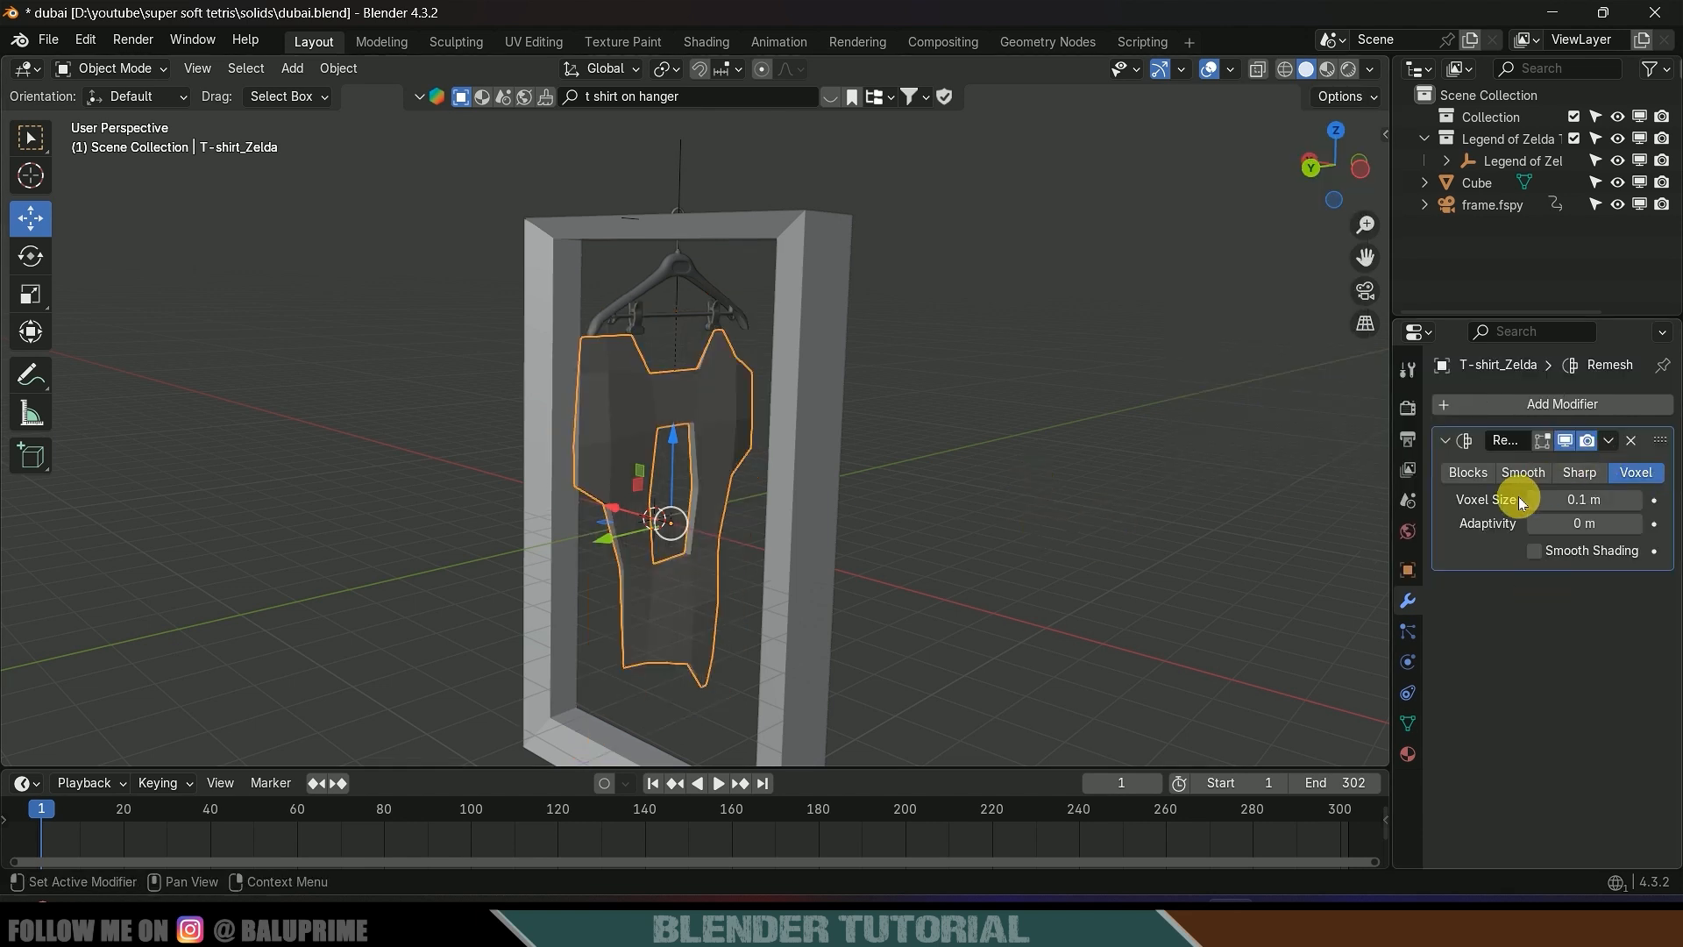
click(1523, 473)
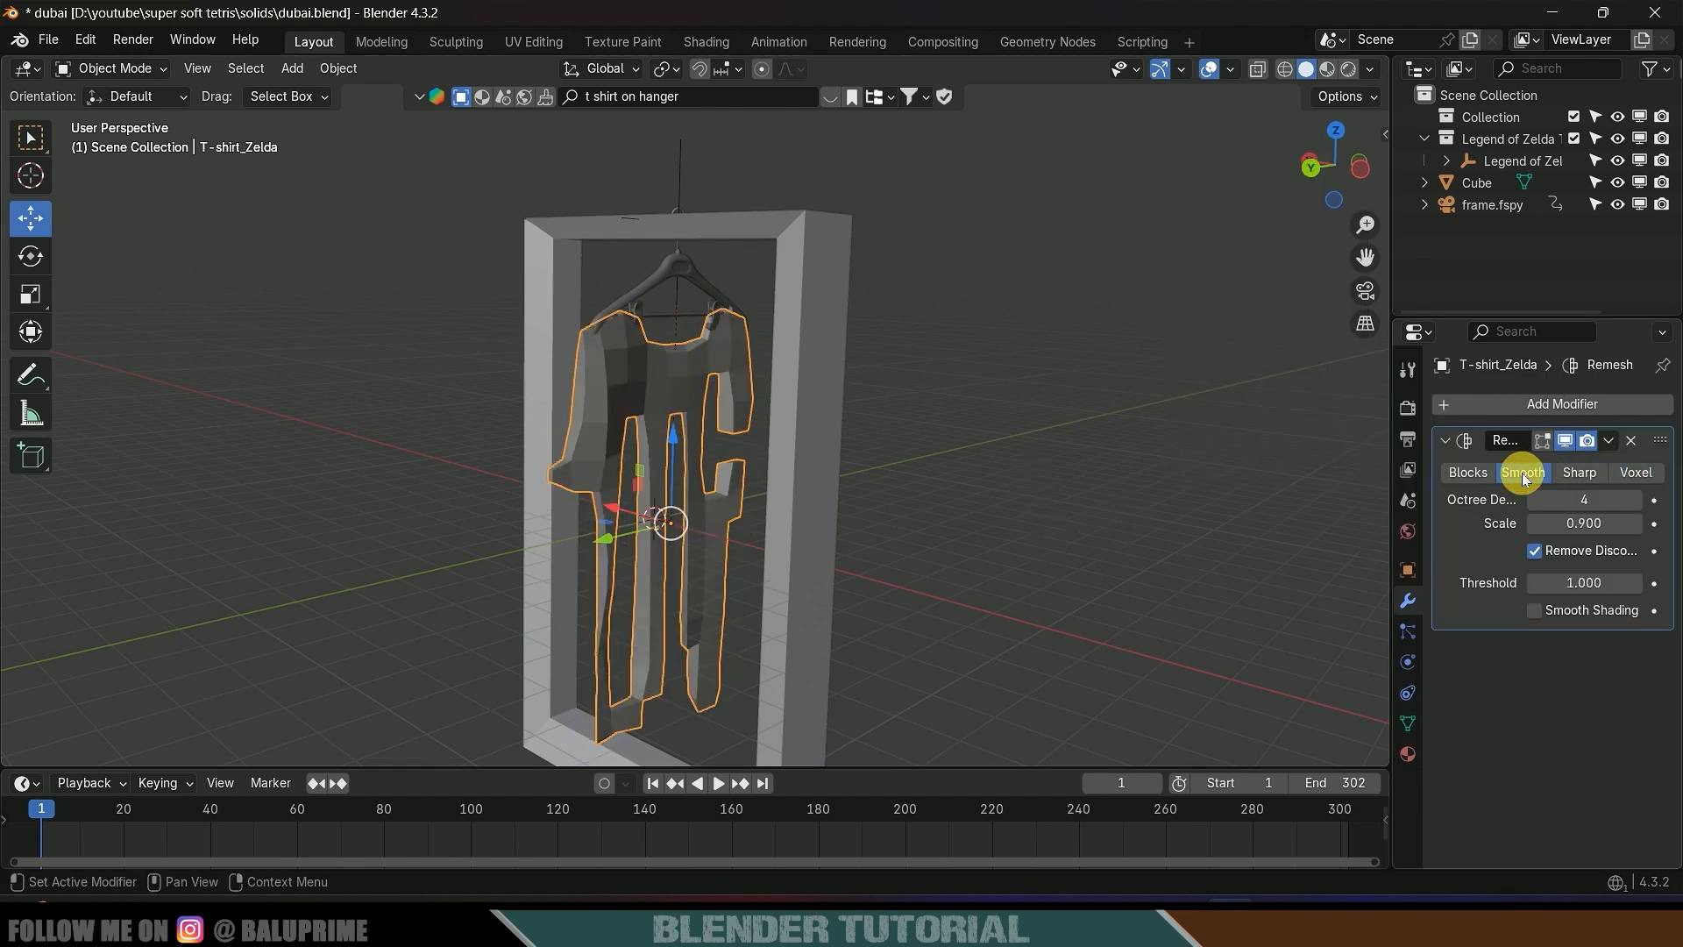
click(1584, 500)
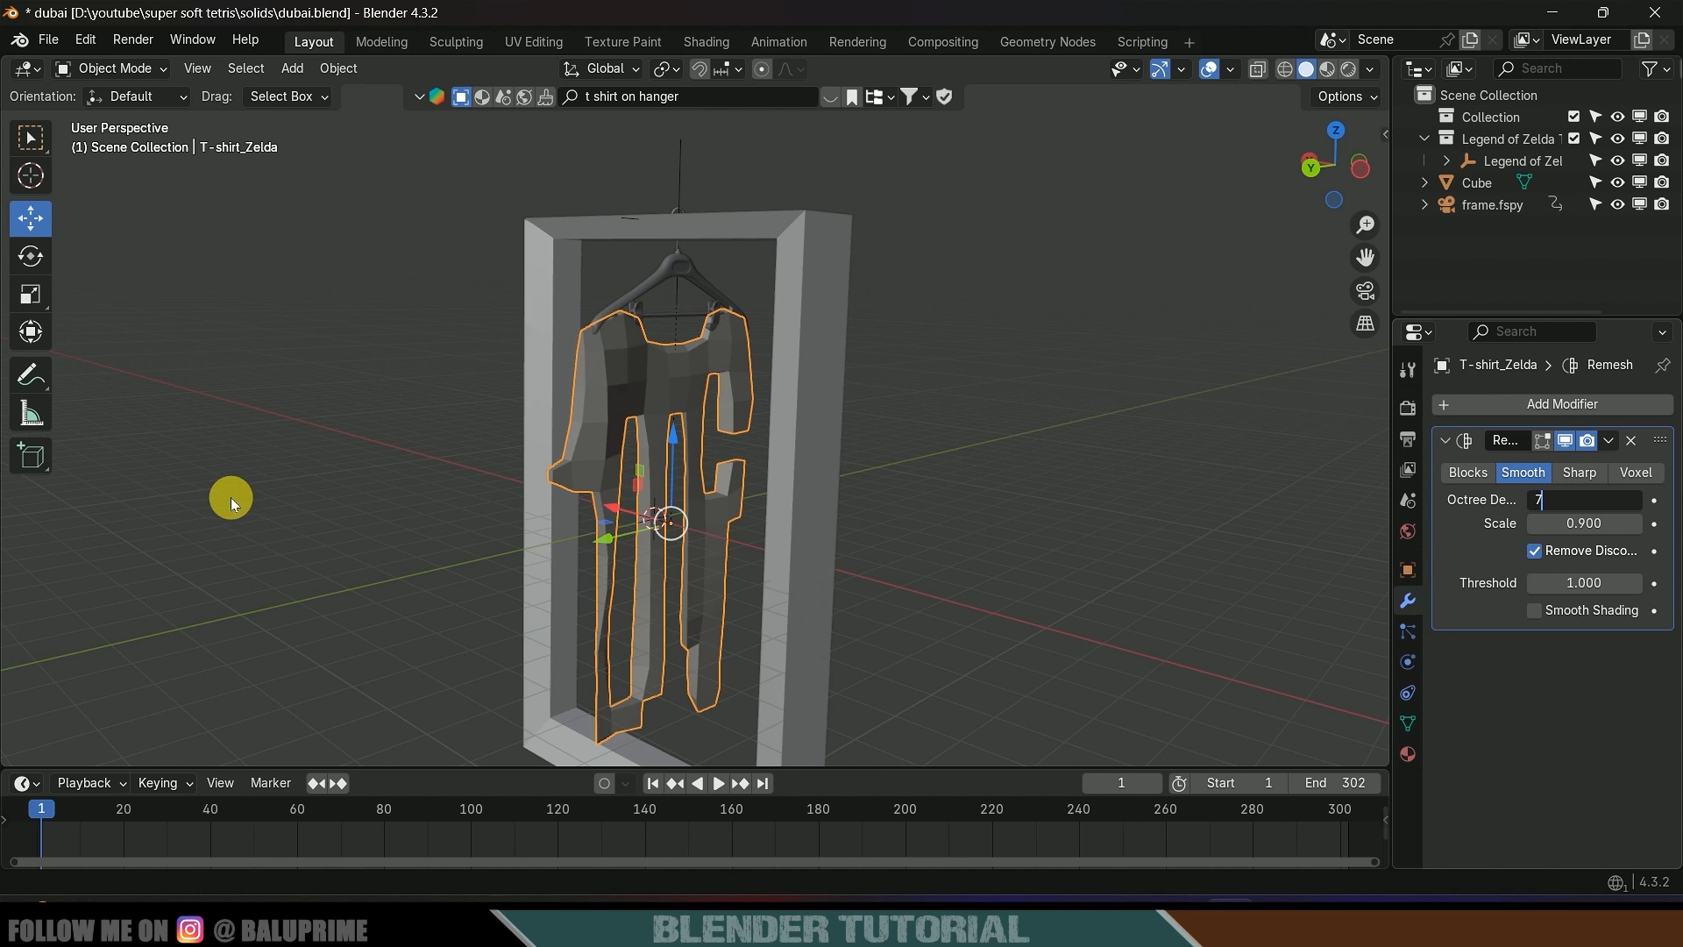
key(Return)
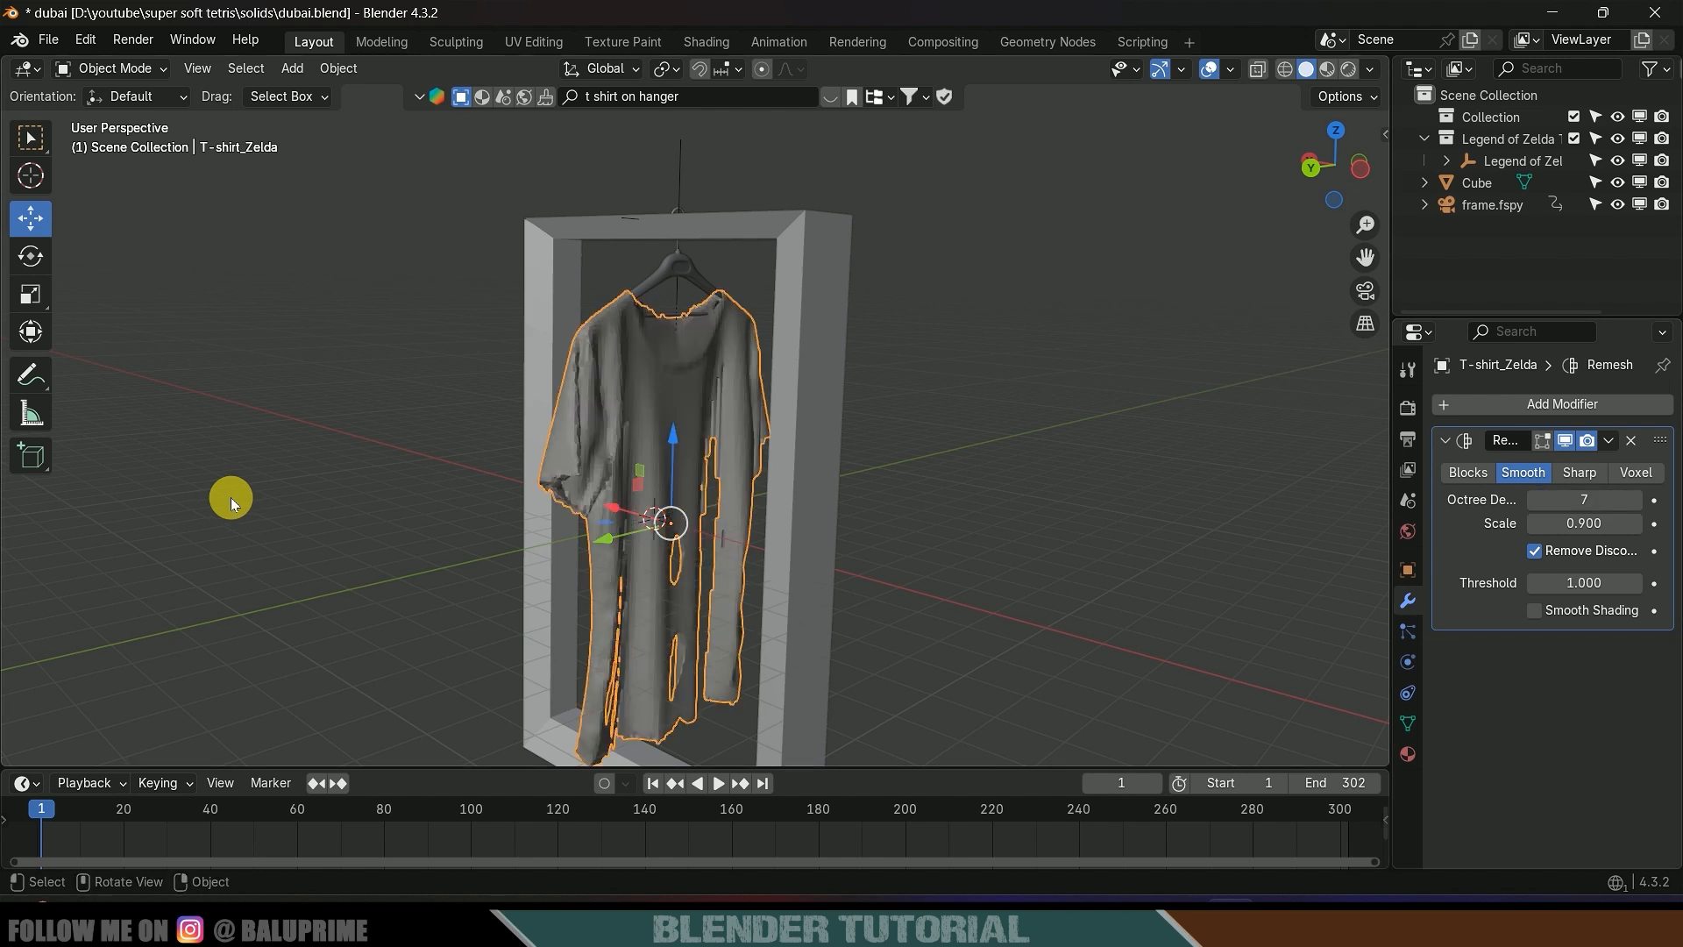
click(1535, 551)
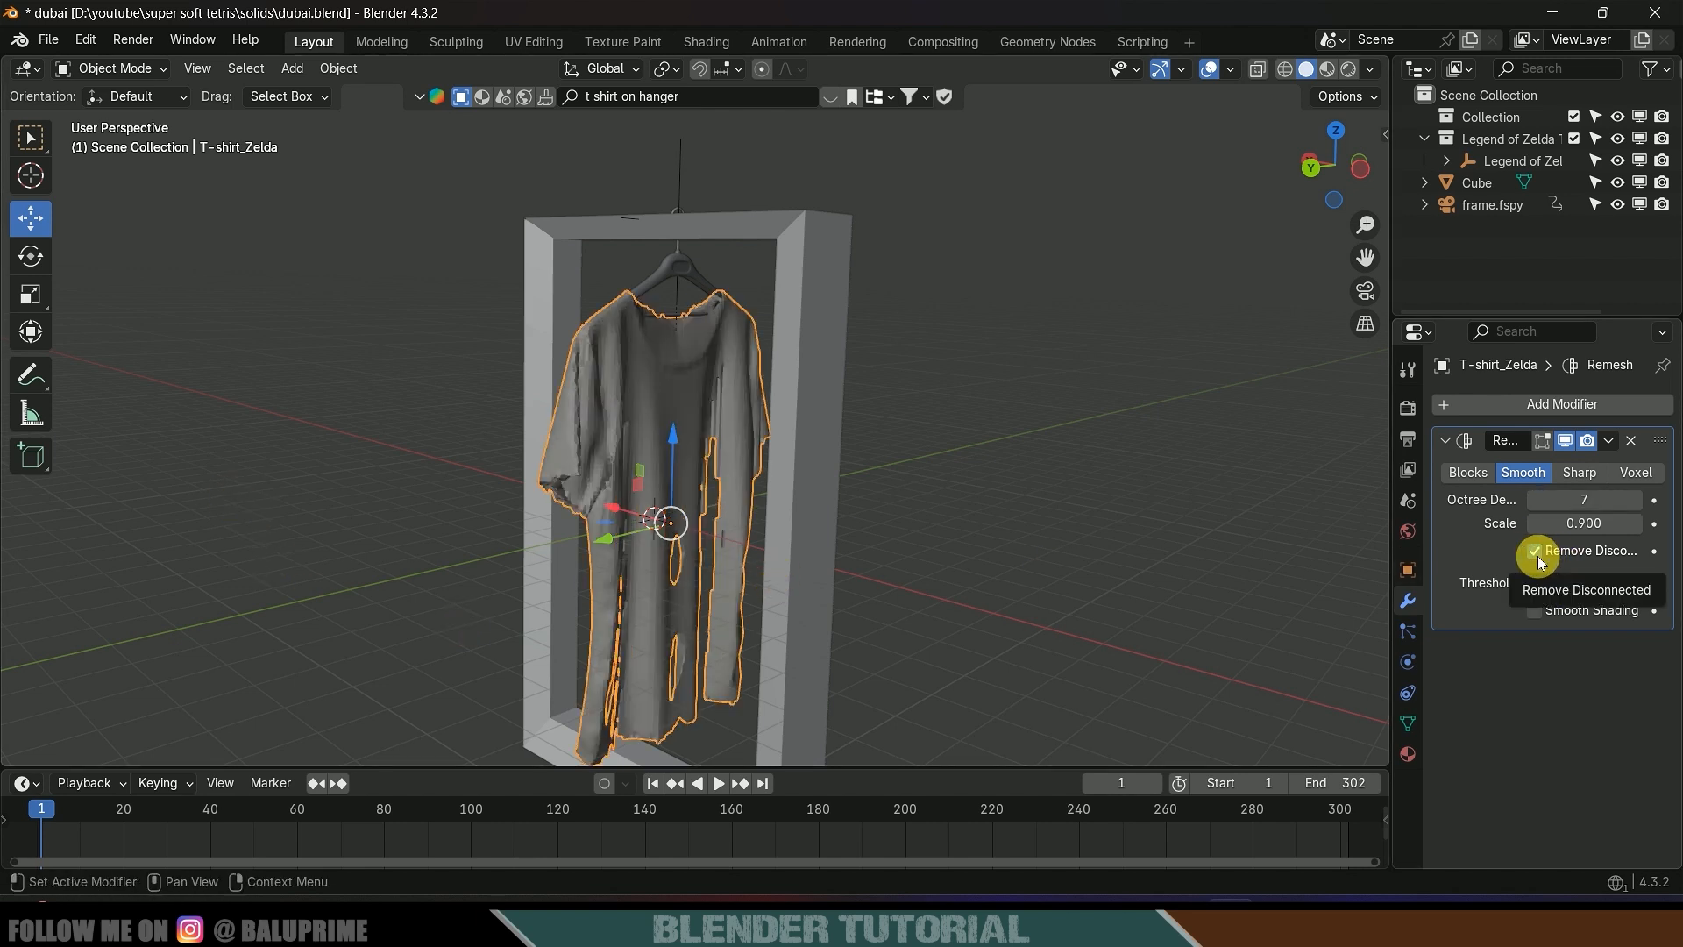
middle_drag(1222, 576, 955, 405)
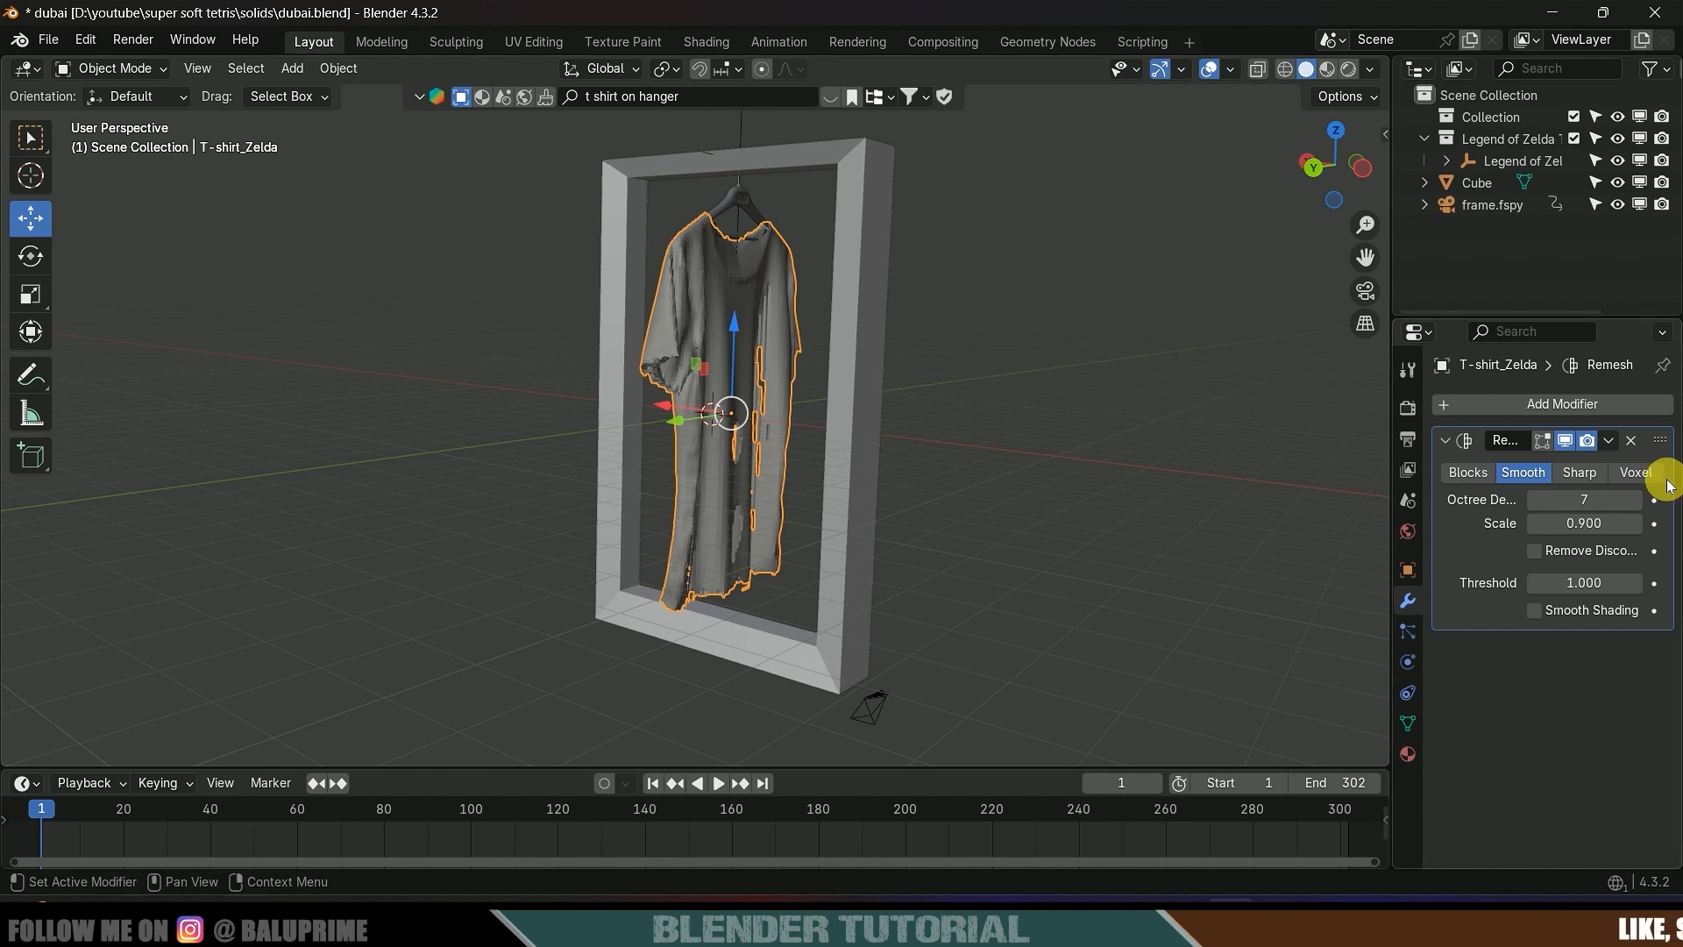
- Remove the Remesh modifier from the T-shirt
click(1631, 440)
key(KP_Decimal)
middle_drag(883, 452, 877, 470)
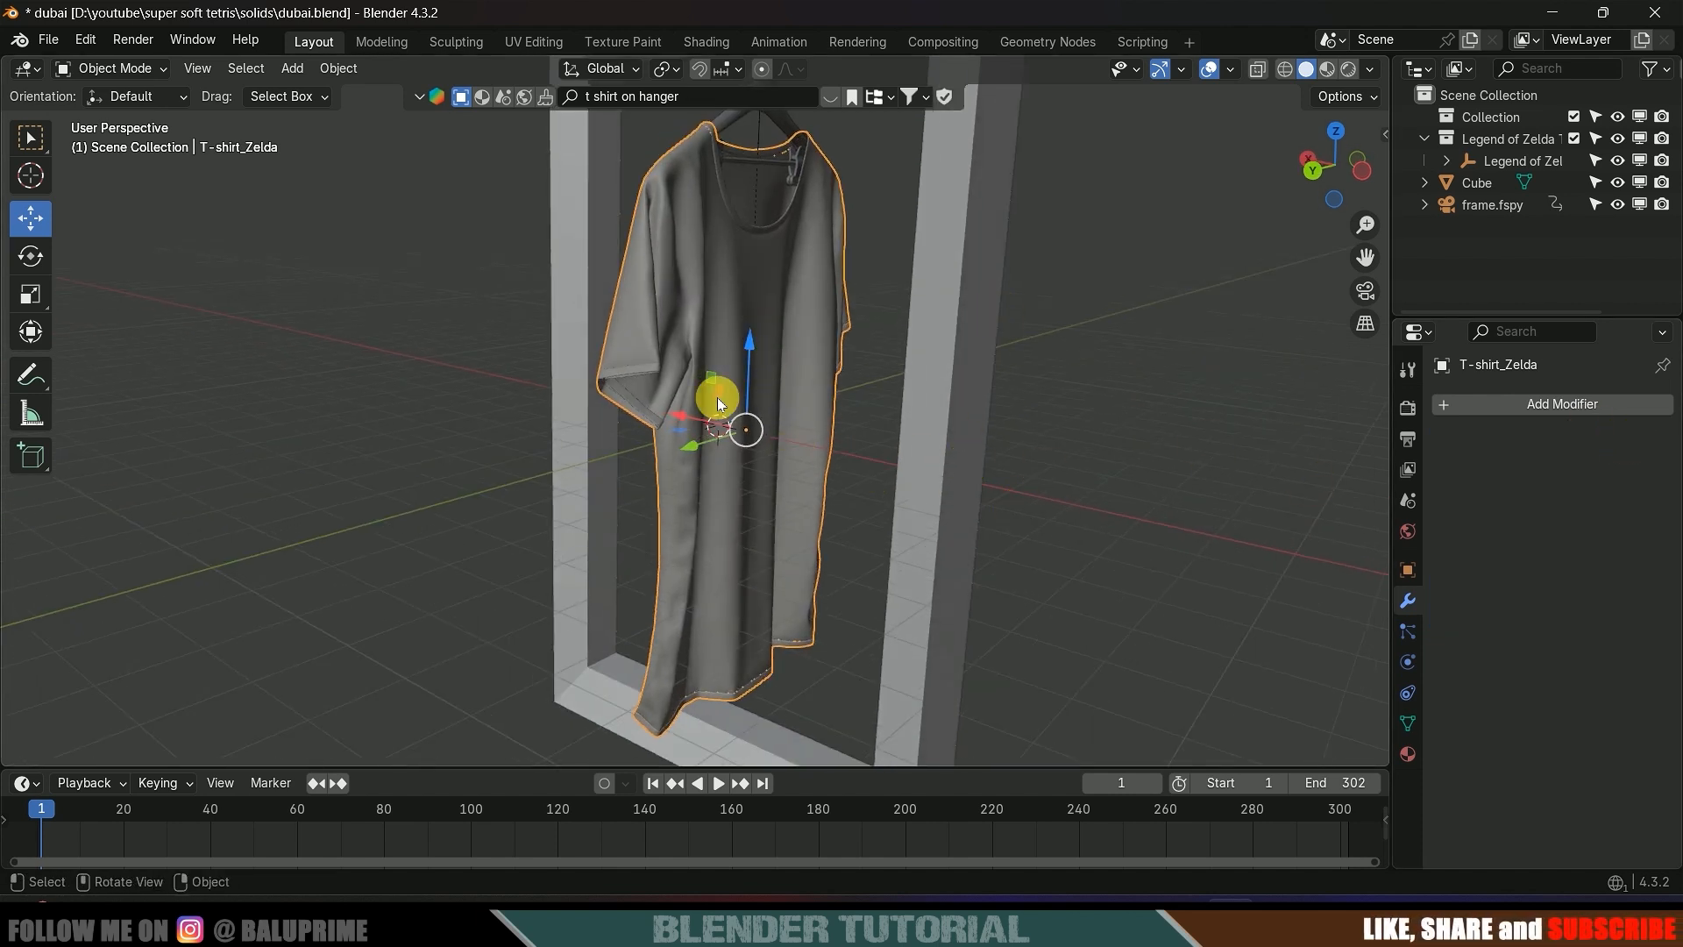
scroll(1014, 509, down, 3)
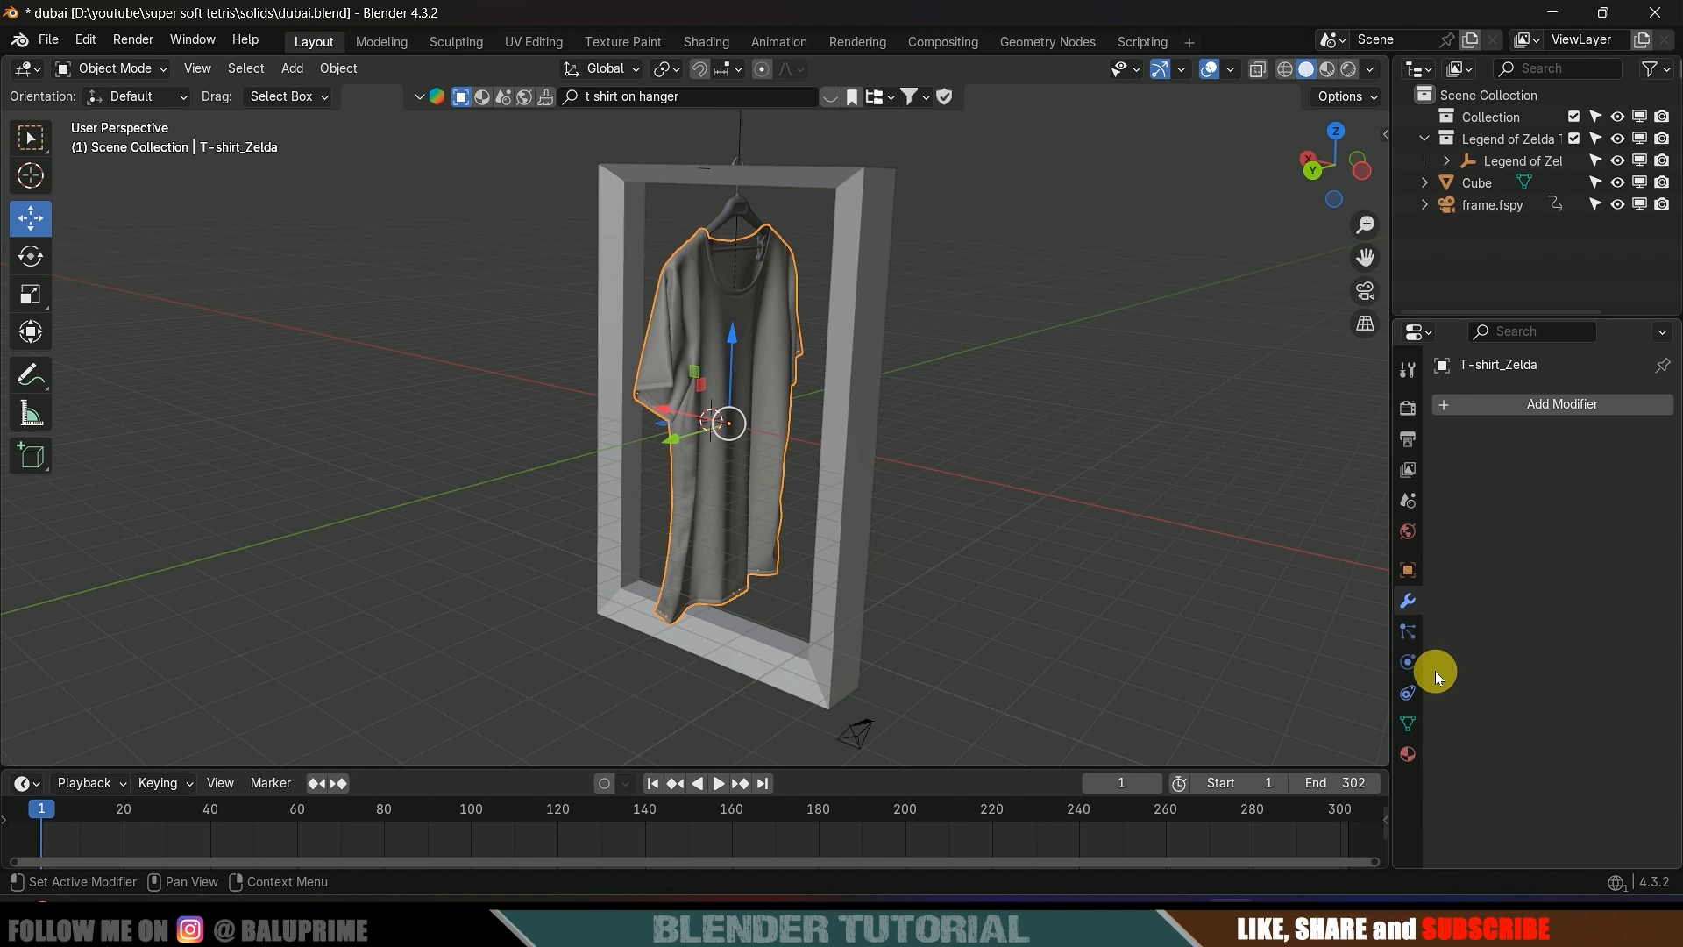
- Add Cloth physics to the T-shirt and apply the Cotton preset
click(1408, 663)
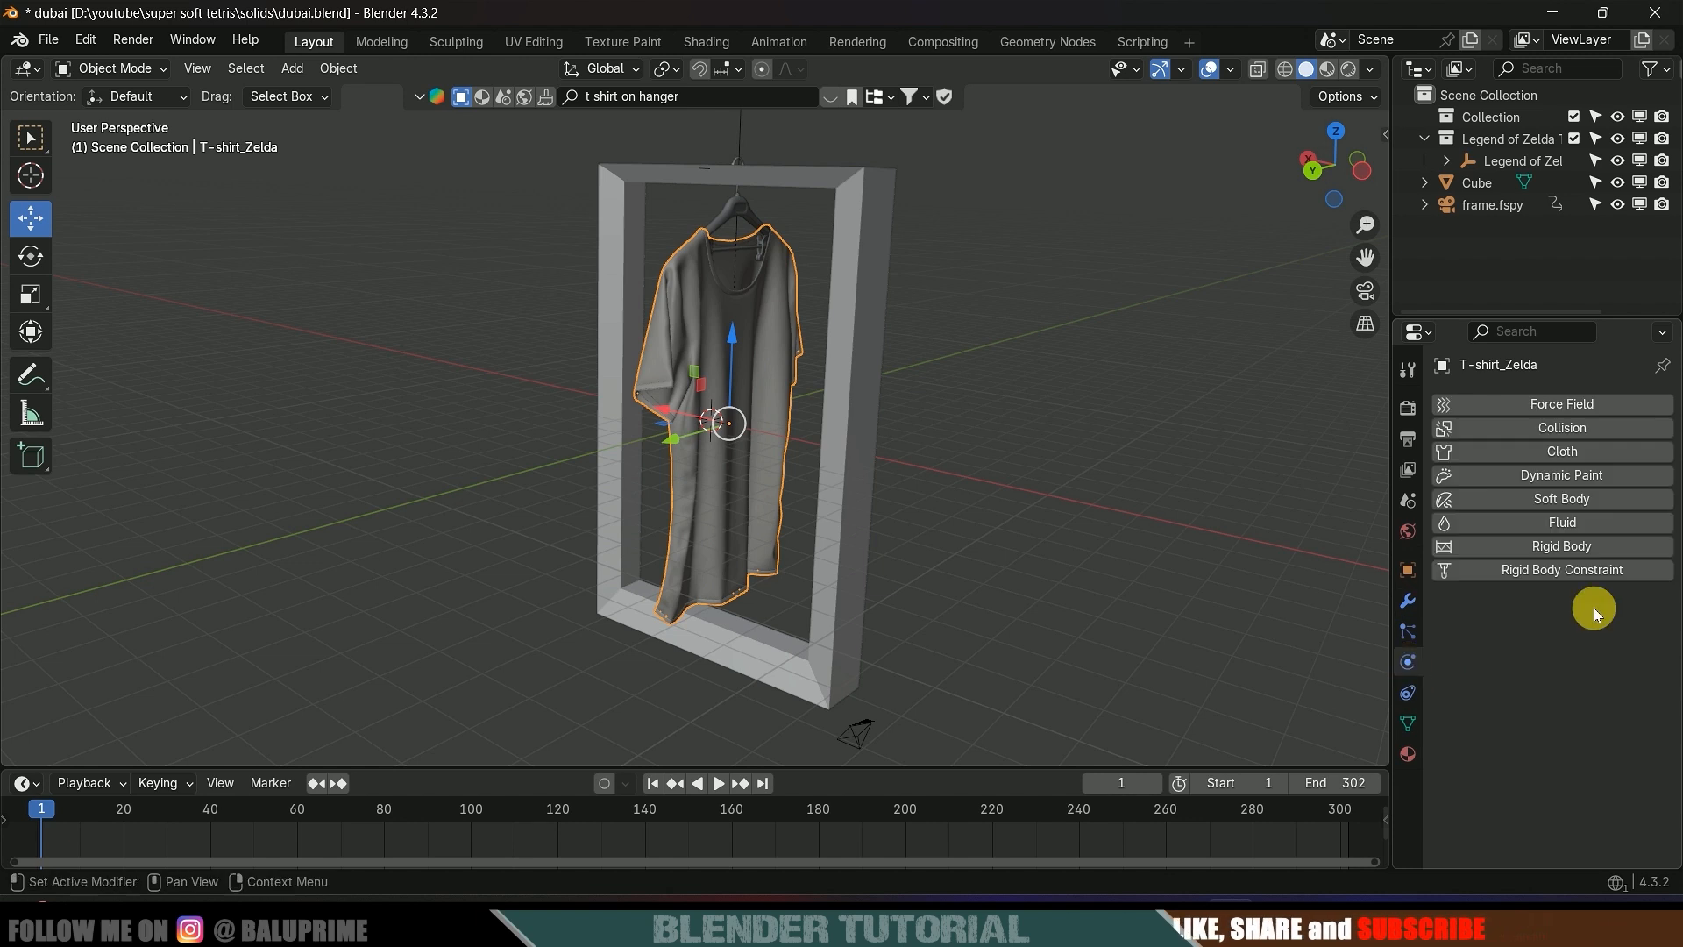
click(1573, 452)
scroll(1490, 605, down, 3)
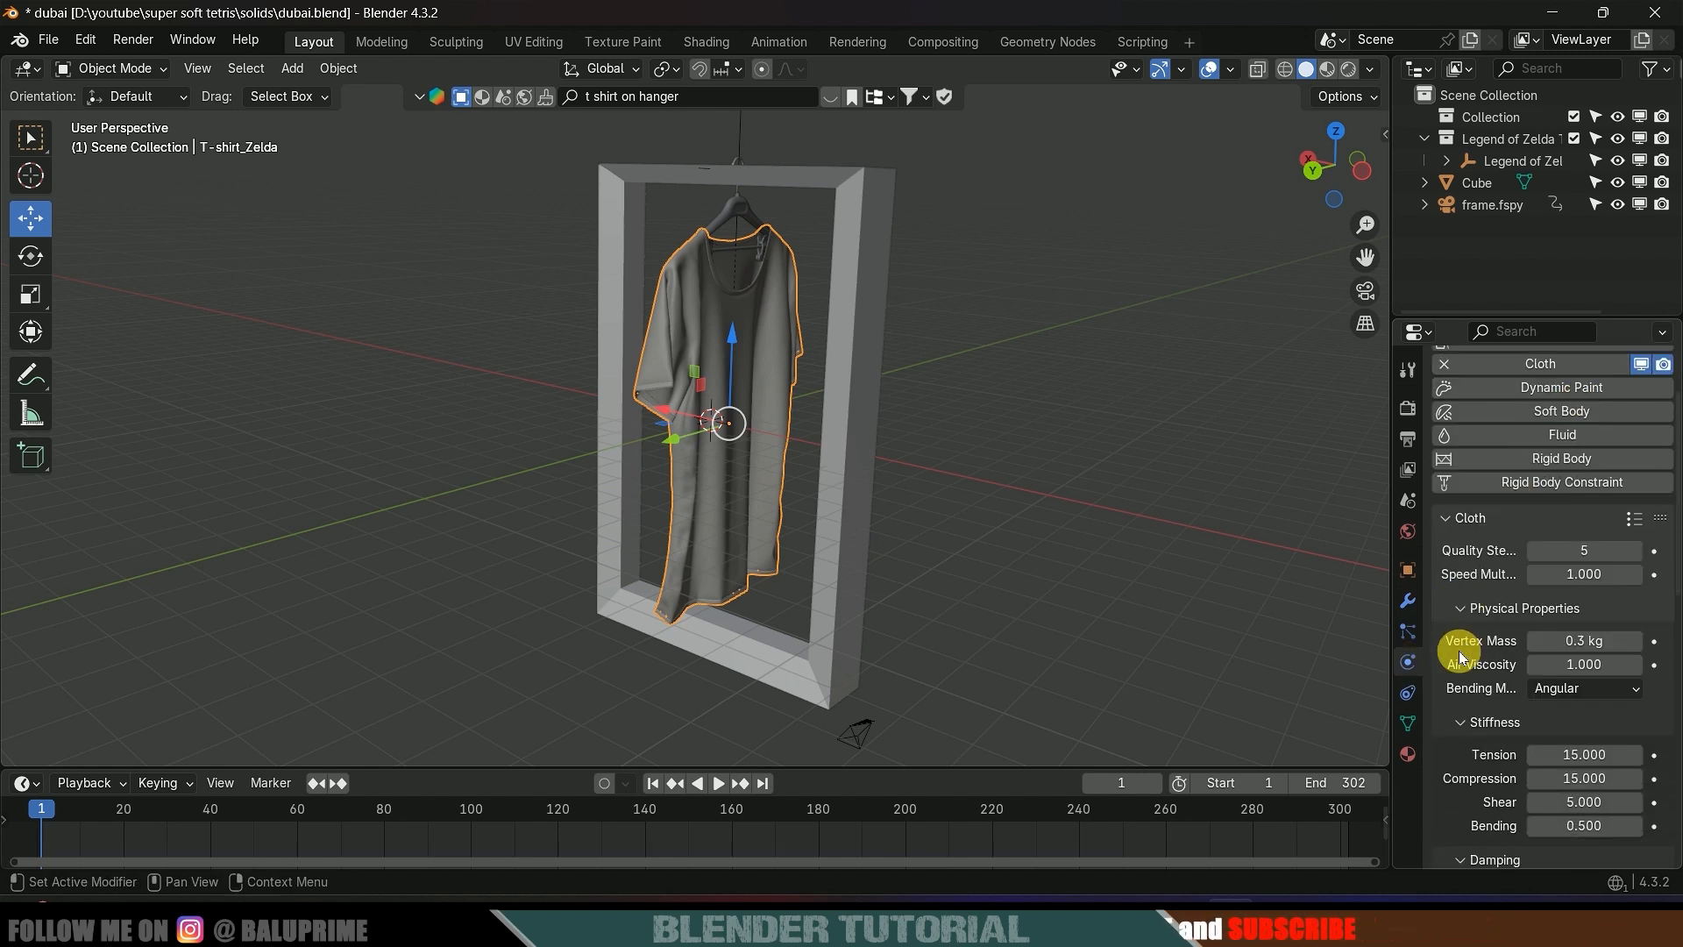
click(1634, 518)
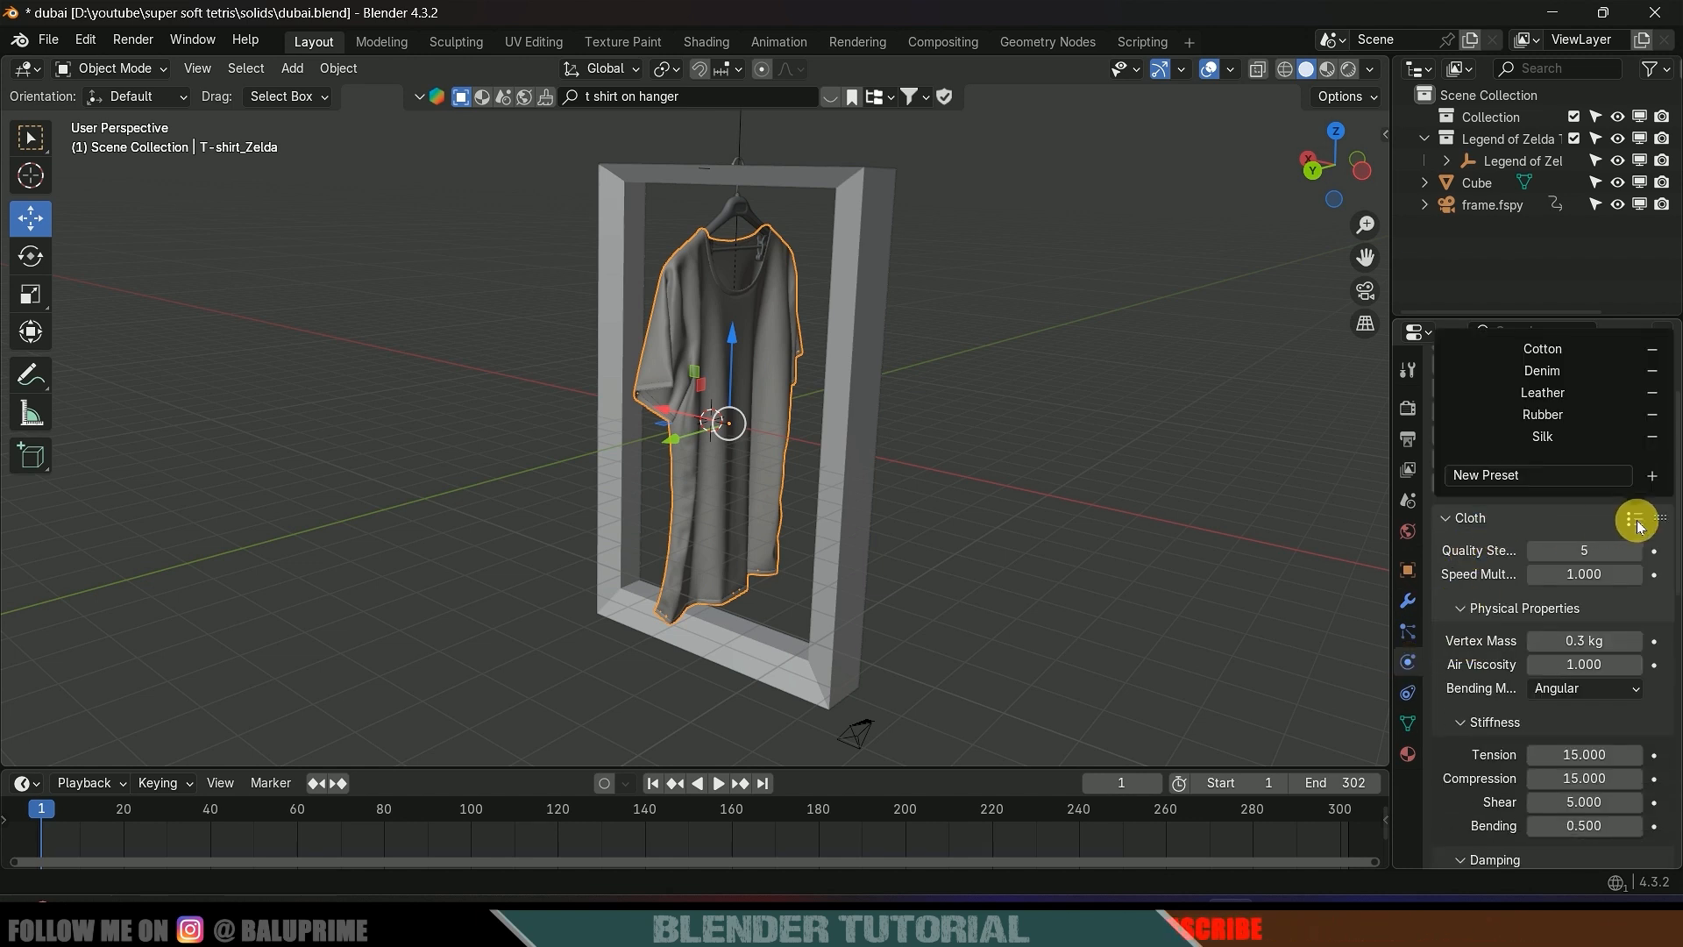
click(1546, 349)
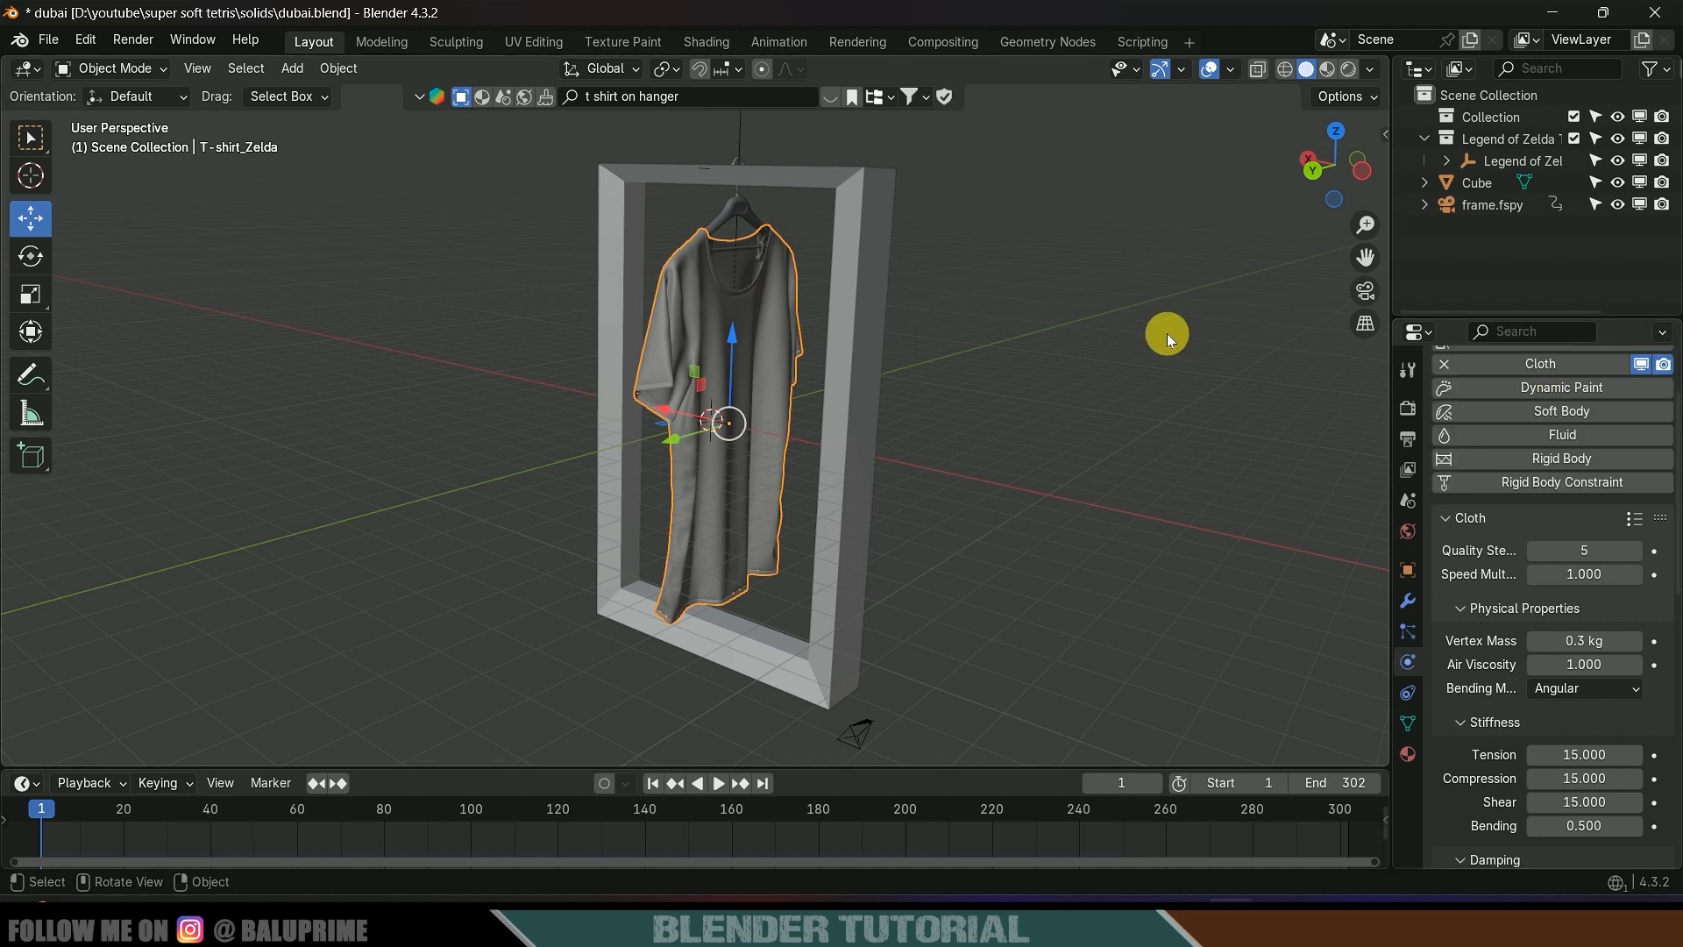
- Set the T-shirt cloth's stiffness Tension and Compression to 5
scroll(1490, 570, down, 10)
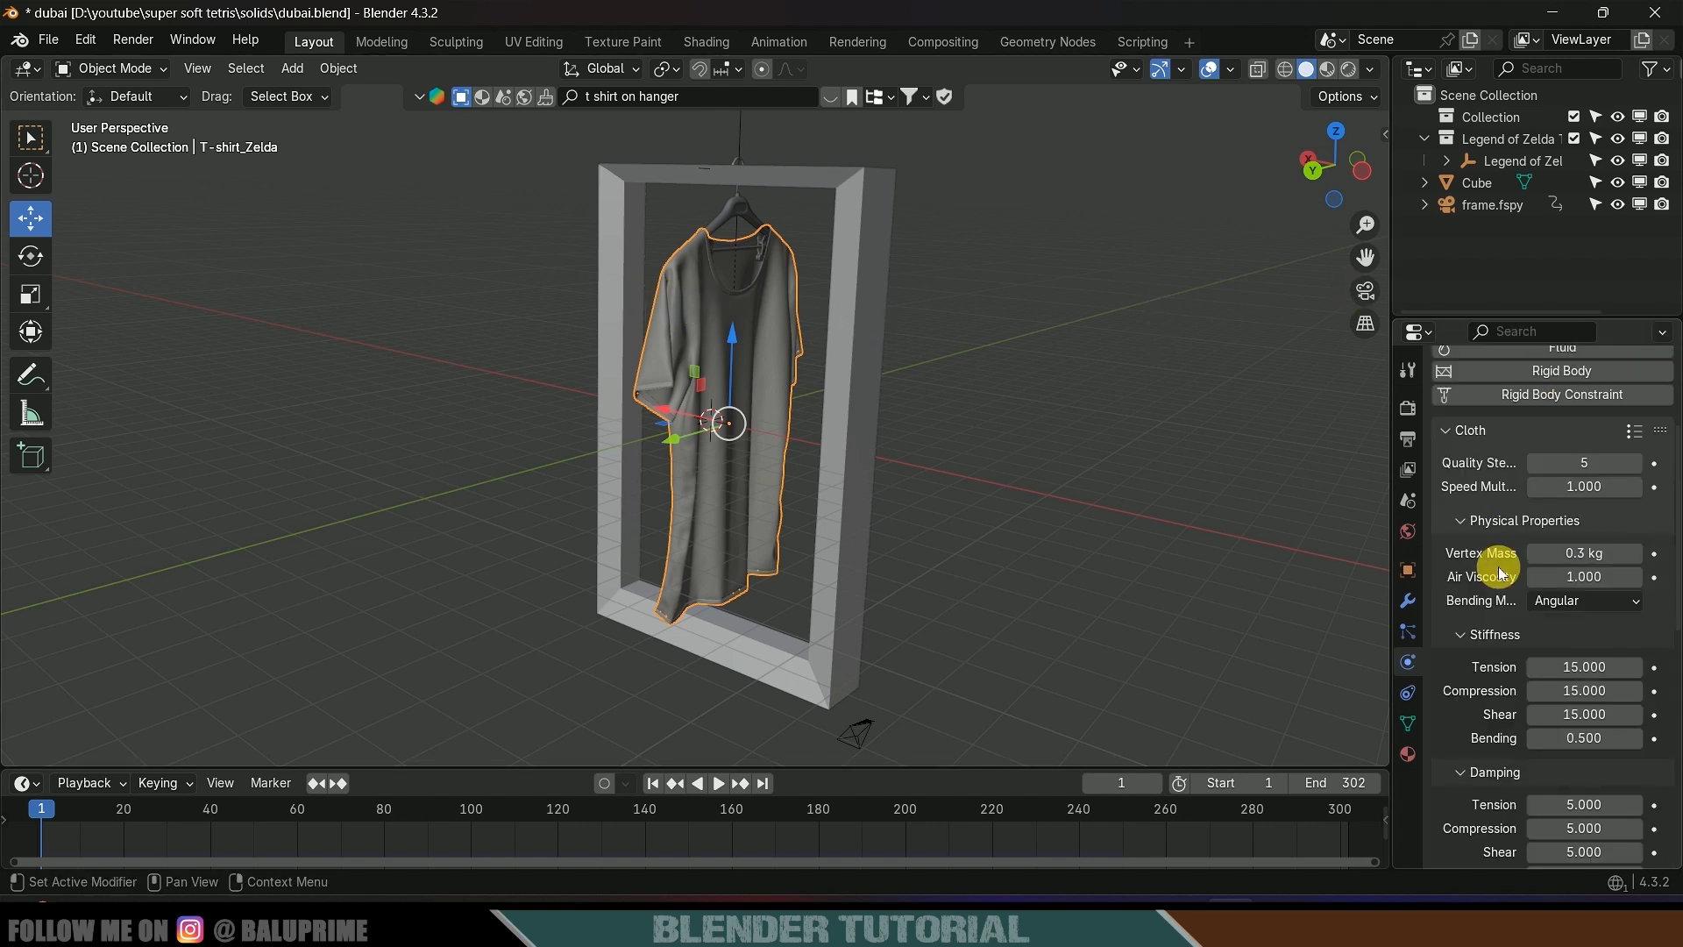
scroll(1493, 579, up, 4)
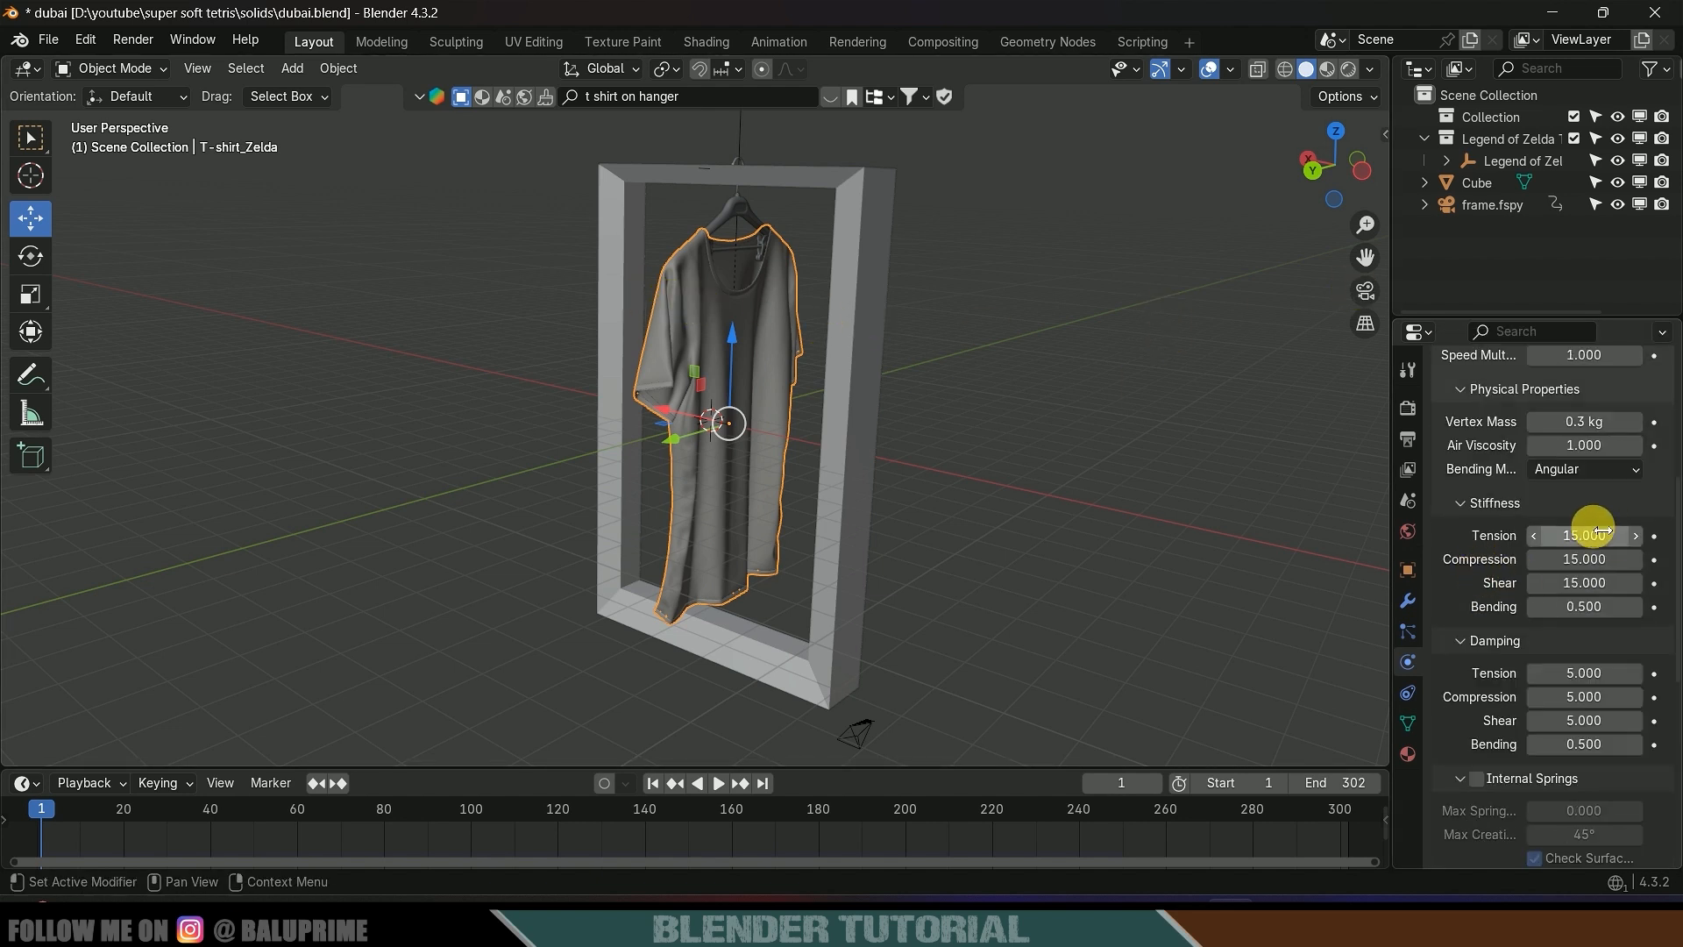
click(1589, 535)
text(5)
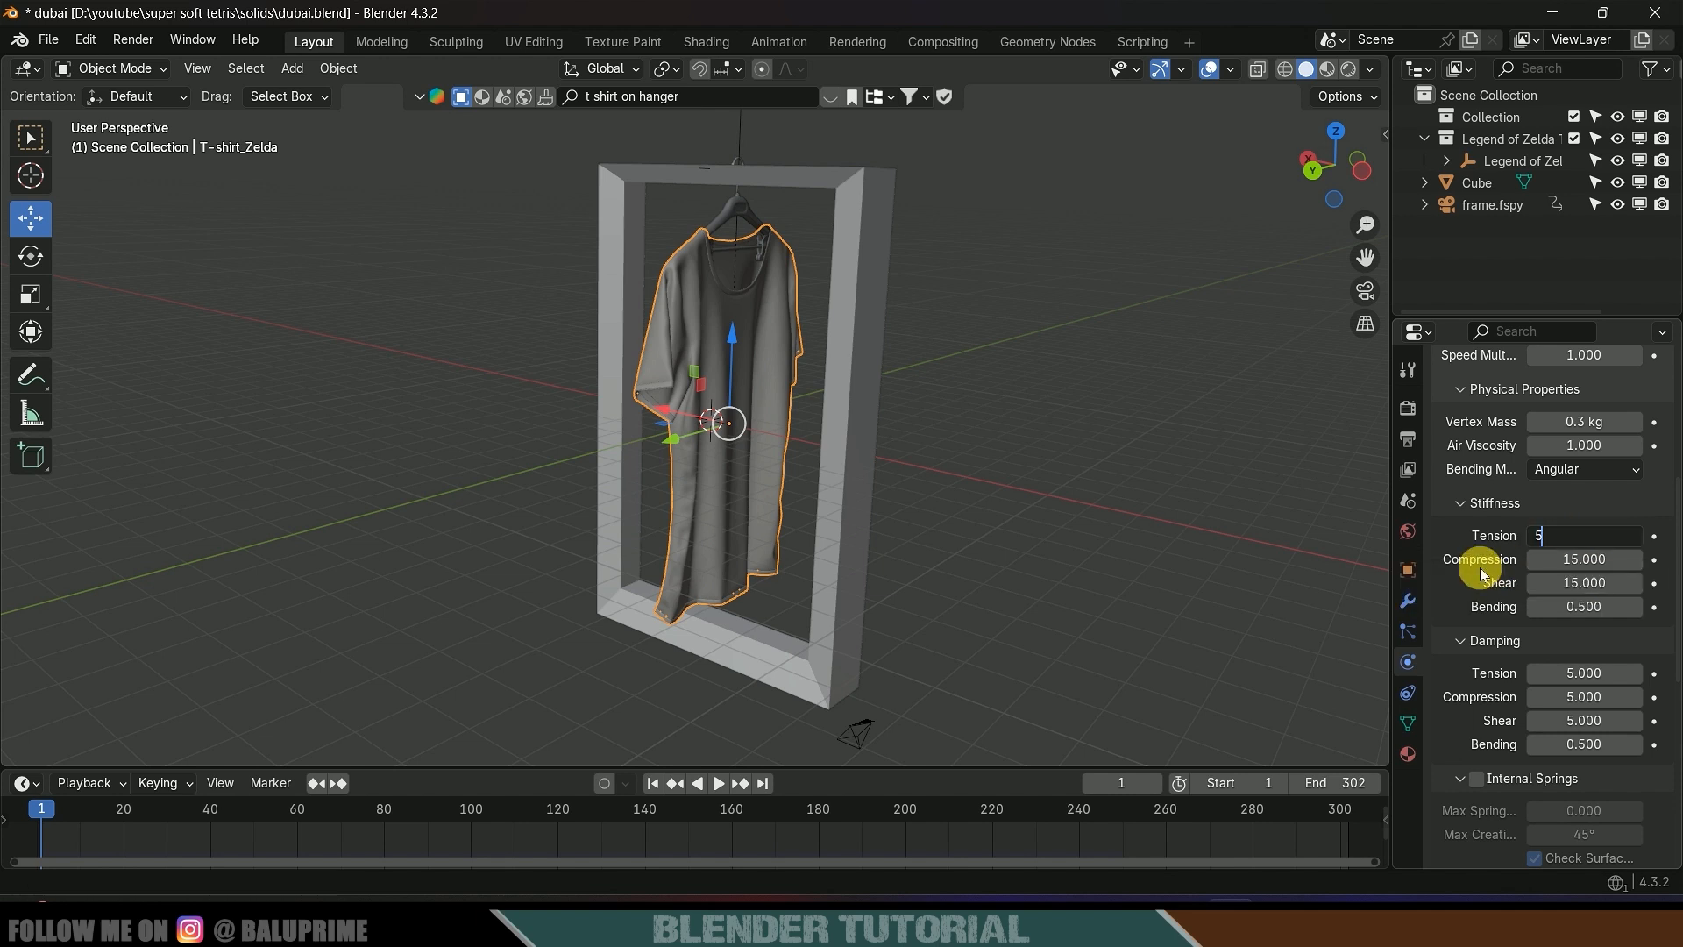
click(1595, 561)
text(5)
key(Return)
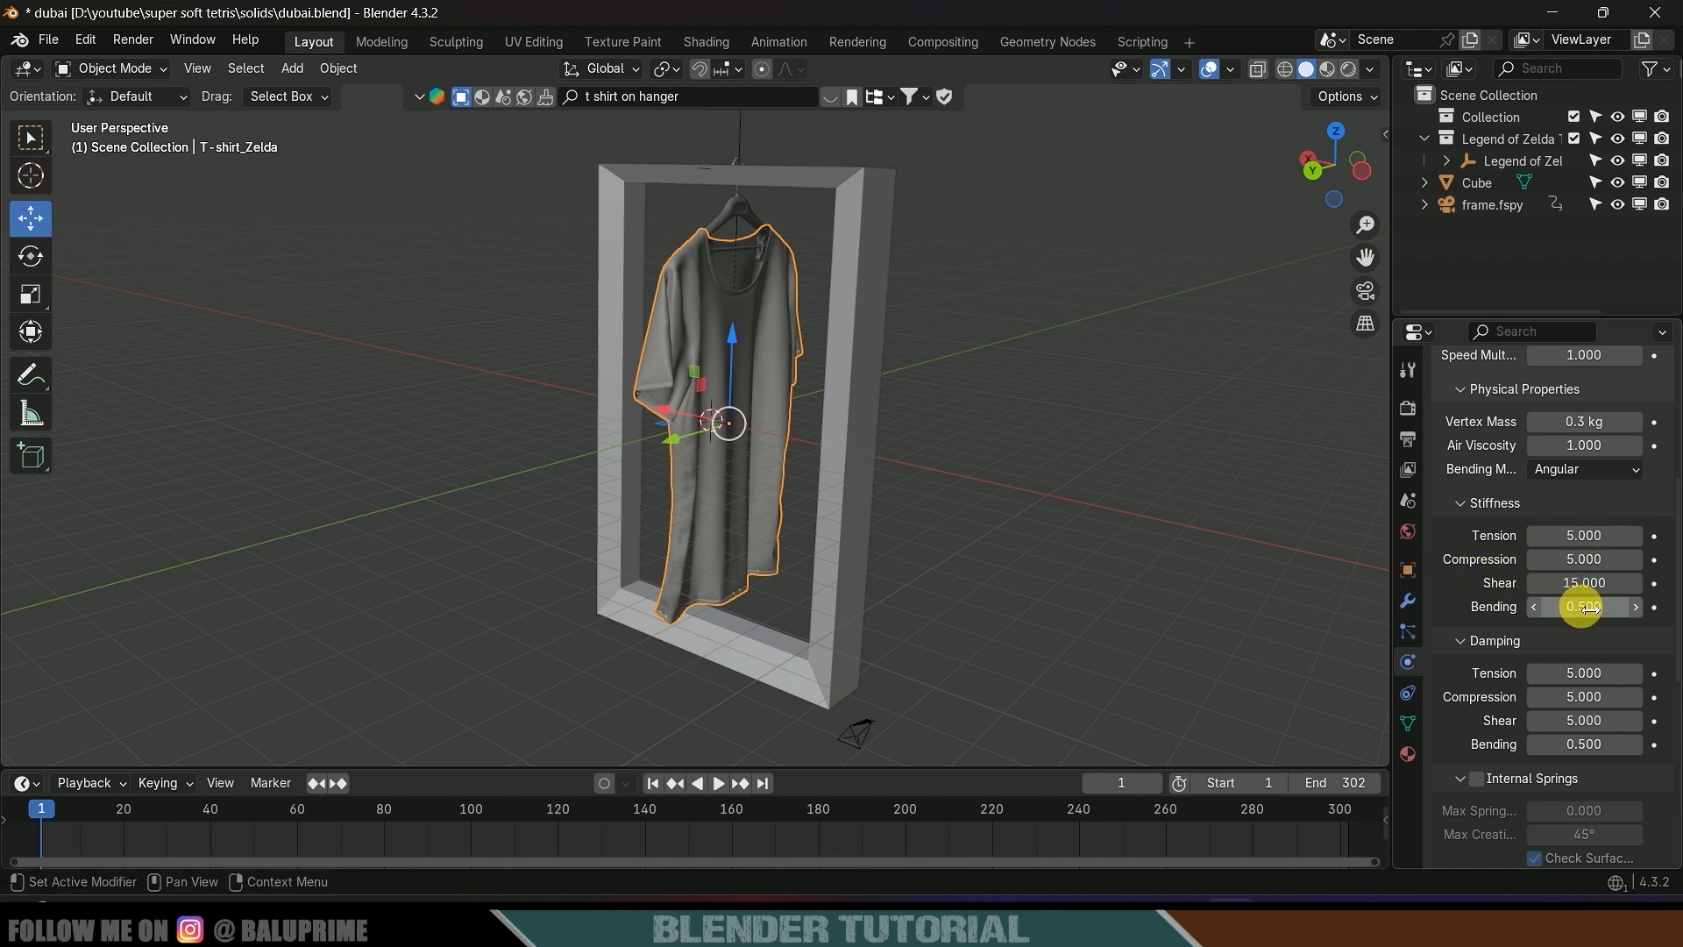
- Set the end frame of the T-shirt's cloth simulation cache to 302
scroll(1490, 603, down, 10)
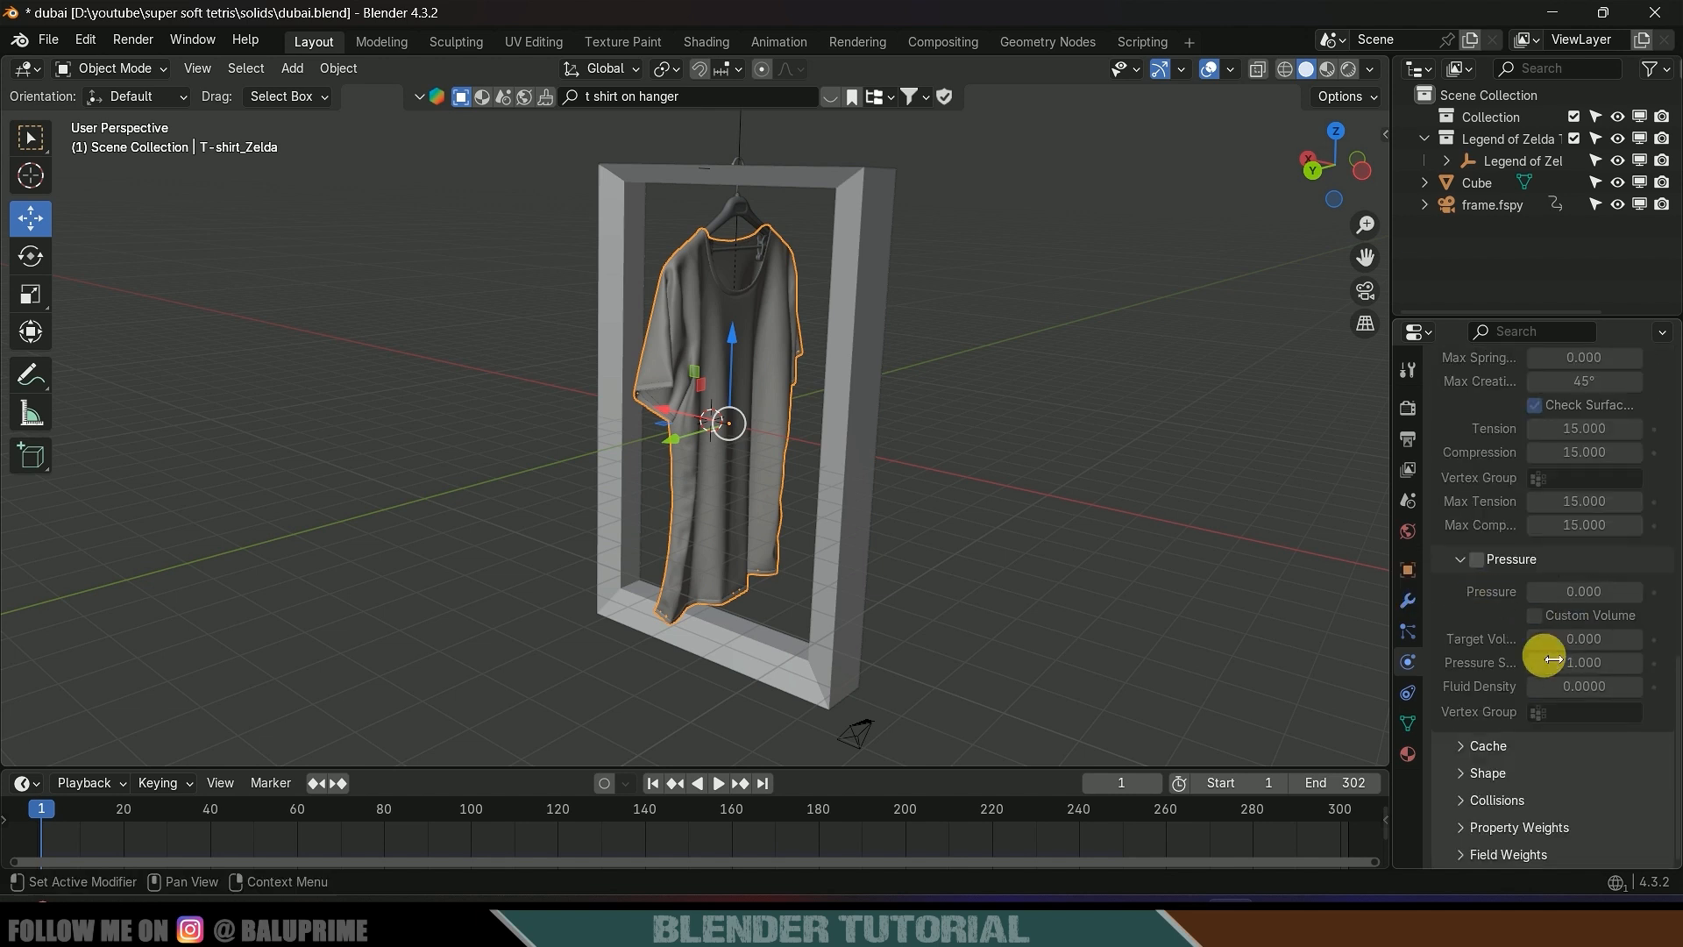
click(1469, 746)
scroll(1467, 743, down, 6)
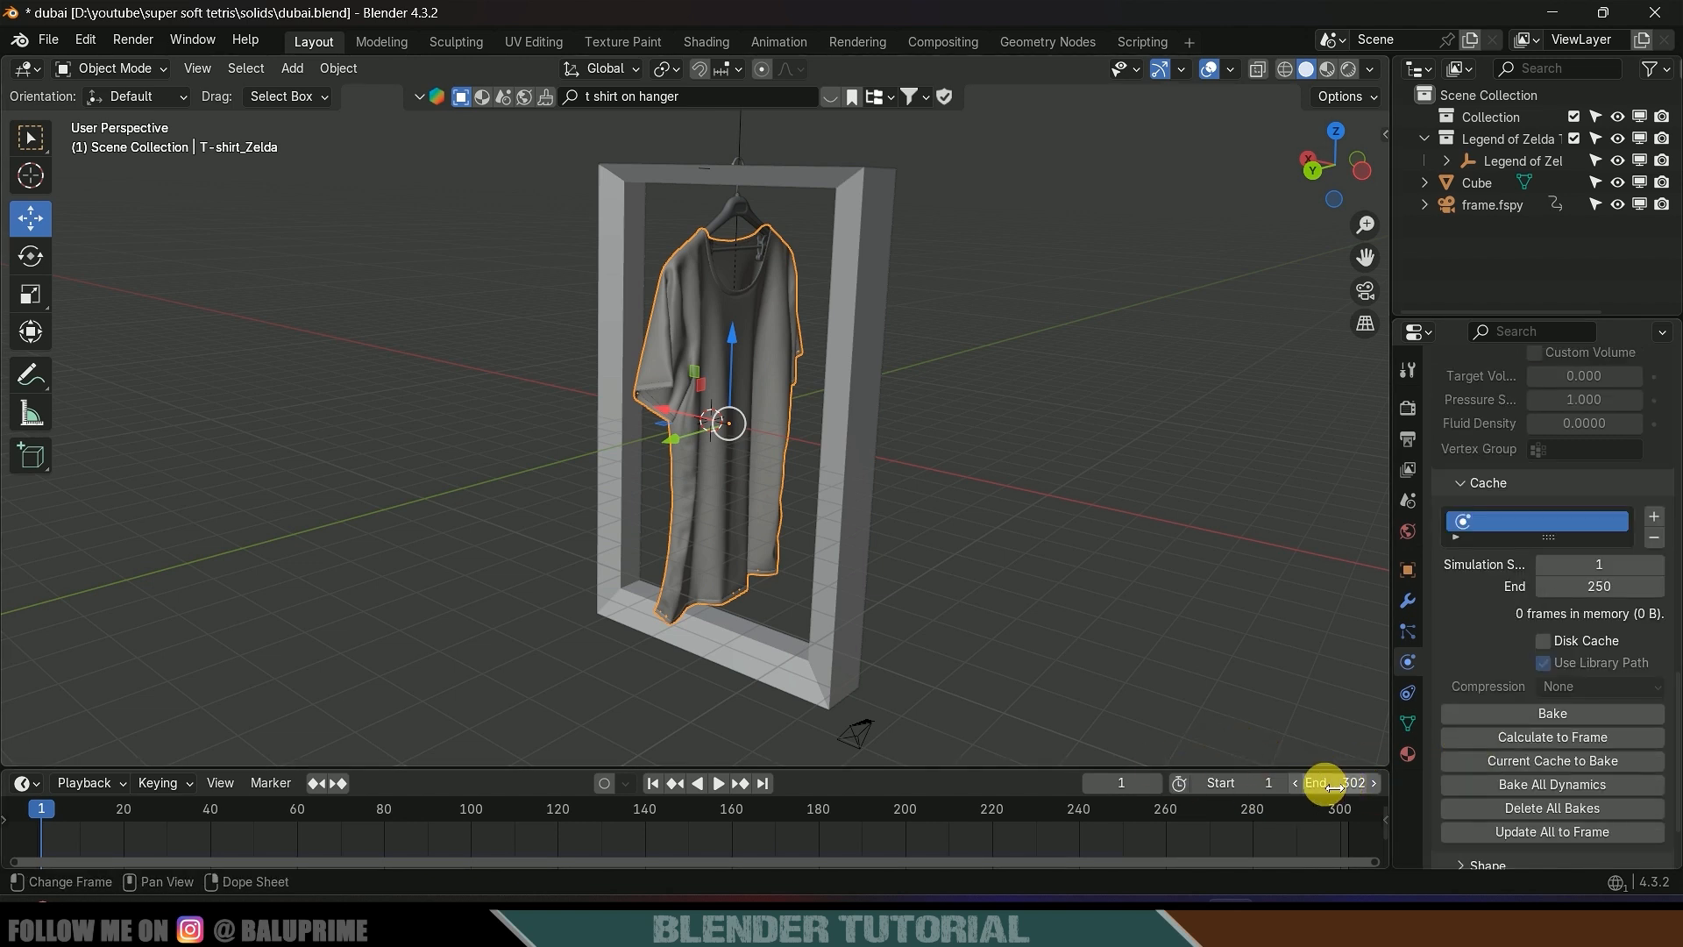
click(1626, 589)
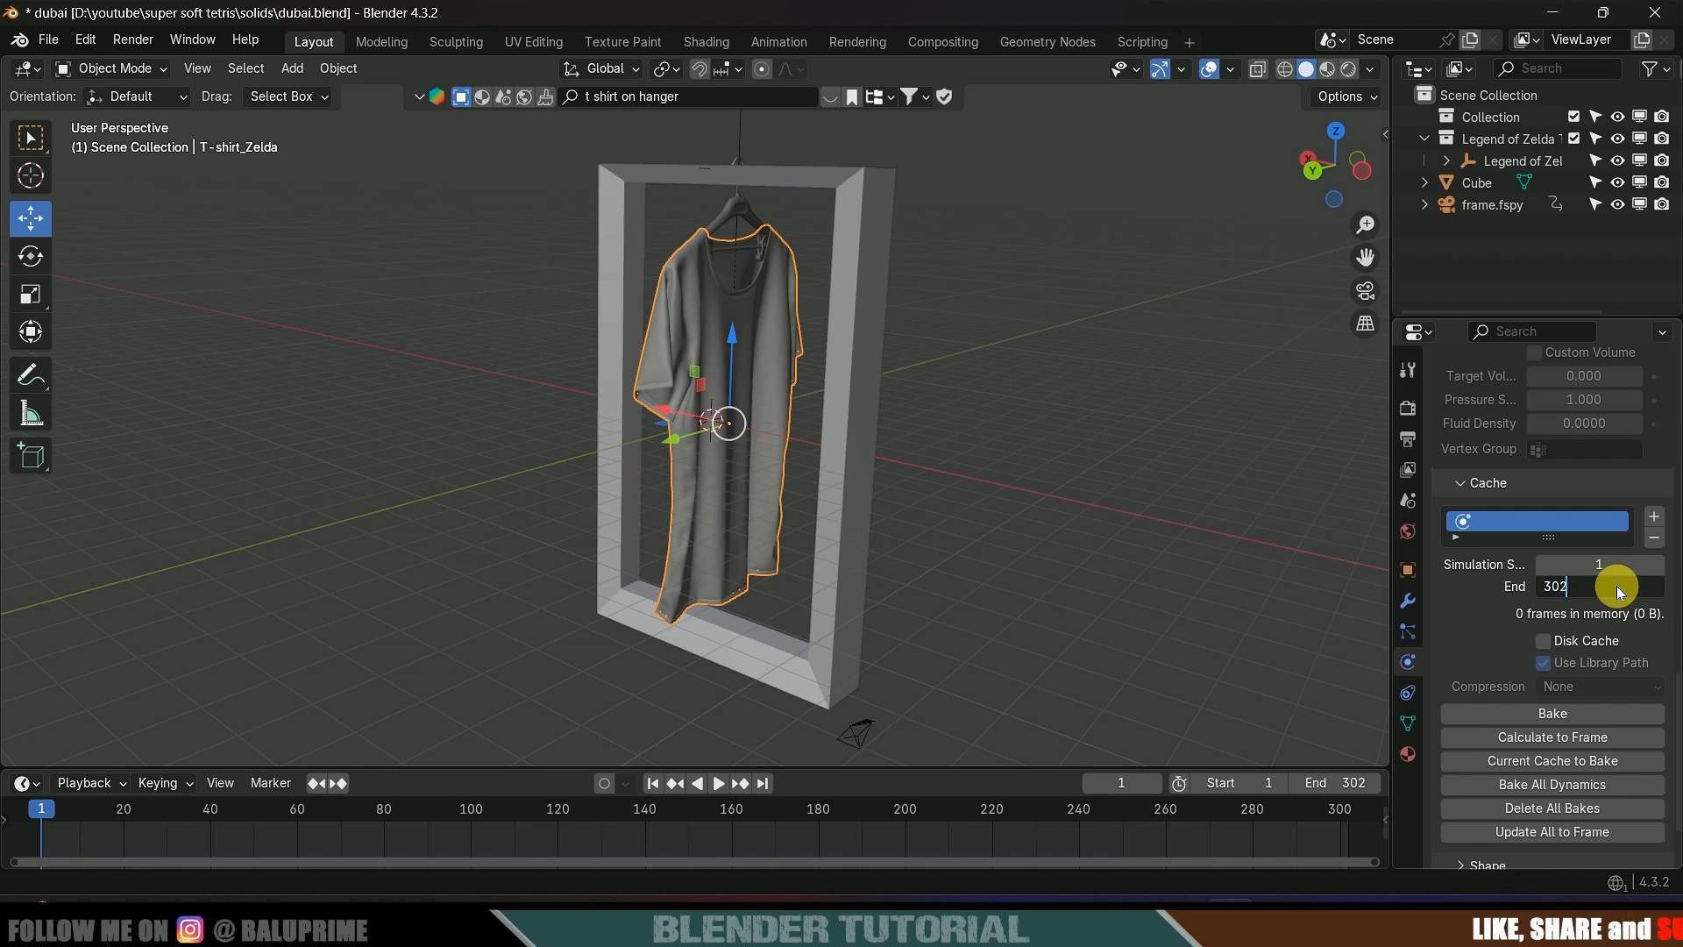
key(Return)
scroll(1523, 624, down, 3)
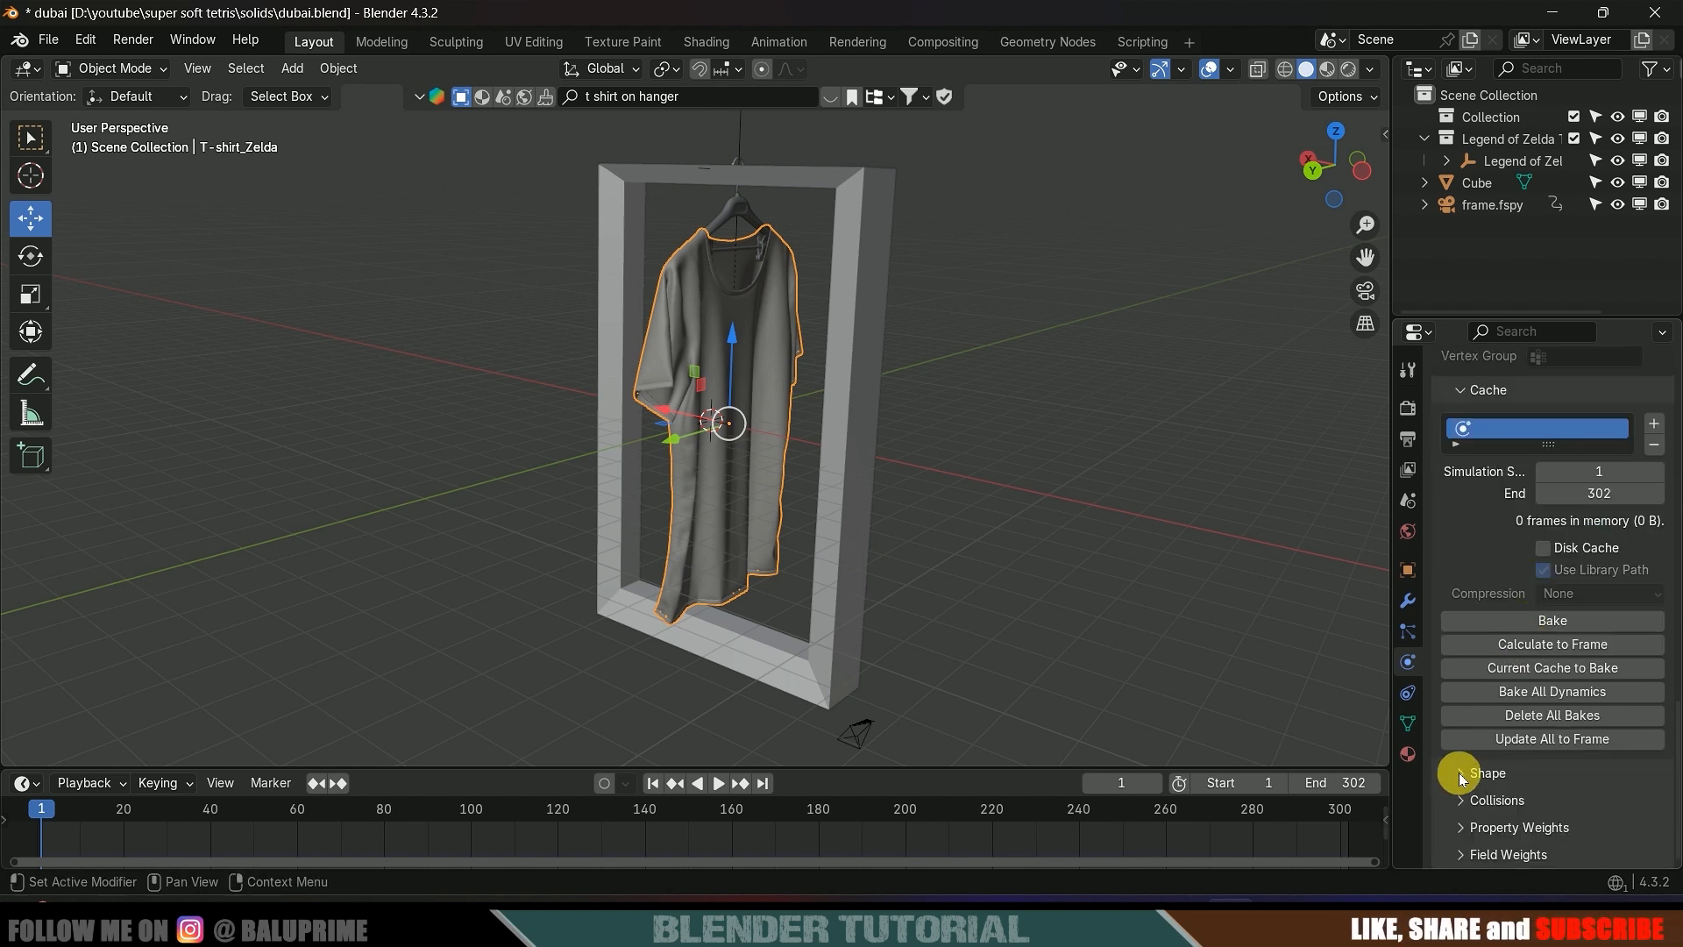
- Save the file, and test-play the cloth simulation for a few frames before returning to frame 1
scroll(959, 365, up, 2)
scroll(1496, 574, up, 15)
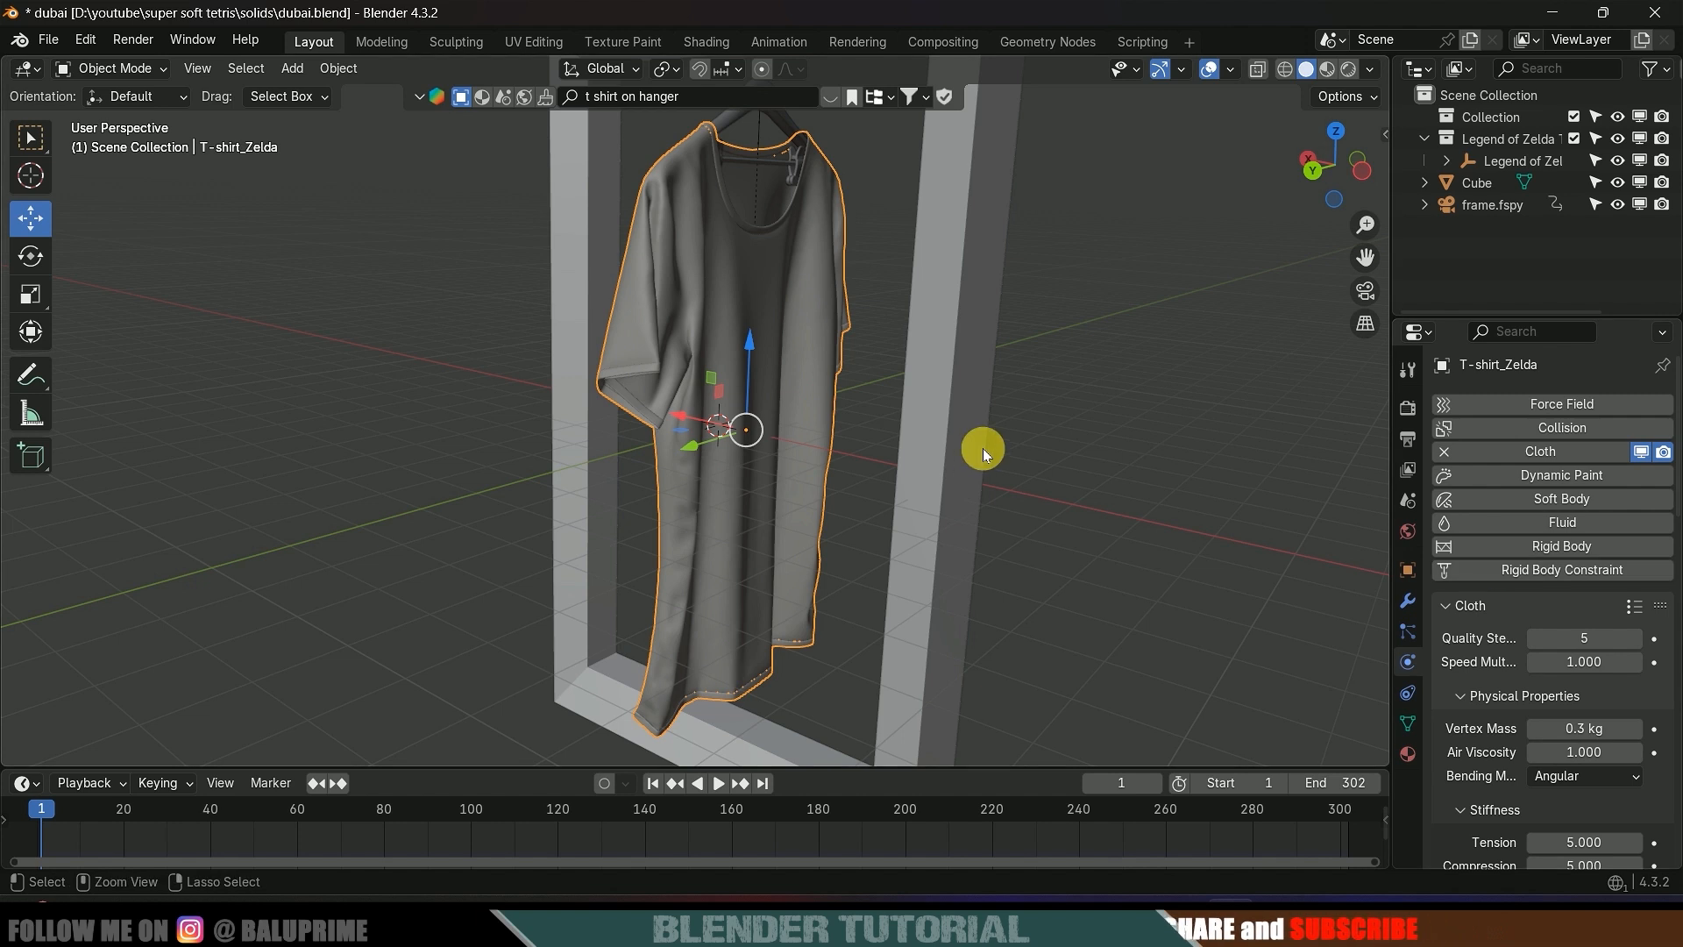
key(ctrl+s)
scroll(1034, 438, down, 3)
key(space)
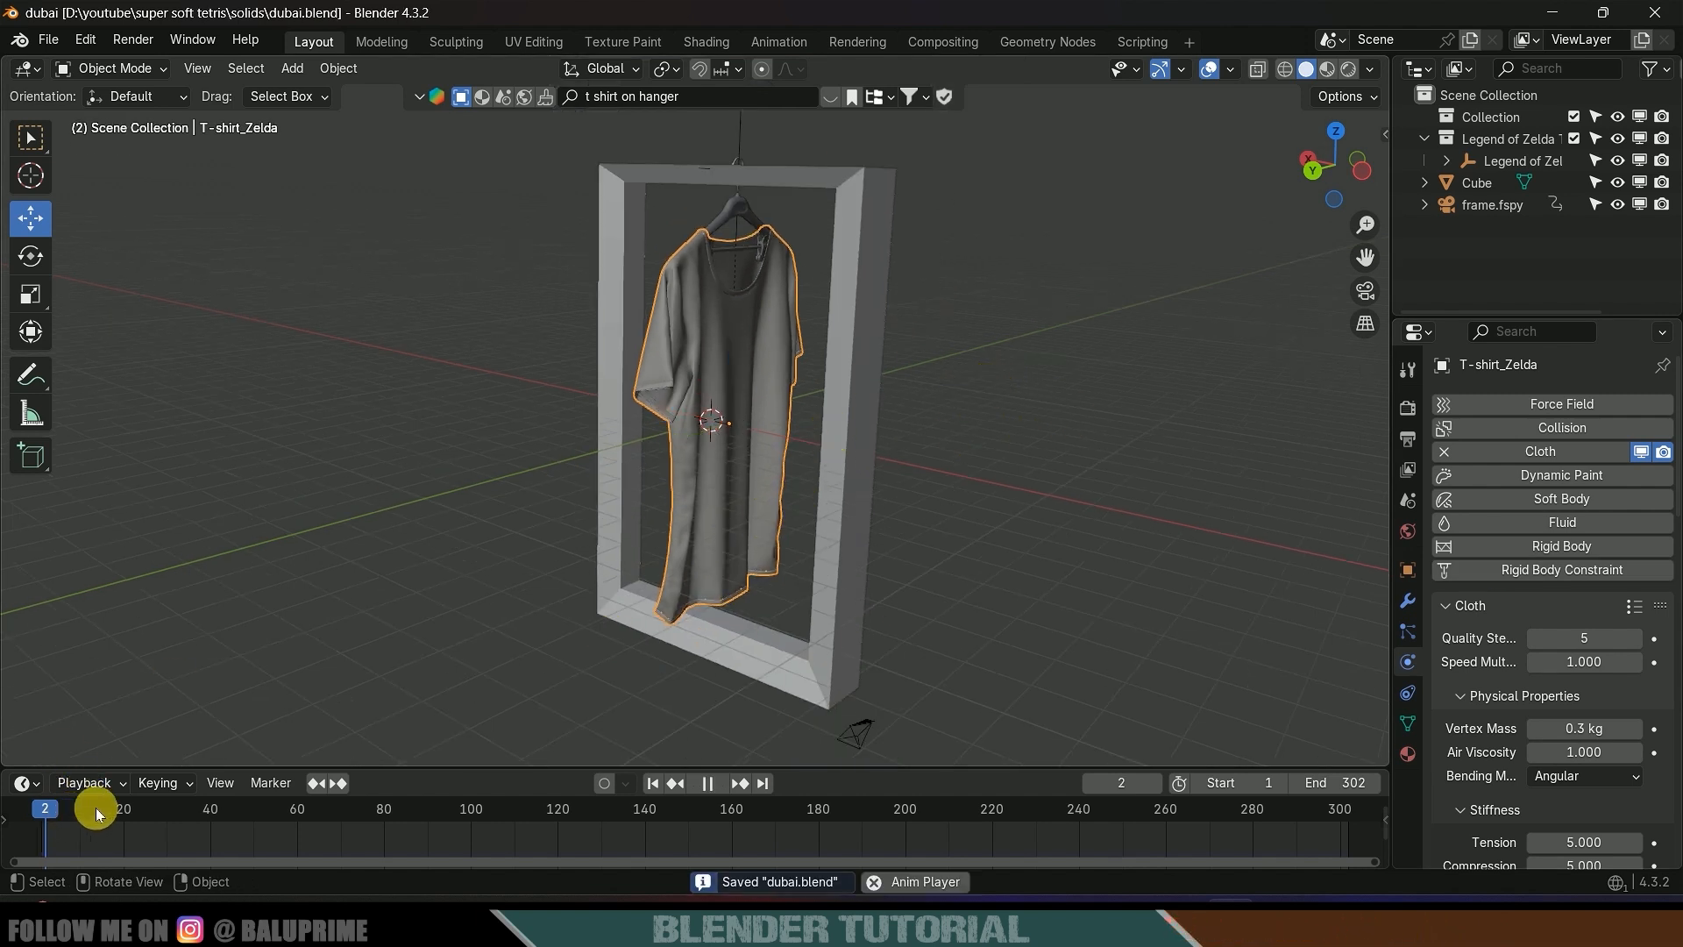
key(space)
click(656, 783)
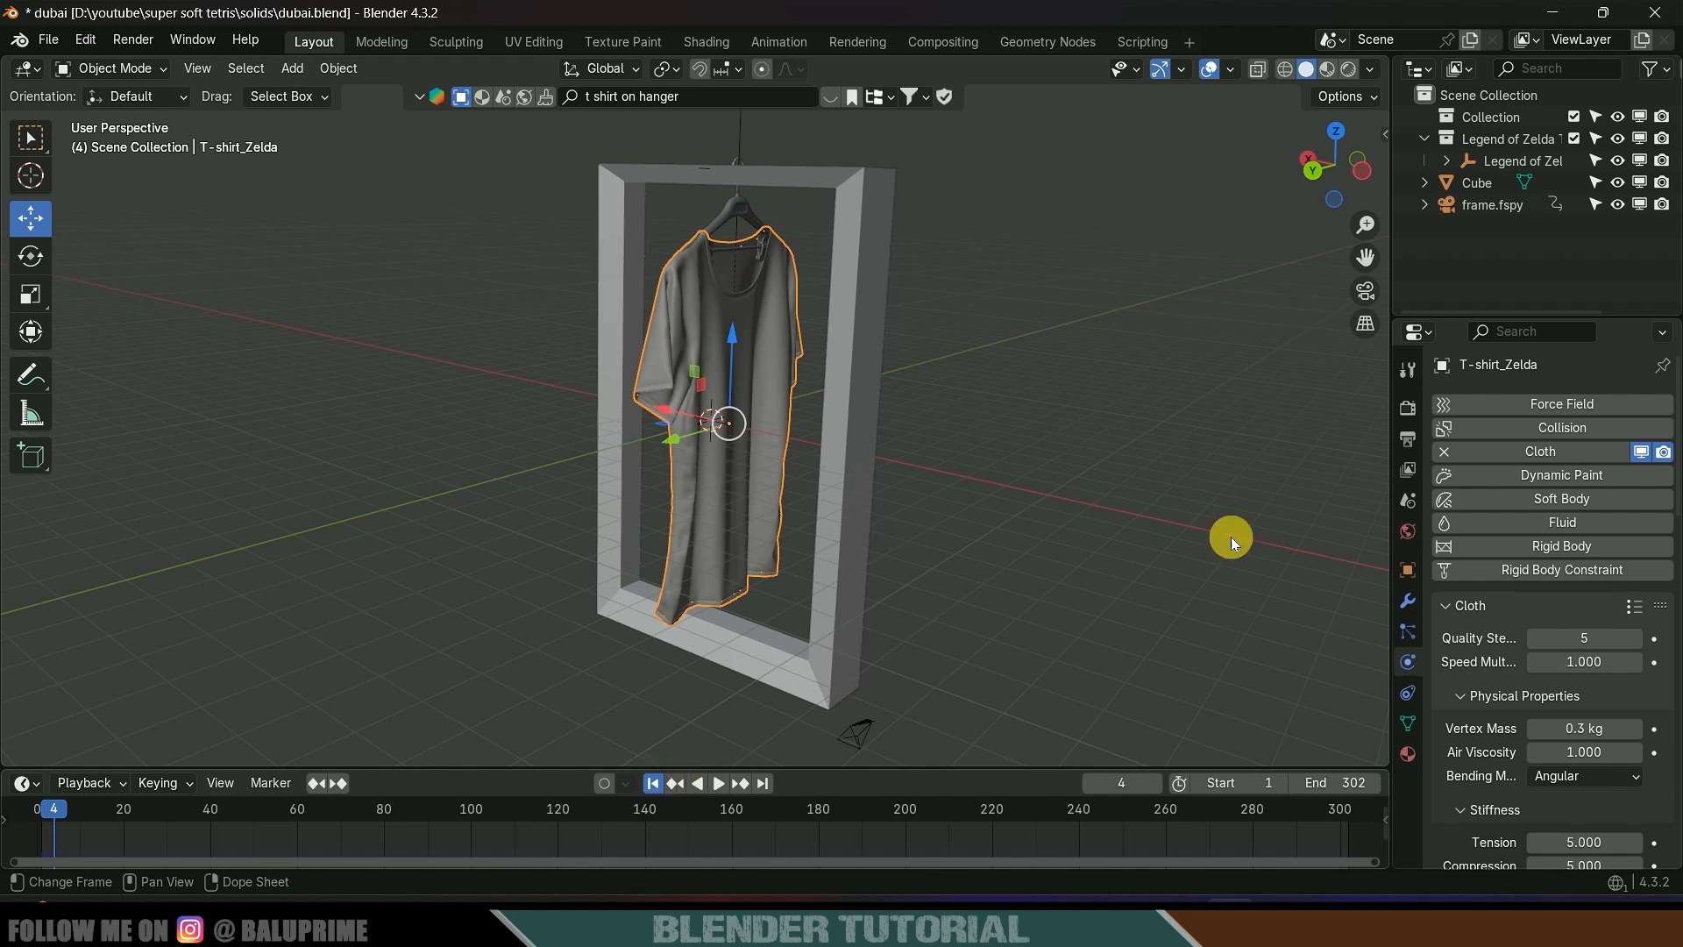
- Reduce the cloth's Quality Steps to 1 and test-play the simulation, returning to the first frame
click(1580, 643)
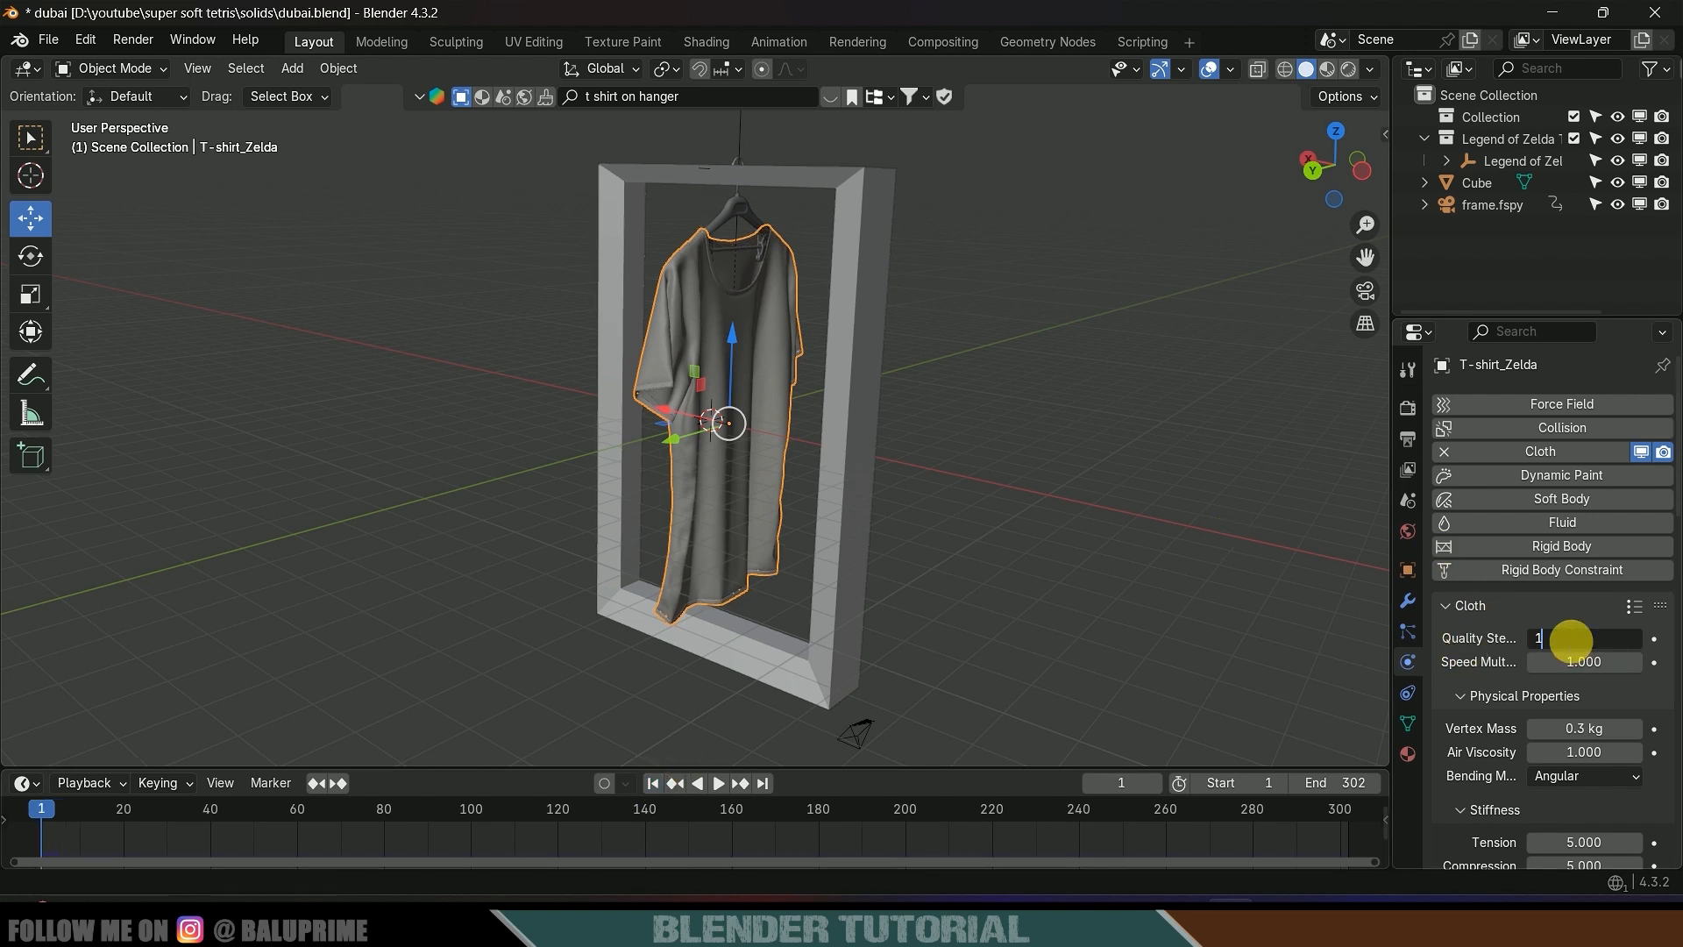
key(Return)
key(space)
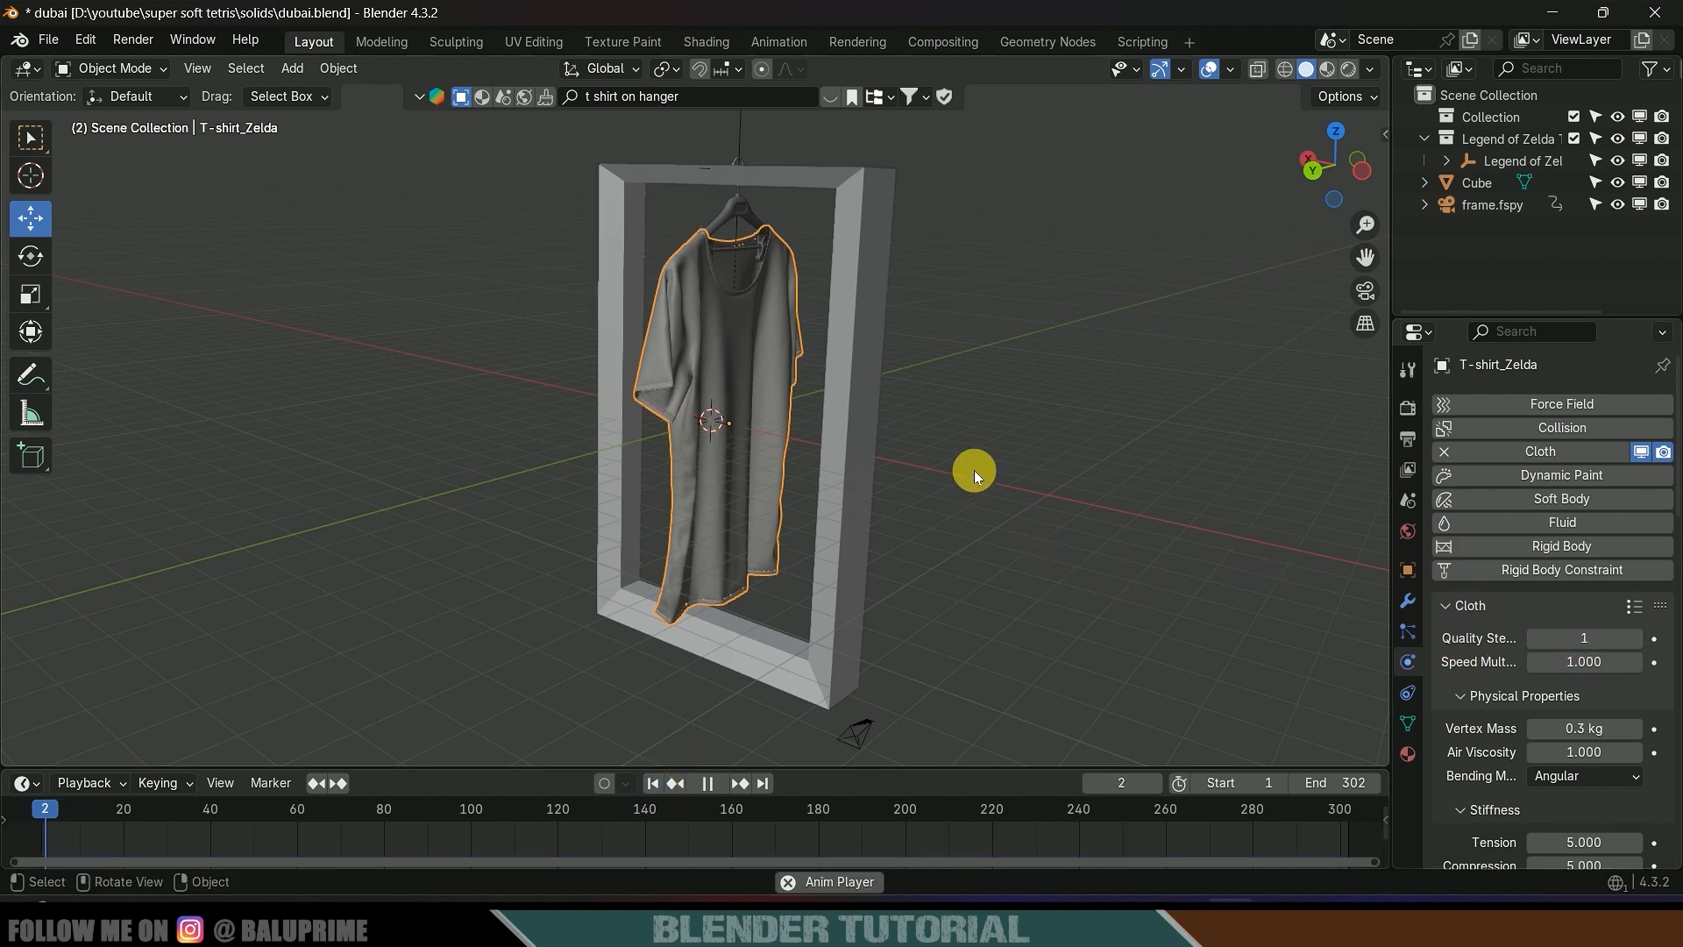
middle_drag(975, 470, 929, 484)
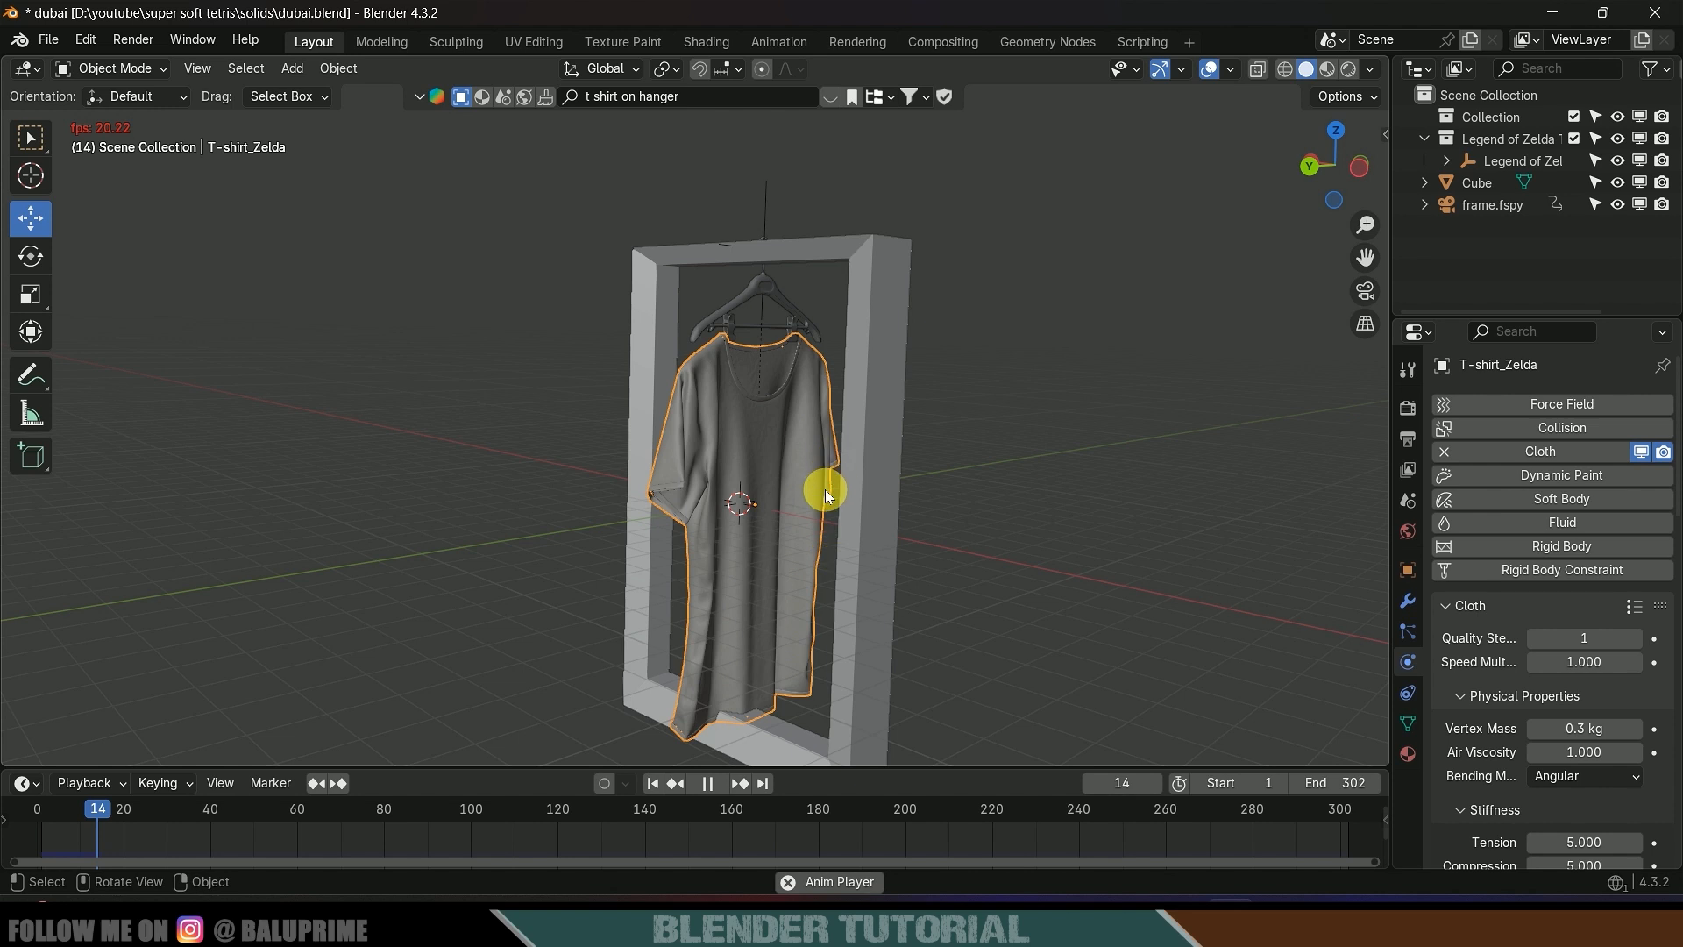
key(space)
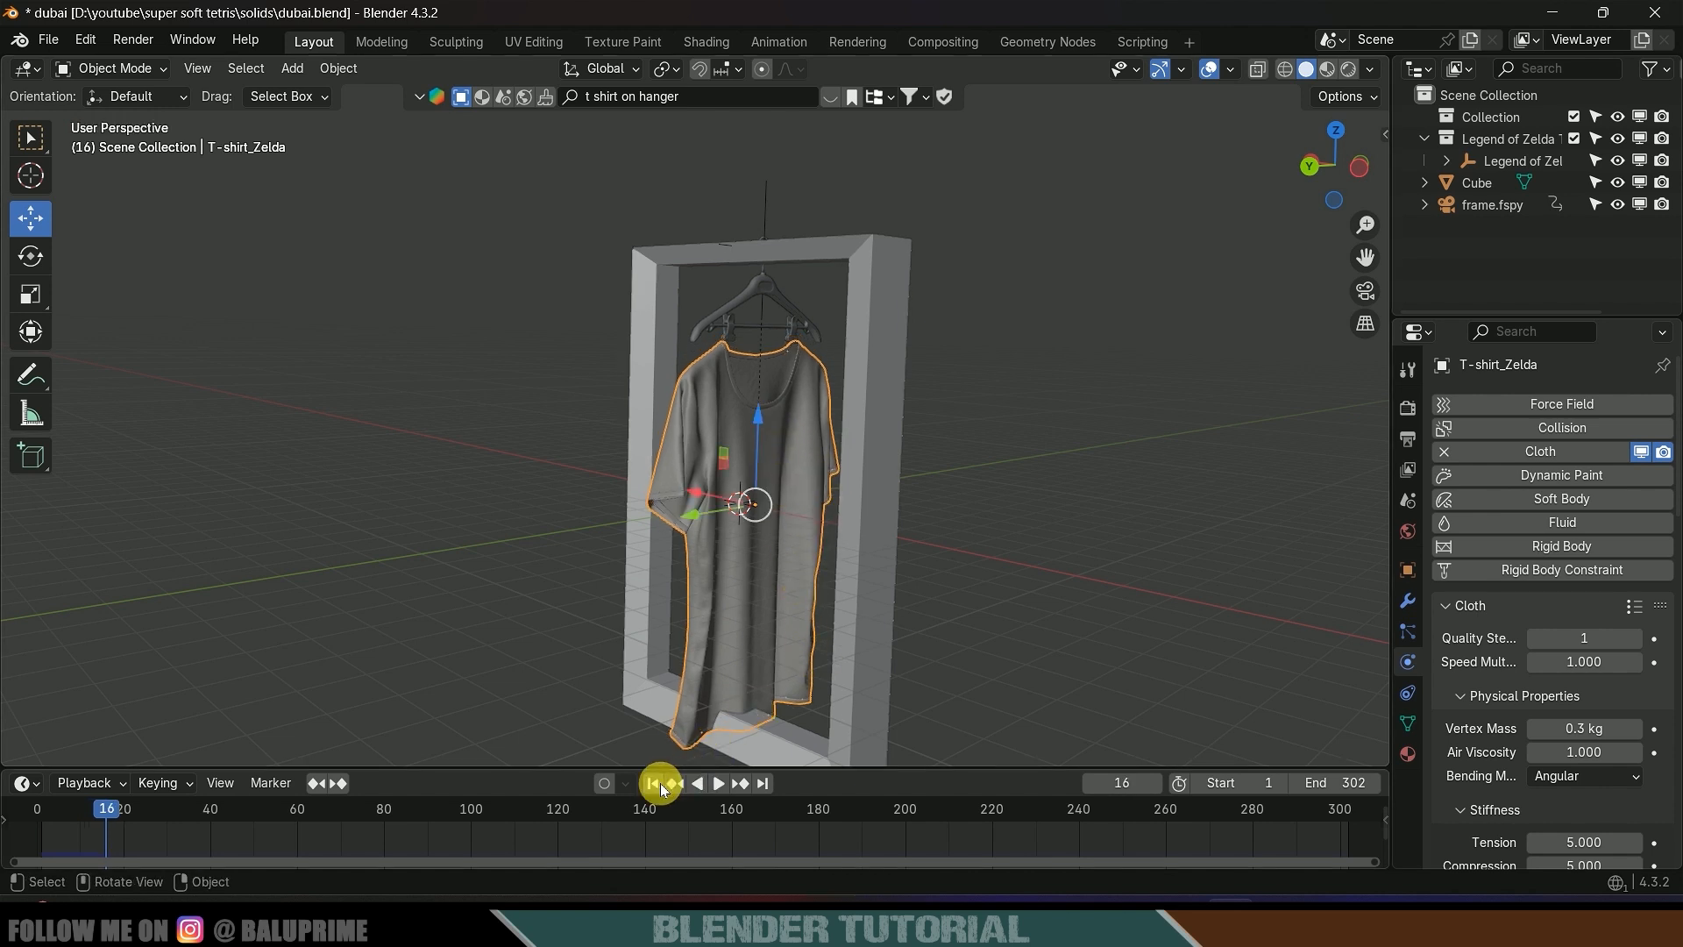
scroll(783, 516, up, 3)
key(shift+Left)
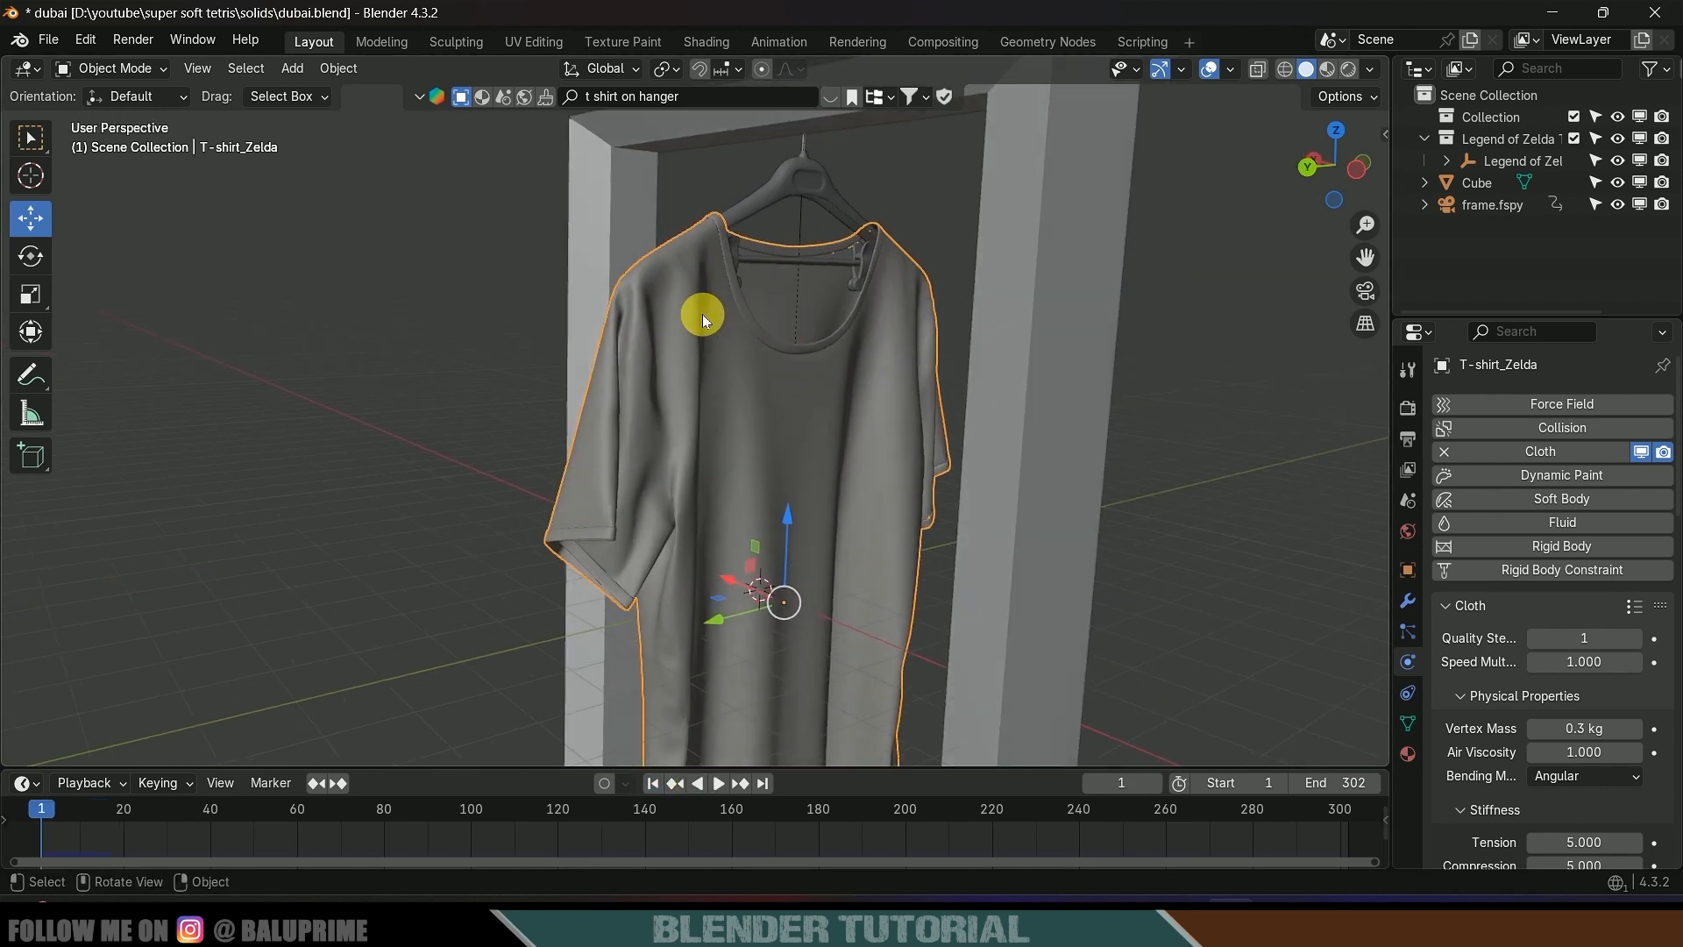
- Open the T-shirt mesh in Edit Mode with vertex selection and wireframe shading
middle_drag(766, 212, 735, 351)
key(alt+a)
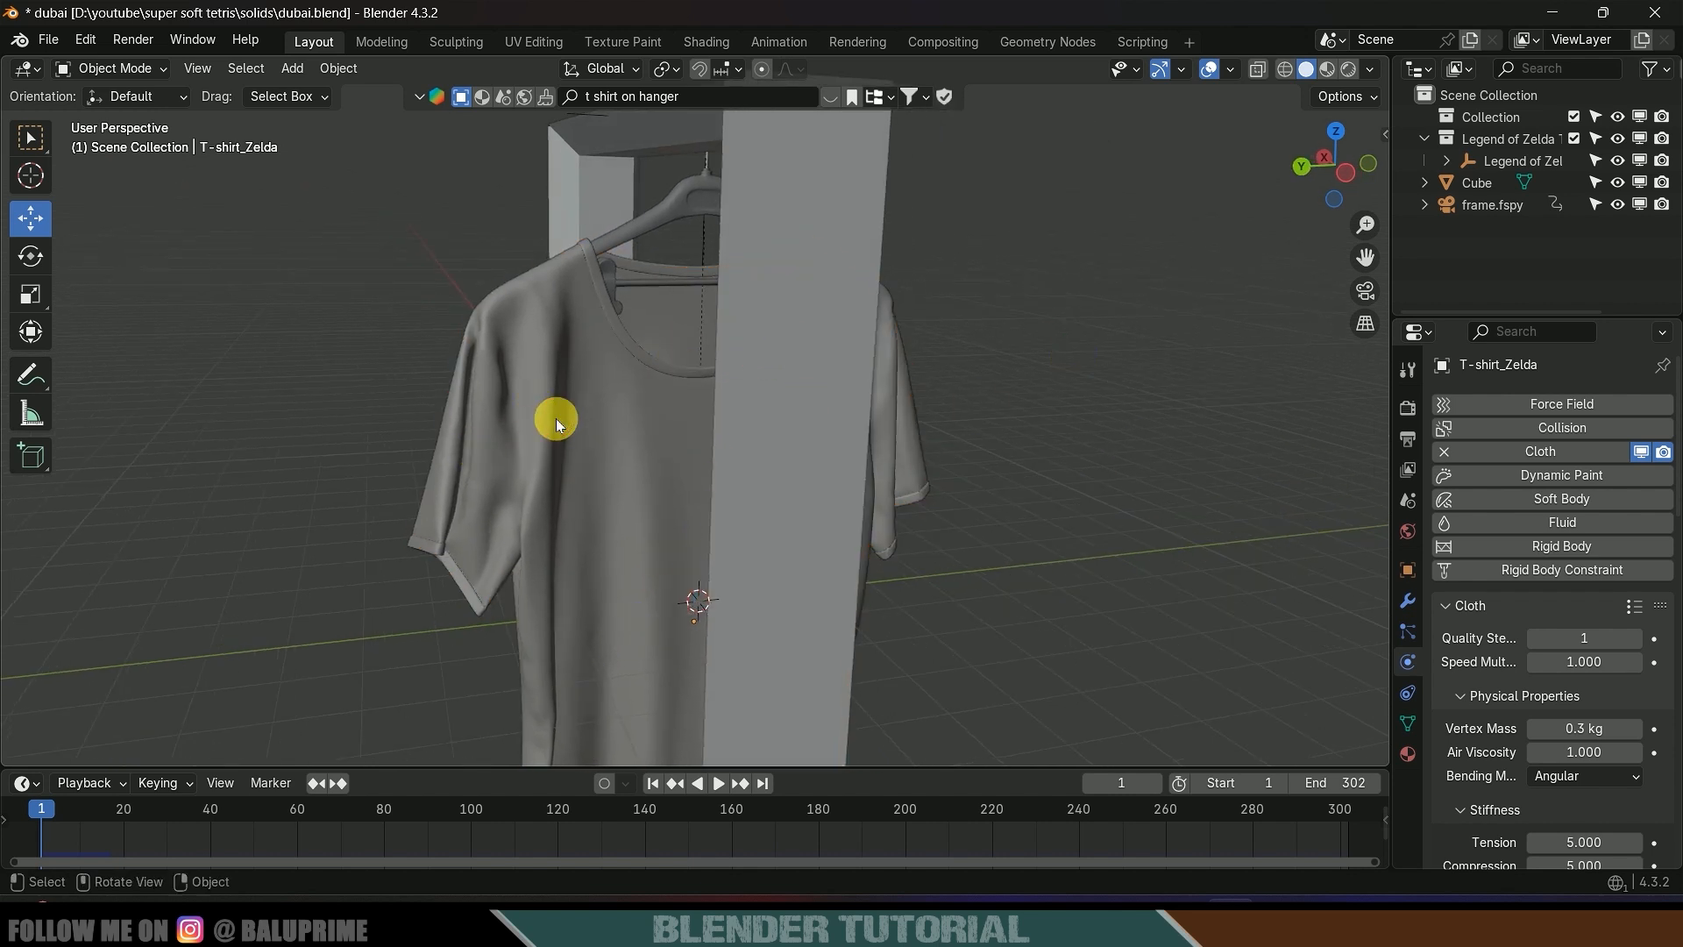
click(472, 383)
click(135, 69)
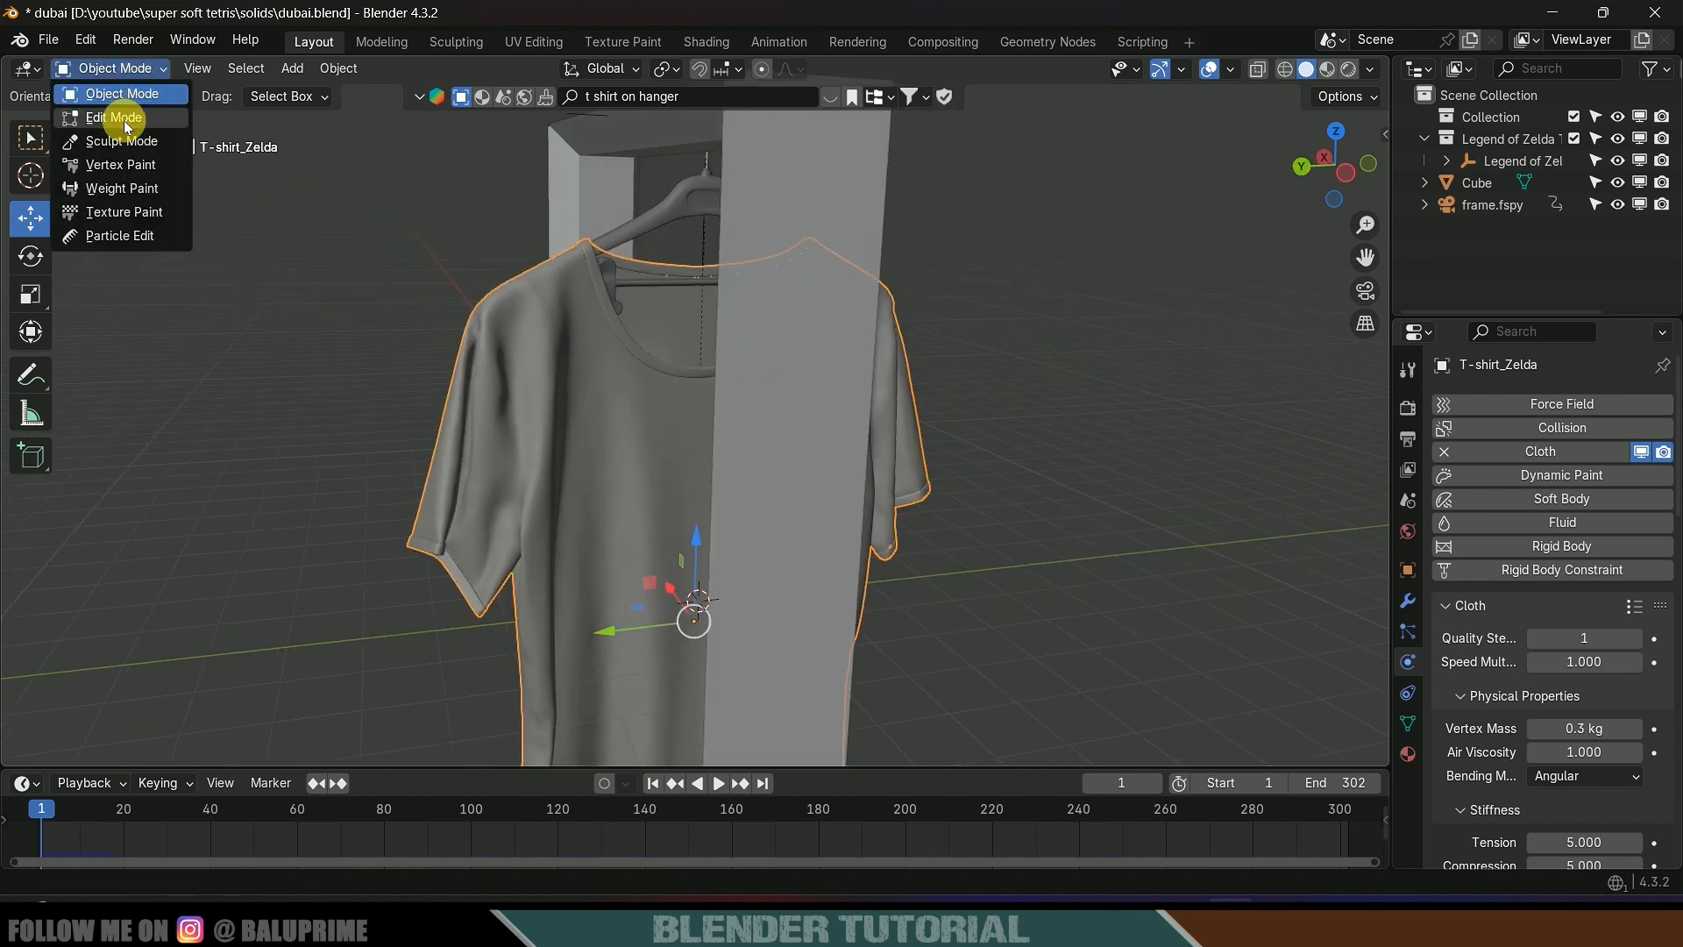
key(Tab)
scroll(602, 368, up, 5)
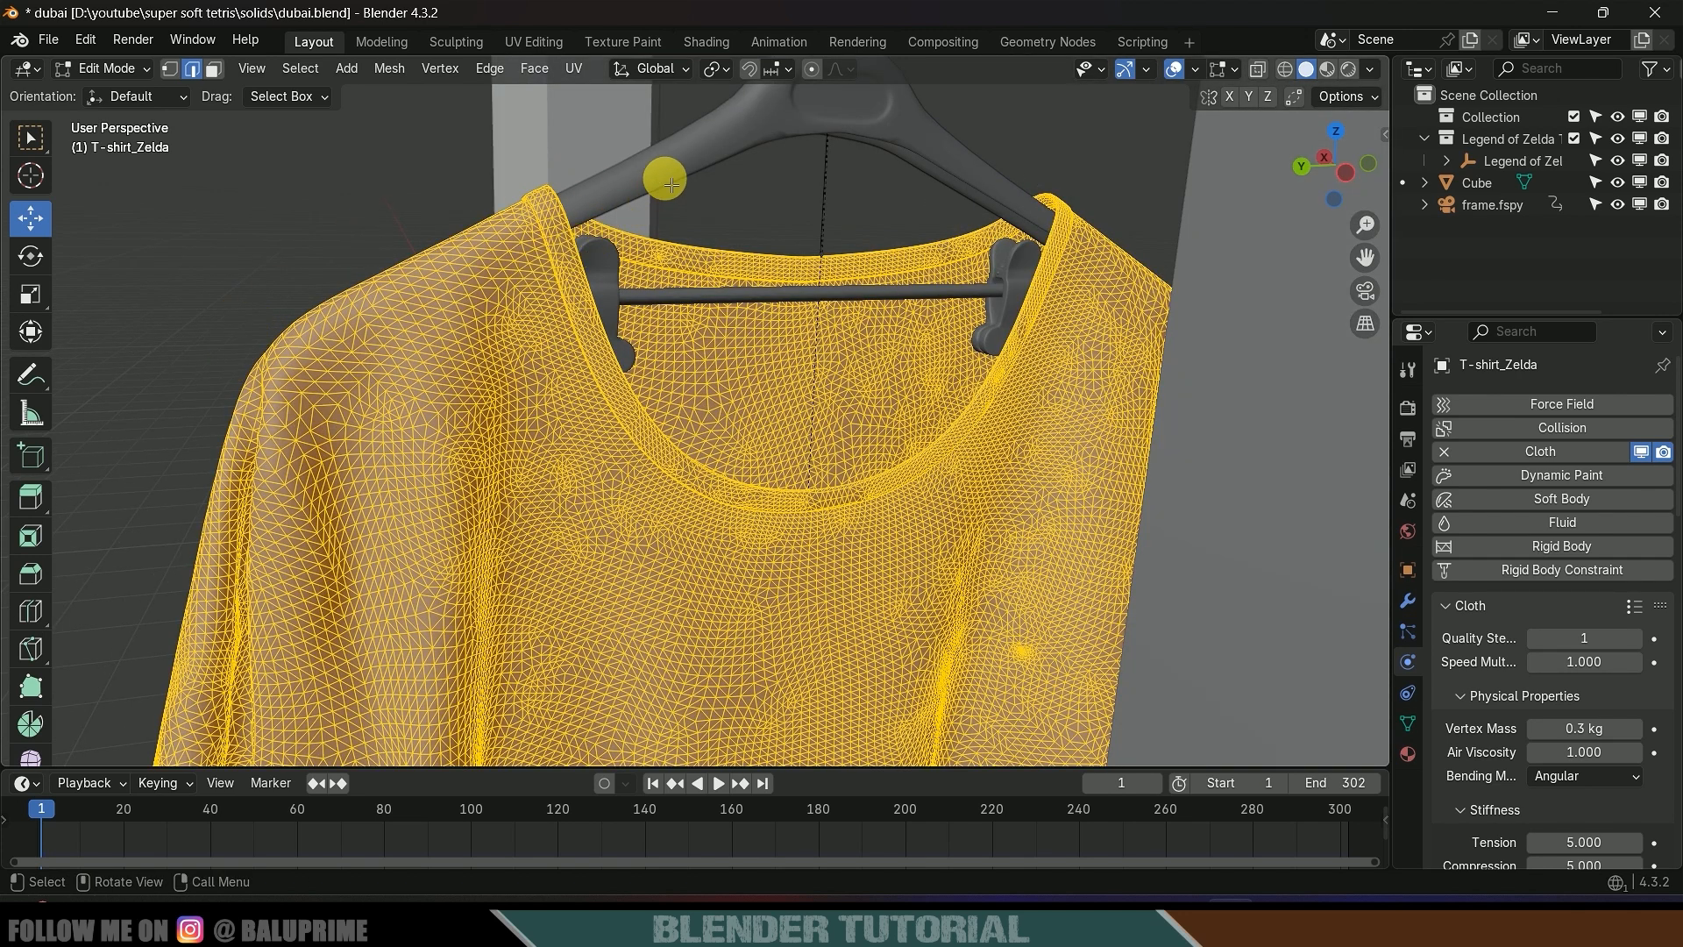
click(166, 72)
click(1285, 69)
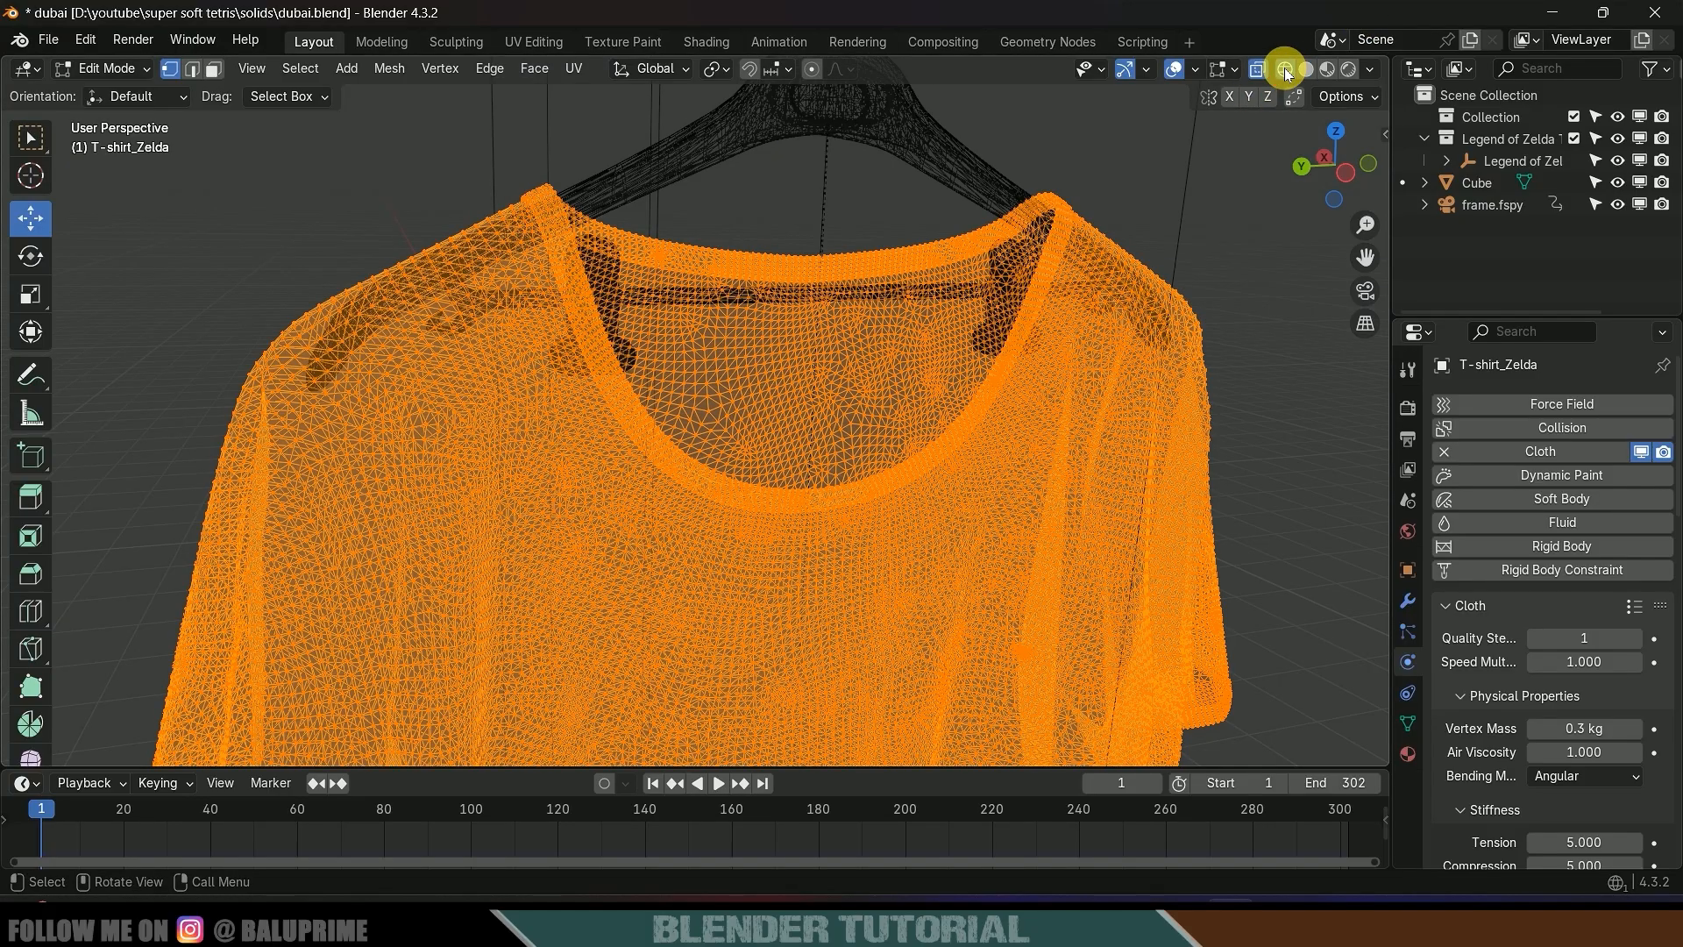
- Select only the T-shirt's vertices along both shoulders where the cloth rests on the hanger
mouse_move(544, 249)
middle_down()
mouse_move(484, 263)
mouse_move(444, 207)
mouse_move(499, 225)
mouse_move(563, 177)
mouse_move(282, 178)
middle_up()
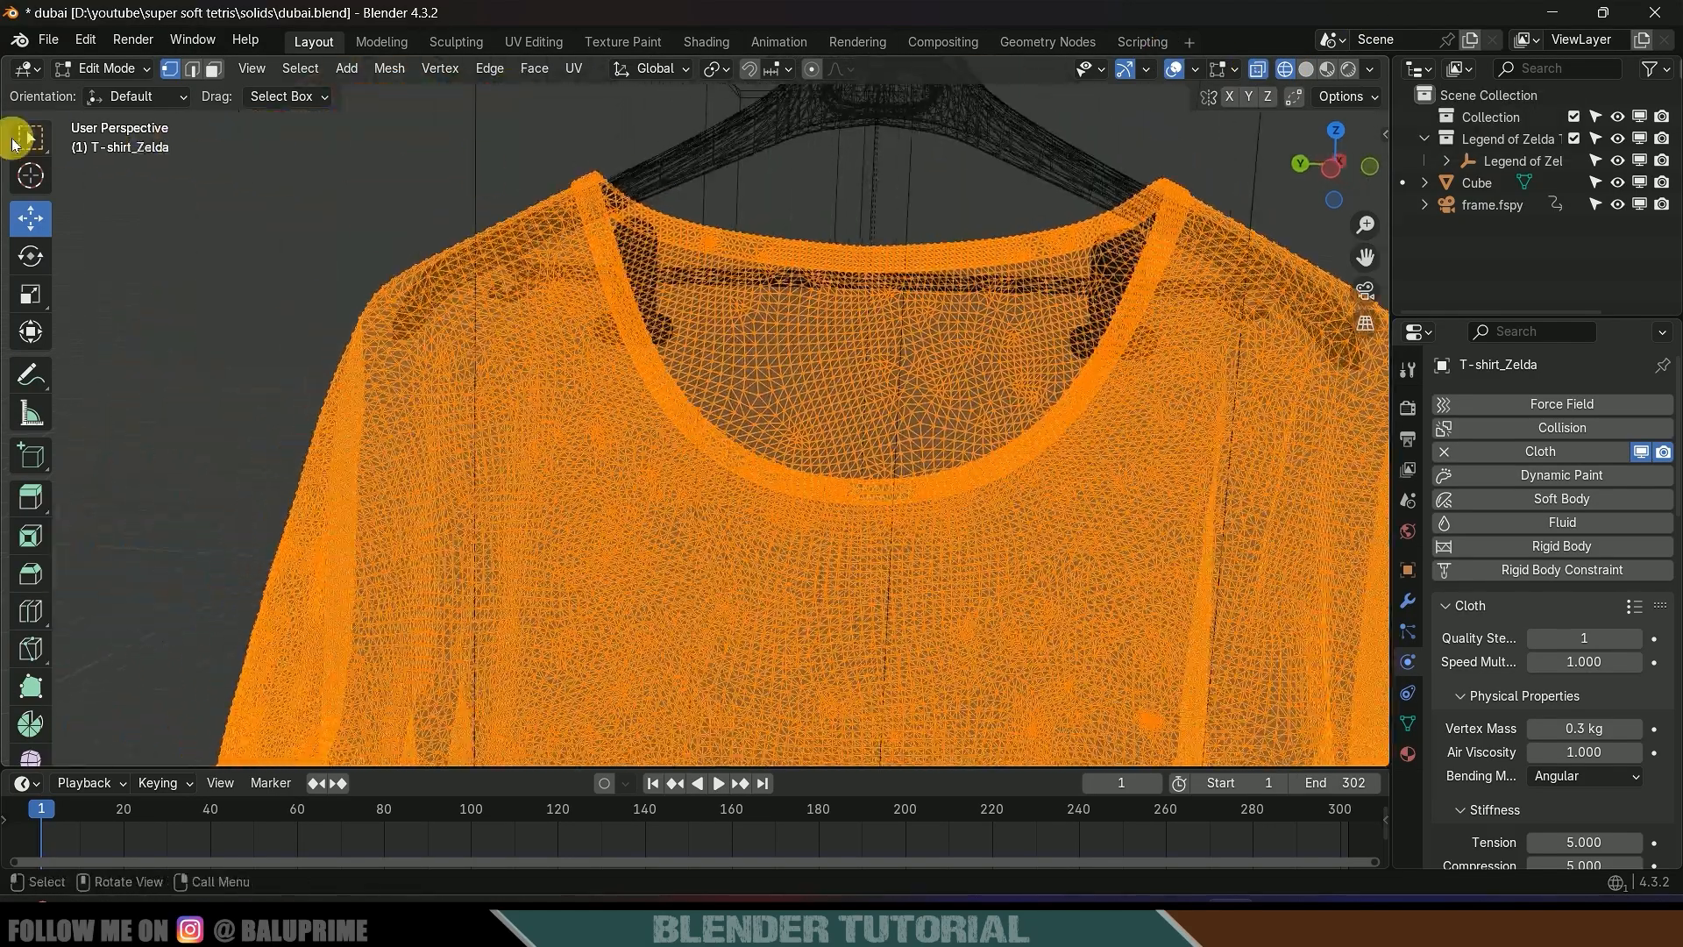
click(15, 140)
click(129, 277)
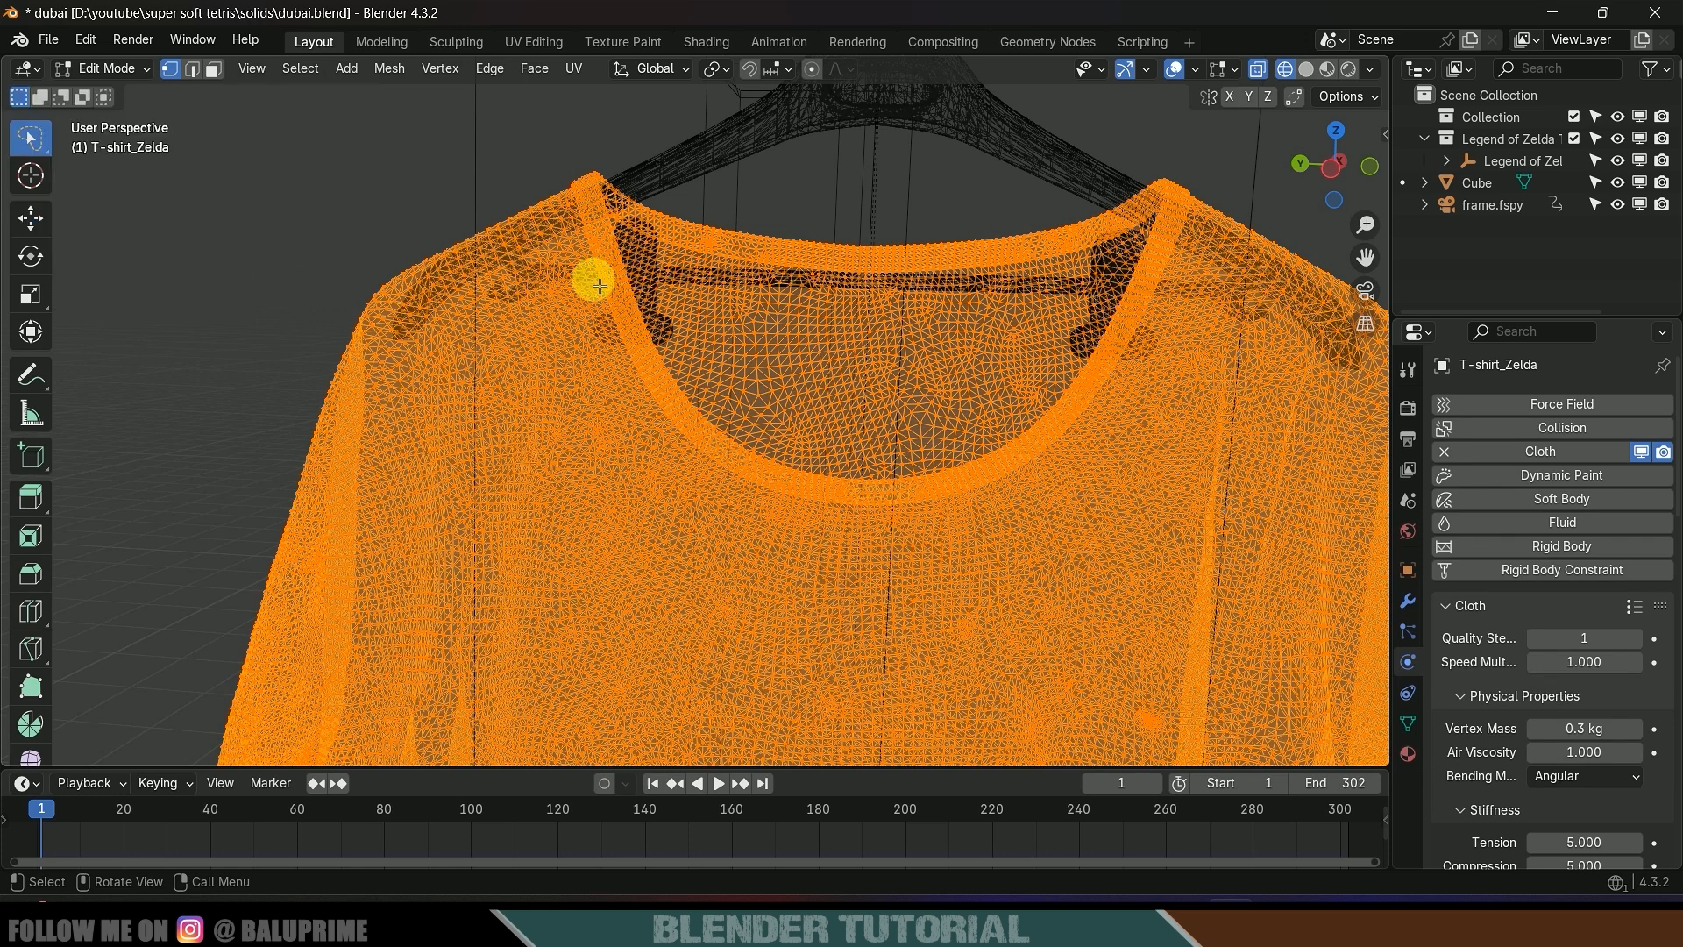
mouse_move(356, 274)
mouse_down()
mouse_move(443, 331)
mouse_move(620, 207)
mouse_move(493, 182)
mouse_move(385, 280)
mouse_up()
mouse_move(414, 327)
middle_down()
mouse_move(751, 346)
mouse_move(927, 329)
mouse_move(601, 361)
mouse_move(793, 282)
mouse_move(850, 394)
mouse_move(844, 369)
middle_up()
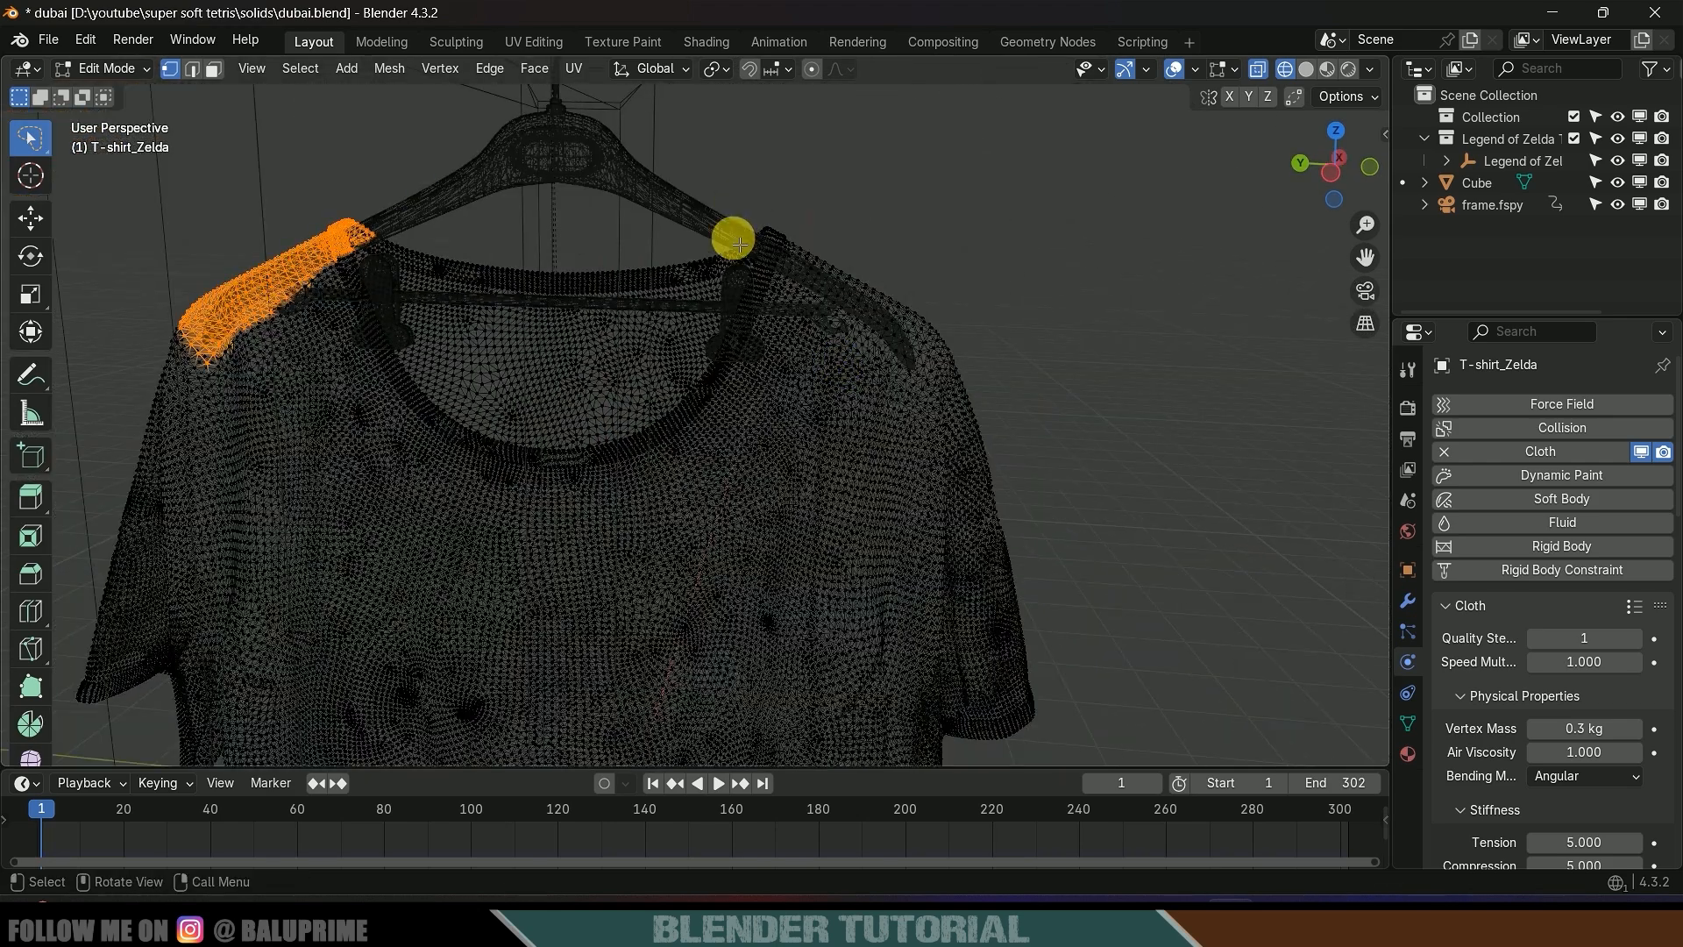
mouse_move(723, 187)
ctrl+right_down()
mouse_move(751, 255)
mouse_move(914, 372)
mouse_move(928, 327)
mouse_move(781, 207)
mouse_move(792, 235)
ctrl+right_up()
middle_drag(936, 424, 929, 411)
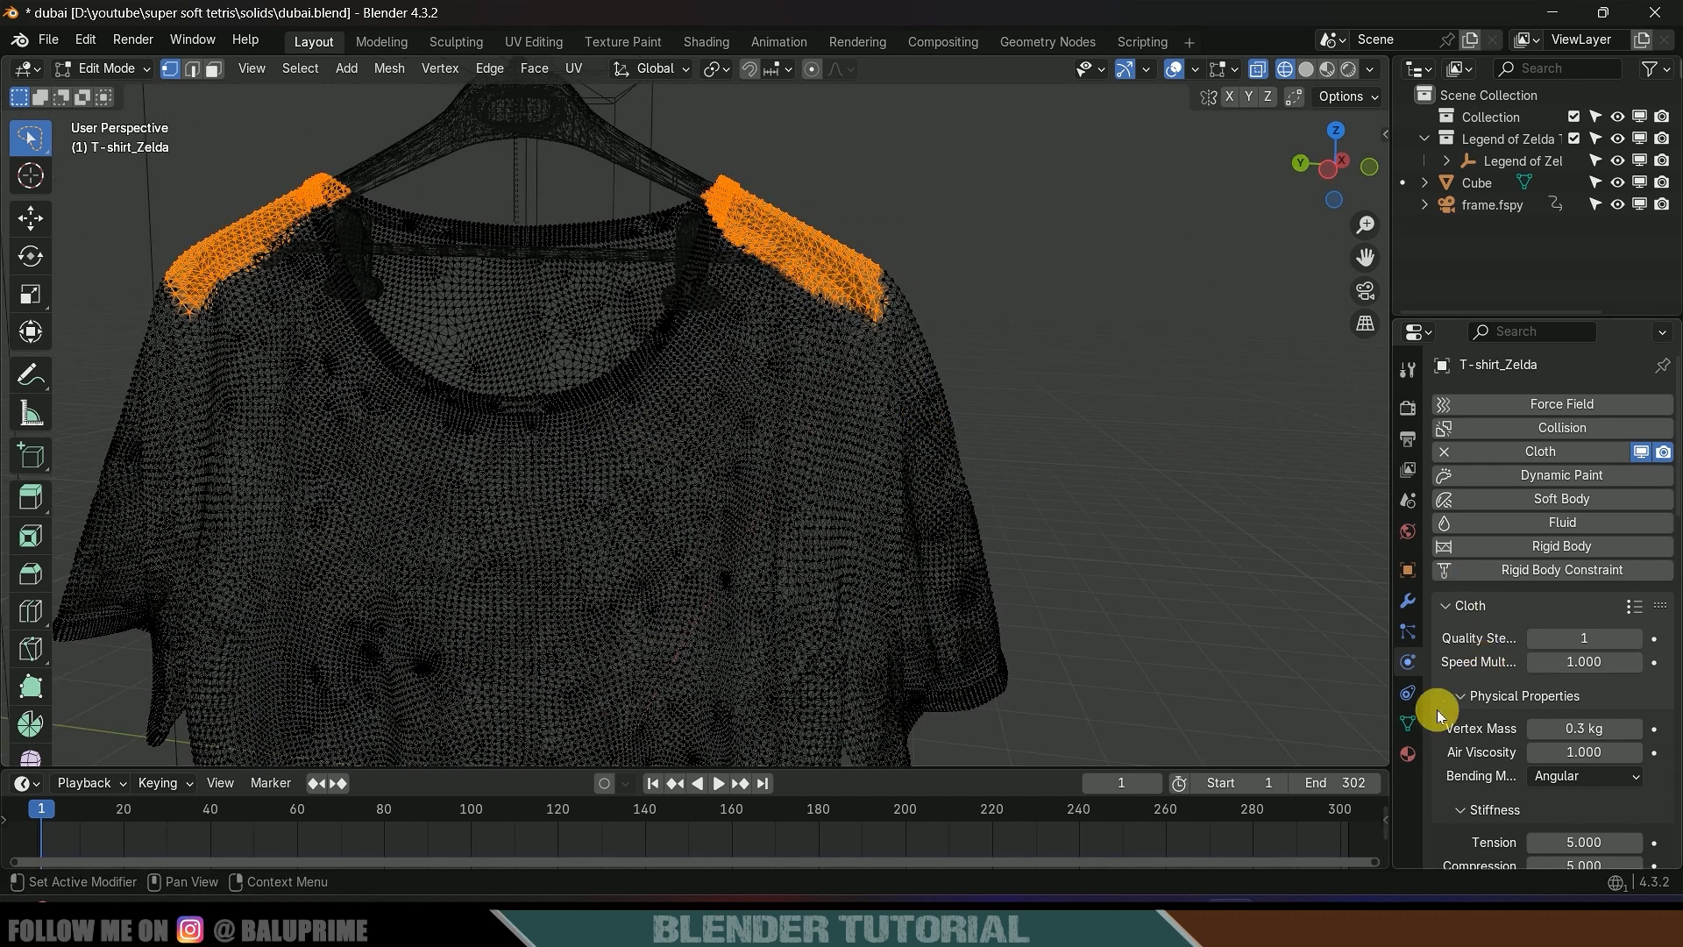
- Create a vertex group named pins for the selected shoulder vertices and return to Object Mode
click(1410, 723)
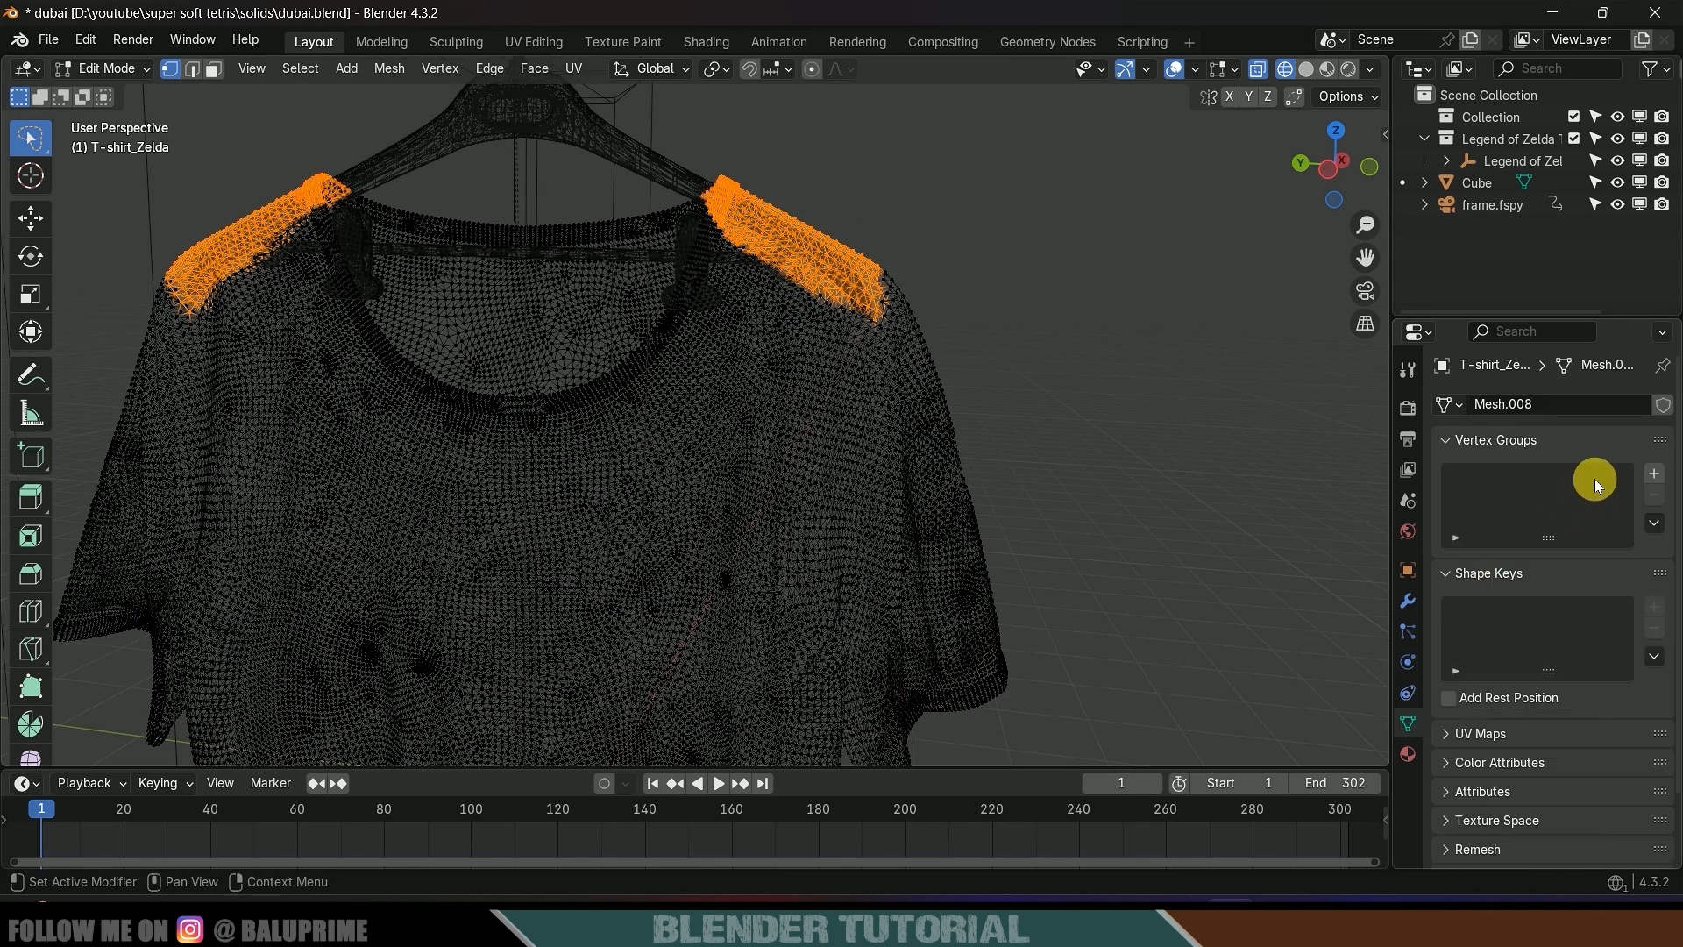
click(1653, 474)
double_click(1490, 480)
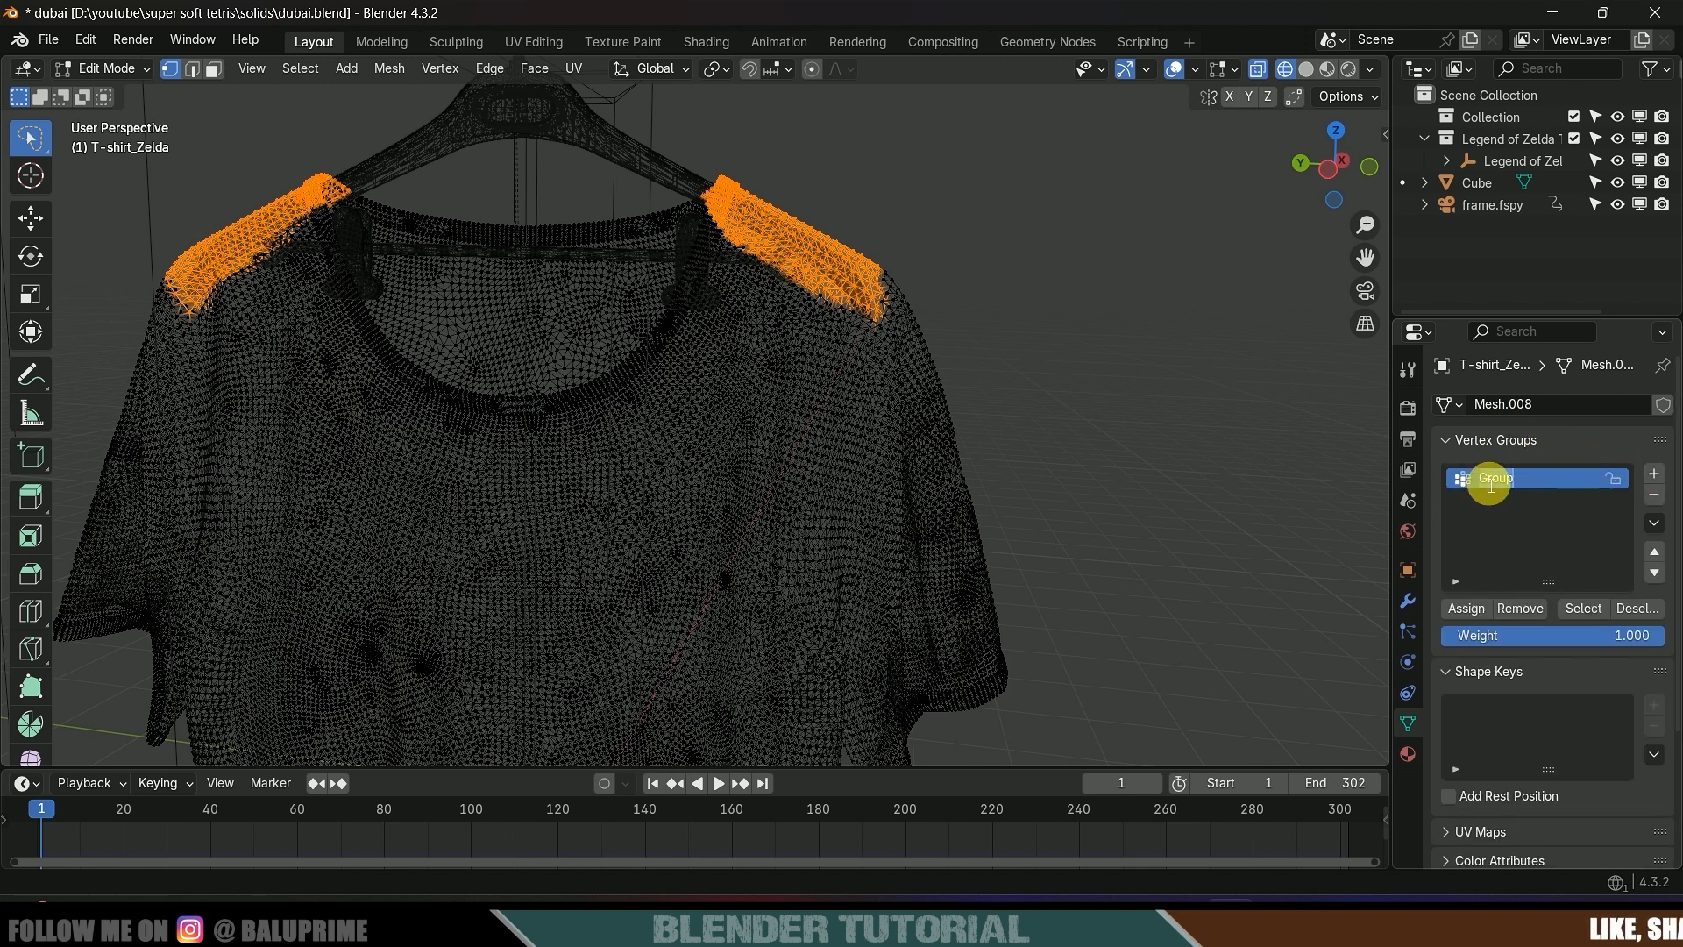
text(pins)
key(Return)
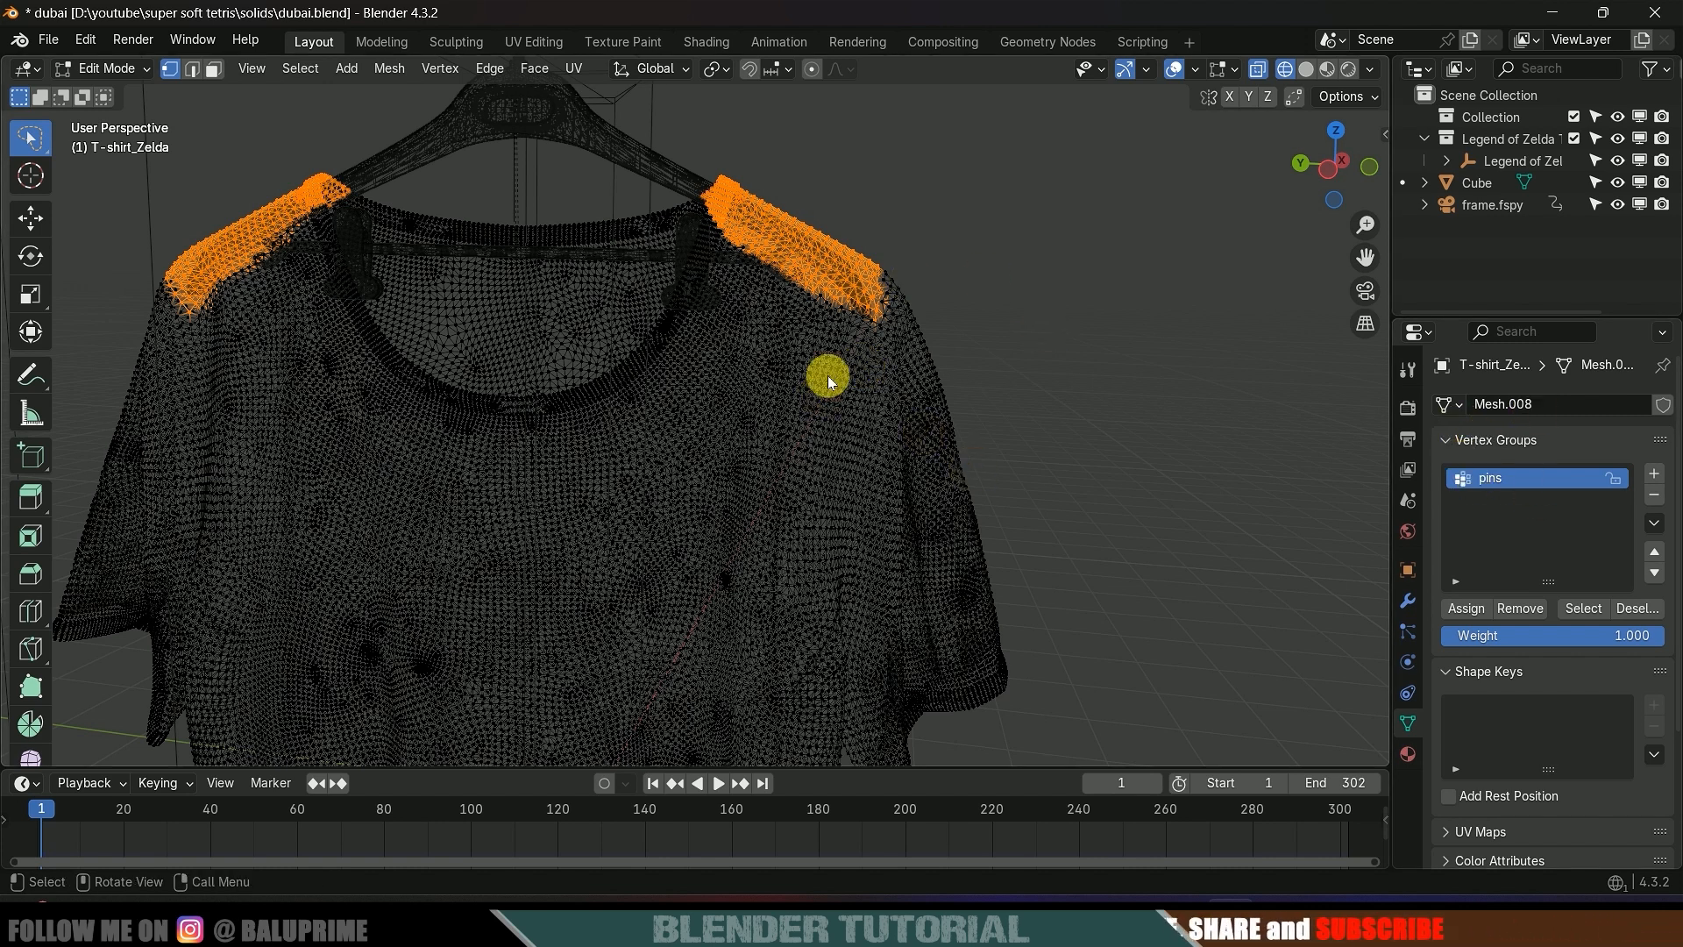
key(Tab)
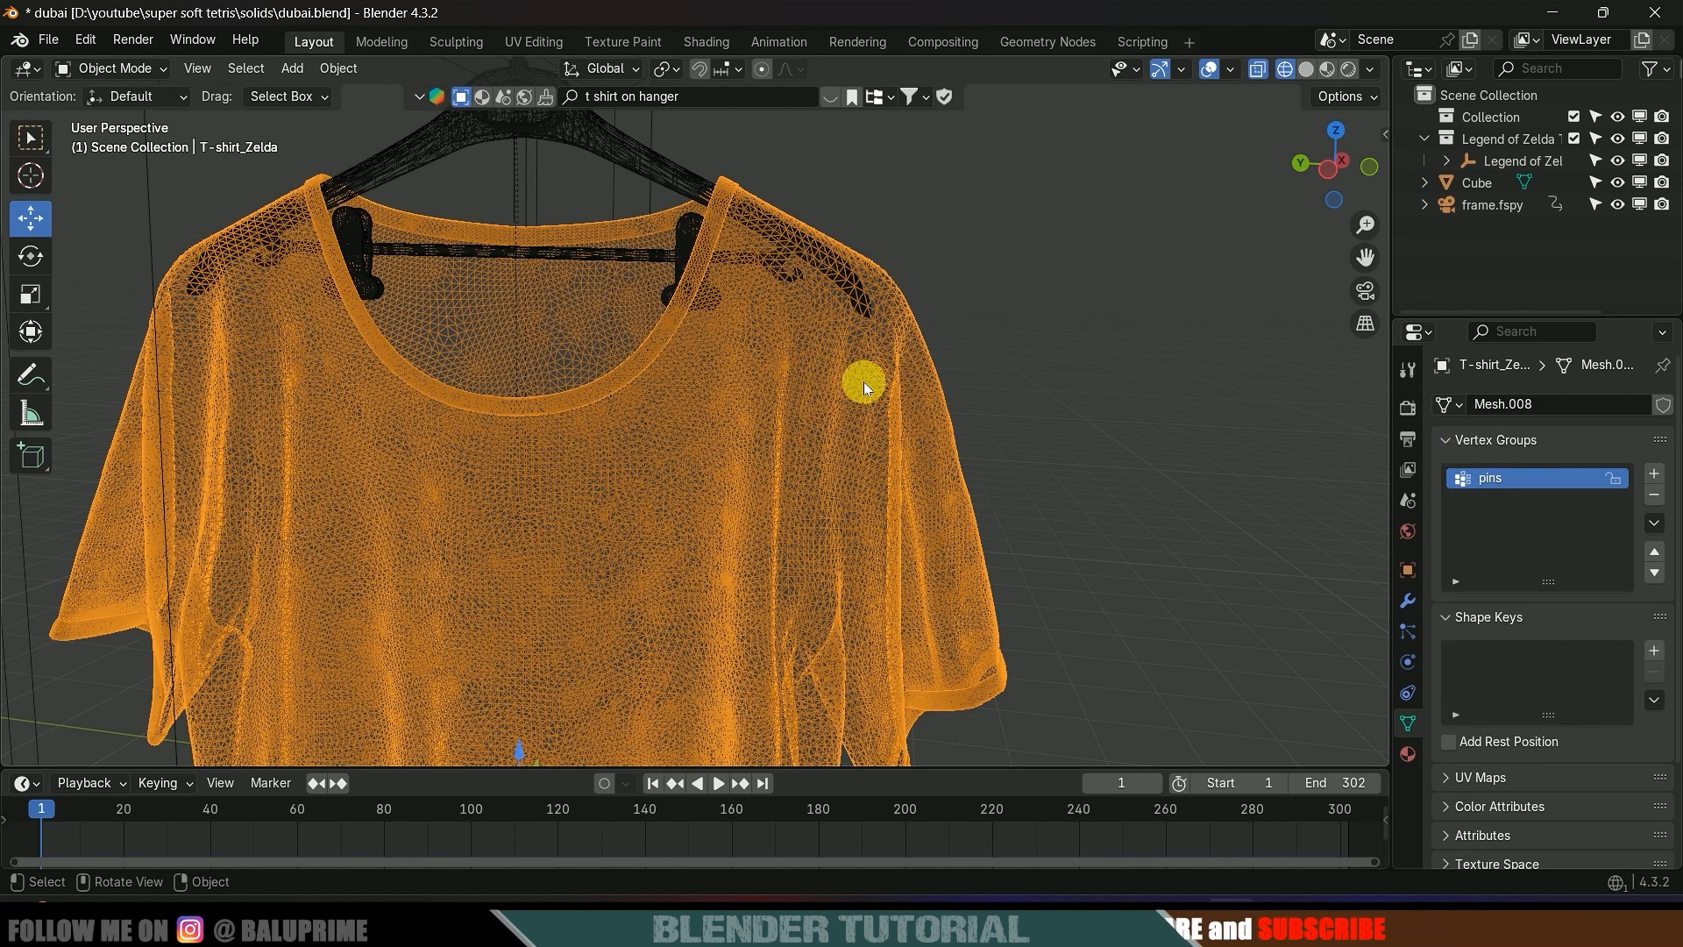
- Return to solid shading and set the pins vertex group as the cloth's Pin Group
click(1406, 659)
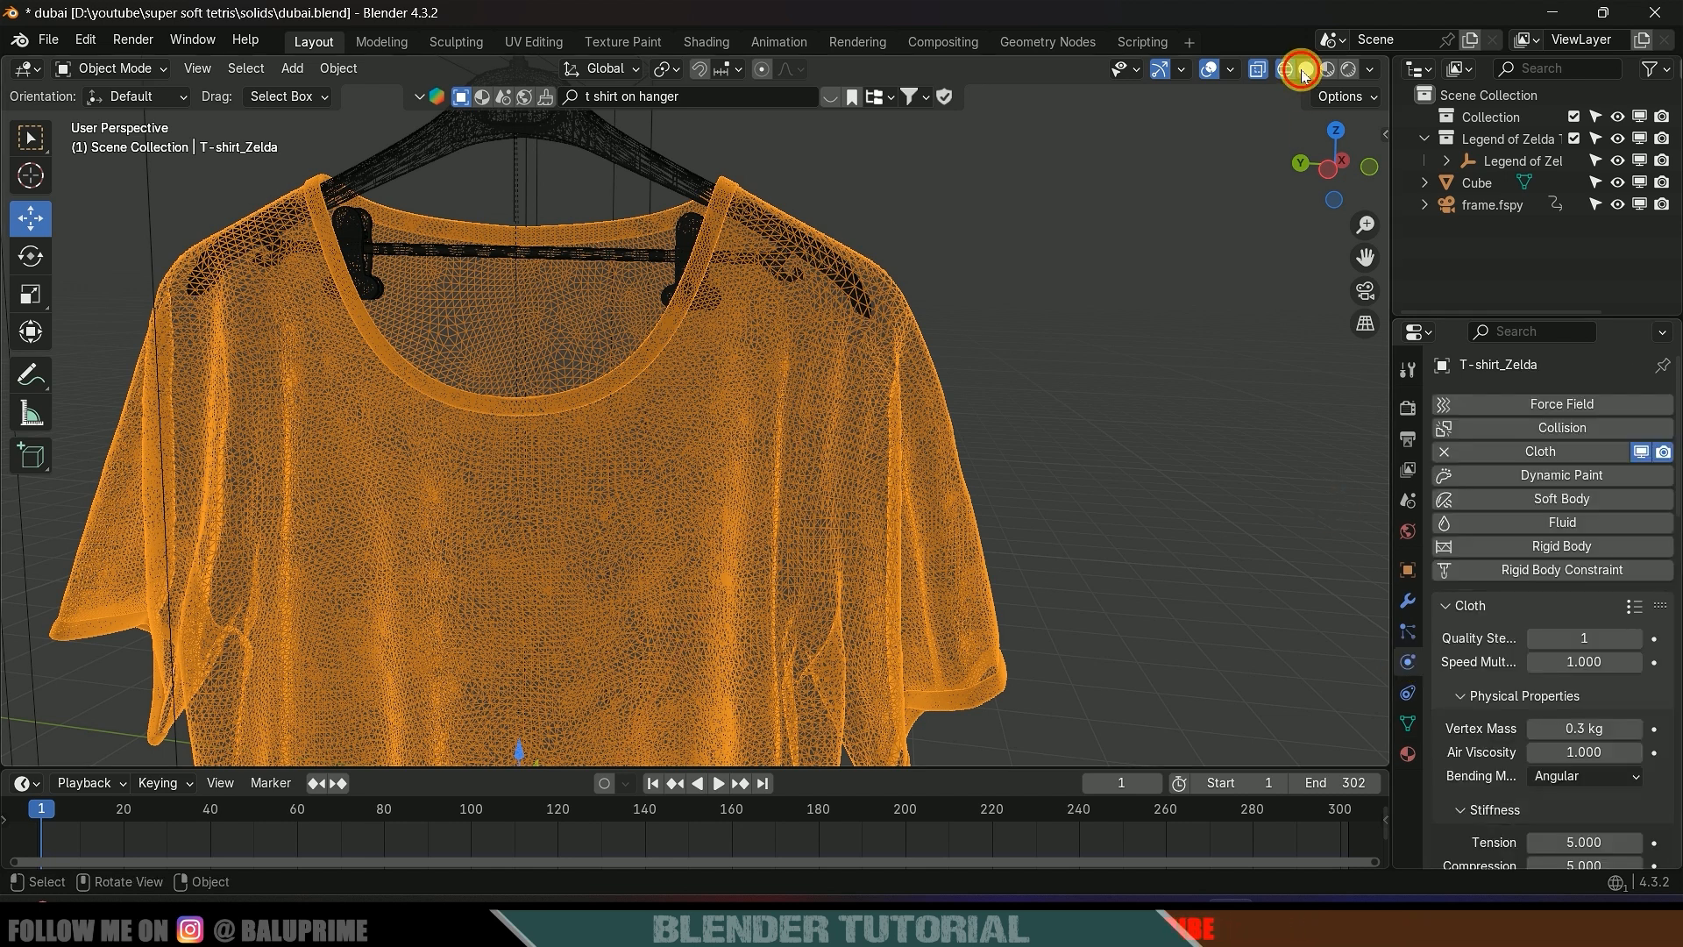
click(1306, 68)
shift+middle_drag(1034, 461, 1052, 282)
scroll(1483, 713, down, 14)
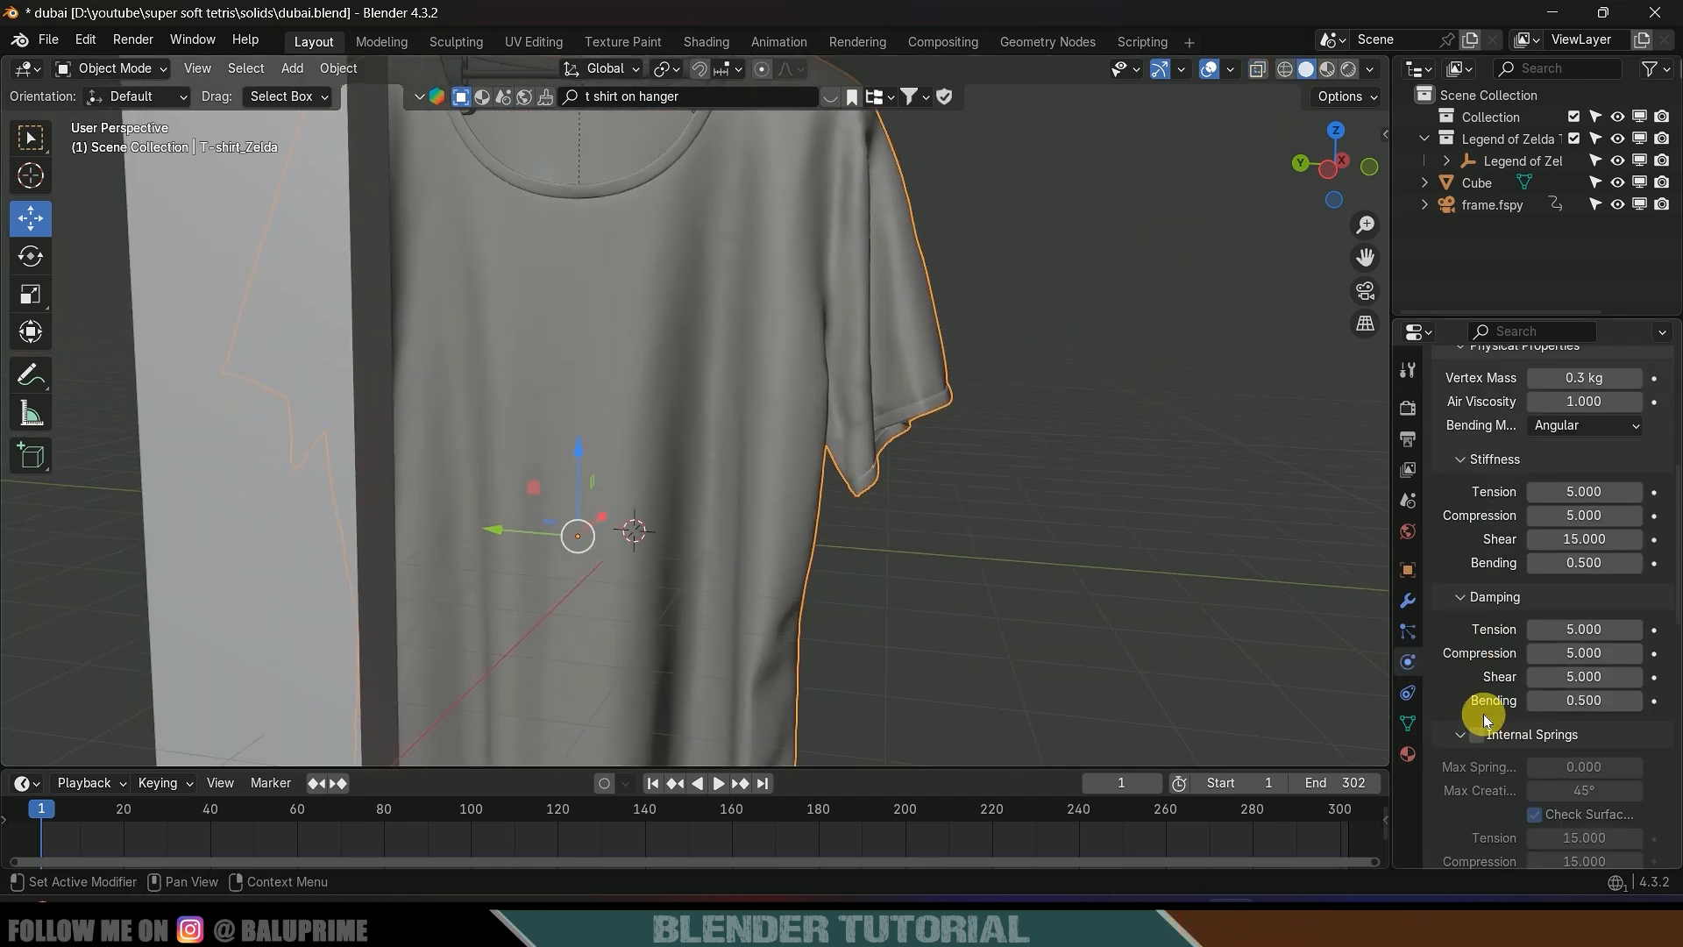
scroll(1483, 714, down, 12)
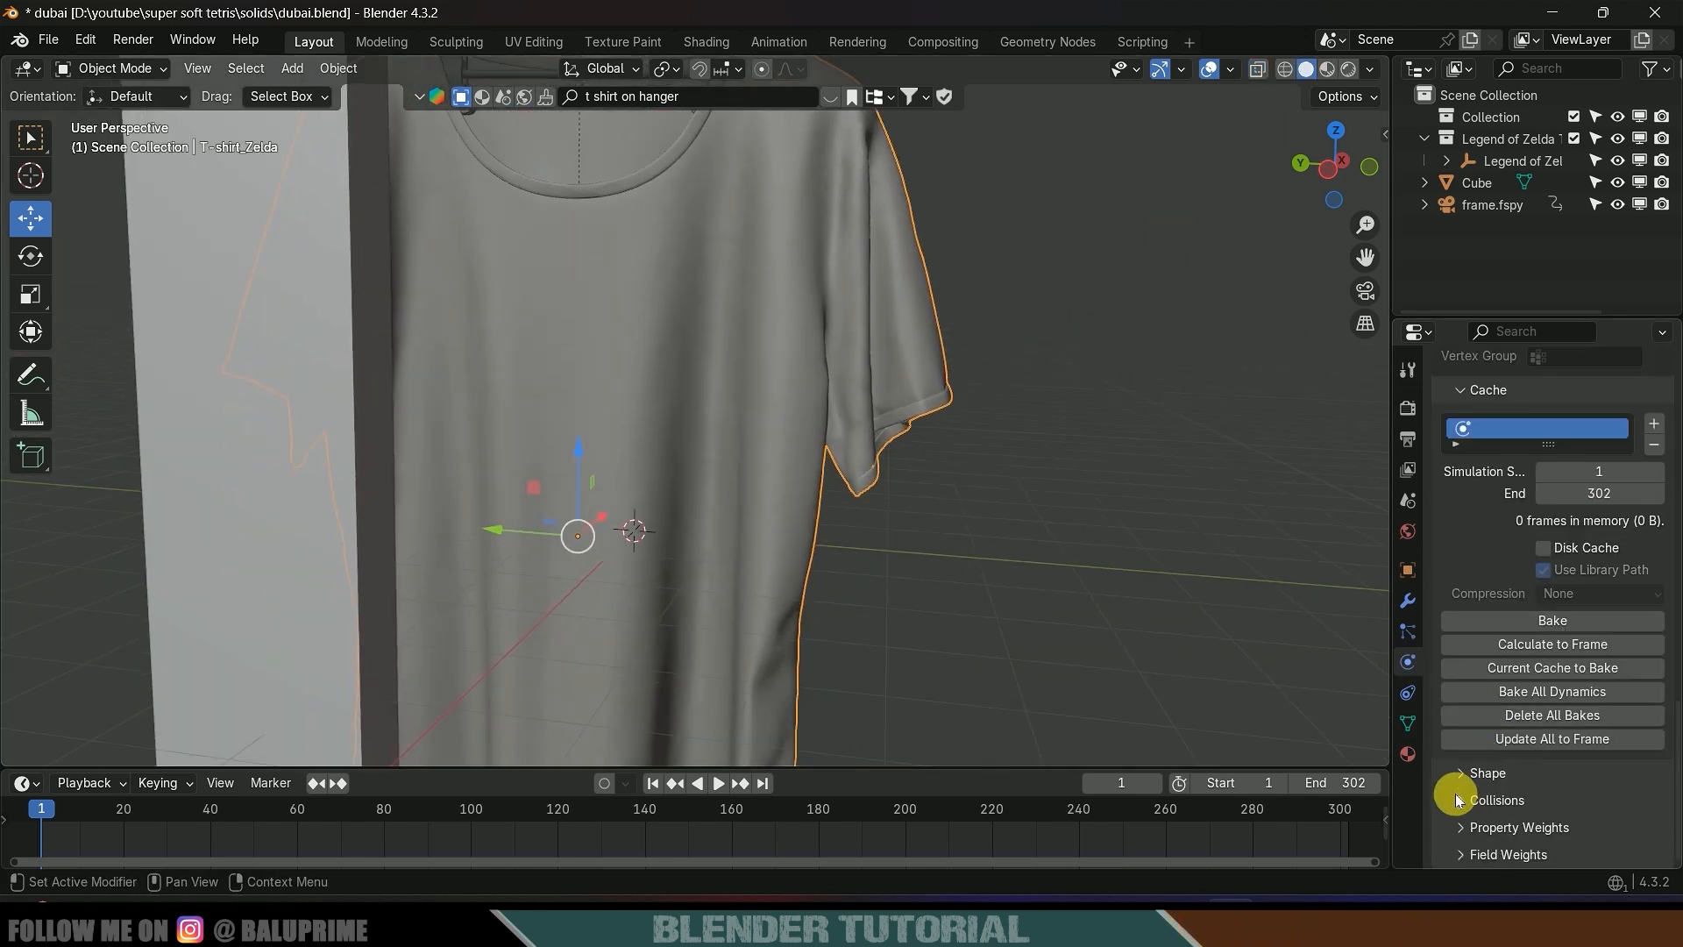
click(1460, 771)
scroll(1490, 753, down, 4)
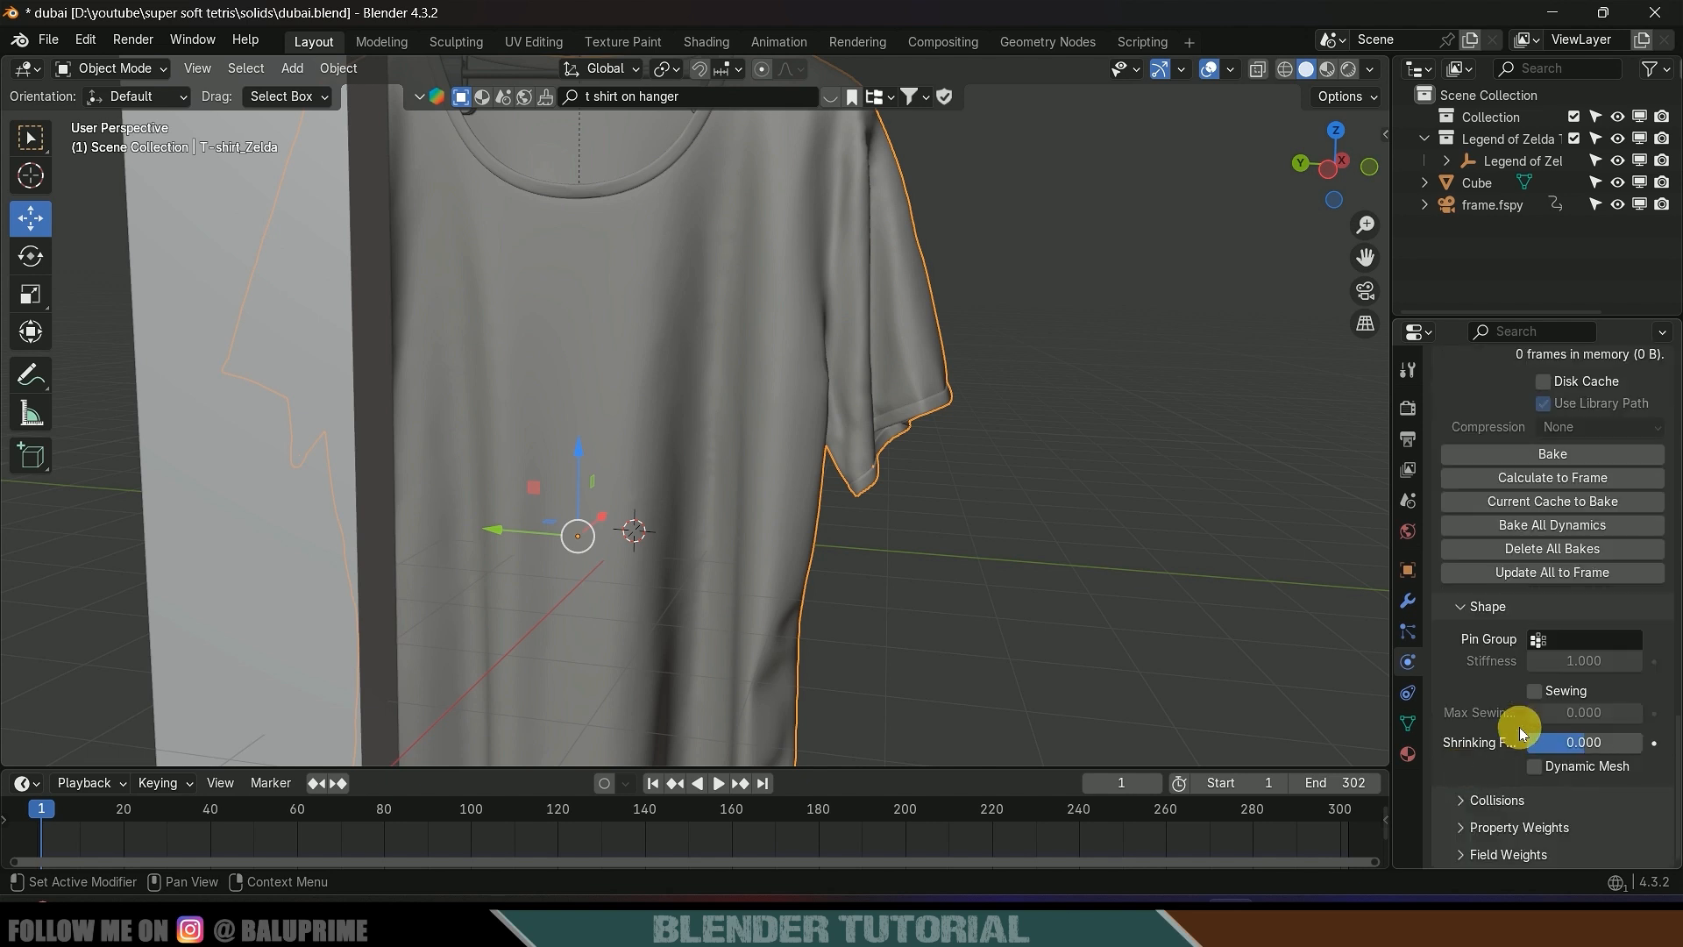
click(1563, 641)
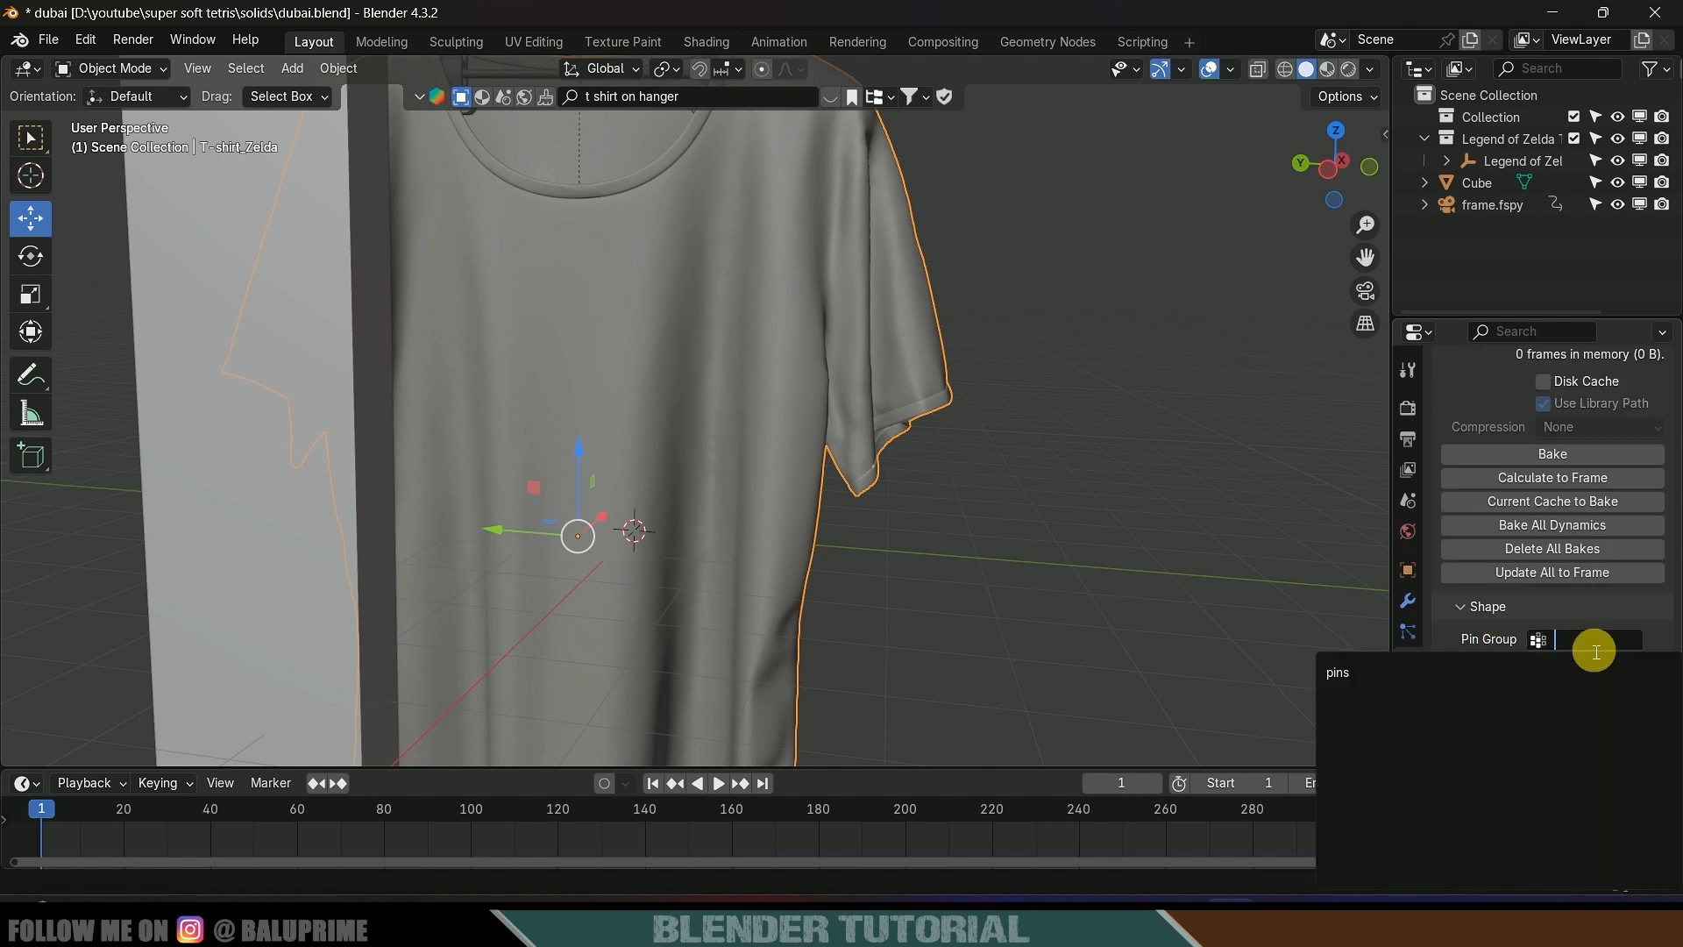
click(1404, 676)
- Play the pinned cloth simulation for several frames and examine the T-shirt's bottom hem up close
scroll(1027, 536, down, 4)
middle_drag(973, 524, 1060, 529)
key(space)
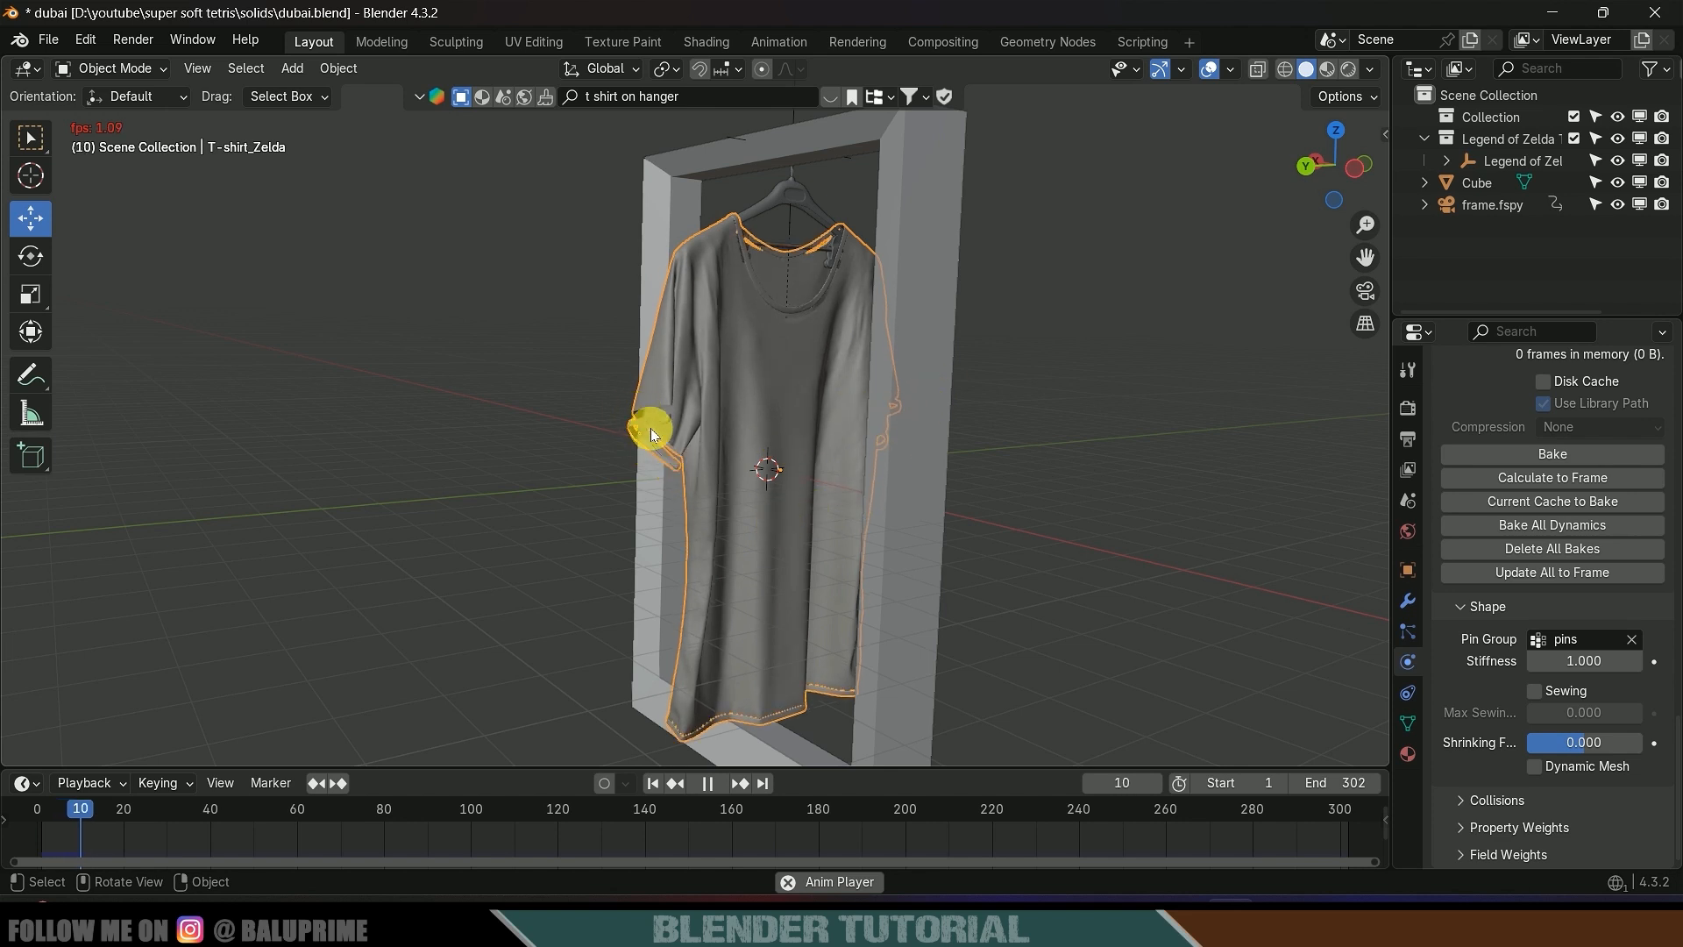
key(space)
middle_drag(771, 511, 728, 496)
scroll(728, 497, up, 4)
shift+middle_drag(784, 439, 692, 613)
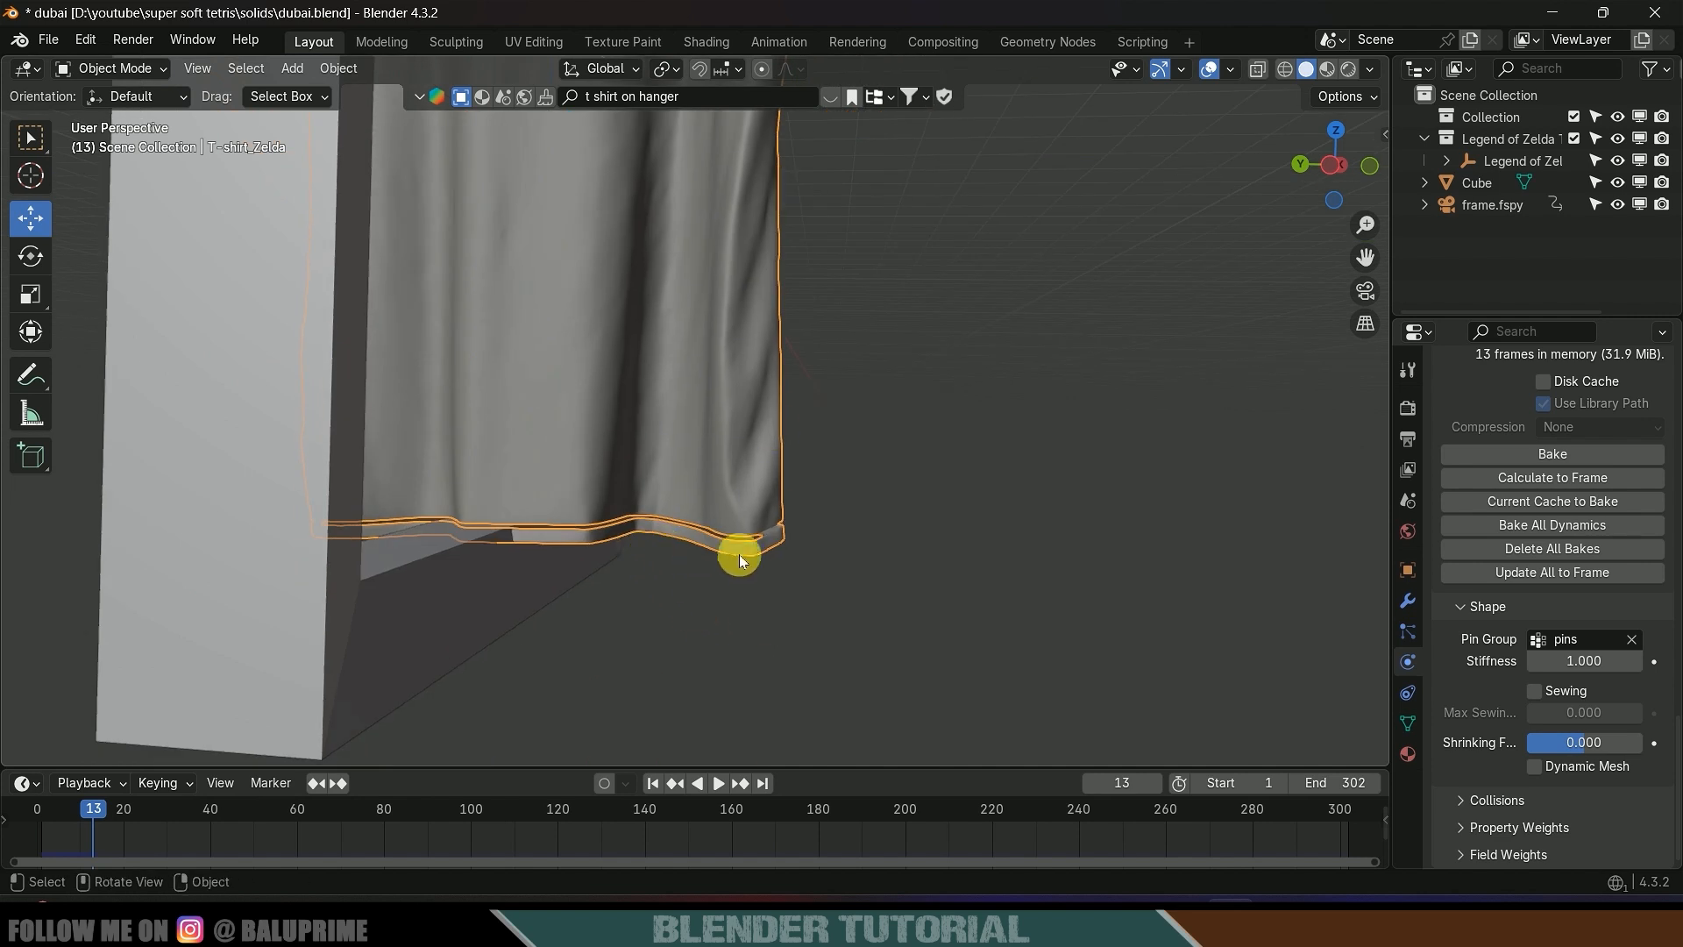
- At frame 1, select the linked trim on one T-shirt sleeve opening in Edit Mode and delete its vertices
shift+middle_drag(874, 272, 831, 377)
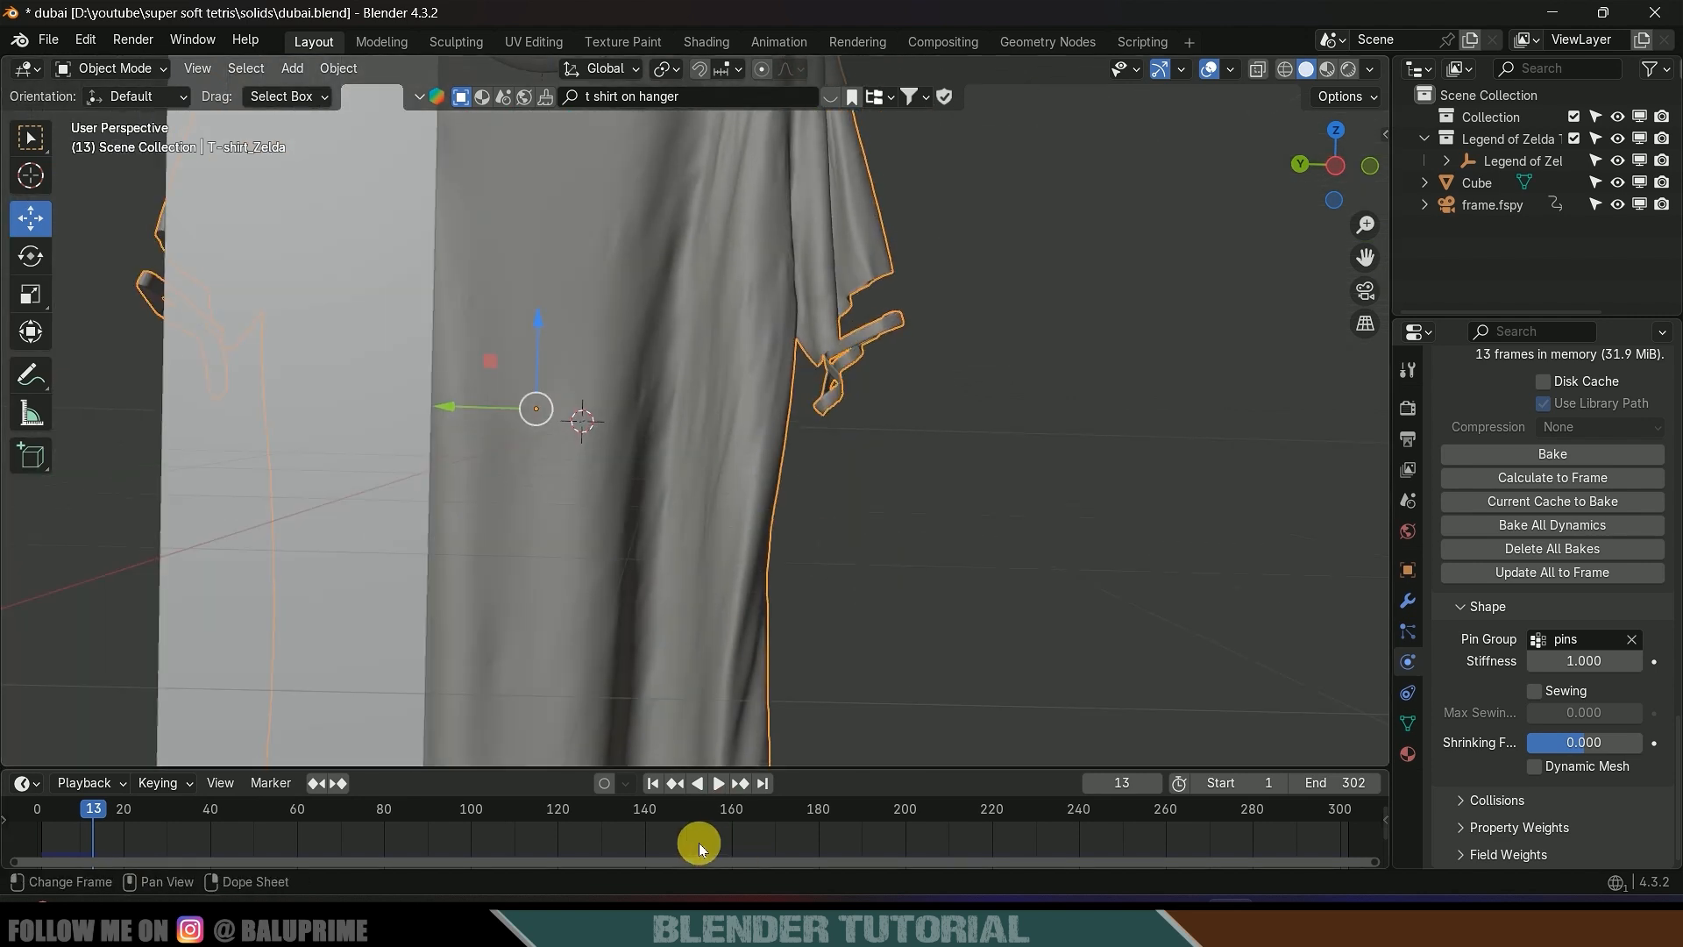
click(651, 783)
shift+middle_drag(1055, 161, 1018, 356)
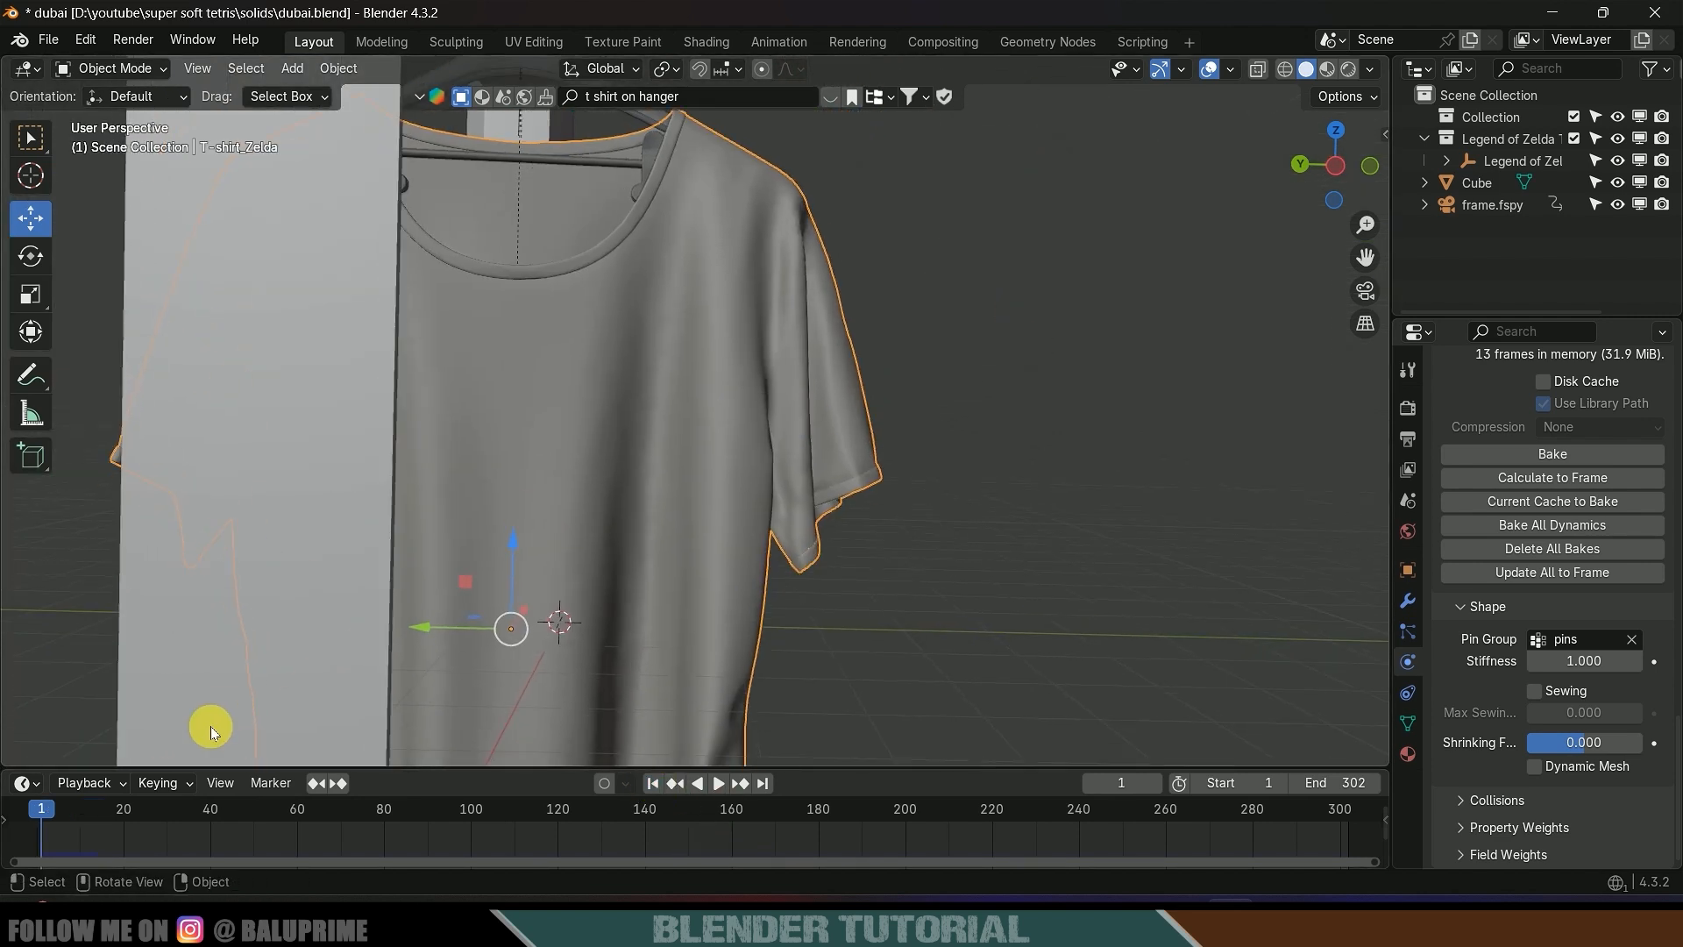
key(Tab)
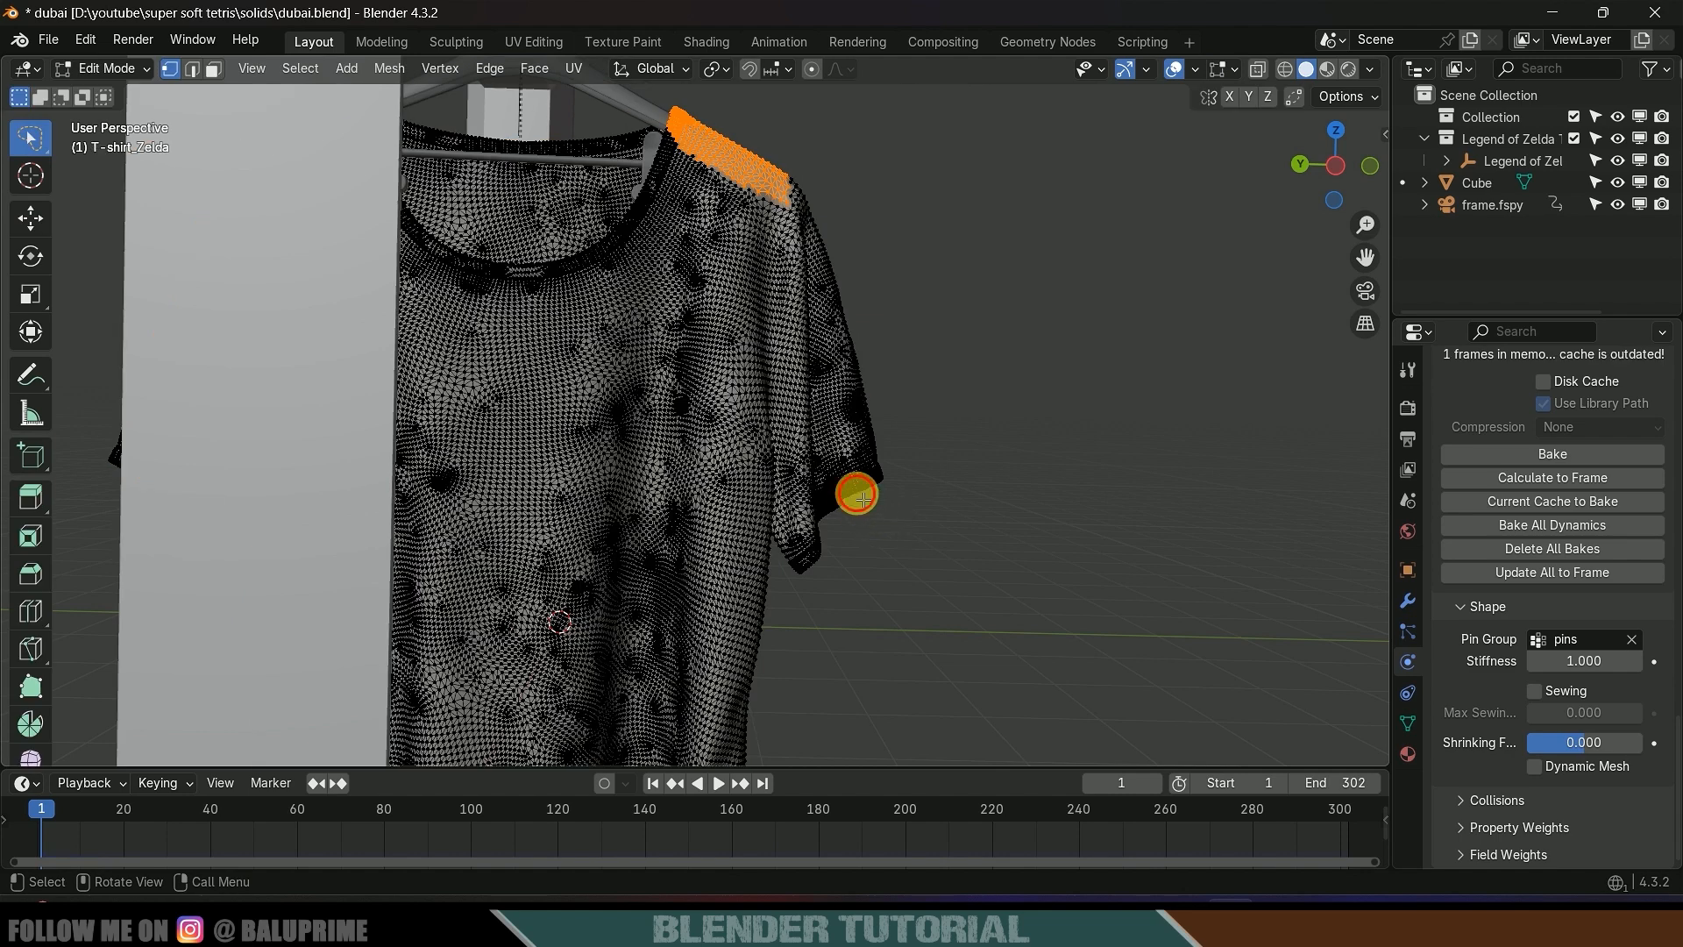
click(884, 490)
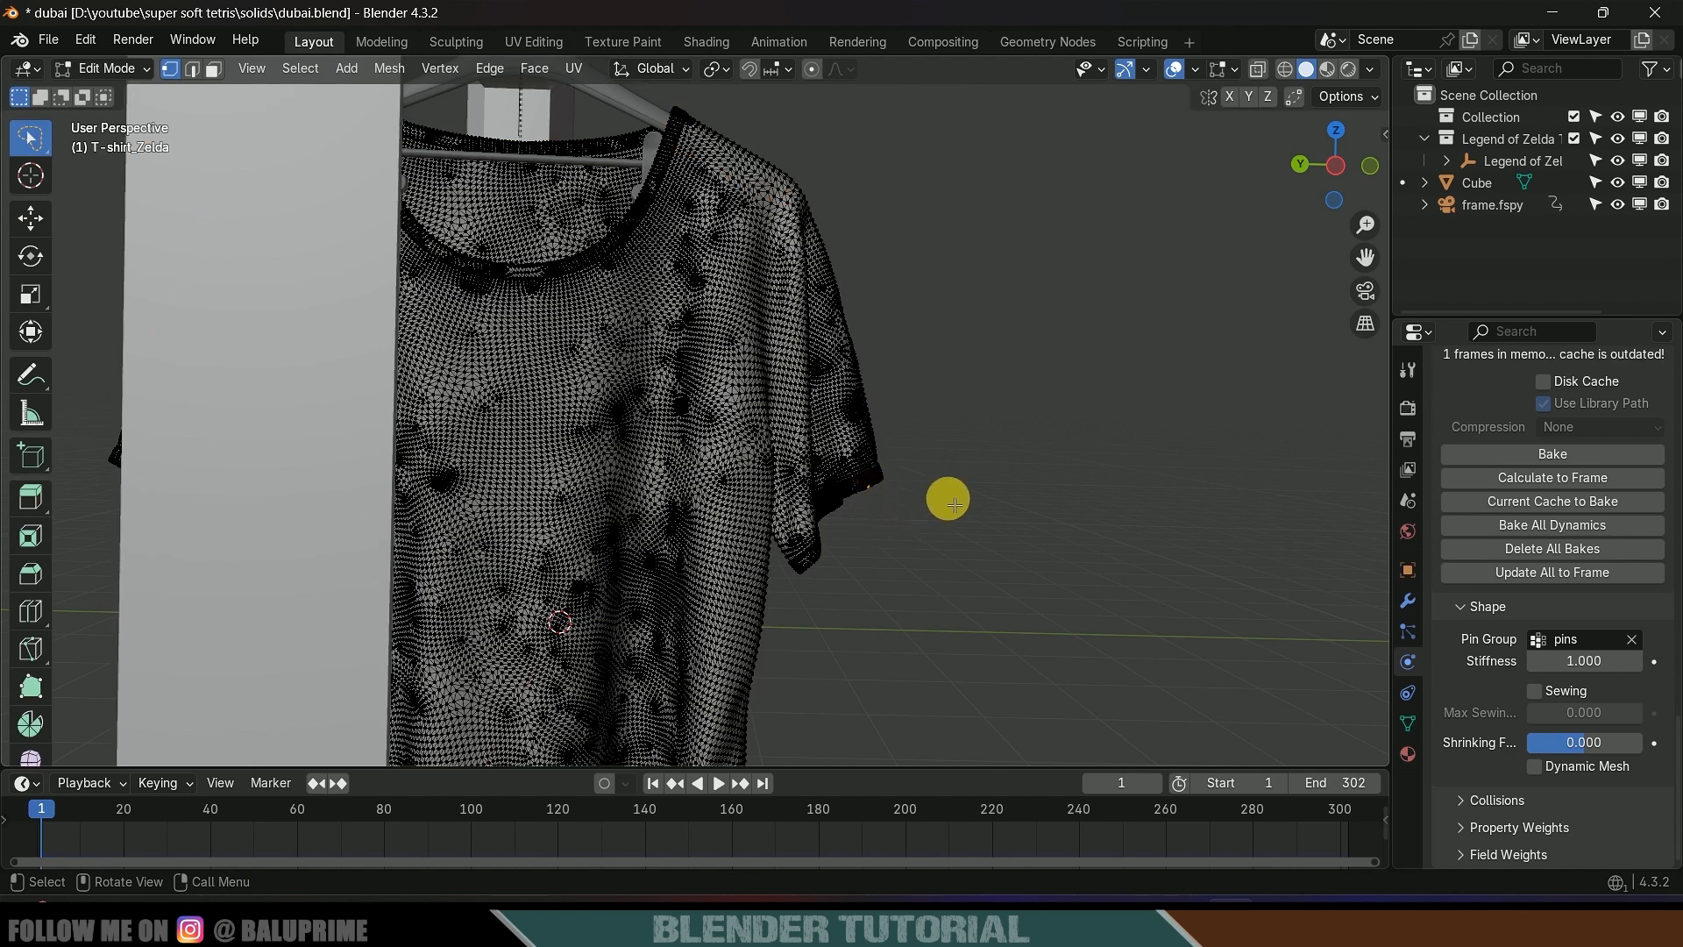
key(ctrl+l)
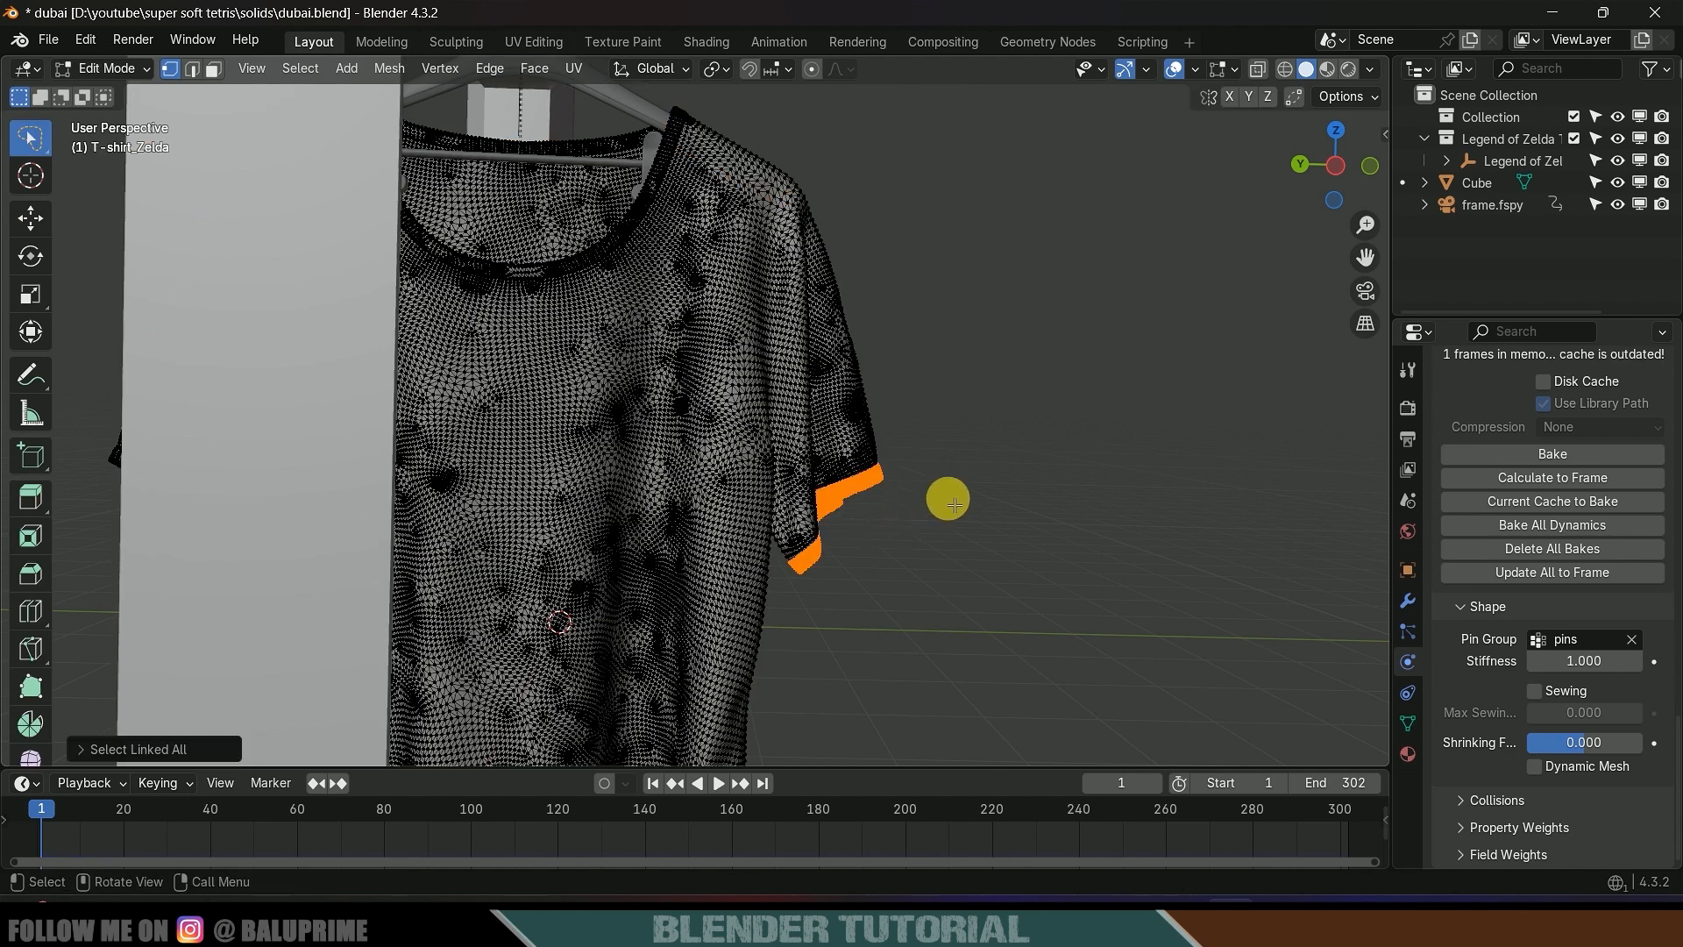
middle_drag(915, 473, 702, 505)
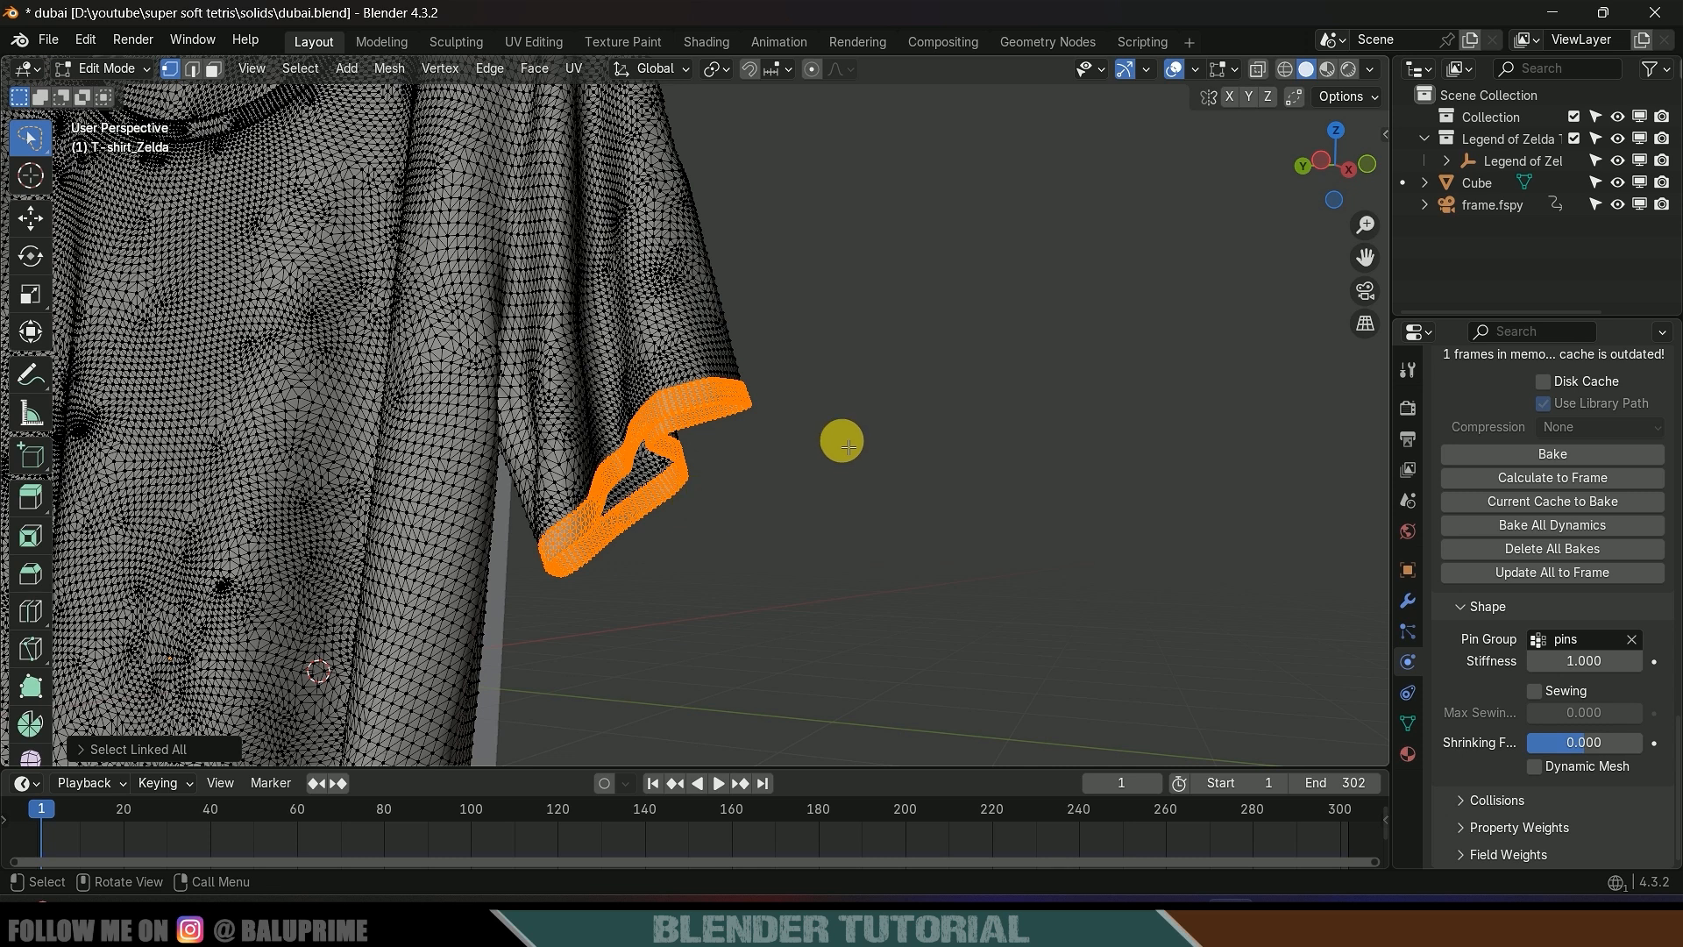
key(x)
click(776, 445)
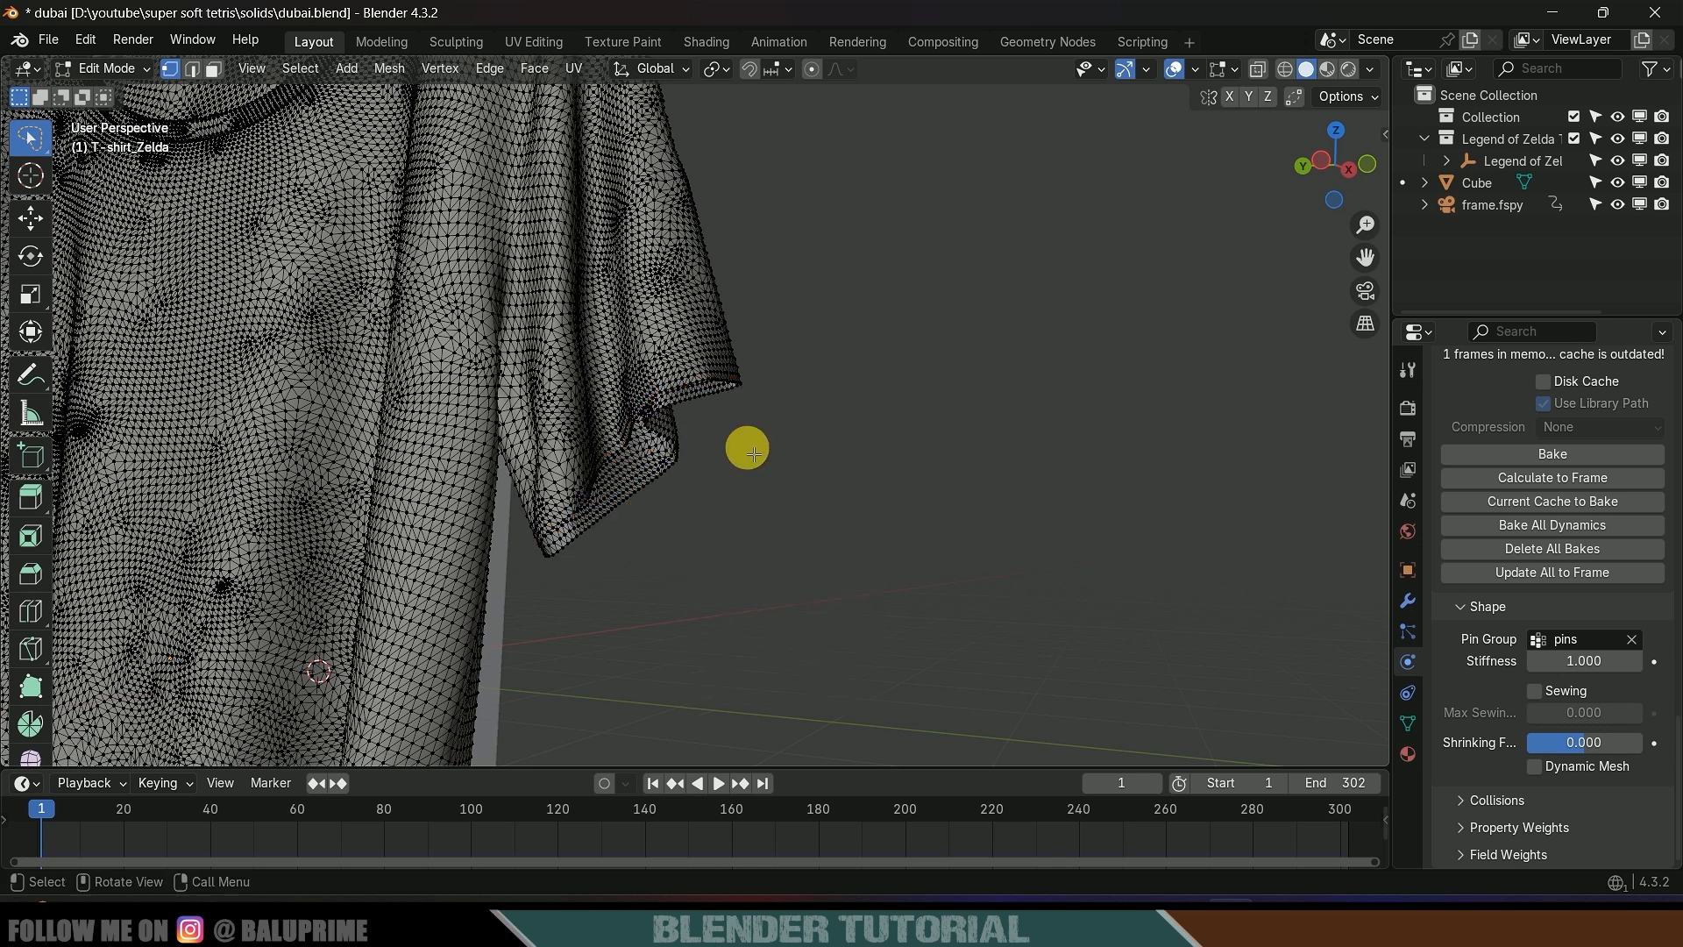
- Delete the linked trim vertices on the other sleeve opening and along the T-shirt's bottom hem
scroll(500, 456, down, 4)
middle_drag(481, 455, 529, 444)
scroll(372, 450, up, 4)
shift+middle_drag(372, 450, 649, 455)
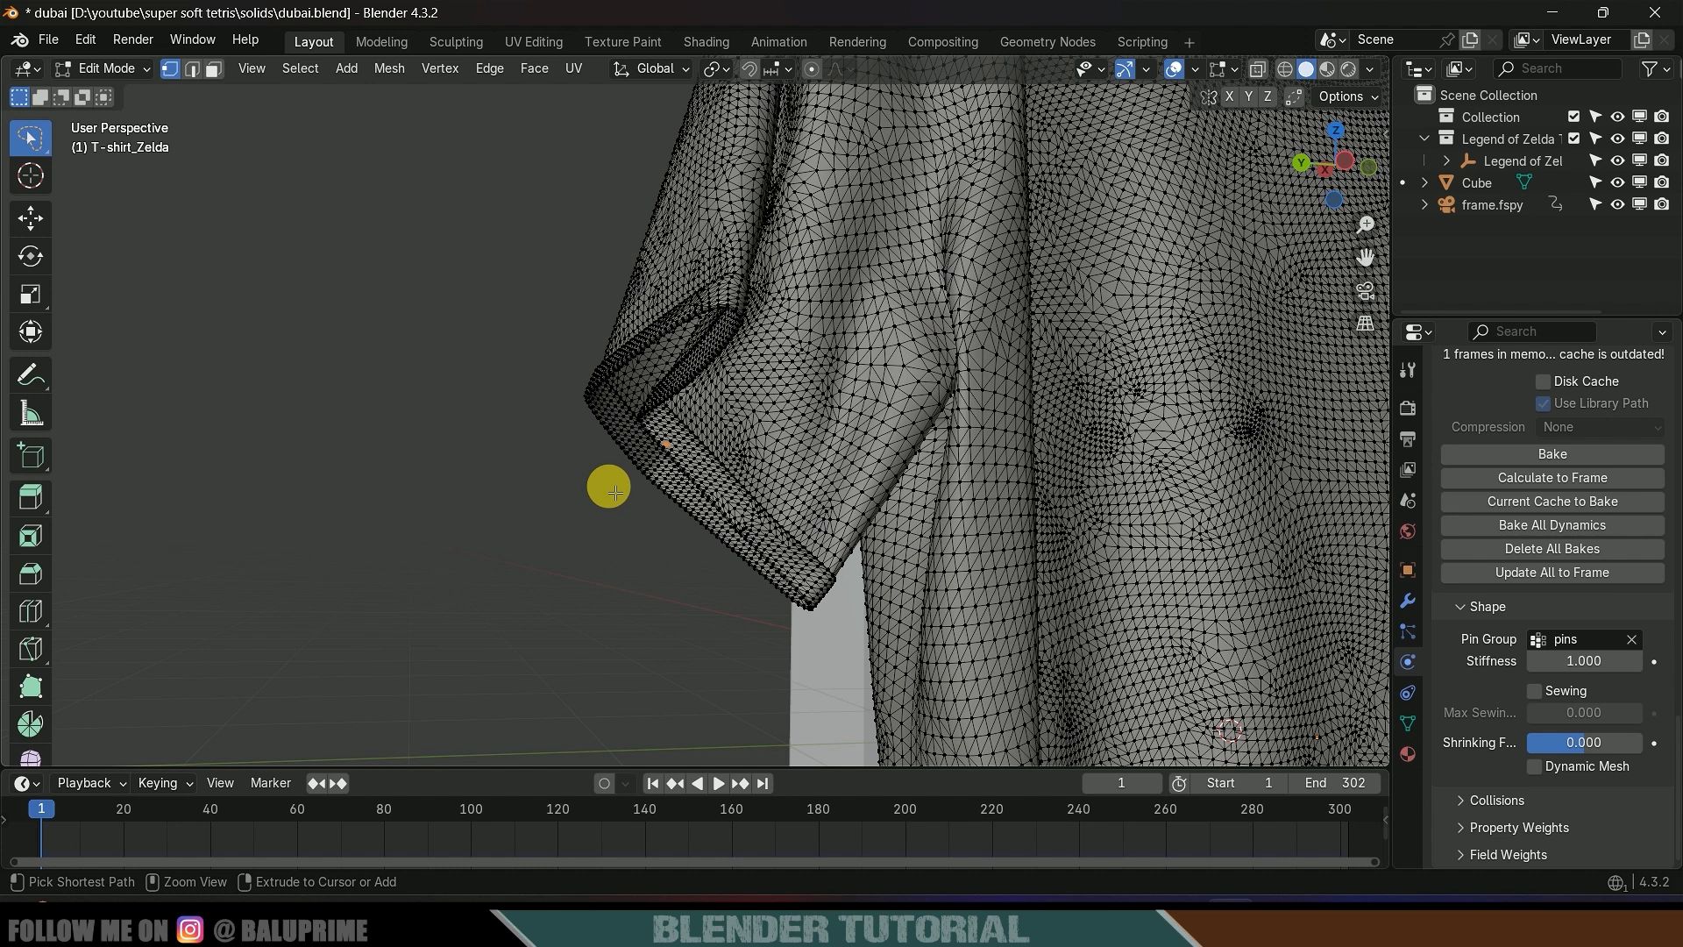
key(ctrl+l)
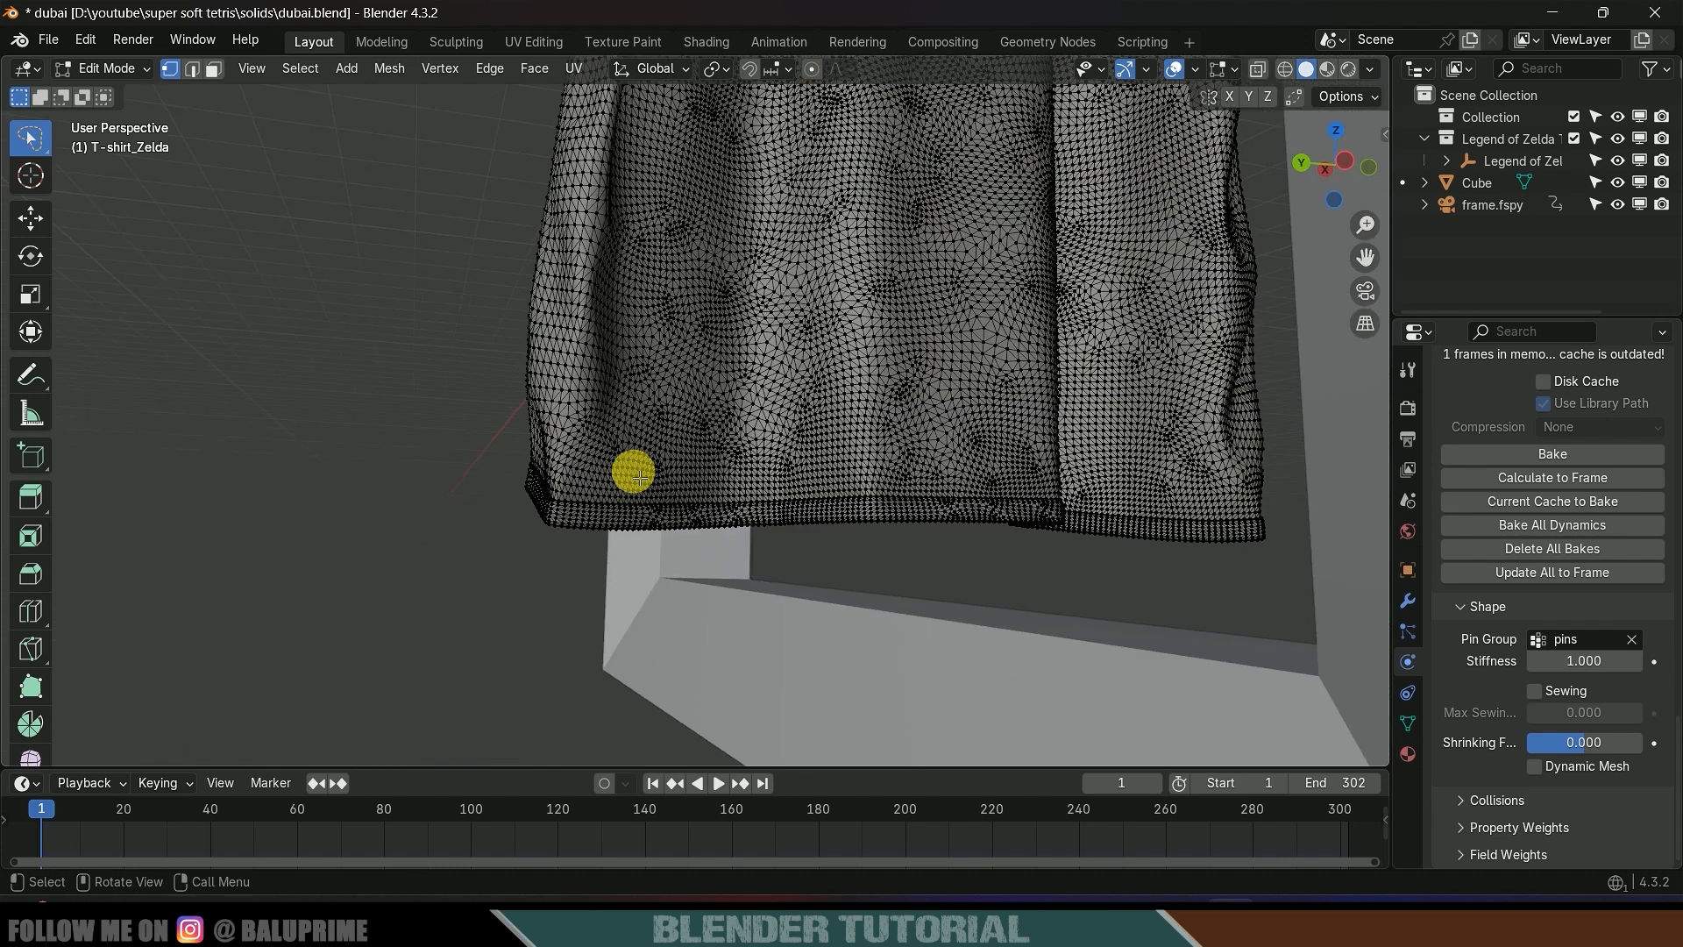
key(x)
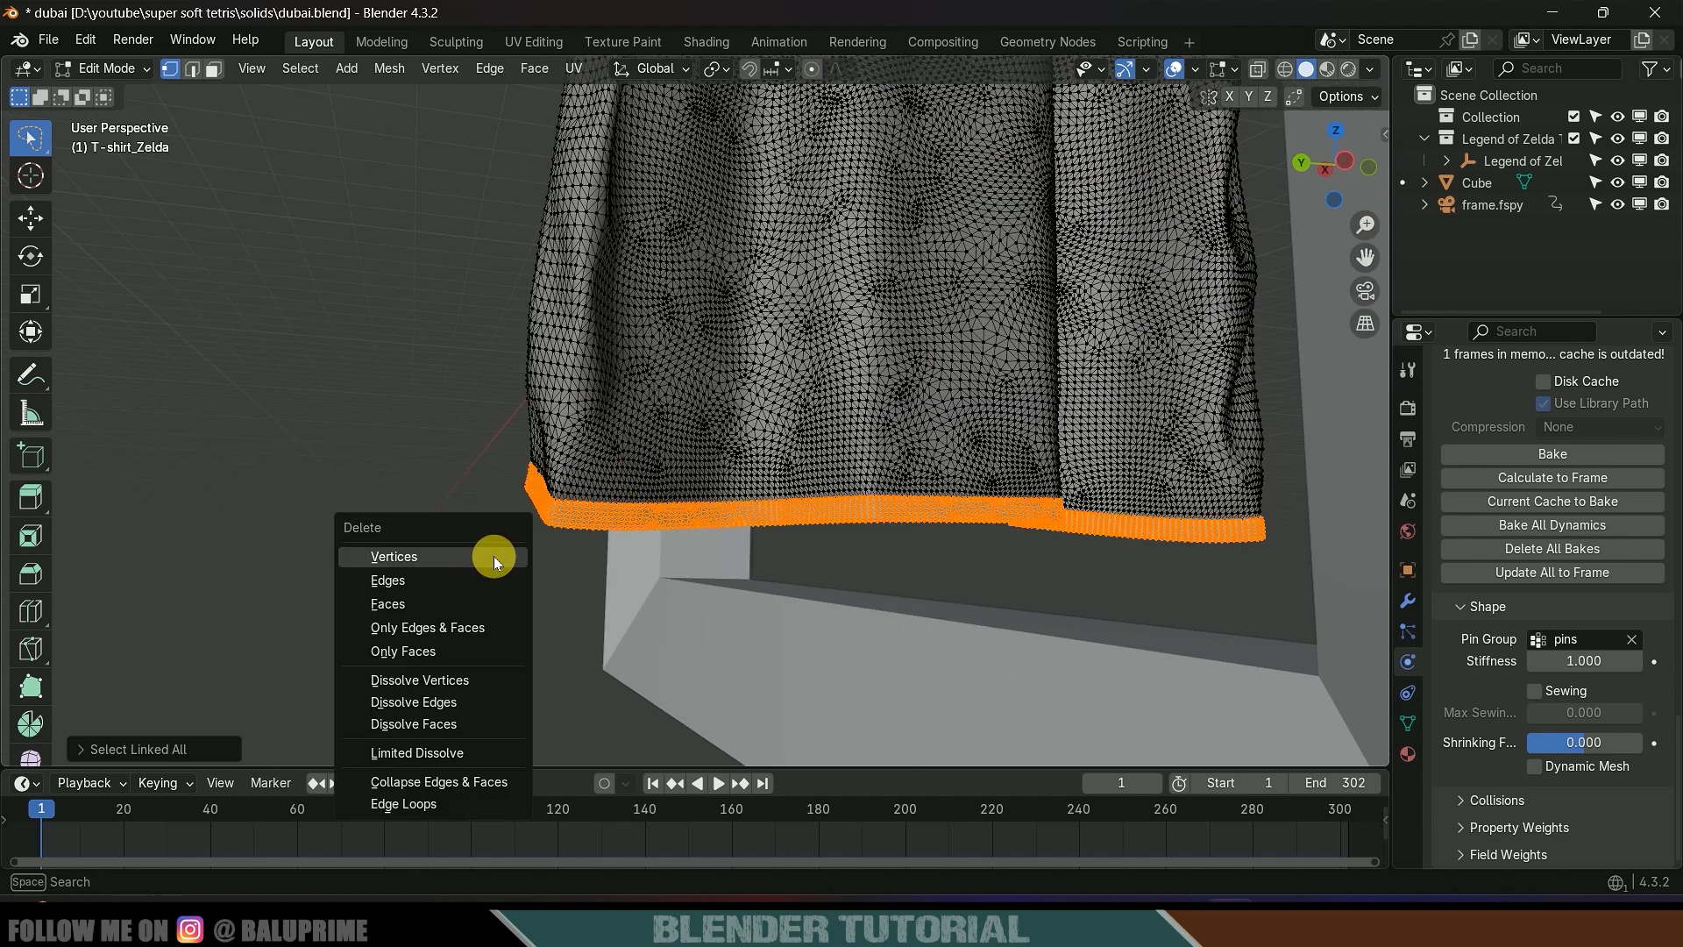
click(488, 553)
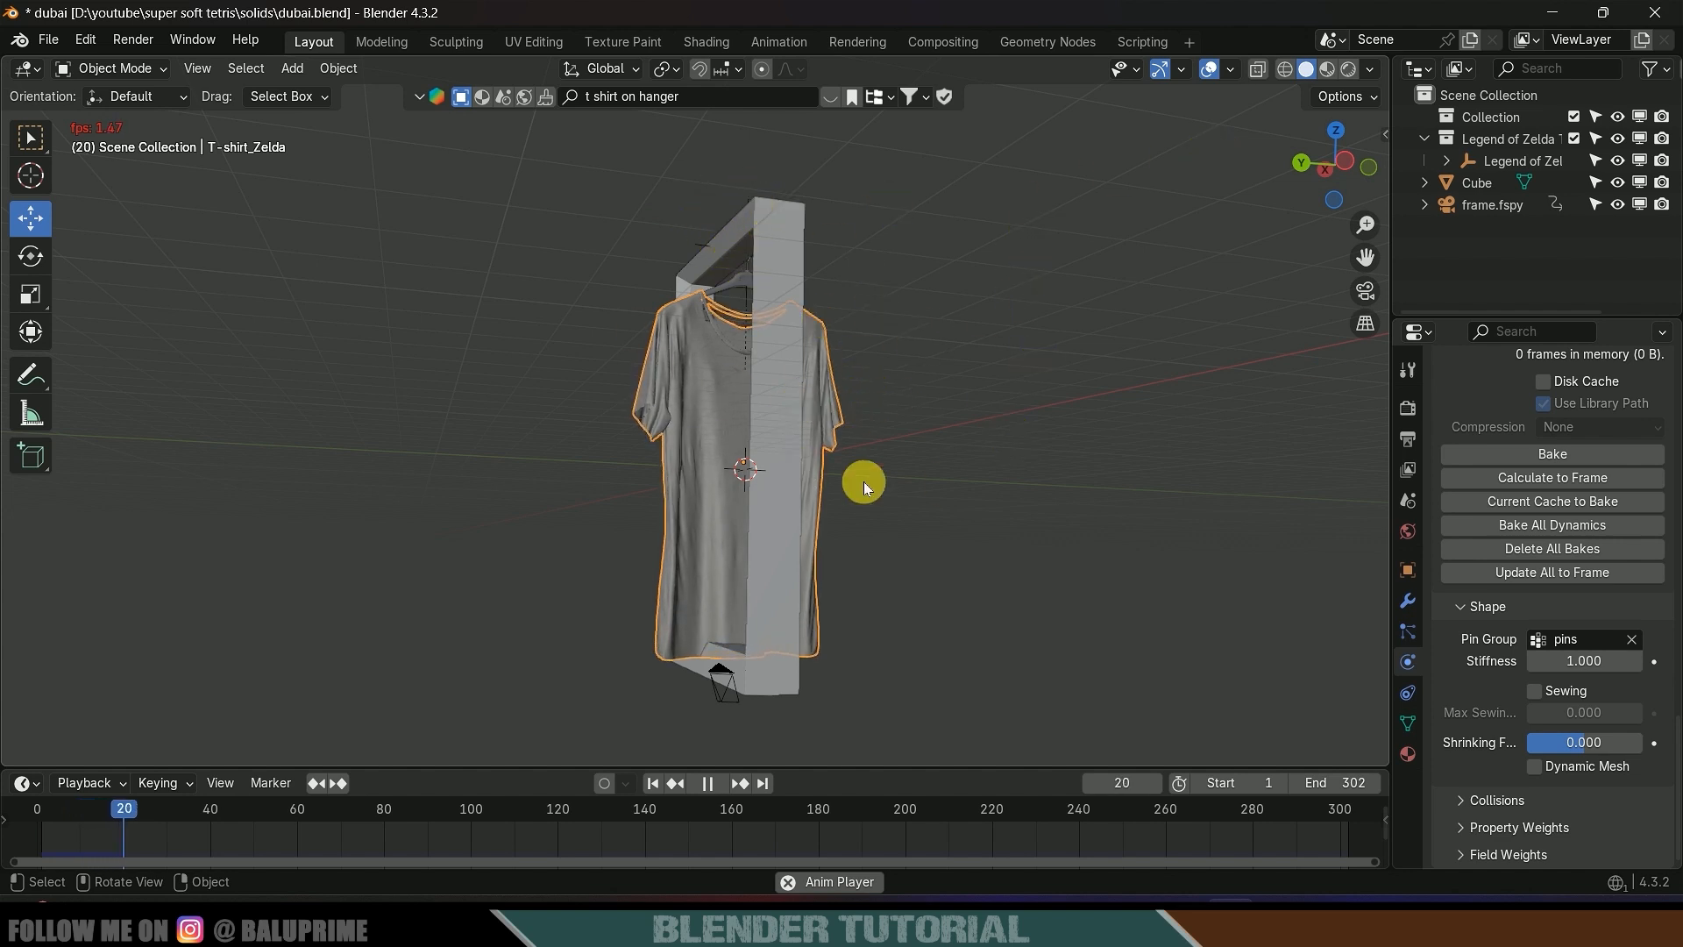
- Stop the trimmed T-shirt's cloth playback, examine the drape around frame 22, and return to the first frame
key(space)
middle_drag(906, 552, 823, 545)
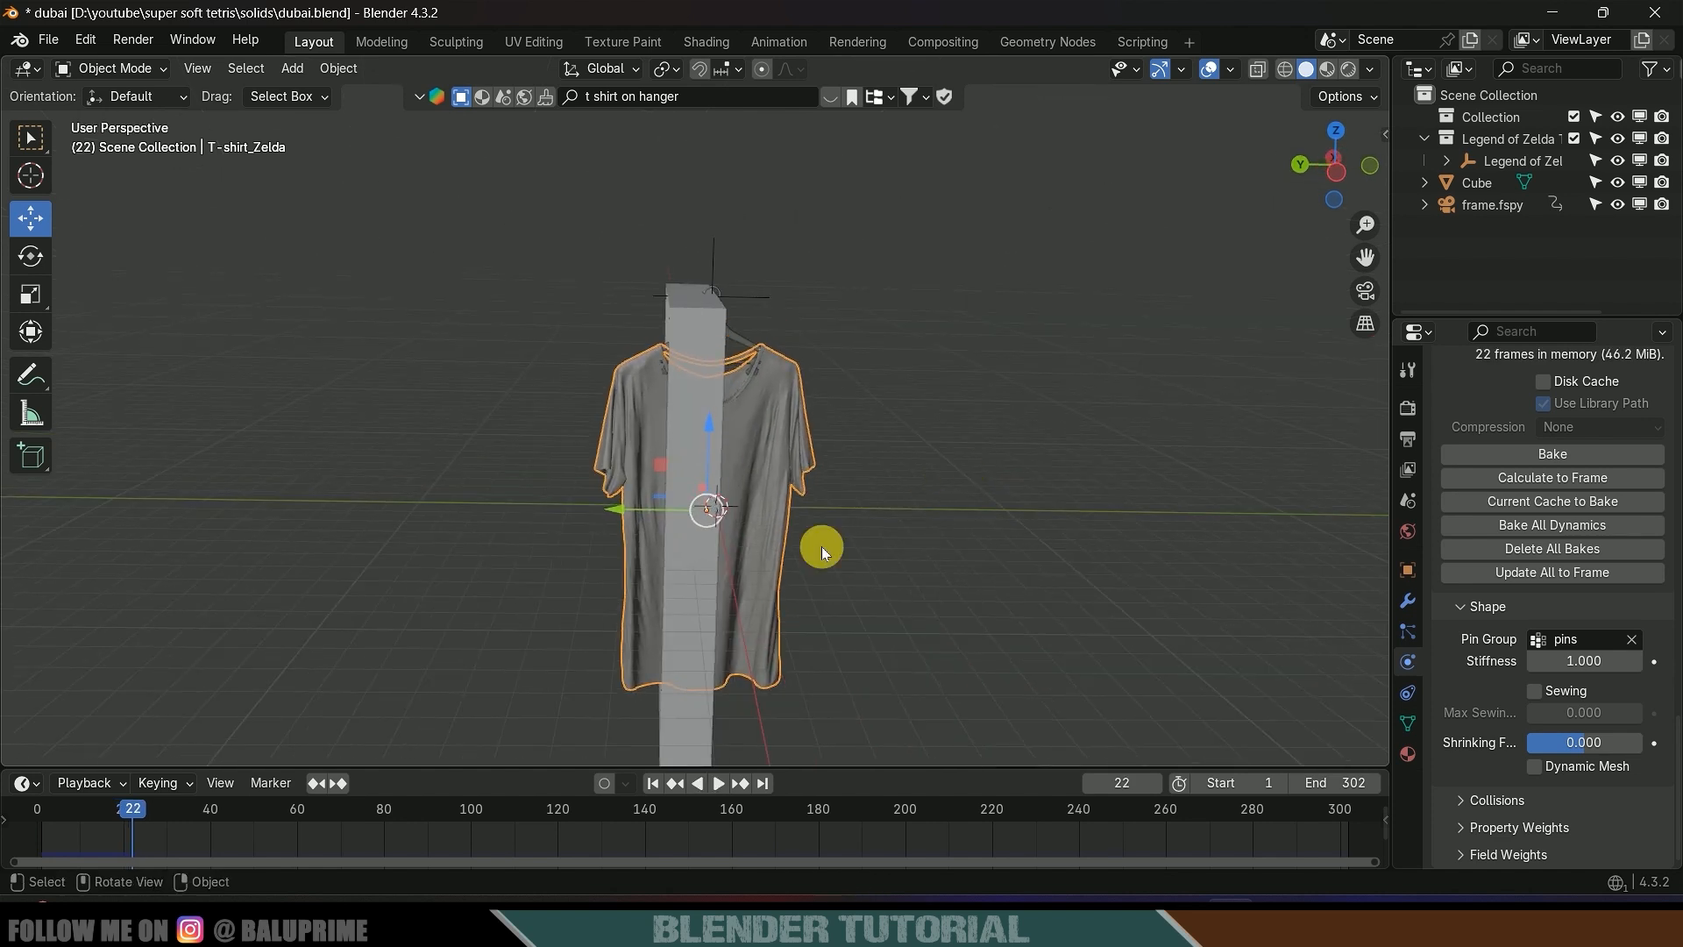
key(shift+Left)
shift+middle_drag(892, 314, 902, 407)
- Search the asset library for helicopter, import the ALH Dhruv Helicopter model, and close the results
click(706, 101)
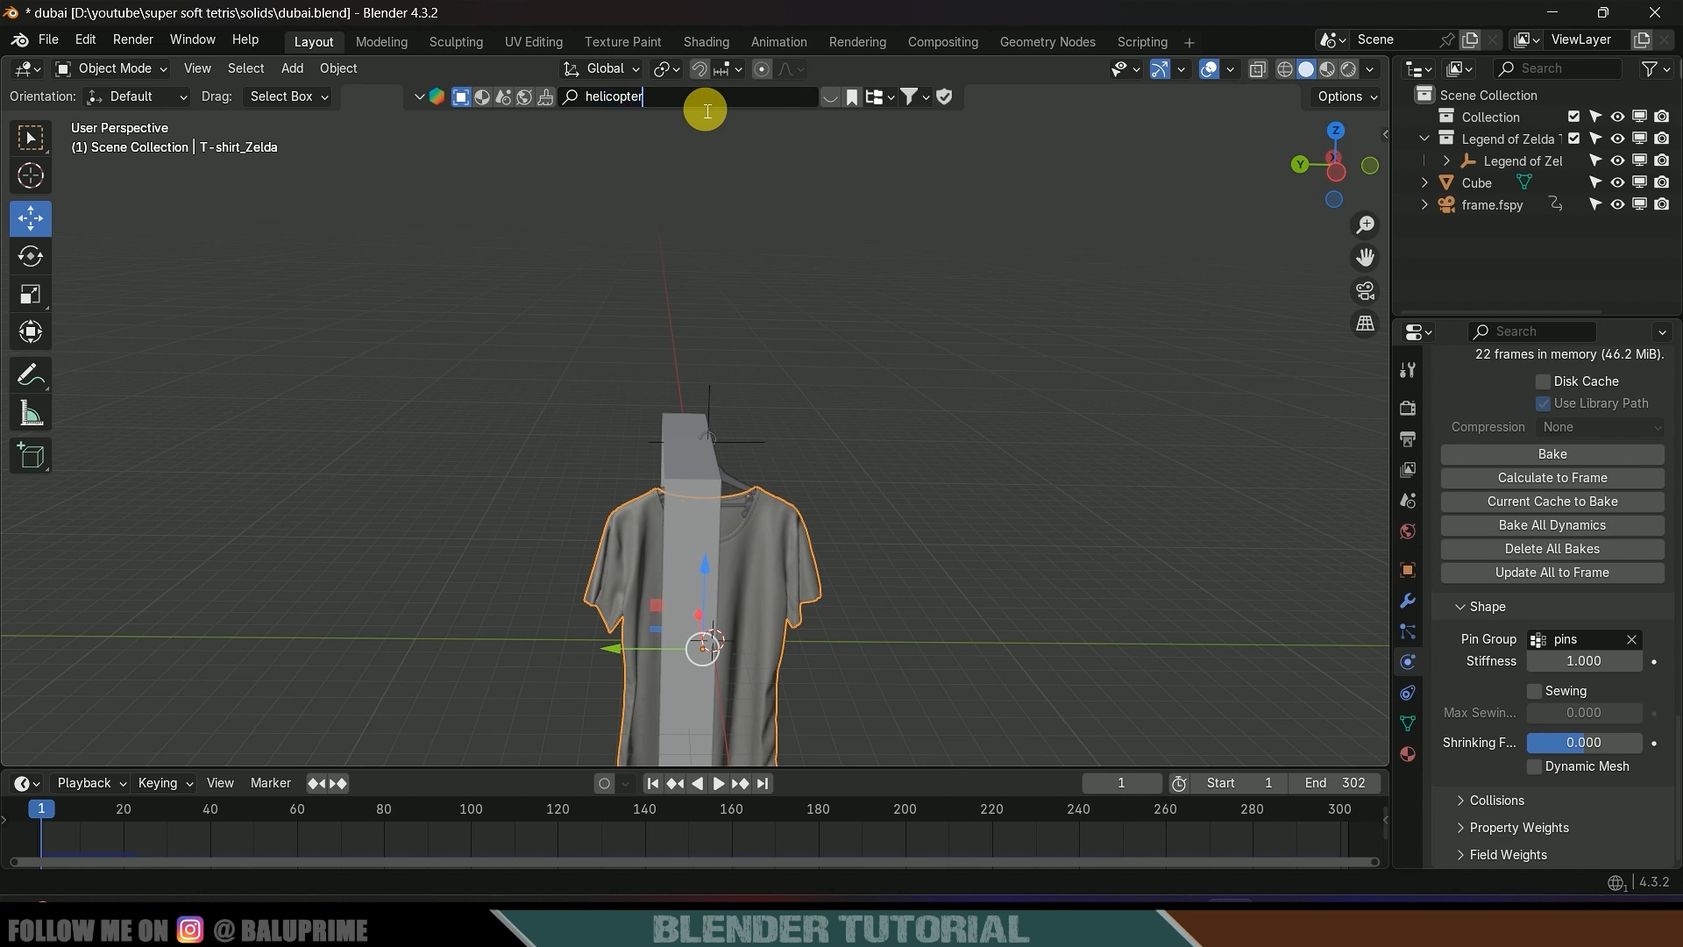
text(helicopter)
key(Return)
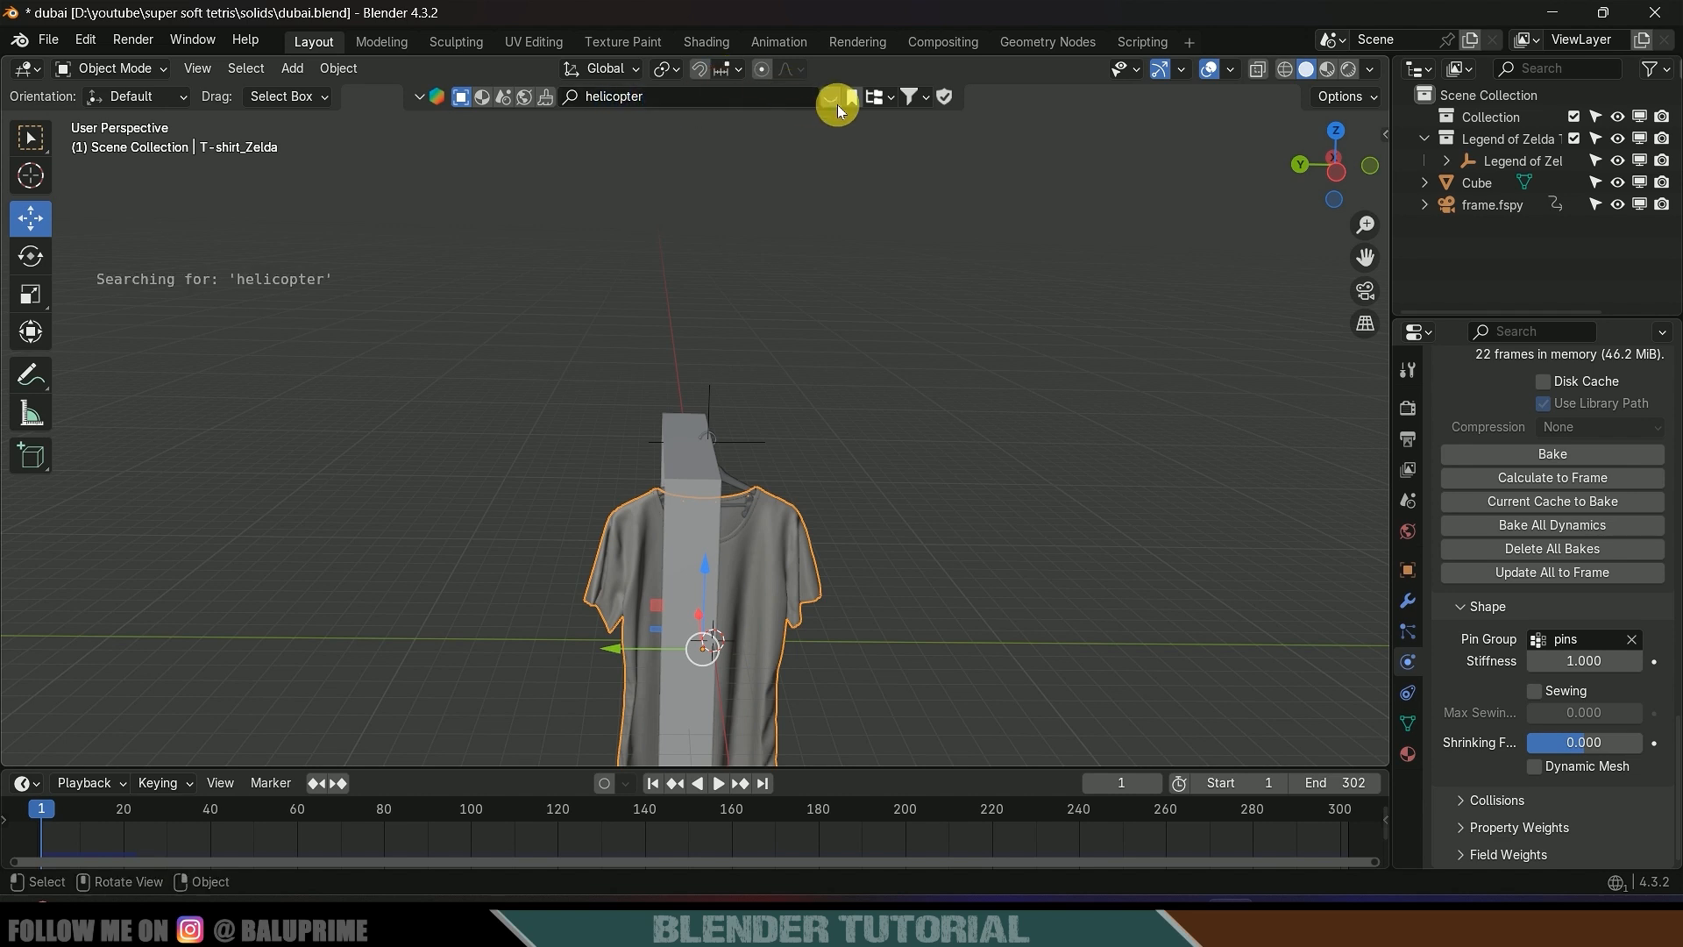
mouse_move(403, 204)
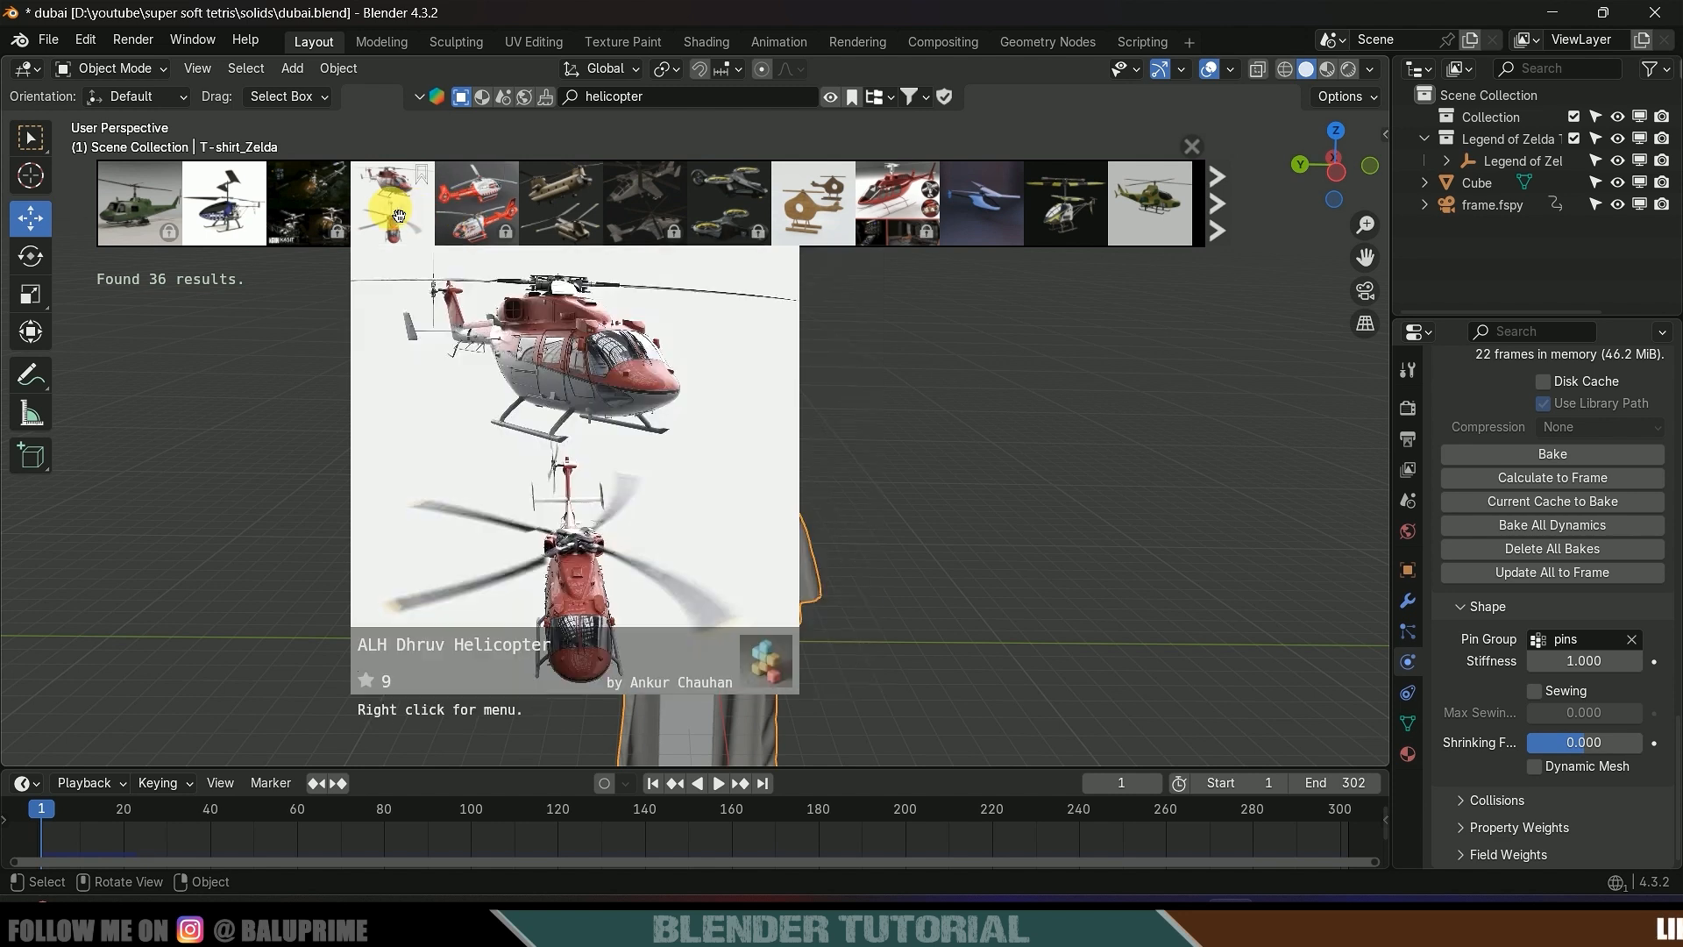
click(404, 204)
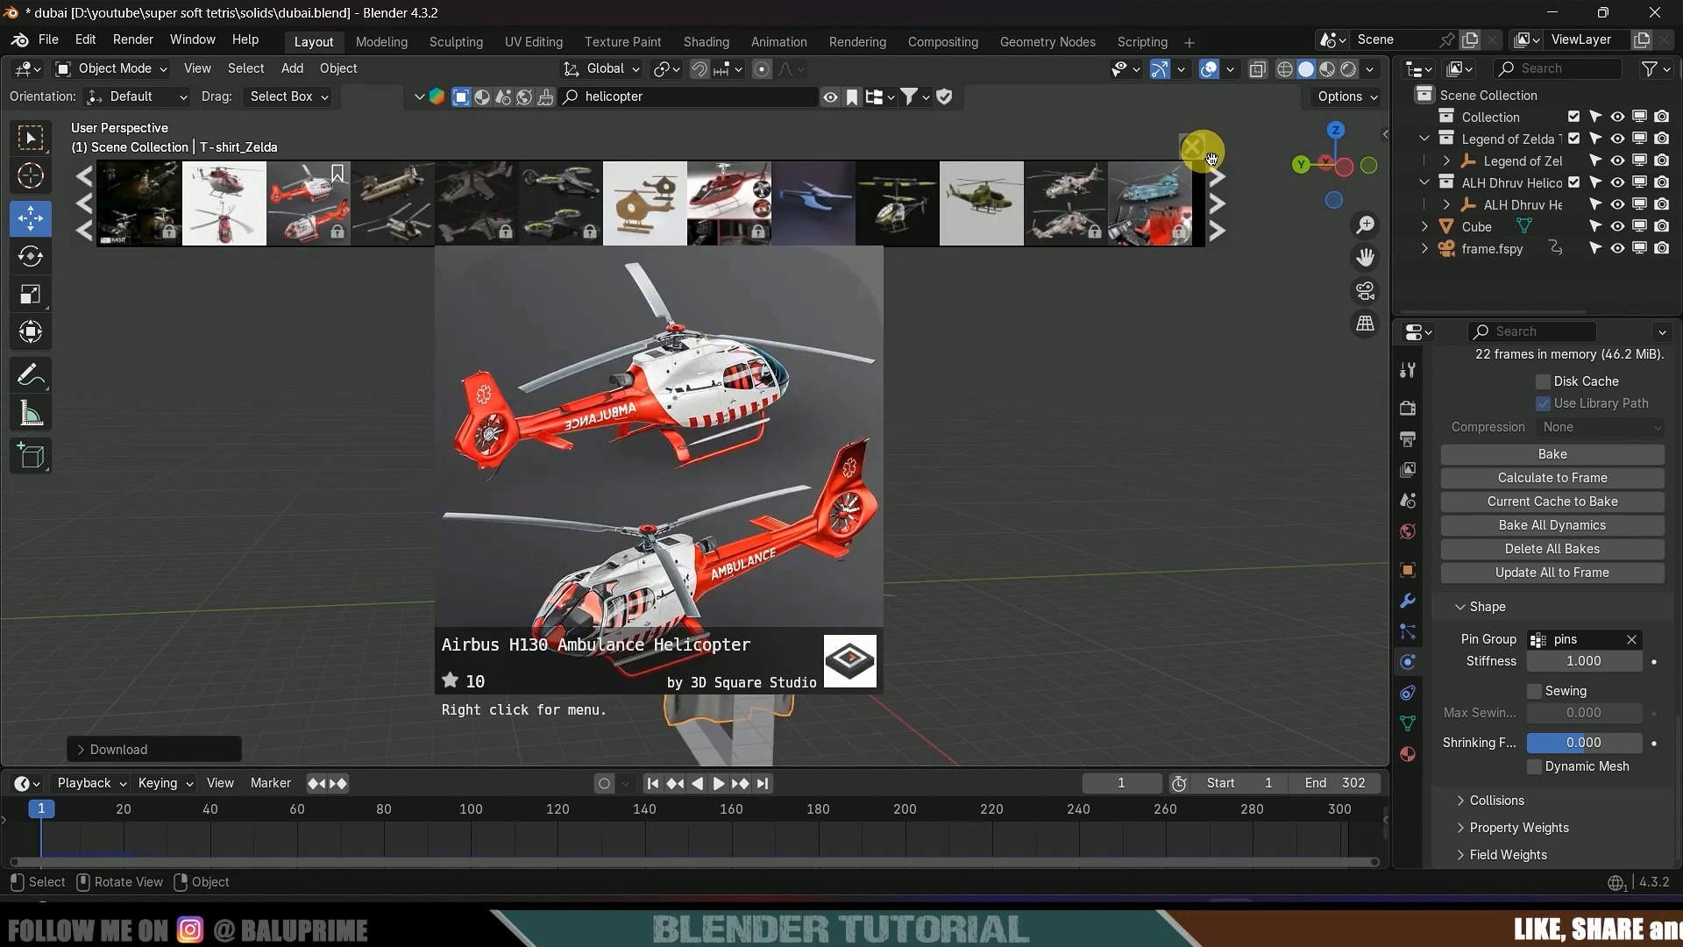
click(1211, 159)
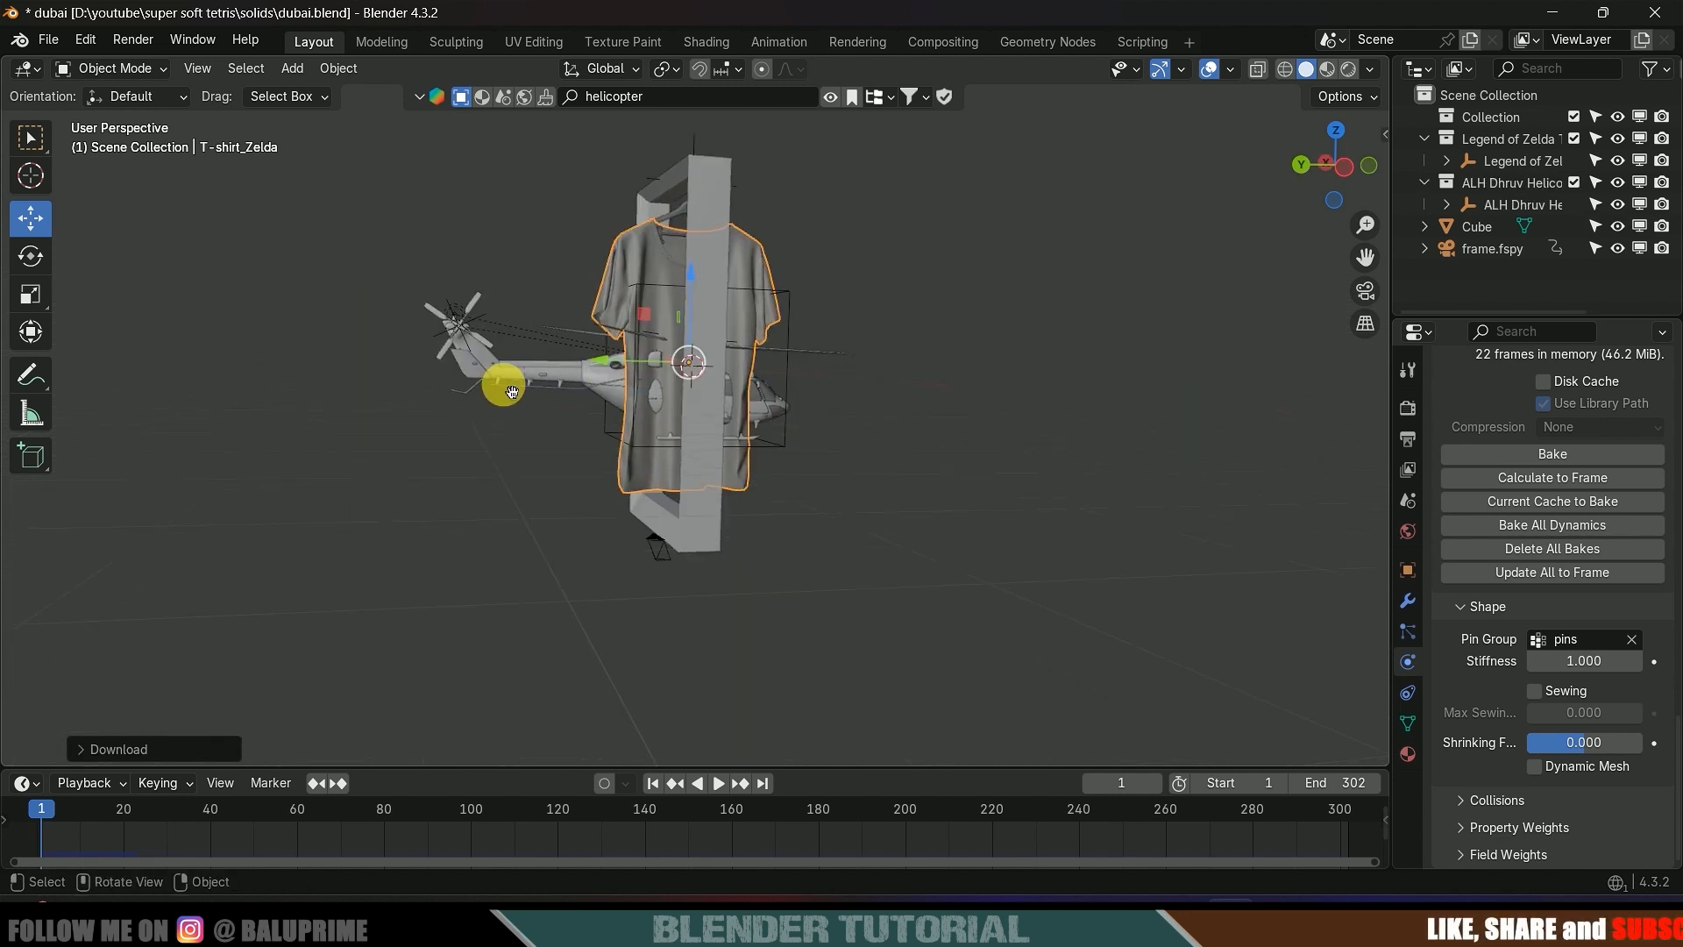
- Select the helicopter's parent empty and move it out of the T-shirt, clear of the frame
middle_drag(965, 342, 932, 342)
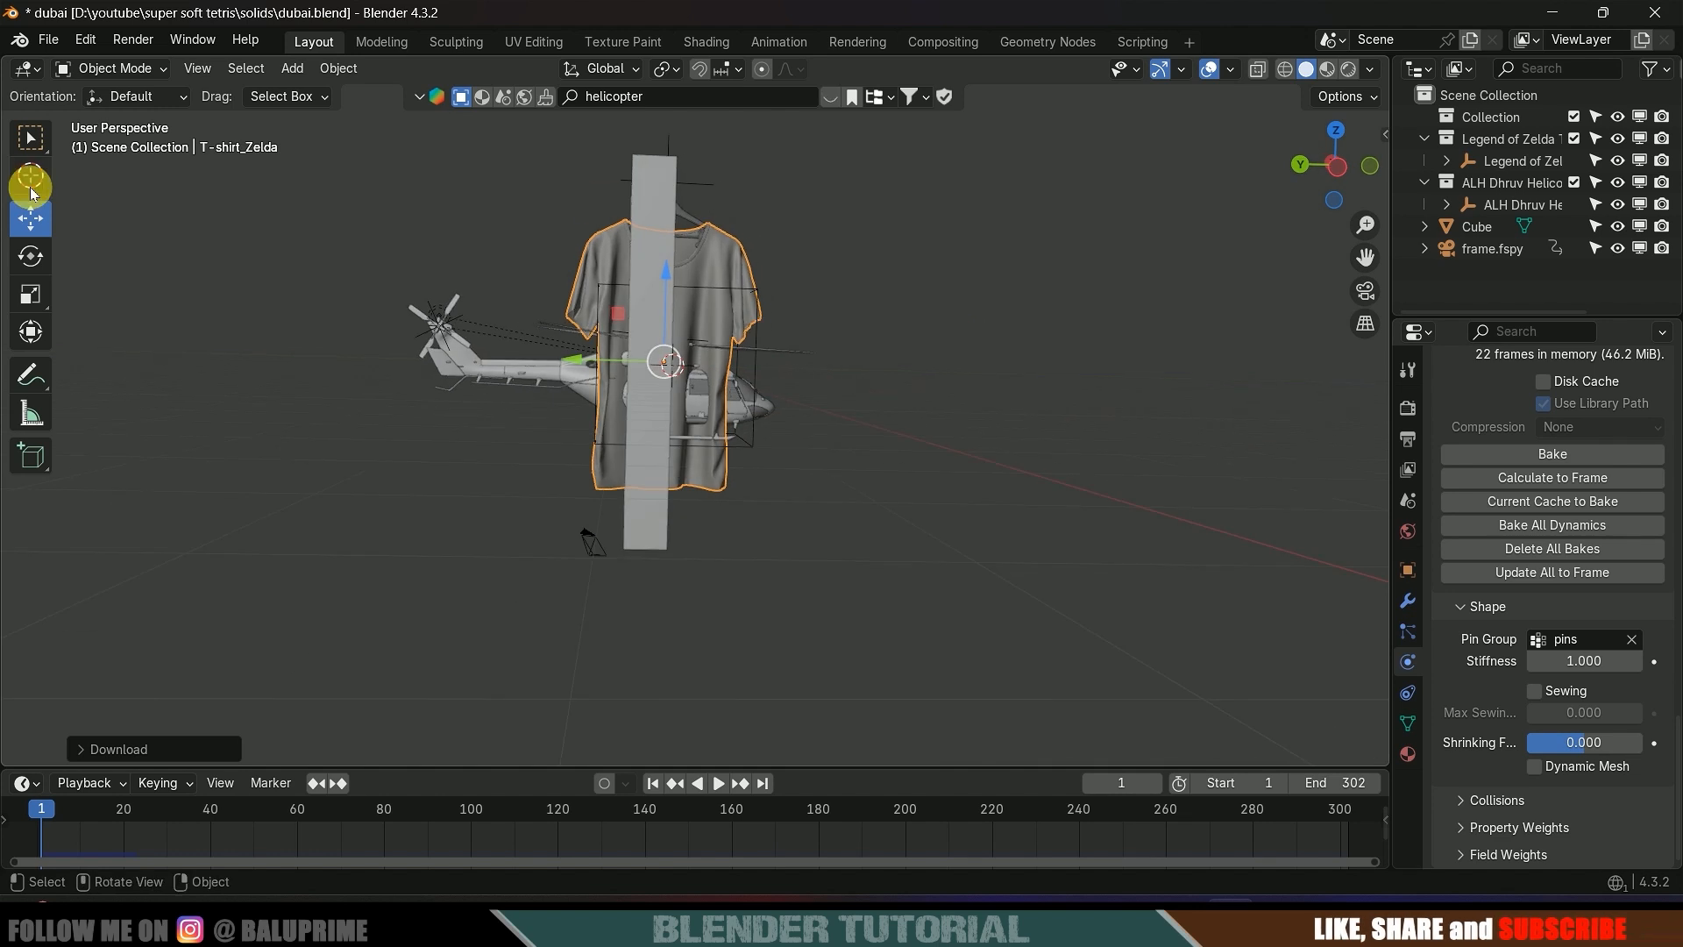
mouse_move(37, 145)
mouse_down()
mouse_move(114, 134)
mouse_move(114, 182)
mouse_up()
click(752, 370)
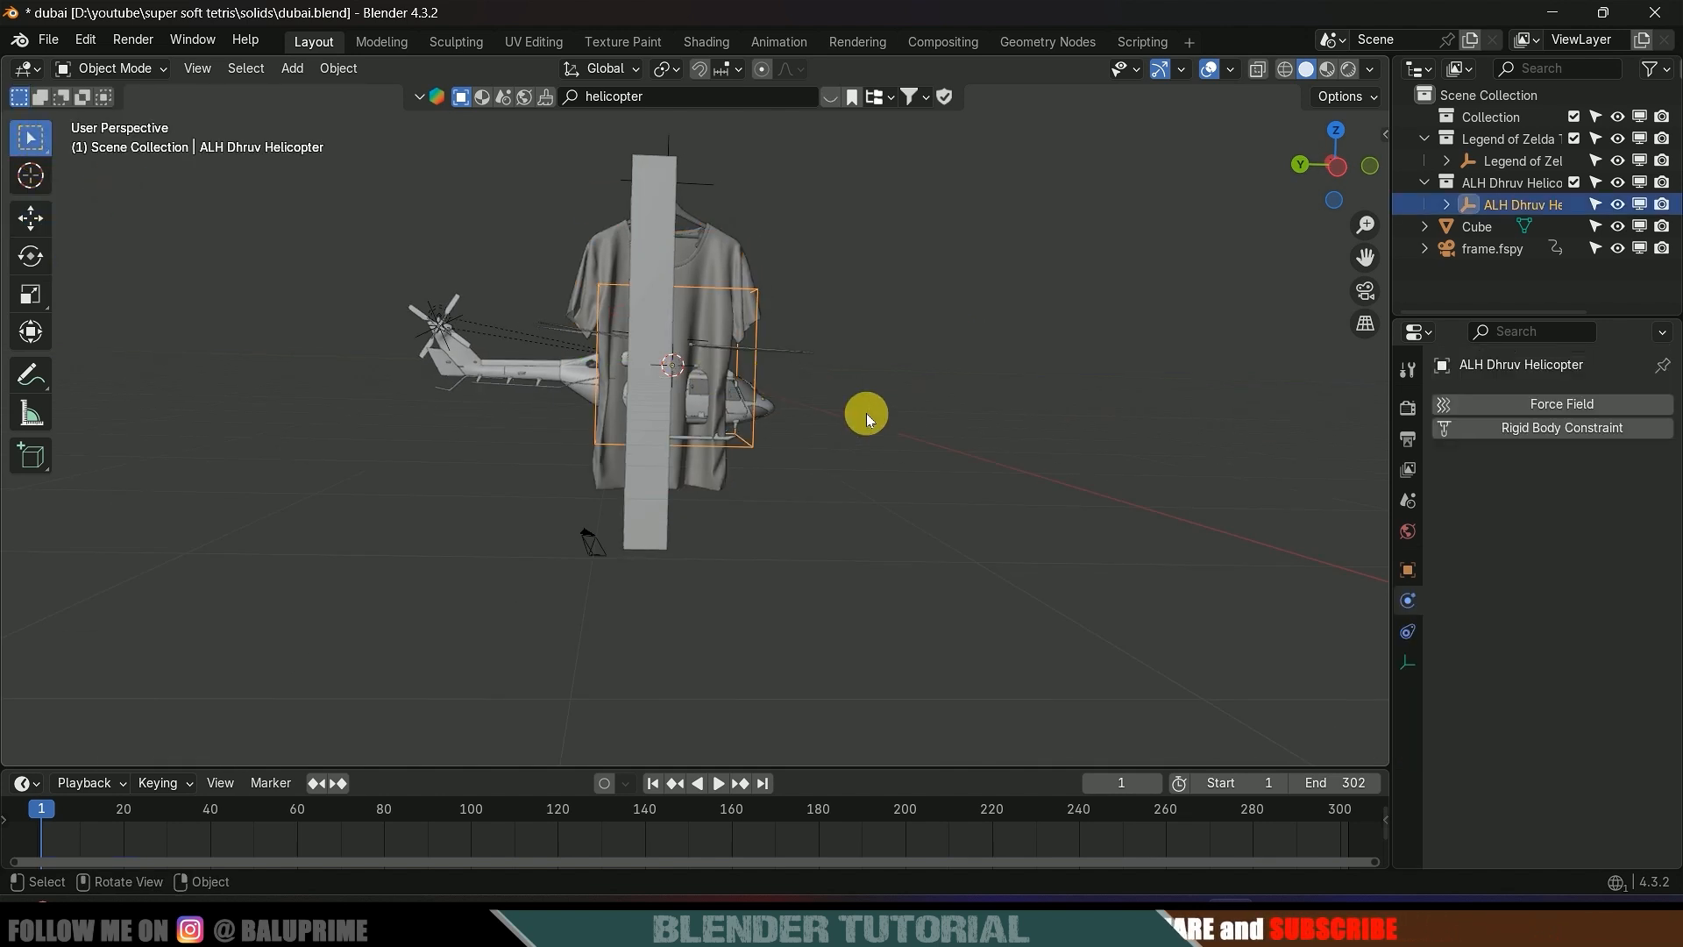
click(35, 219)
drag(629, 376, 412, 450)
key(KP_Decimal)
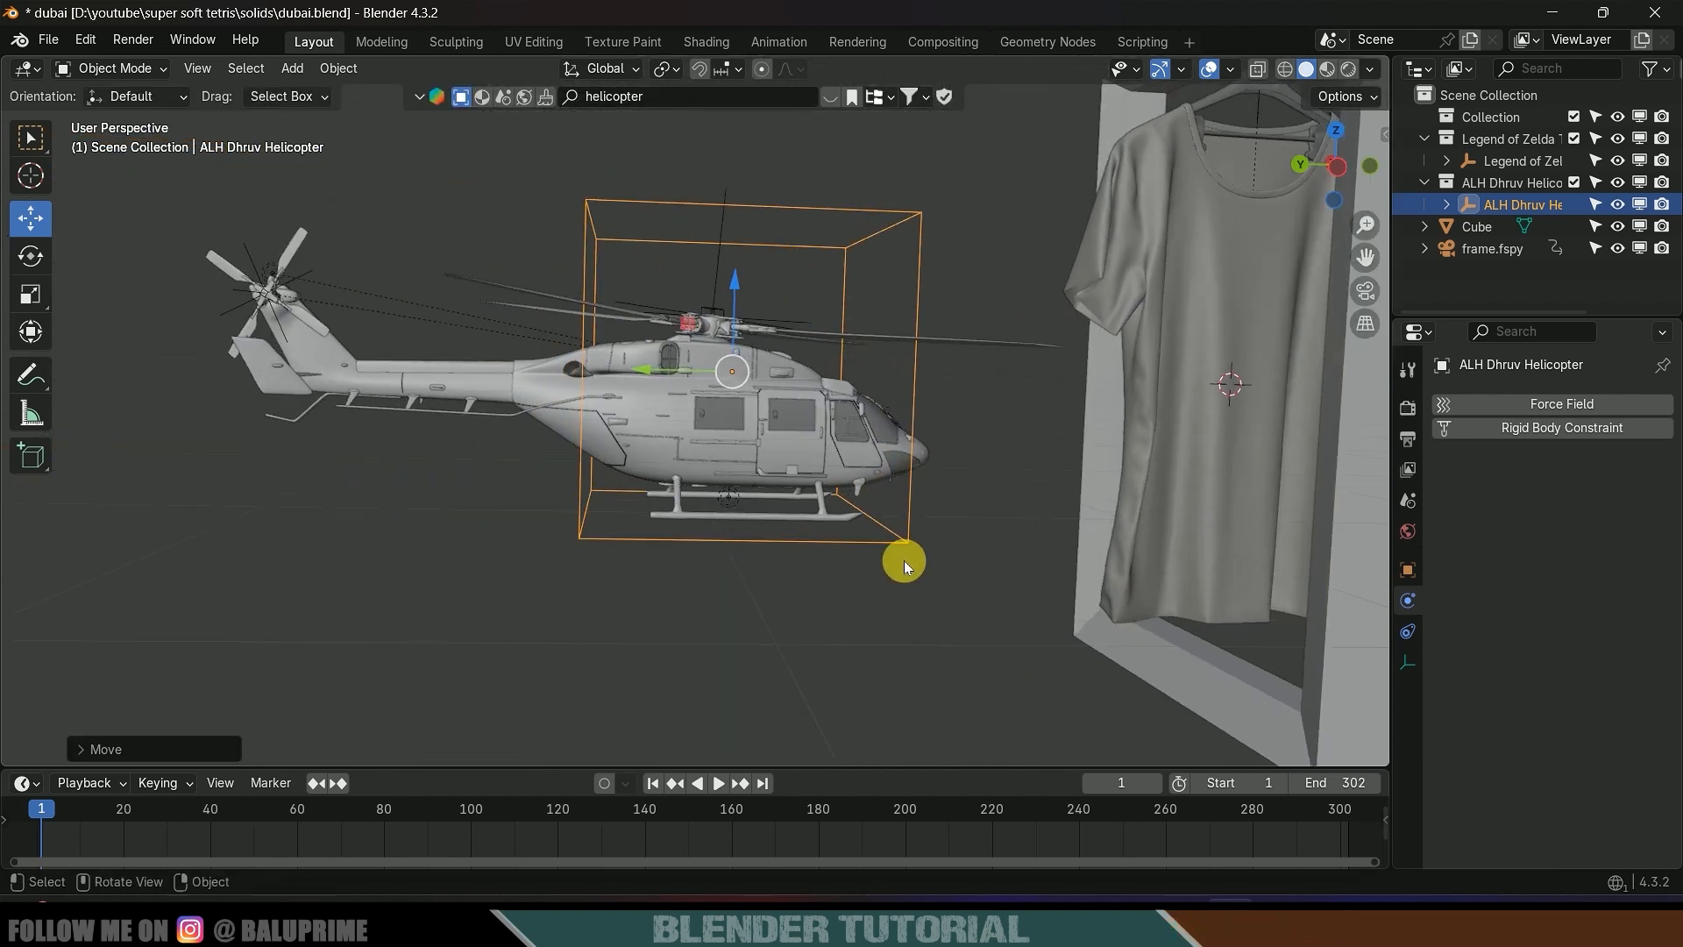
- Play the animation briefly to examine the helicopter's rotor blades, and return to frame 1
key(space)
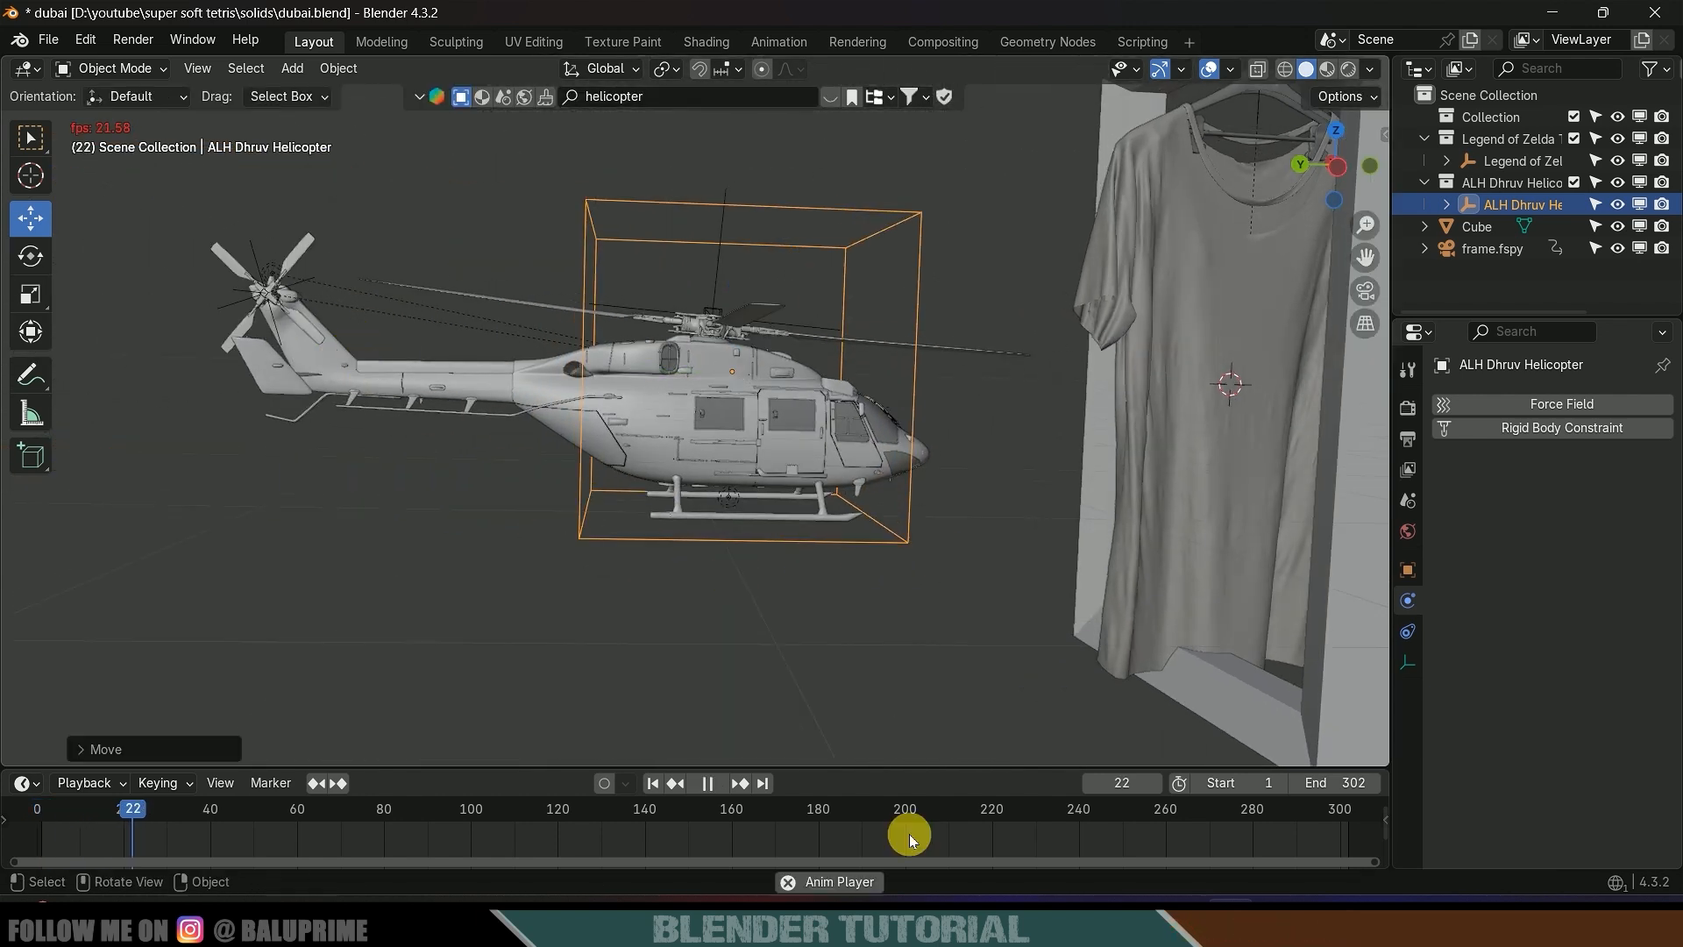
key(Escape)
scroll(866, 497, down, 4)
middle_drag(866, 497, 849, 454)
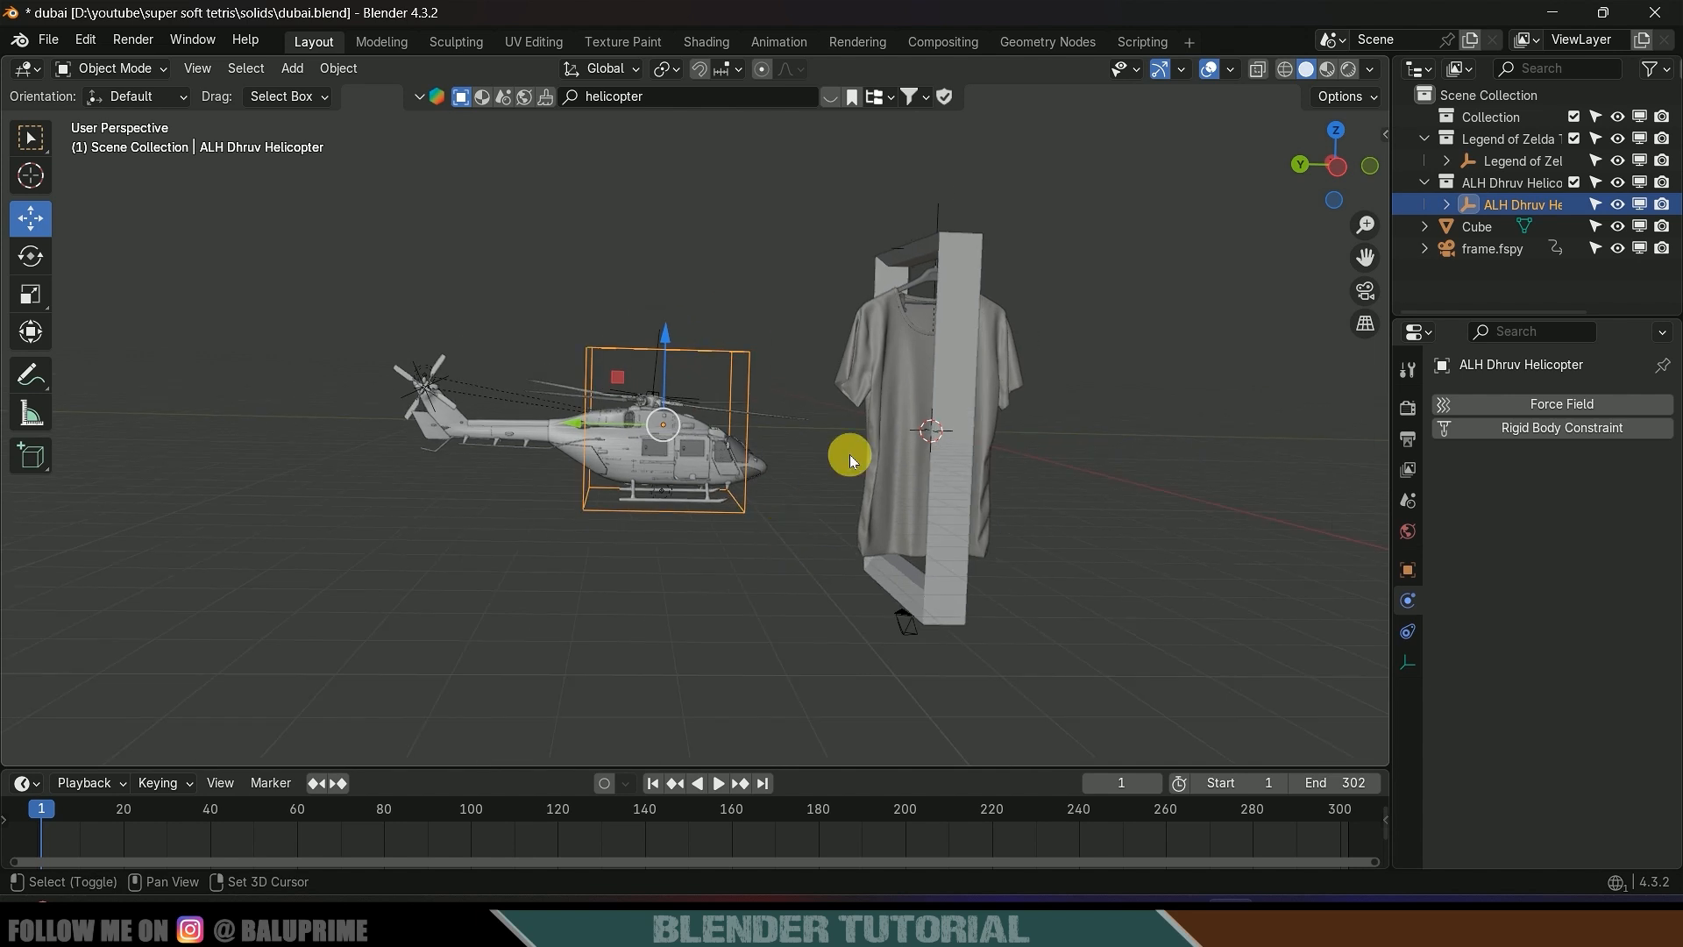
- Disable the T-shirt's cloth simulation in the viewport while keeping it enabled for rendering
click(859, 456)
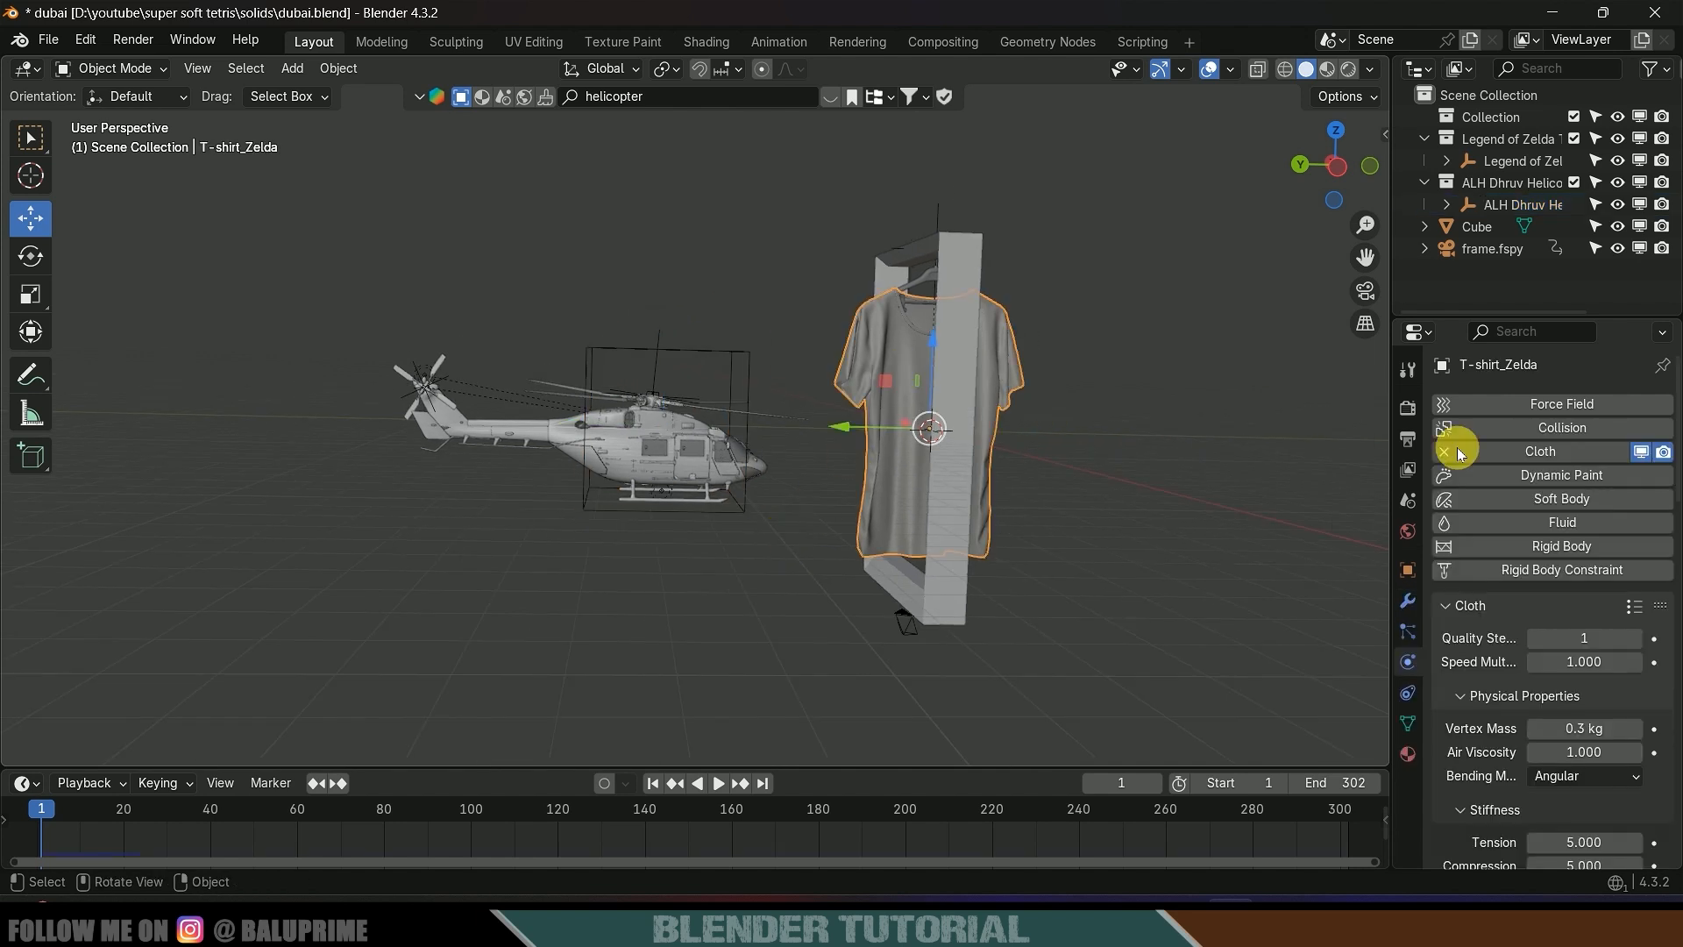
click(1639, 451)
middle_drag(637, 487, 666, 515)
- Scale the helicopter down and move it over the frame so it sits above the top beam
click(697, 375)
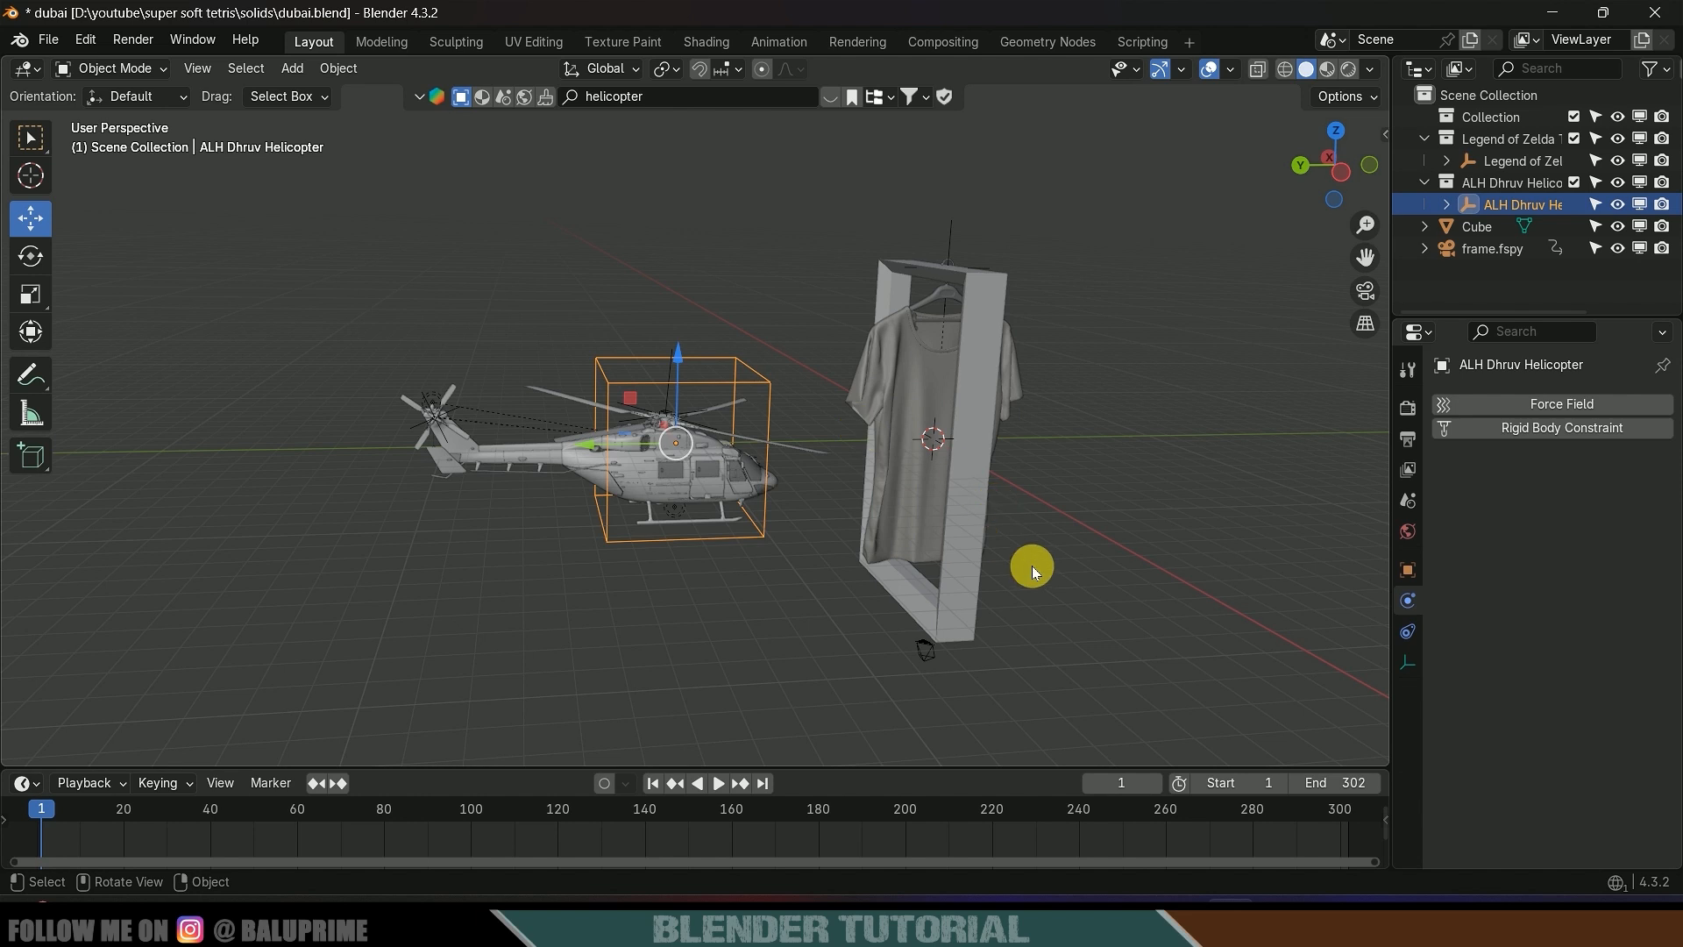
key(s)
click(919, 541)
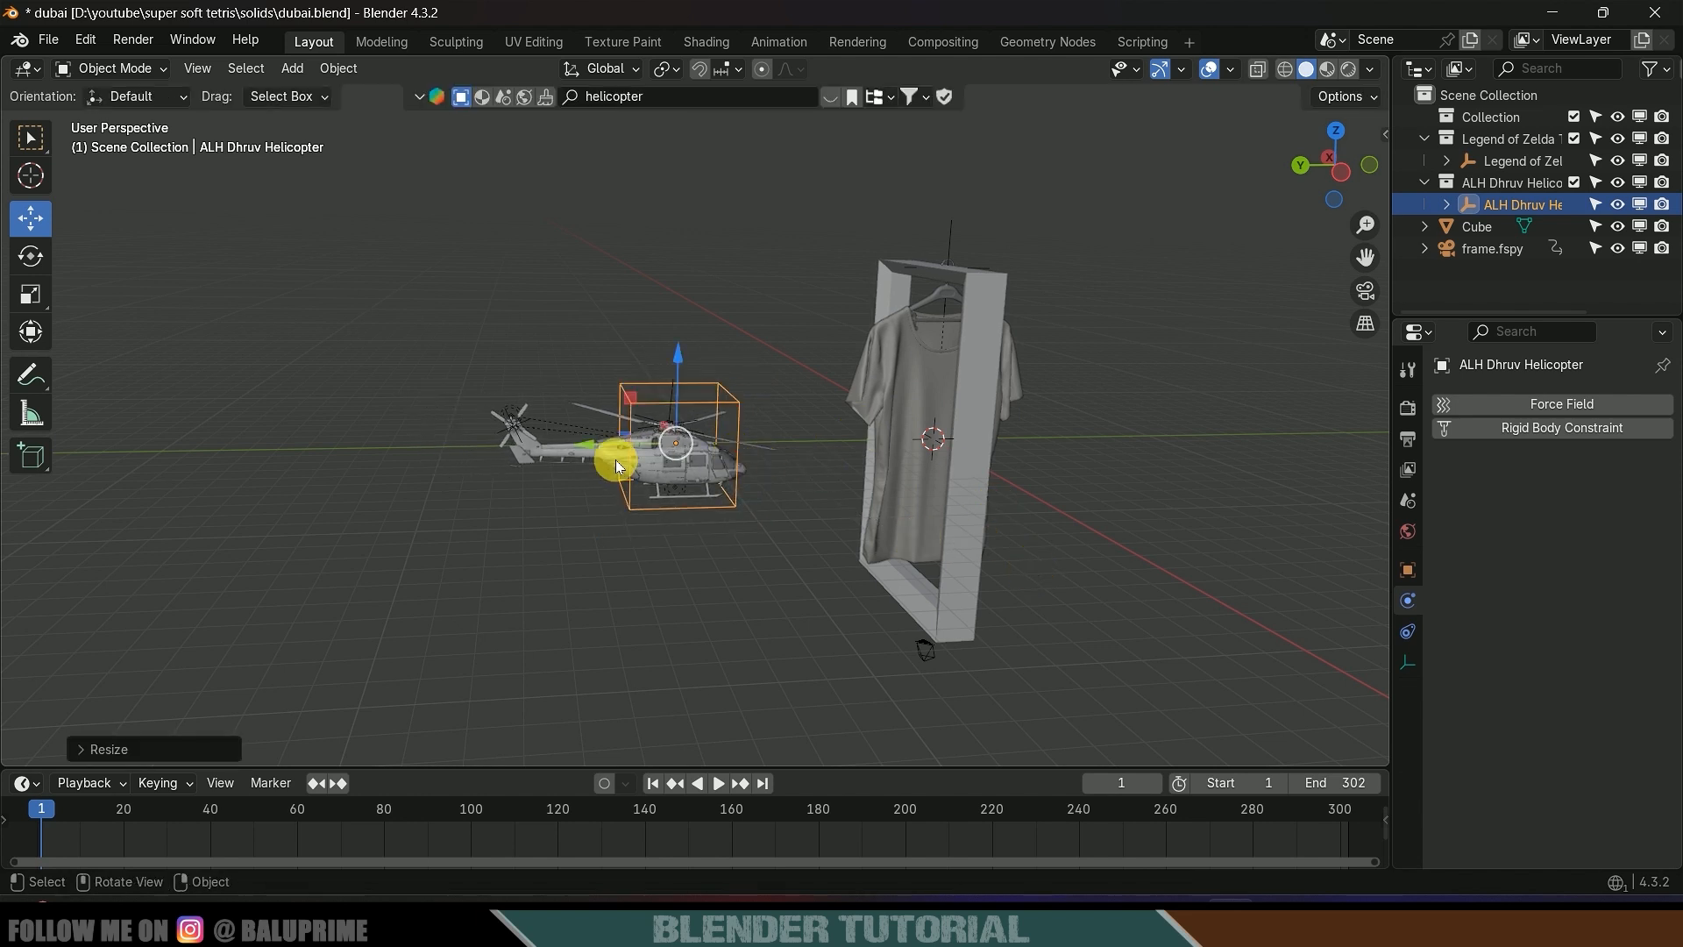
drag(615, 460, 889, 370)
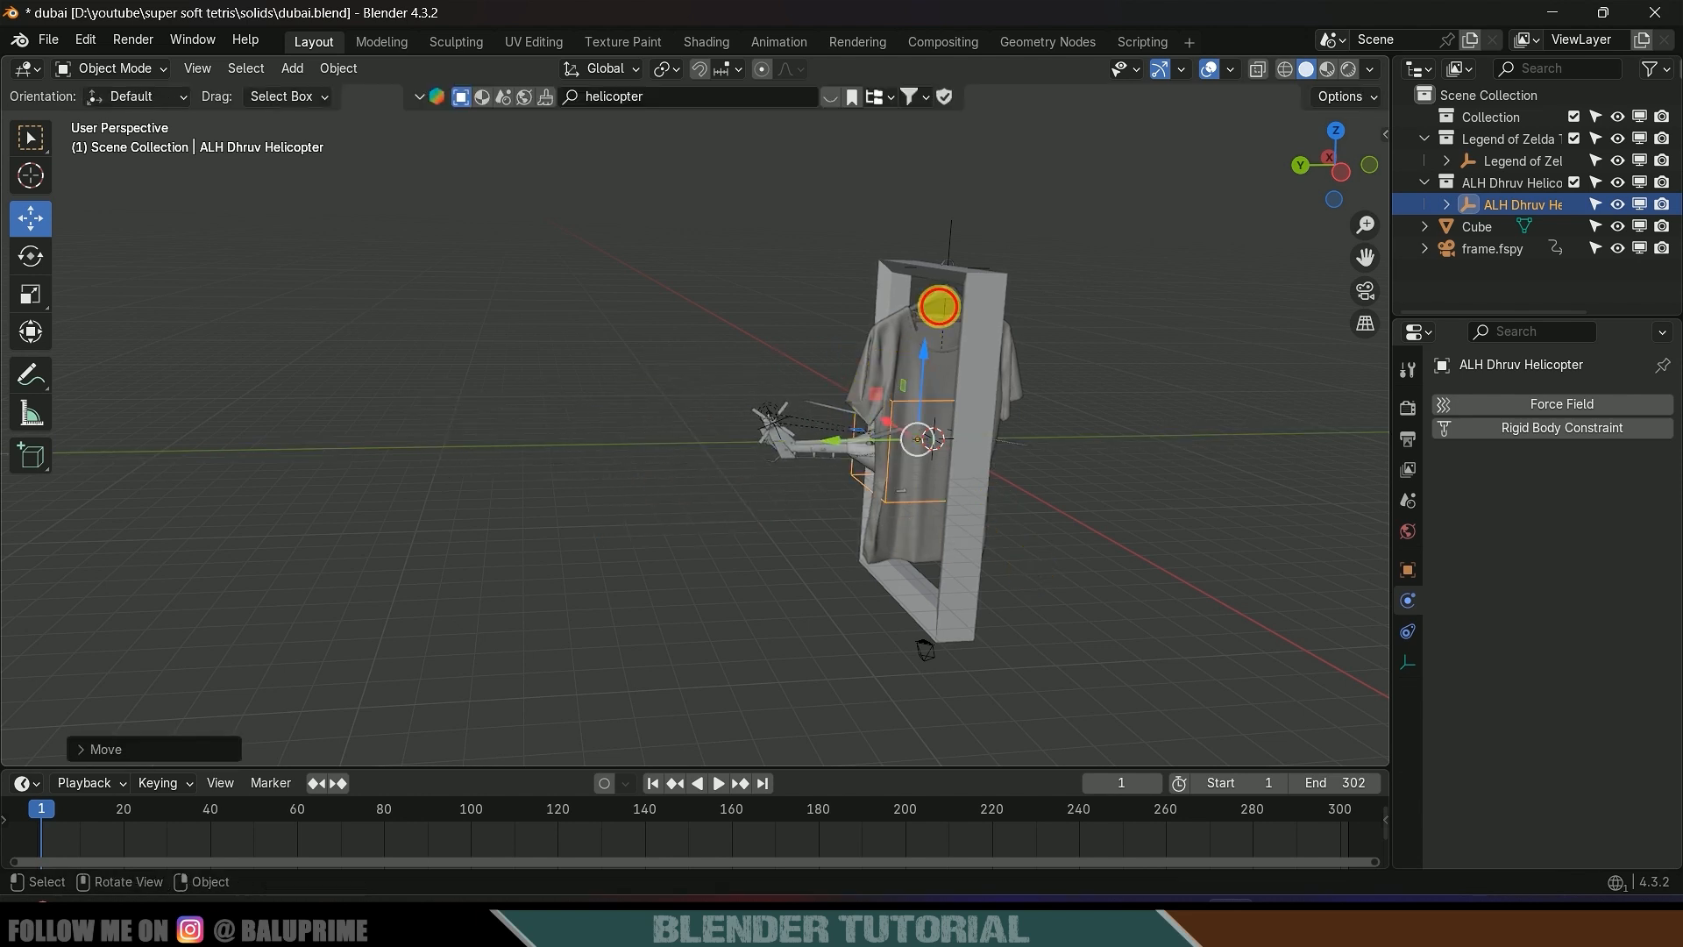
drag(939, 306, 953, 114)
- Check the skids against the top beam and keyframe the helicopter's position there at frame 100
scroll(920, 346, up, 6)
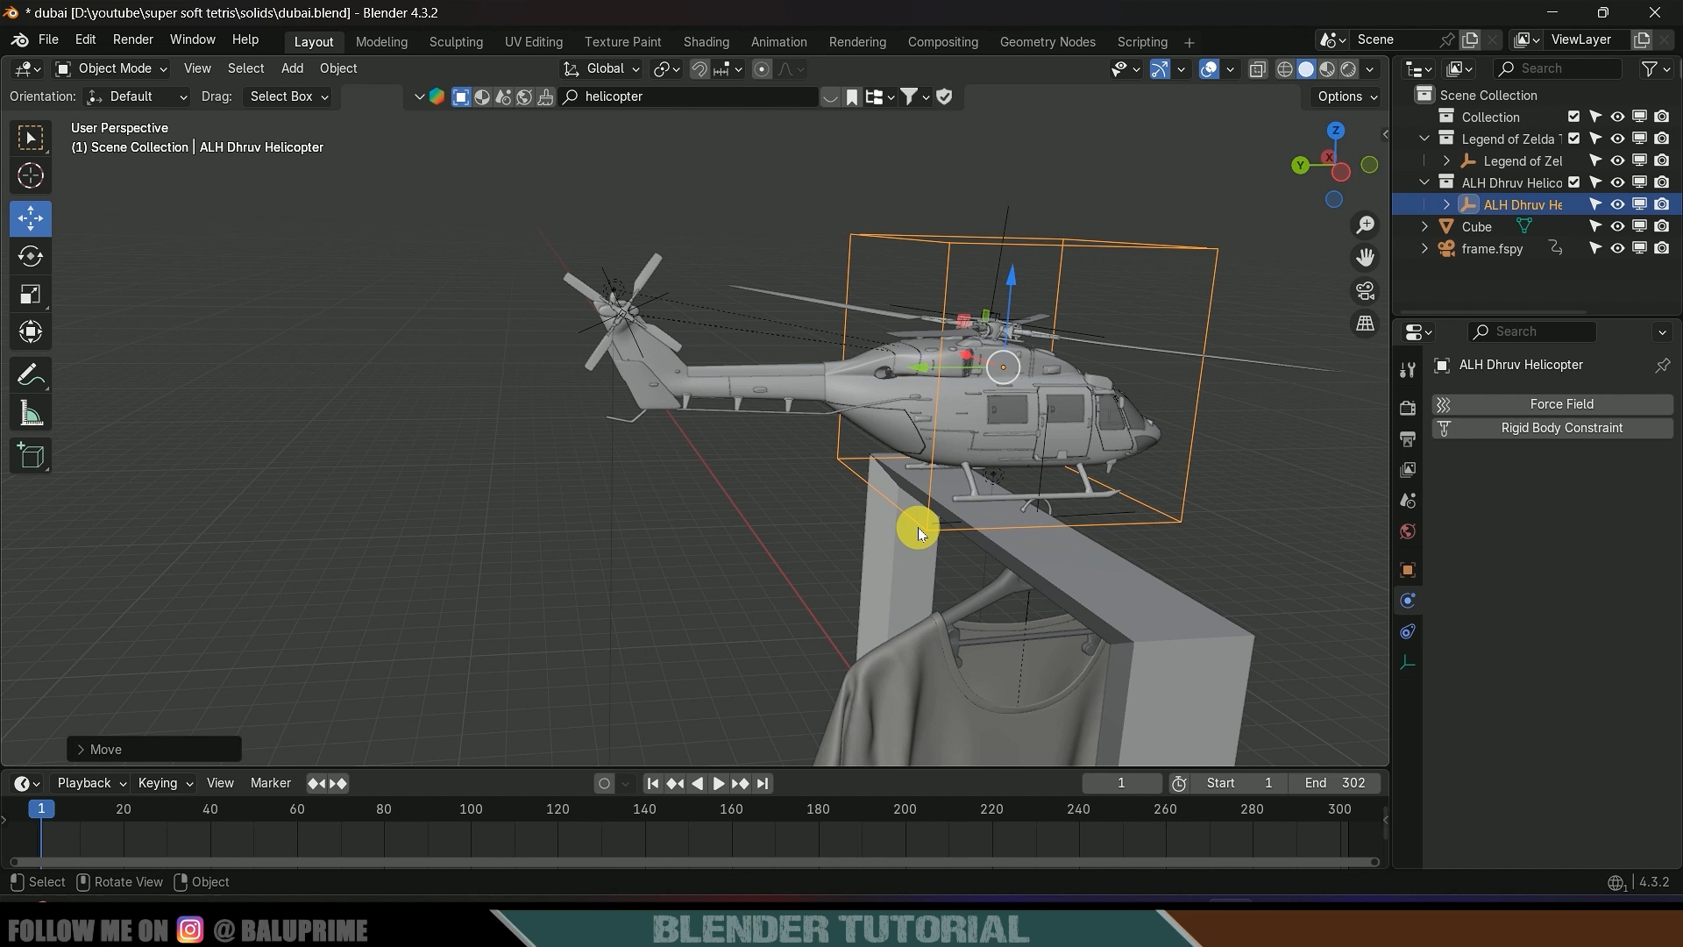
scroll(918, 528, up, 3)
middle_drag(810, 287, 906, 477)
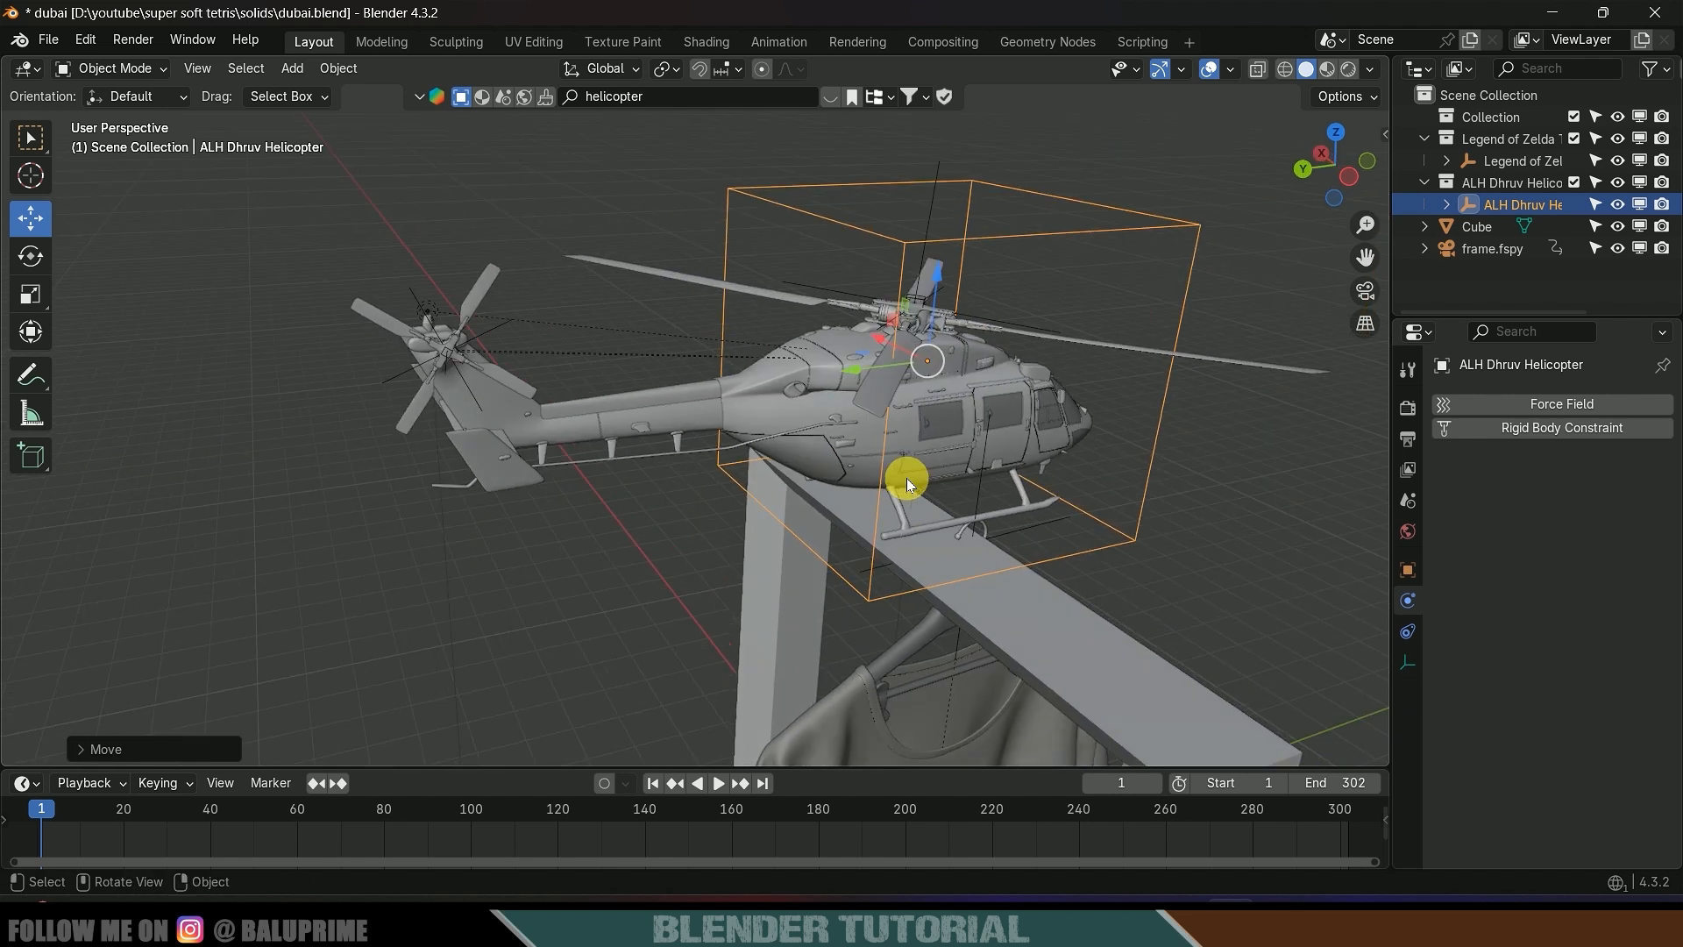
middle_drag(882, 340, 1082, 460)
mouse_move(994, 223)
middle_down()
mouse_move(972, 233)
mouse_move(1085, 372)
mouse_move(938, 381)
middle_up()
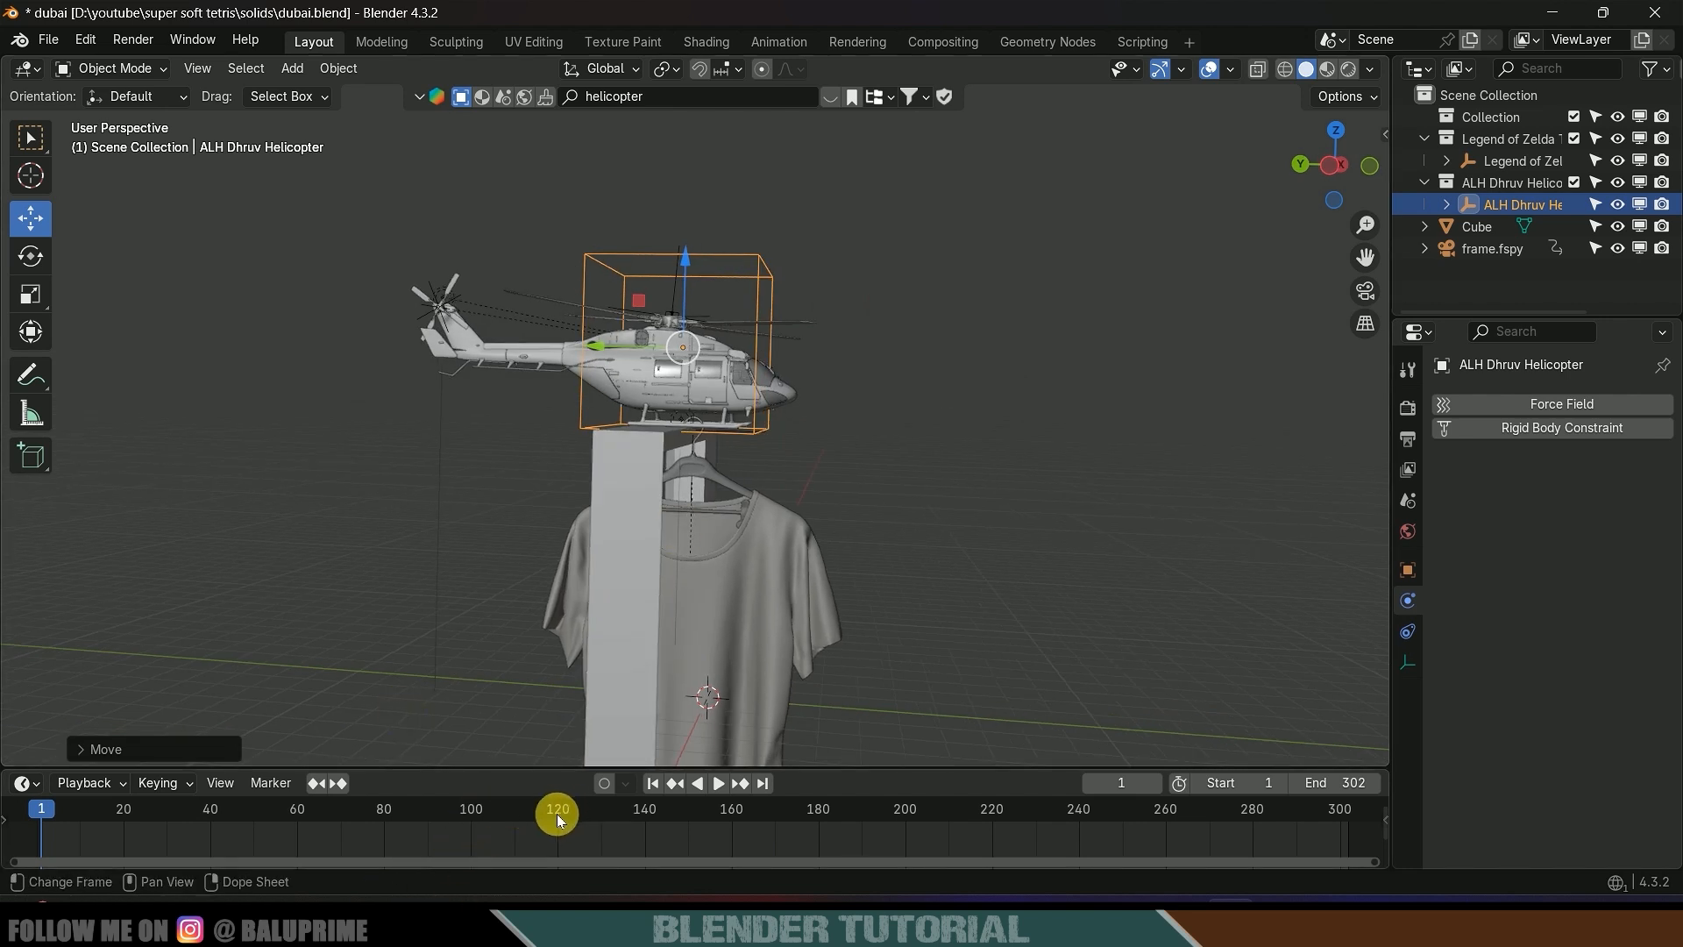
click(469, 806)
middle_drag(943, 486, 834, 307)
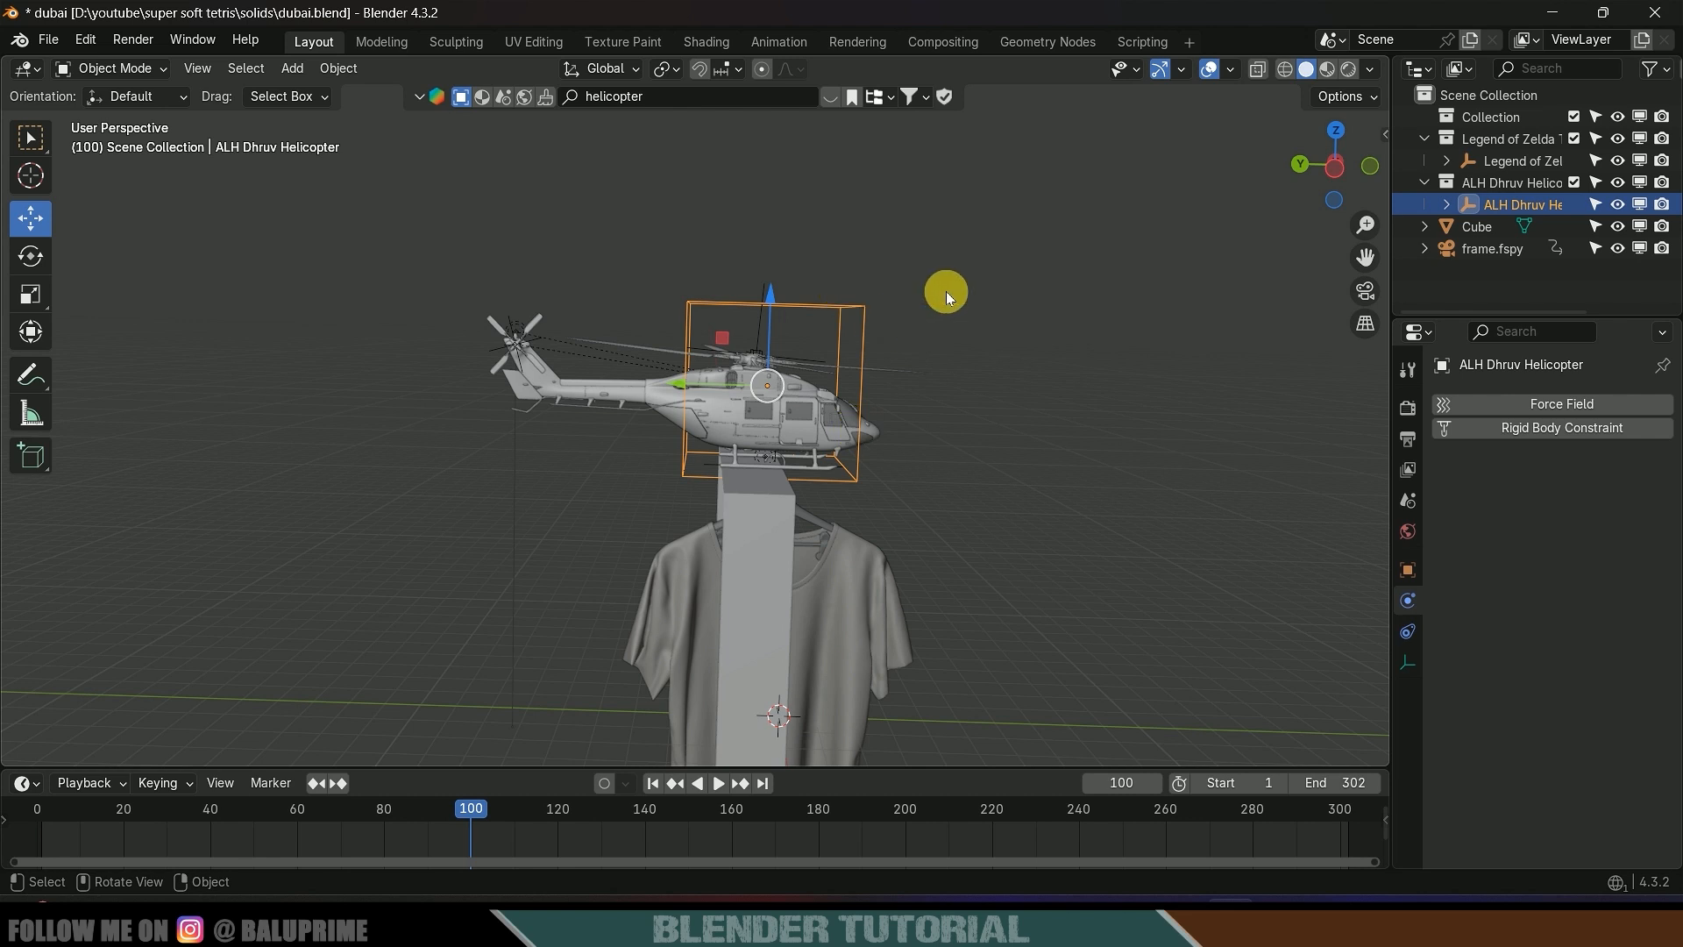
- At frame 1, move the helicopter away from the frame along its approach path and keyframe that starting position
click(652, 784)
key(KP_0)
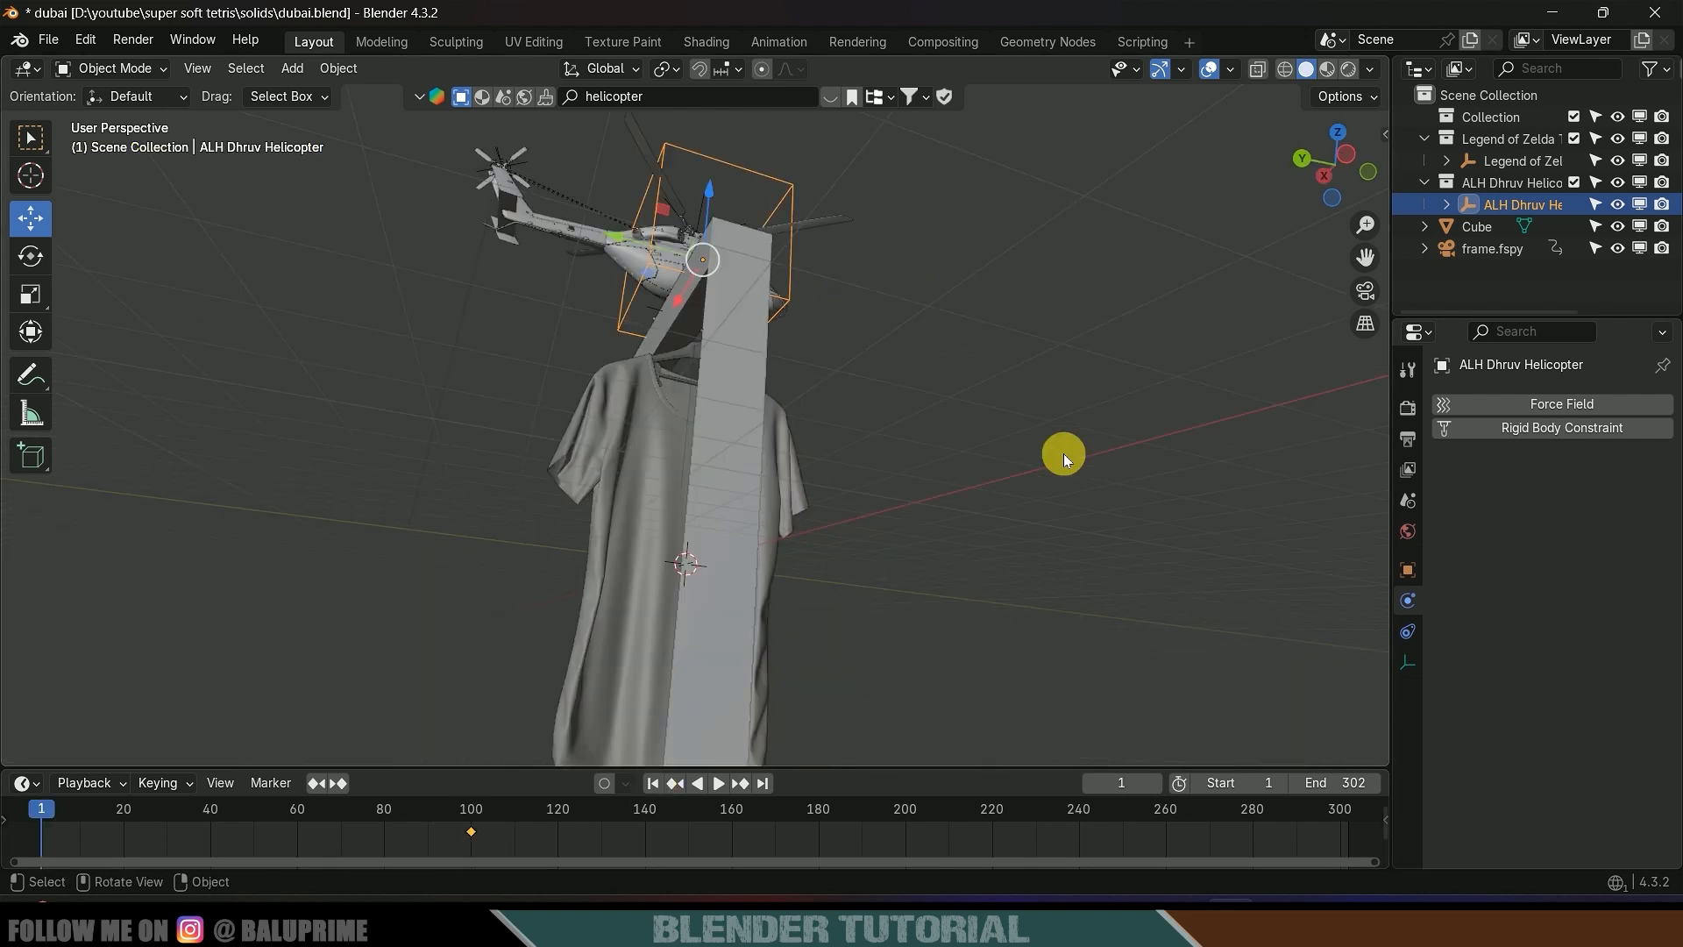
drag(604, 234, 312, 120)
key(i)
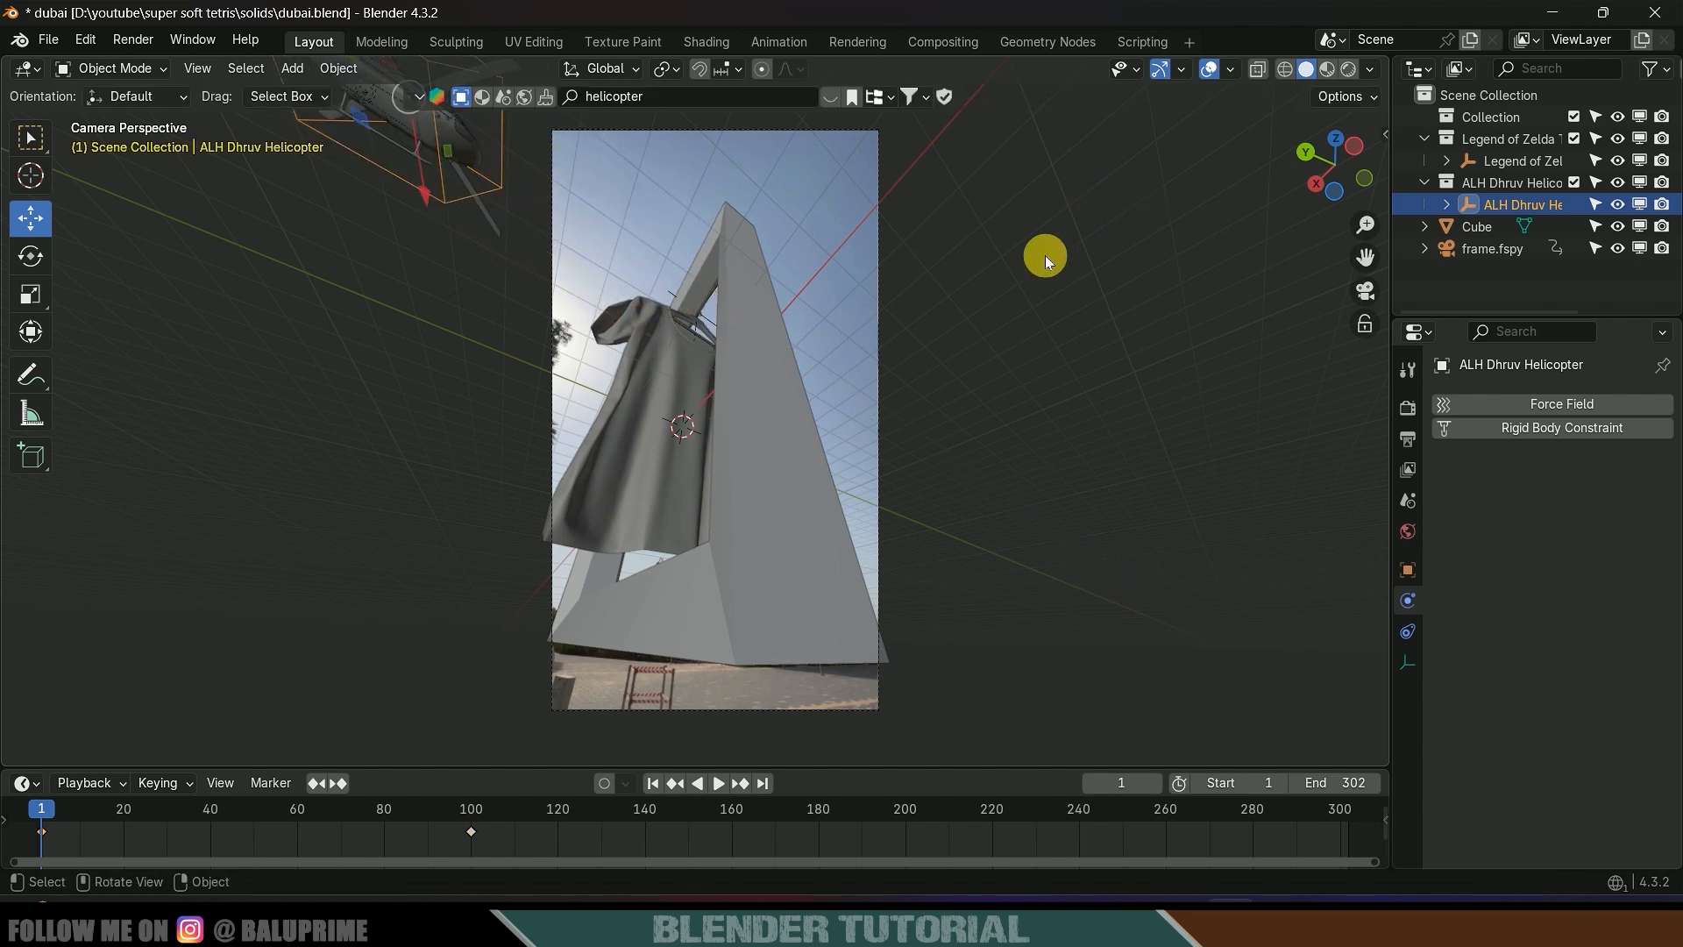
- Play the helicopter's approach to the frame through the camera, and return to the first frame
key(space)
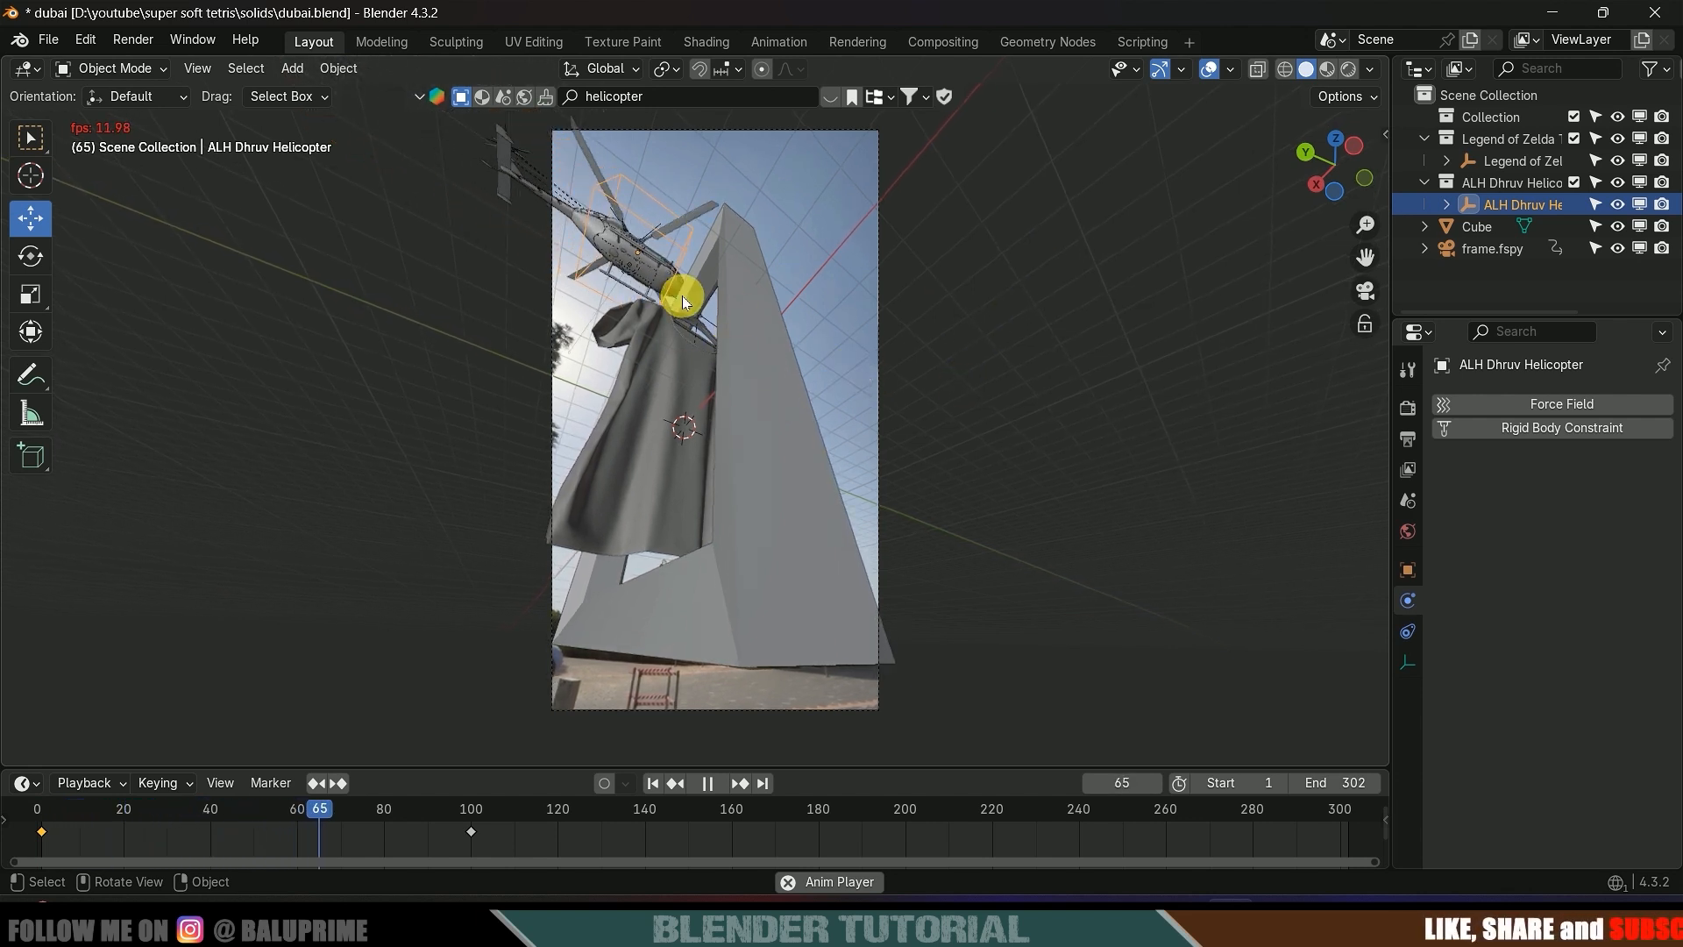
key(space)
click(653, 783)
- At frame 1, raise the helicopter higher above the frame, tilt it nose-down toward the frame and keyframe that pose
middle_drag(838, 489, 963, 631)
scroll(868, 446, down, 3)
scroll(962, 631, down, 5)
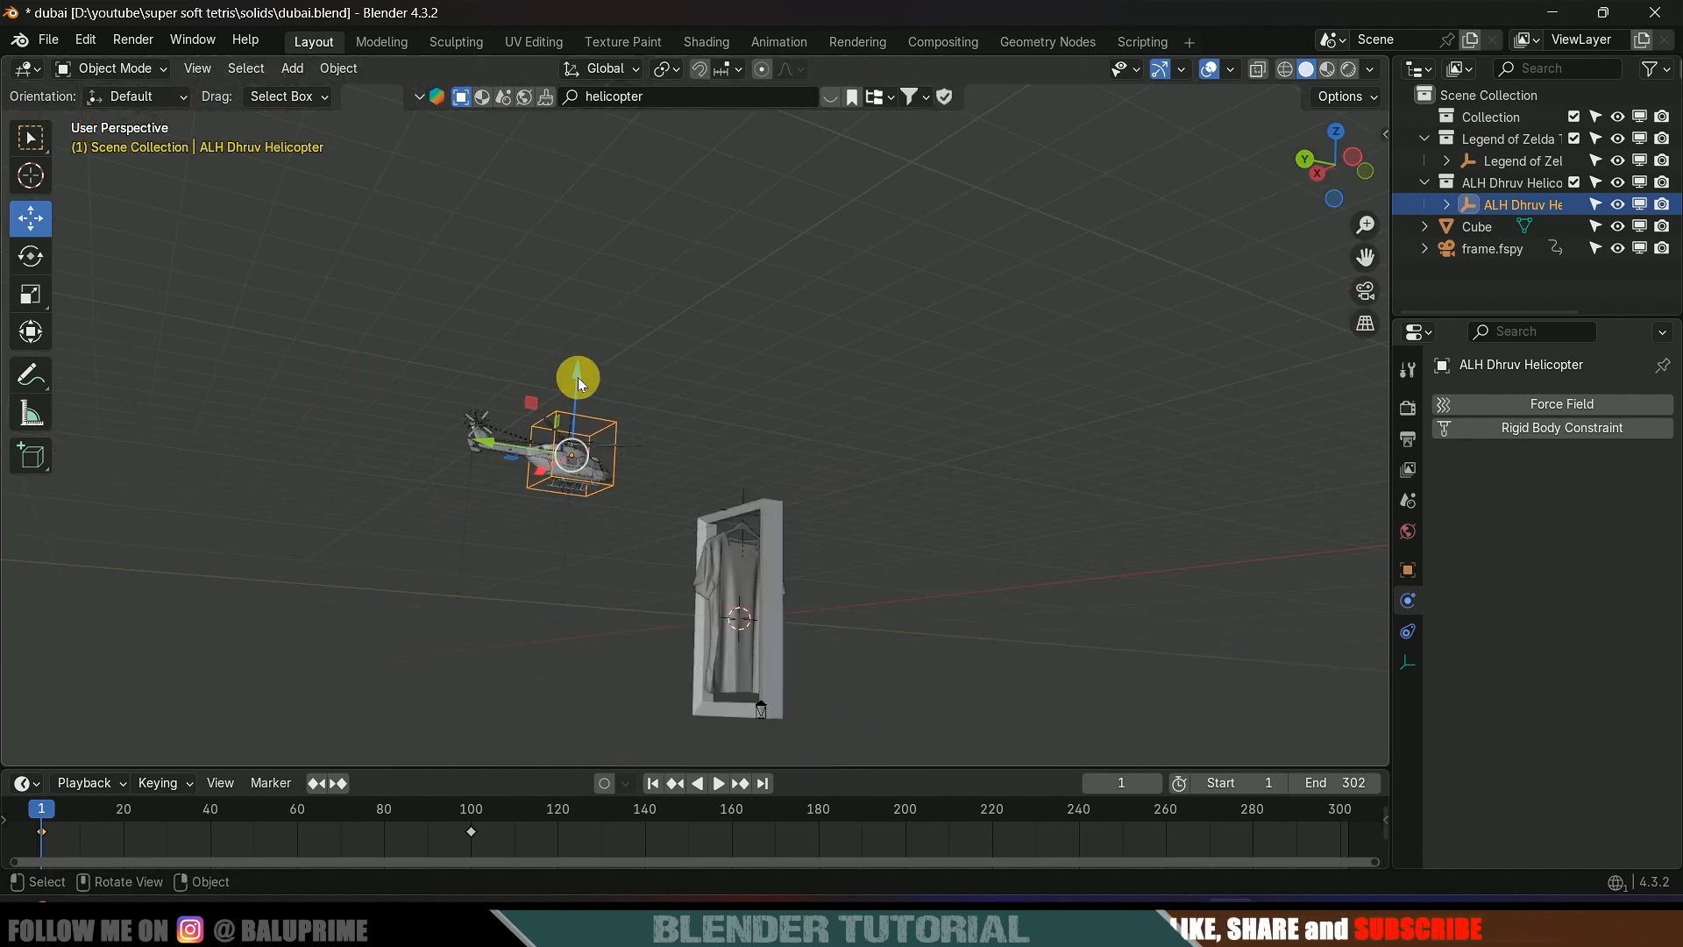
drag(576, 374, 575, 274)
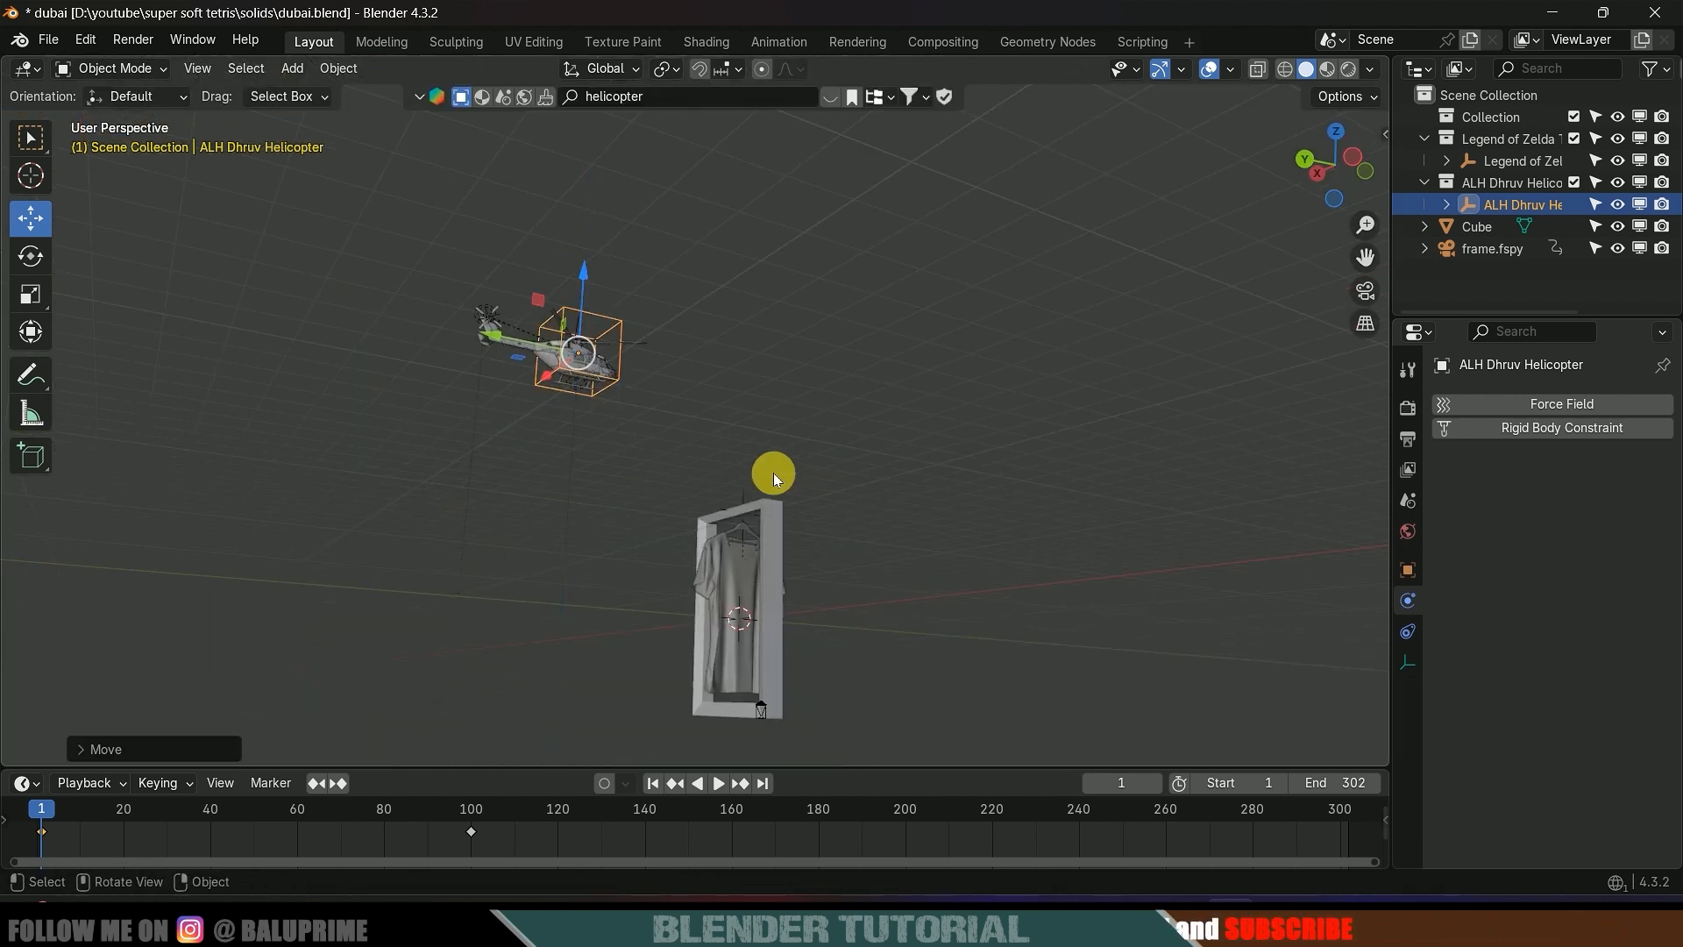
middle_drag(773, 471, 714, 515)
click(32, 255)
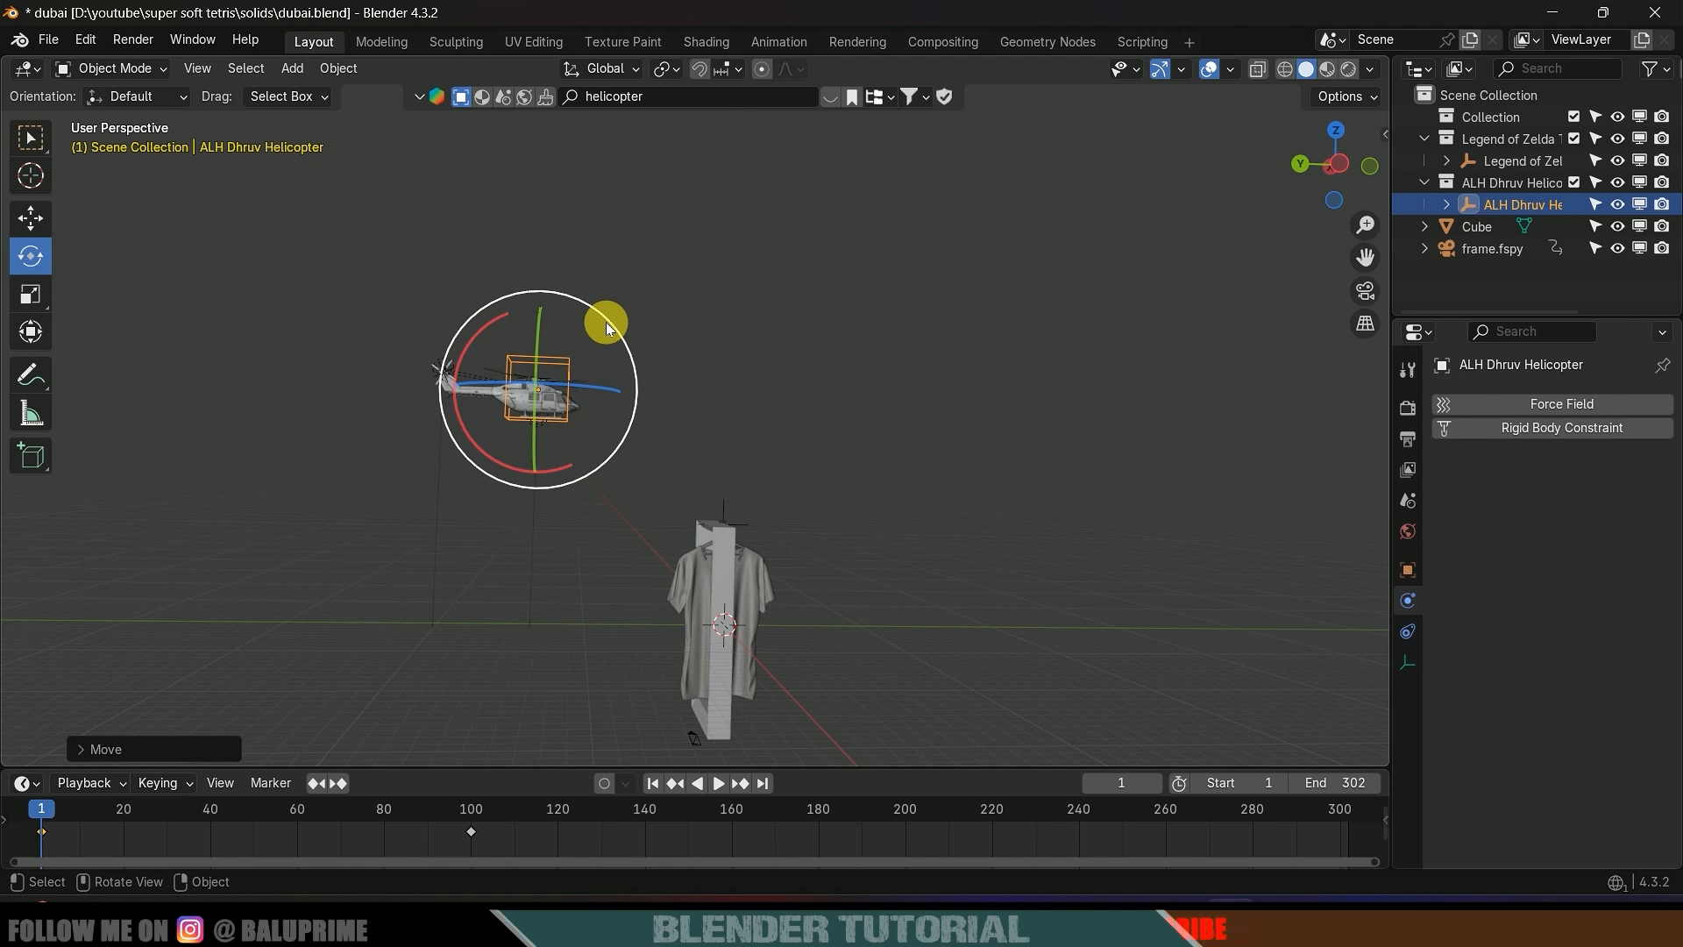
drag(449, 346, 506, 316)
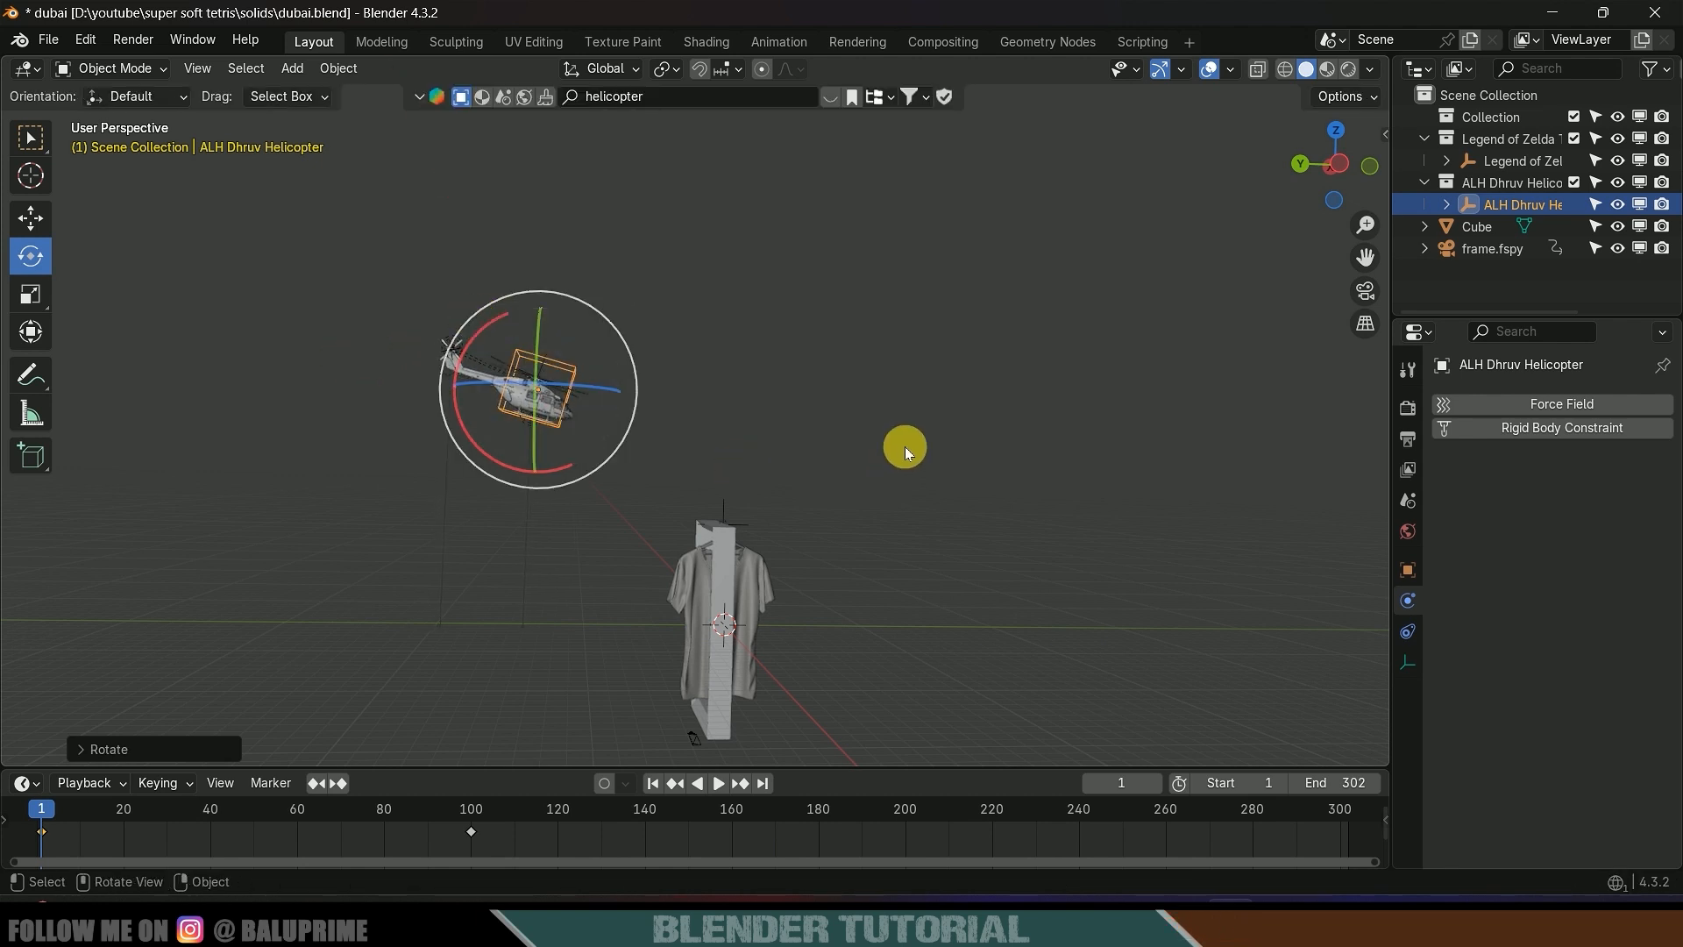
- Play back the helicopter's tilted approach up close until it has settled over the top beam
key(space)
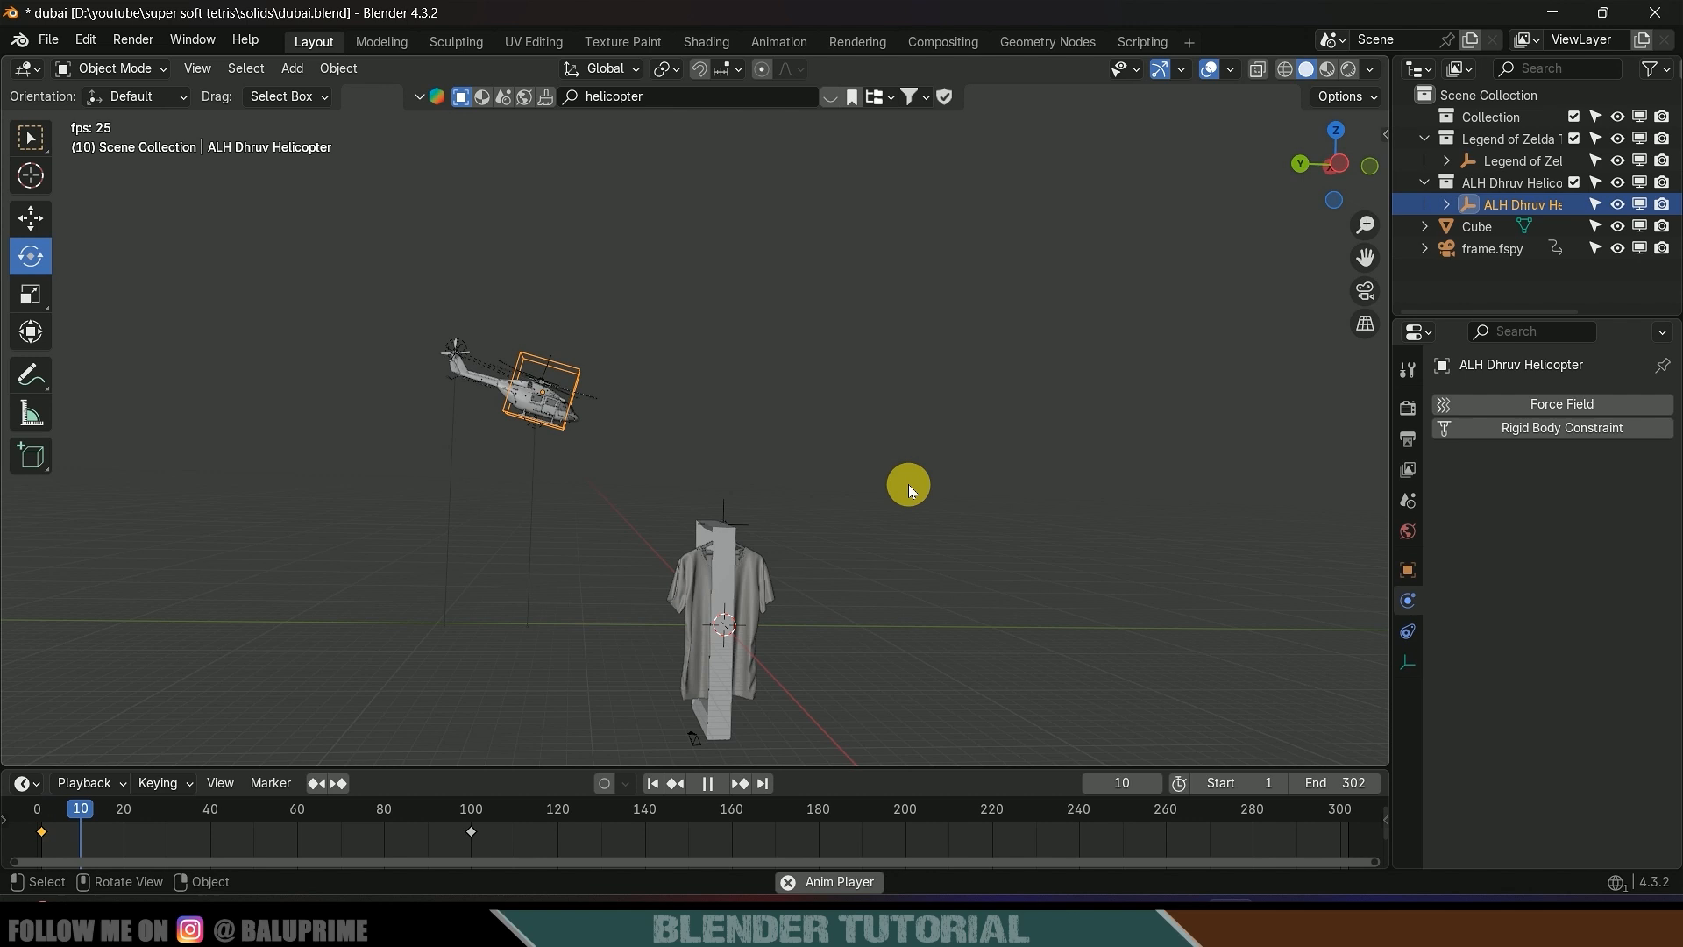
scroll(902, 518, up, 5)
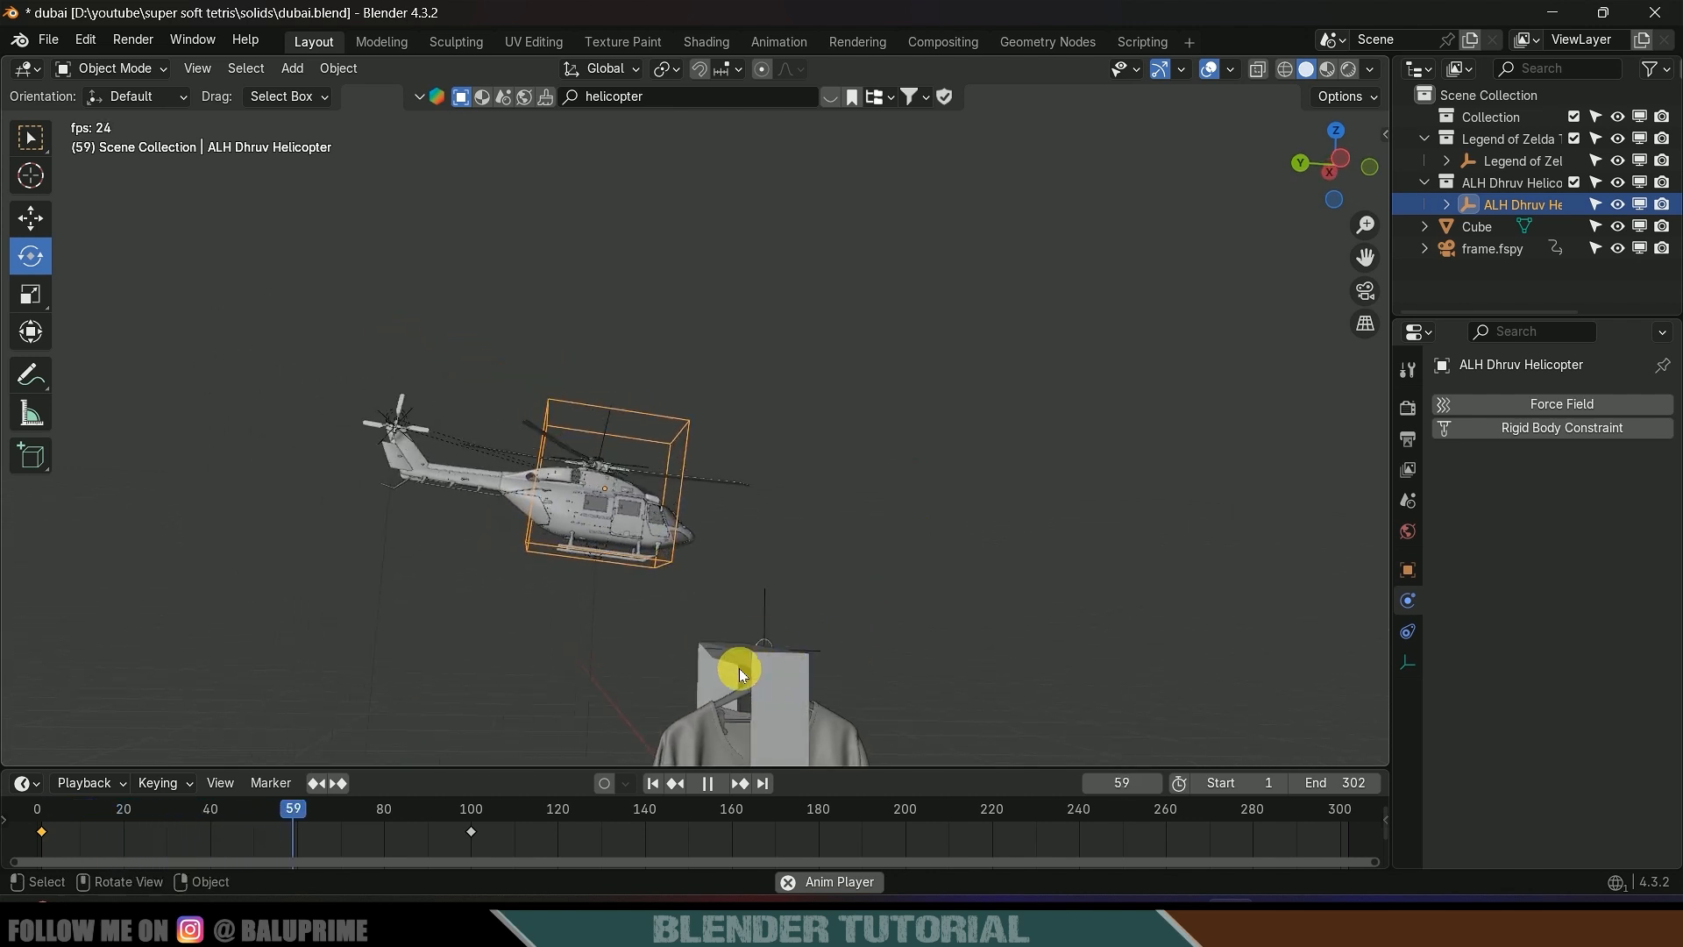
key(space)
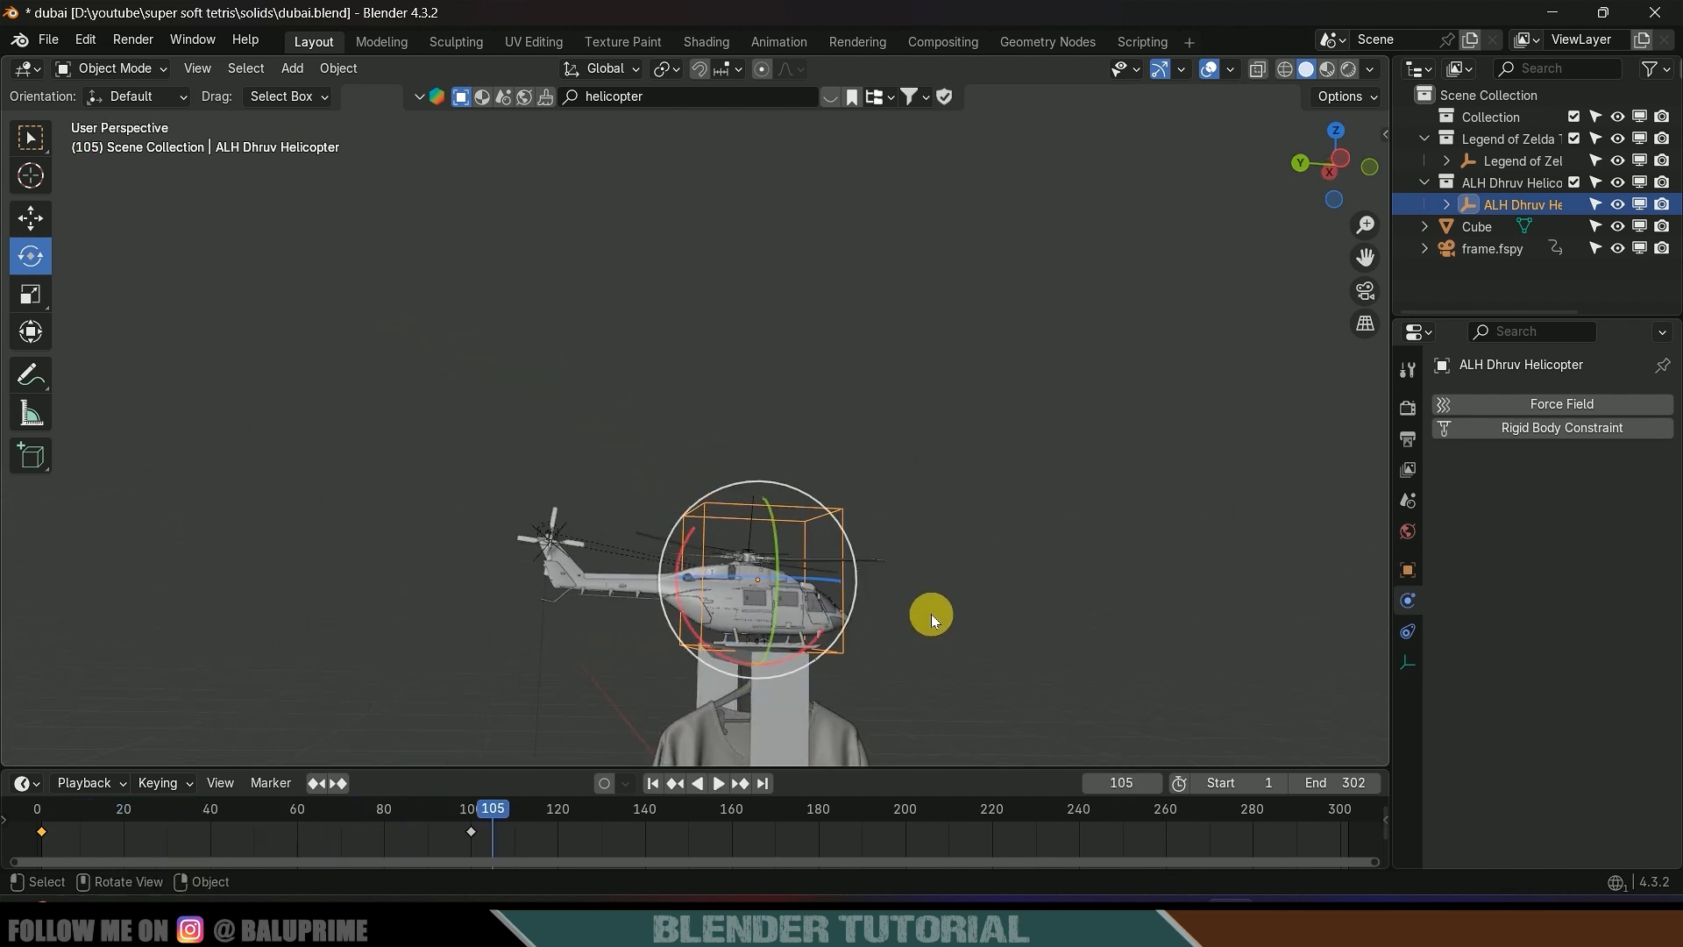
key(space)
key(space)
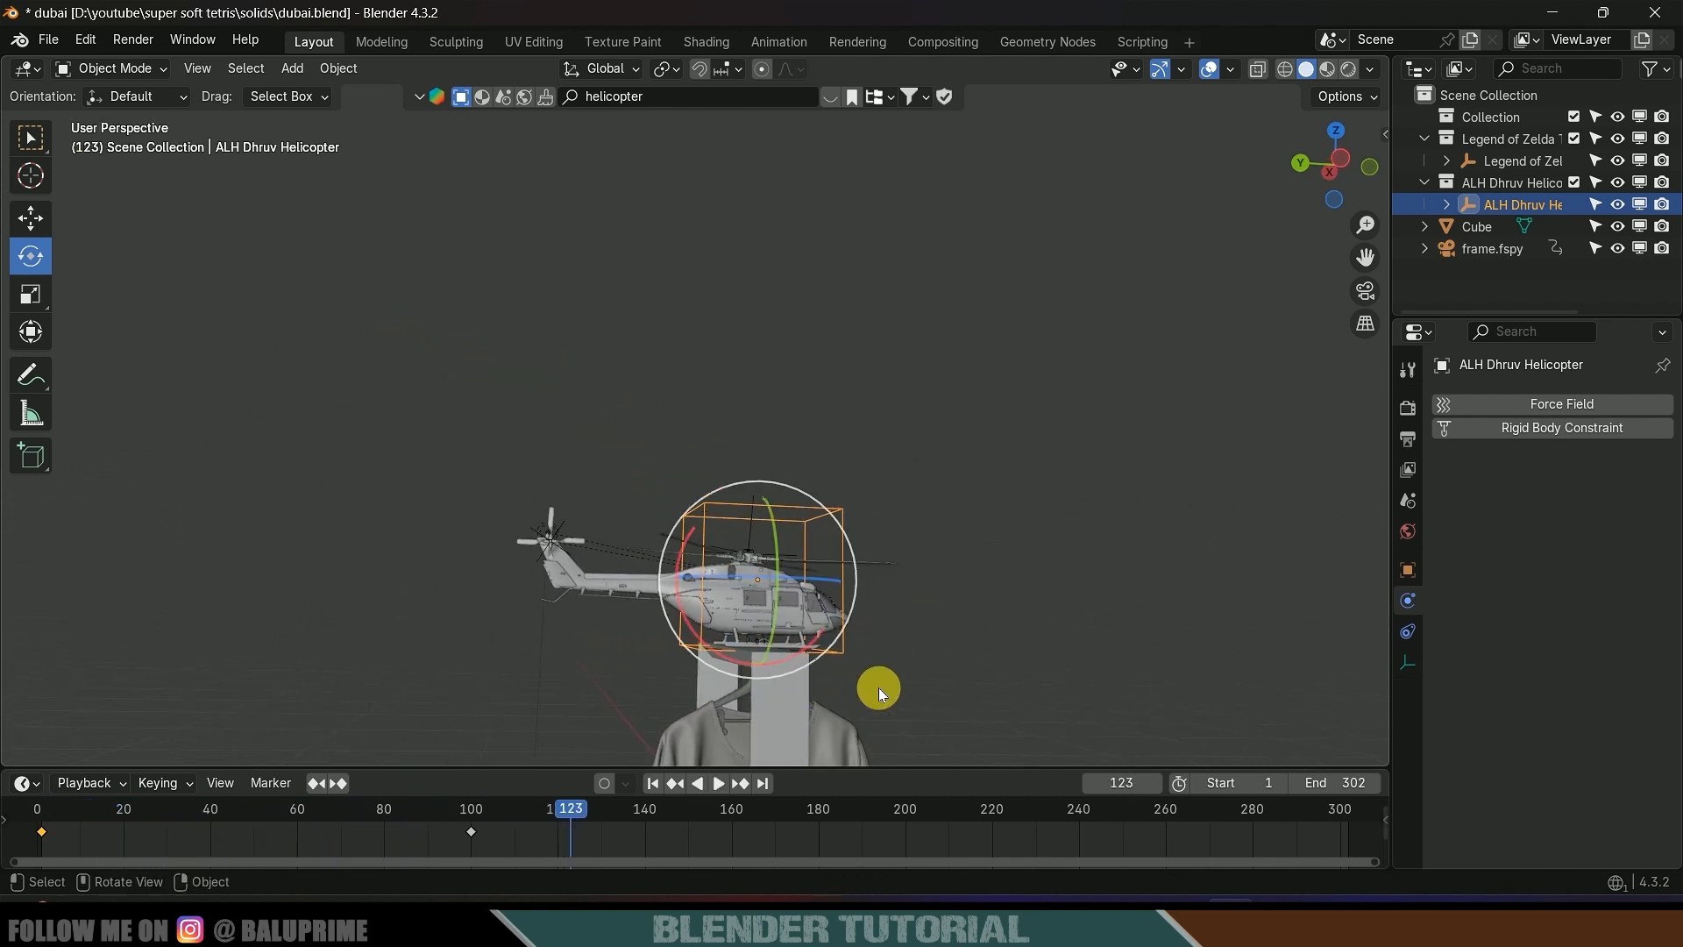
- Keyframe the helicopter holding its position over the top beam at frame 129
middle_drag(878, 687, 862, 592)
drag(570, 818, 597, 814)
middle_drag(807, 621, 841, 591)
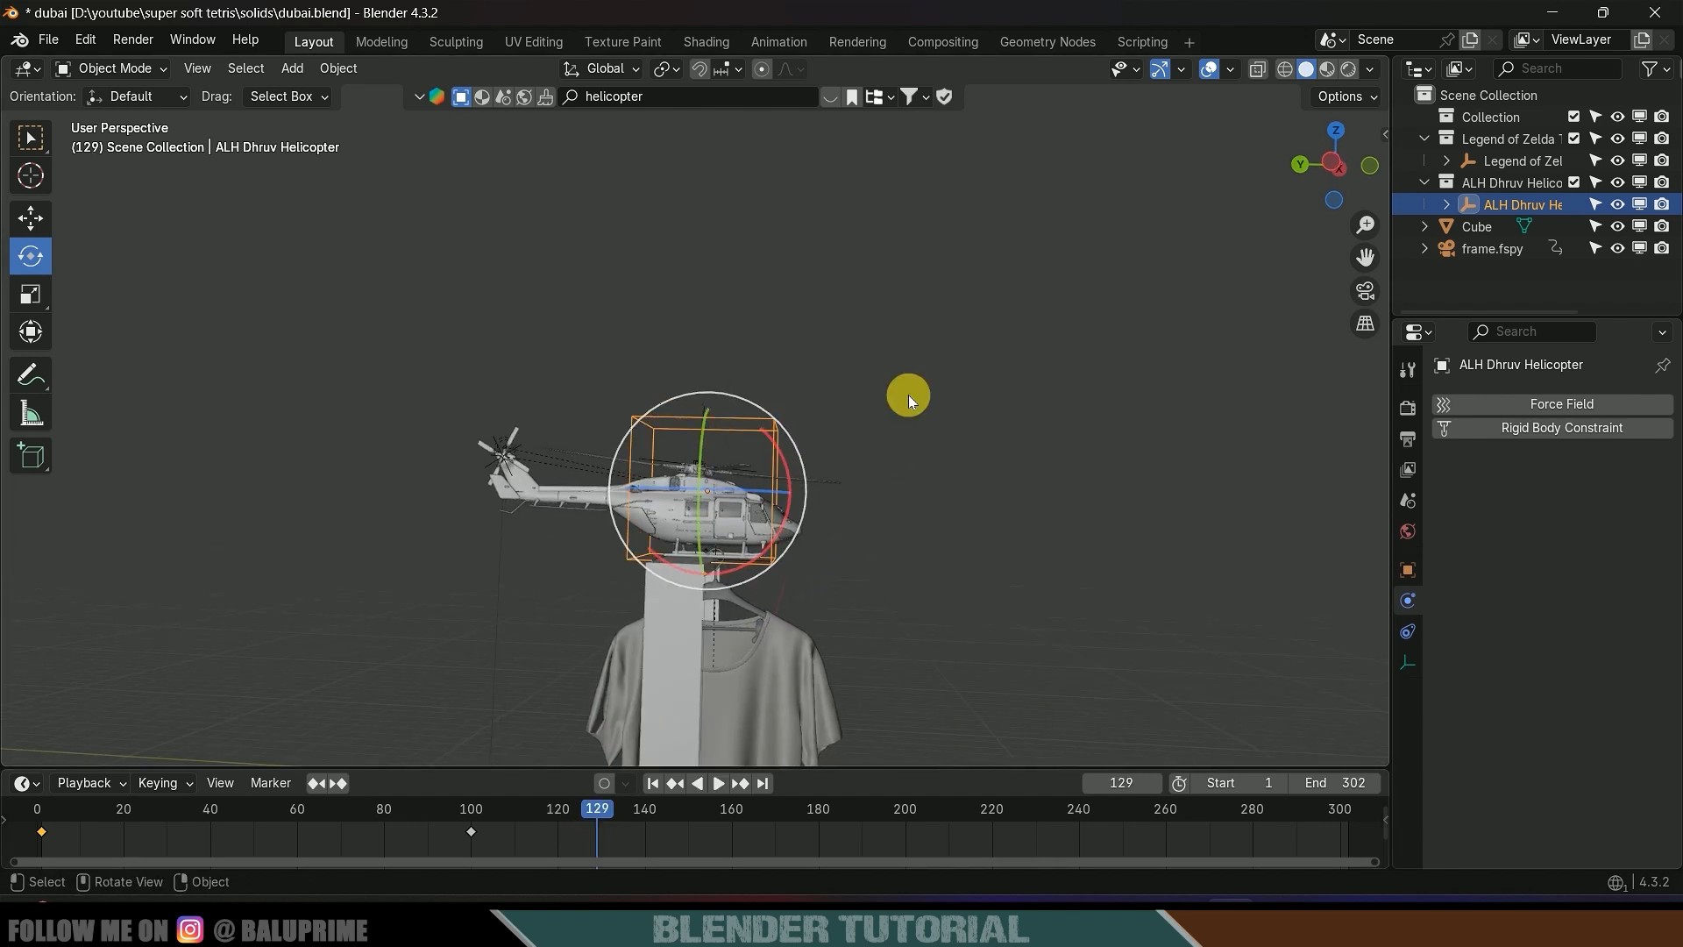
key(i)
- At frame 302, move the helicopter forward past the frame and raise it slightly above the top beam
key(space)
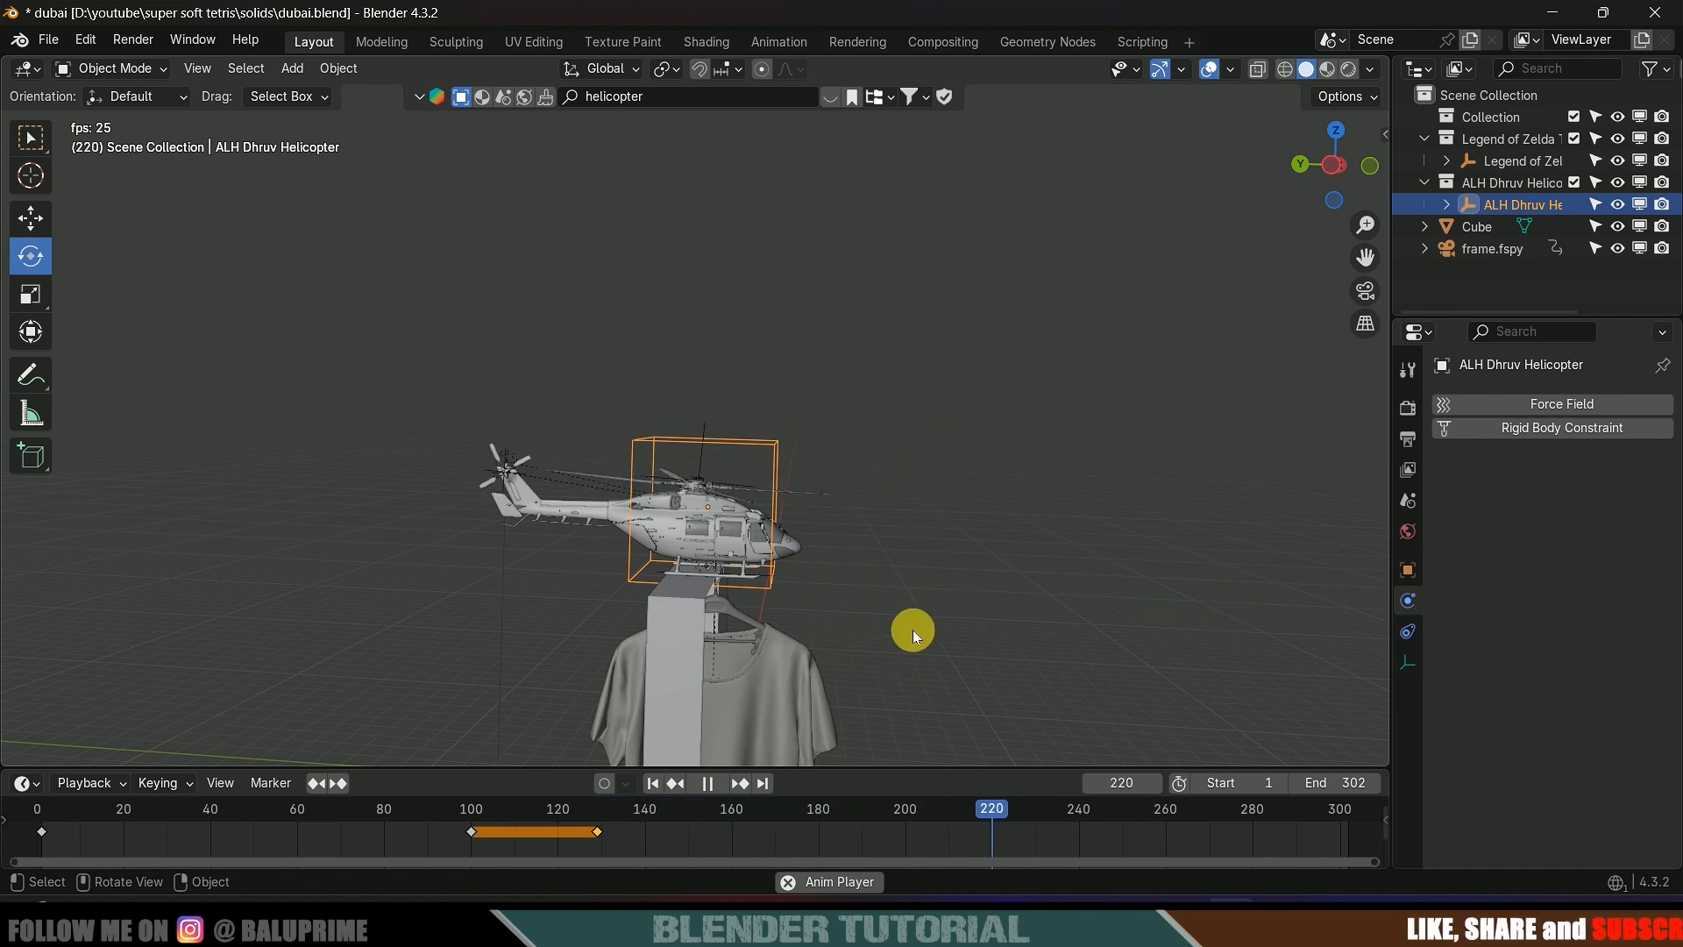
key(space)
click(764, 783)
scroll(964, 560, down, 2)
shift+middle_drag(917, 496, 808, 455)
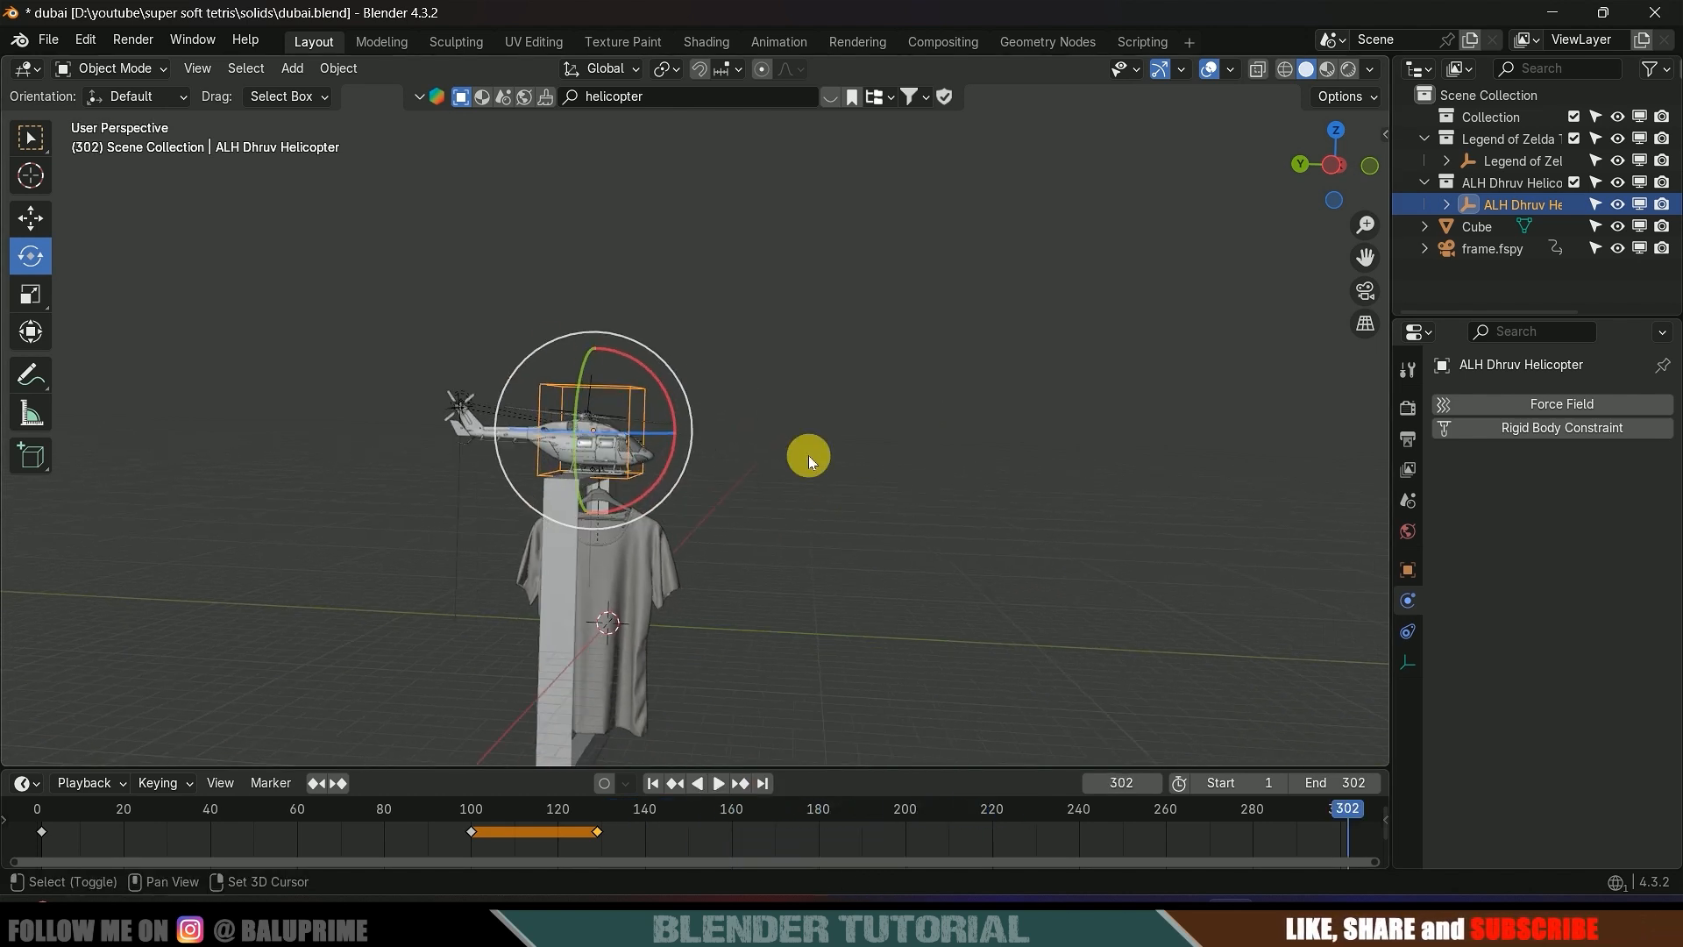
click(31, 216)
drag(524, 423, 861, 407)
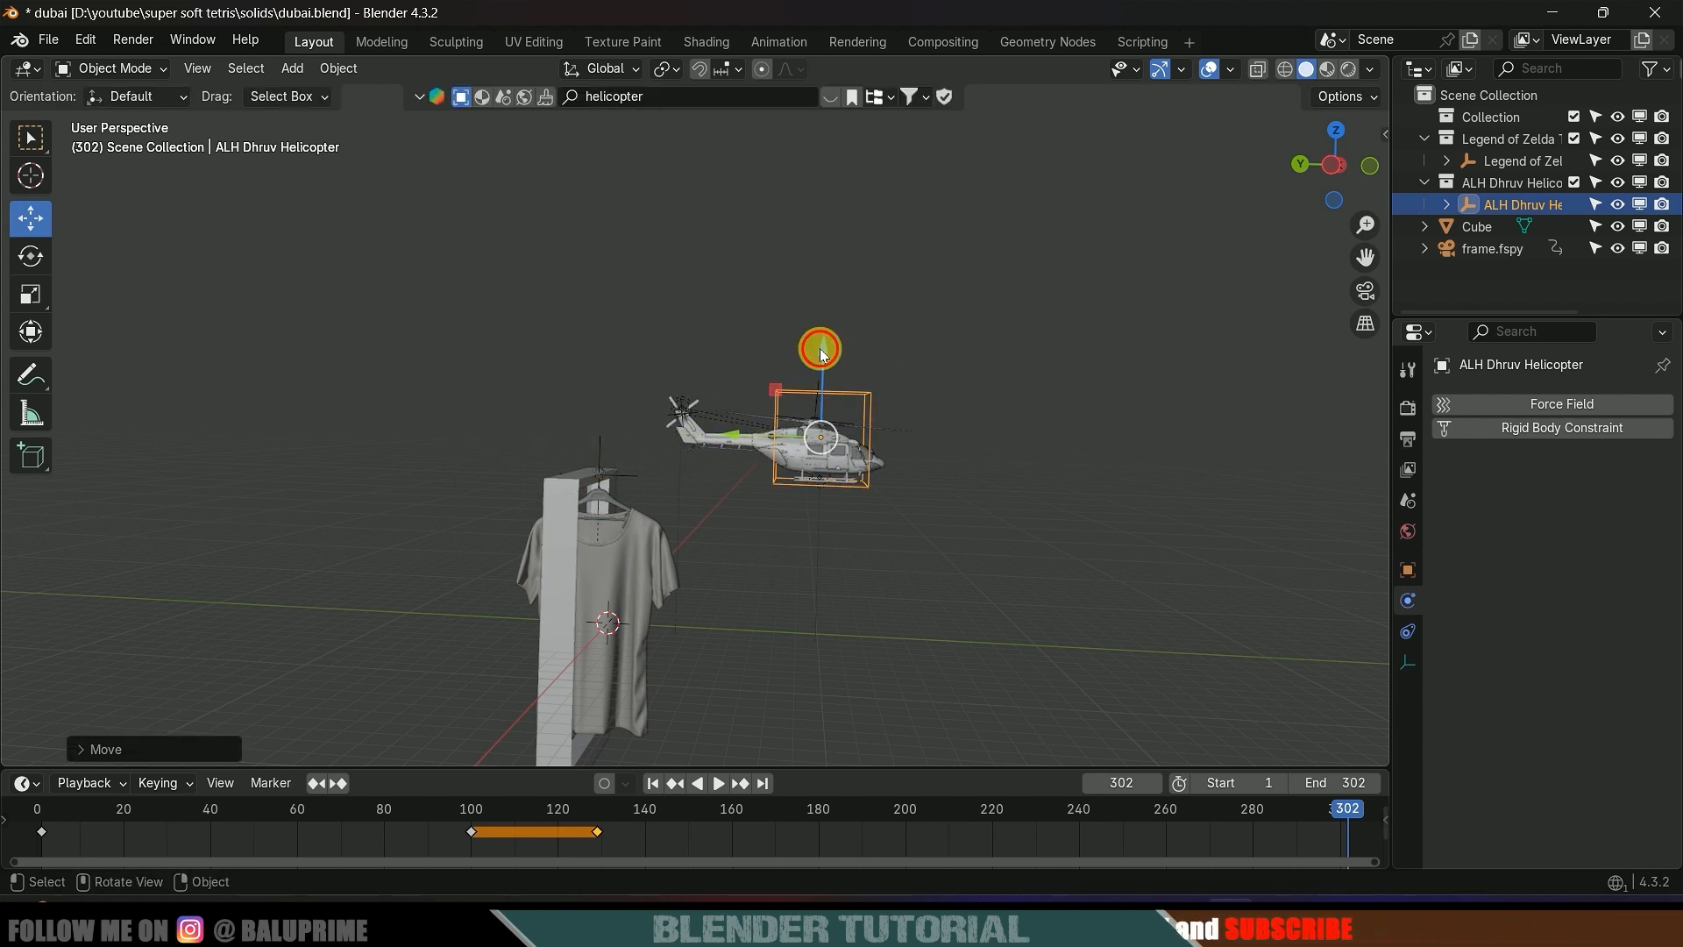
drag(822, 352, 822, 333)
drag(734, 418, 753, 418)
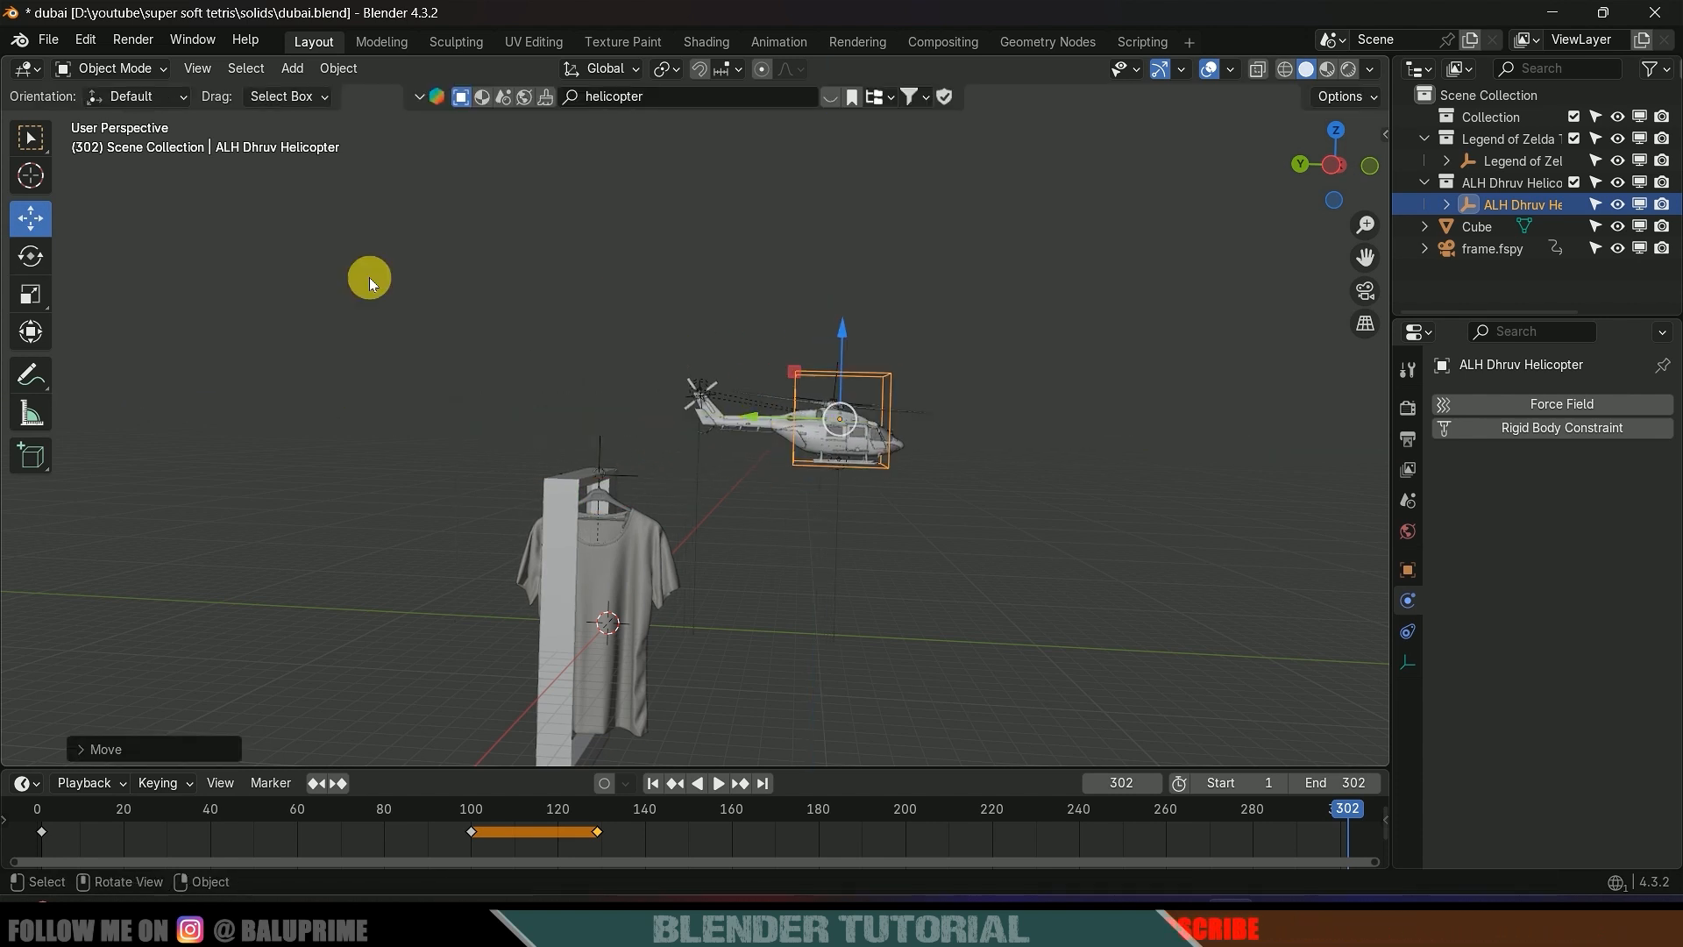
- Tilt the helicopter slightly nose-up and keyframe this departure pose at frame 302
click(29, 261)
drag(903, 361, 903, 358)
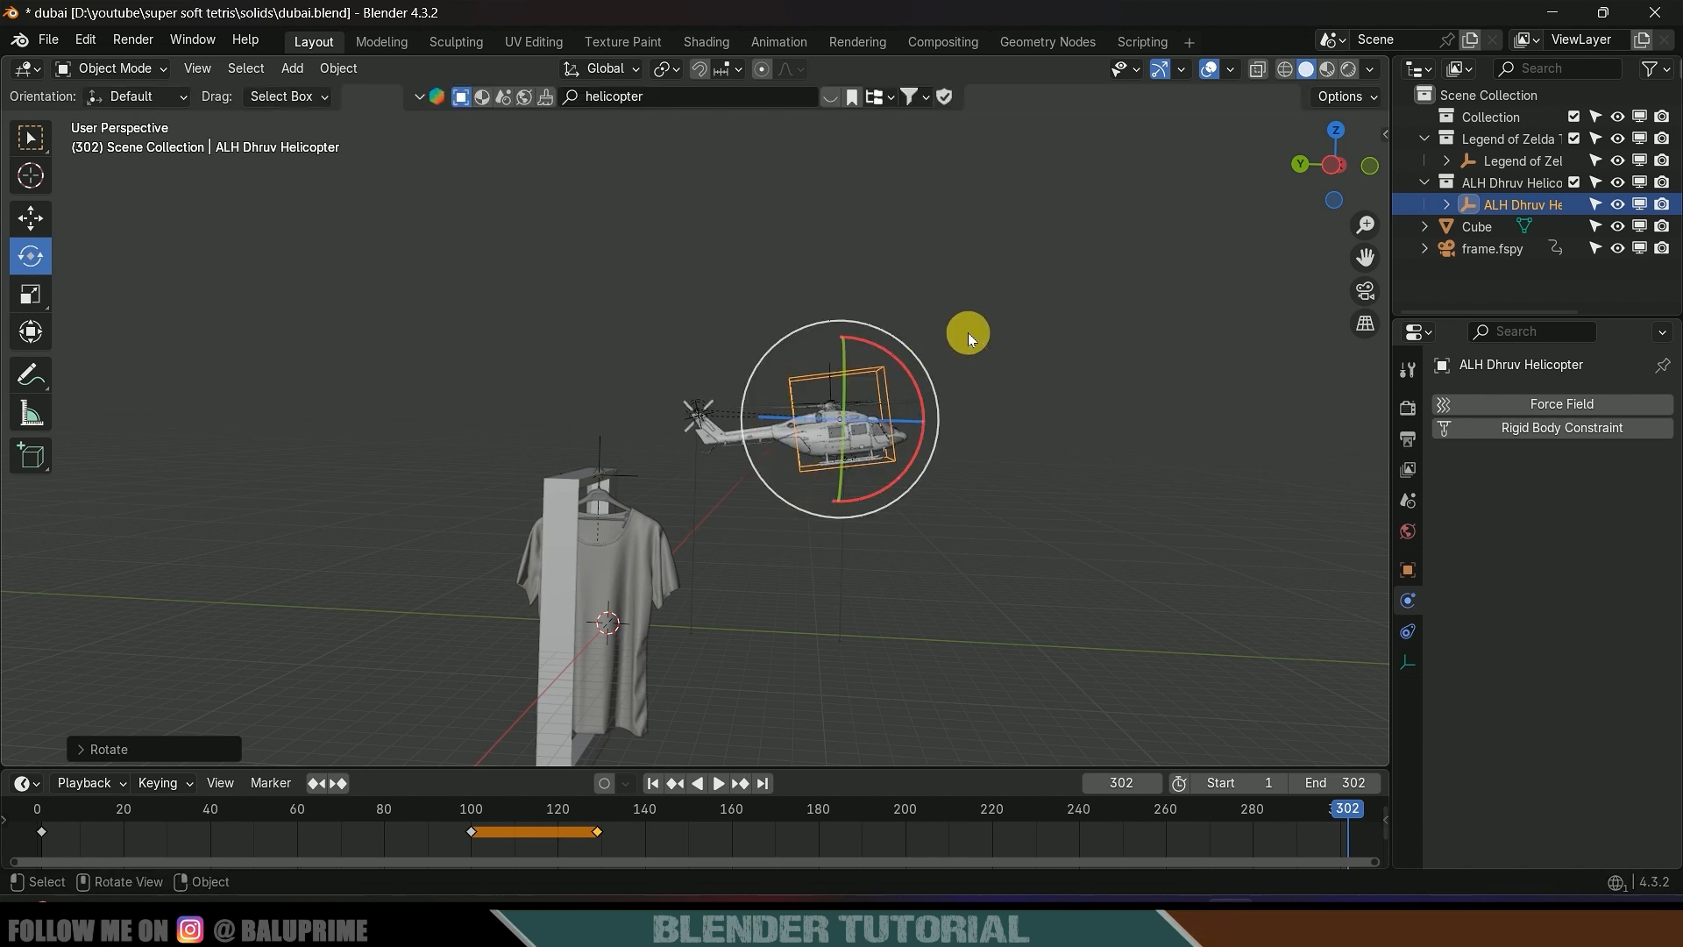
key(i)
- Play back the helicopter's departure, and replay its flight from the start at a closer view
click(607, 806)
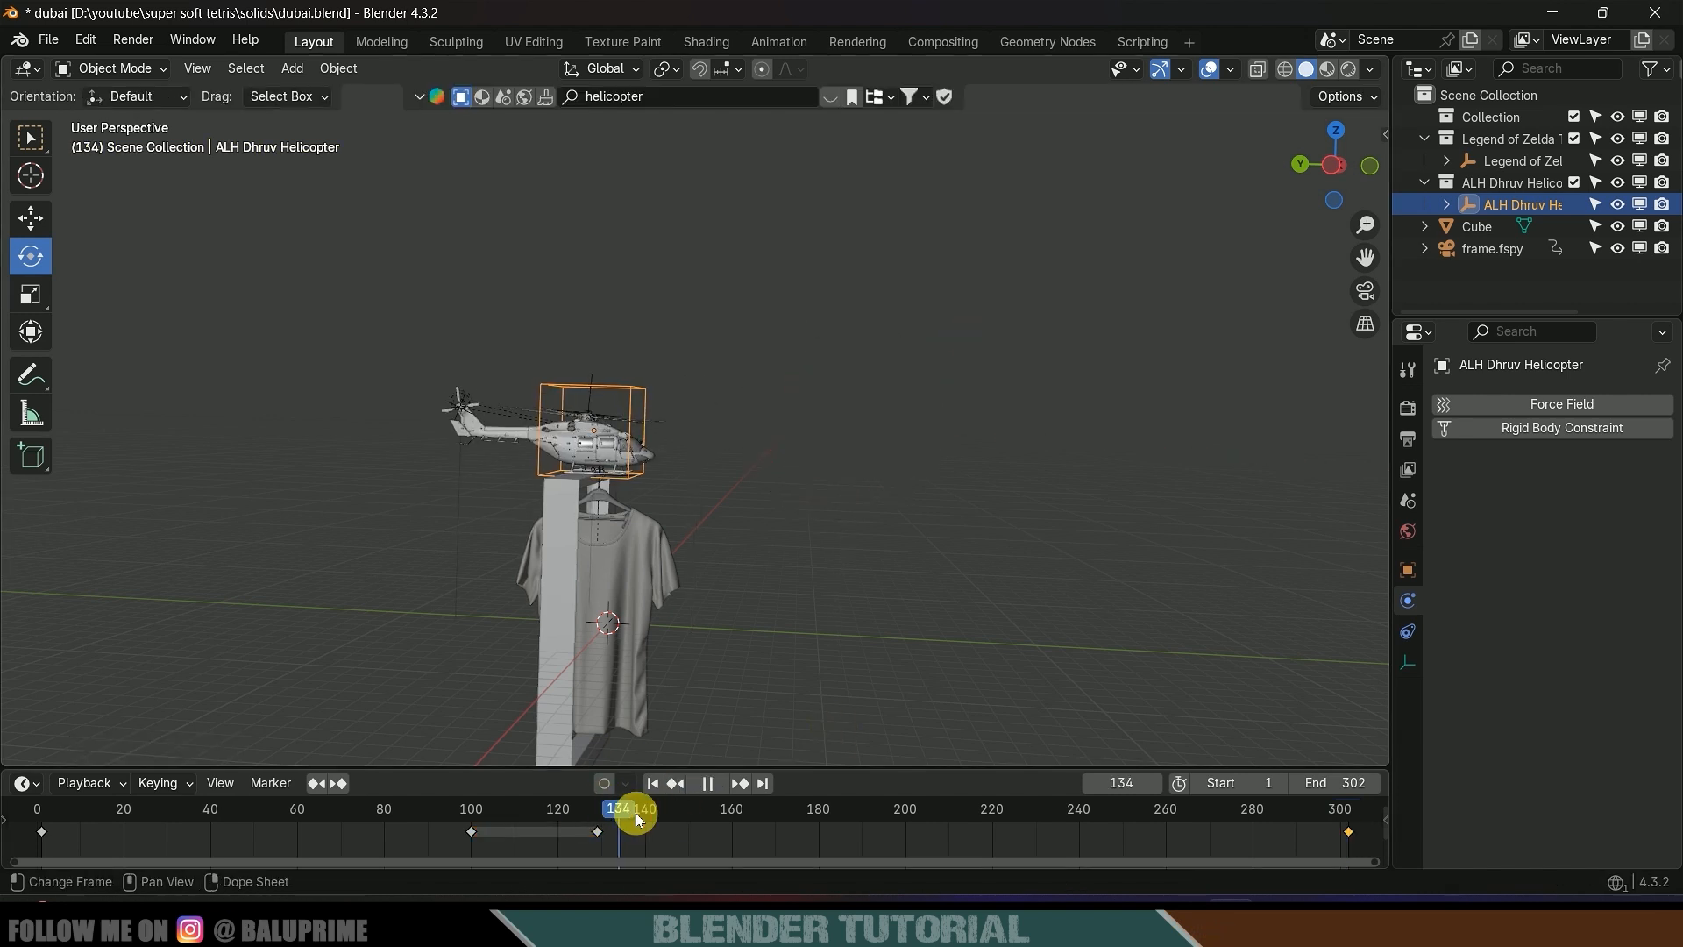
key(space)
drag(943, 811, 1194, 839)
key(space)
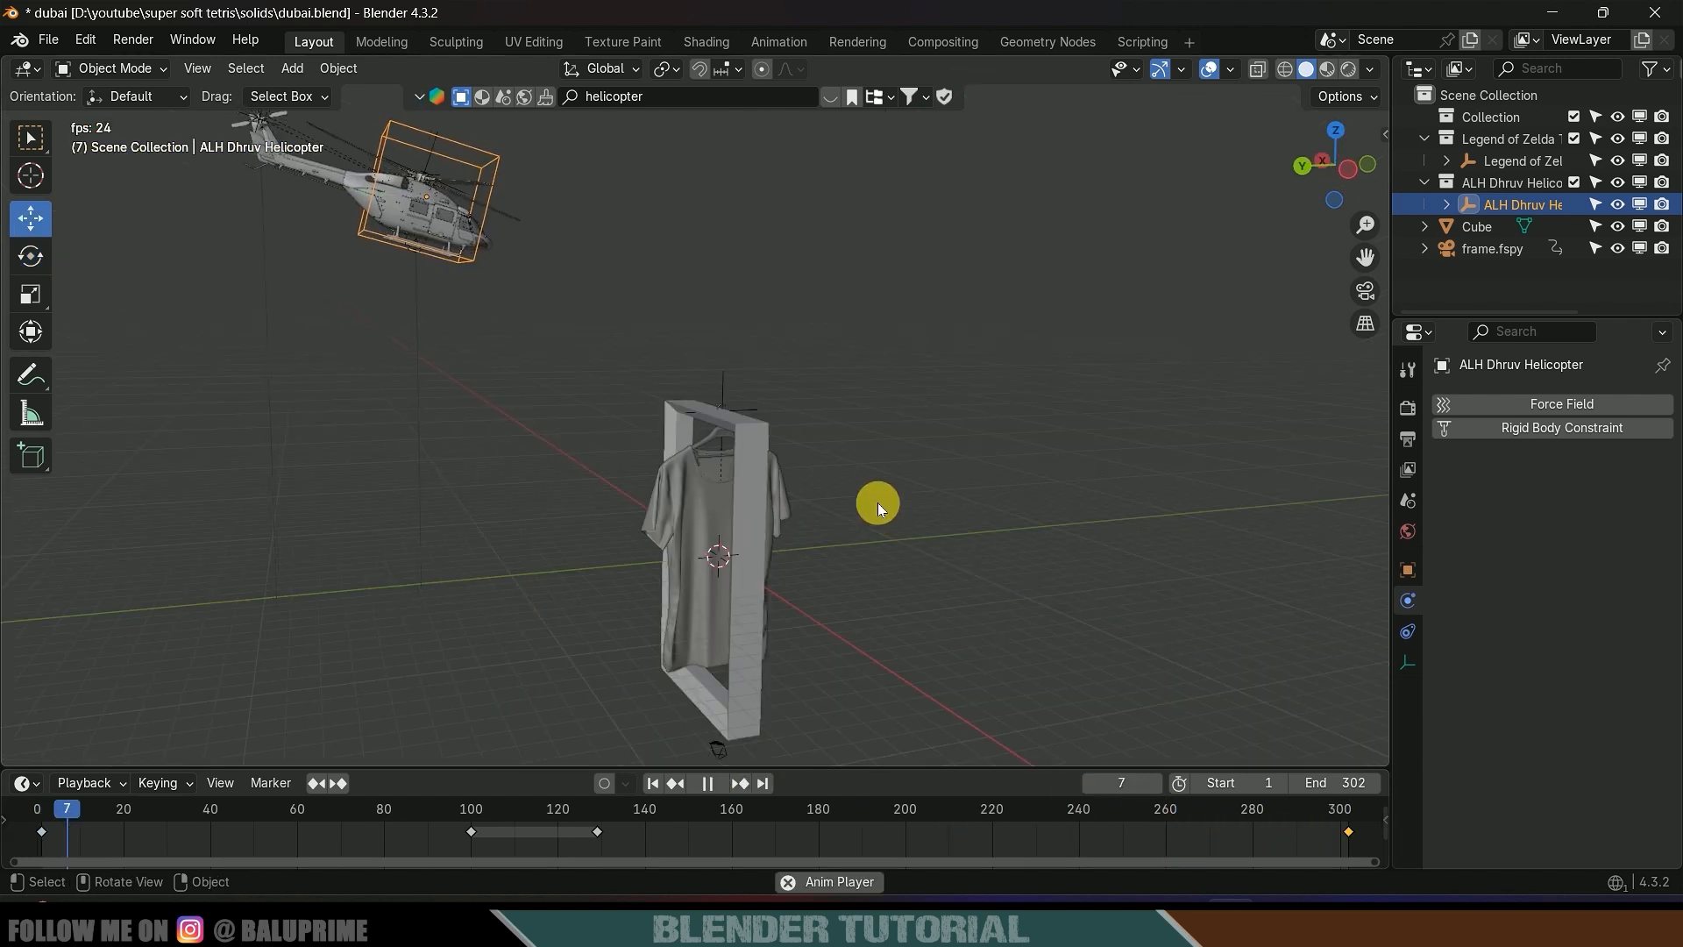
middle_drag(906, 484, 839, 487)
scroll(839, 487, up, 3)
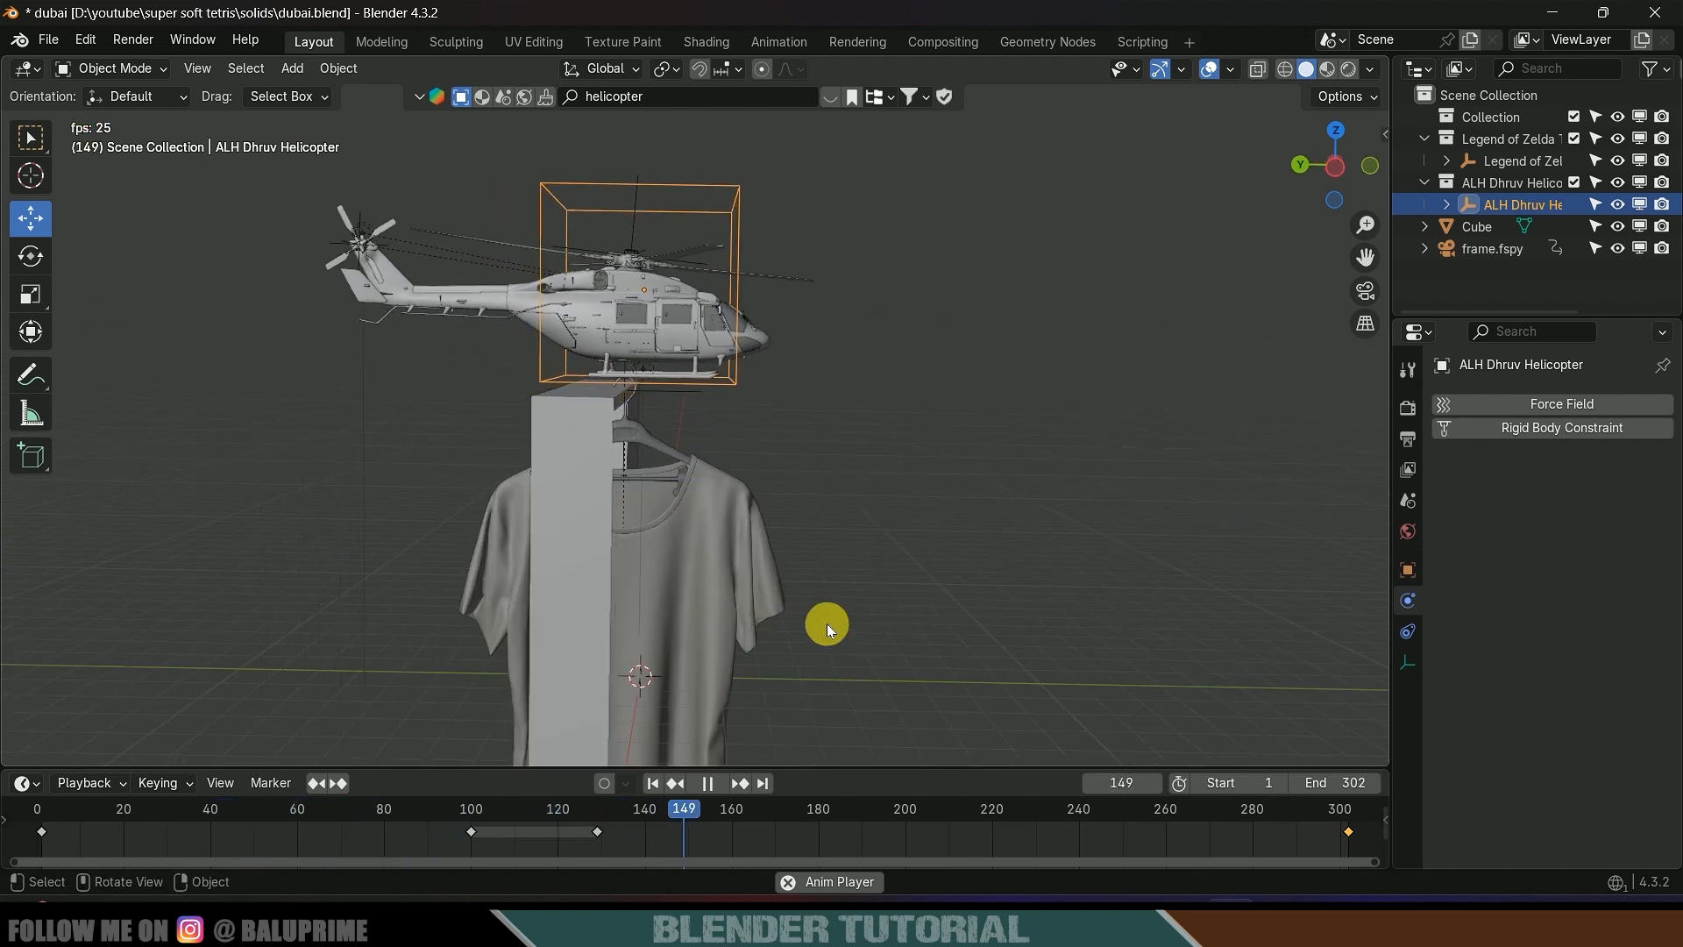
- Go to the helicopter's keyframe at frame 129 and check the skids against the hanger's hook
click(708, 783)
click(675, 783)
scroll(794, 602, up, 5)
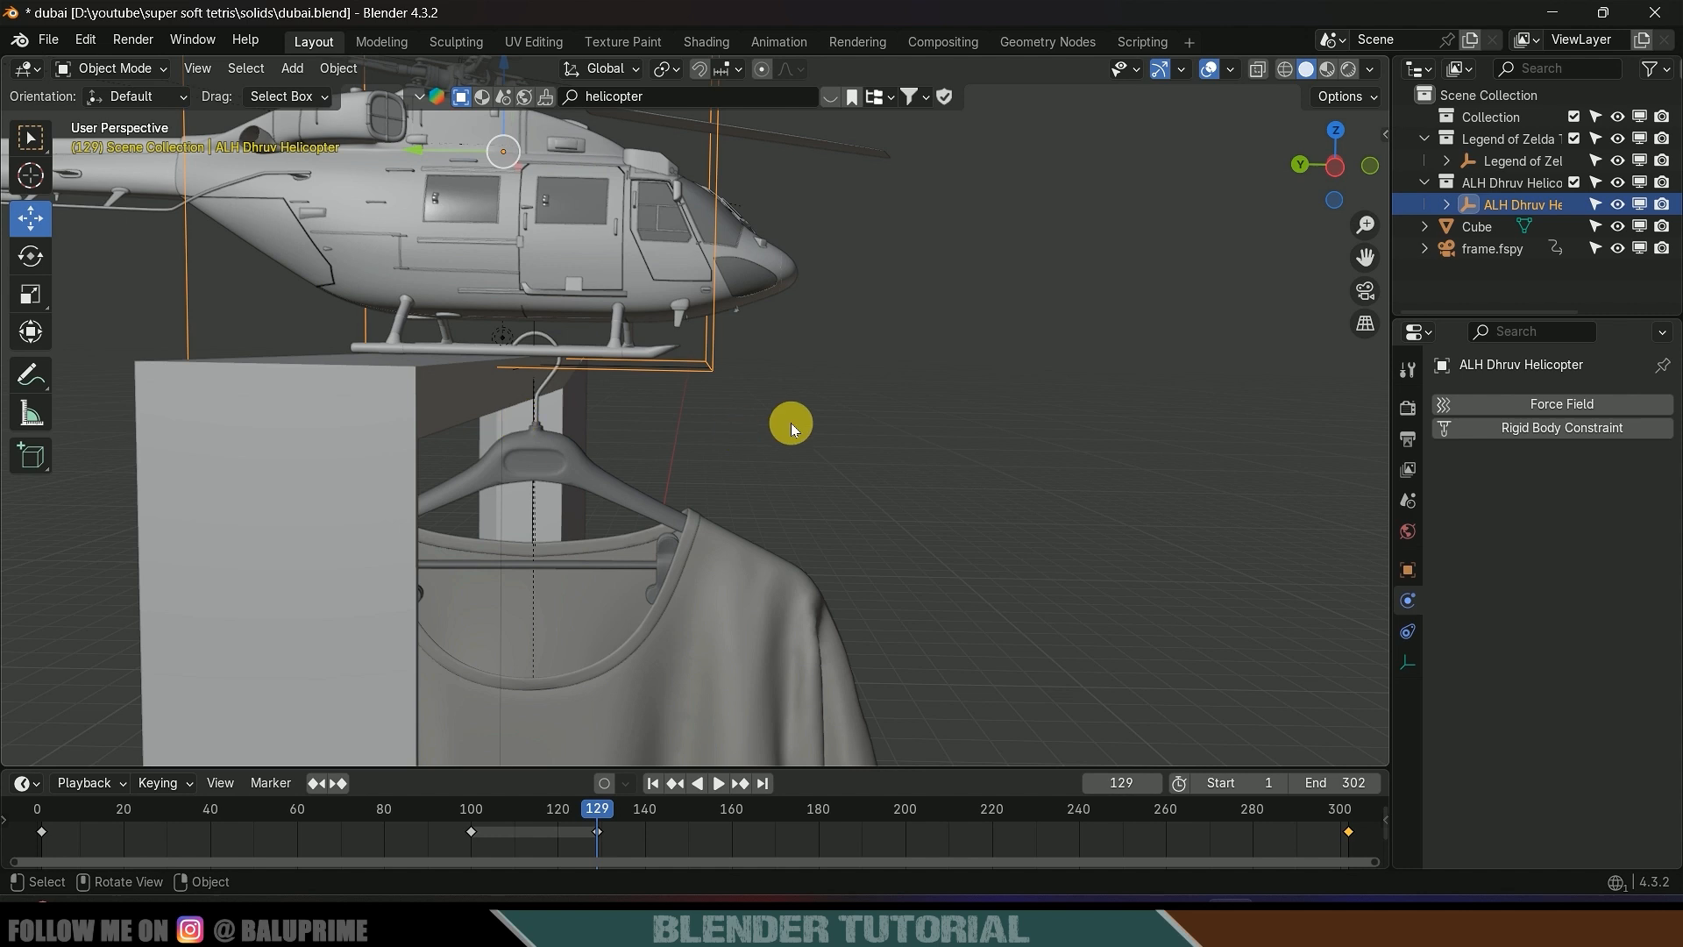
scroll(792, 440, down, 5)
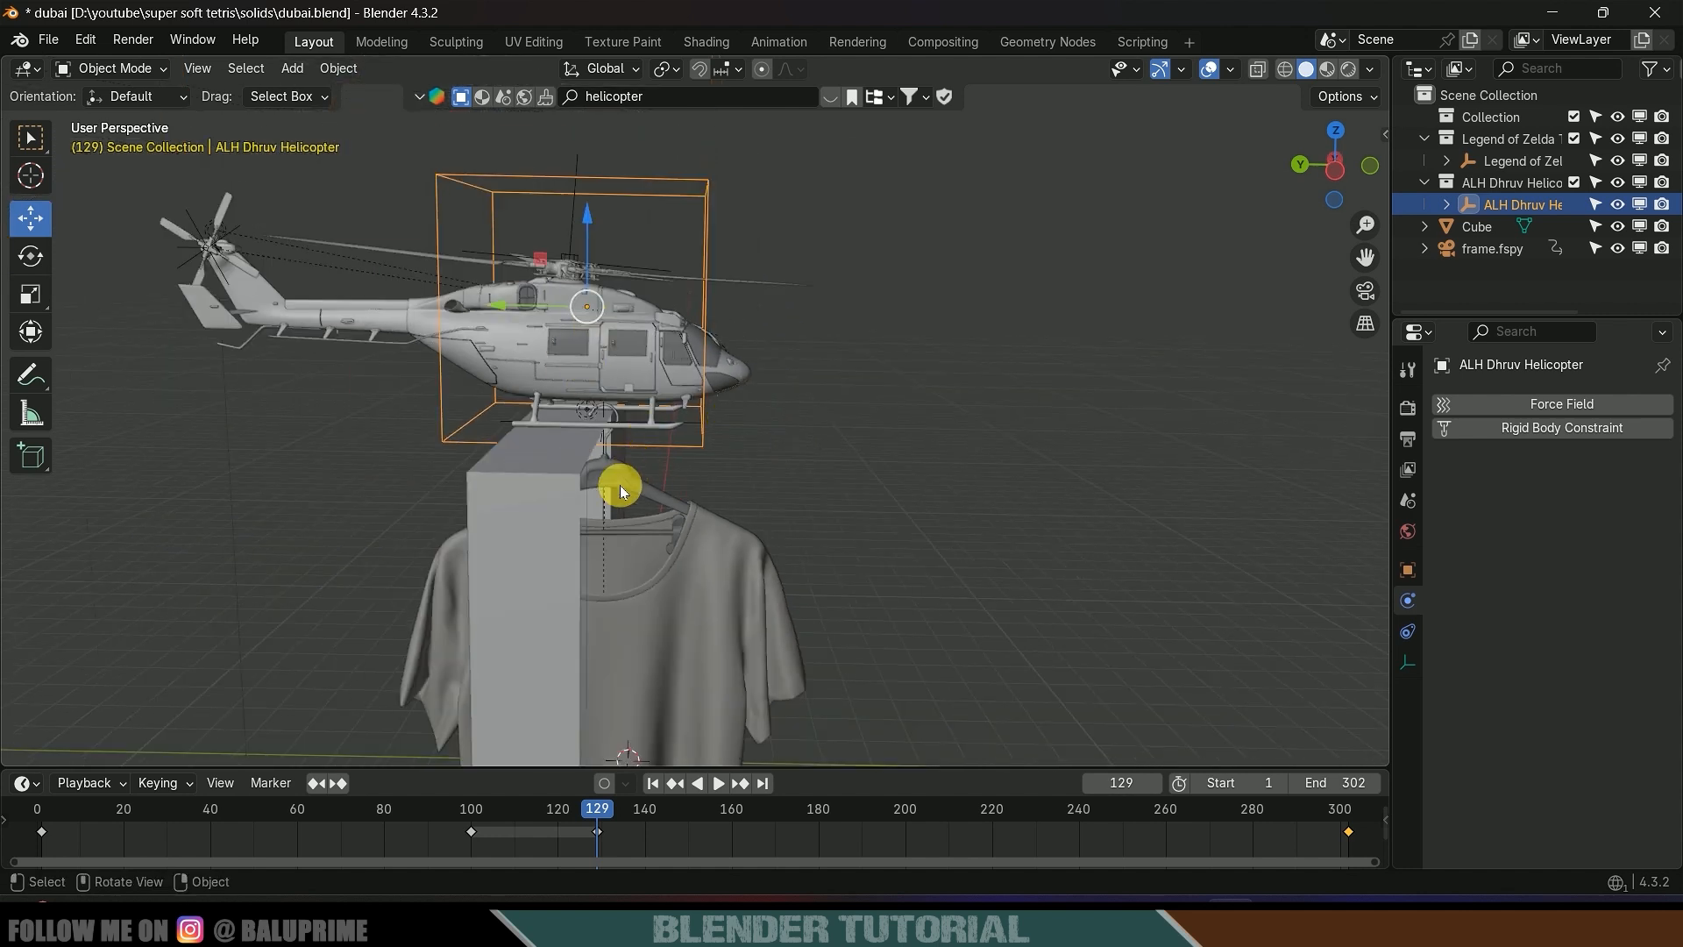
scroll(822, 479, up, 4)
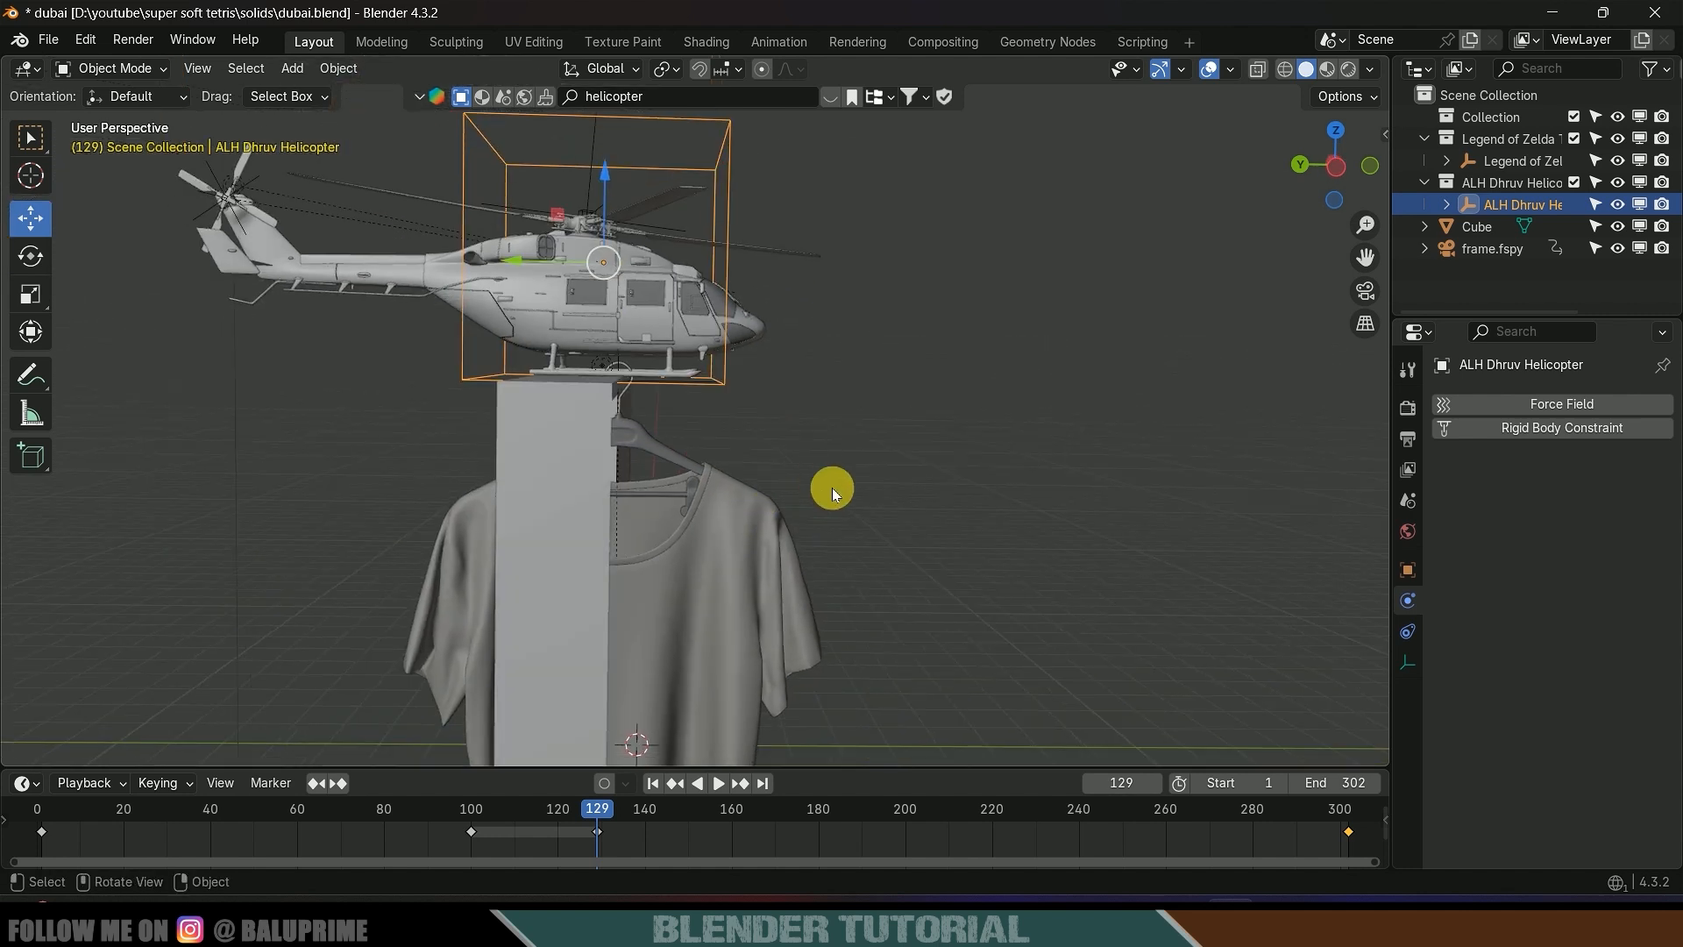
scroll(858, 496, down, 2)
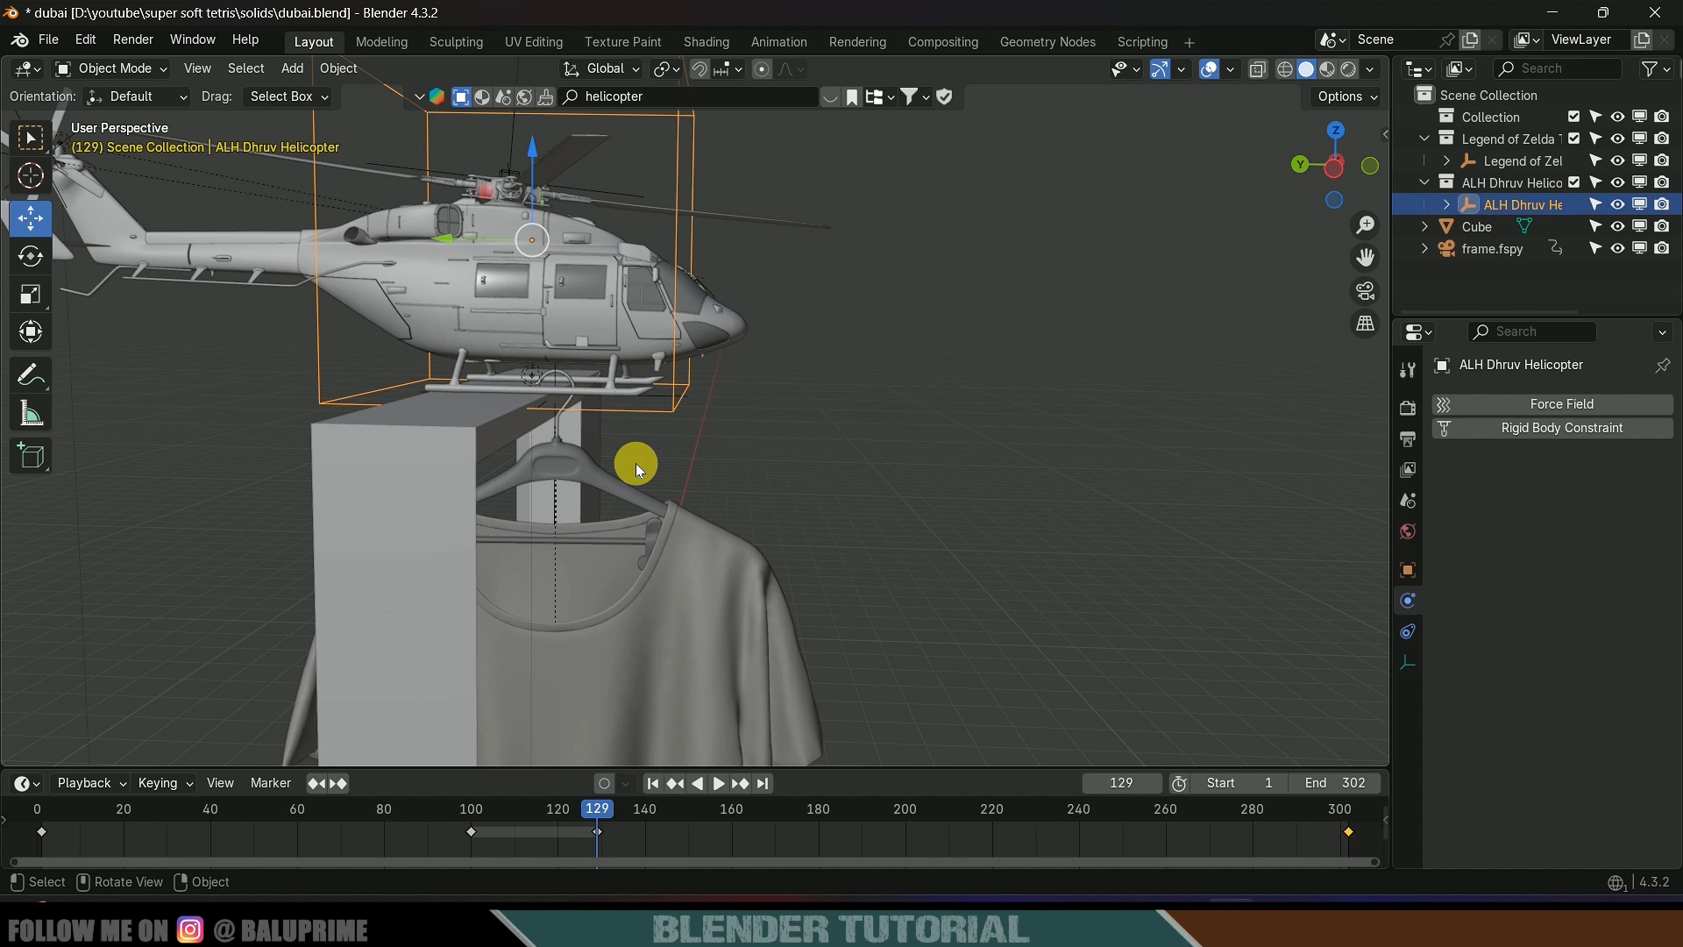
- Select the vertices at the top of the hanger's hook in Edit Mode and snap the 3D cursor to them
click(600, 473)
scroll(777, 477, up, 2)
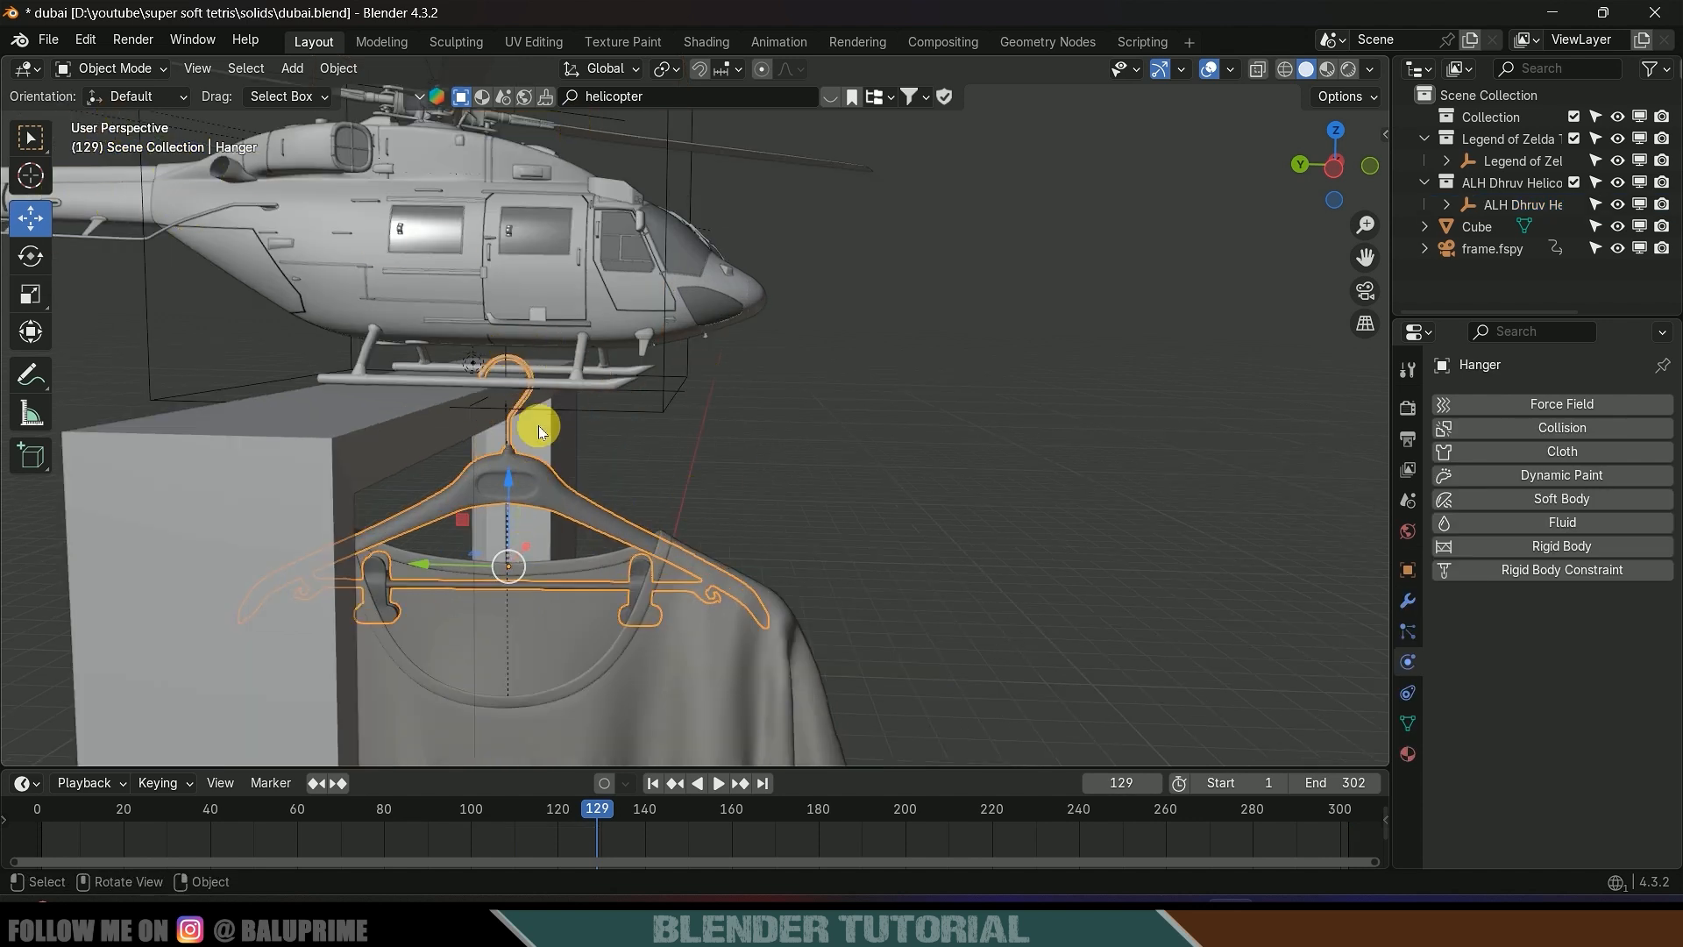
key(Tab)
scroll(539, 412, down, 1)
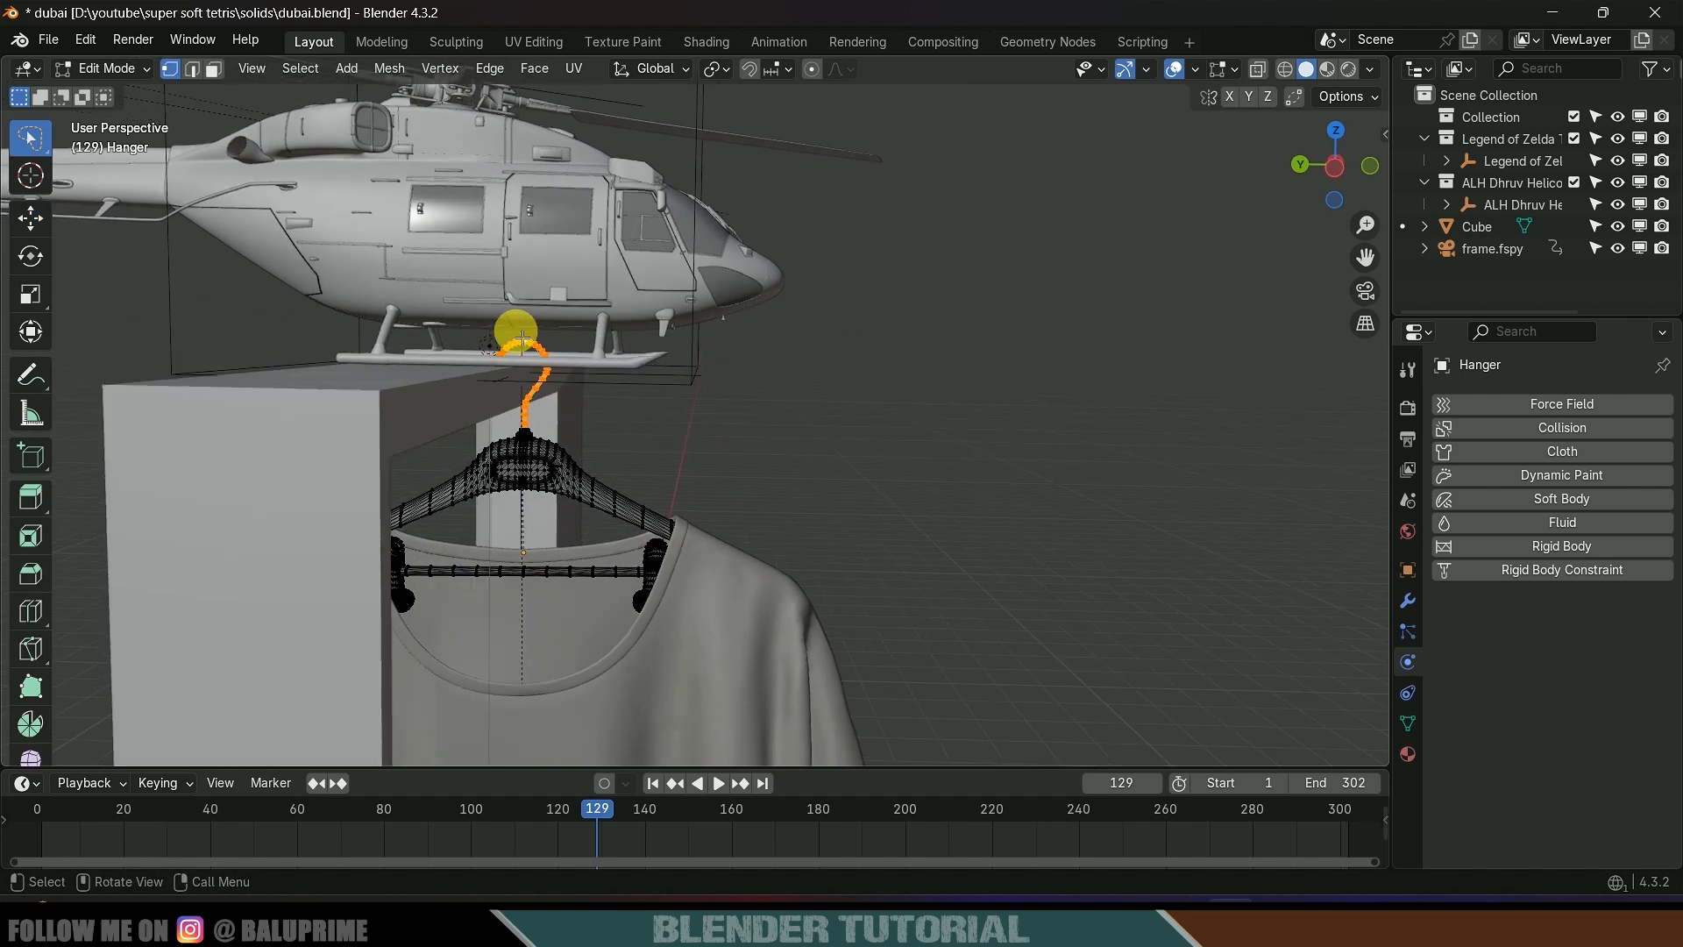
drag(522, 338, 656, 378)
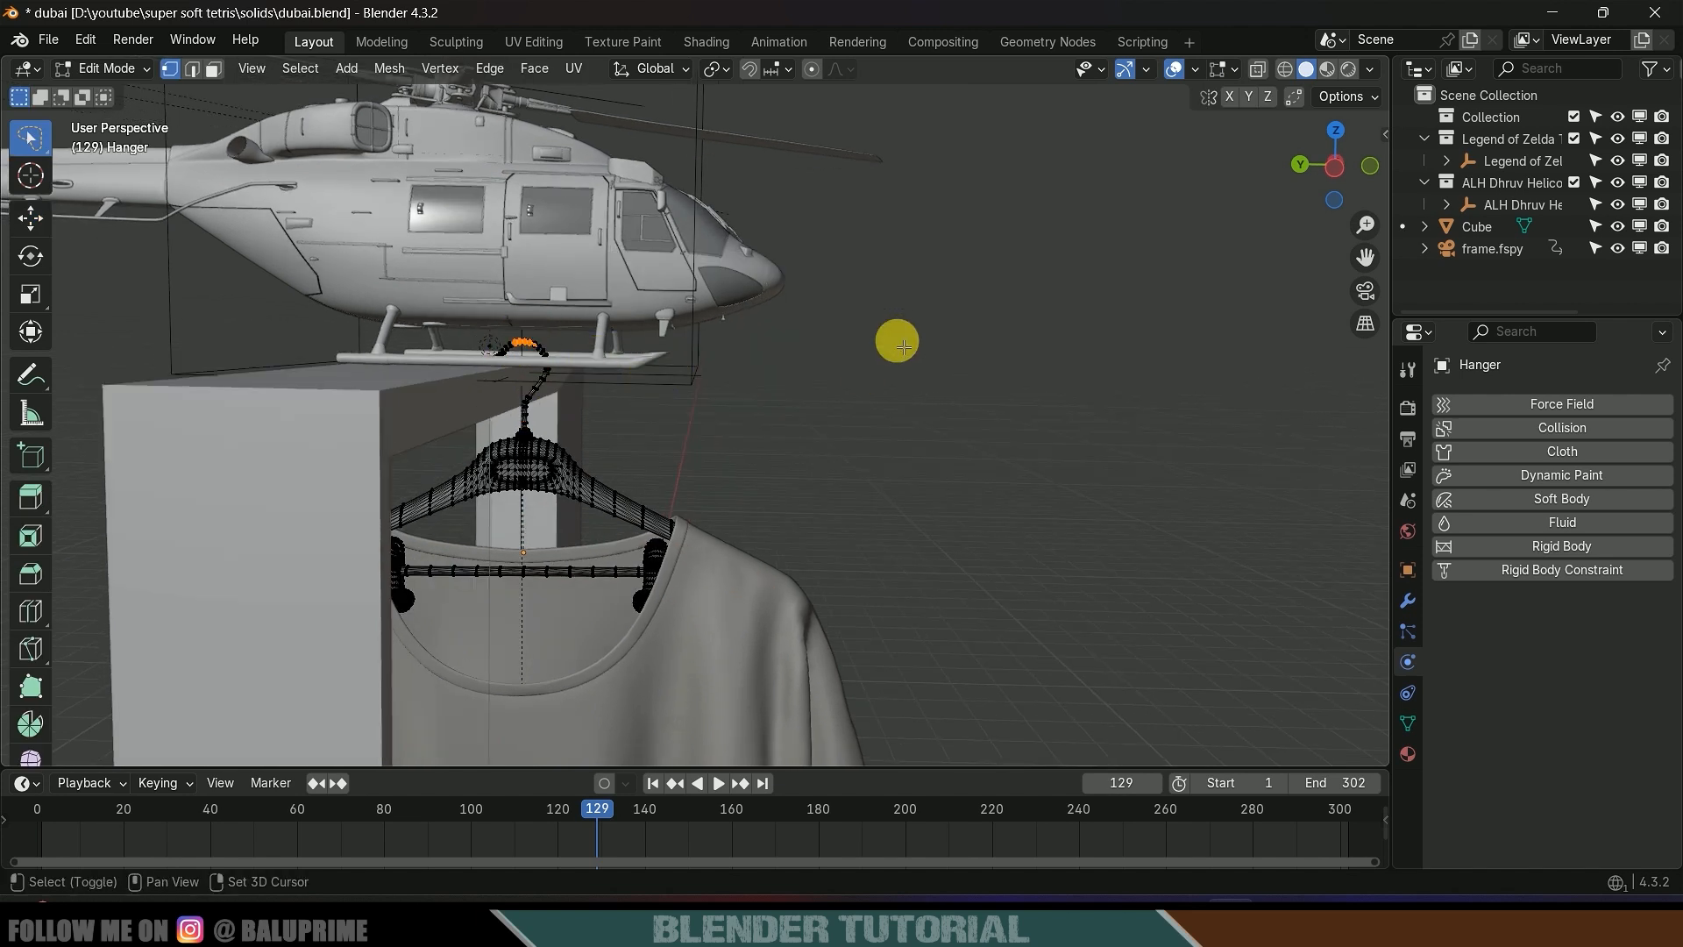
key(shift+s)
click(880, 473)
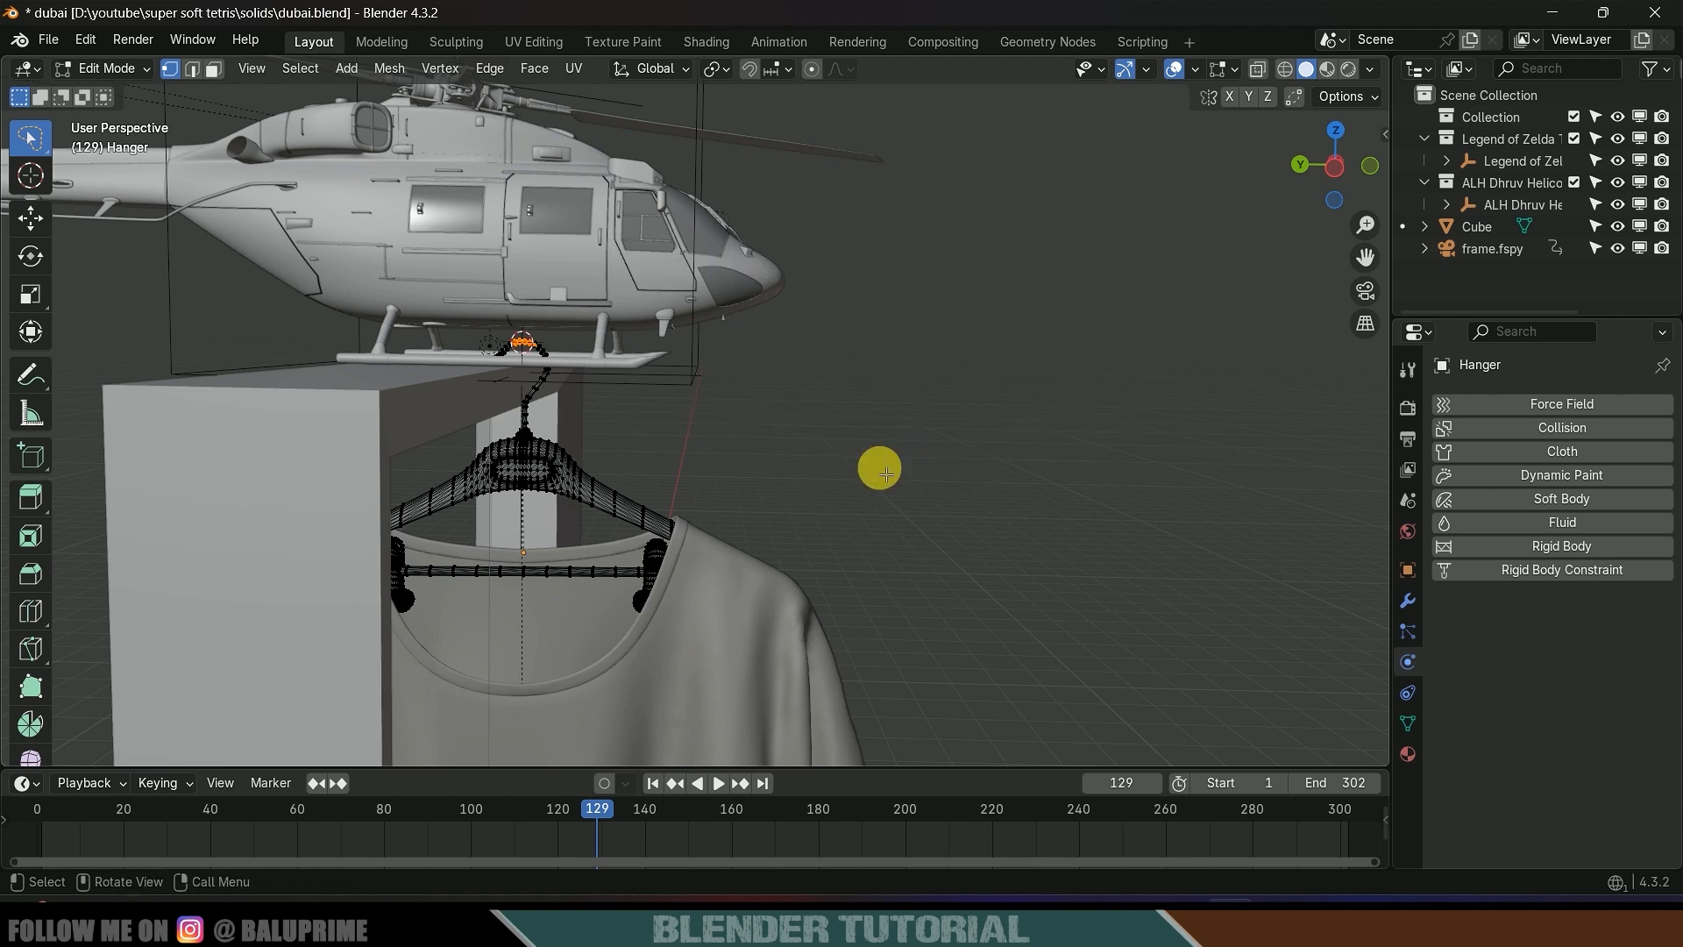
key(shift+s)
click(916, 473)
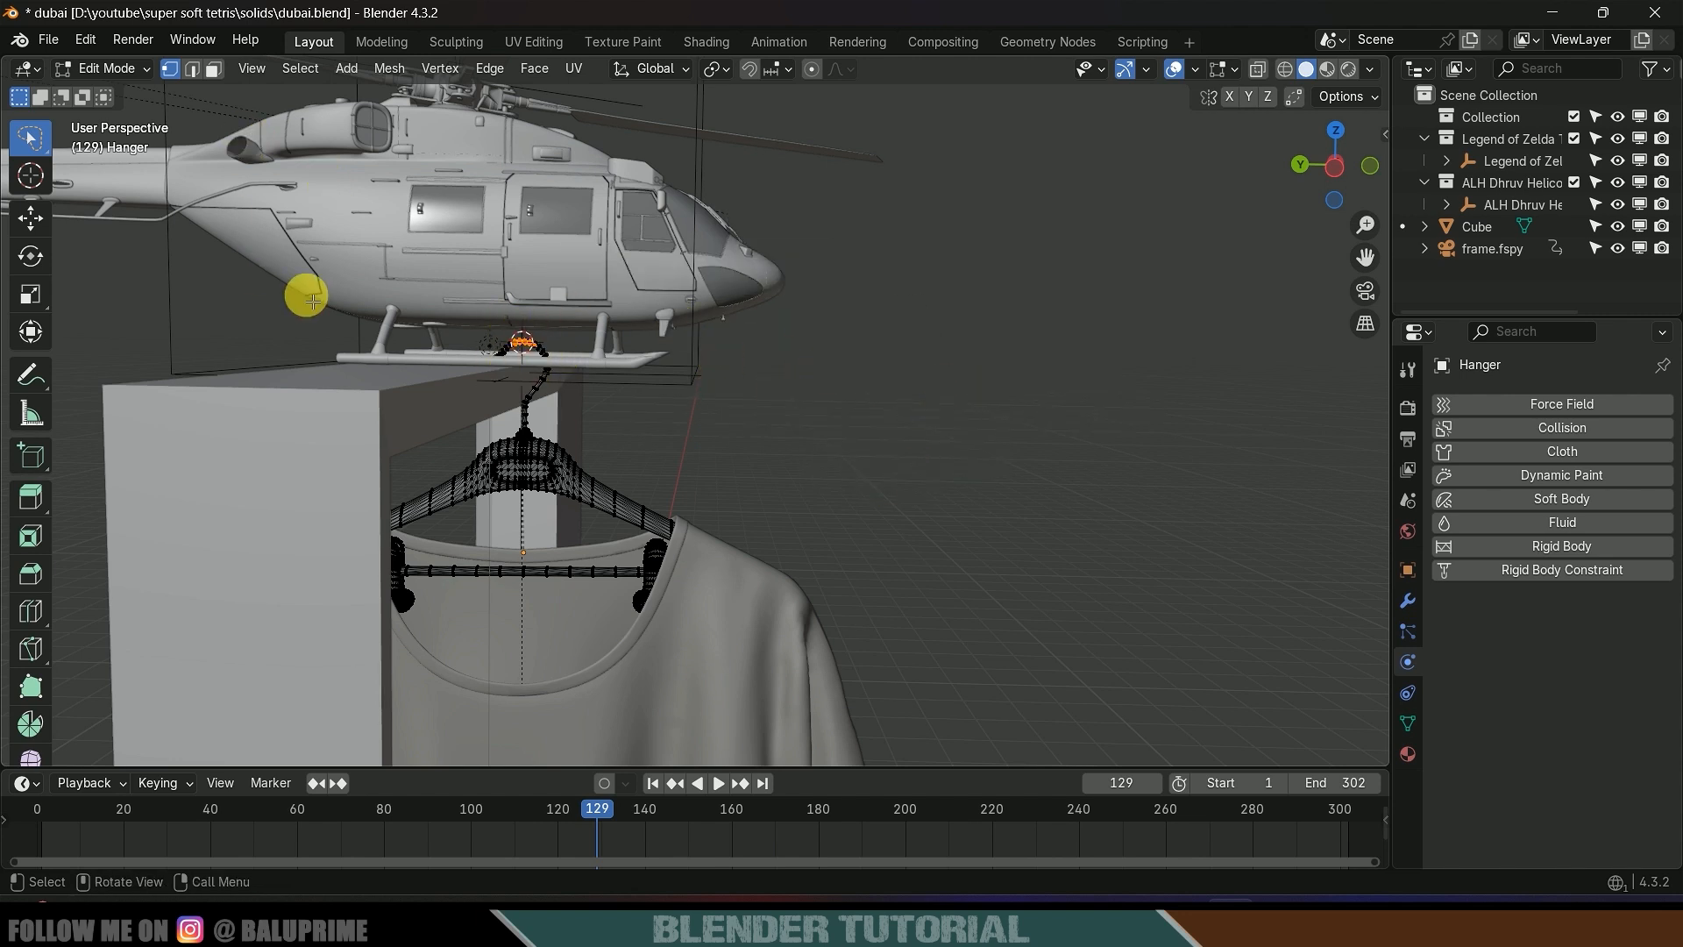
- Set the hanger's origin to the 3D cursor at the hook and check its placement near the skids
key(Tab)
click(339, 67)
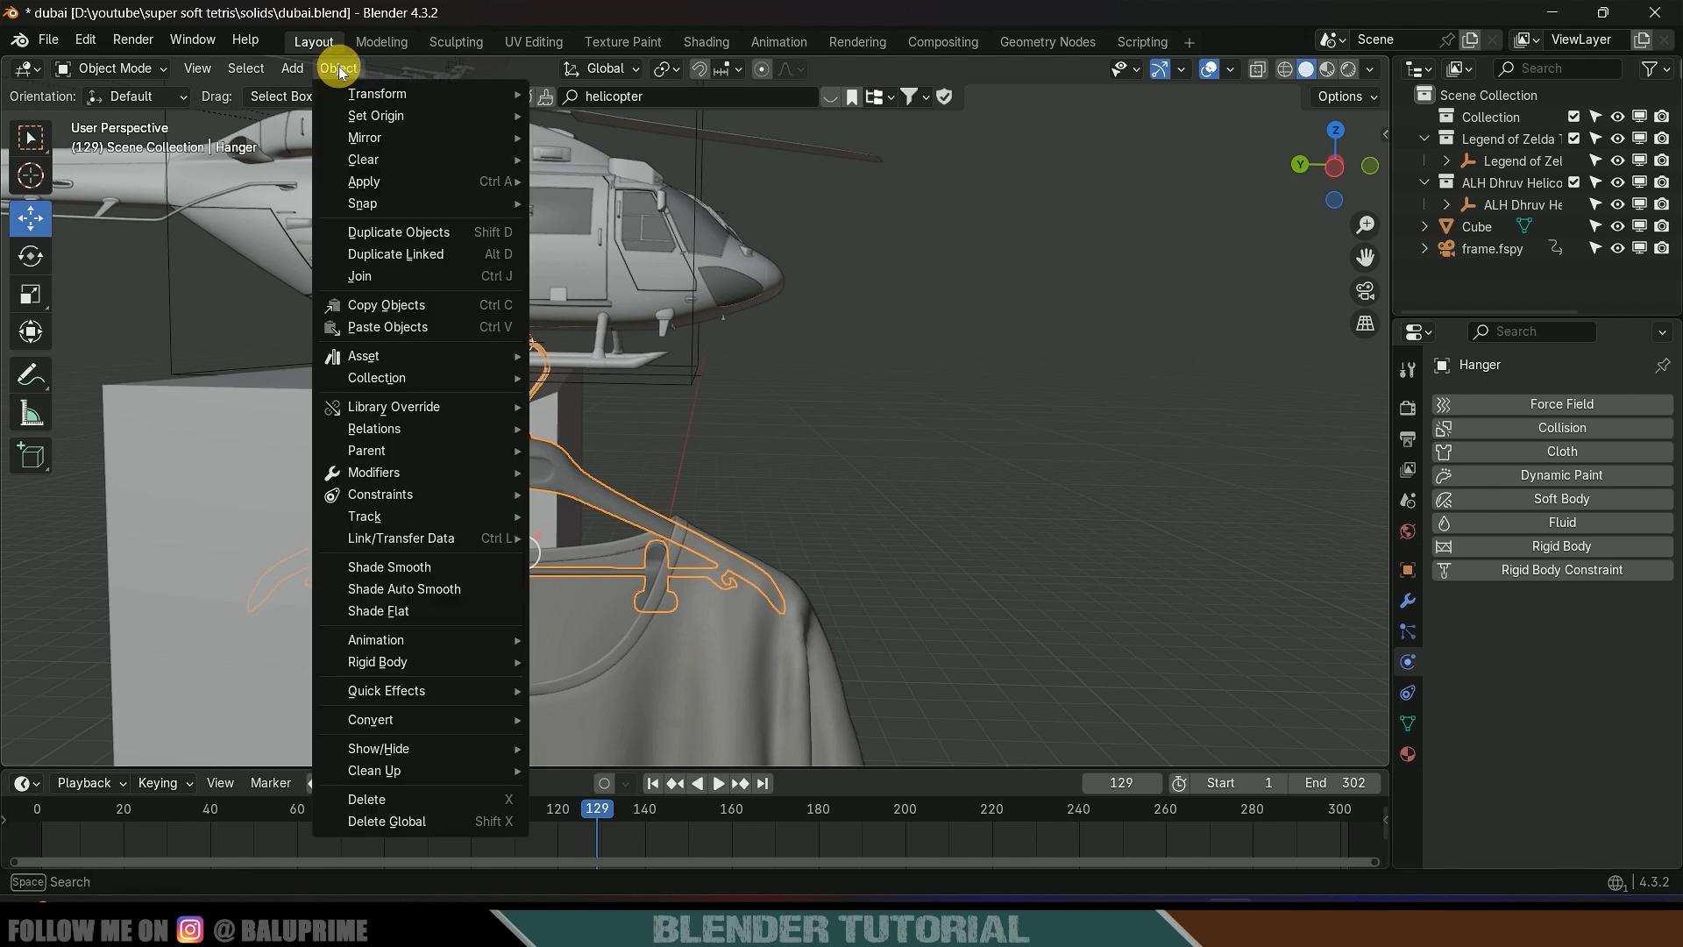
mouse_move(410, 108)
click(655, 161)
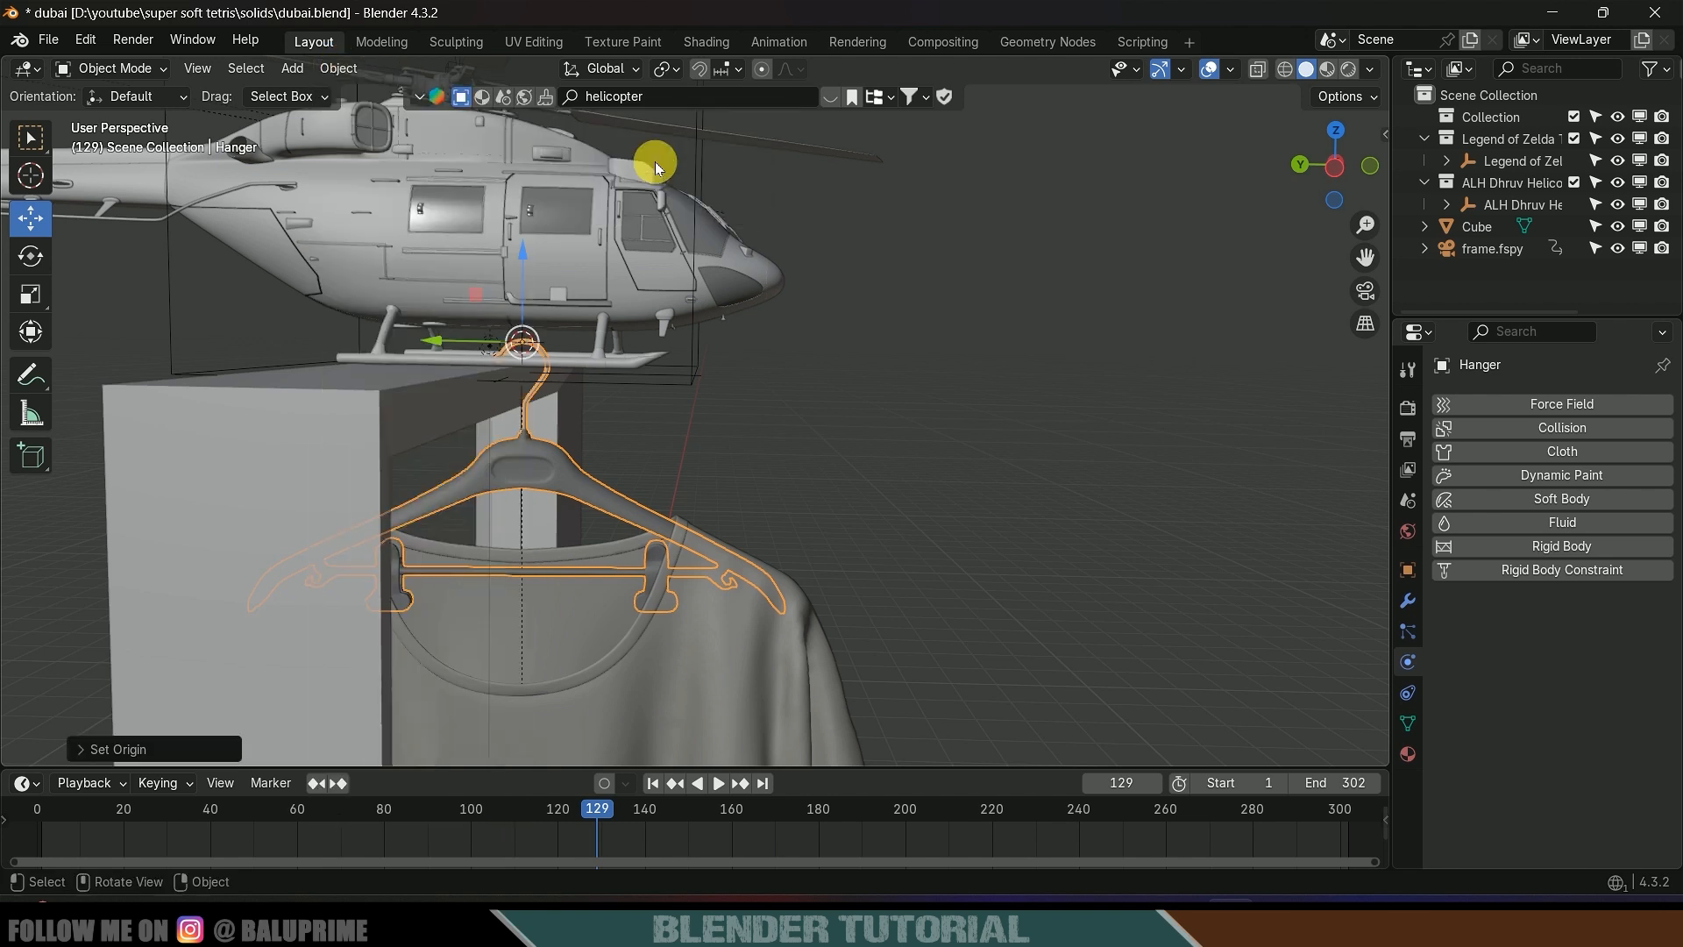
scroll(570, 377, up, 3)
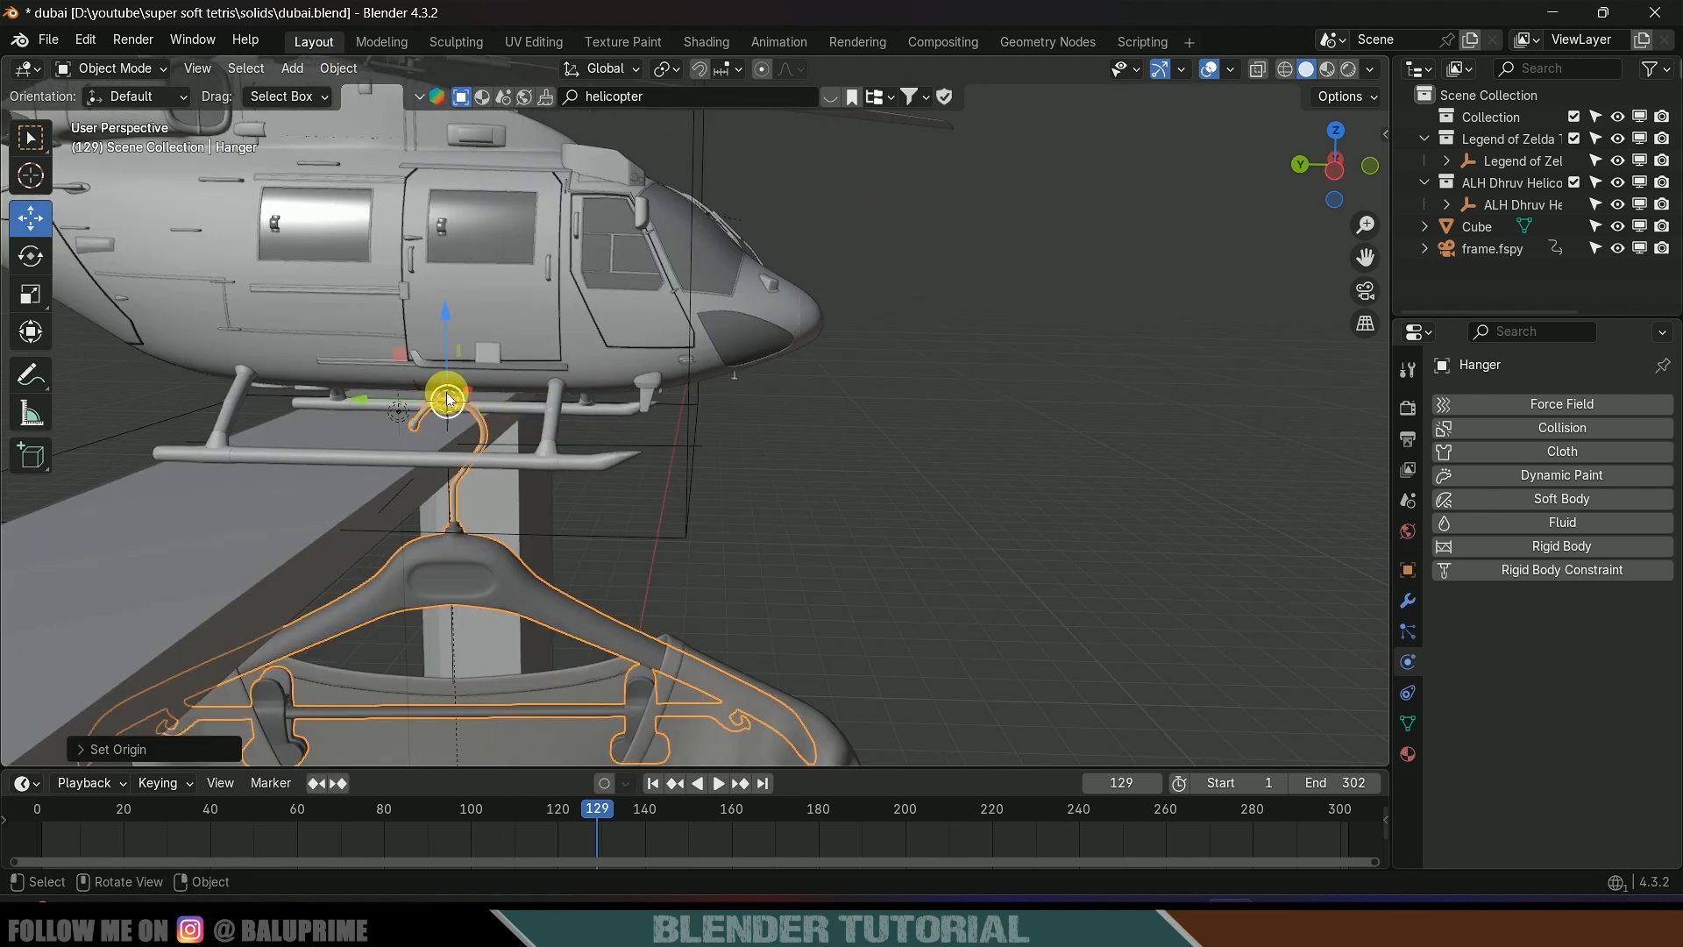
middle_drag(671, 383, 696, 360)
scroll(702, 358, down, 2)
middle_drag(812, 430, 810, 408)
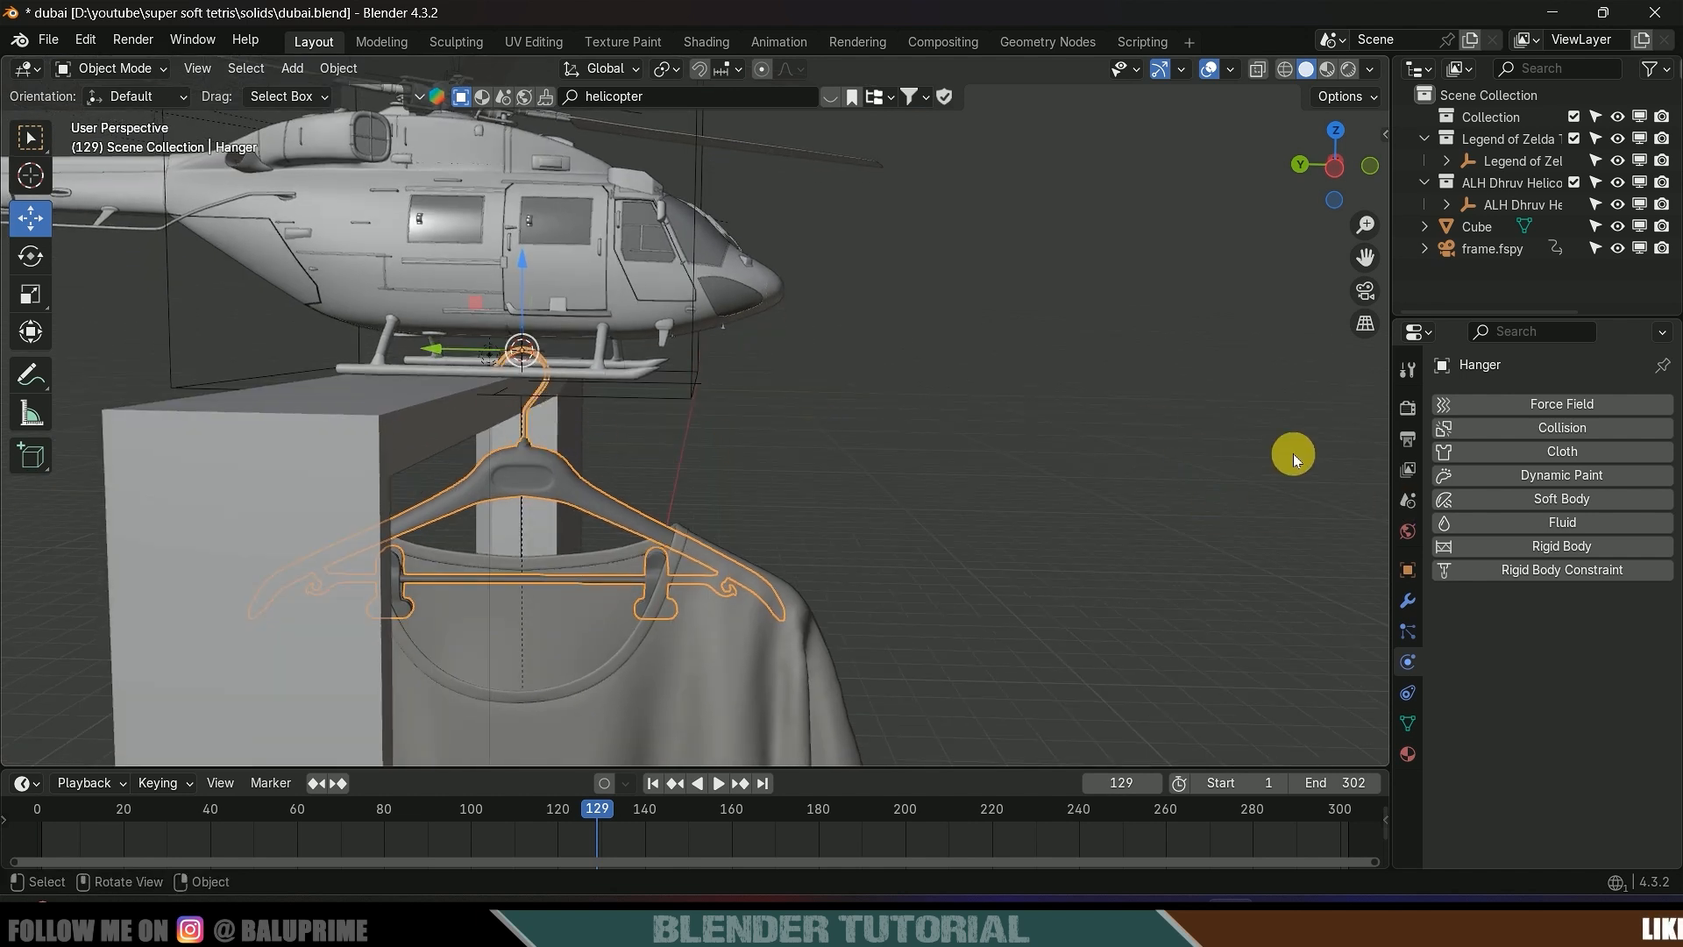
- Add a Child Of constraint to the hanger and pick the helicopter's skid object, Cylinder, as its target
click(1408, 693)
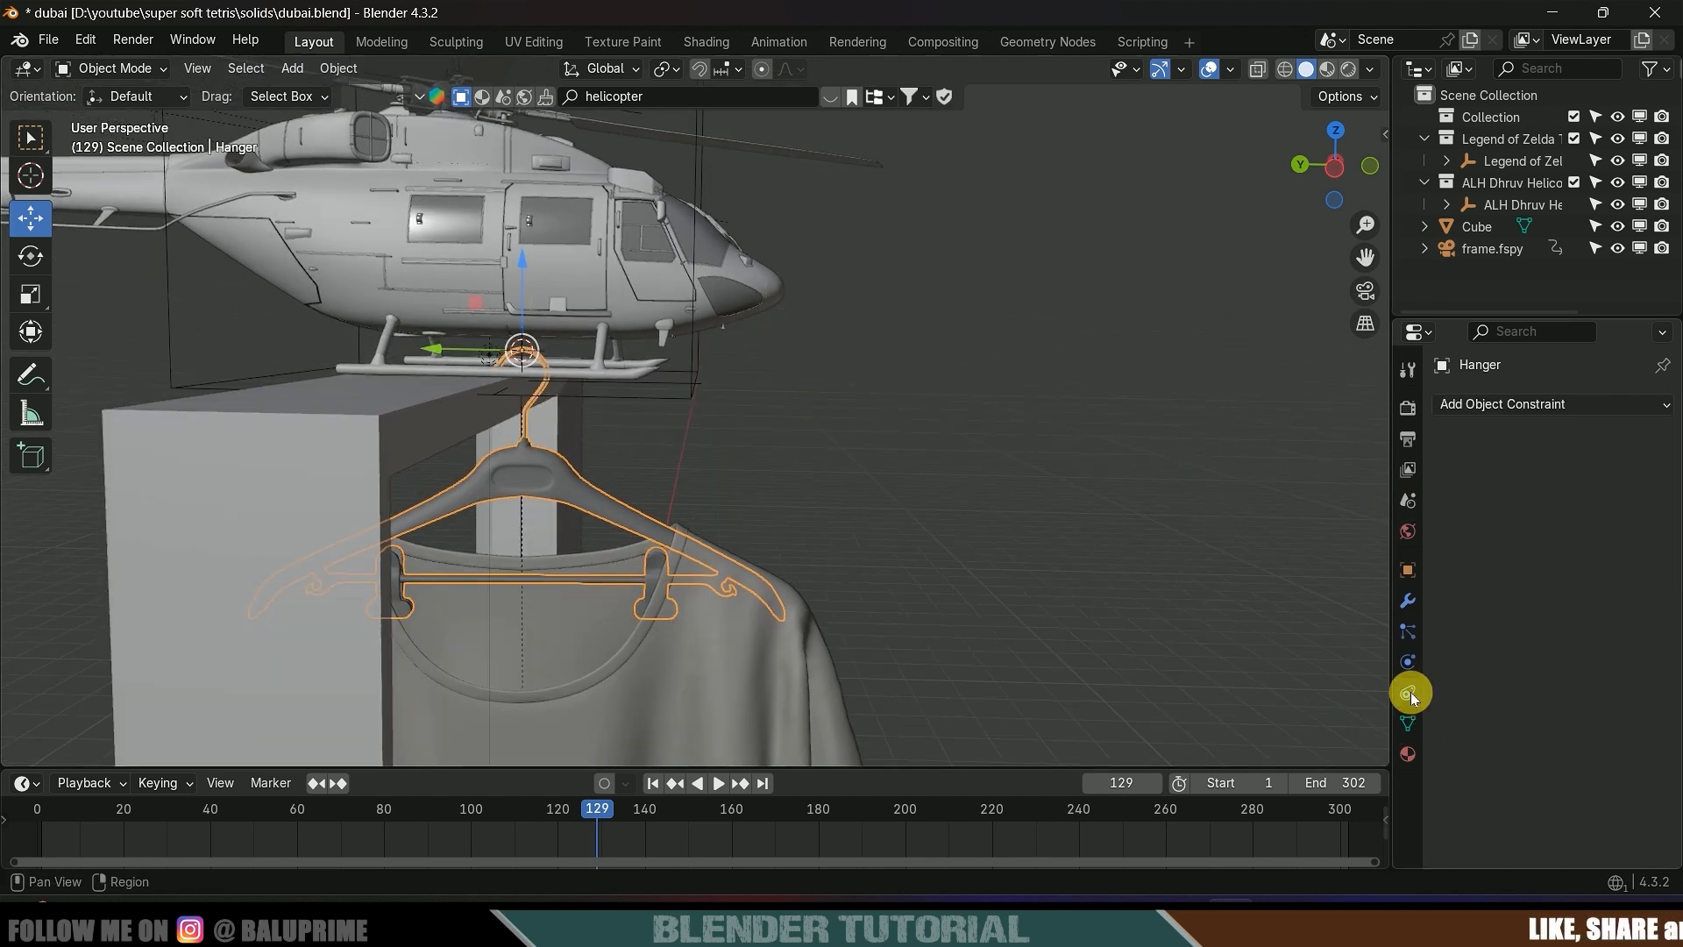
click(1496, 402)
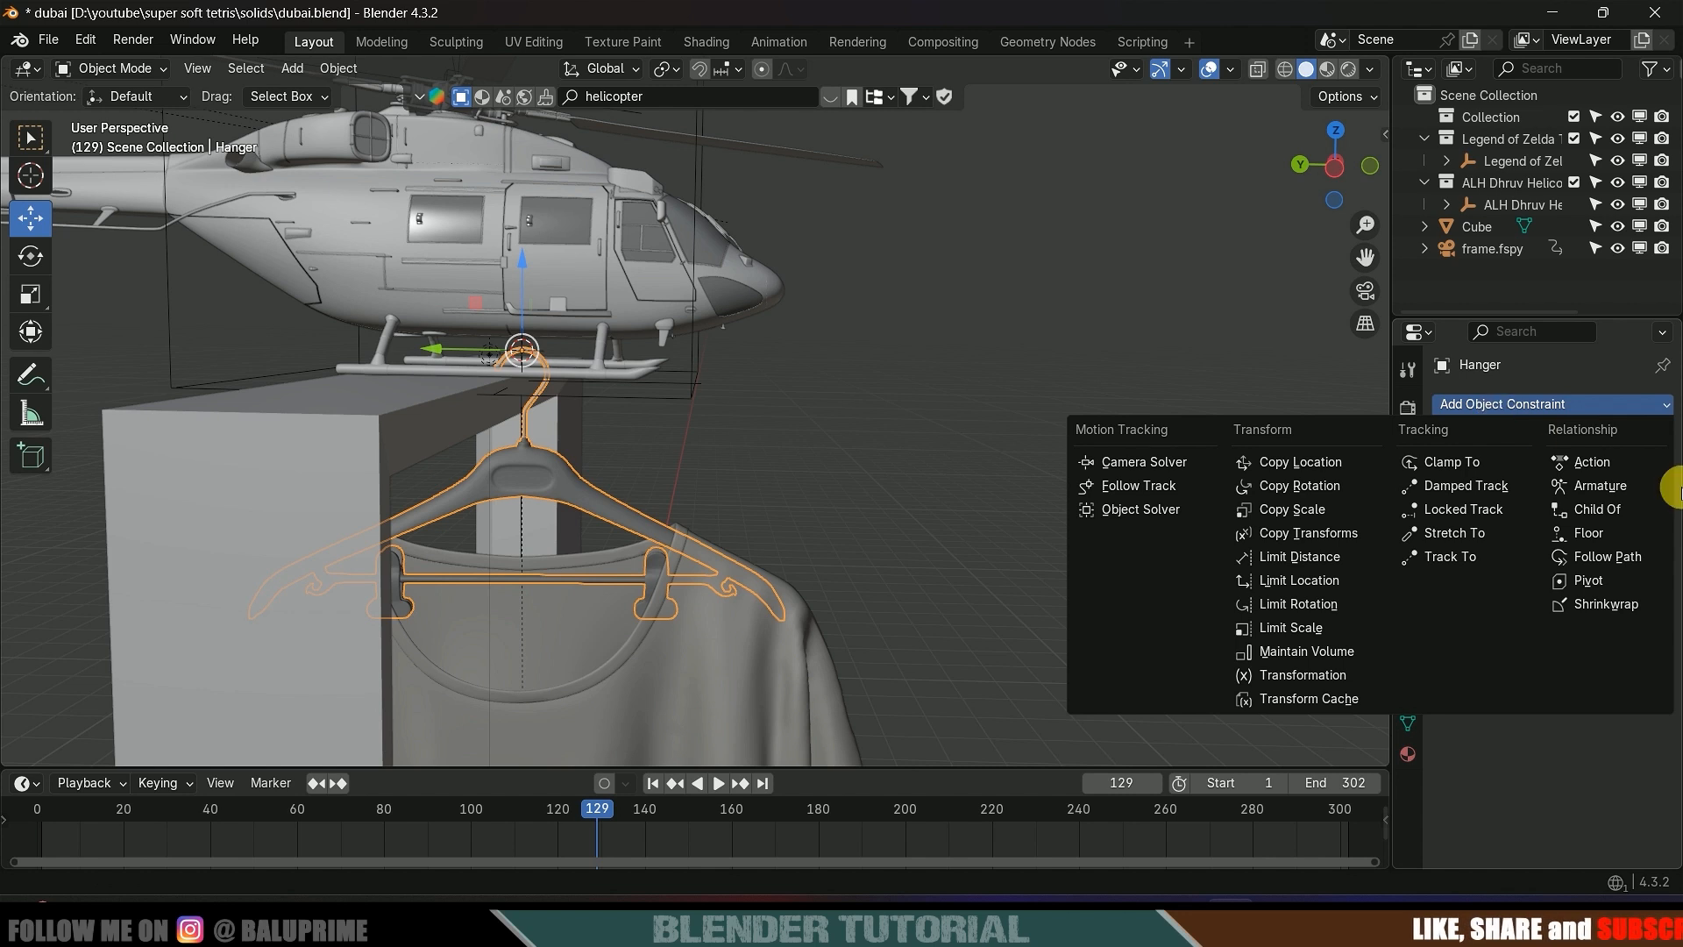
click(1591, 509)
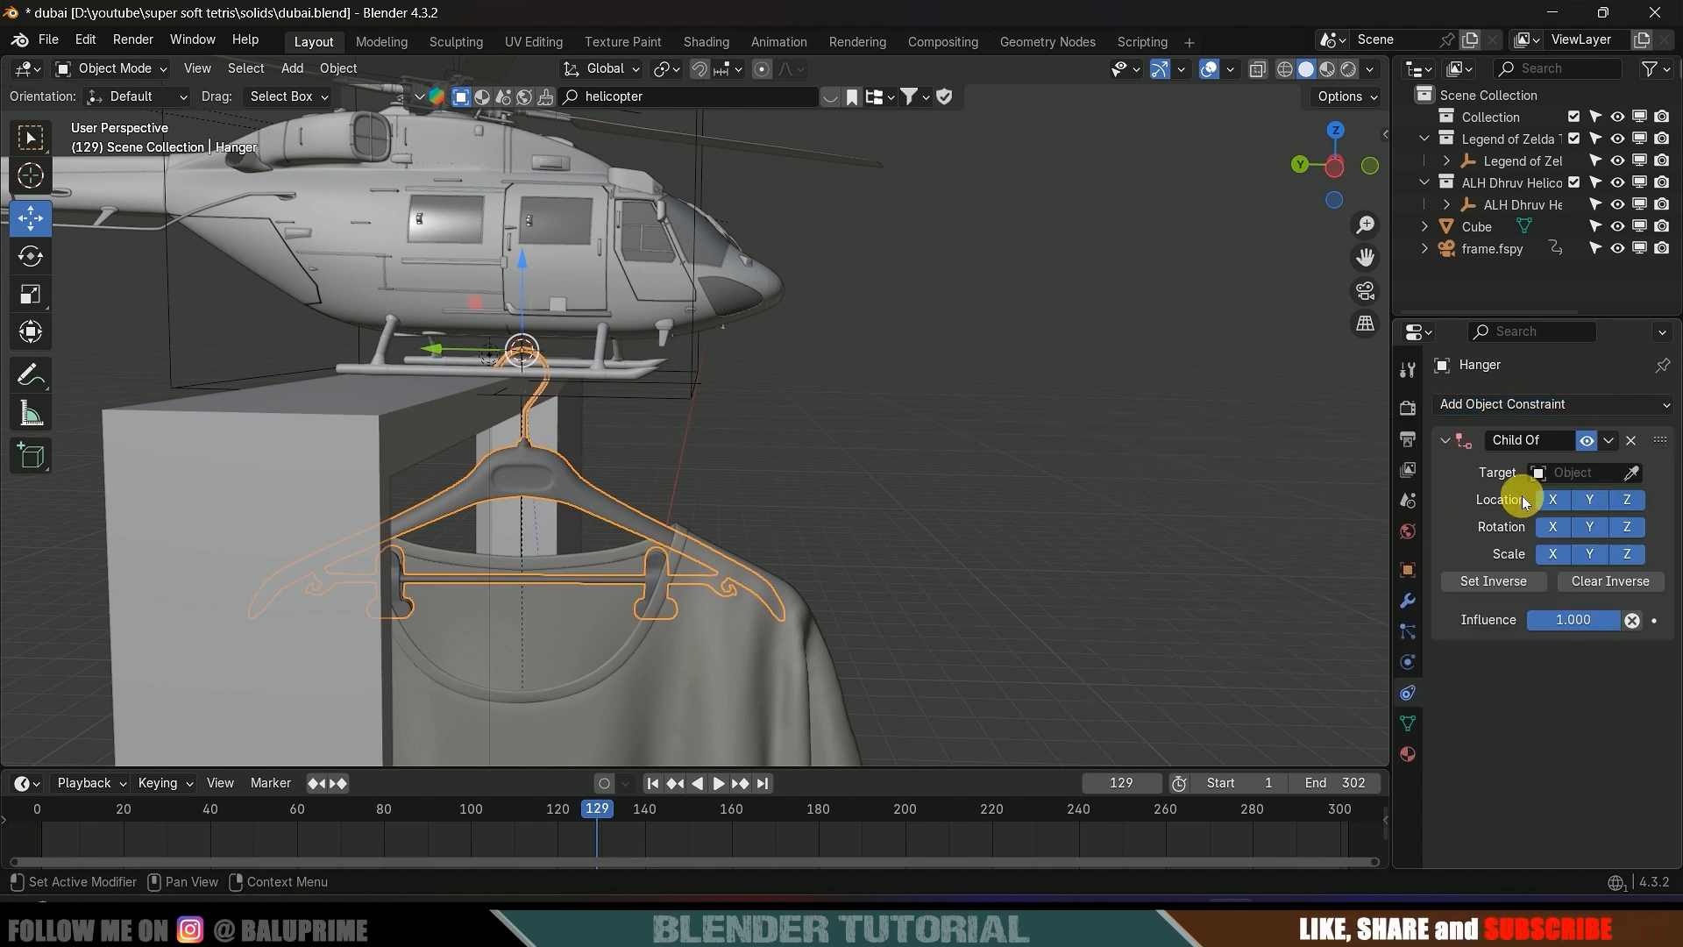
click(1632, 472)
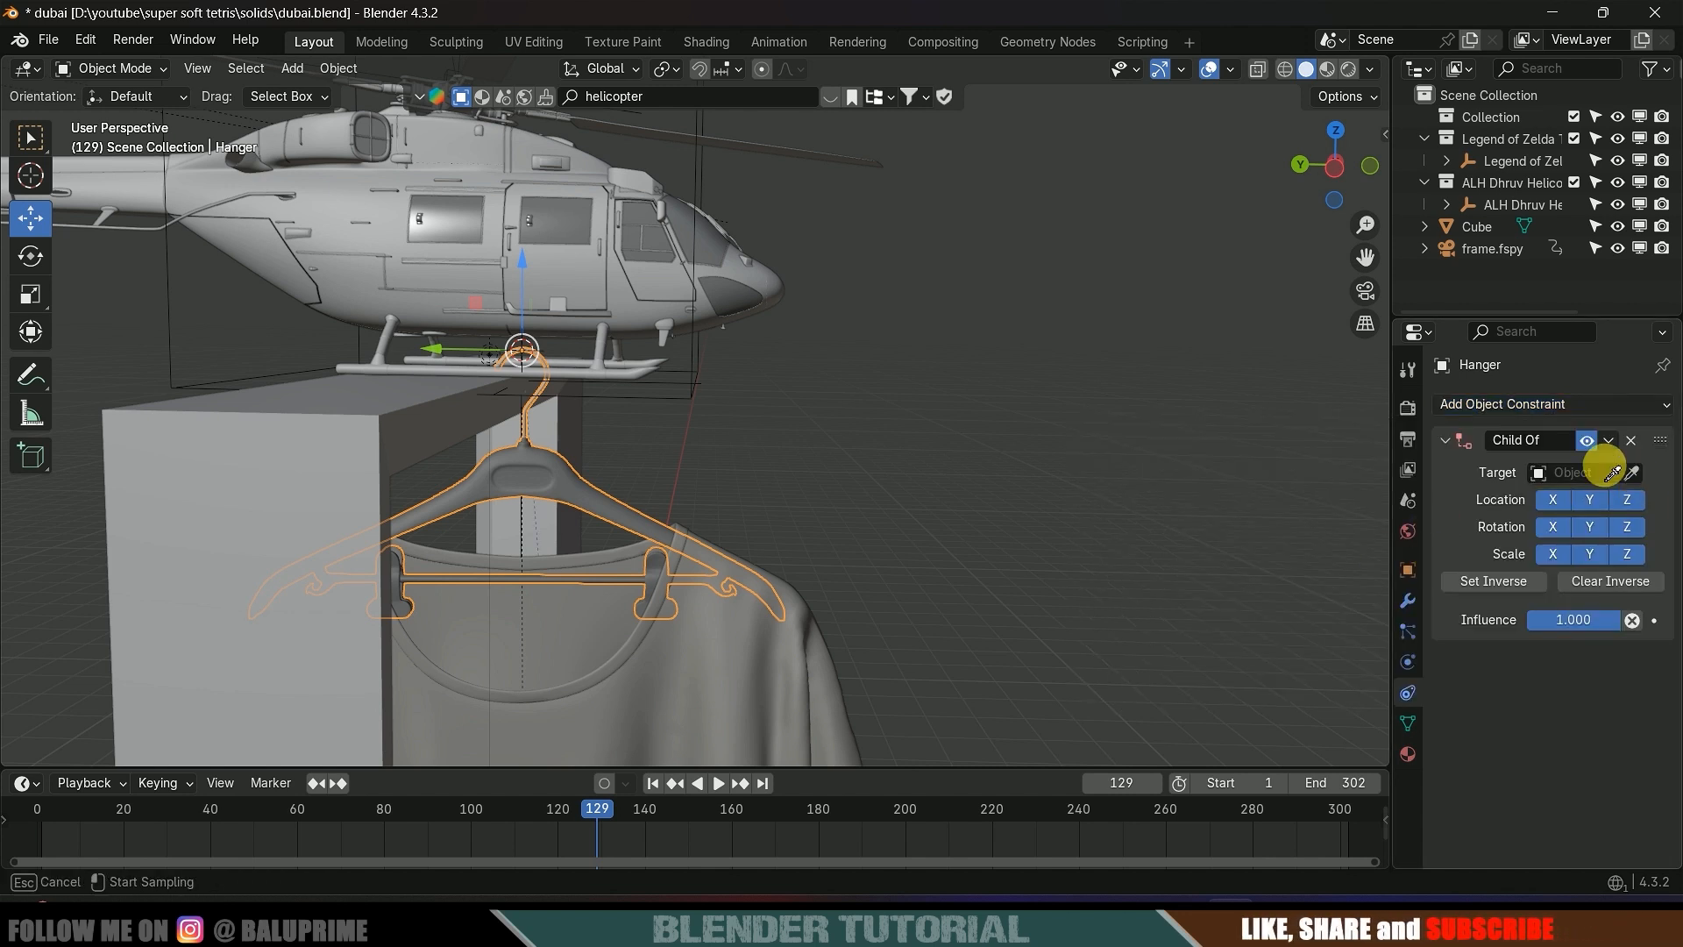
click(608, 377)
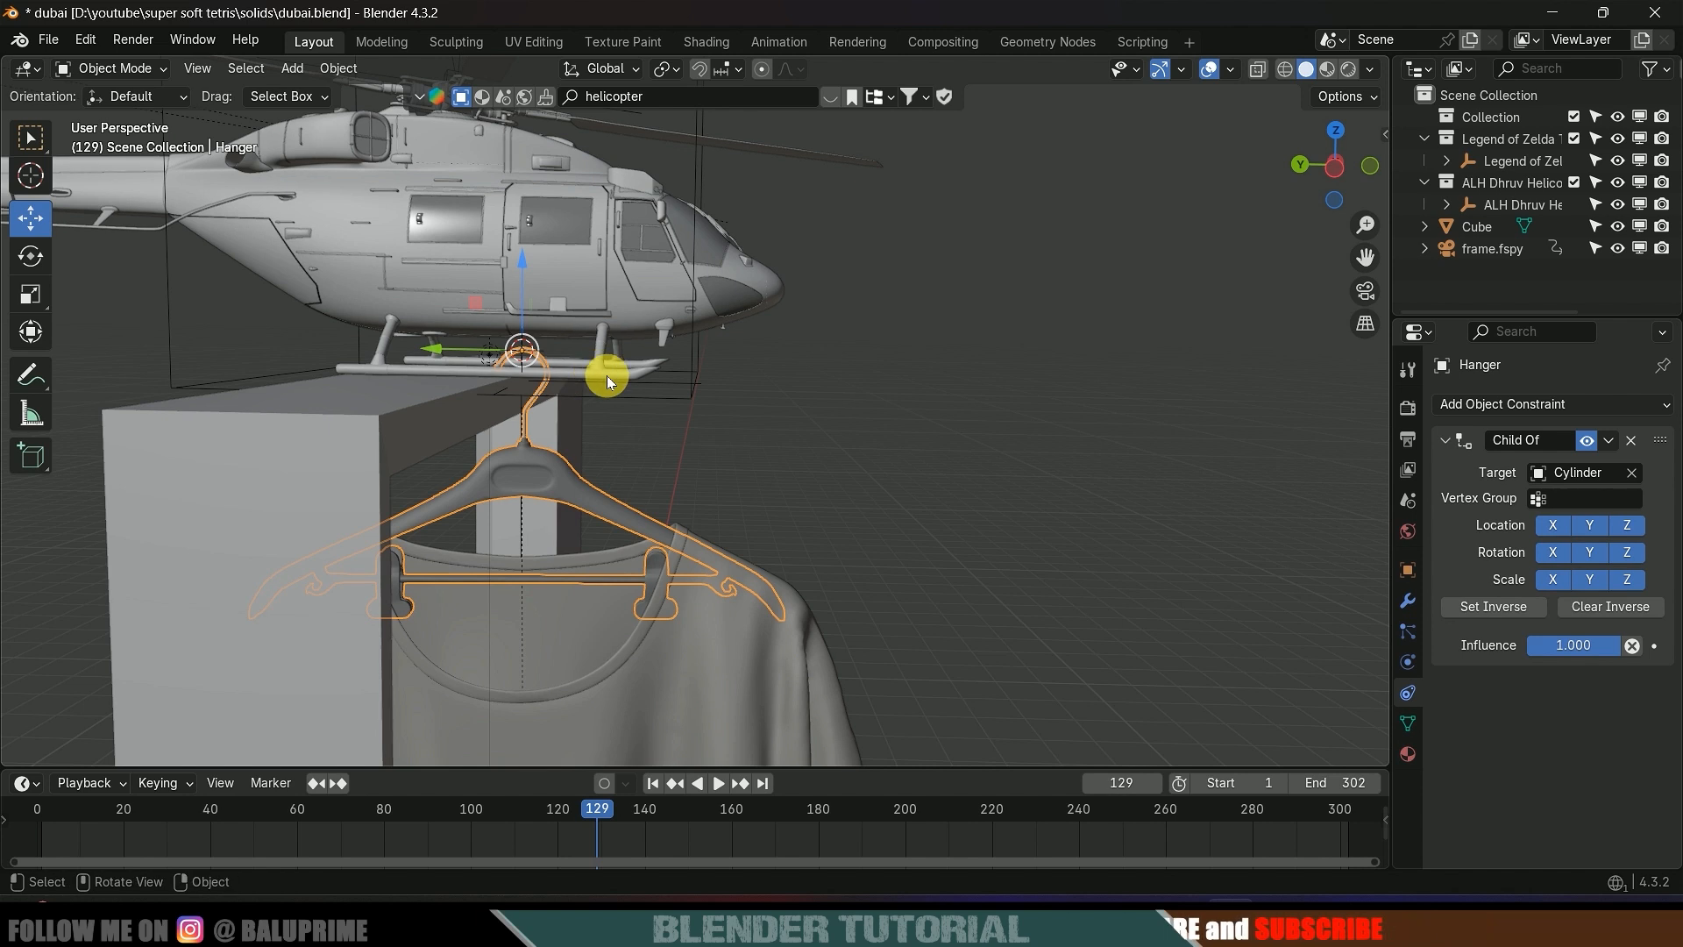
- Play the animation past frame 129 to check how the hanger moves with the helicopter under the Child Of constraint
key(space)
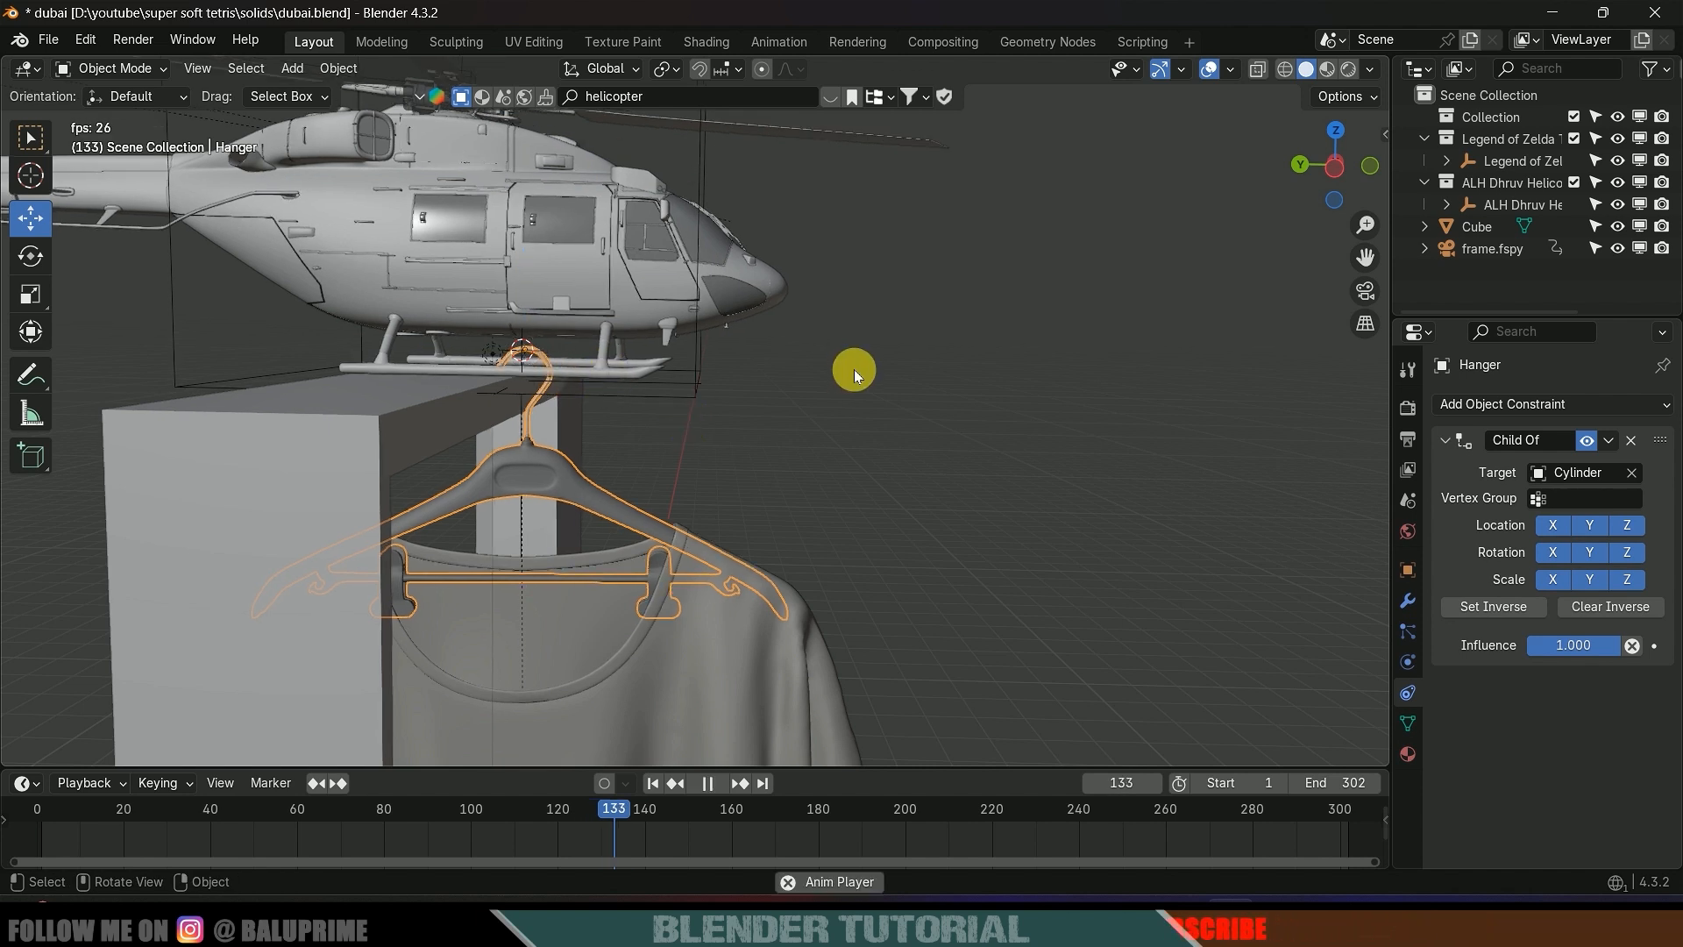
key(space)
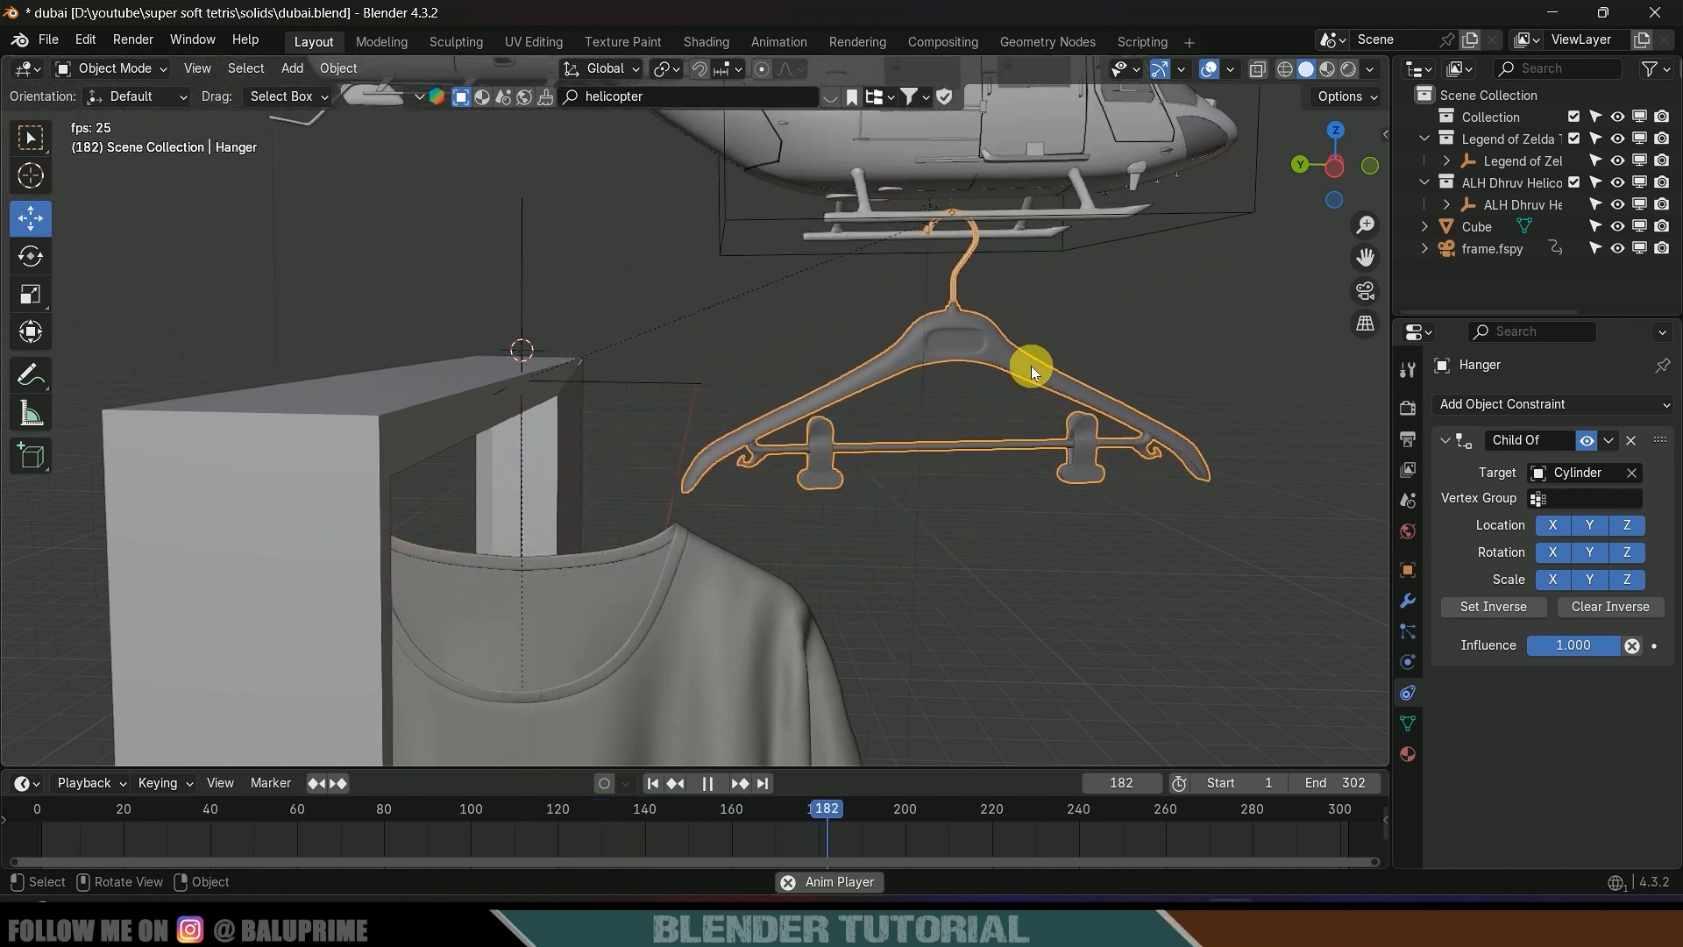
scroll(1034, 368, down, 5)
key(space)
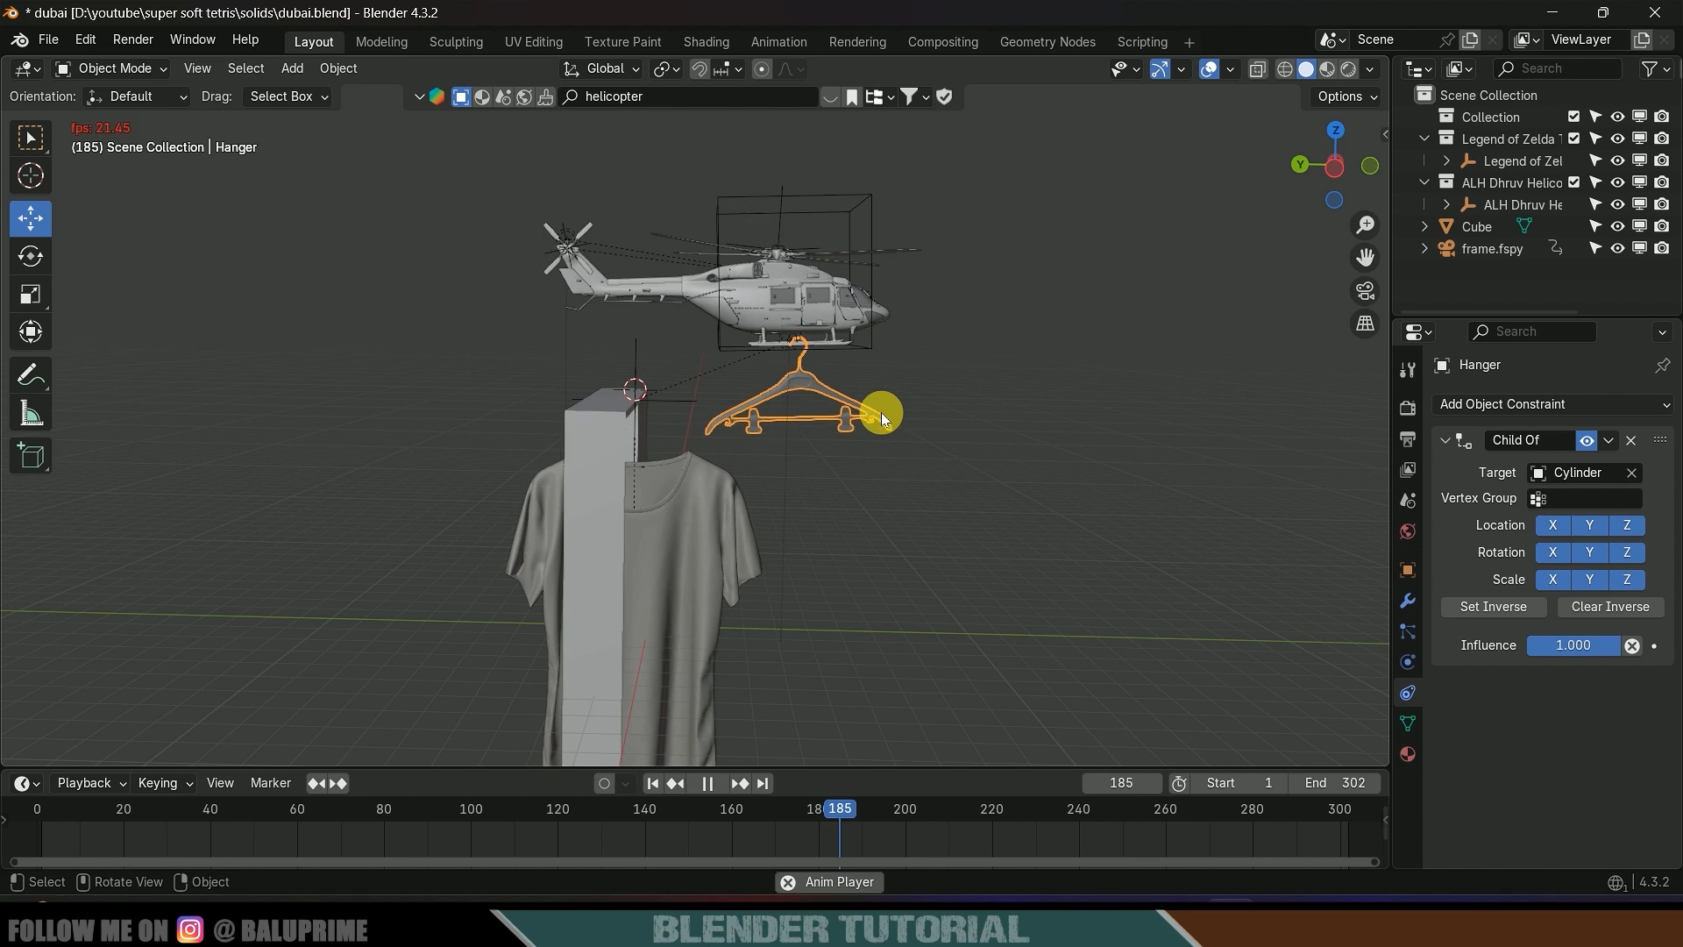
key(Escape)
key(Left)
key(Down)
- Keyframe the hanger's Child Of influence at 0 on frame 127, just before the helicopter's keyframe, and scrub back to check the motion
click(865, 234)
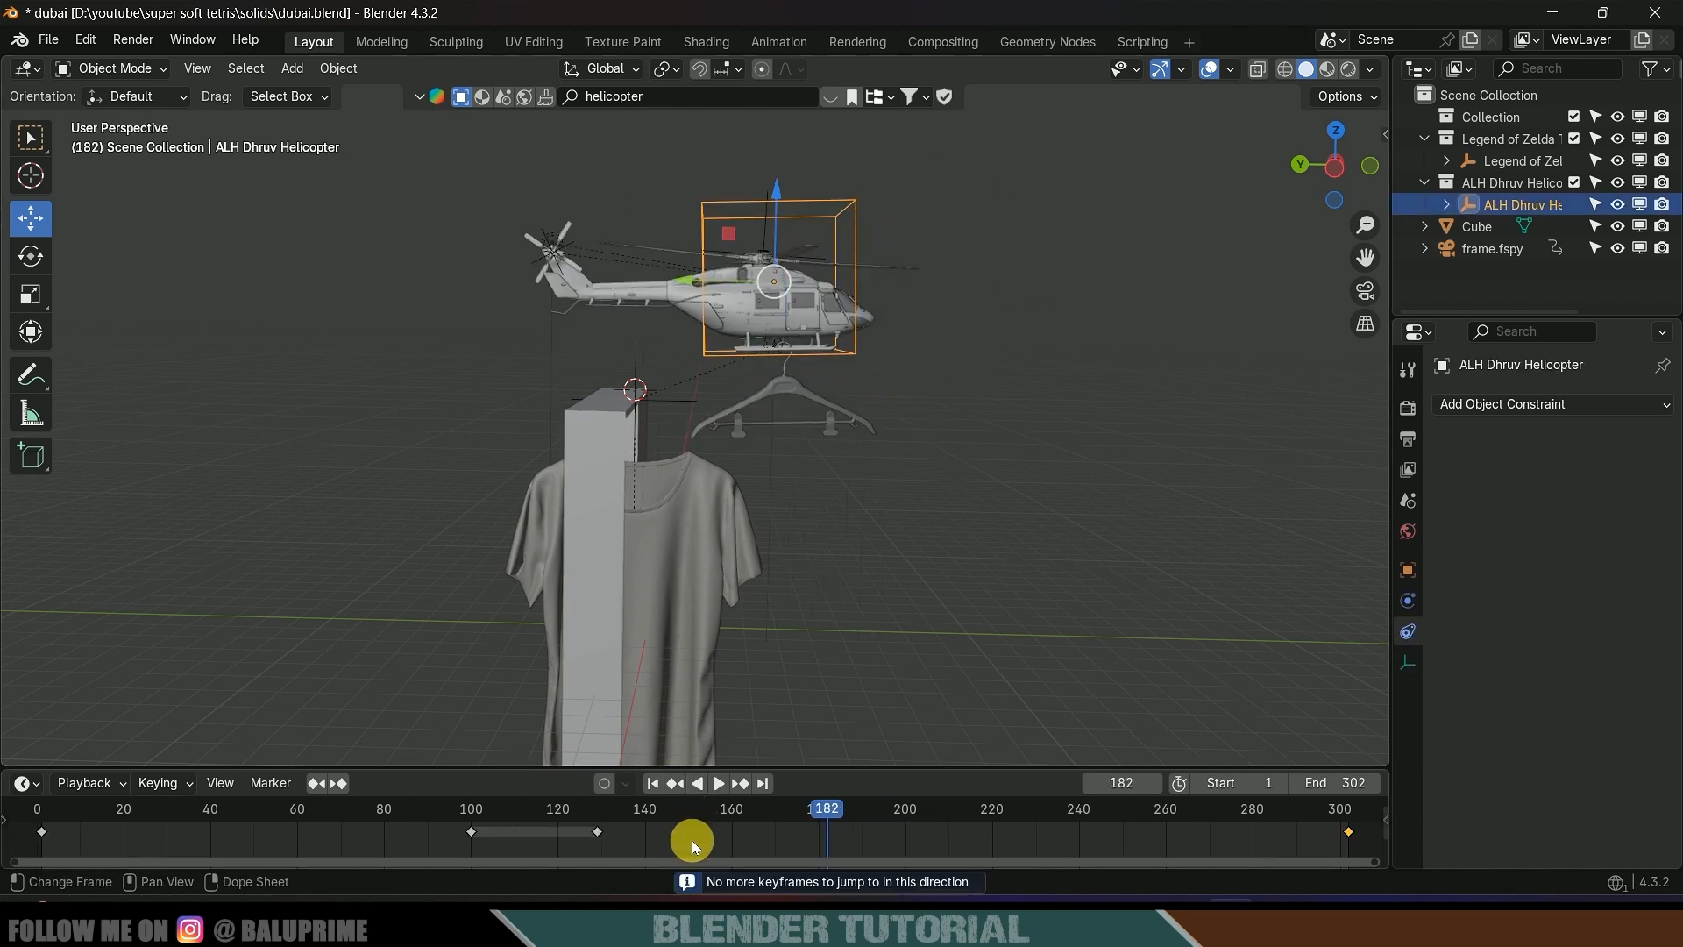
click(672, 784)
scroll(839, 581, up, 5)
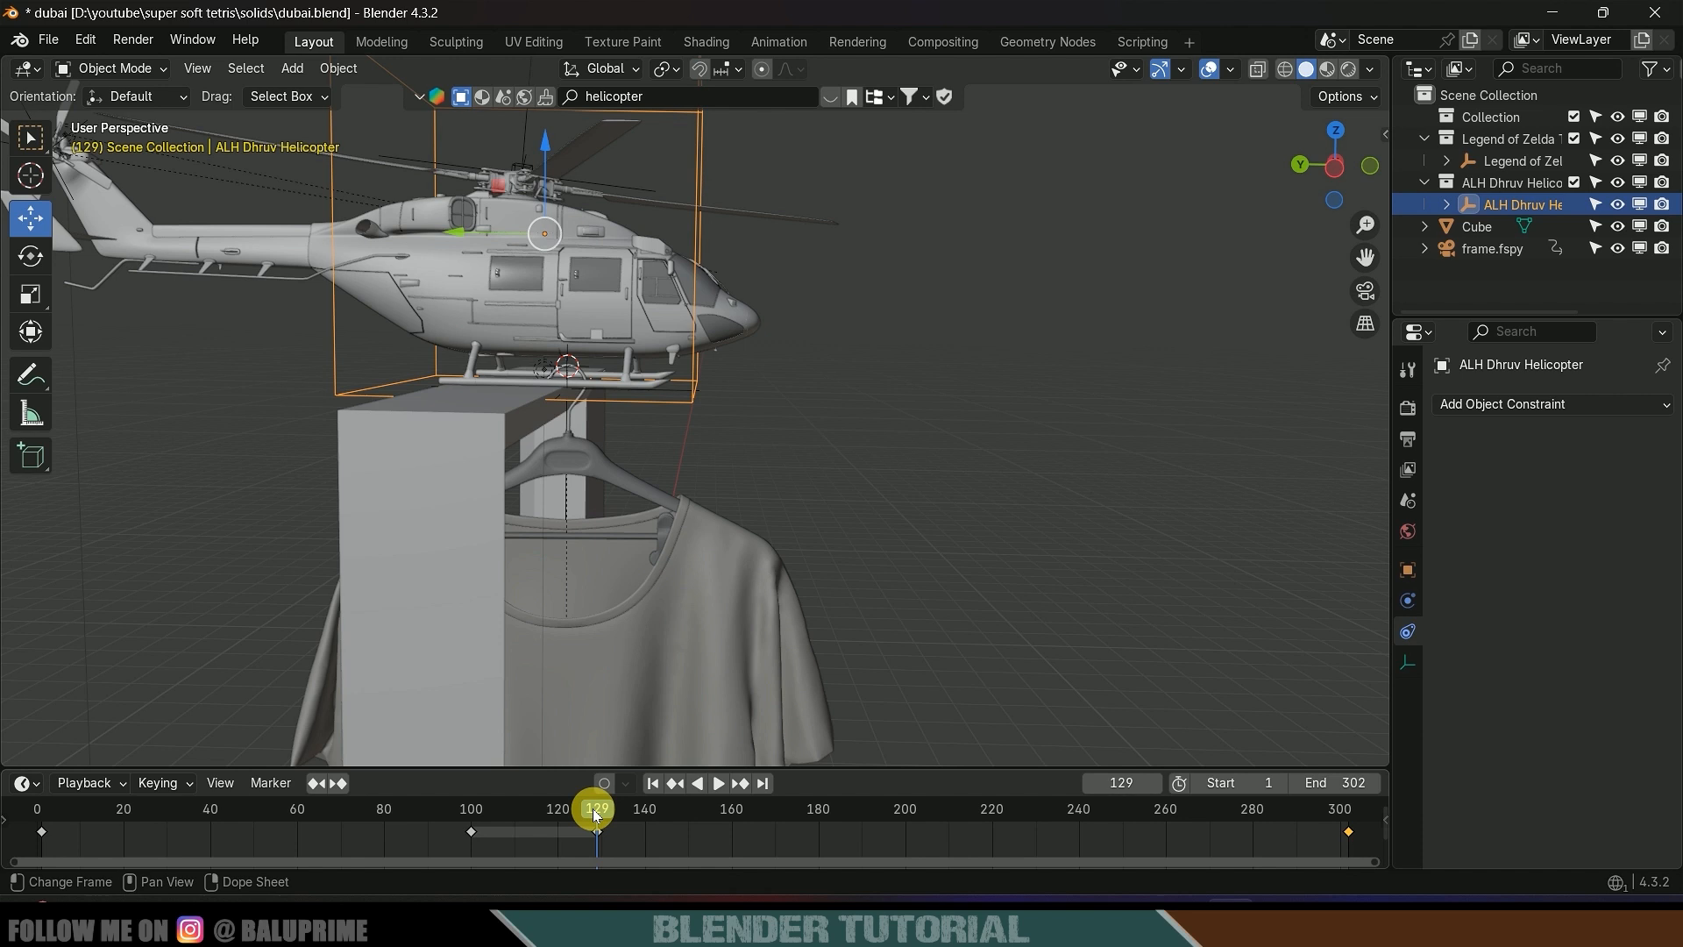
mouse_move(595, 813)
mouse_down()
mouse_move(332, 793)
mouse_move(591, 834)
mouse_up()
click(680, 377)
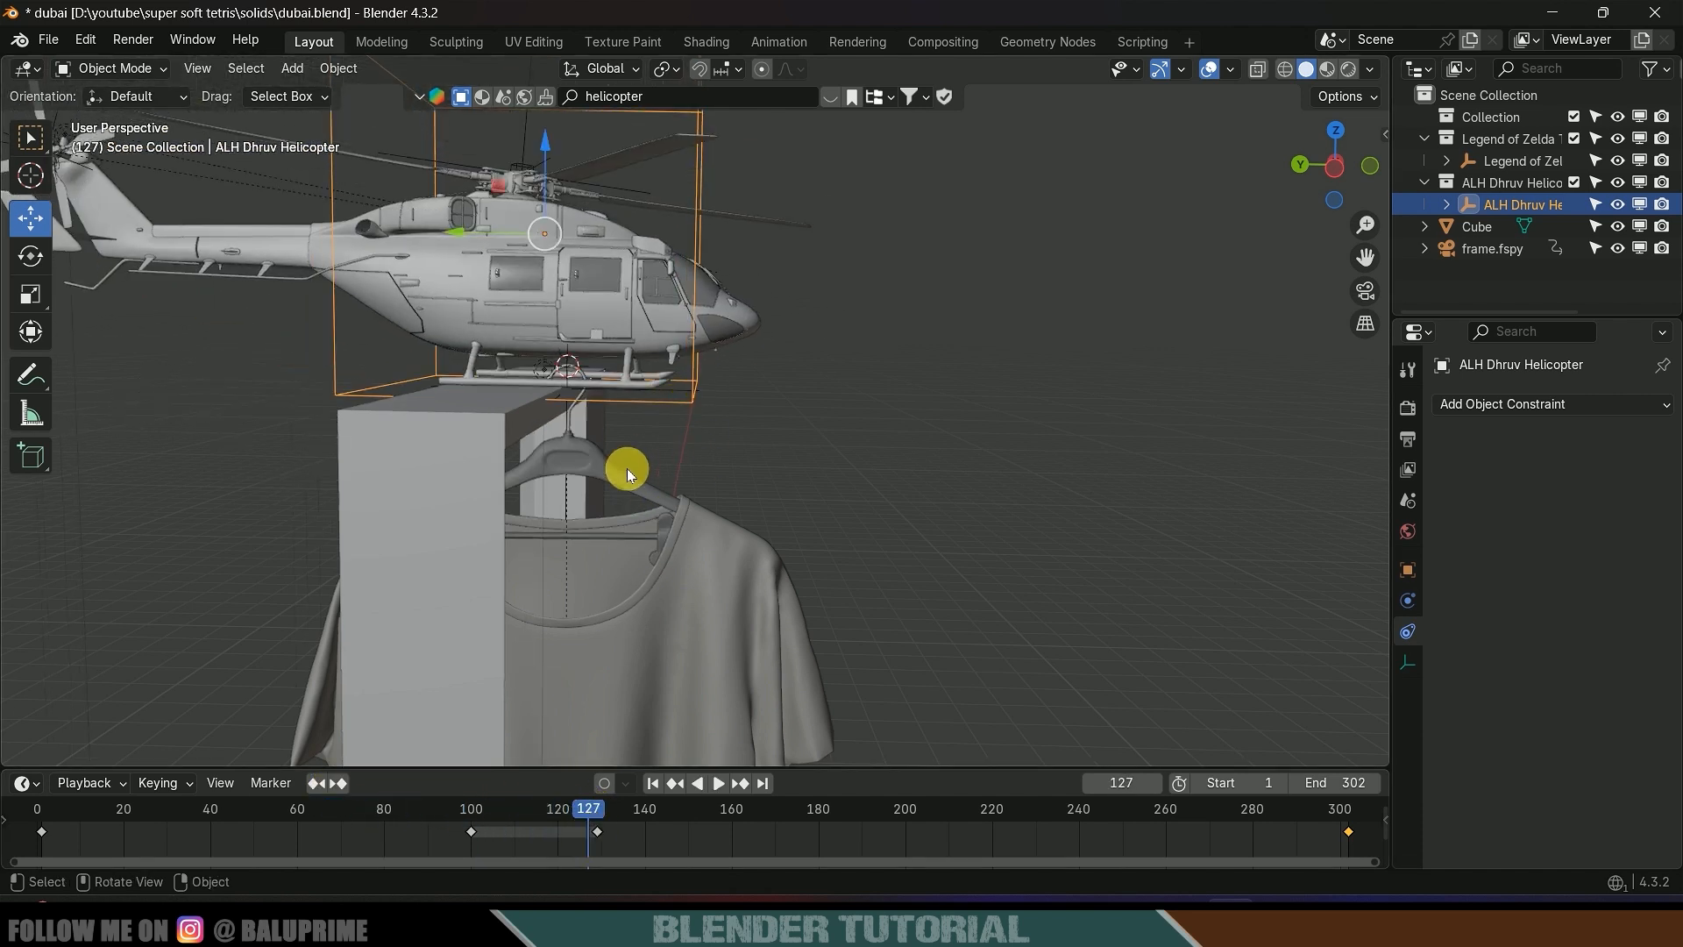
click(588, 463)
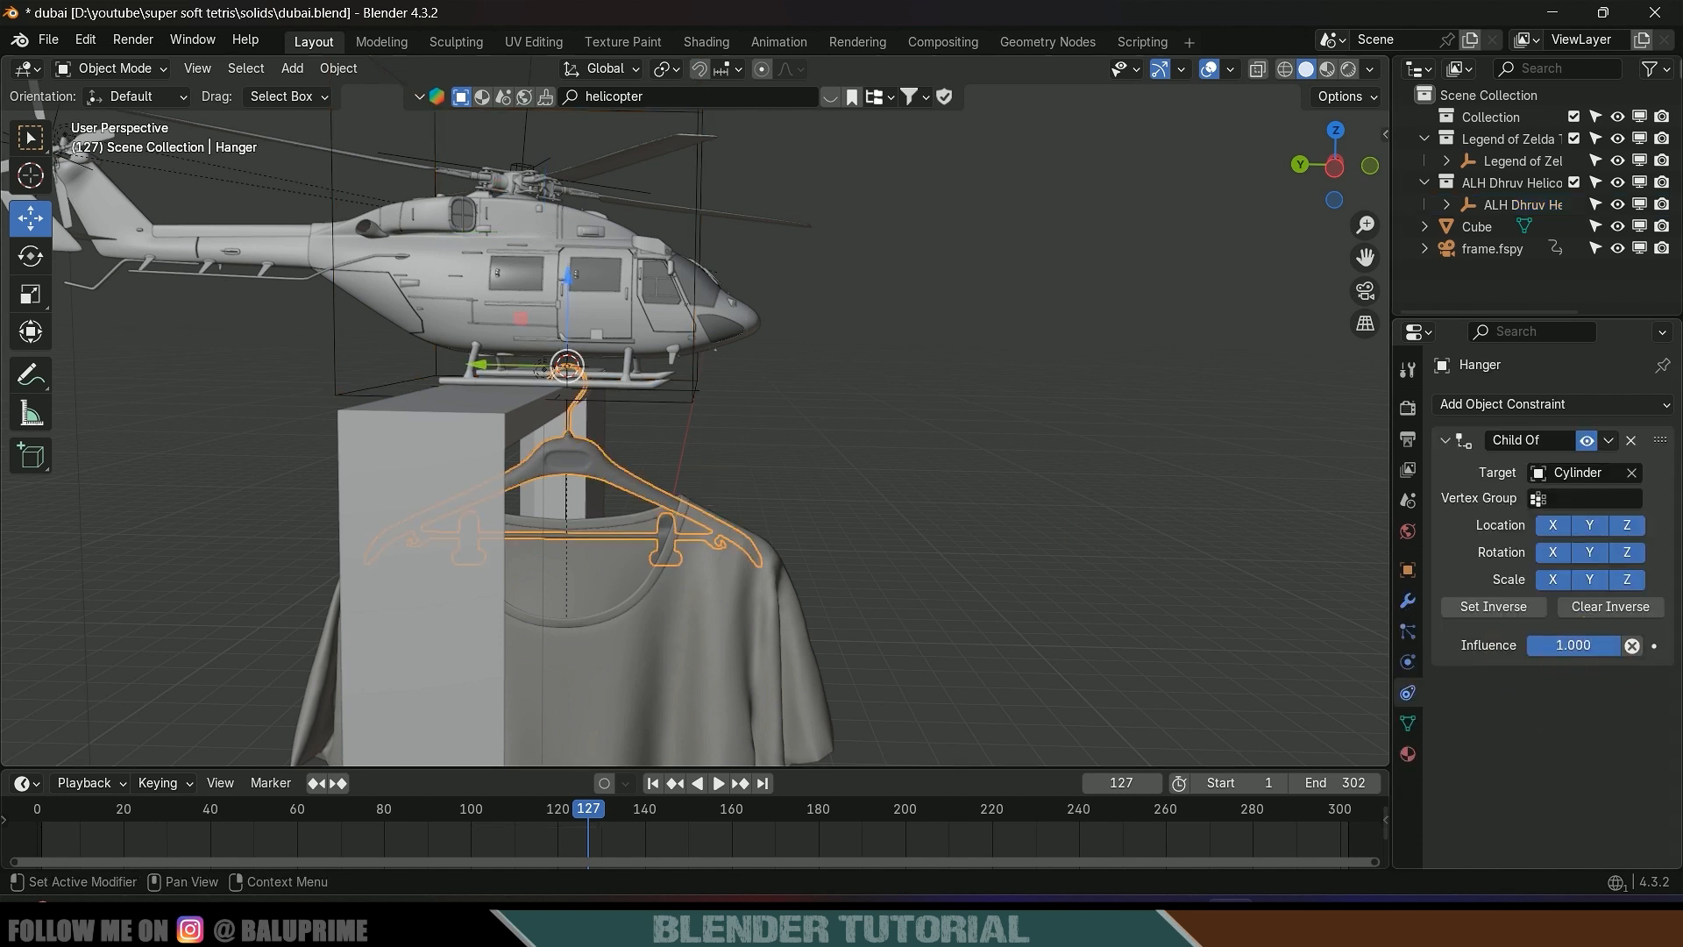
drag(1607, 646, 1531, 646)
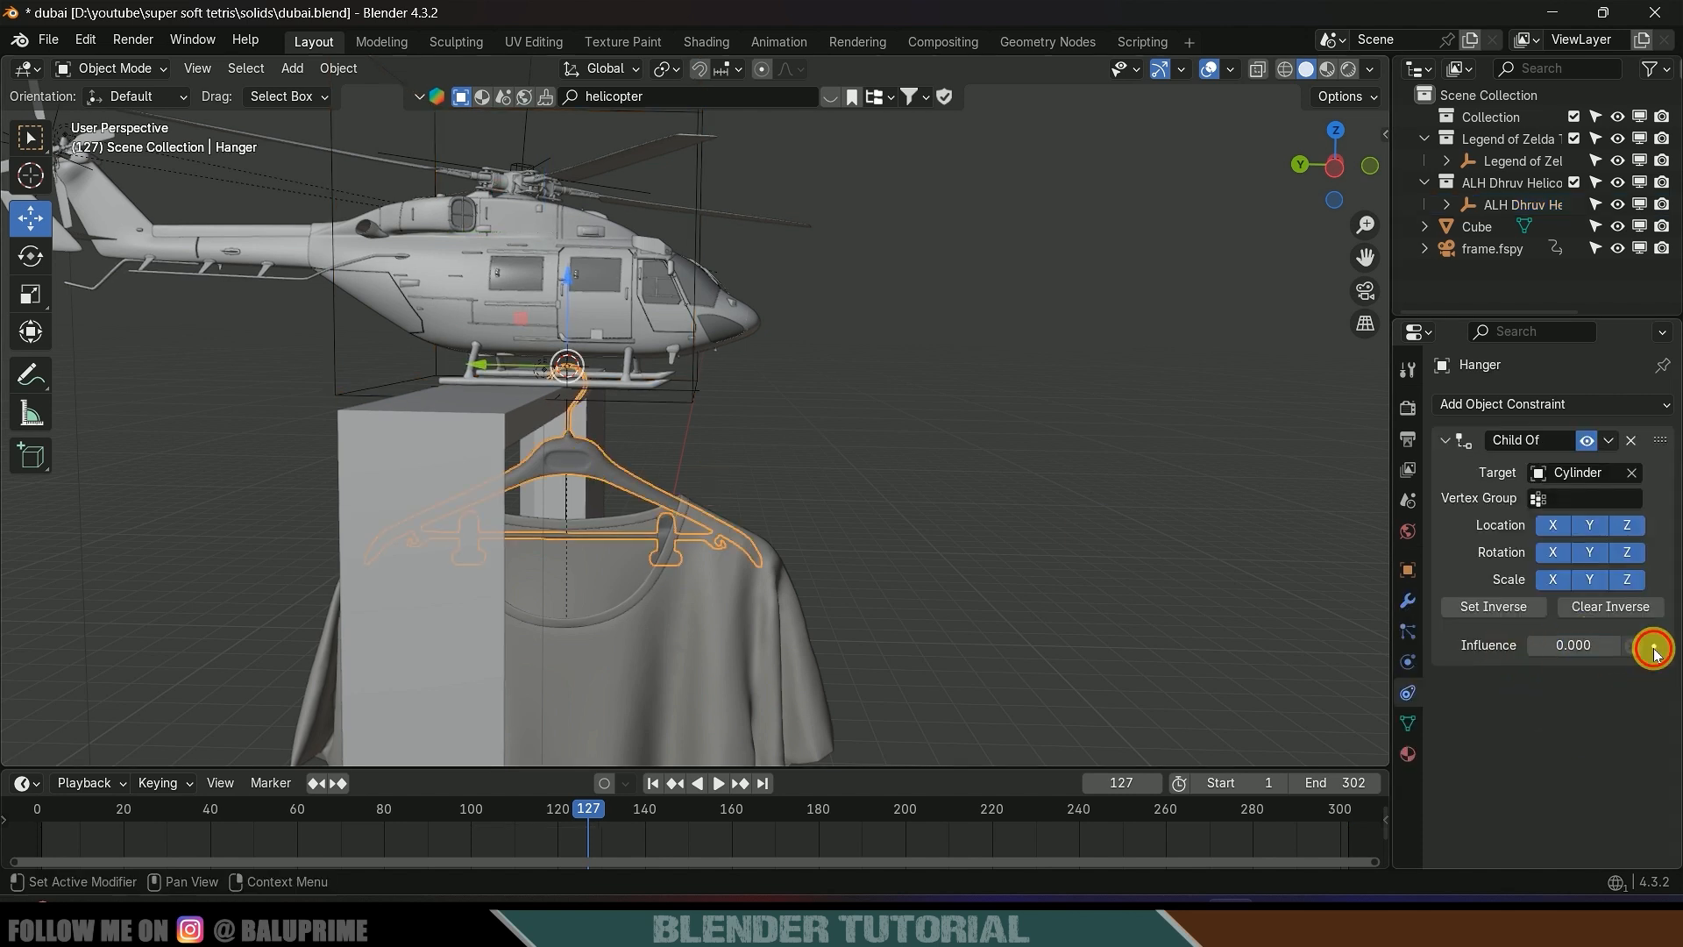
click(1654, 647)
scroll(830, 527, down, 5)
drag(593, 805, 401, 793)
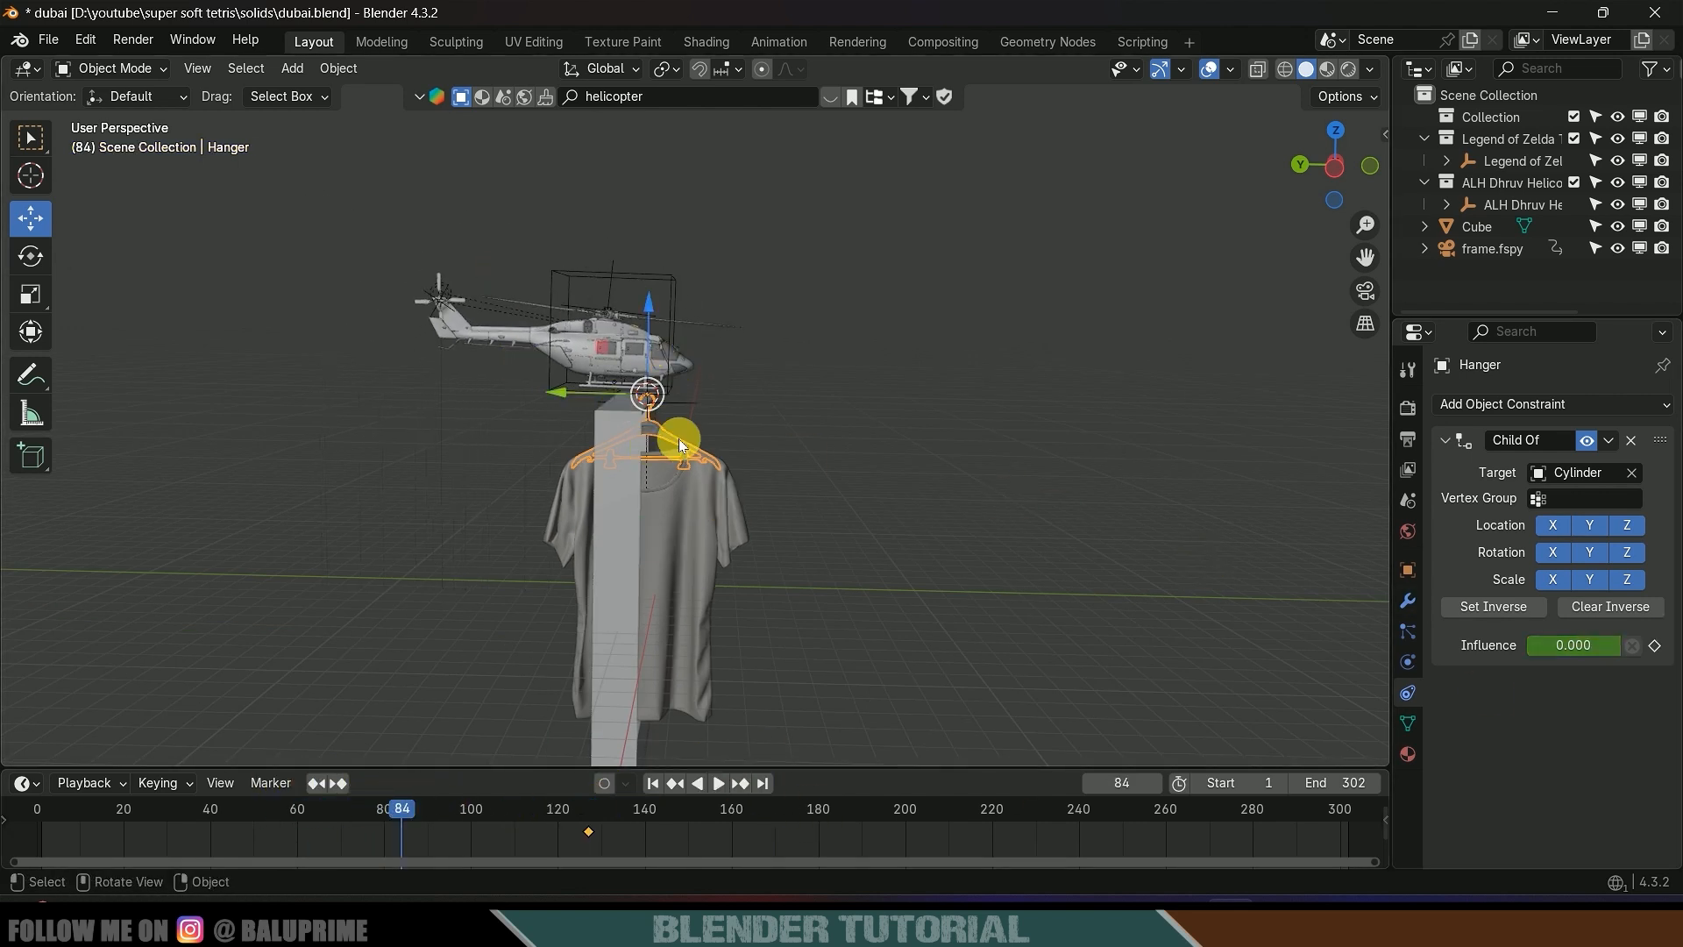
- Keyframe the hanger's Child Of influence at 1 on the helicopter's keyframe at frame 129
key(Up)
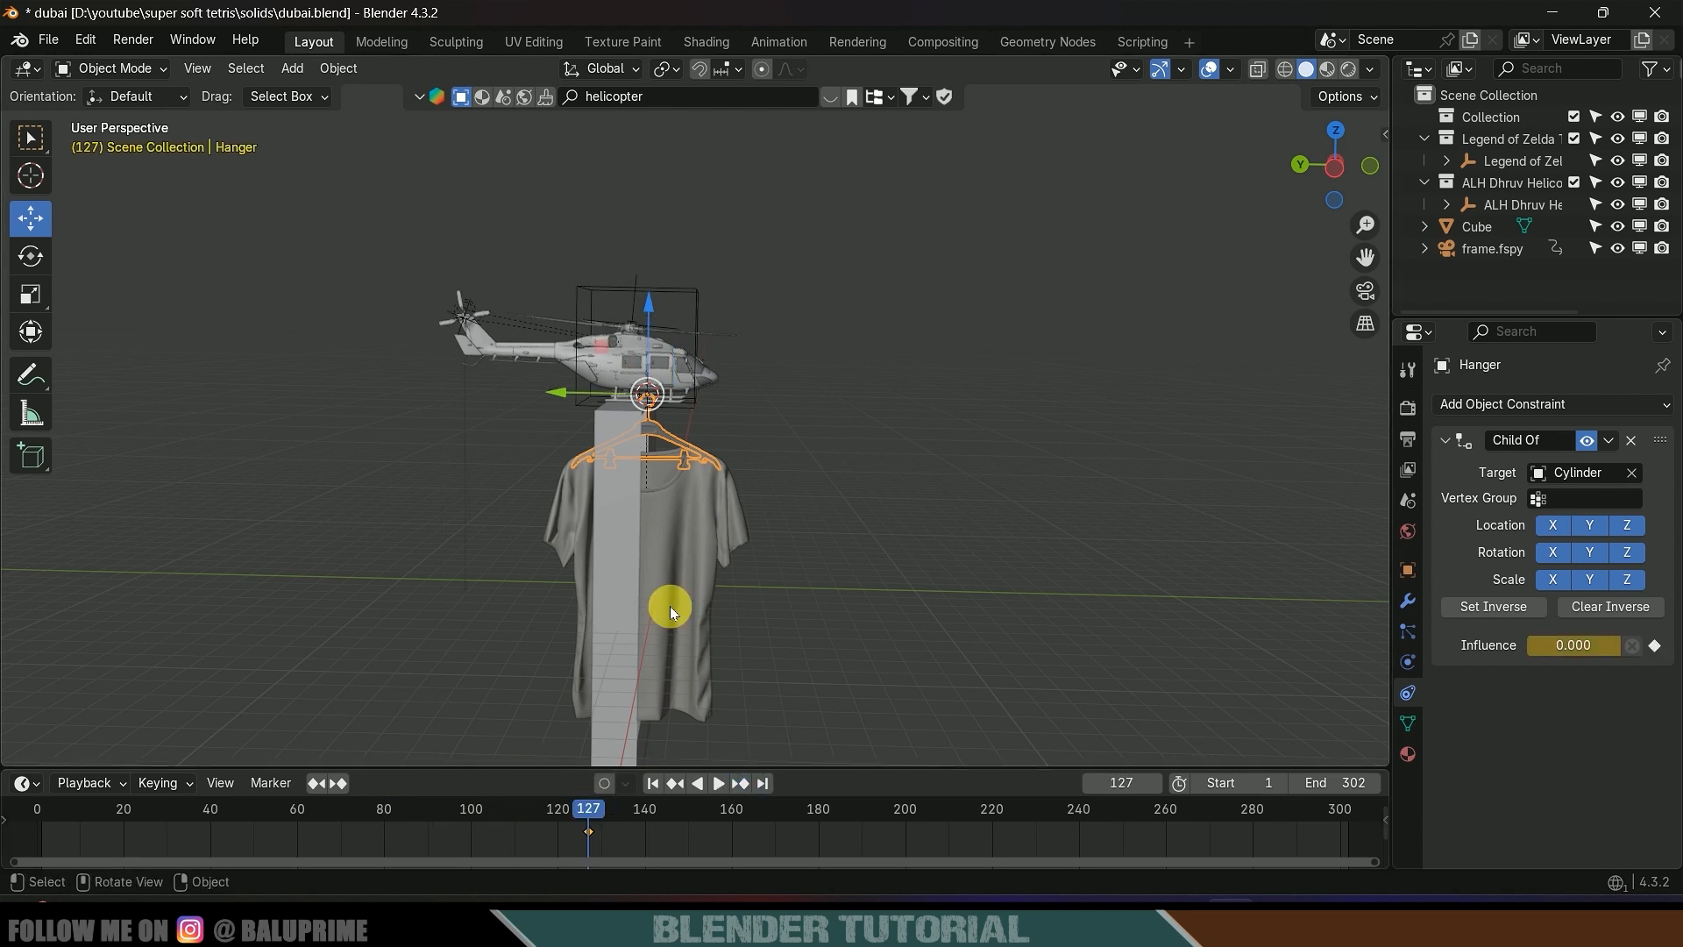
click(695, 291)
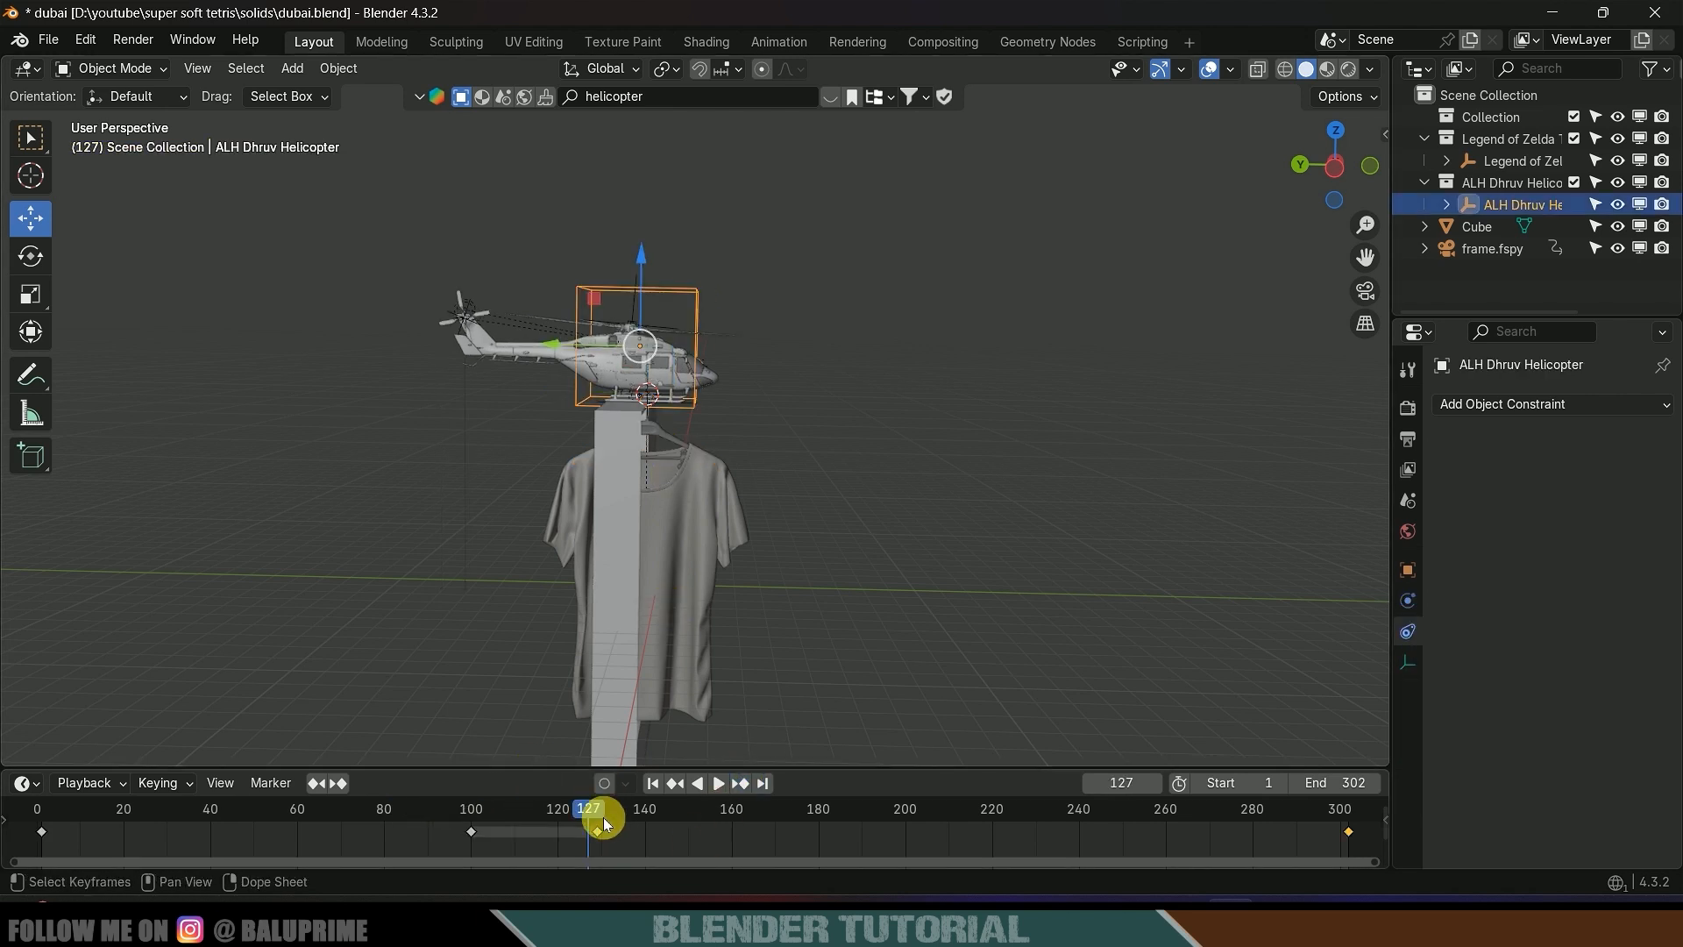
click(745, 782)
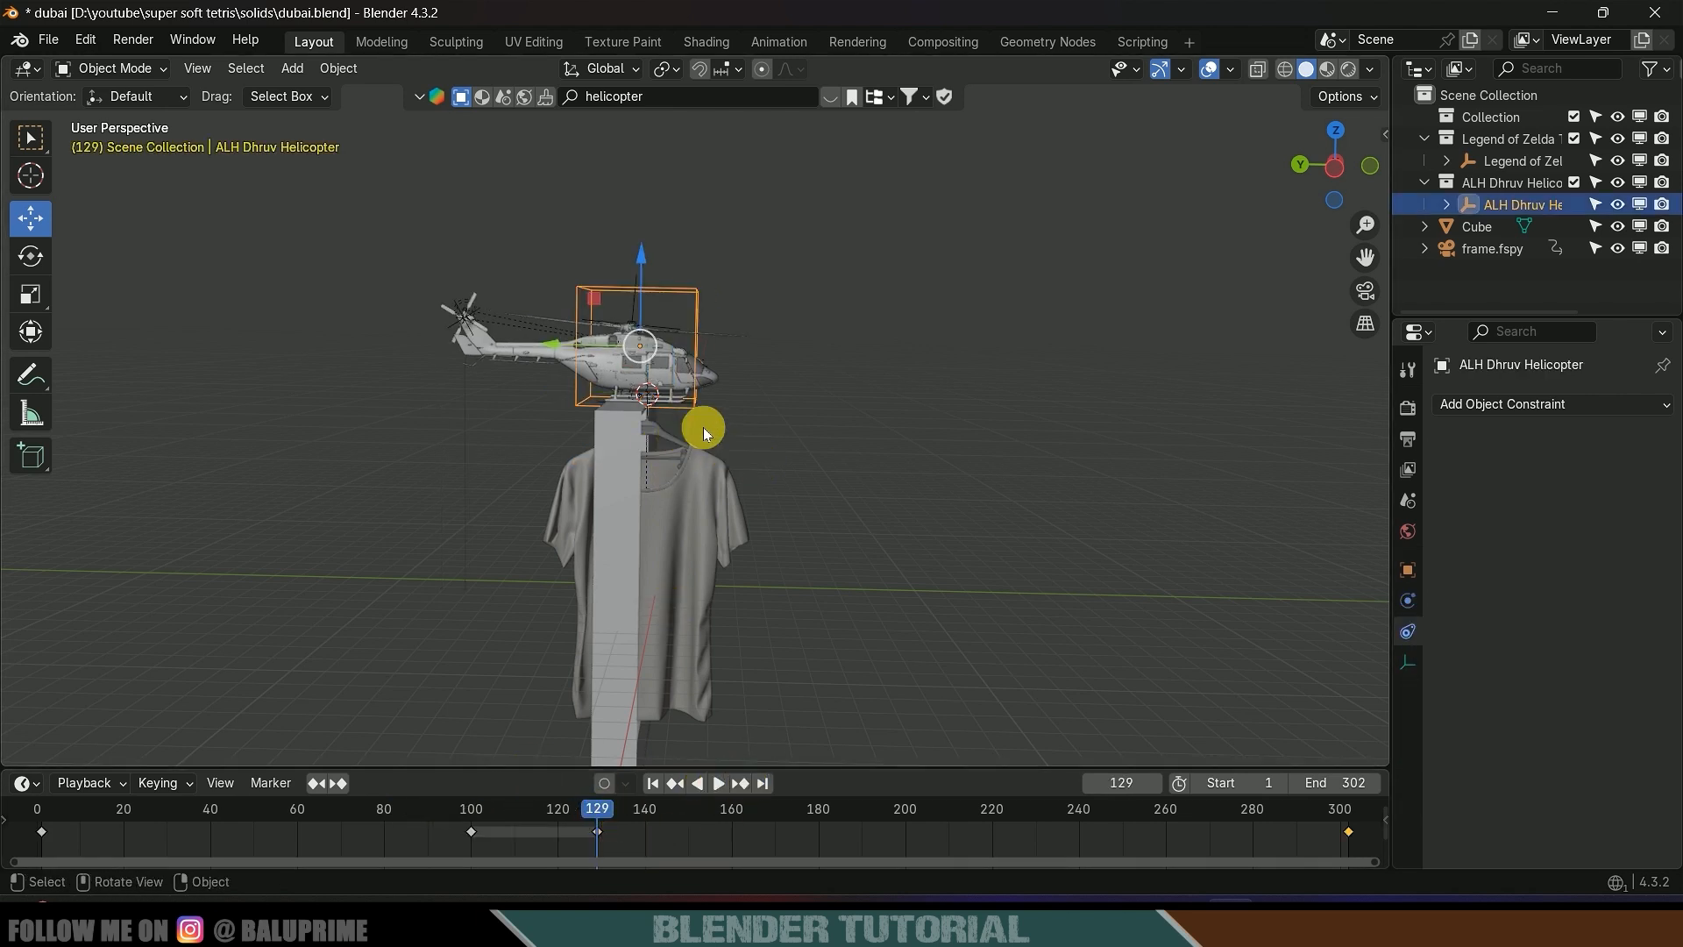
scroll(703, 427, up, 2)
click(645, 451)
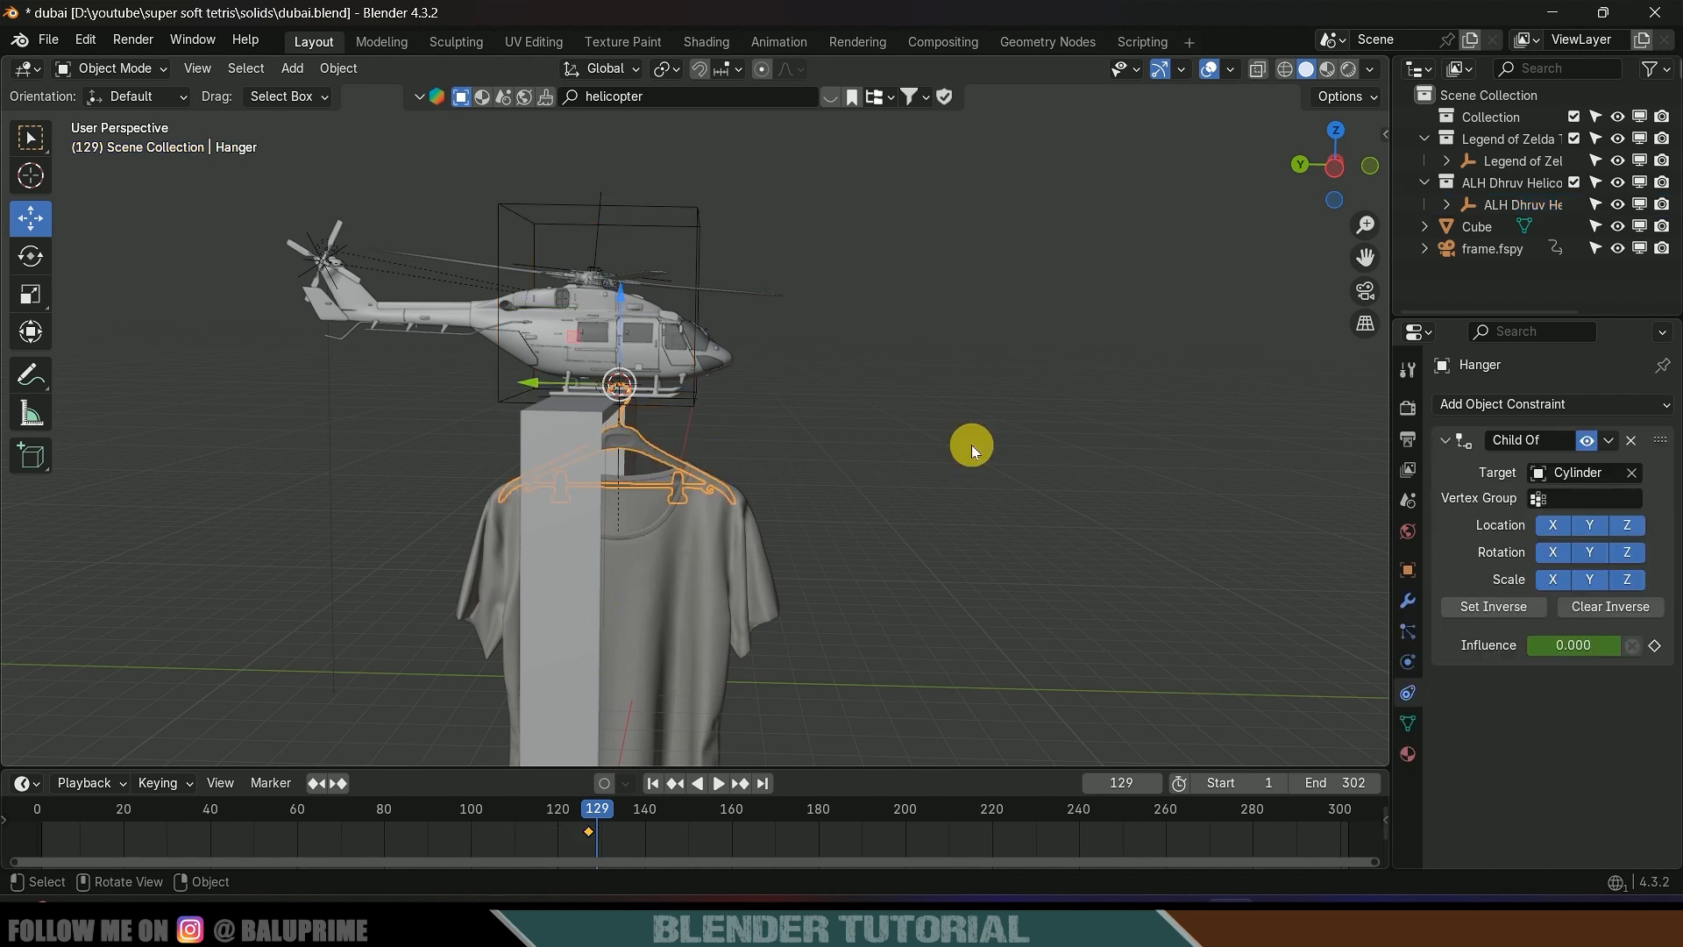
drag(1551, 649, 1638, 651)
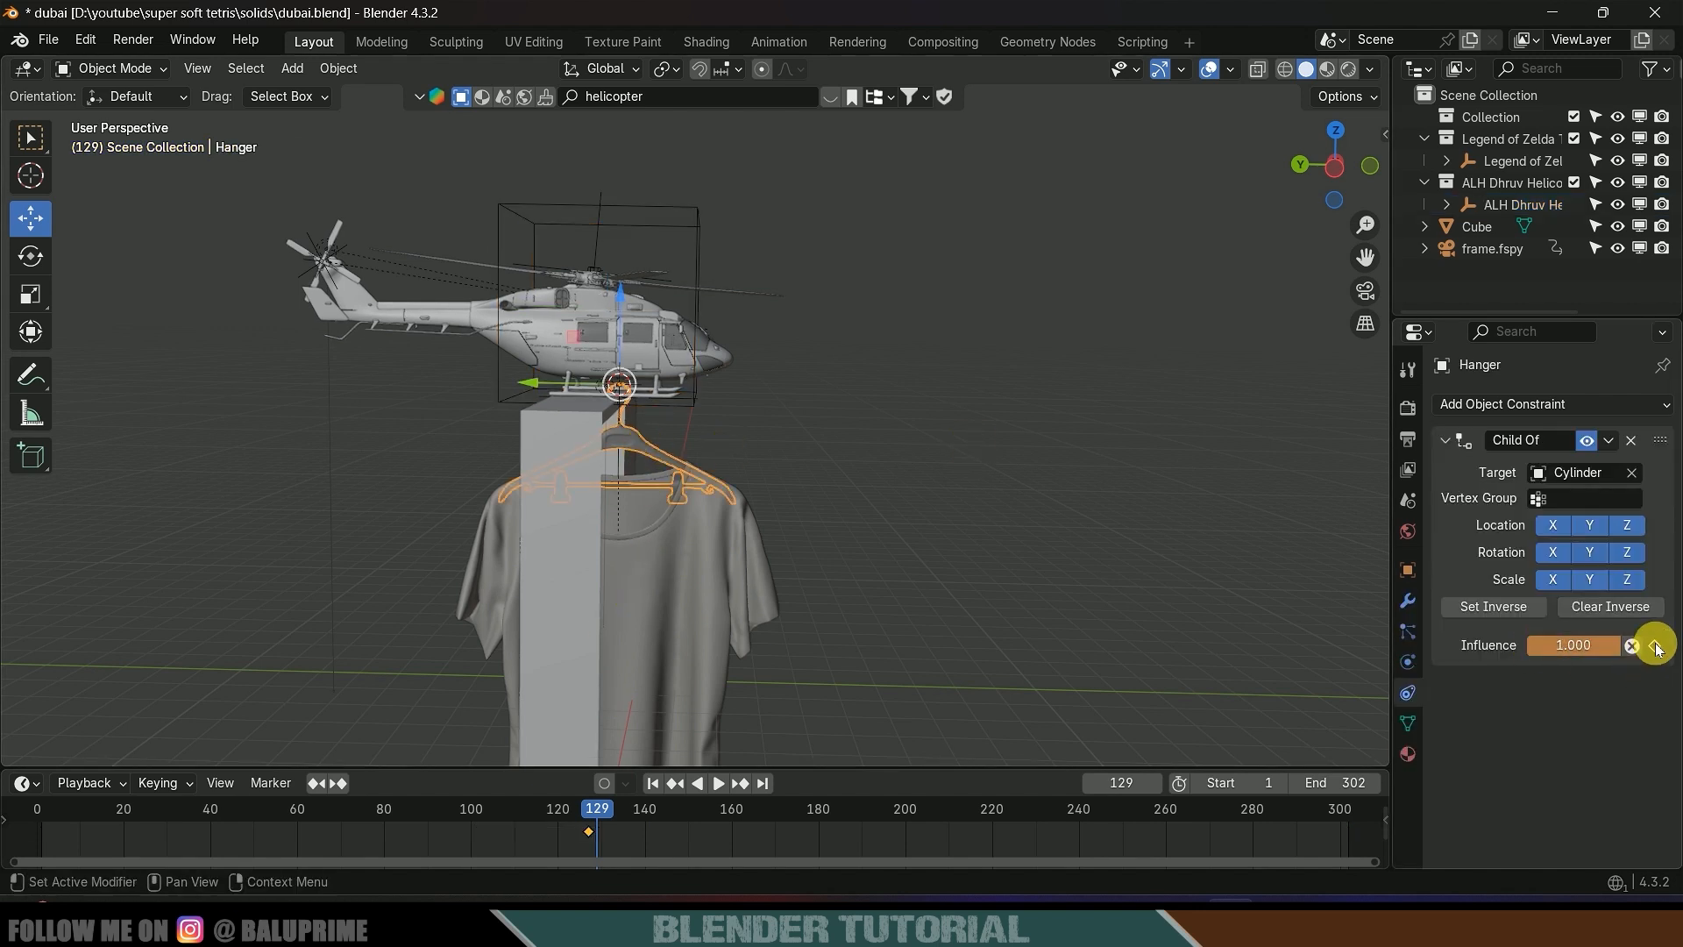
click(1656, 646)
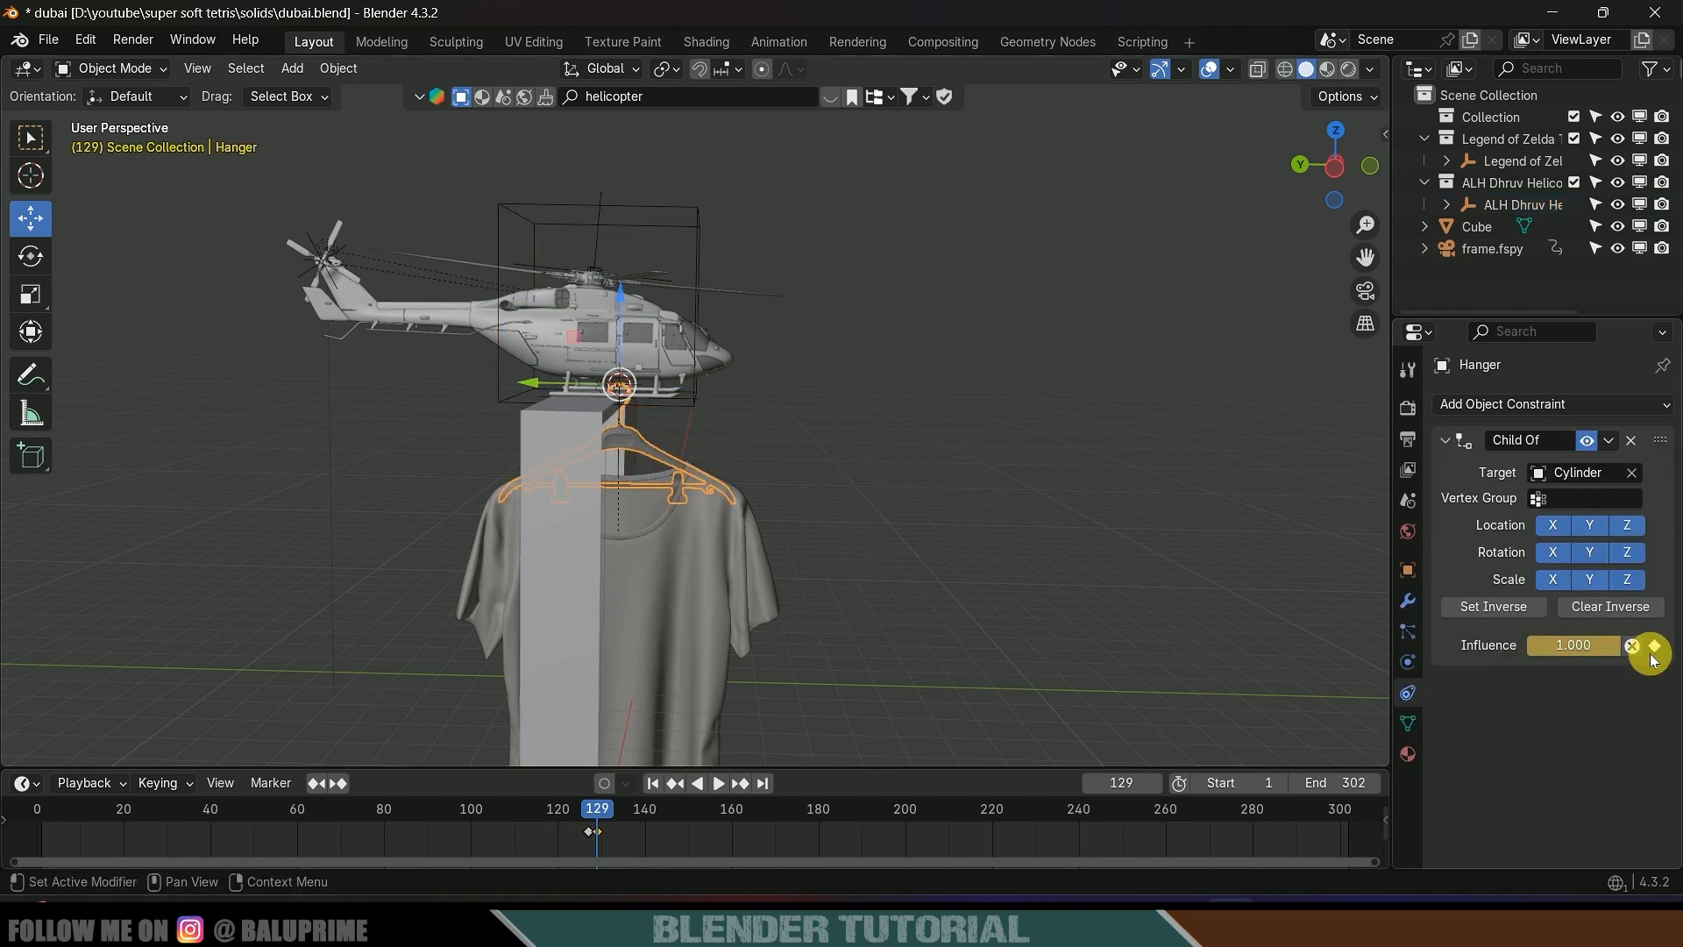
- Play the animation from the influence keyframes to check the hanger's pickup, and return to frame 129
click(670, 789)
key(space)
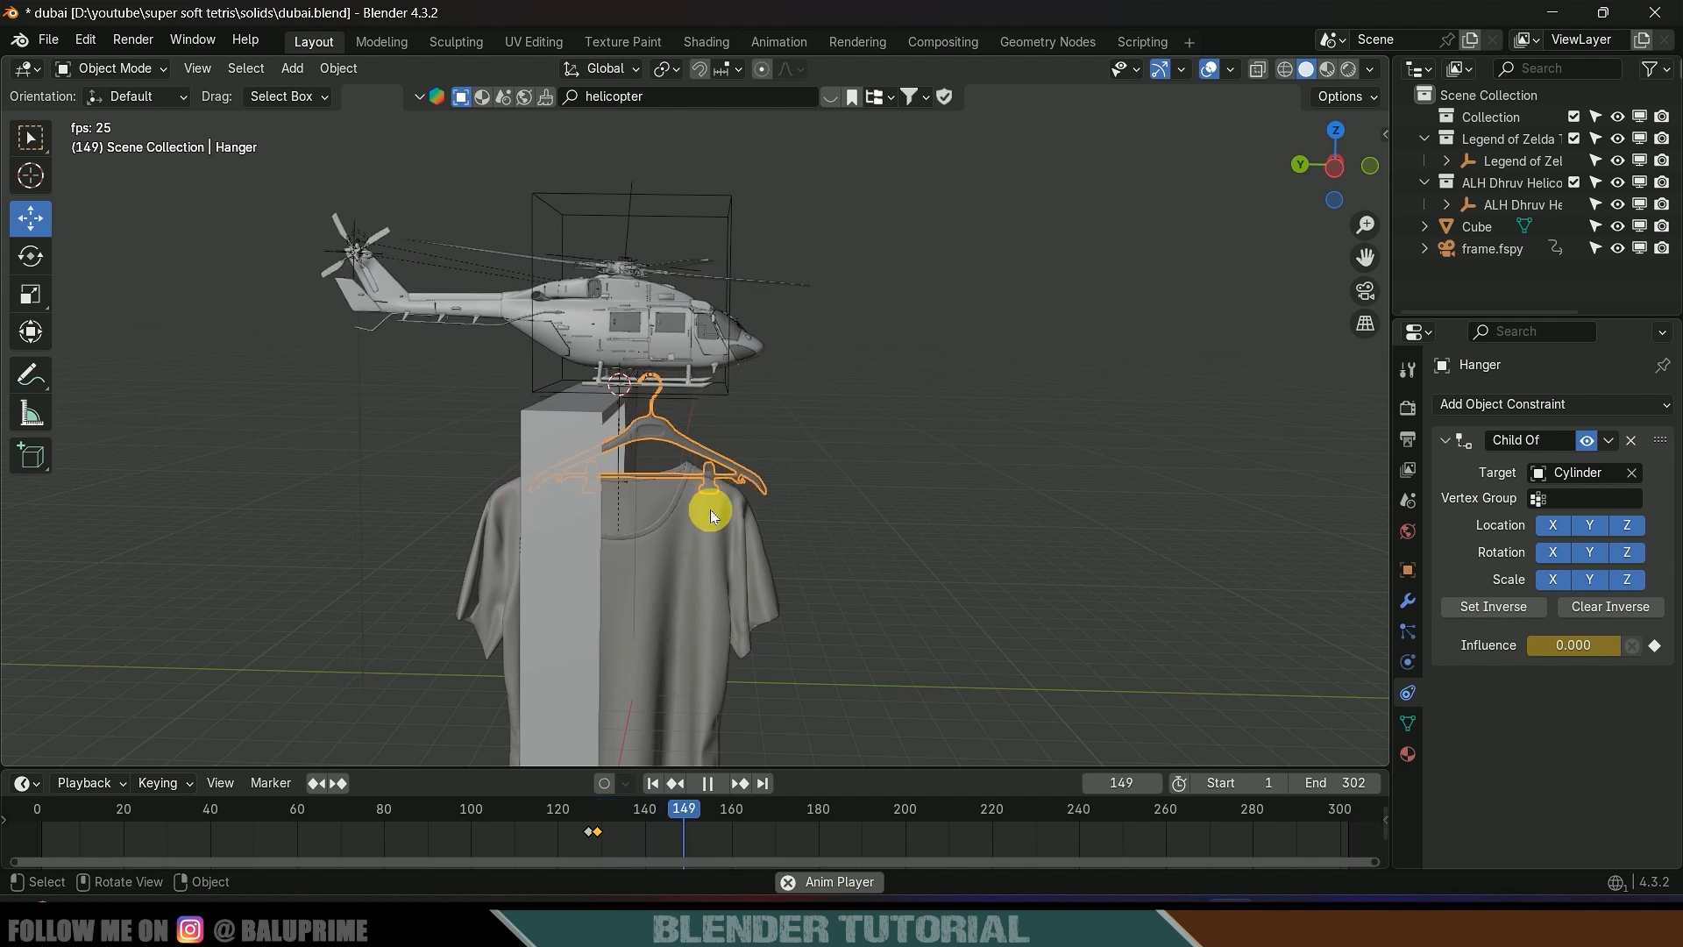
key(space)
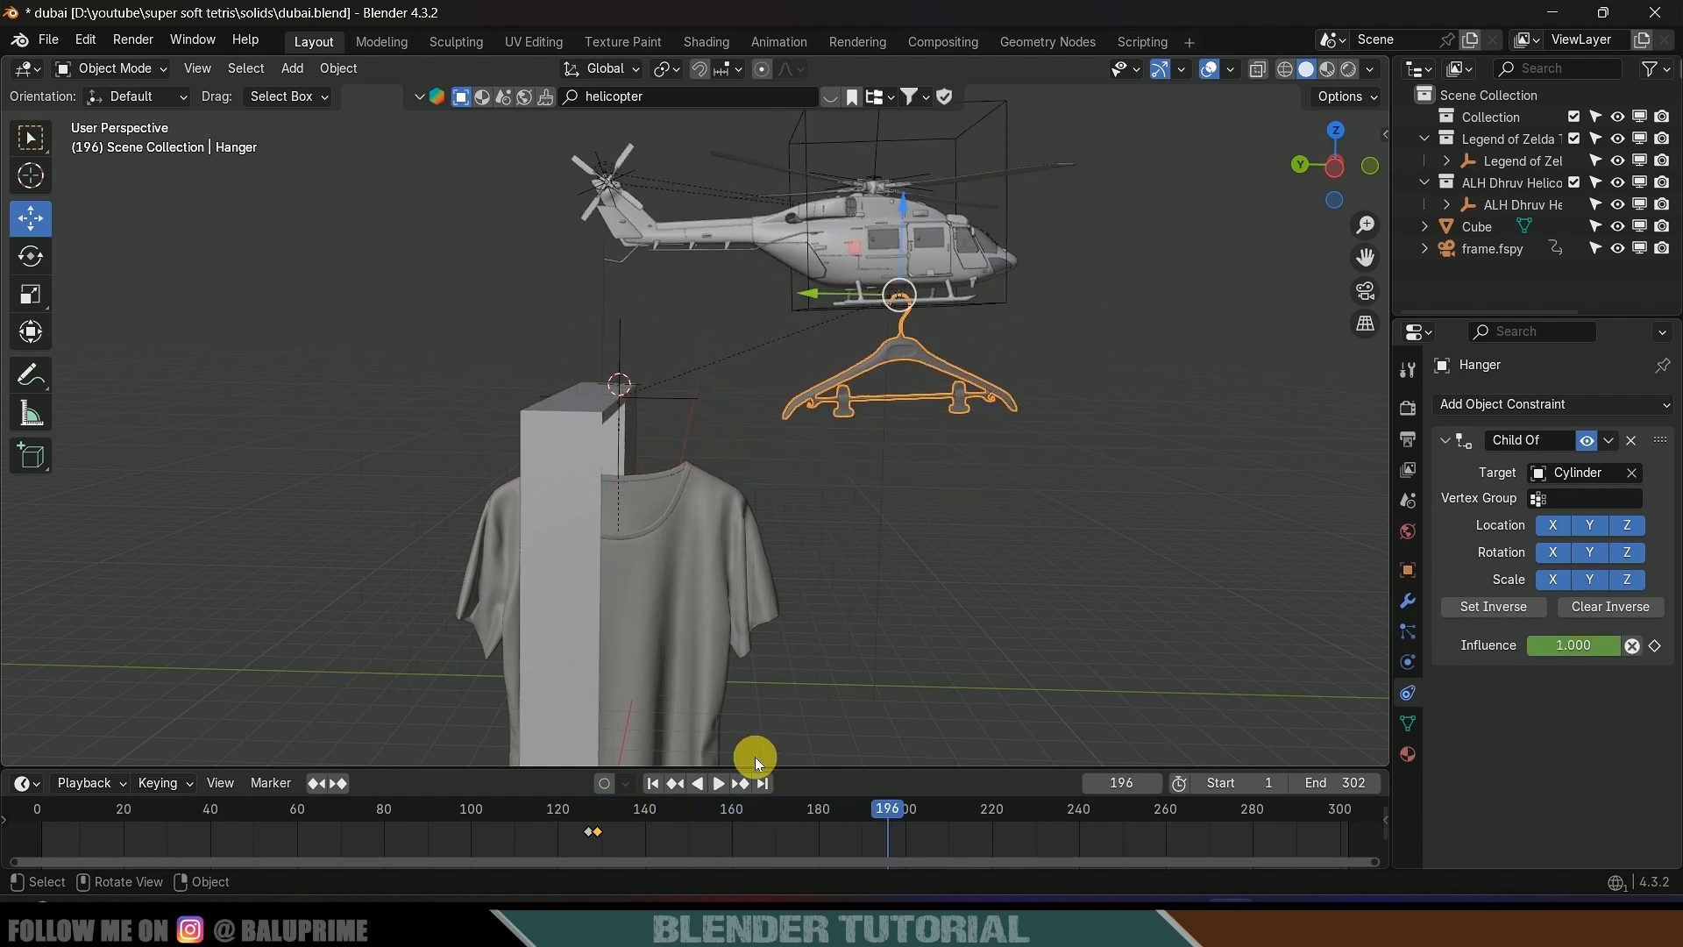
click(677, 785)
- Add a Turbulence force field, scale it up and move it down to the lower part of the T-shirt
middle_drag(815, 355, 741, 370)
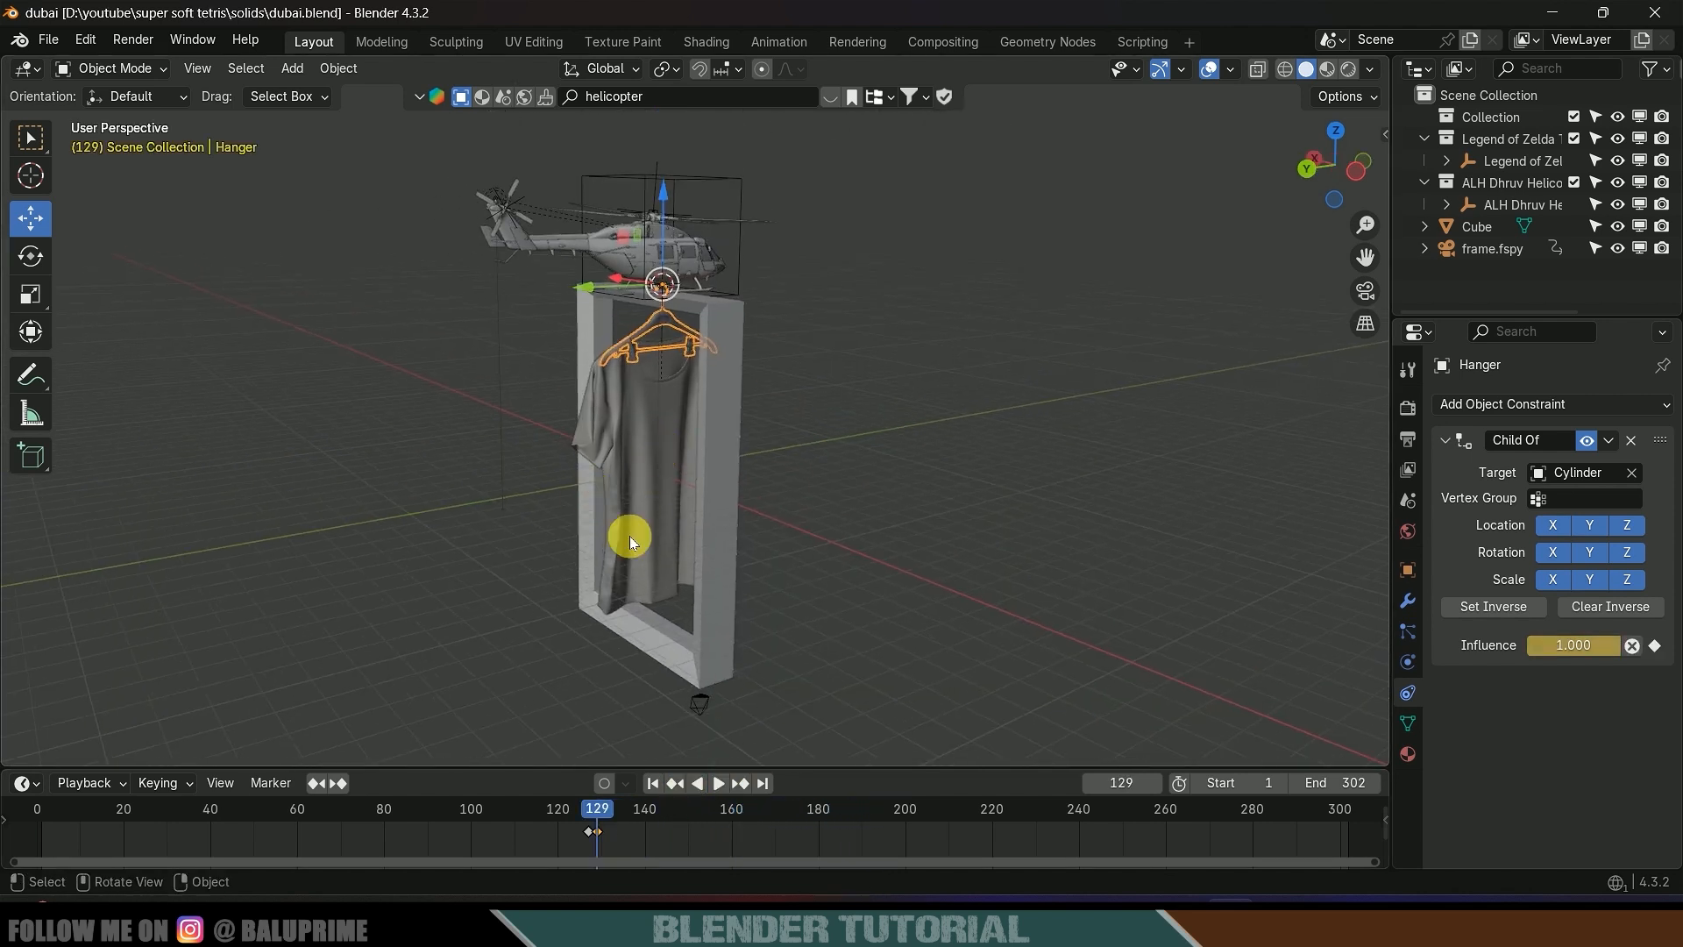
middle_drag(630, 535, 696, 524)
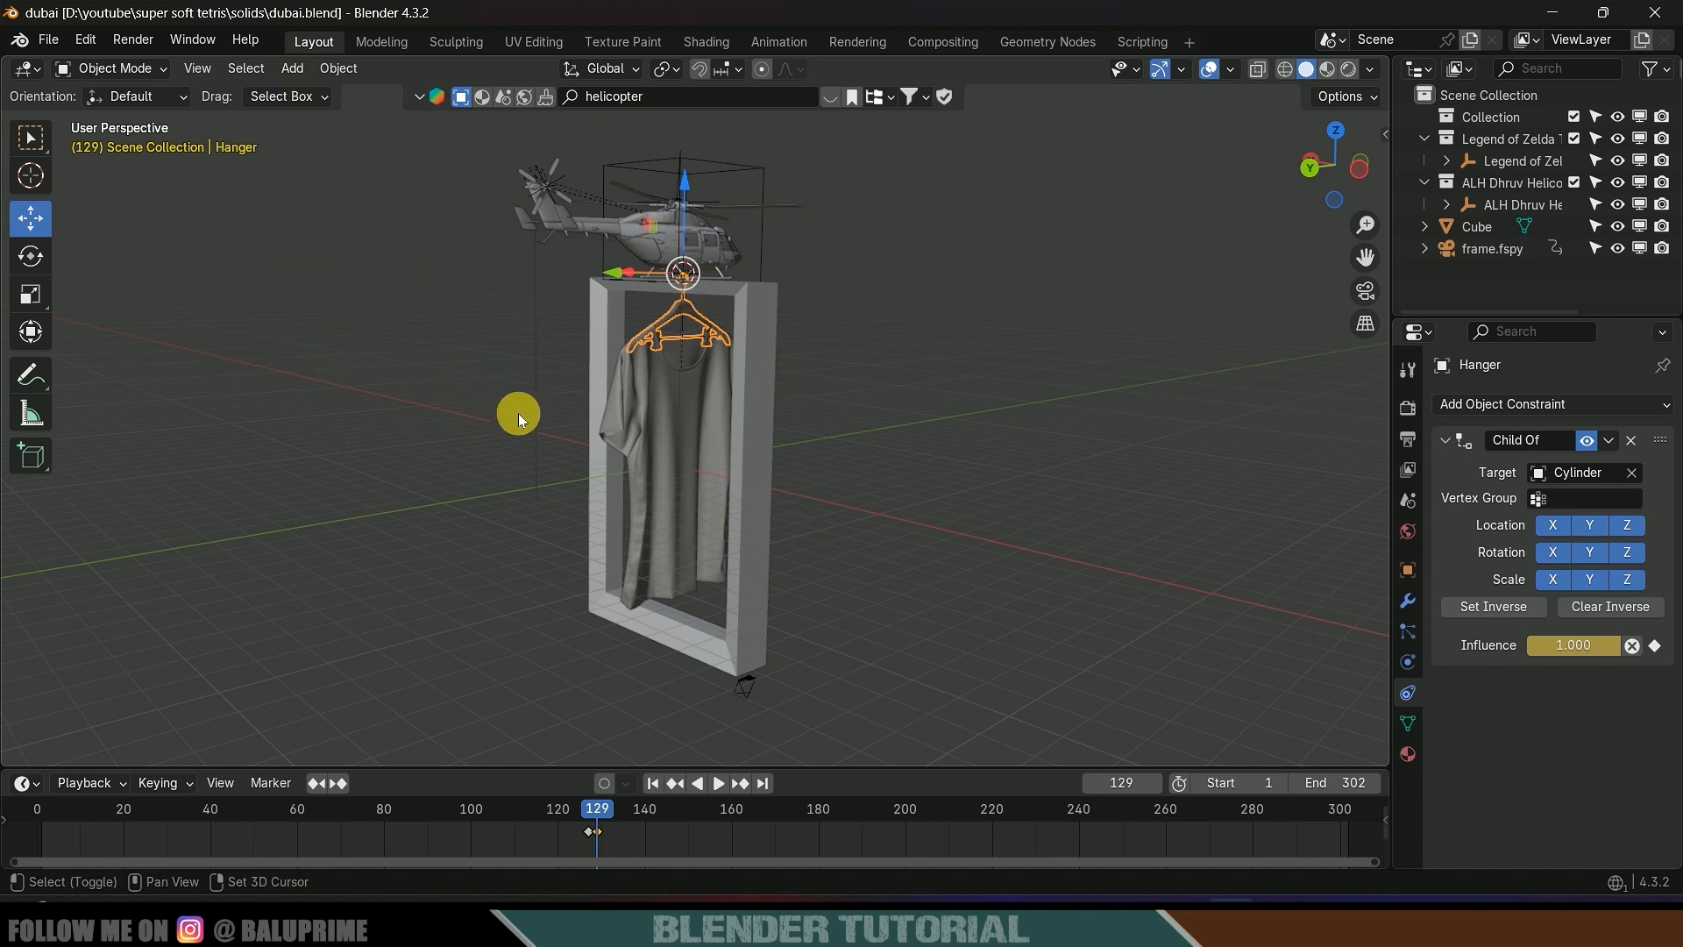
key(shift+a)
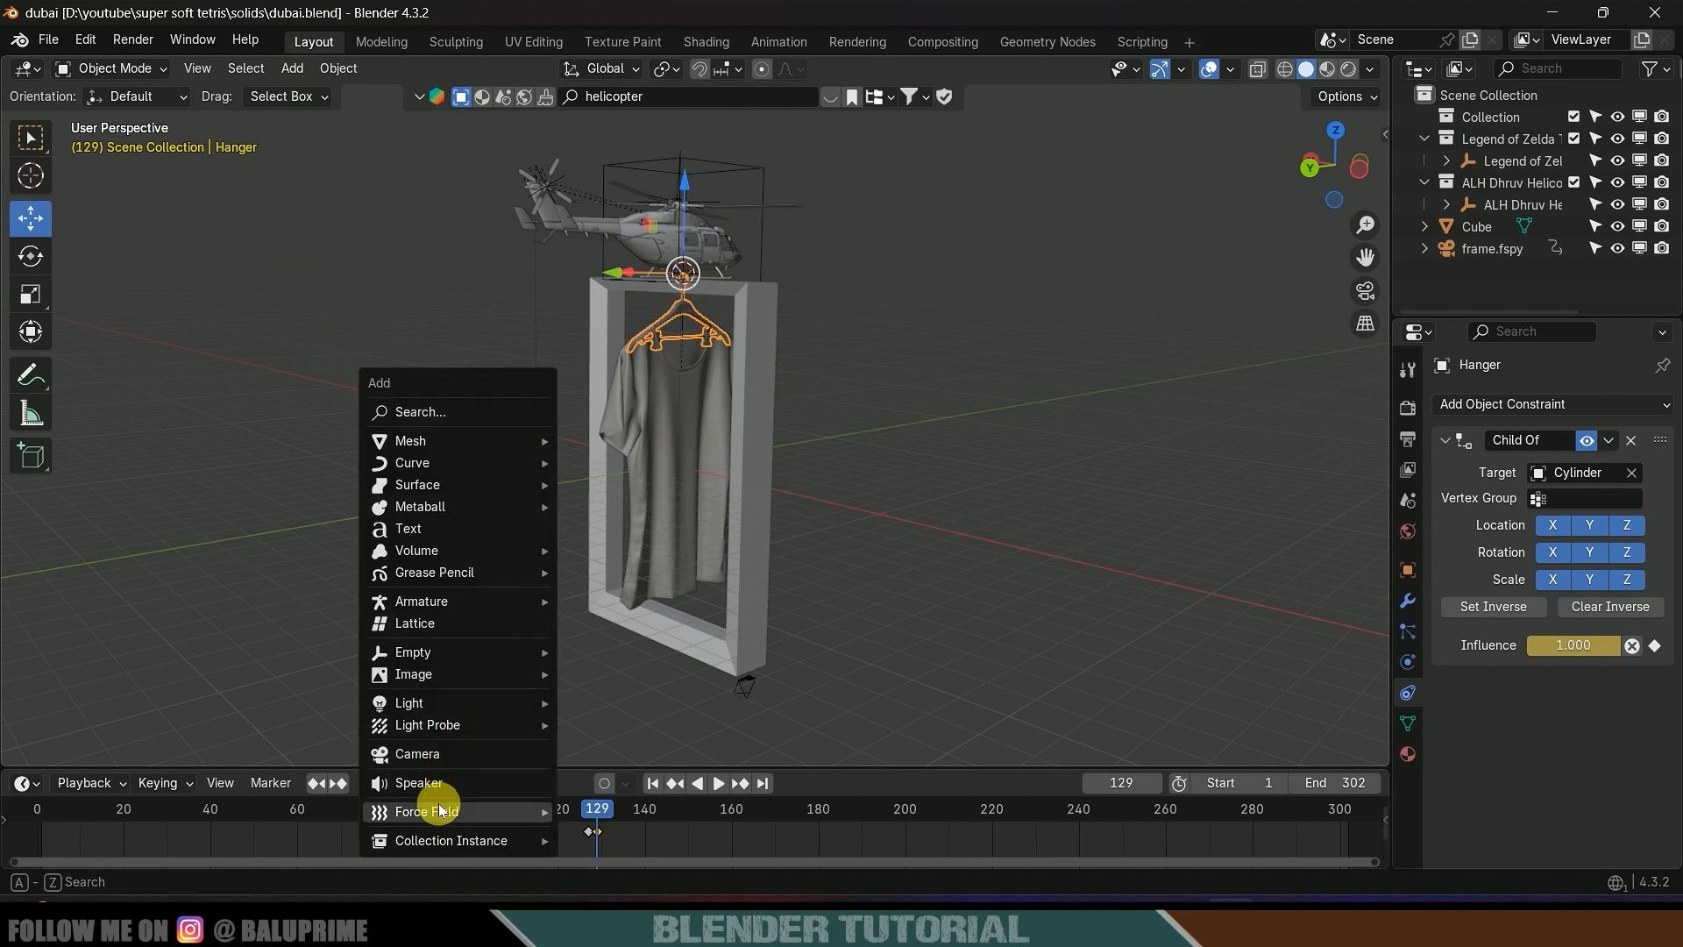
mouse_move(462, 815)
click(638, 764)
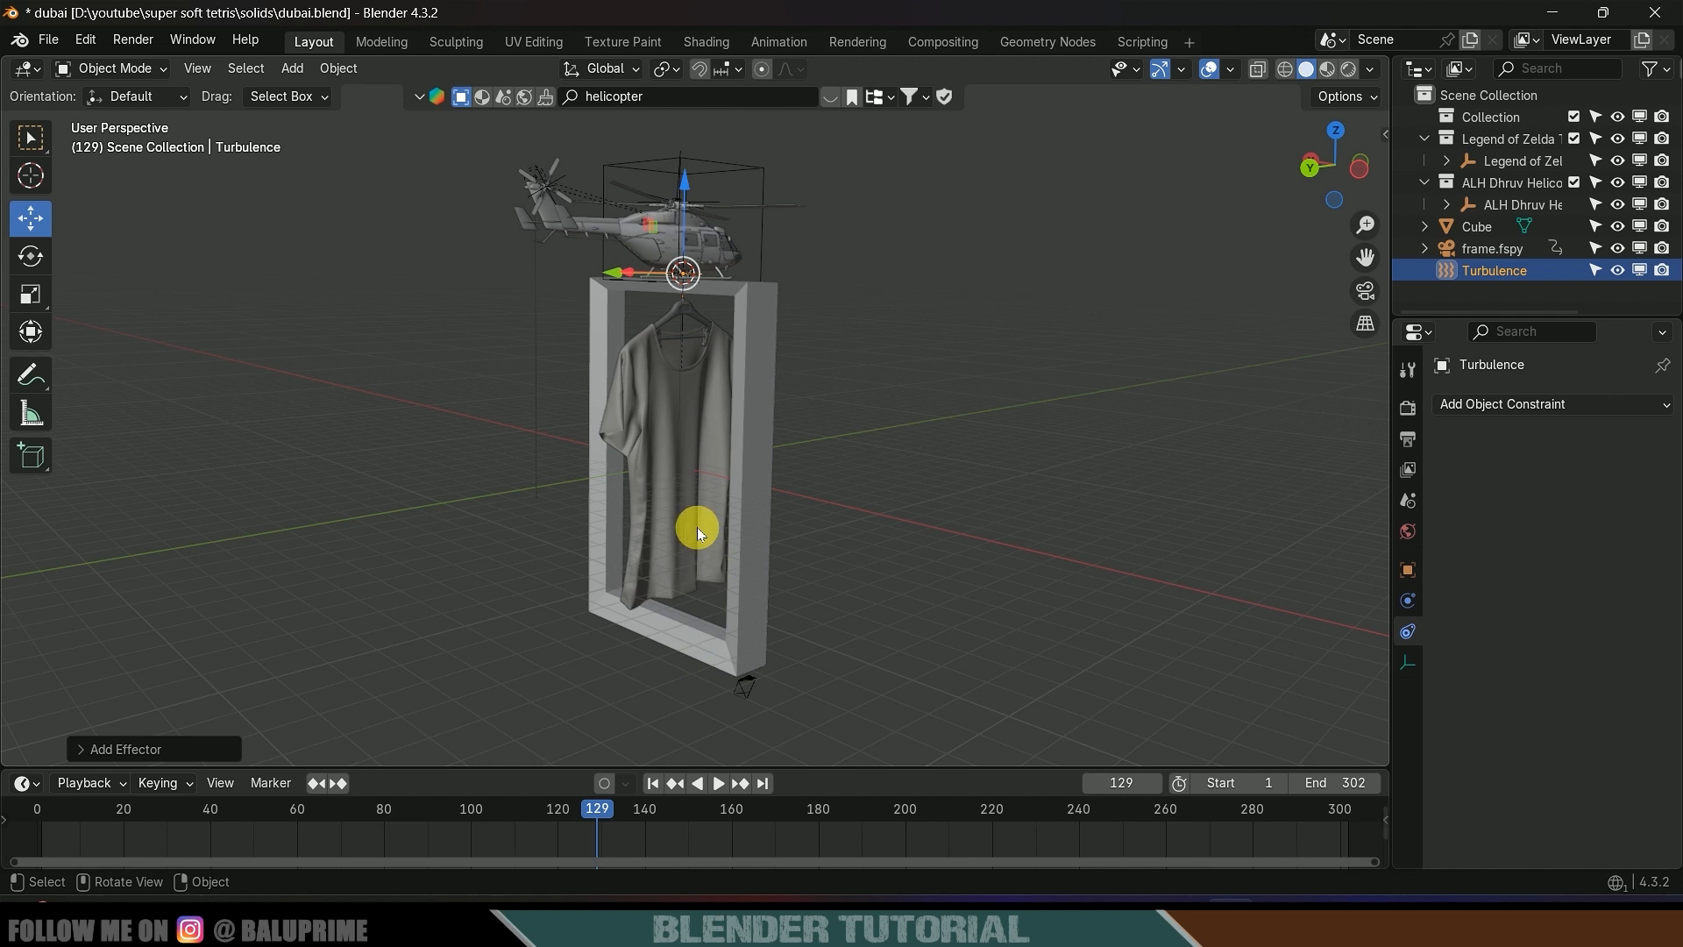
key(s)
click(1275, 734)
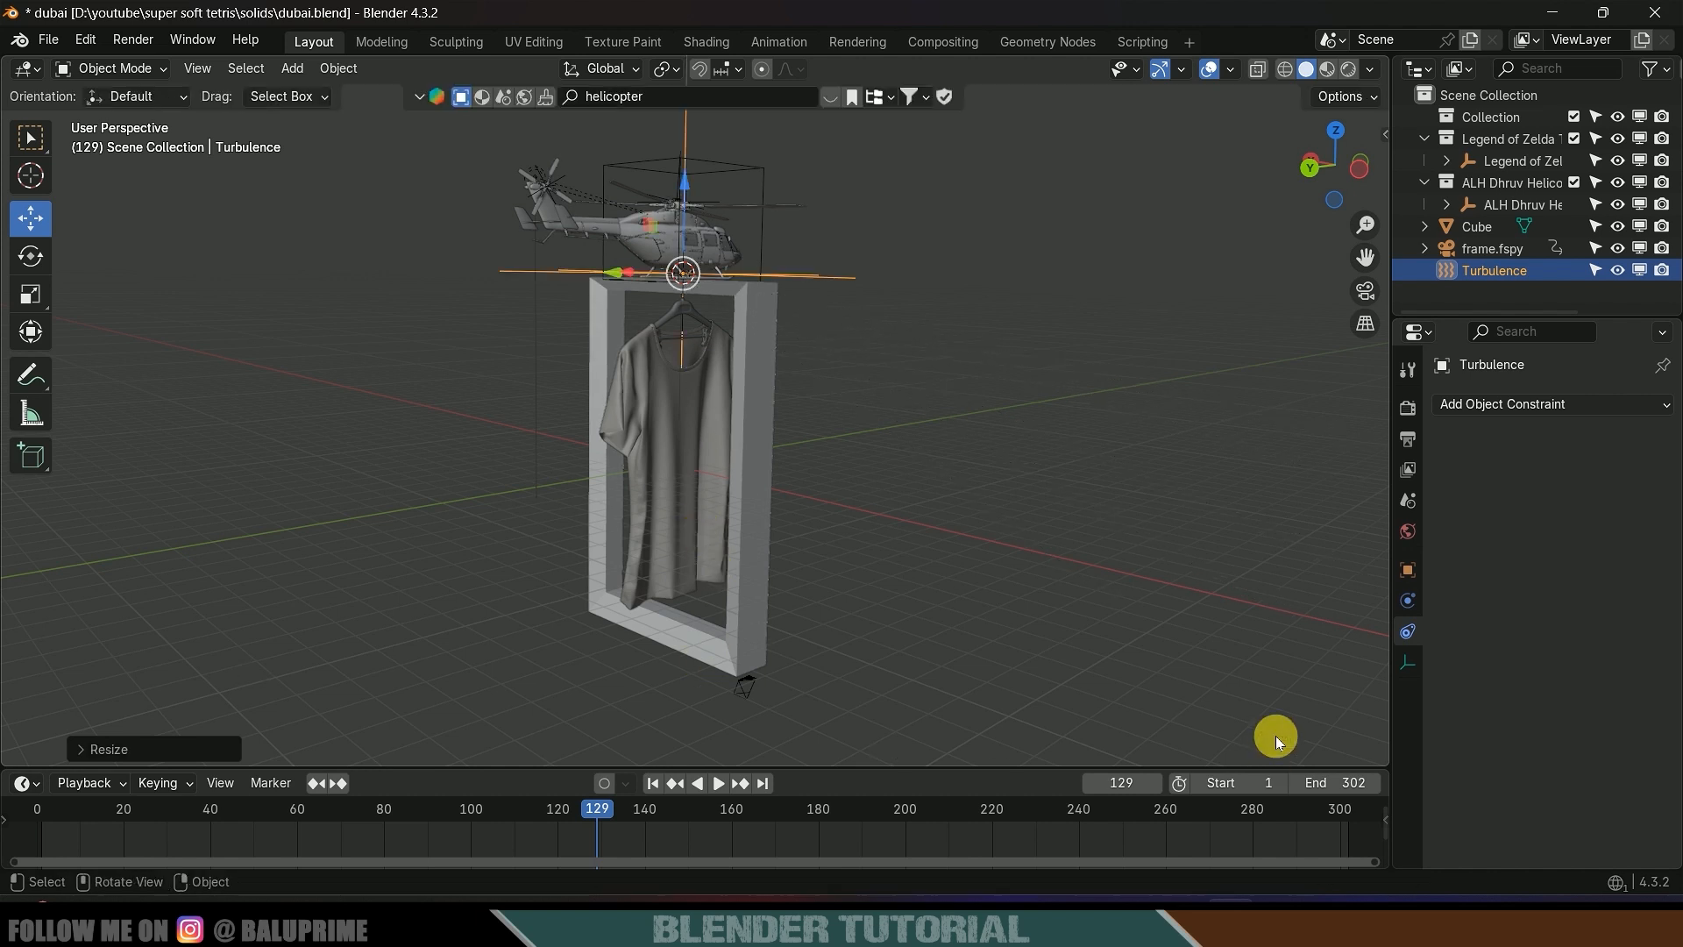
drag(682, 199, 691, 483)
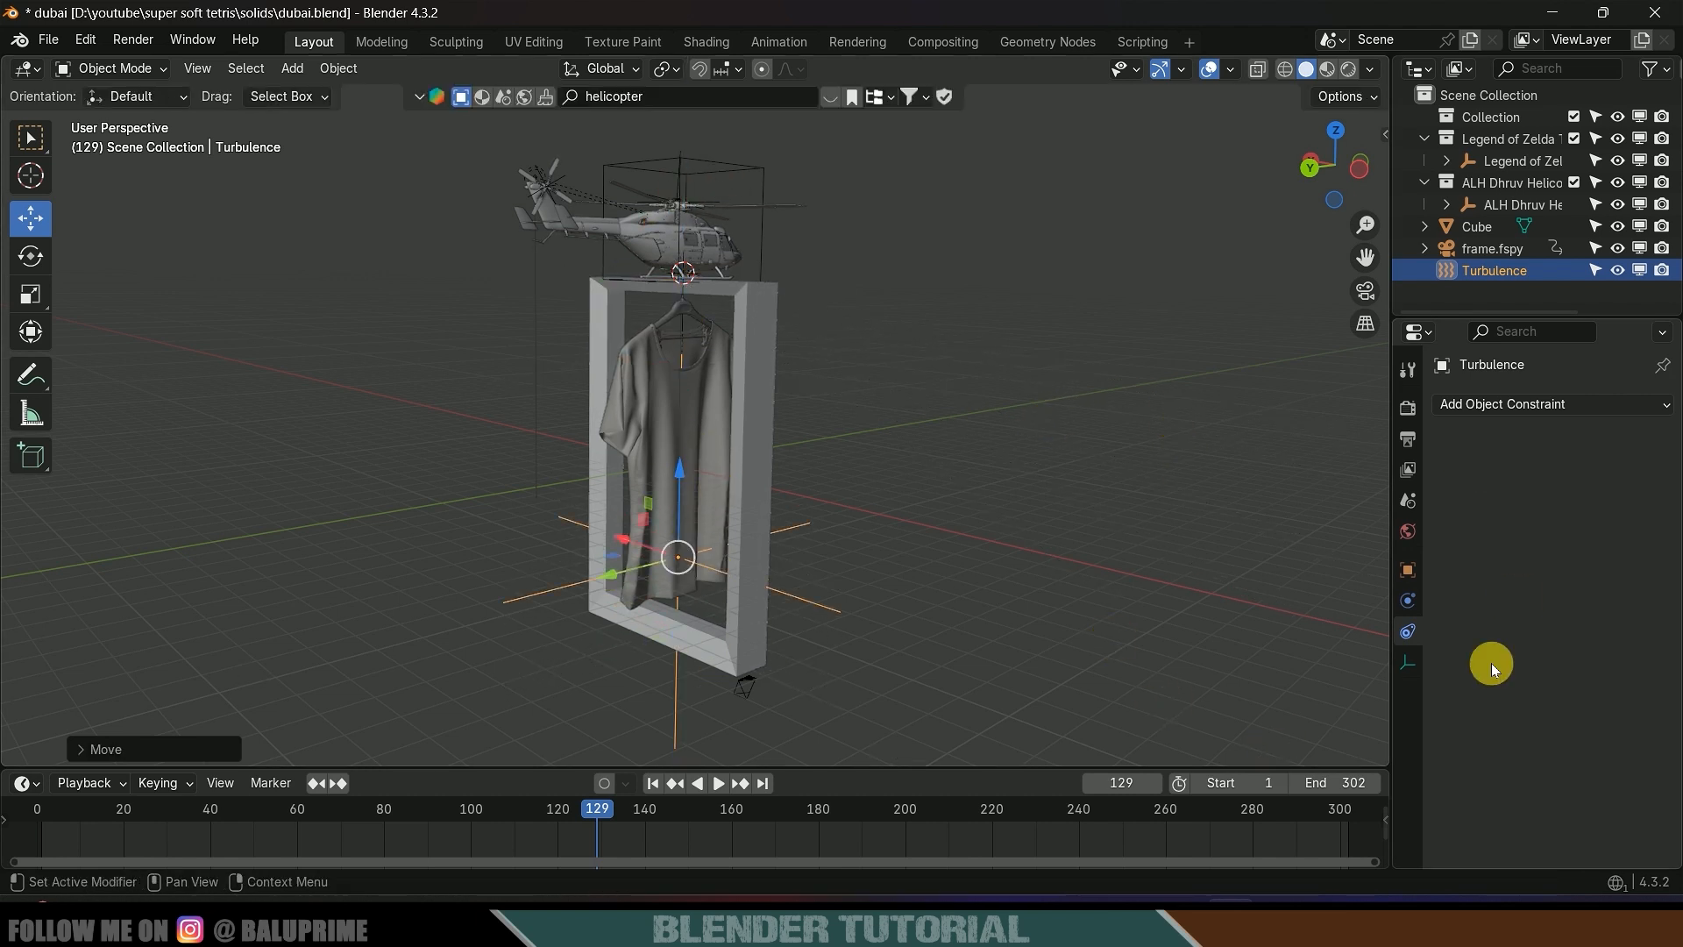
- Set the Turbulence force field's strength to 65 and save the file
click(1410, 581)
click(1408, 601)
click(1600, 600)
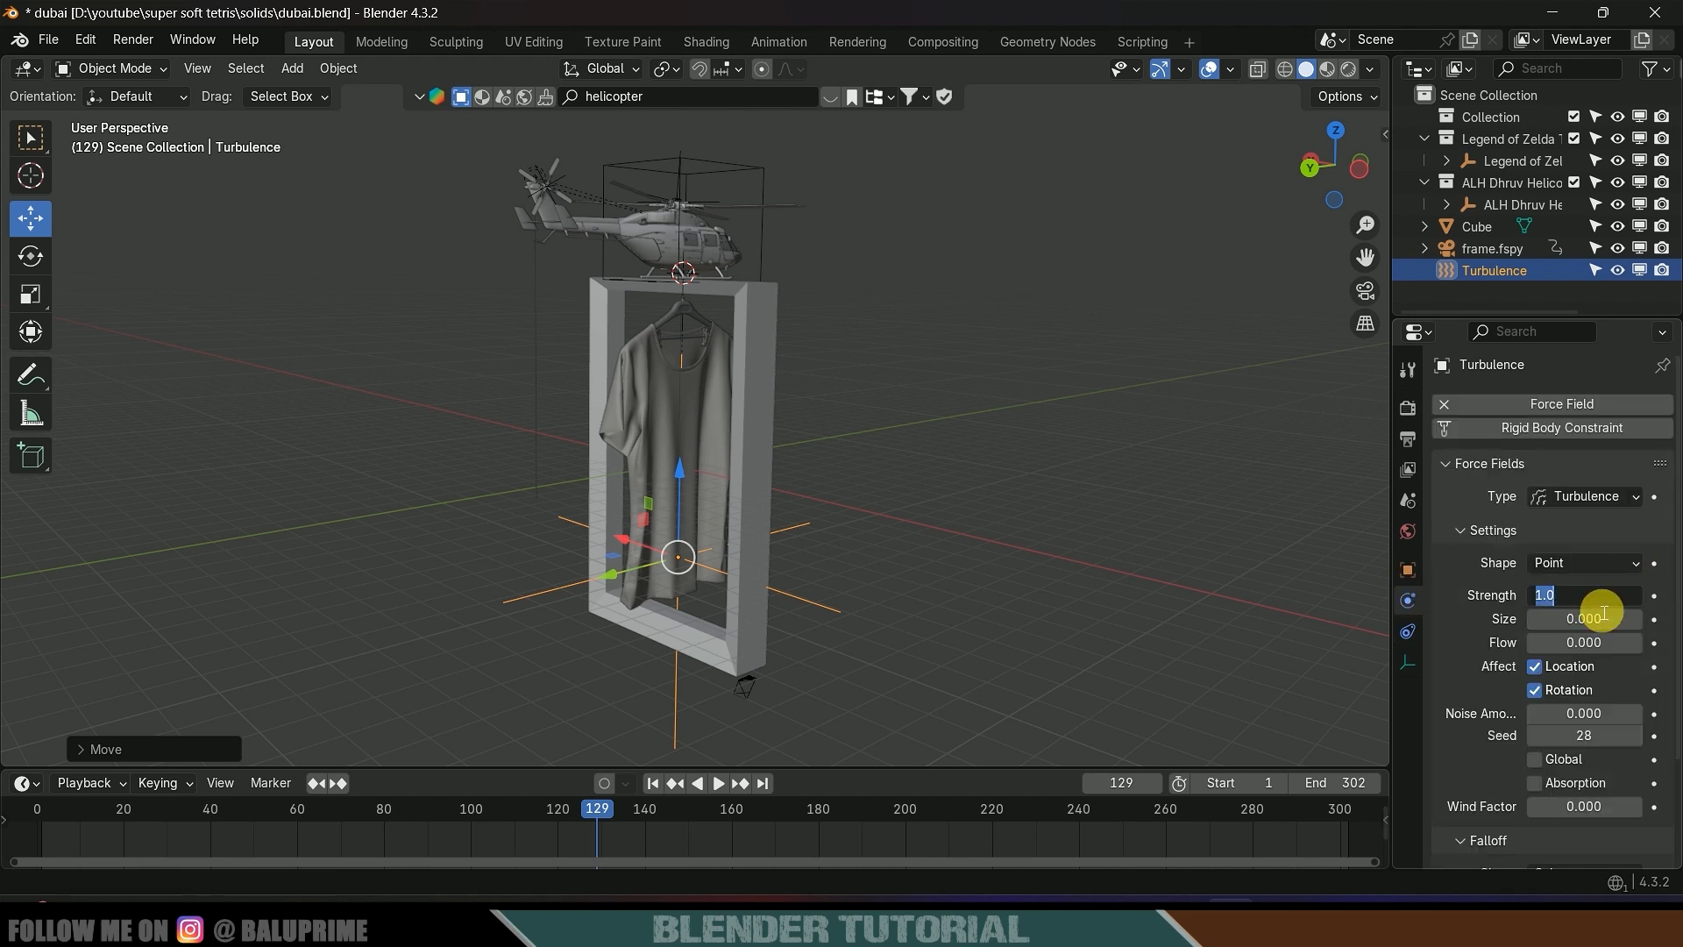
text(35)
key(Return)
click(1603, 605)
text(65)
key(Return)
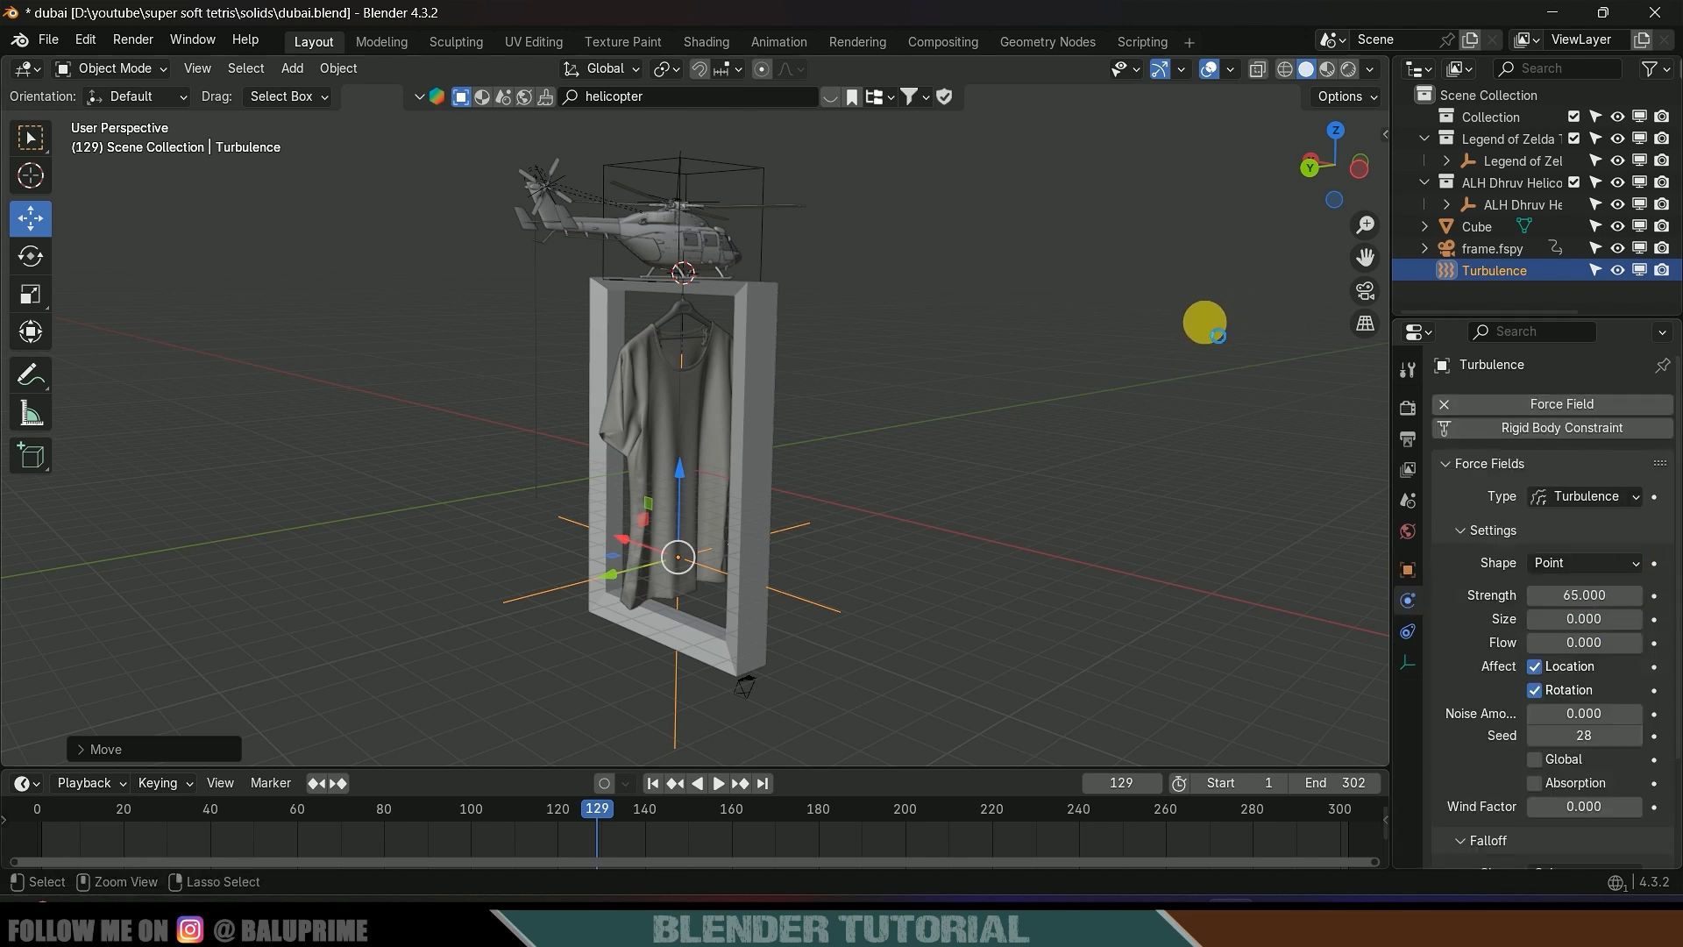
key(ctrl+s)
- Review the helicopter's approach and departure with the hanger in playback, and go back to the keyframe at frame 129
middle_drag(892, 443, 886, 453)
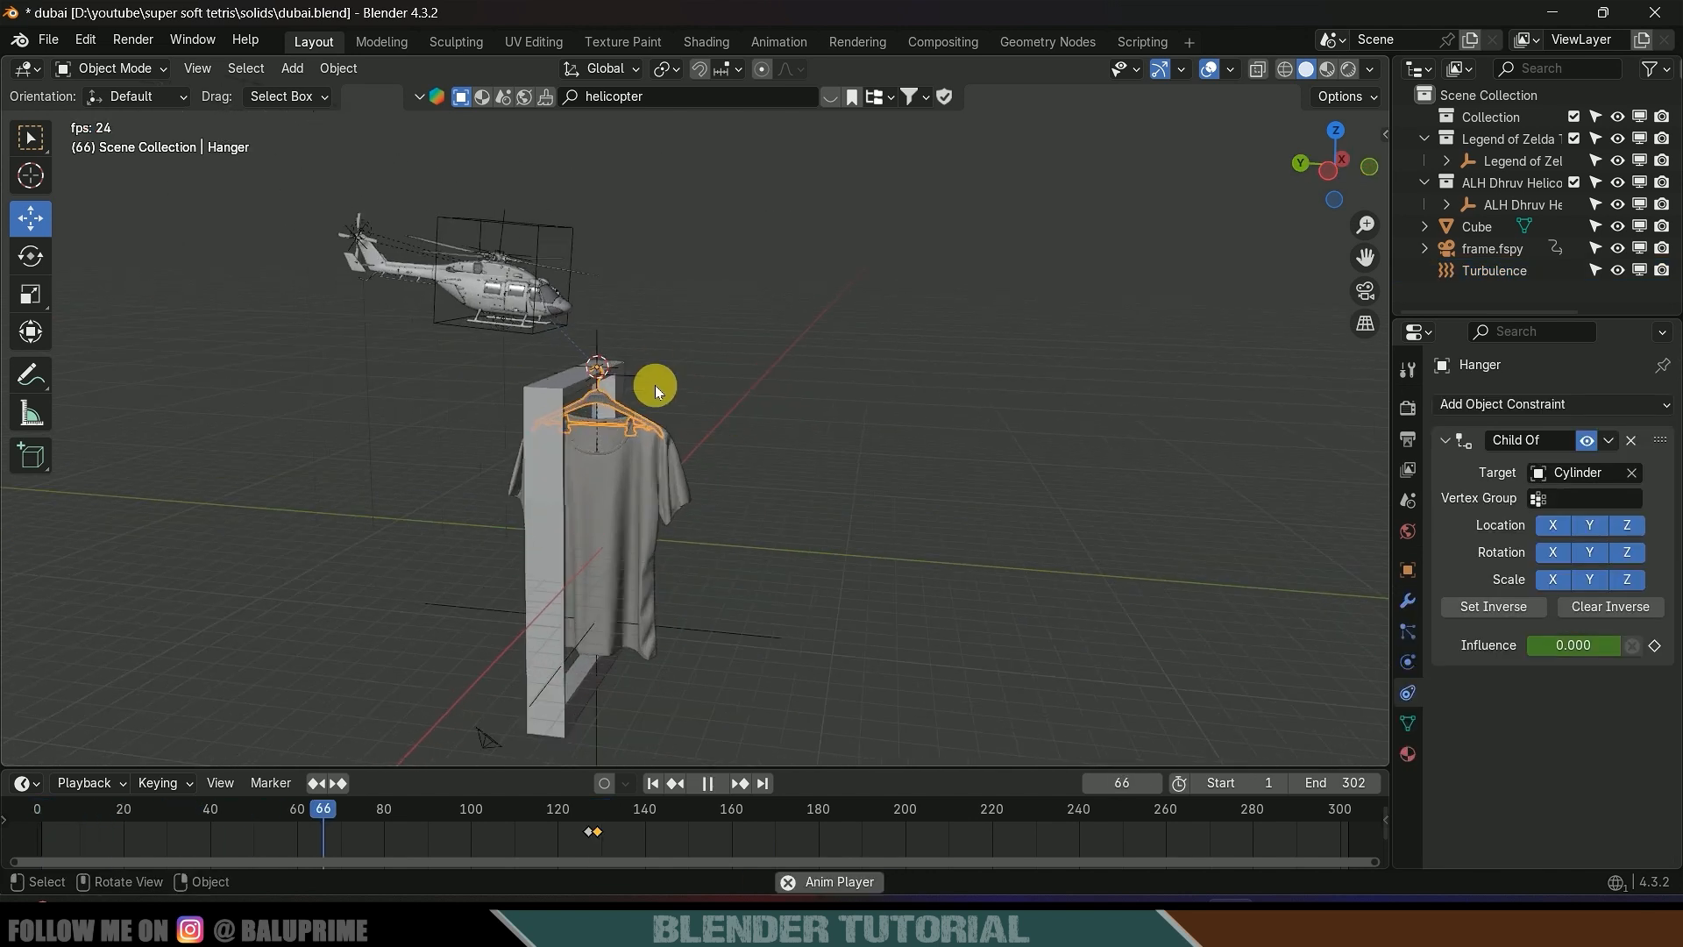
key(space)
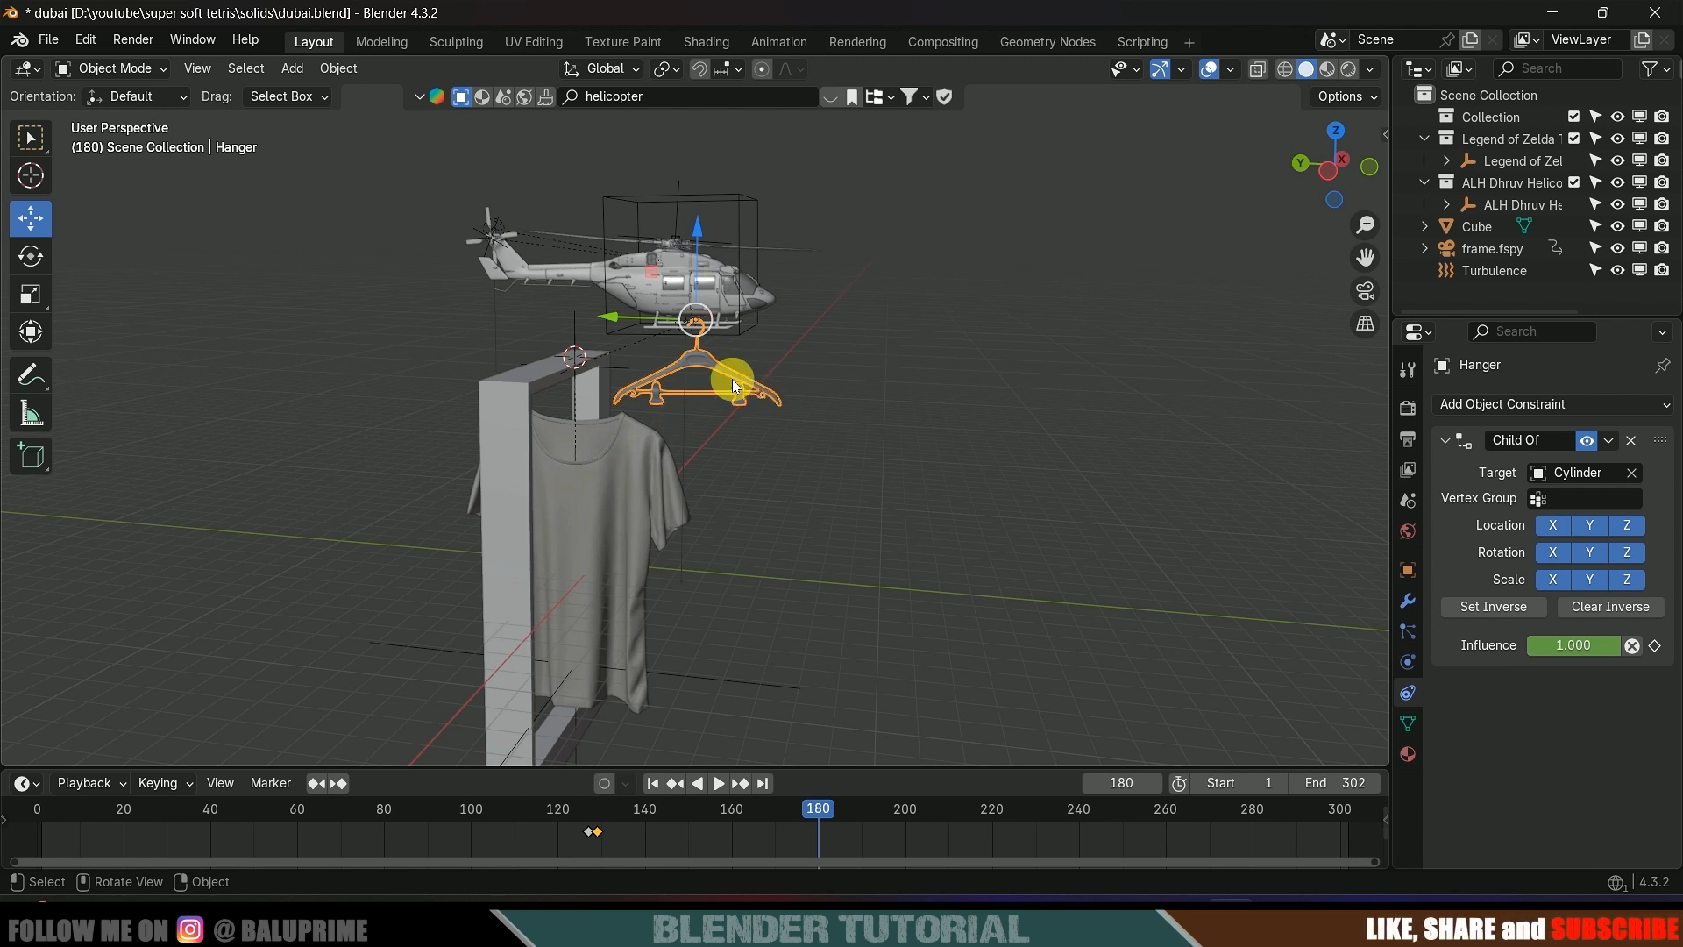
click(675, 783)
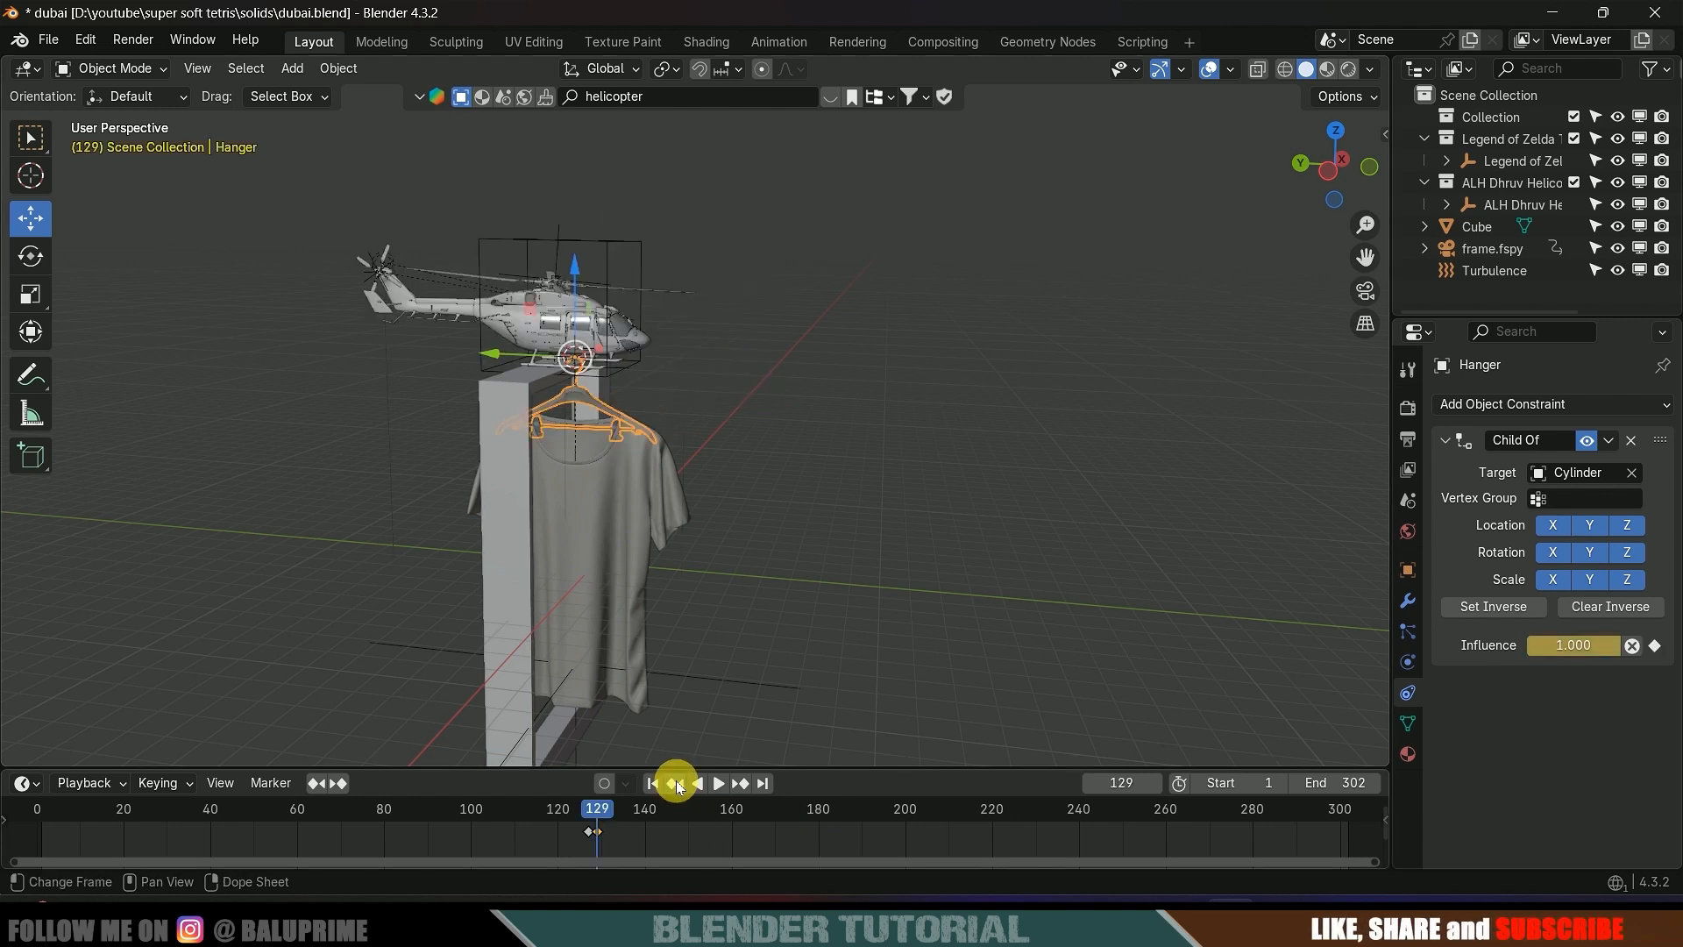
- Parent the T-shirt to the hanger using Object (Keep Transform)
click(610, 528)
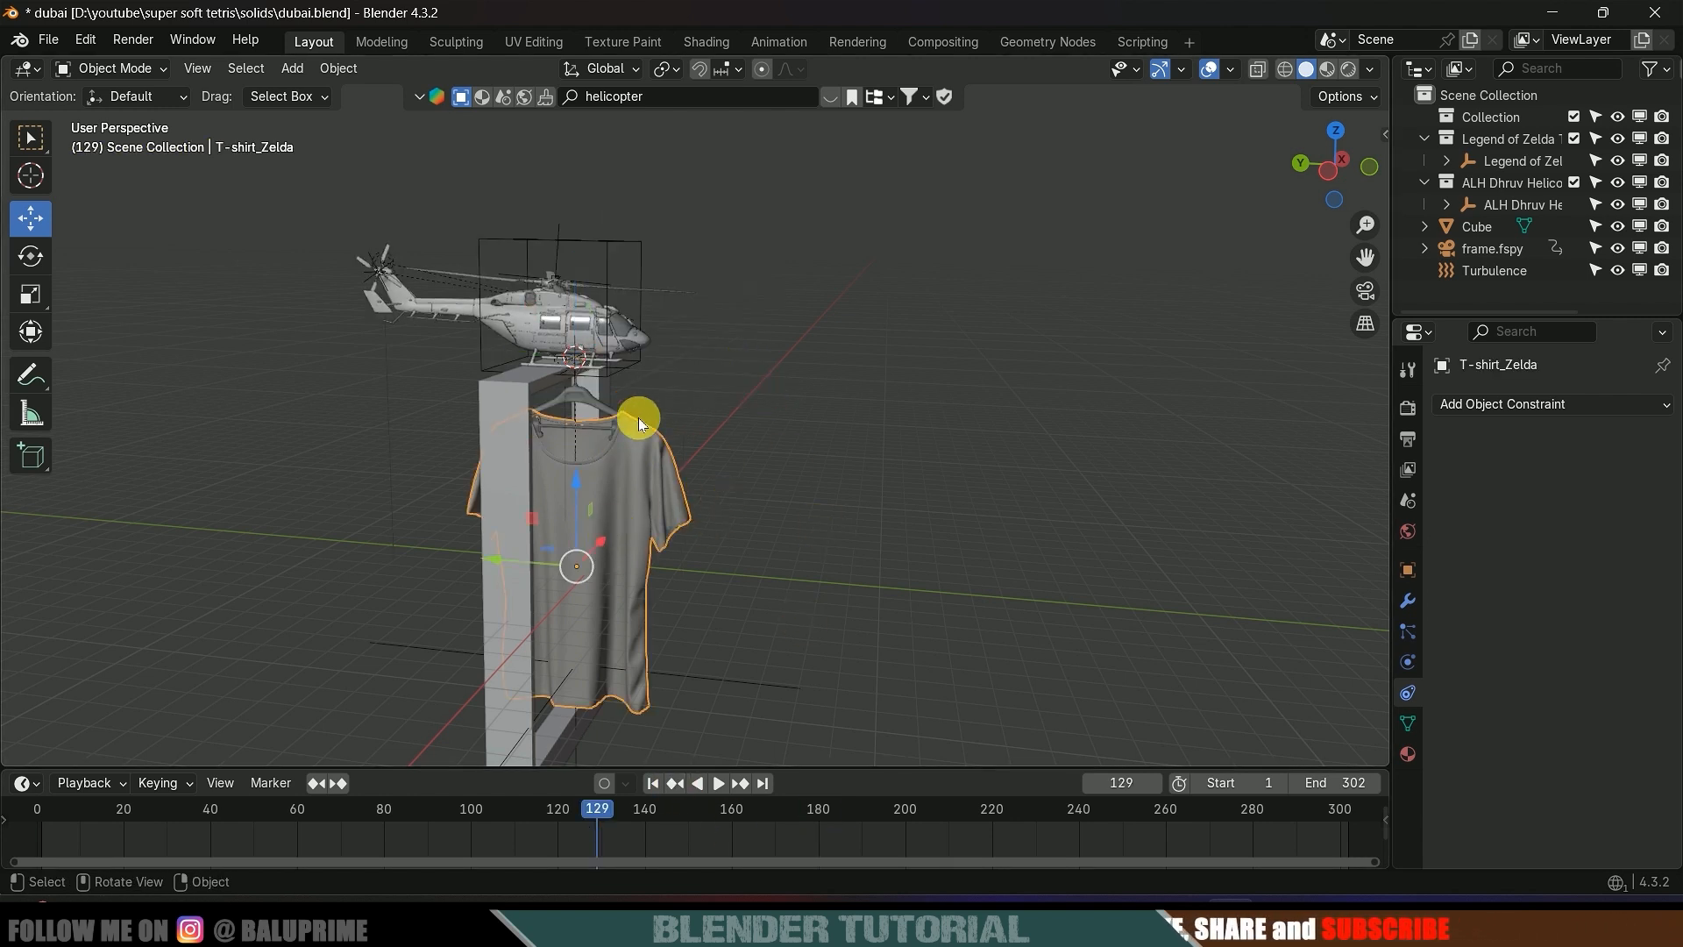
shift+click(587, 398)
key(ctrl+p)
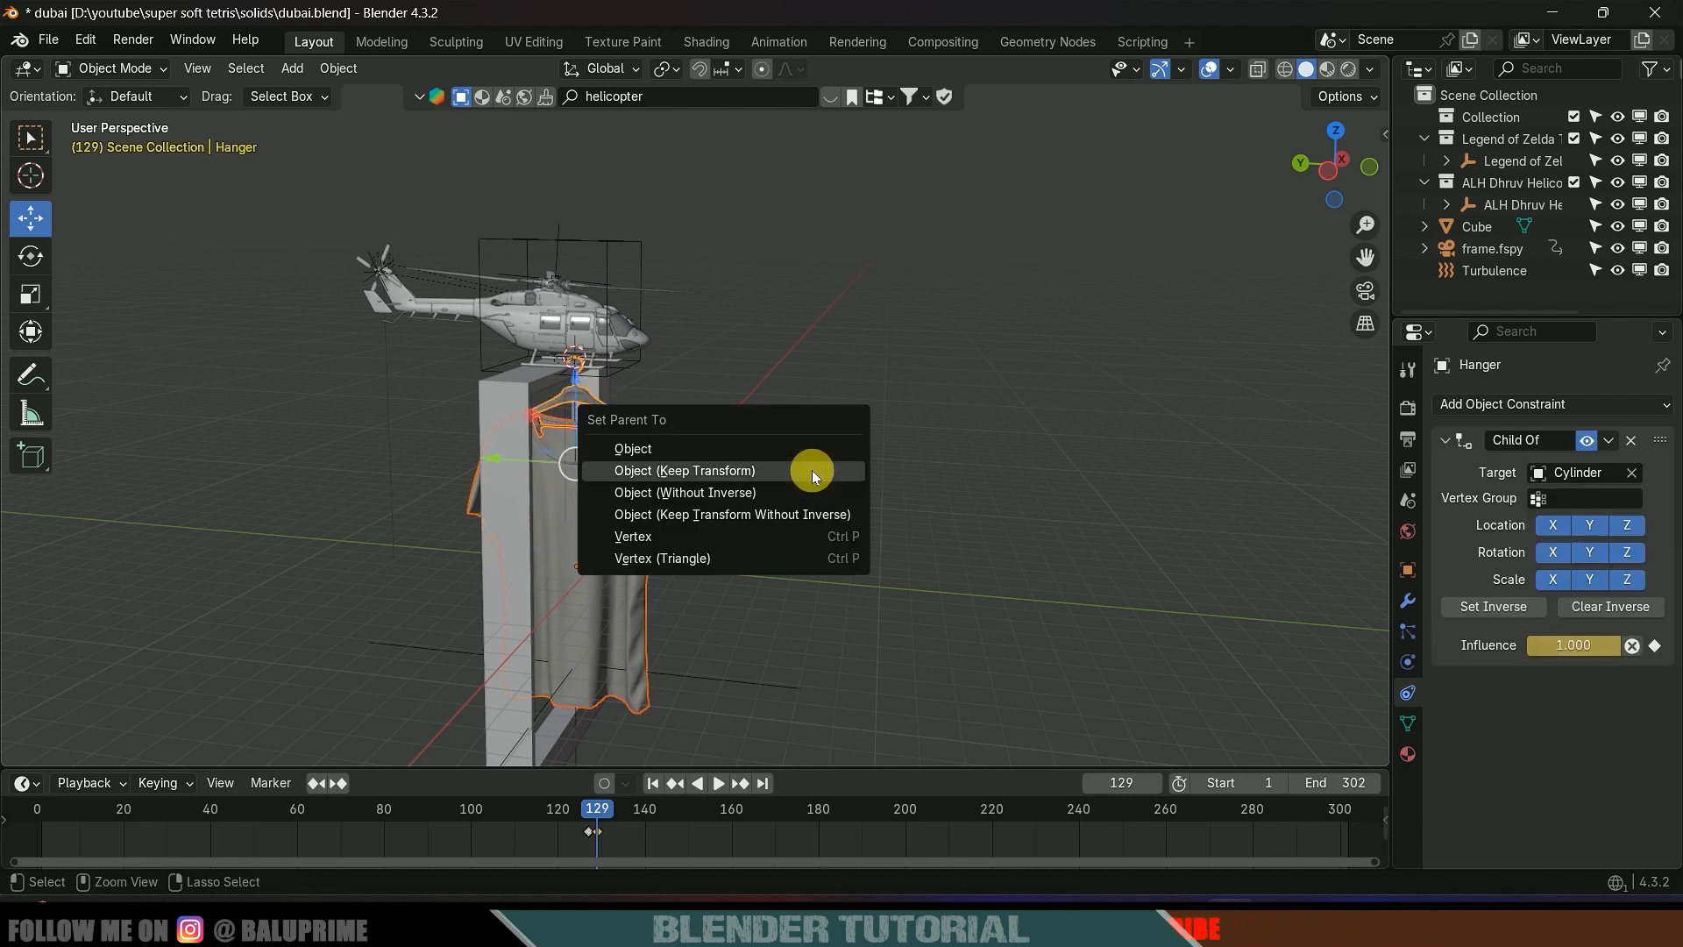
click(682, 472)
- Play the animation to check the T-shirt's motion with the hanger, and save the file at frame 1
key(space)
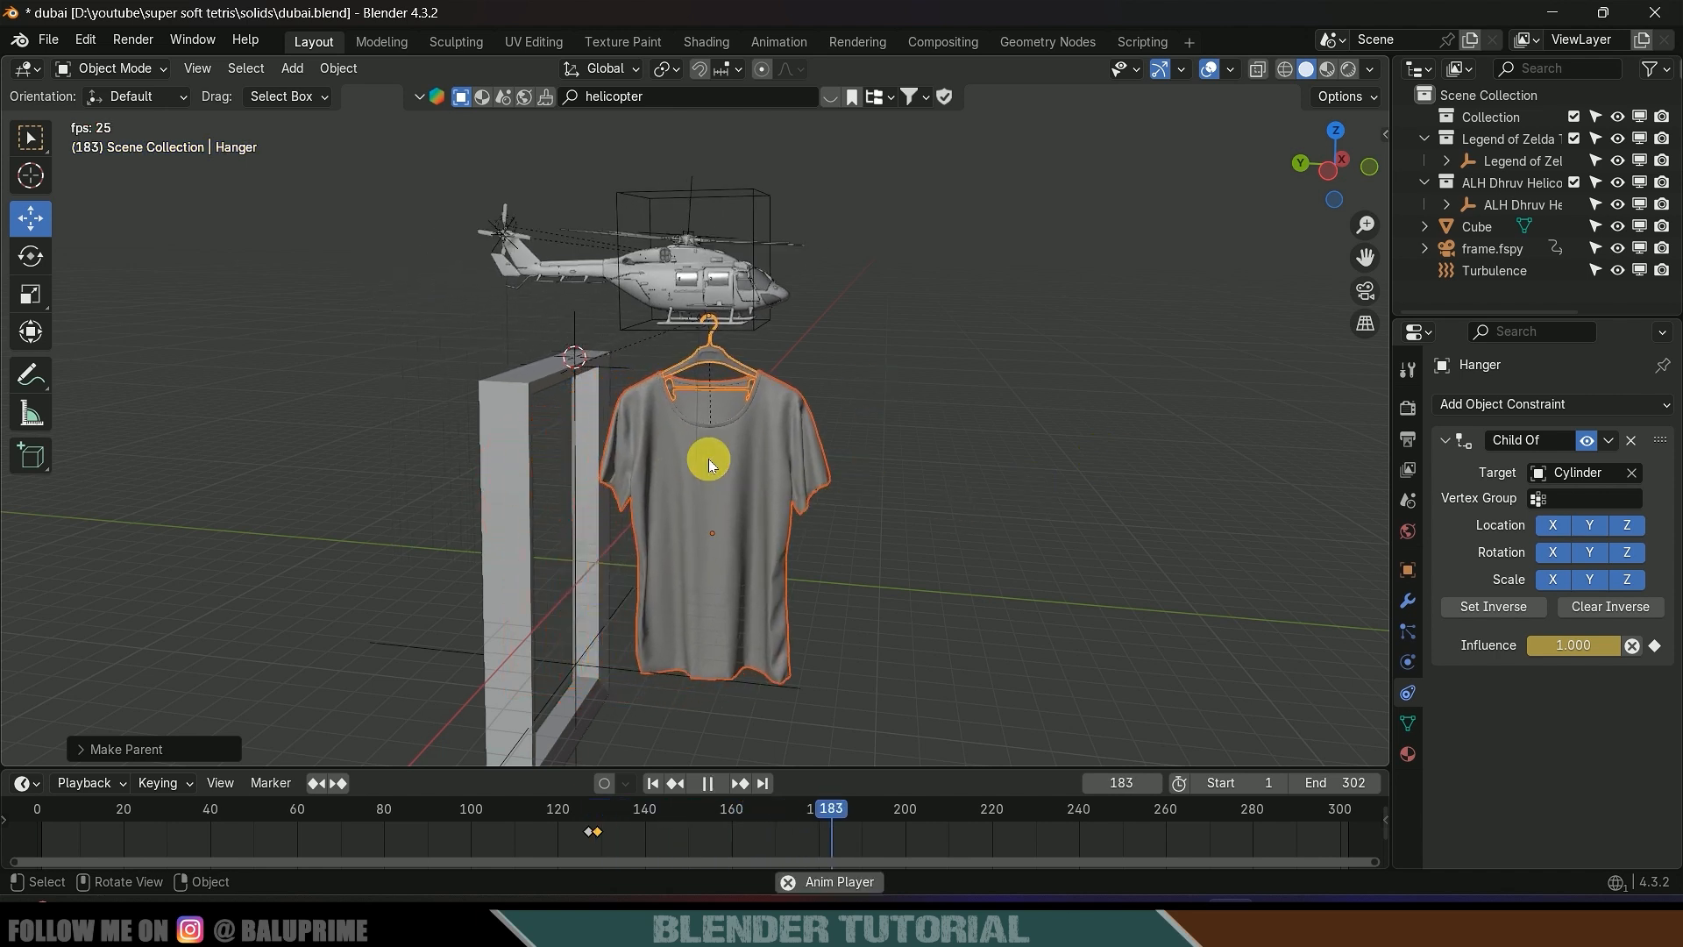
click(707, 783)
click(657, 782)
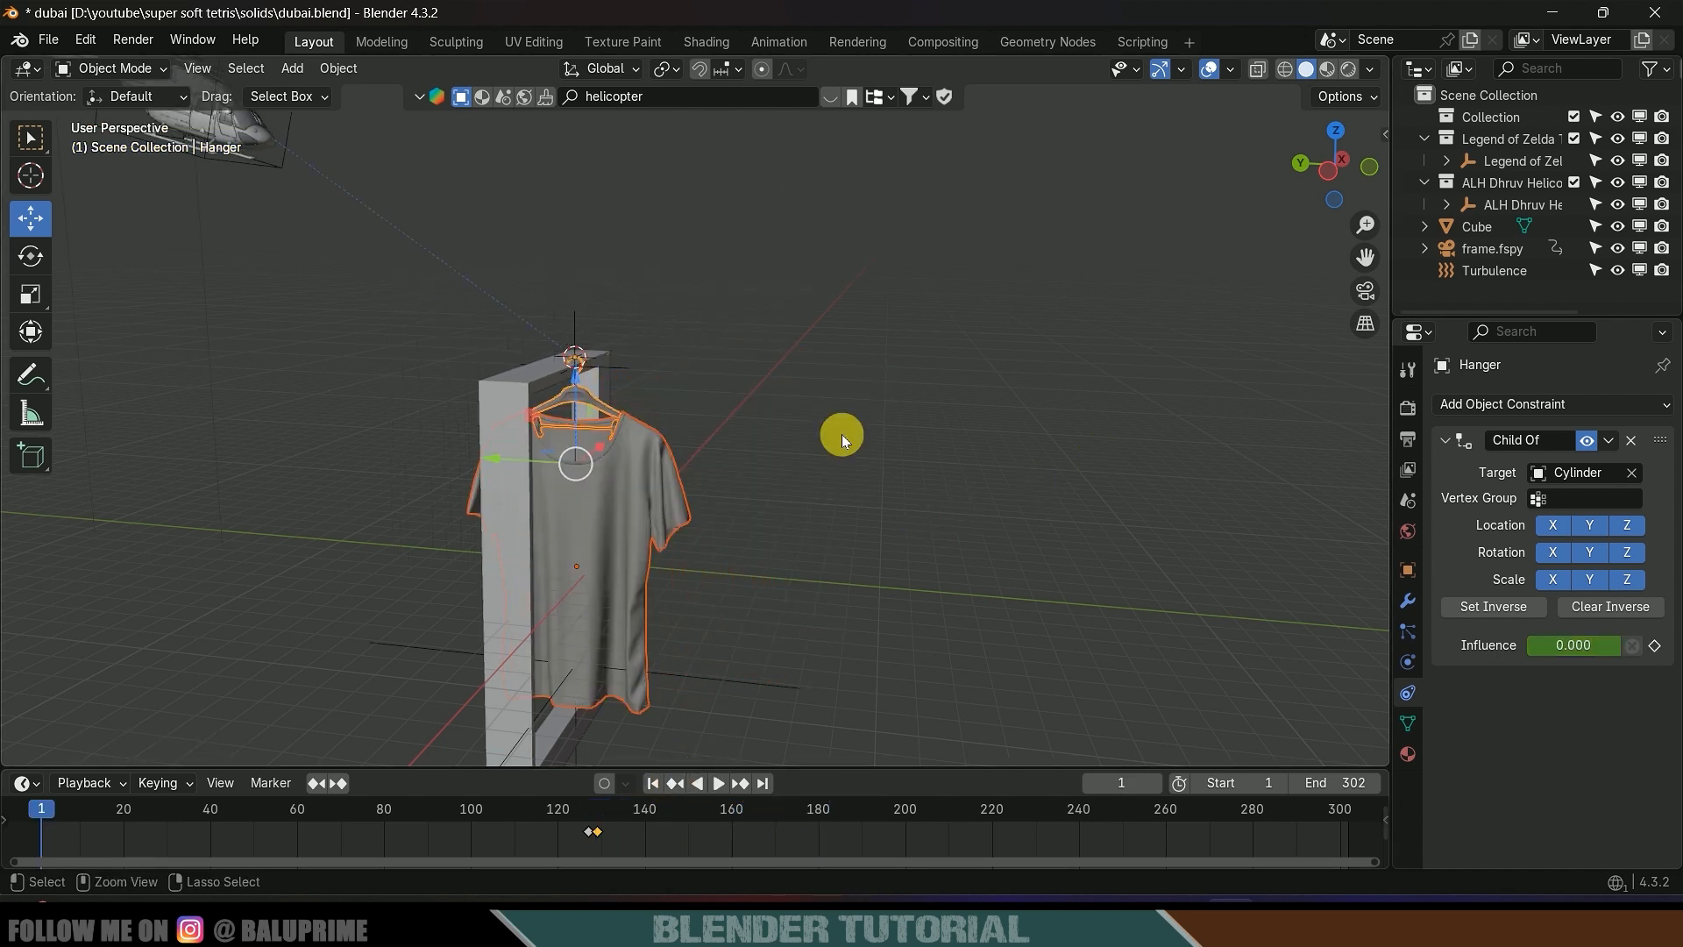
key(ctrl+s)
- Enable Self Collisions in the T-shirt's Cloth physics settings
middle_drag(835, 433, 1280, 619)
click(716, 502)
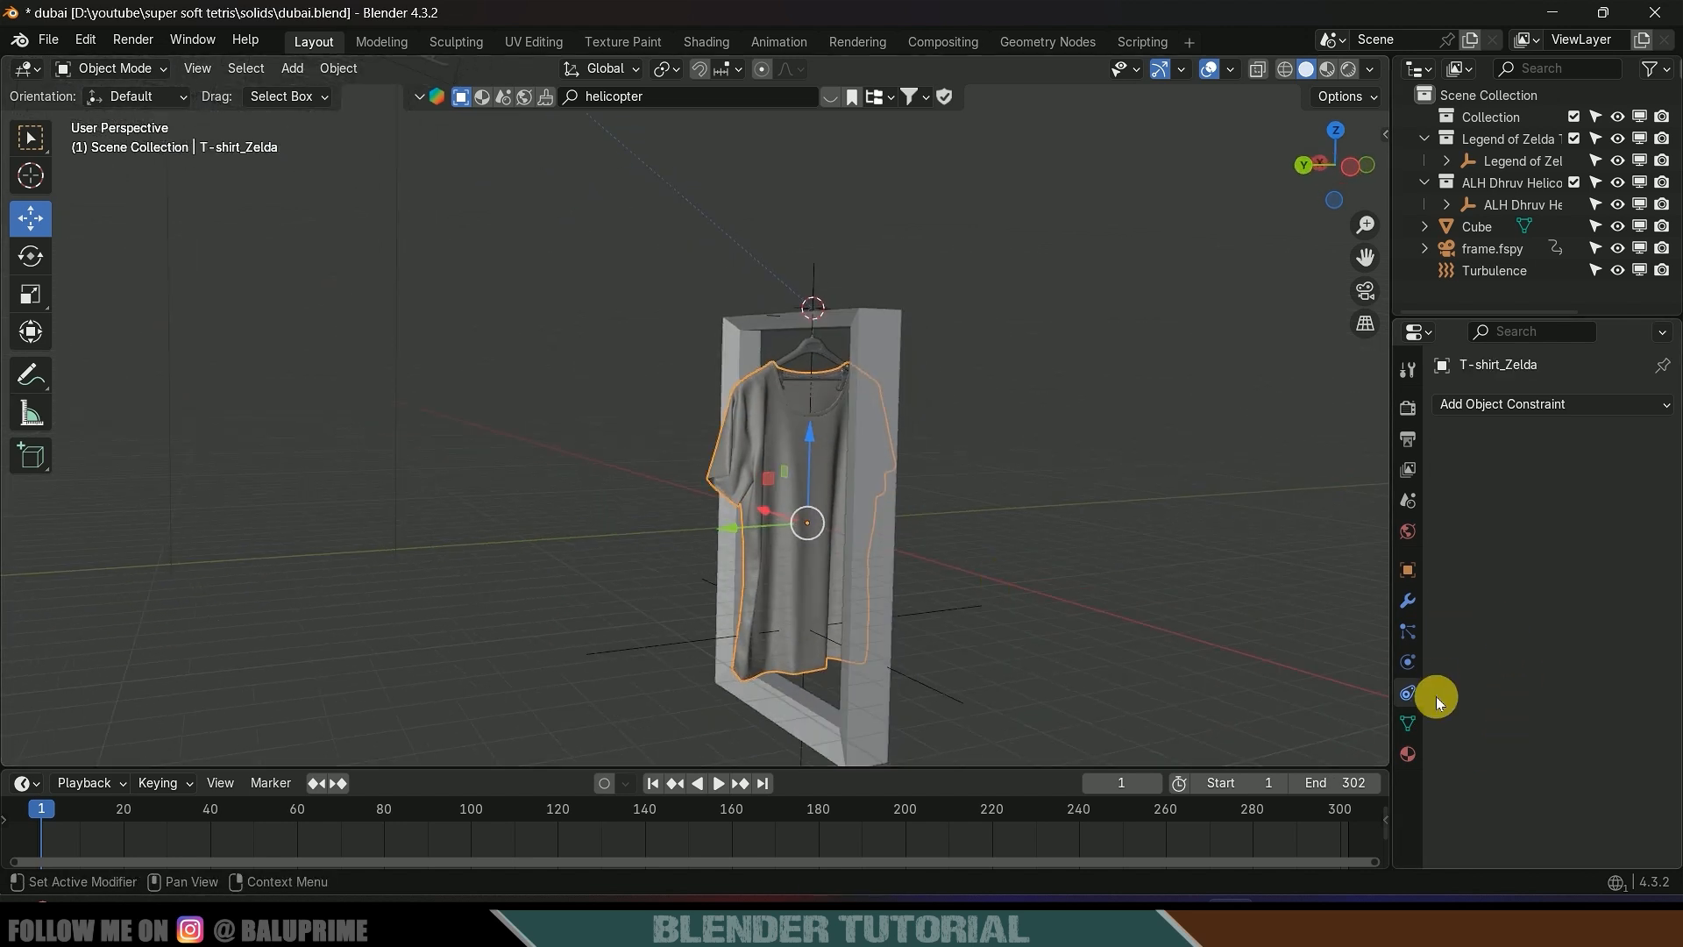
click(1403, 664)
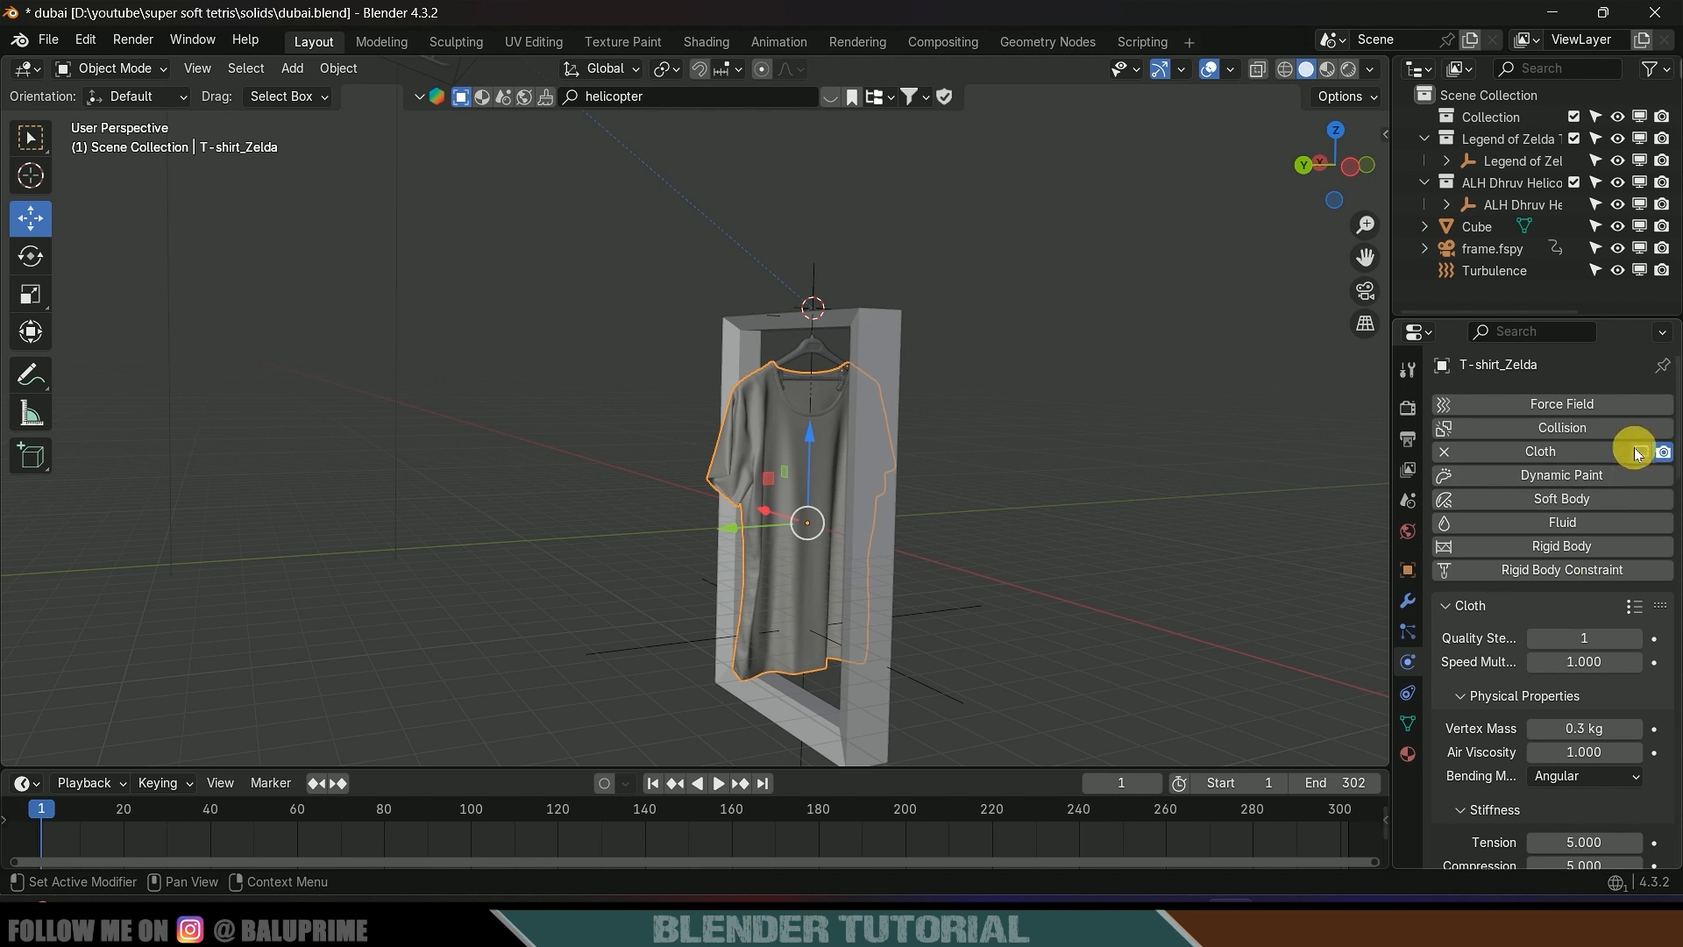
scroll(1455, 679, down, 15)
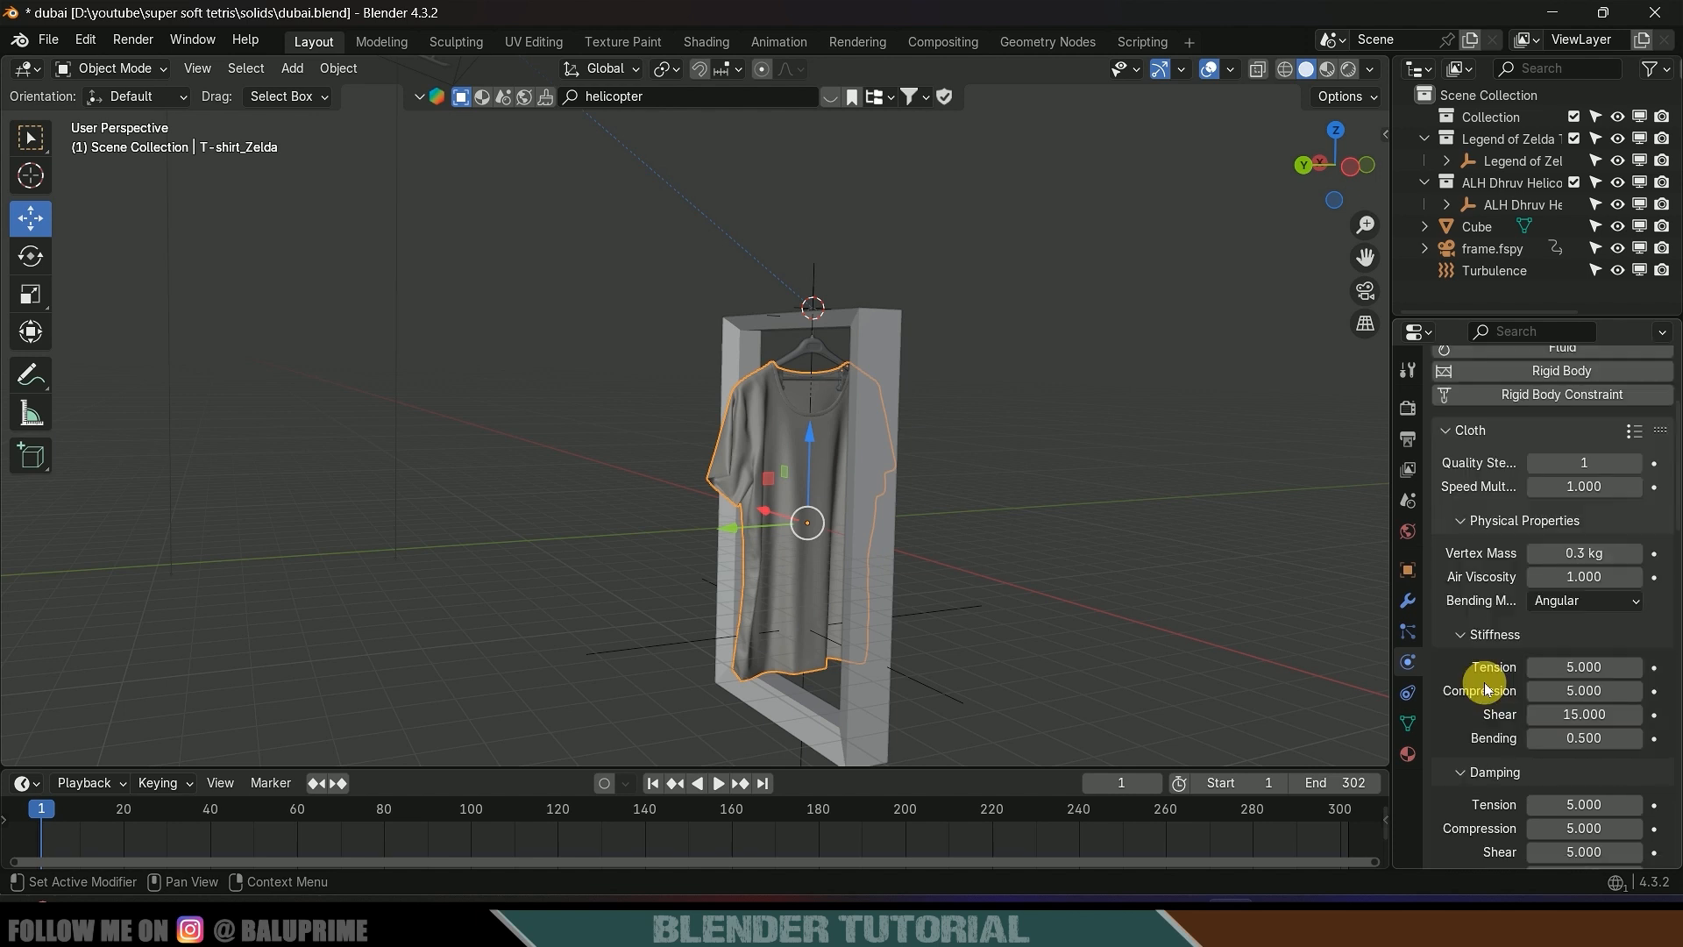
scroll(1484, 692, down, 12)
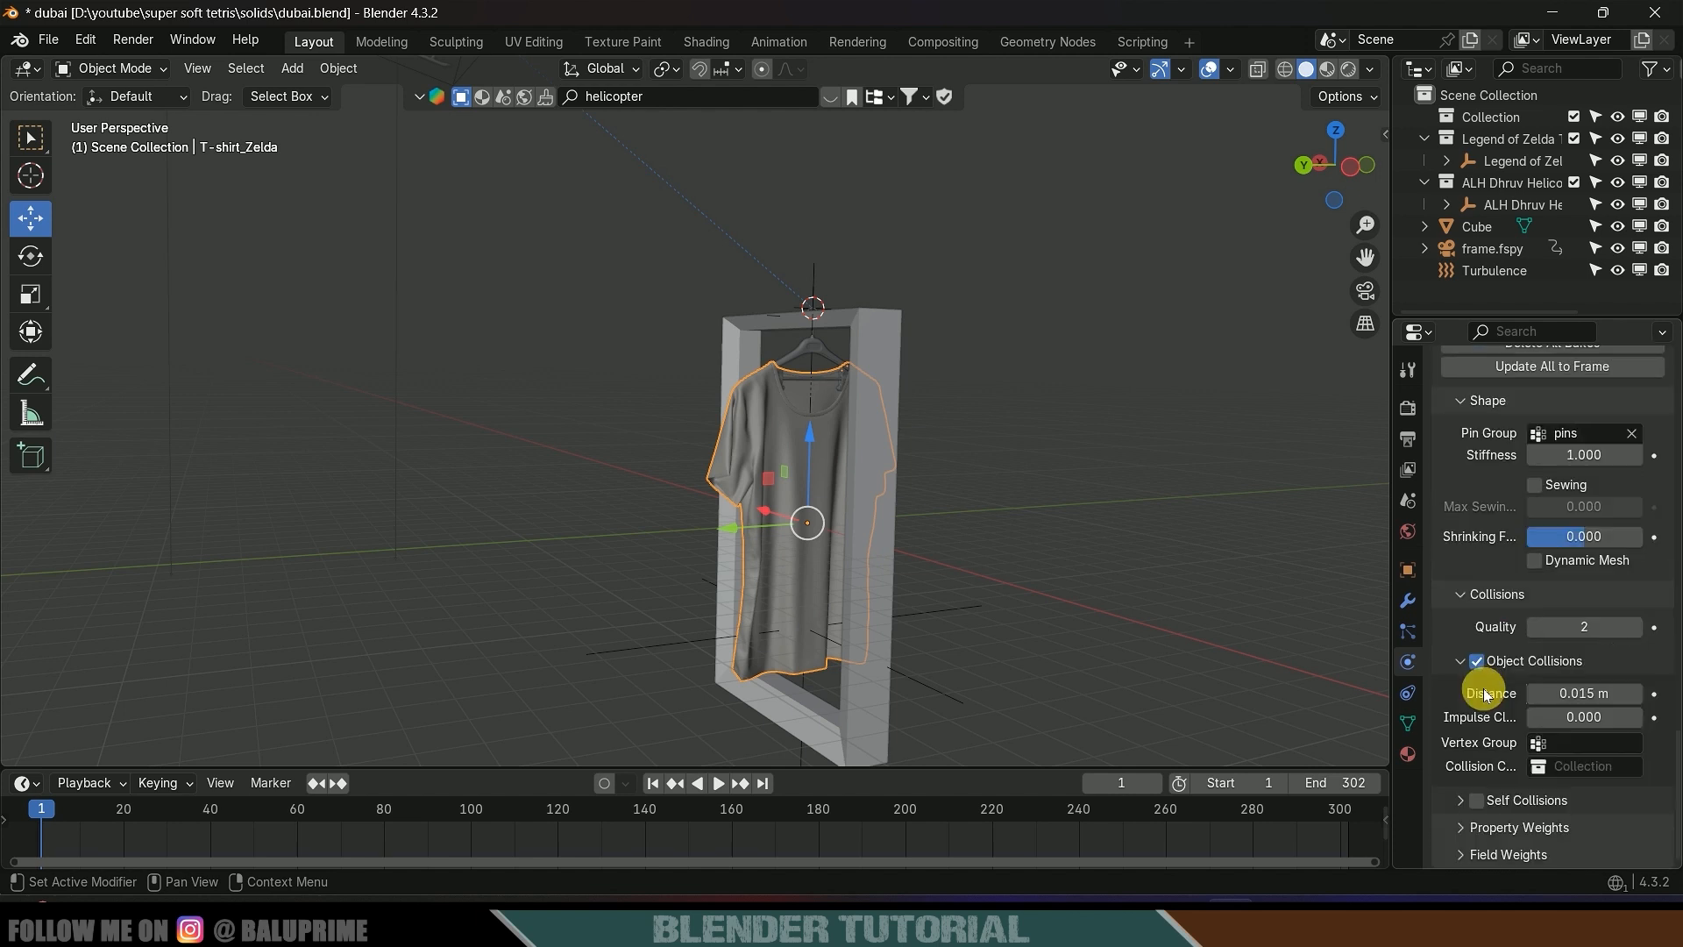
click(1477, 800)
scroll(1501, 710, down, 3)
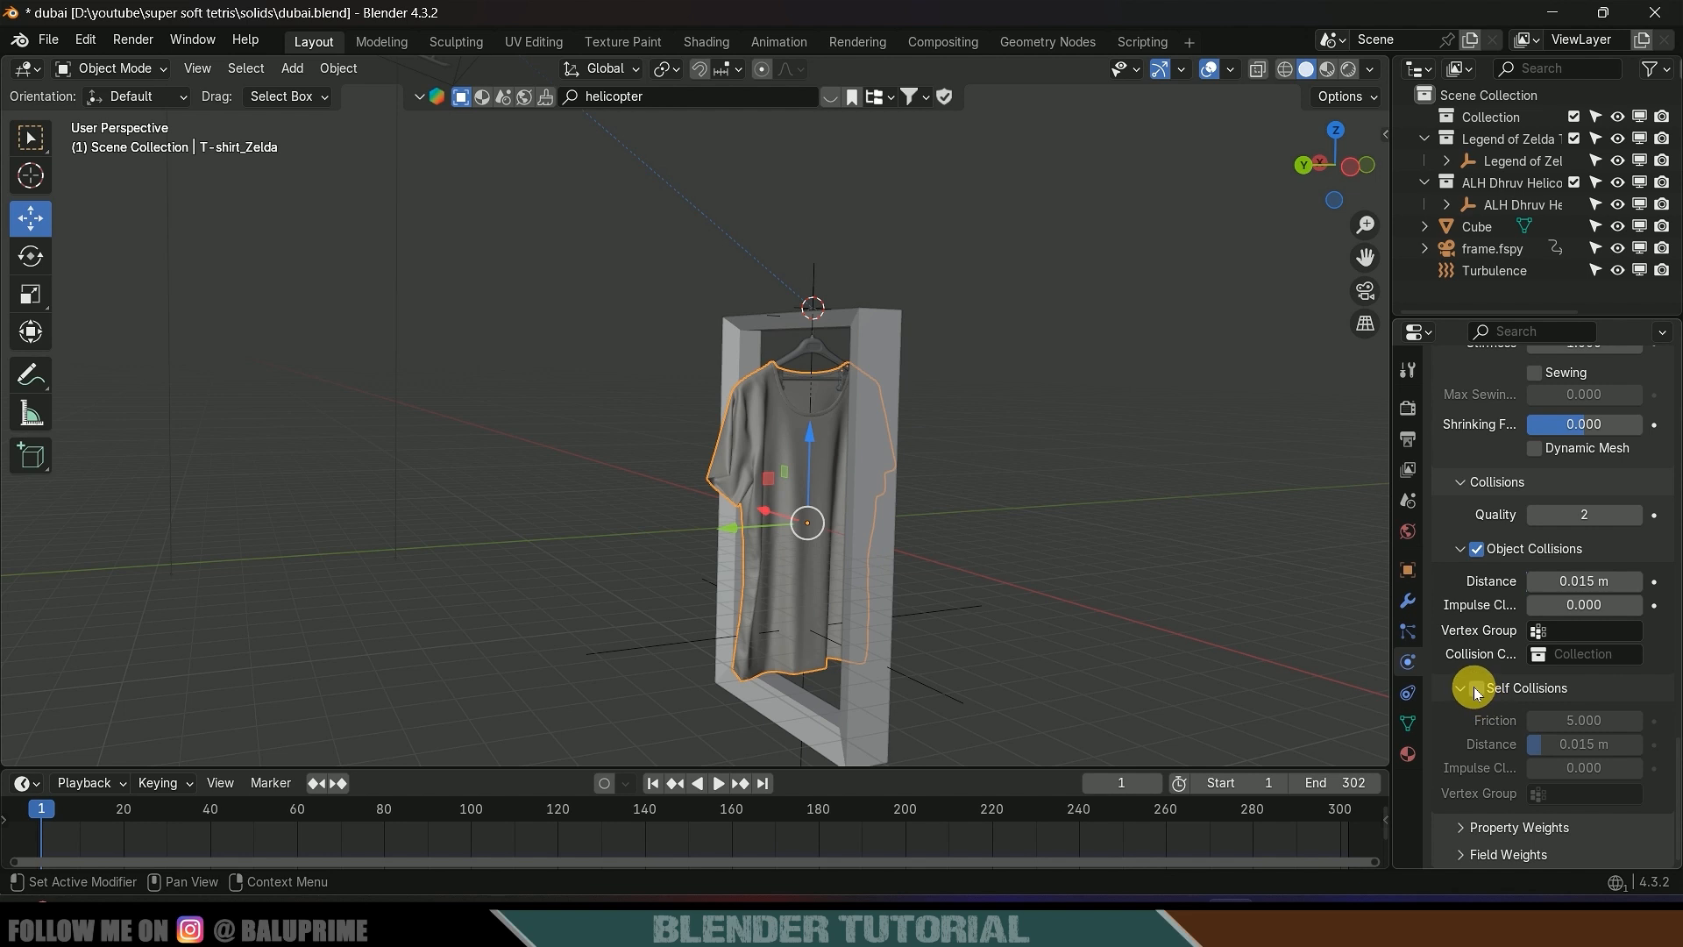
click(1476, 689)
- Save the file and bake the T-shirt's cloth simulation for frames 1 to 302
scroll(1490, 710, up, 5)
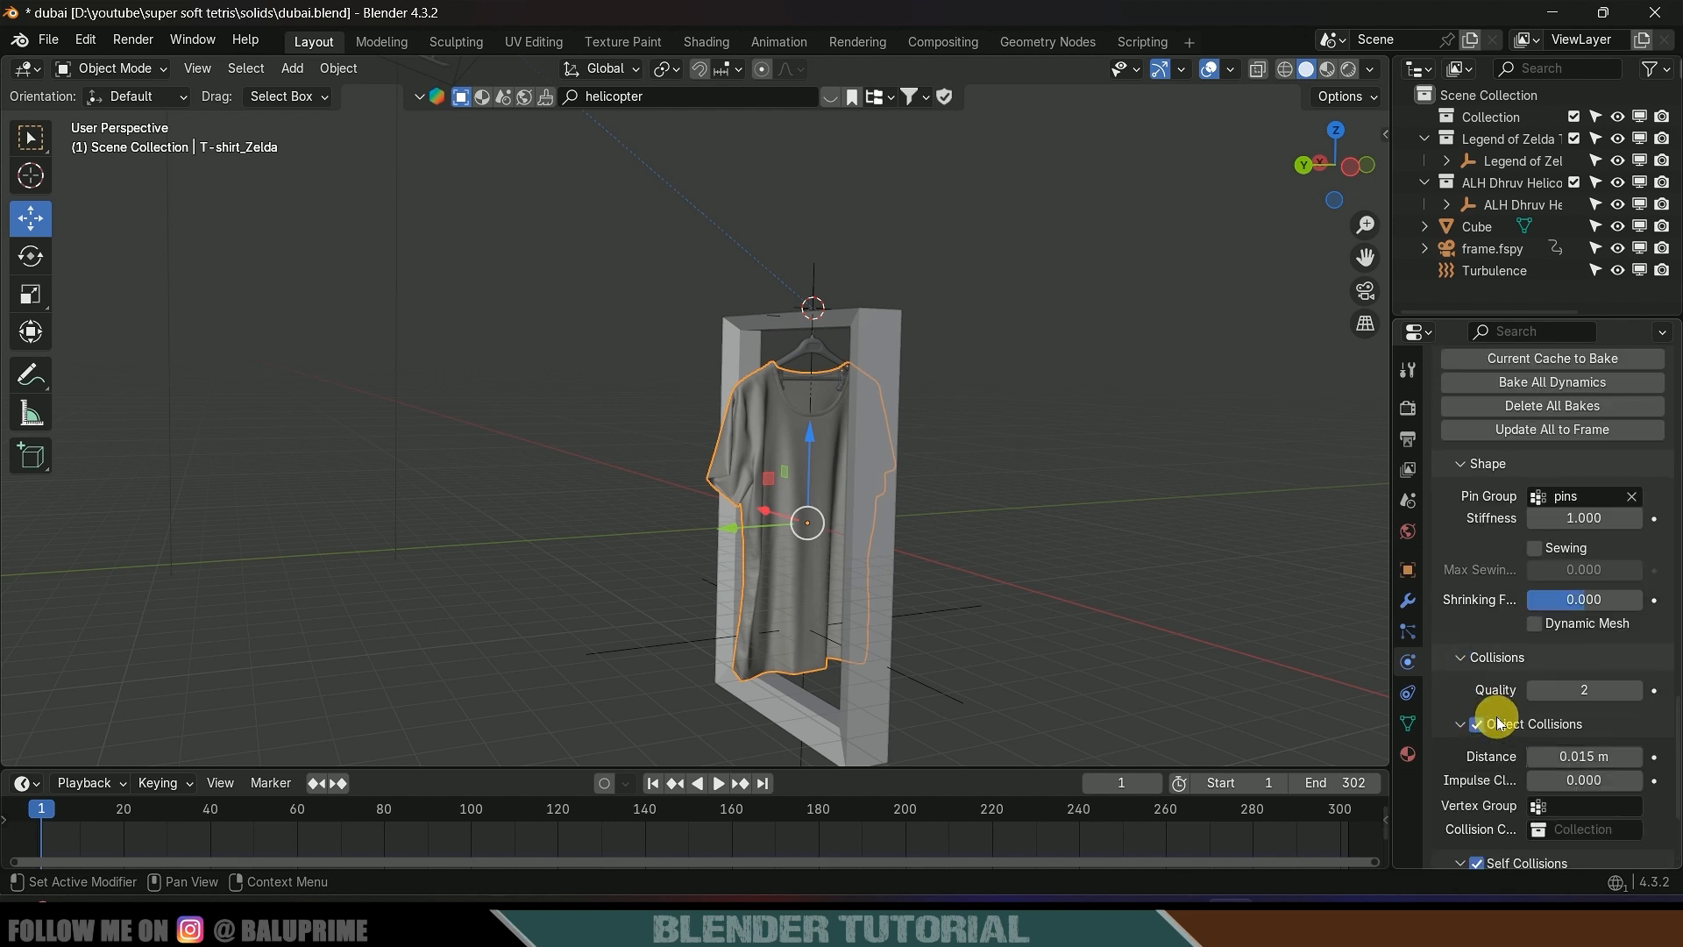
scroll(1496, 719, up, 9)
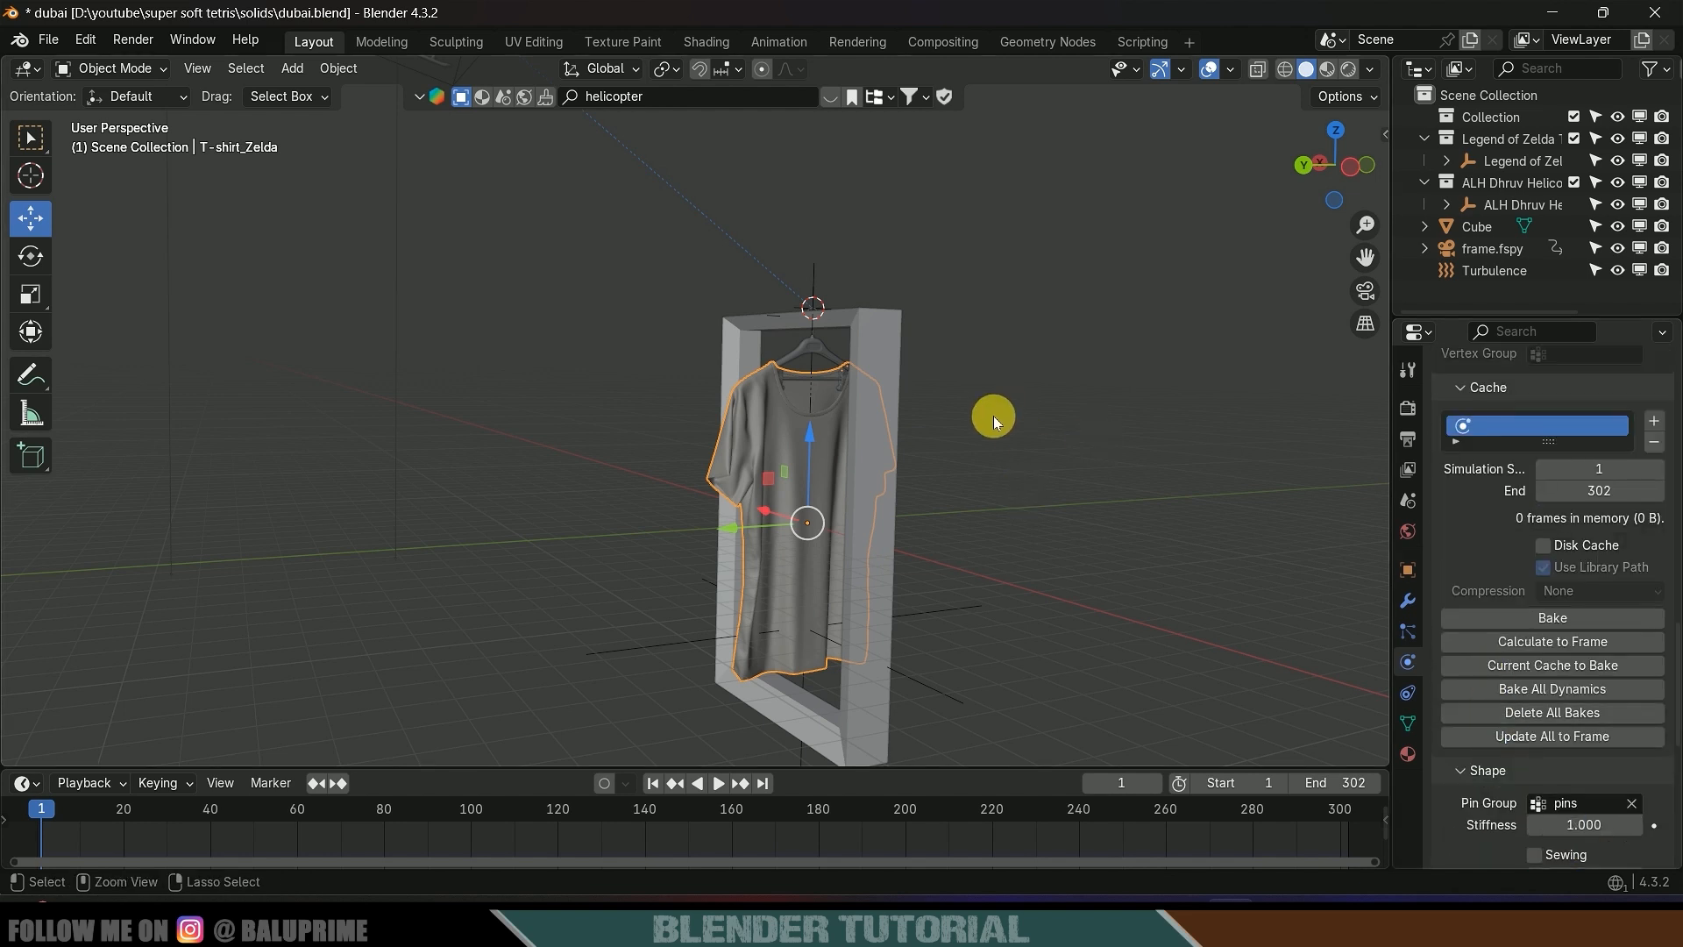
key(ctrl+s)
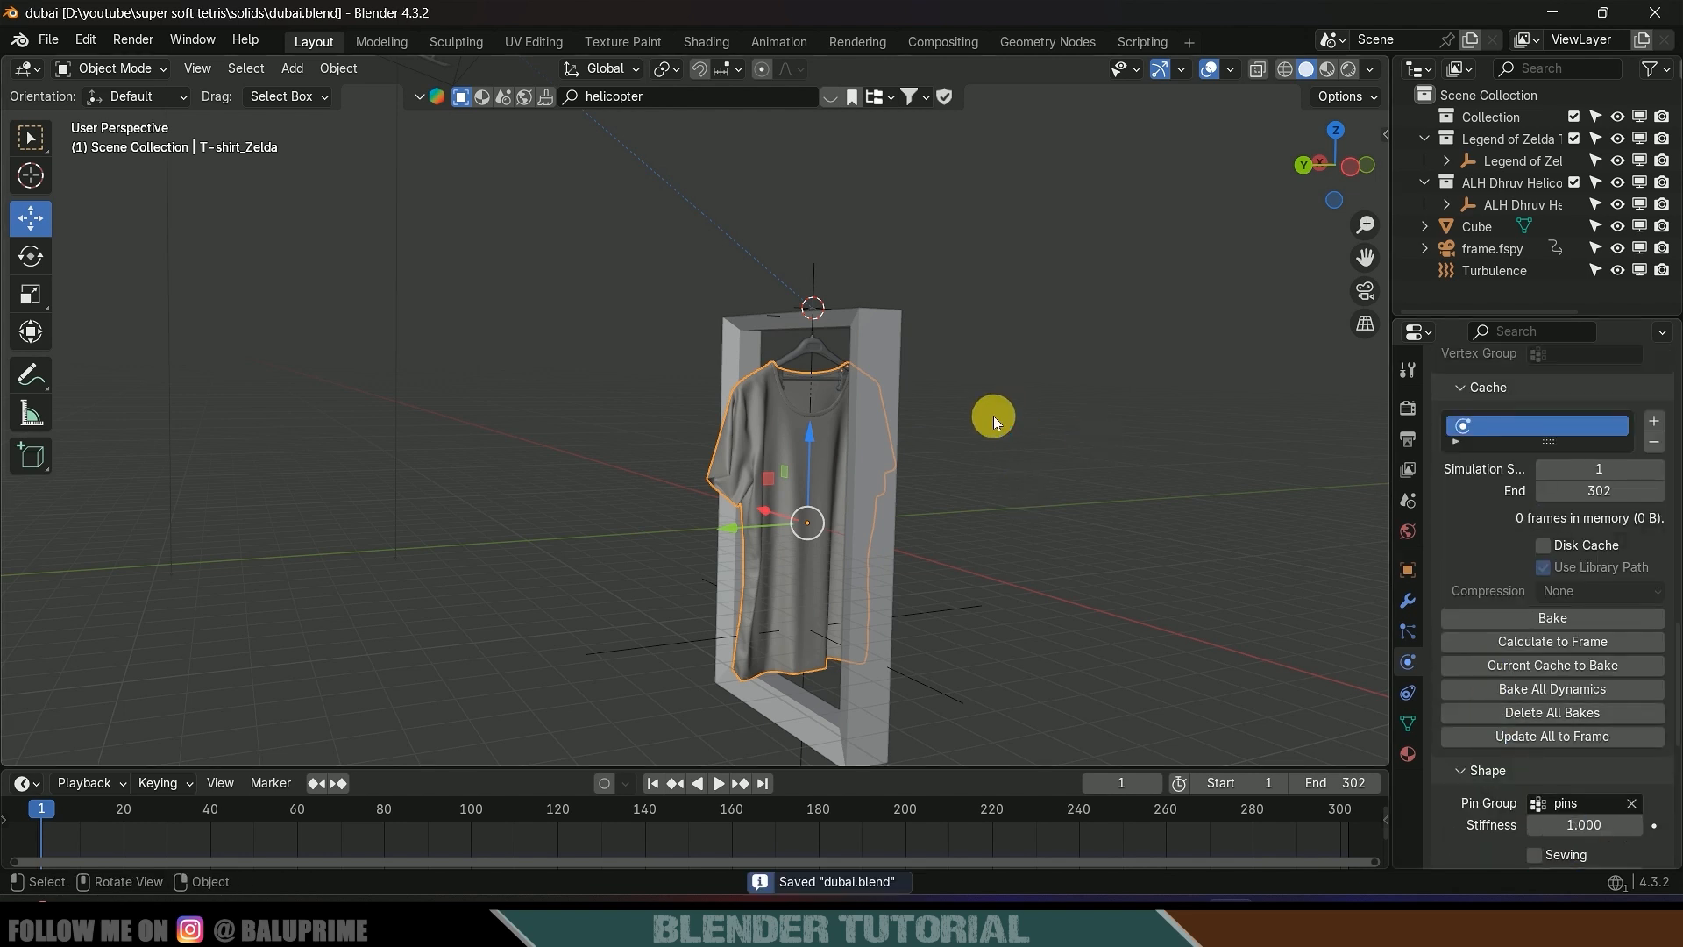
click(1557, 619)
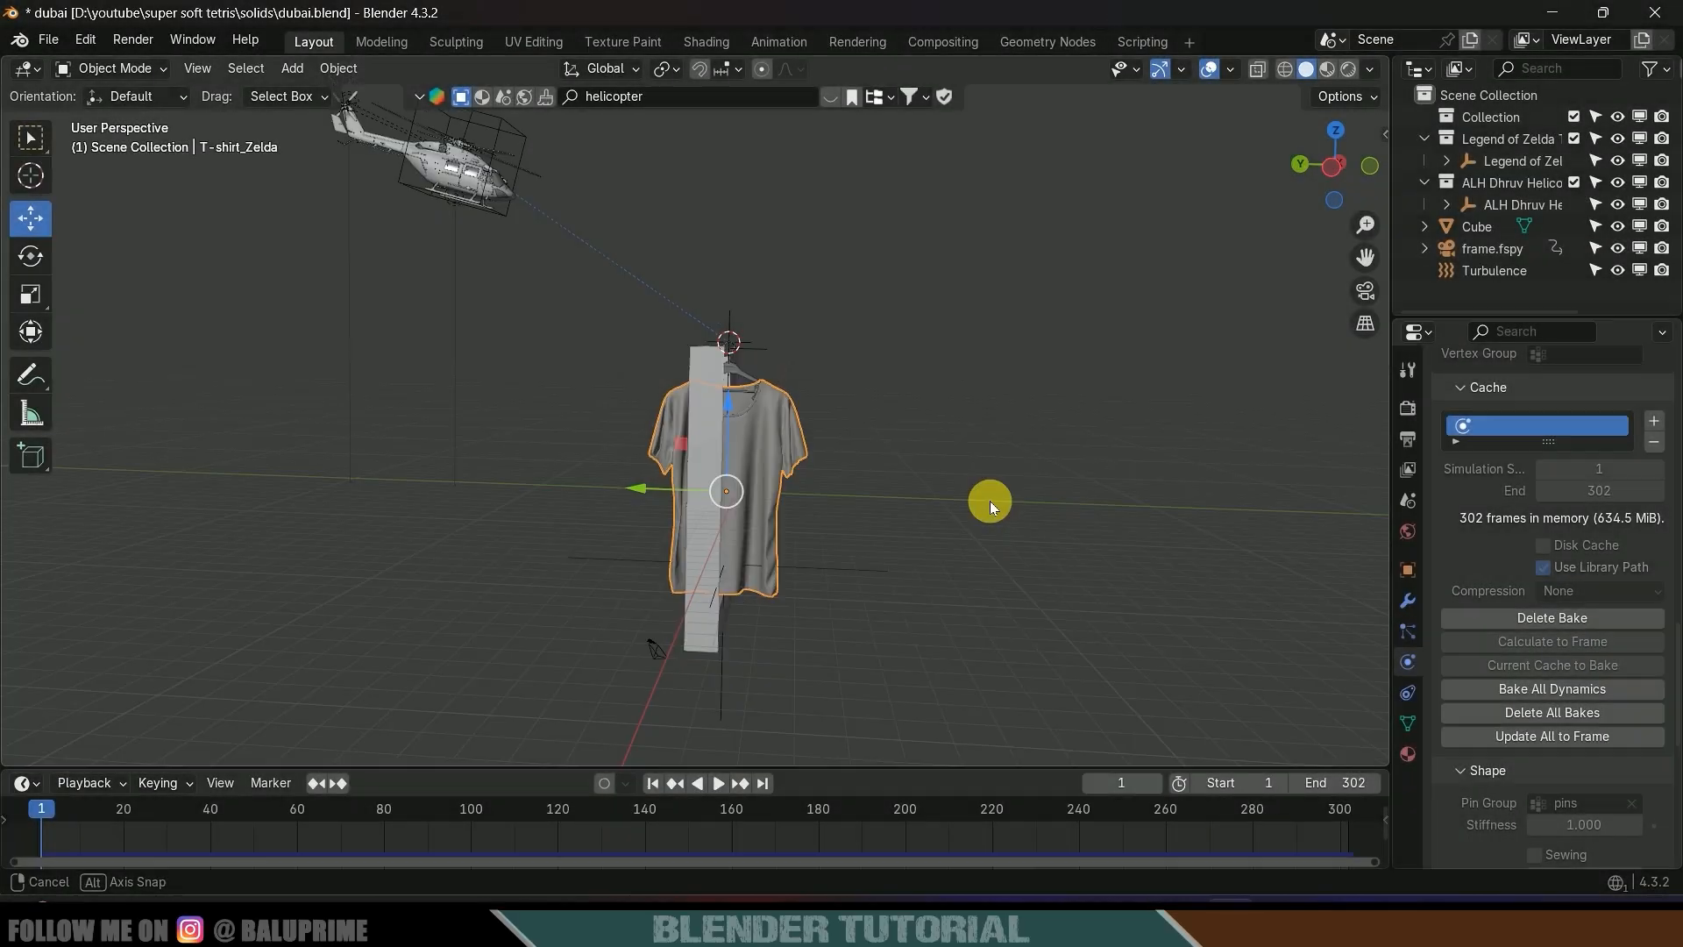
- Play the baked animation in the perspective view to review the T-shirt being carried off by the helicopter
middle_drag(991, 501, 919, 543)
key(space)
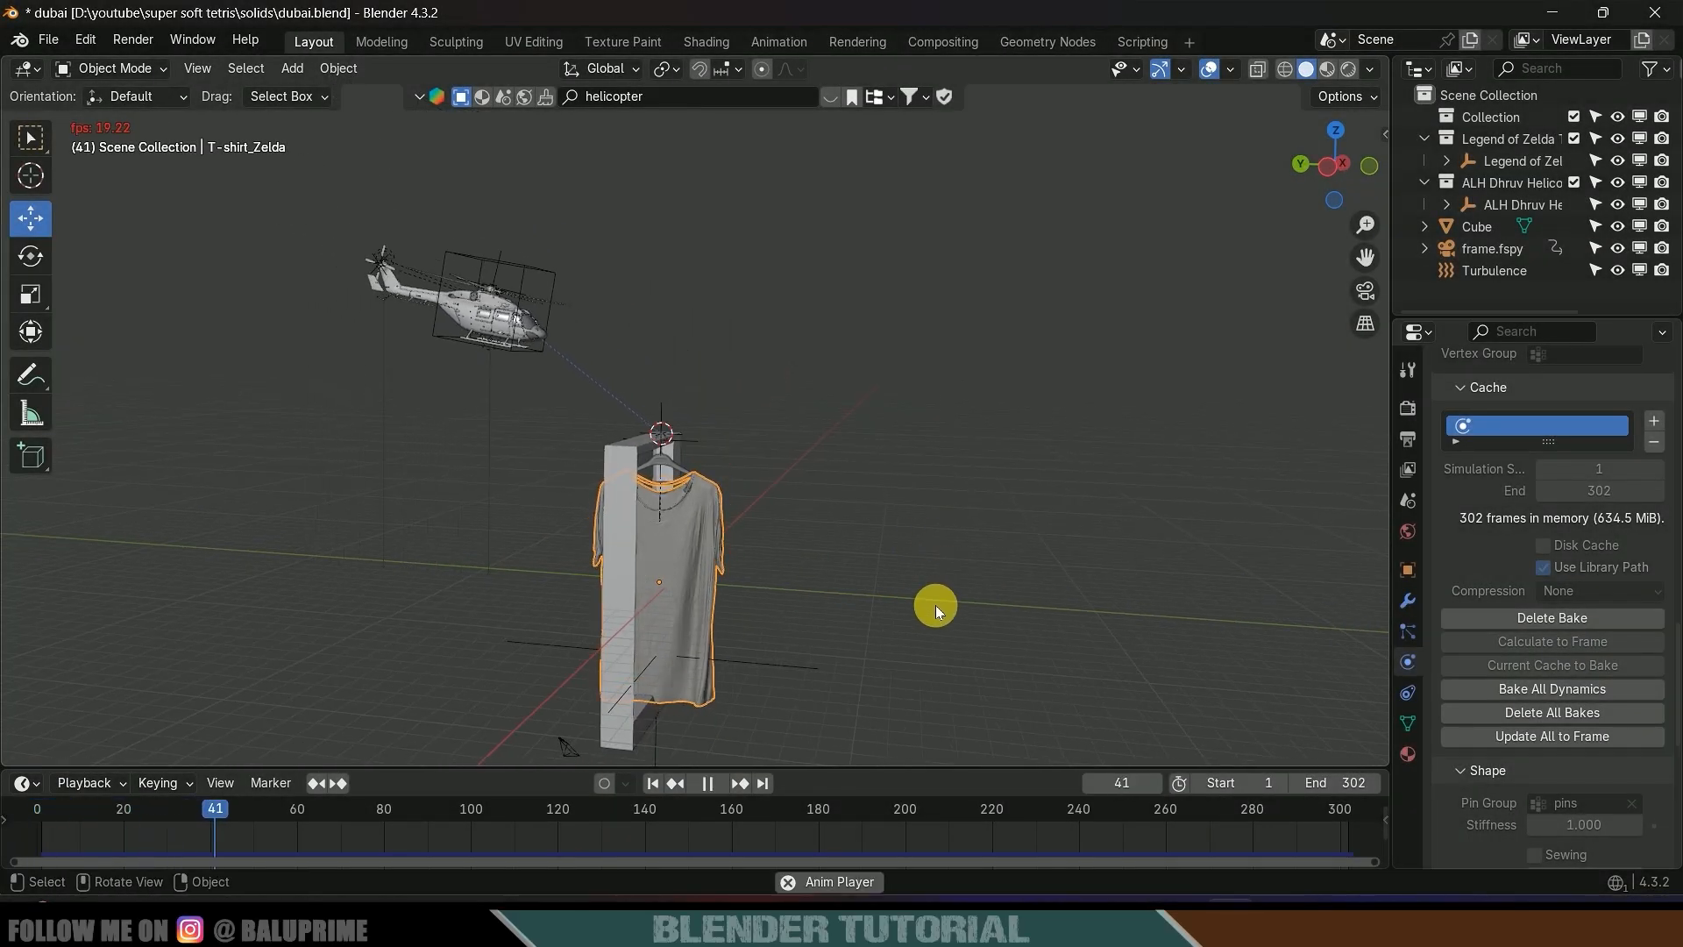
click(965, 497)
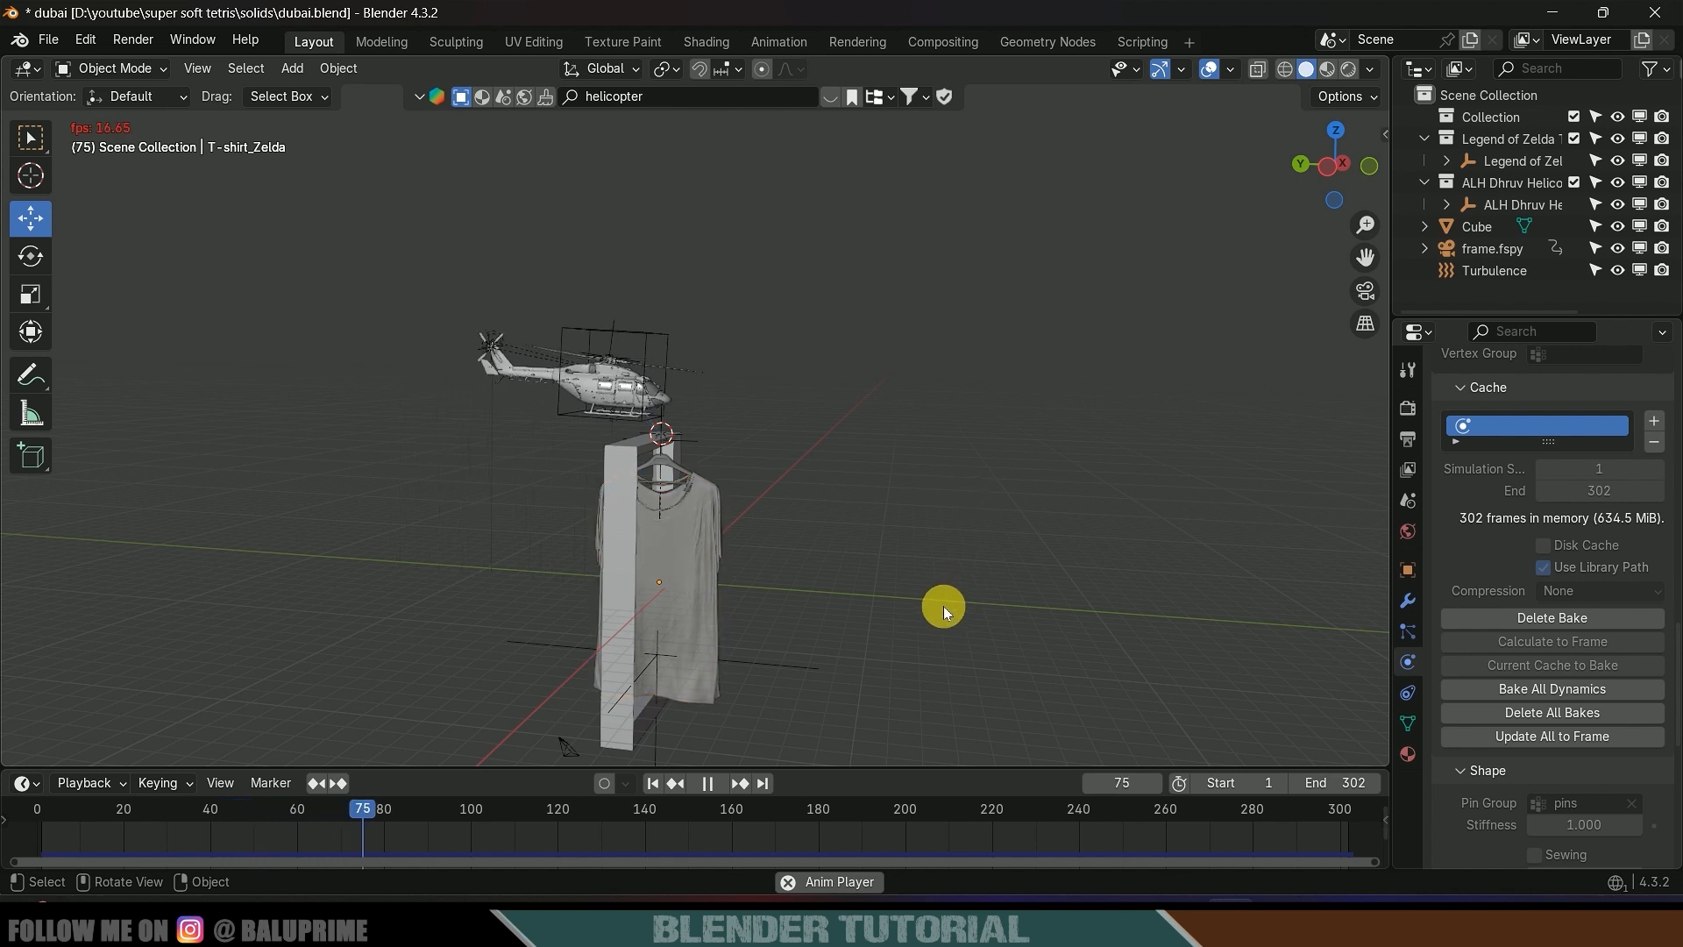
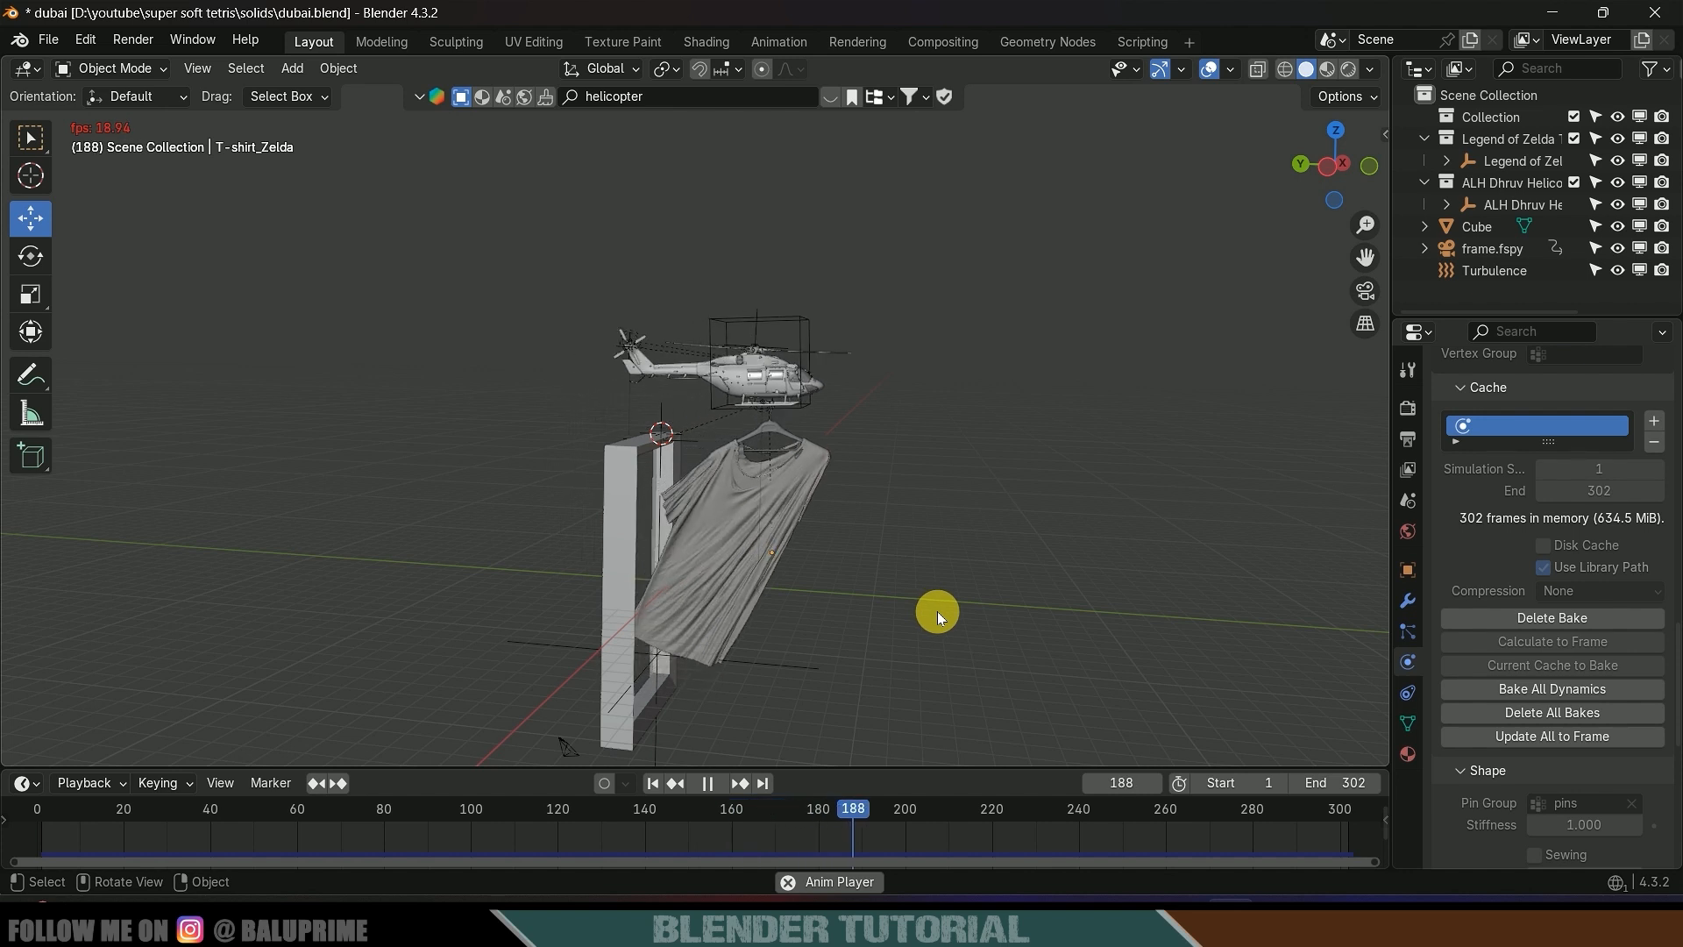
key(space)
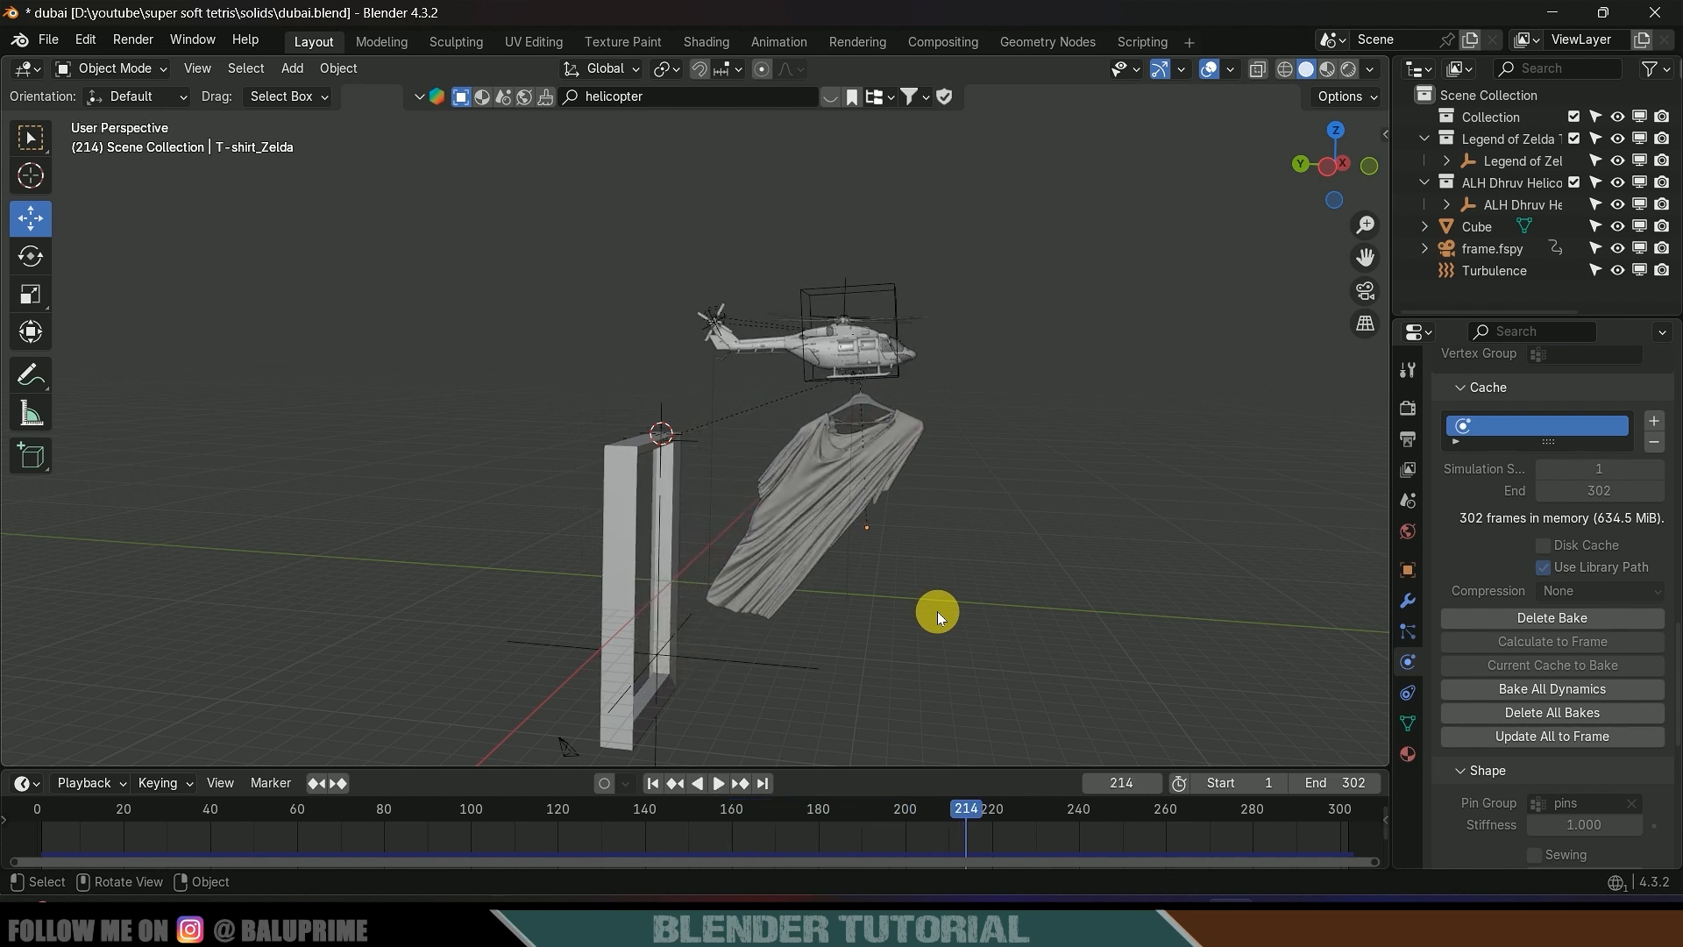
- Review the baked animation through the camera view, replaying it from the first frame
key(KP_0)
key(space)
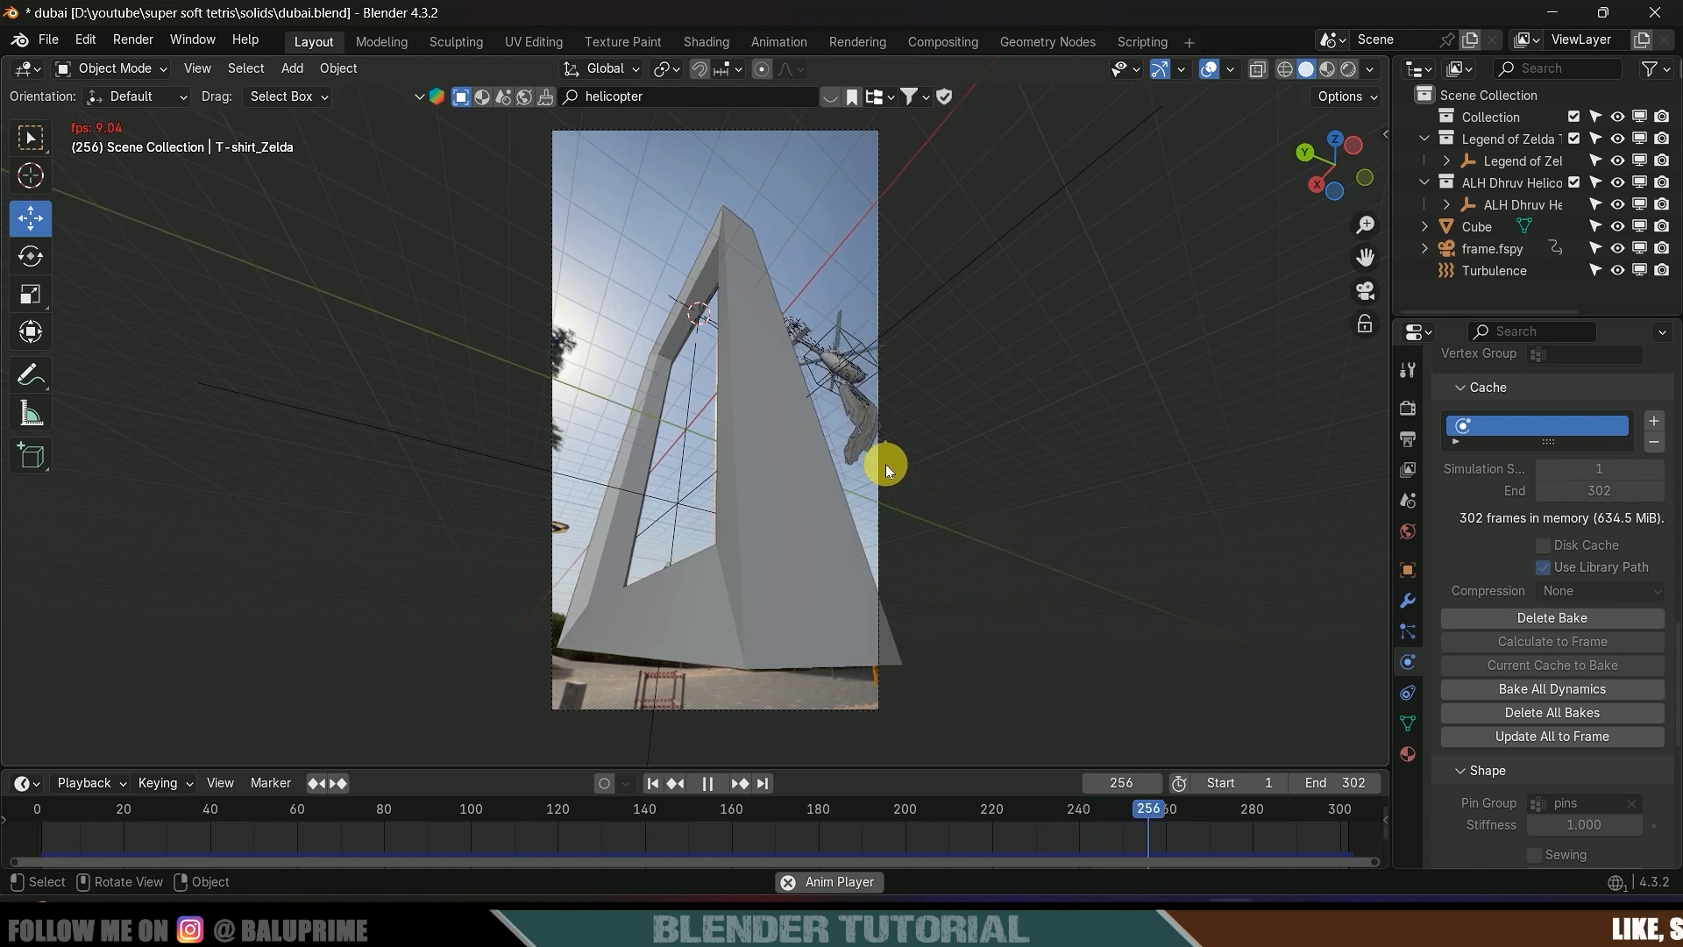
key(space)
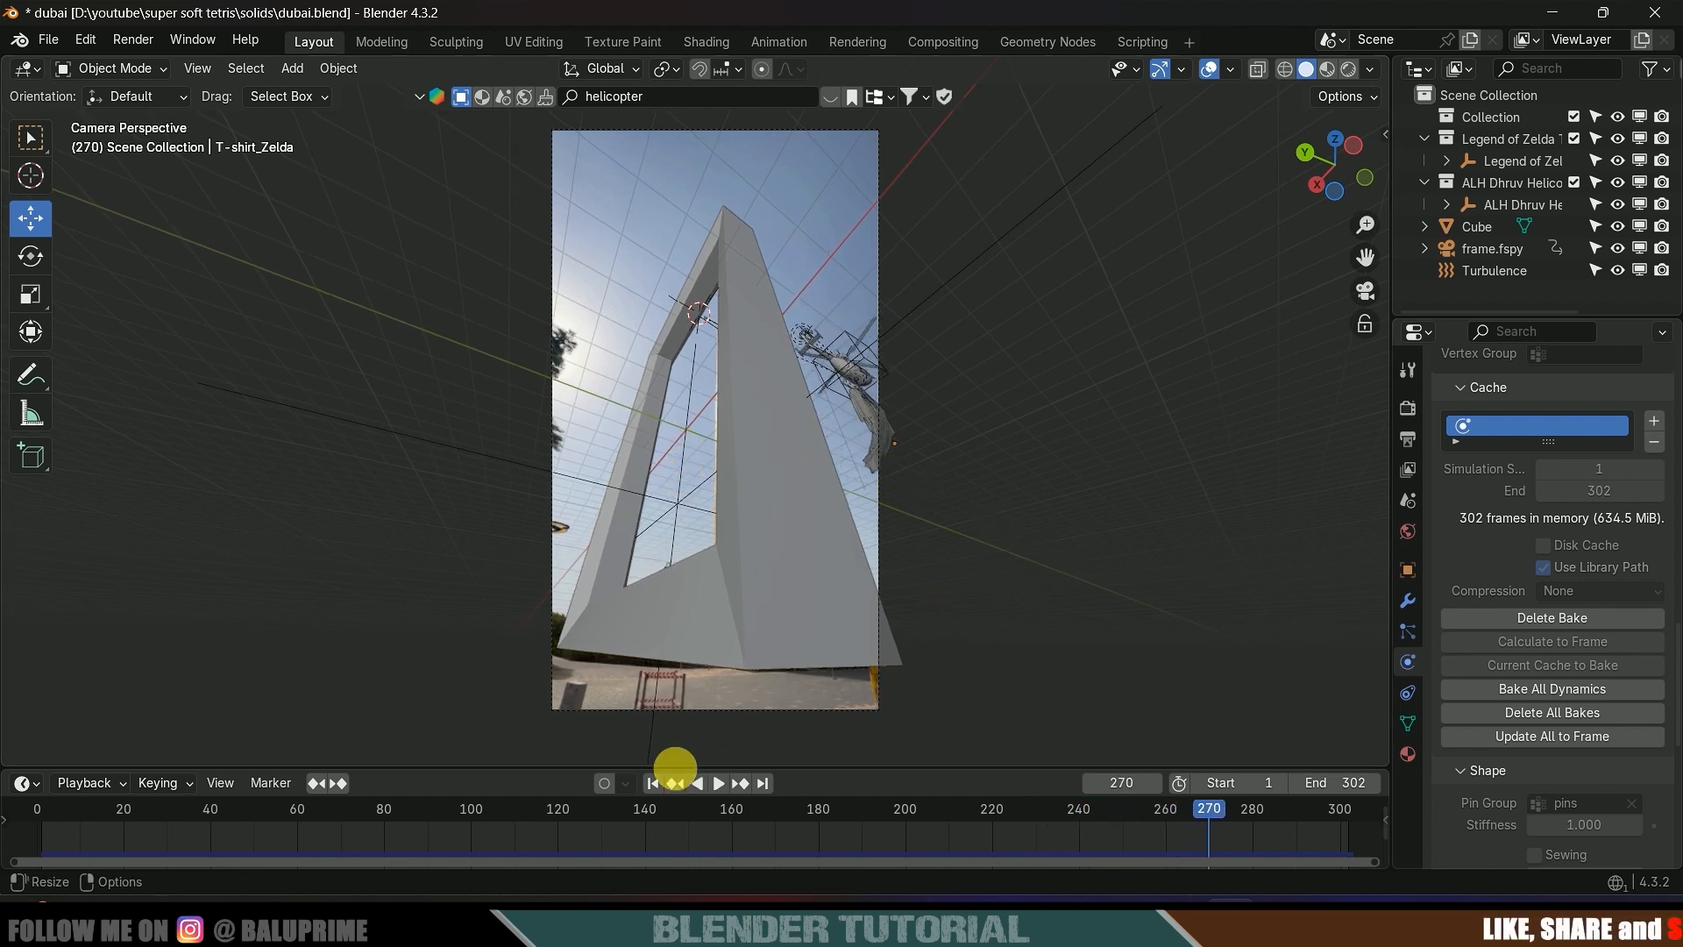
click(656, 783)
key(space)
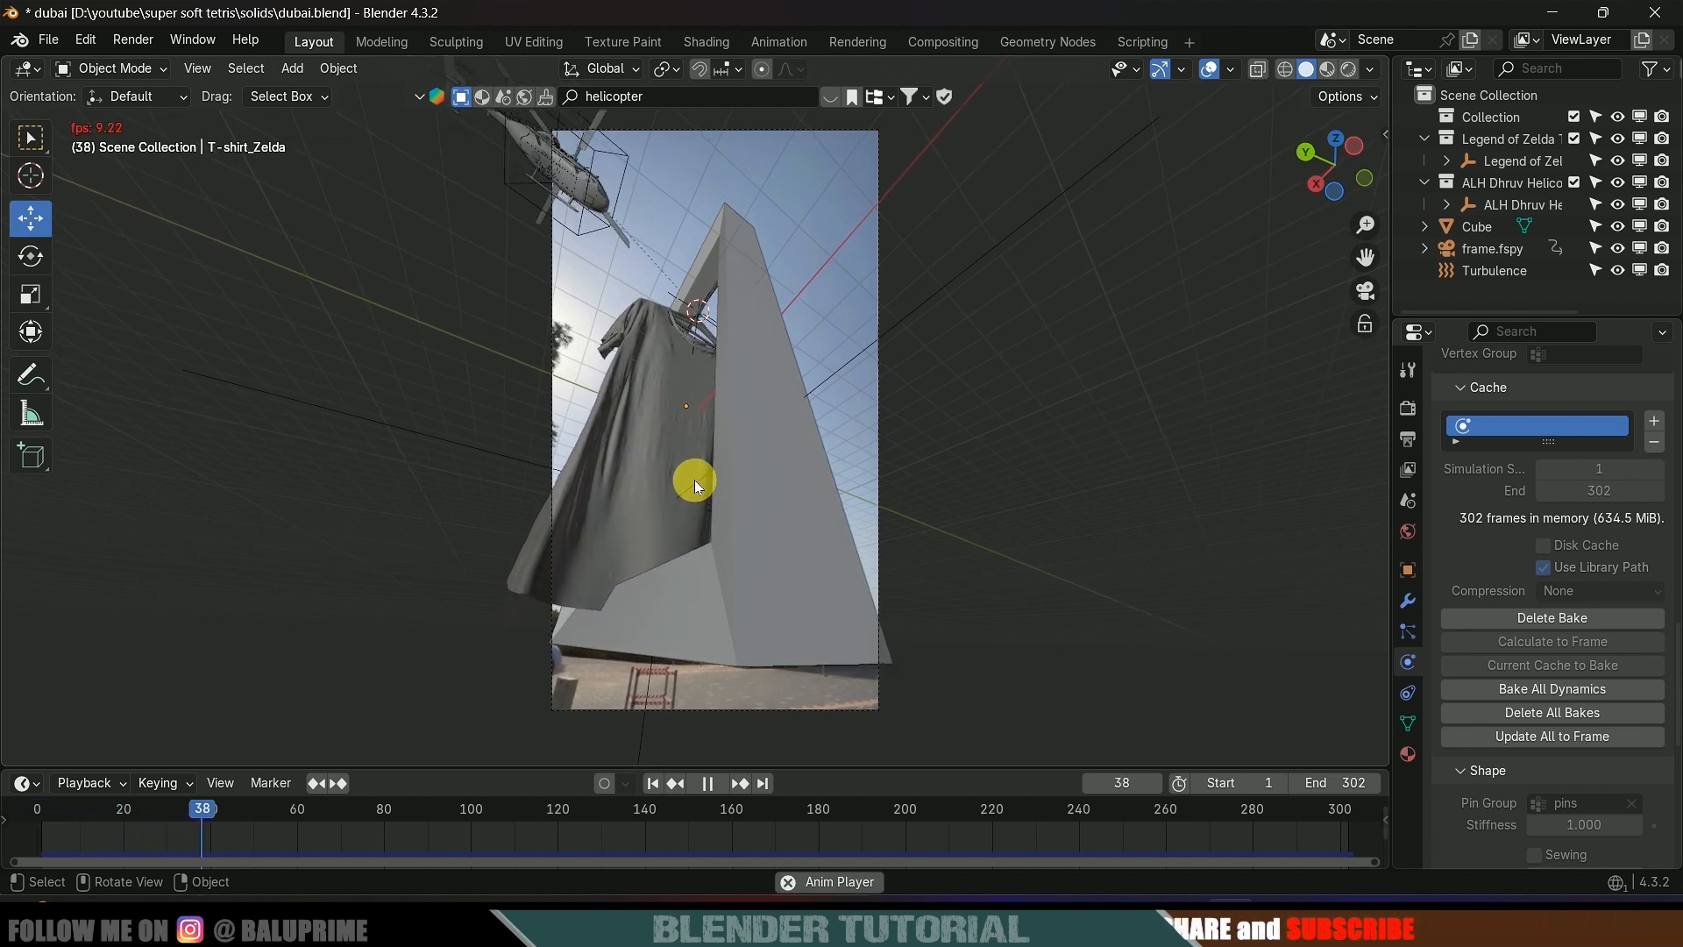
key(space)
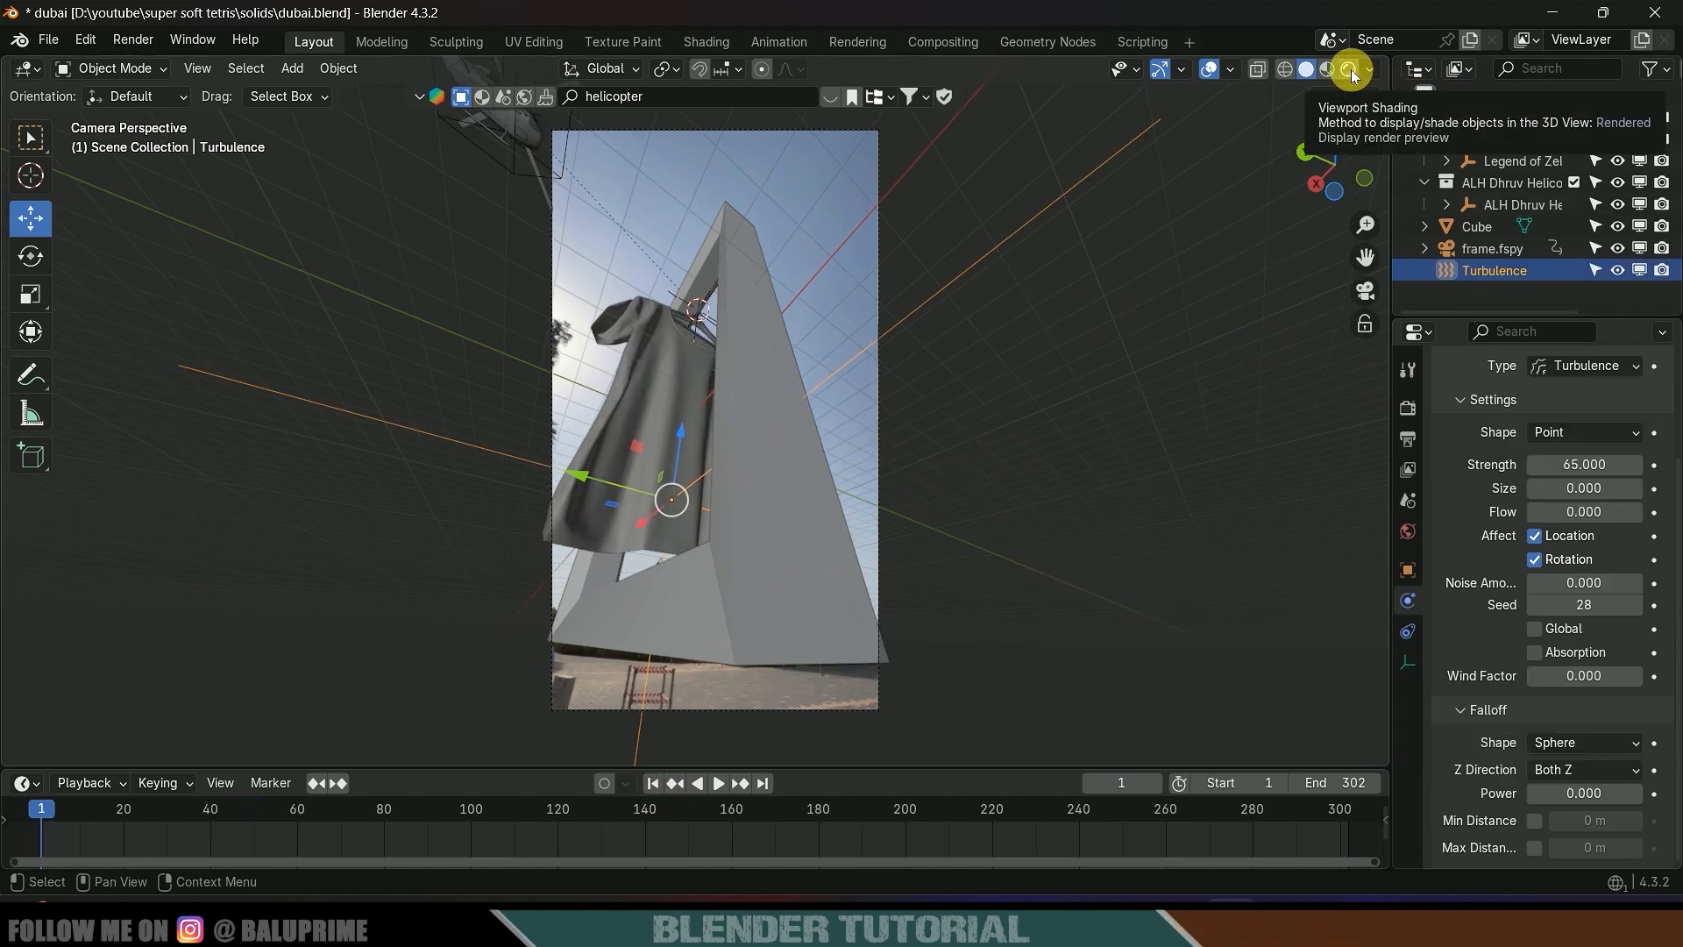
- Set the World background color to an Environment Texture, and compare the rendered view with the background footage in solid shading
click(1407, 534)
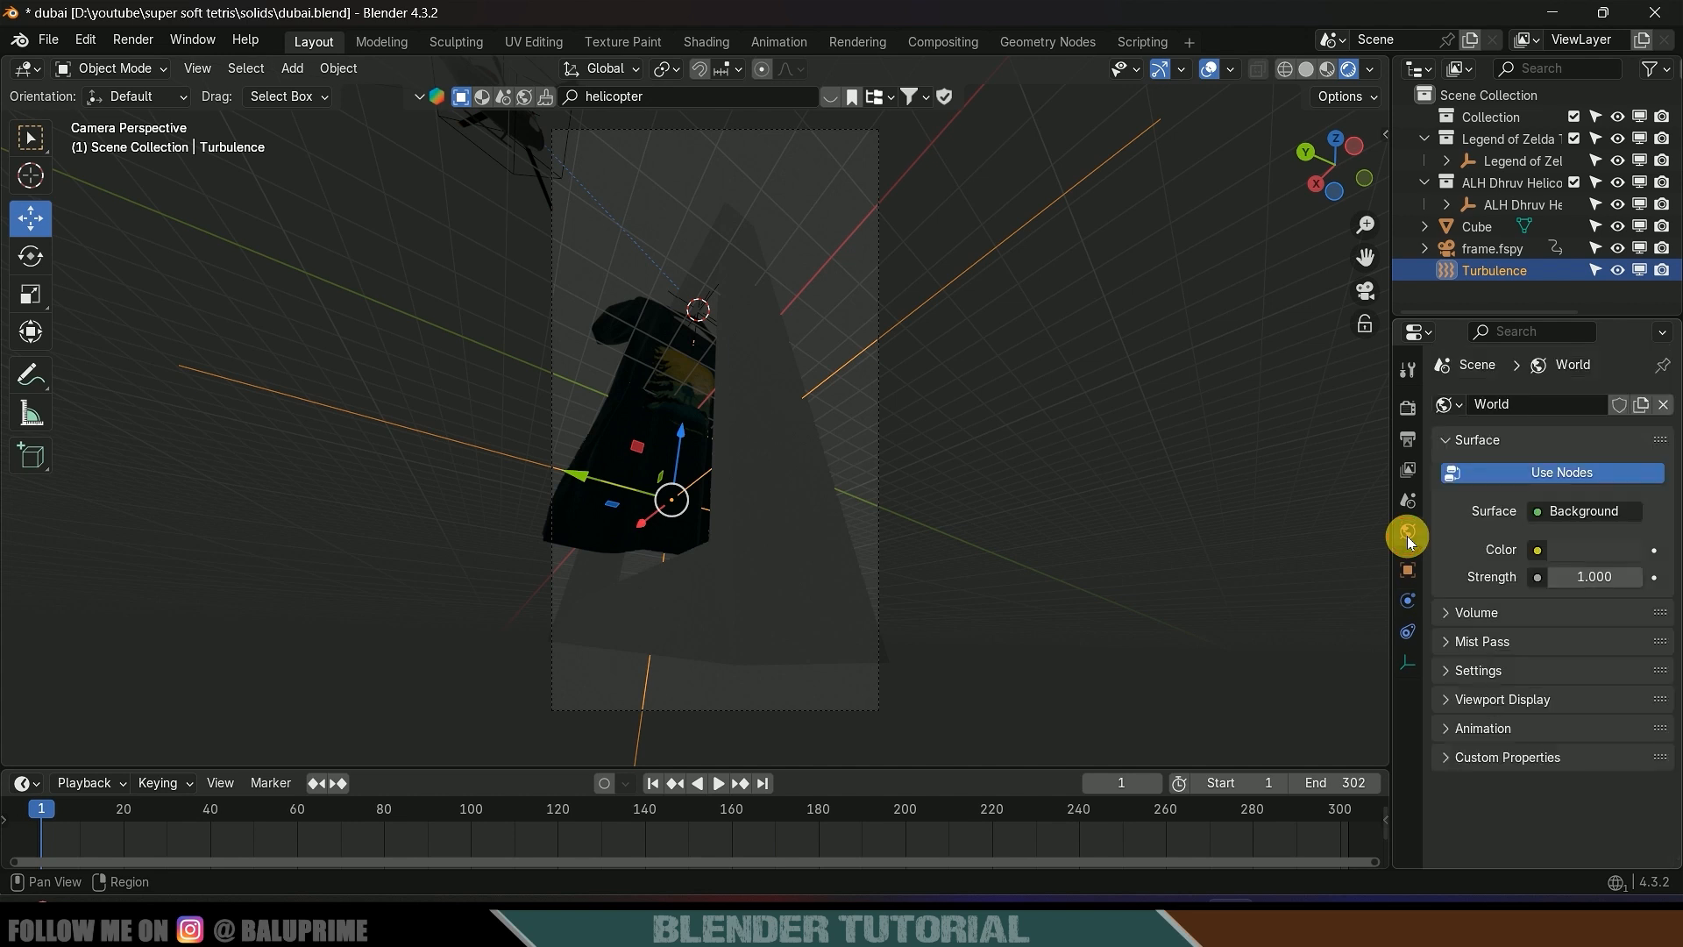
click(1537, 550)
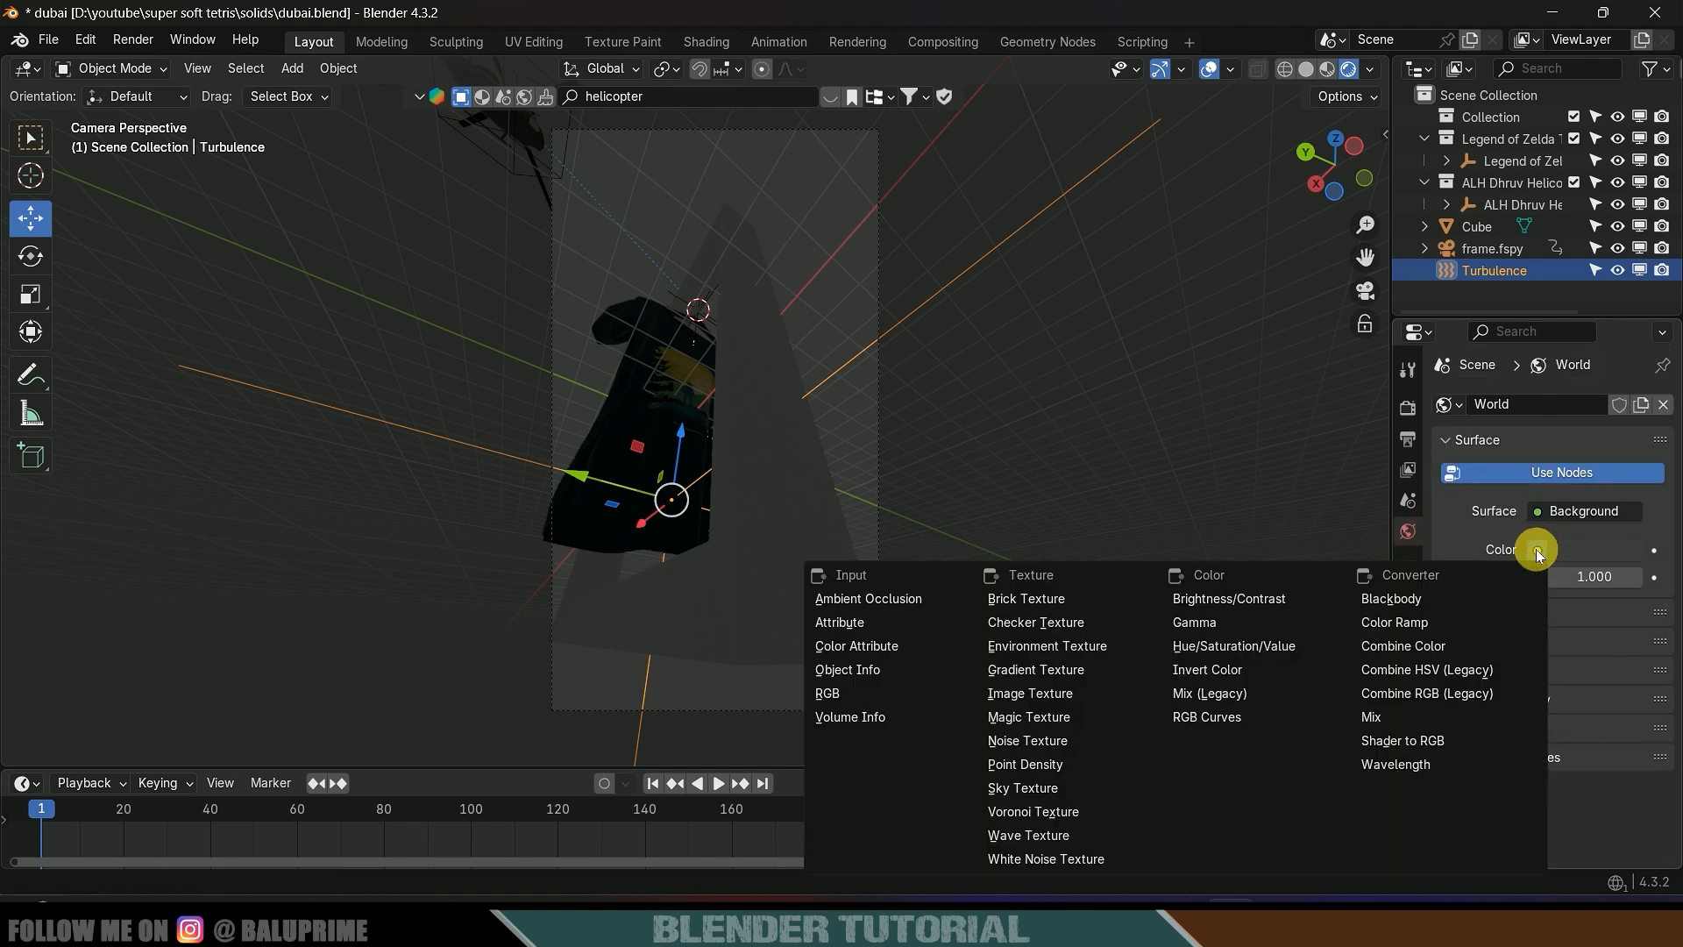
click(1059, 646)
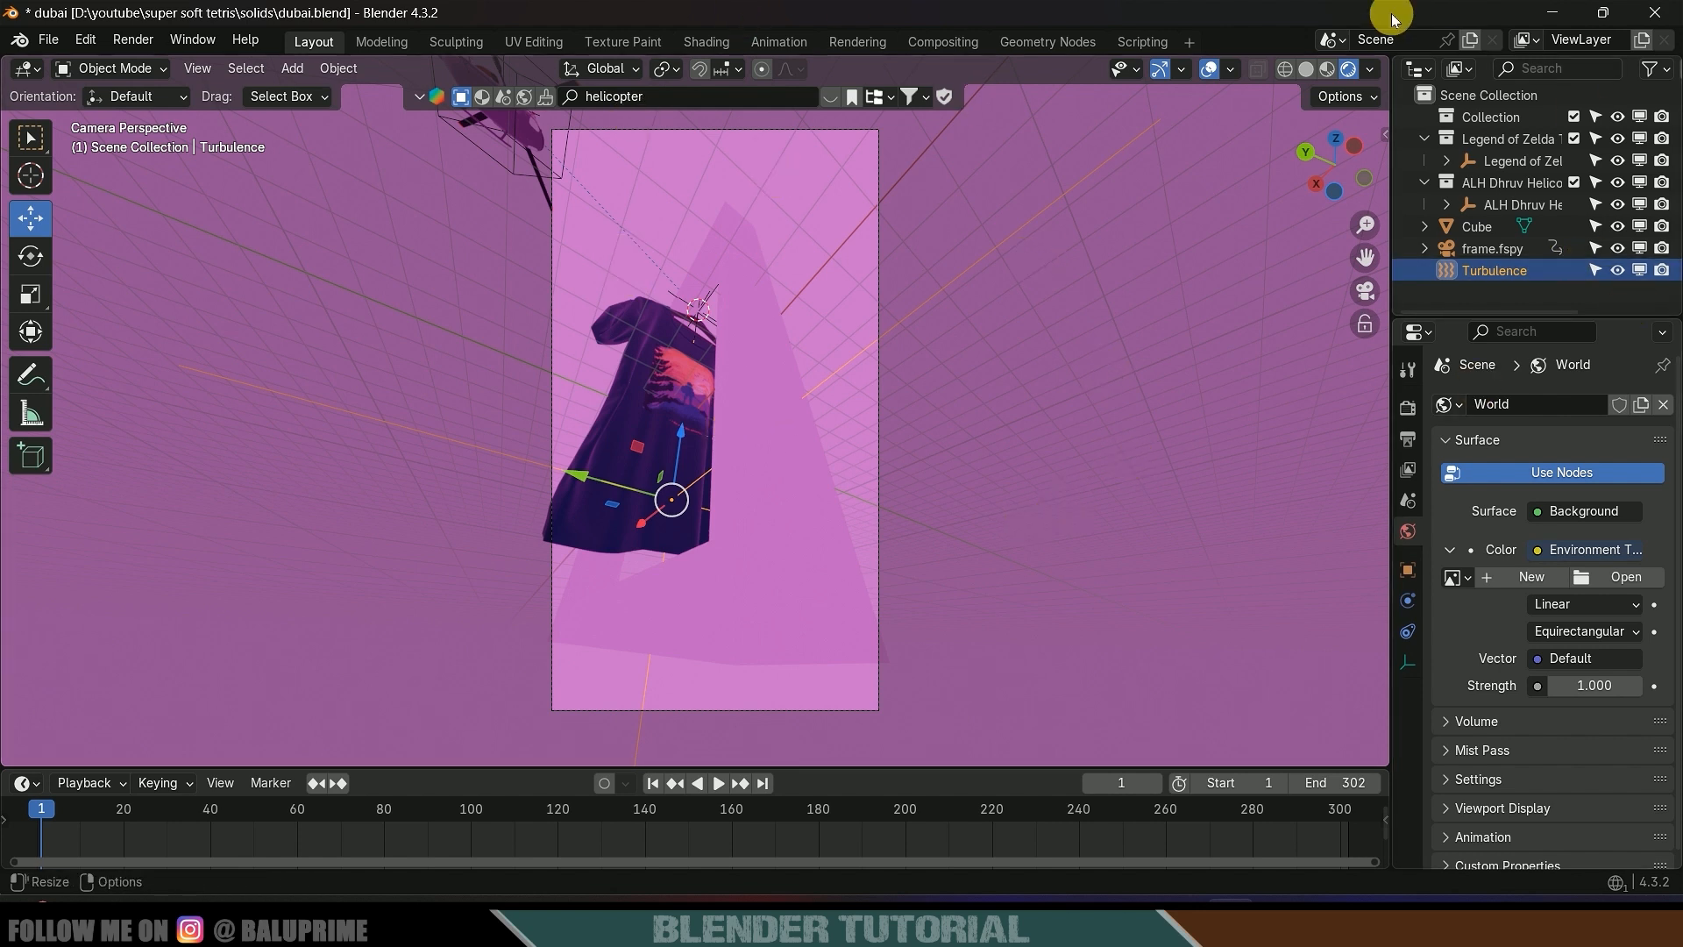
click(1307, 69)
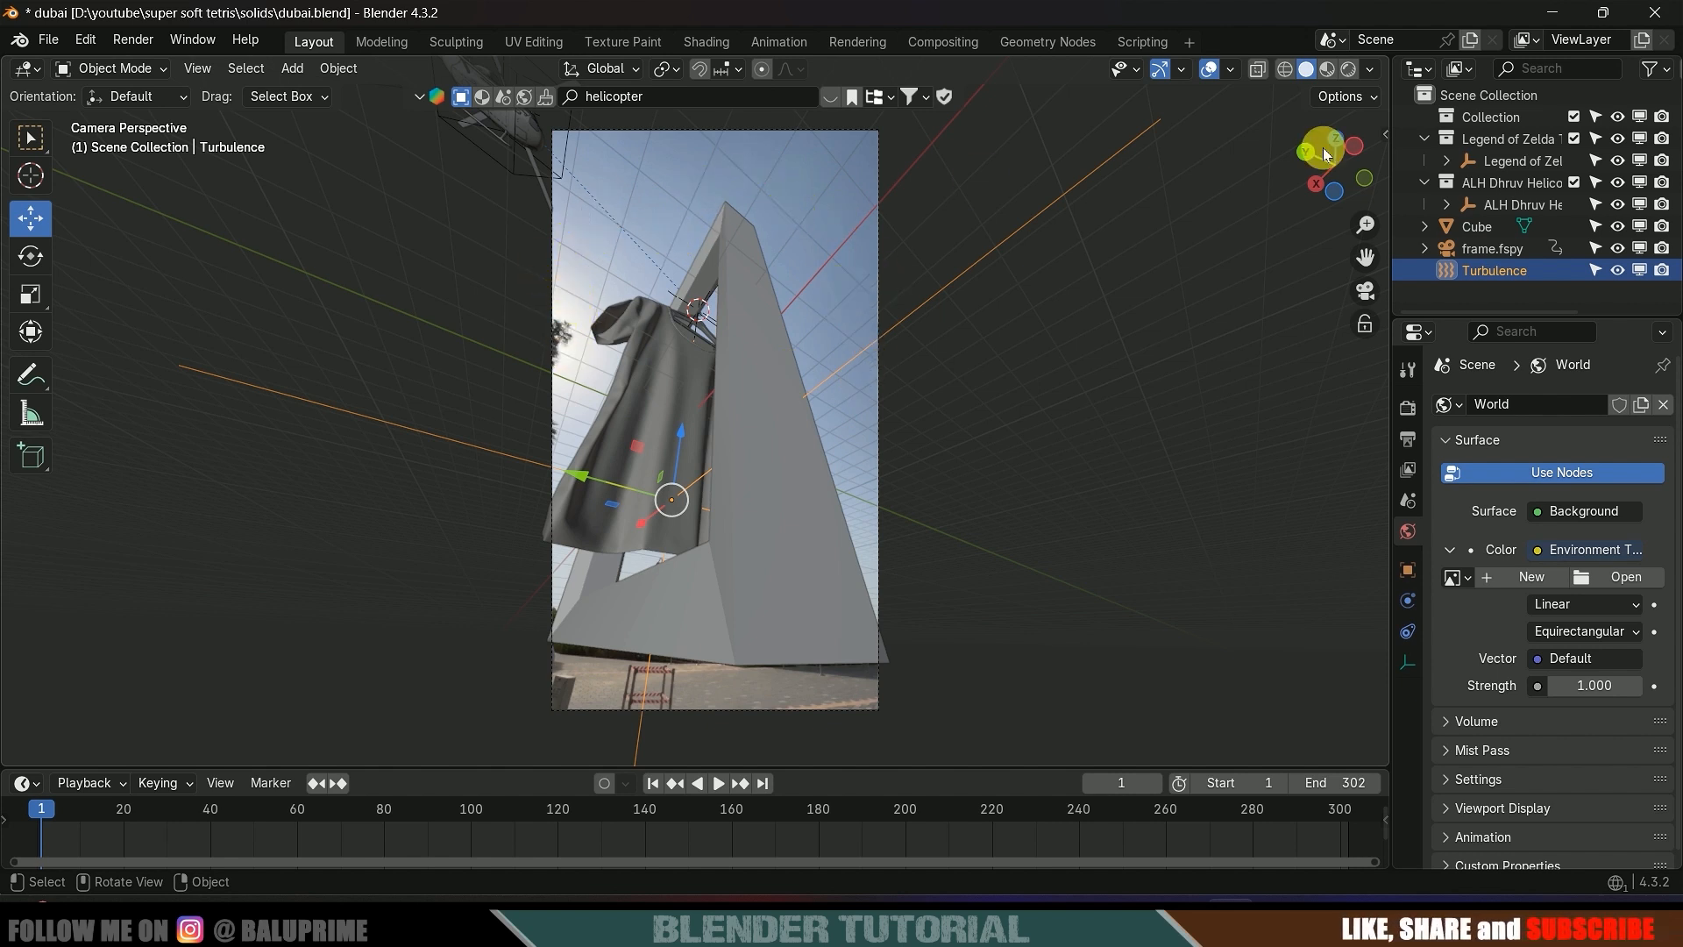
click(1349, 69)
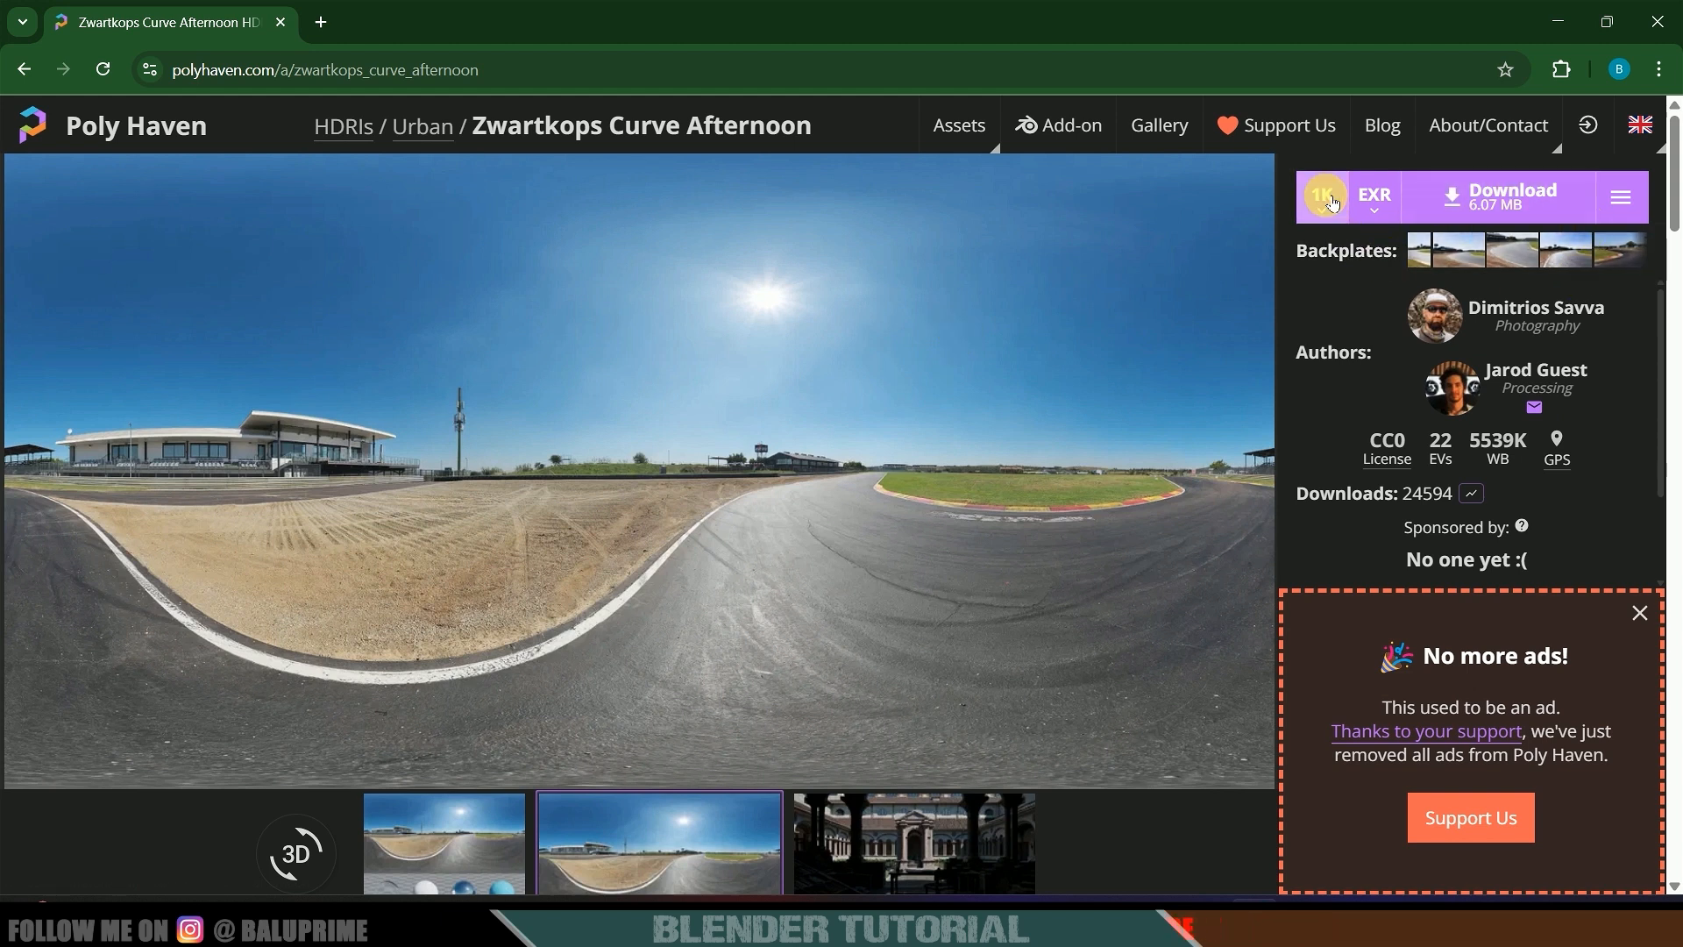
- Download the Zwartkops Curve Afternoon HDRI from Poly Haven at 1K resolution in EXR format
click(1331, 201)
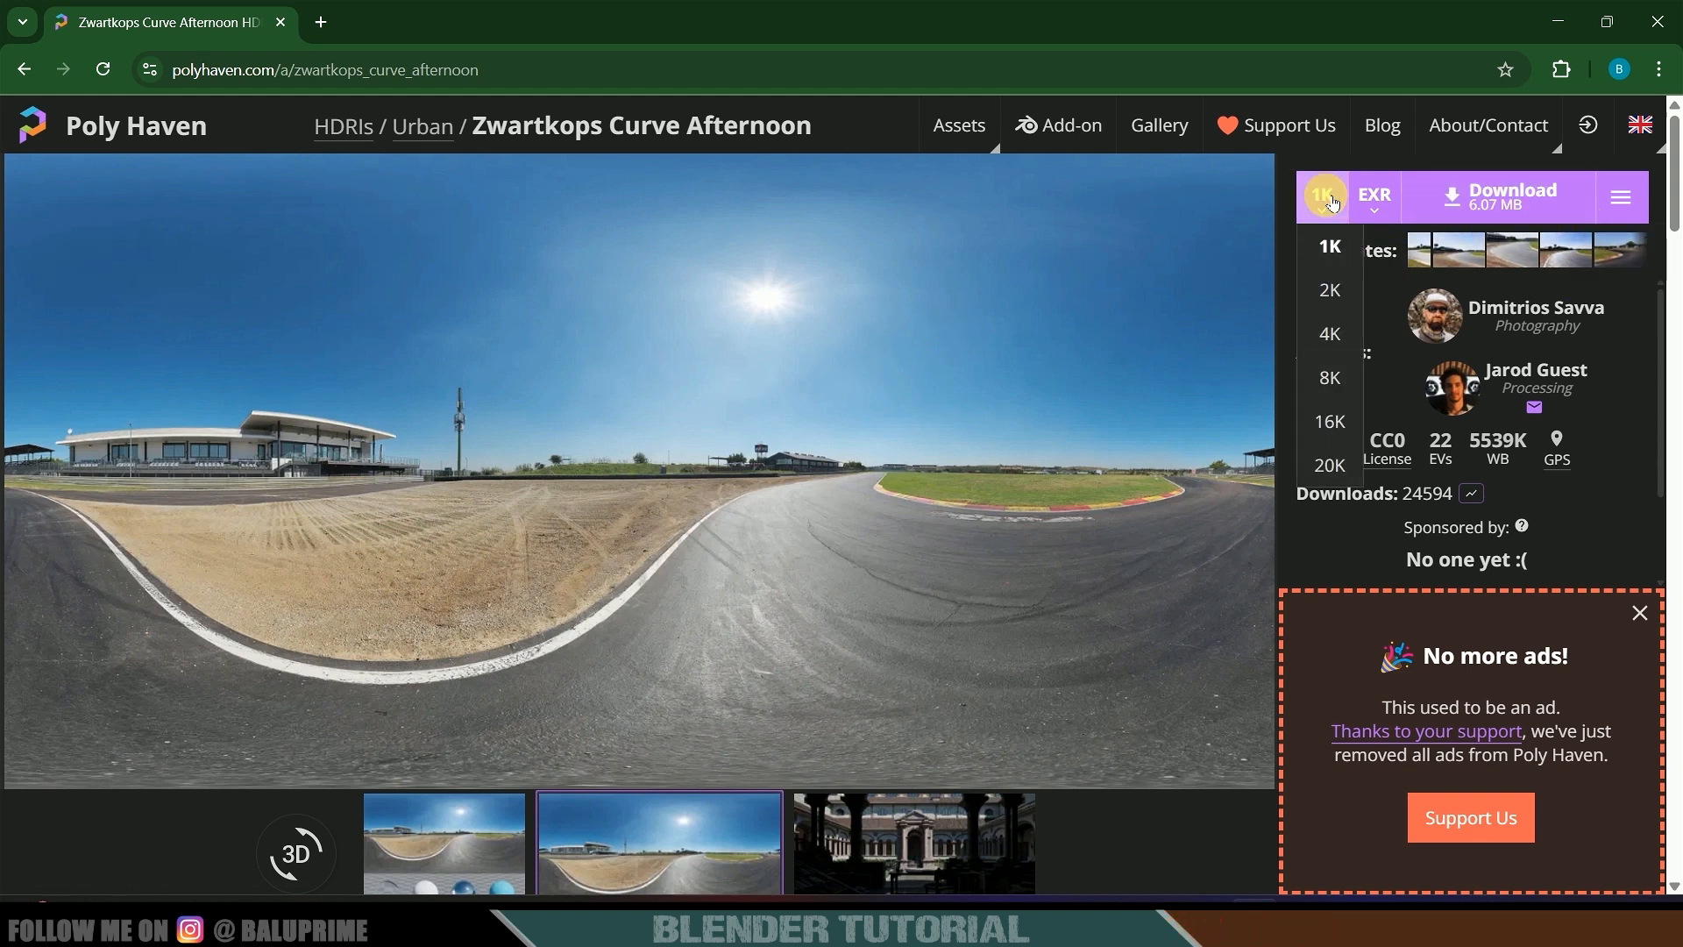
click(1329, 245)
click(1502, 197)
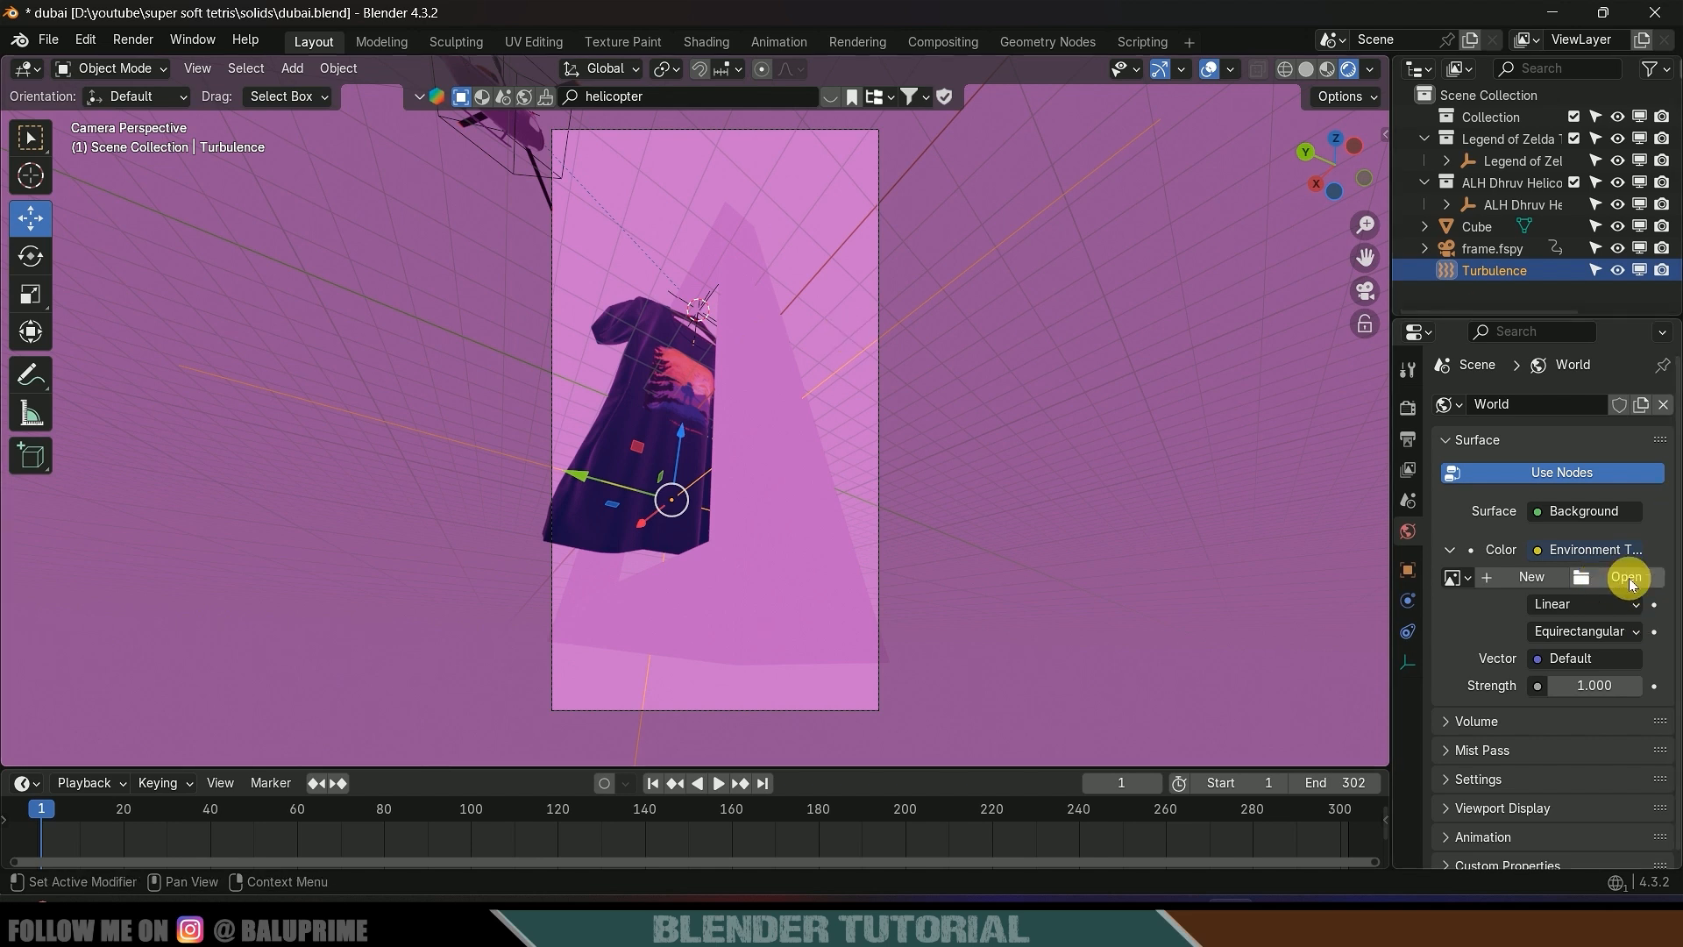
- Load the downloaded zwartkops HDRI as the World's environment image, and compare its lighting with the background footage
click(1626, 579)
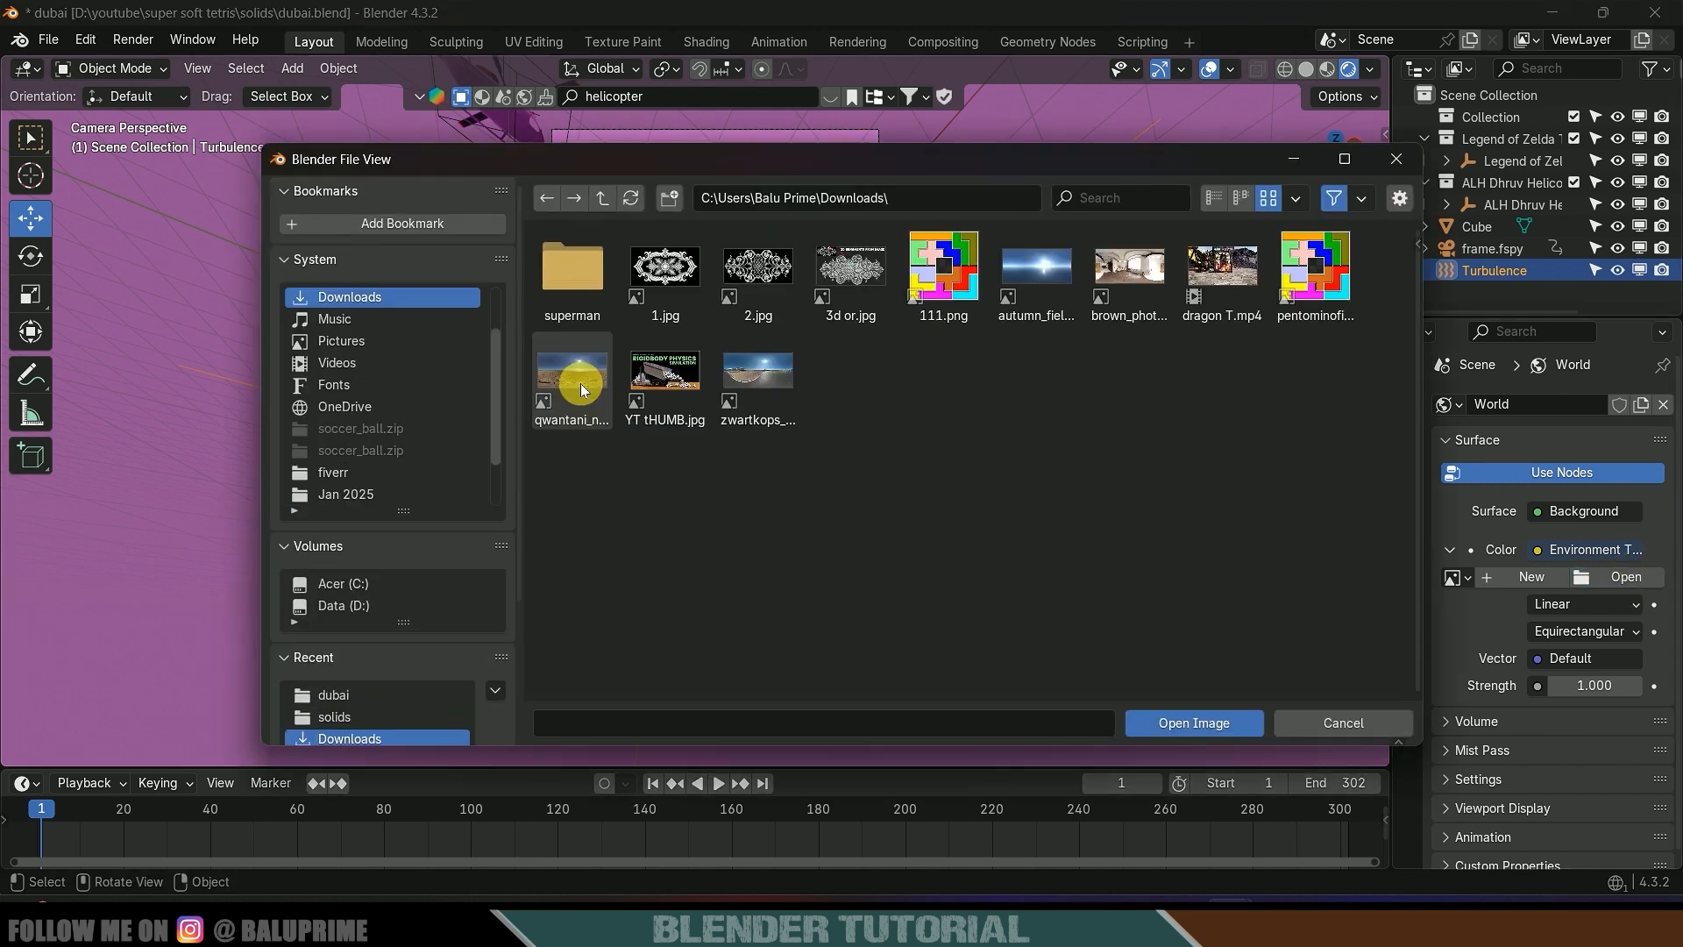
click(761, 377)
click(1197, 724)
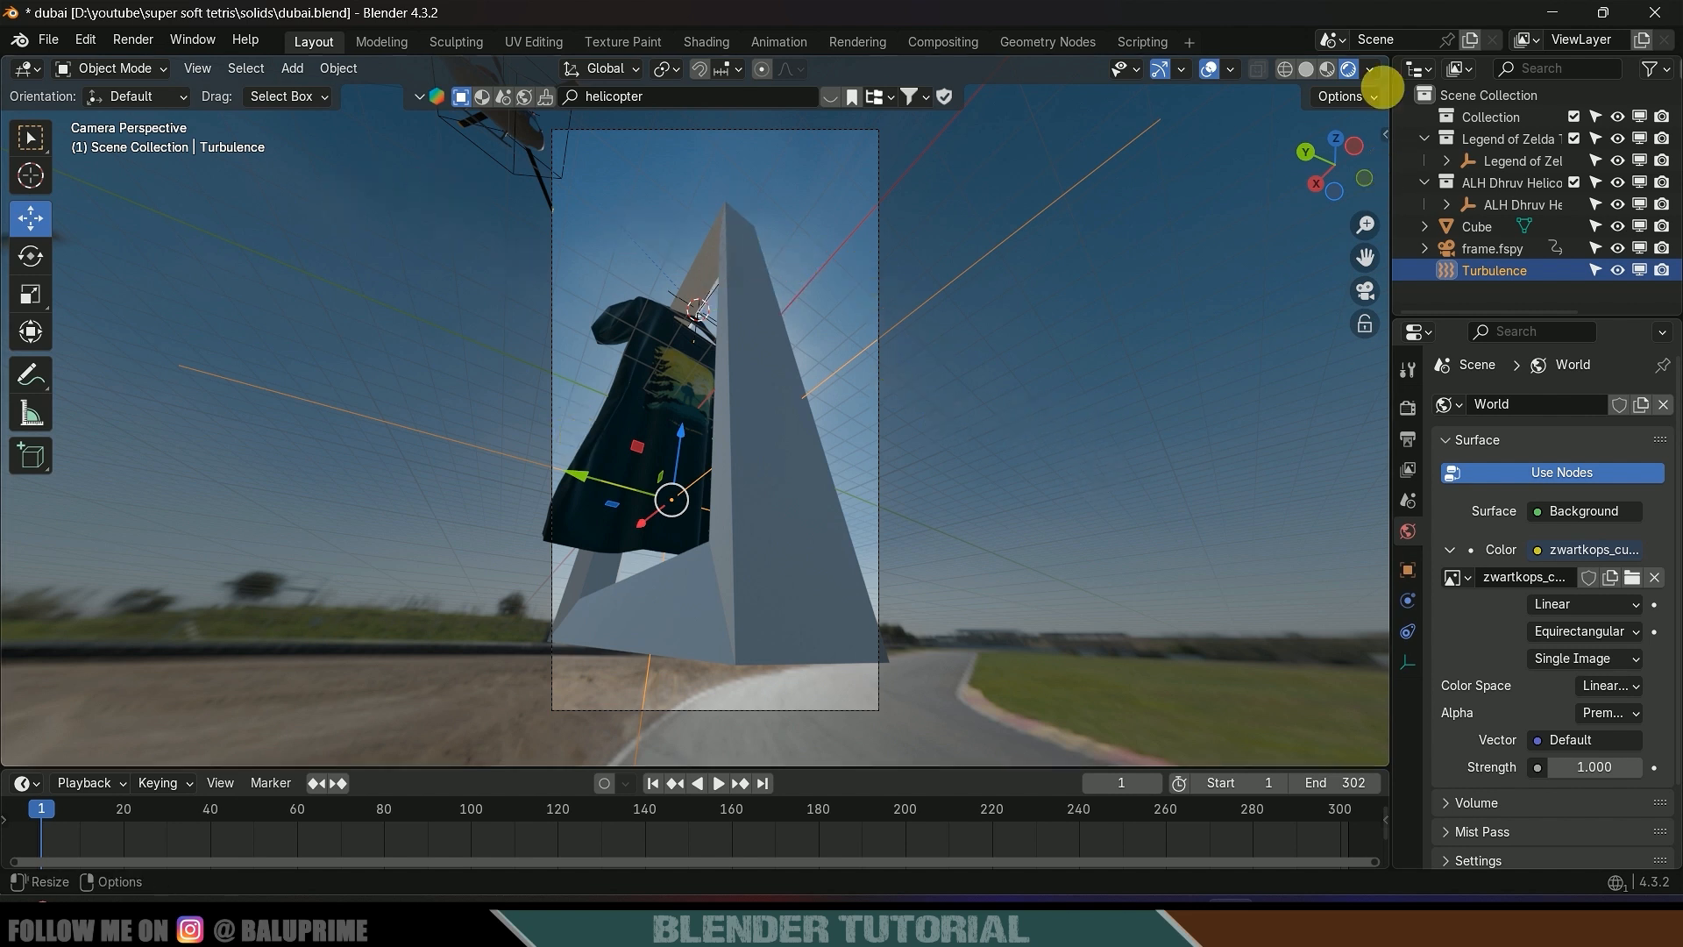
click(1306, 69)
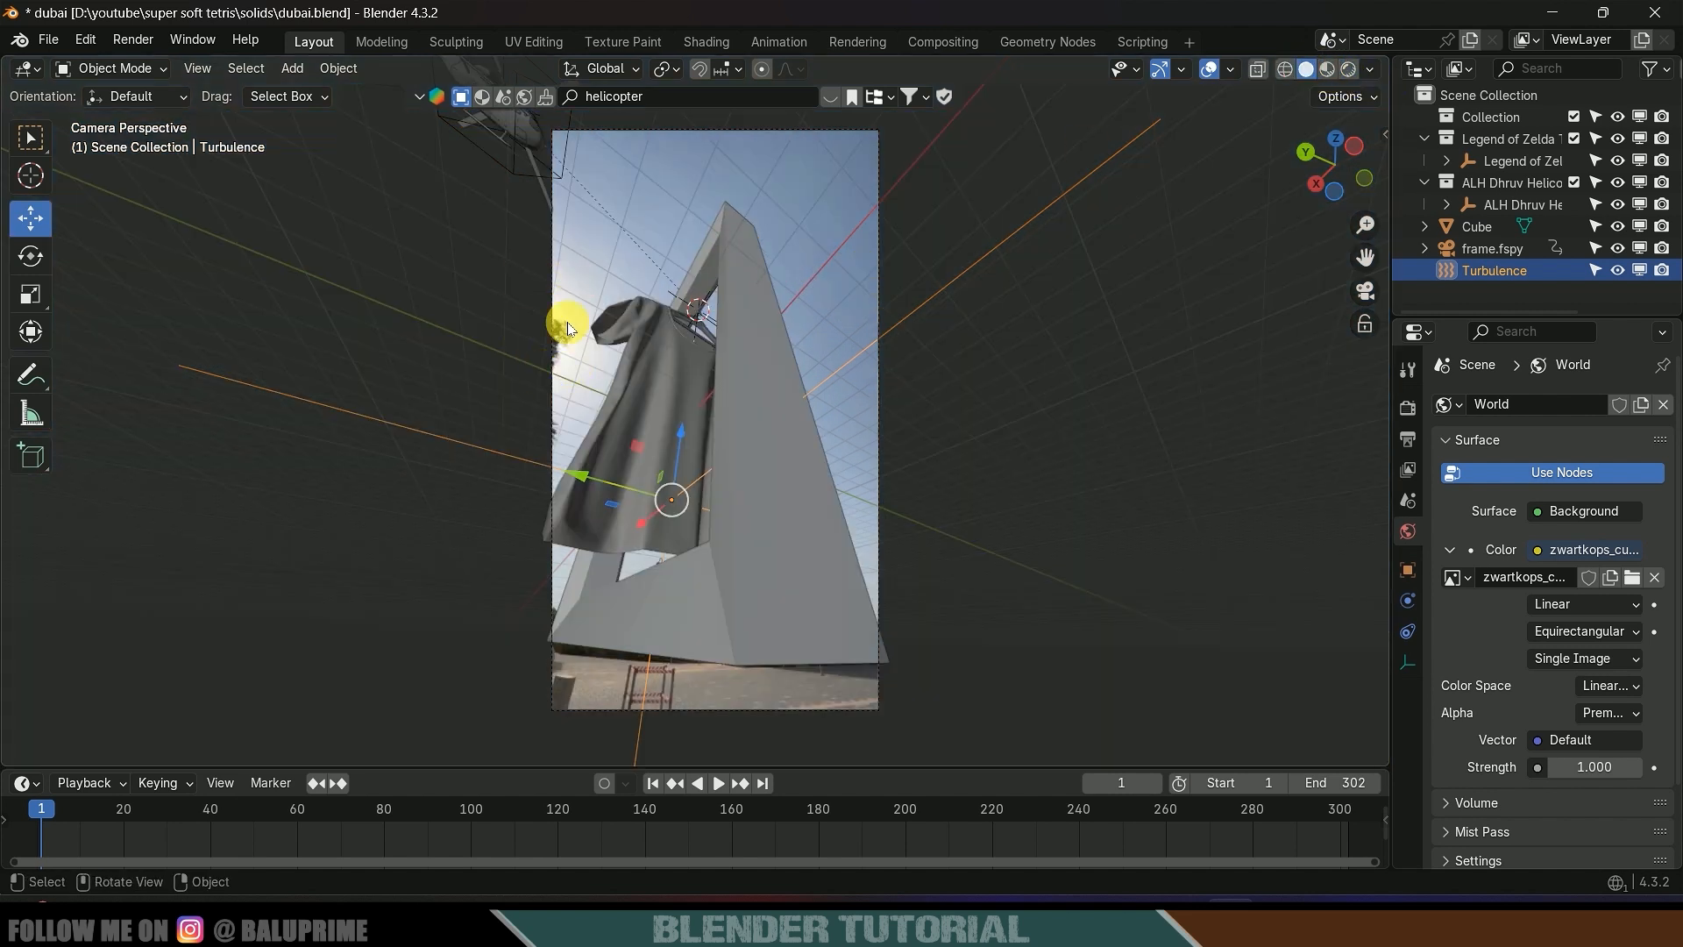
click(1350, 72)
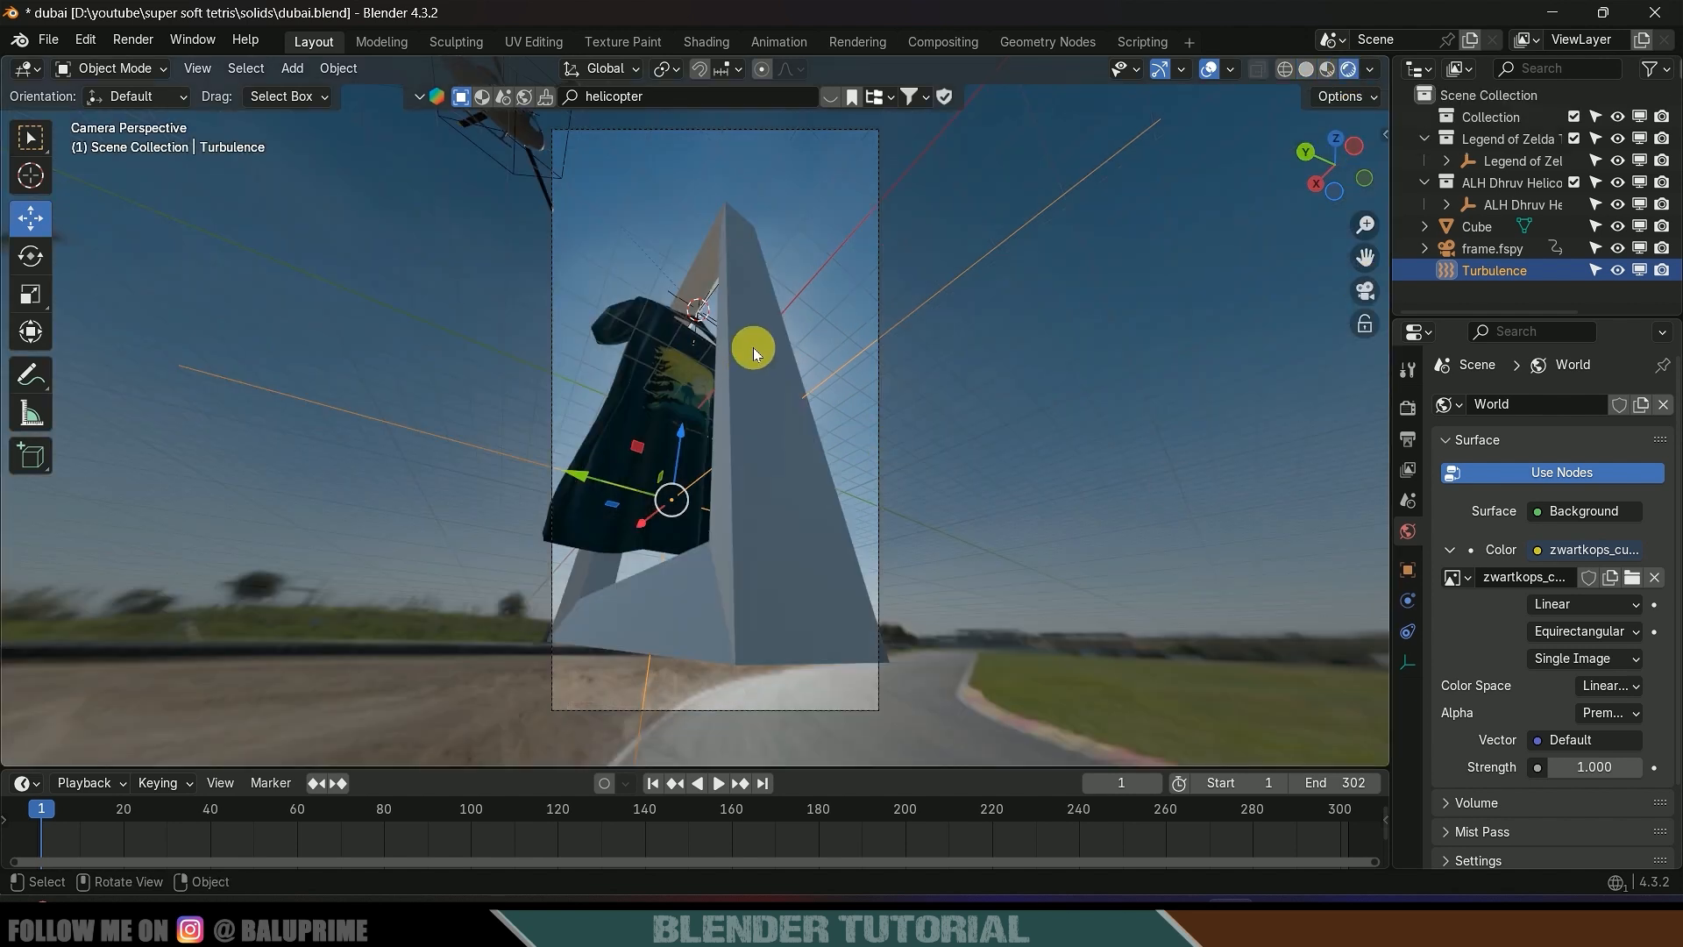
- Switch to the Shading workspace with a rendered camera view, and display the World shader nodes
click(709, 41)
key(KP_0)
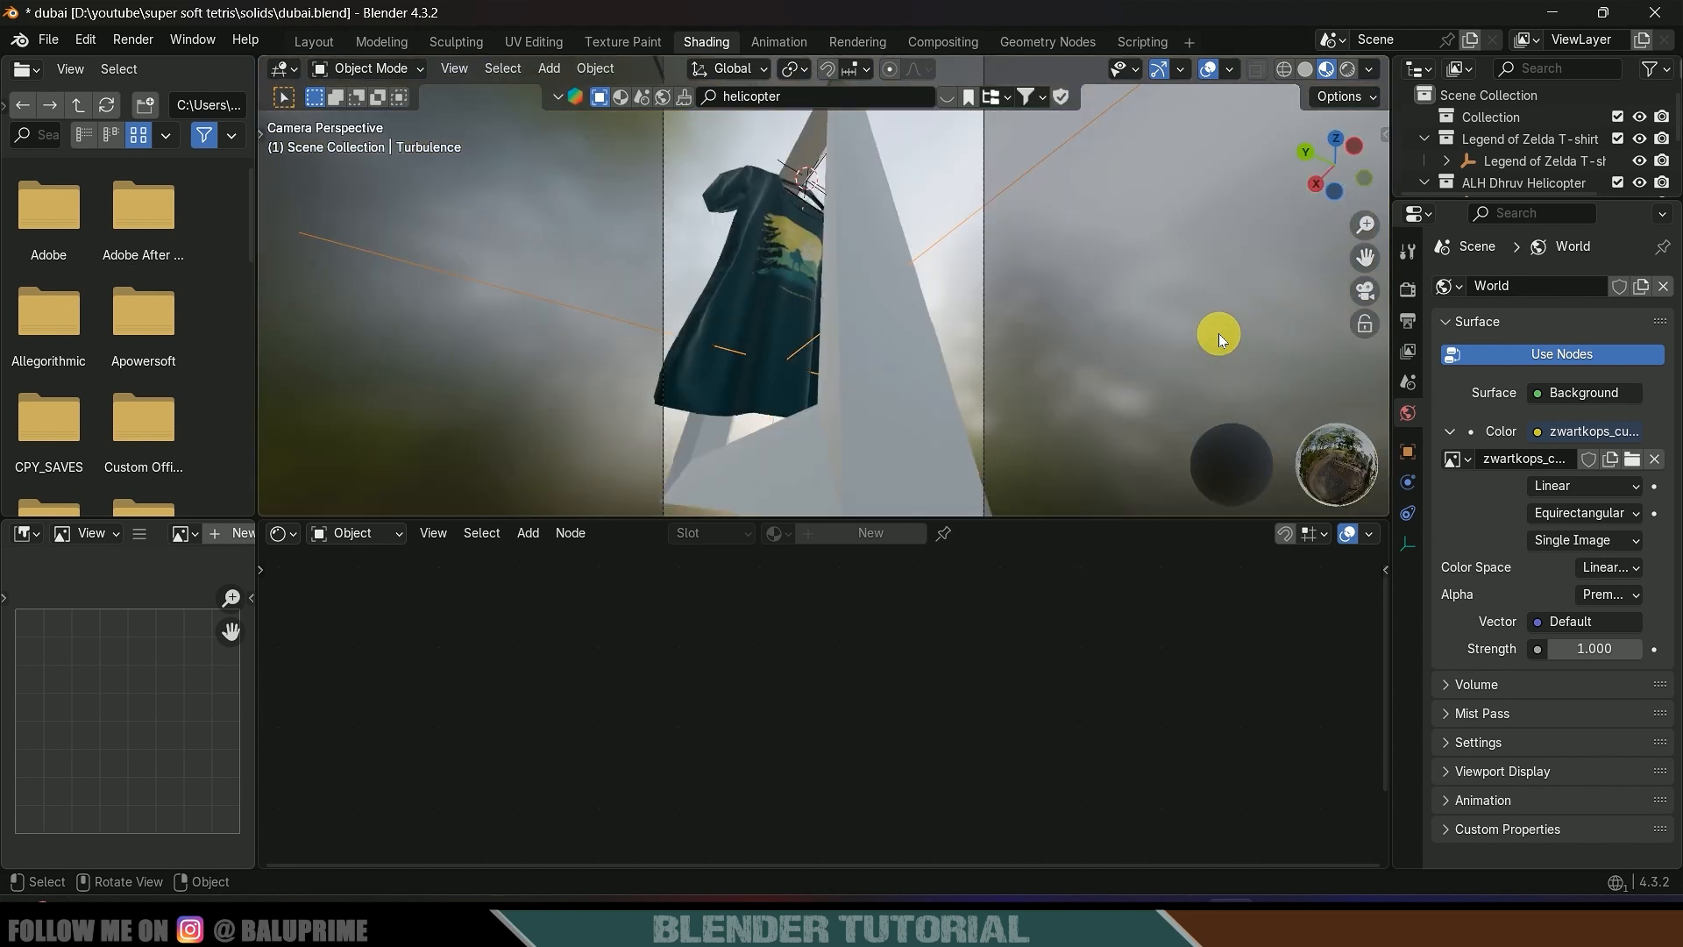
click(1348, 70)
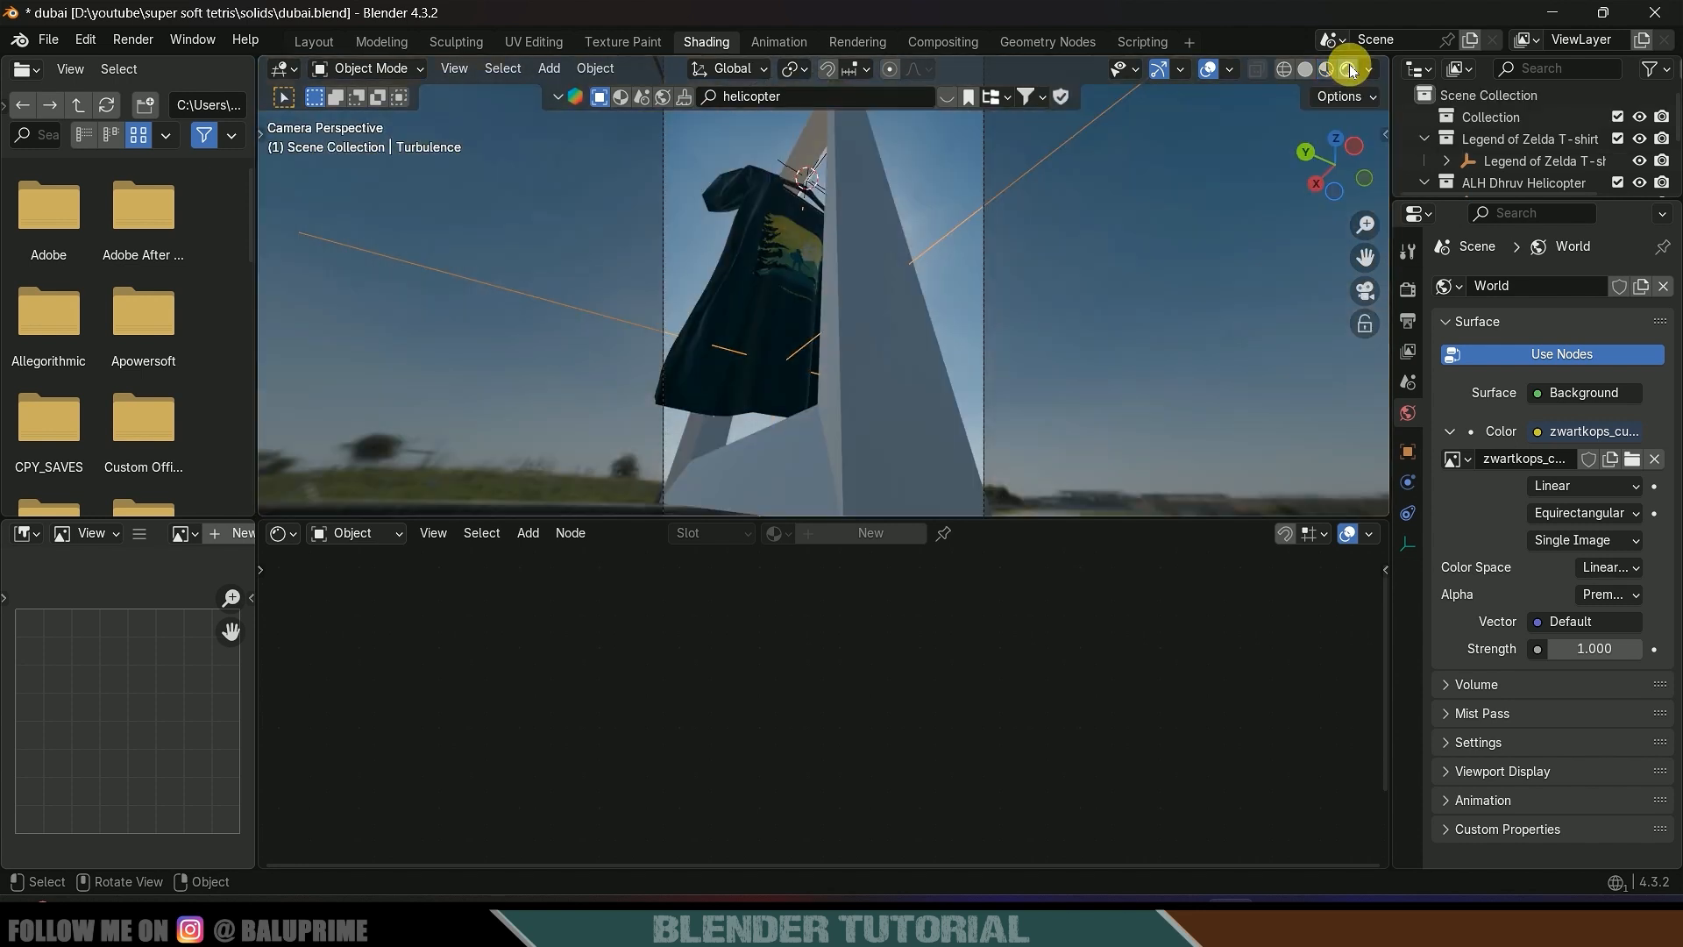
click(359, 533)
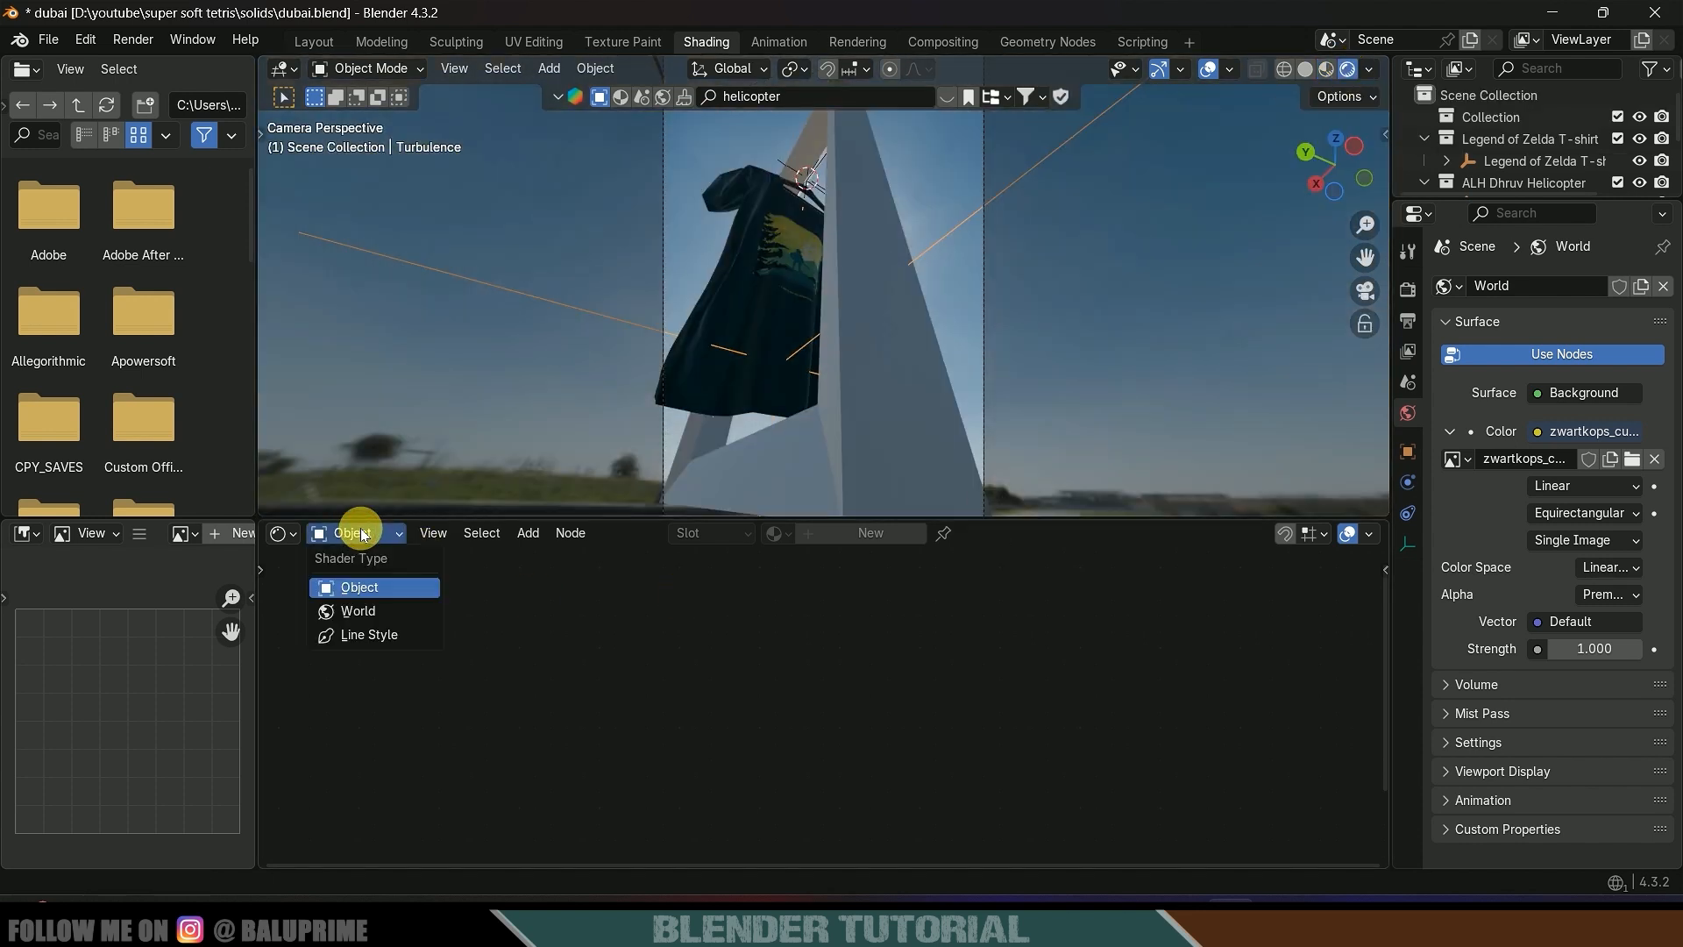
click(359, 611)
key(Home)
middle_drag(1056, 792, 1143, 755)
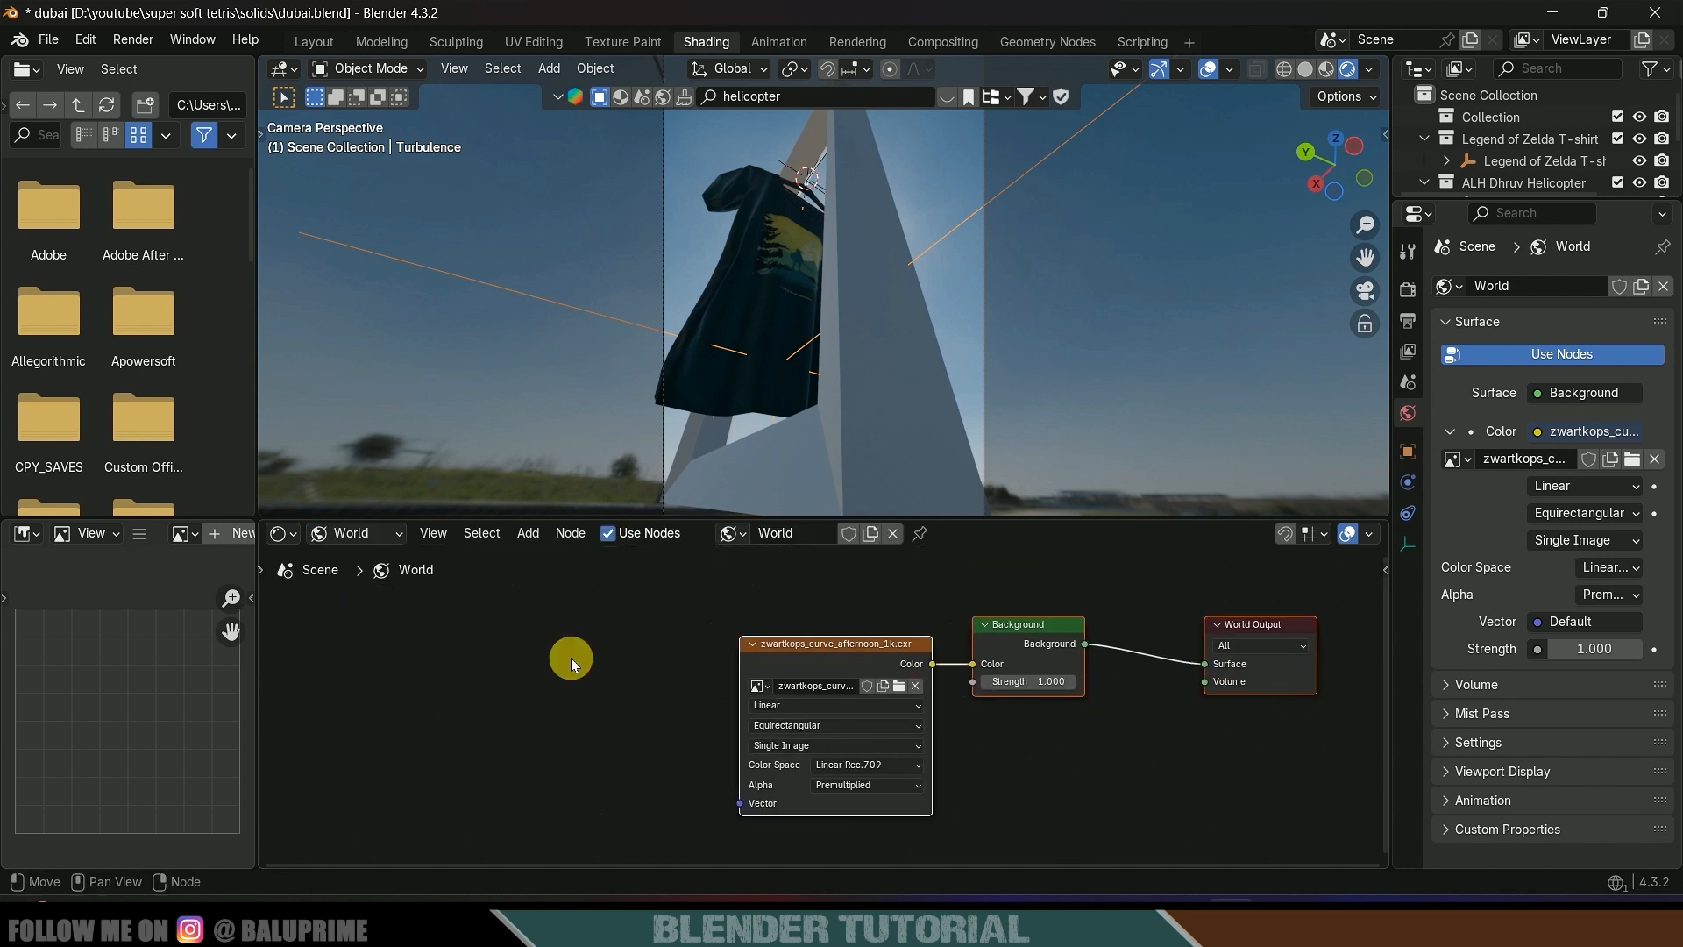
- Add Mapping and Texture Coordinate nodes connected to the Environment Texture's Vector input
click(794, 647)
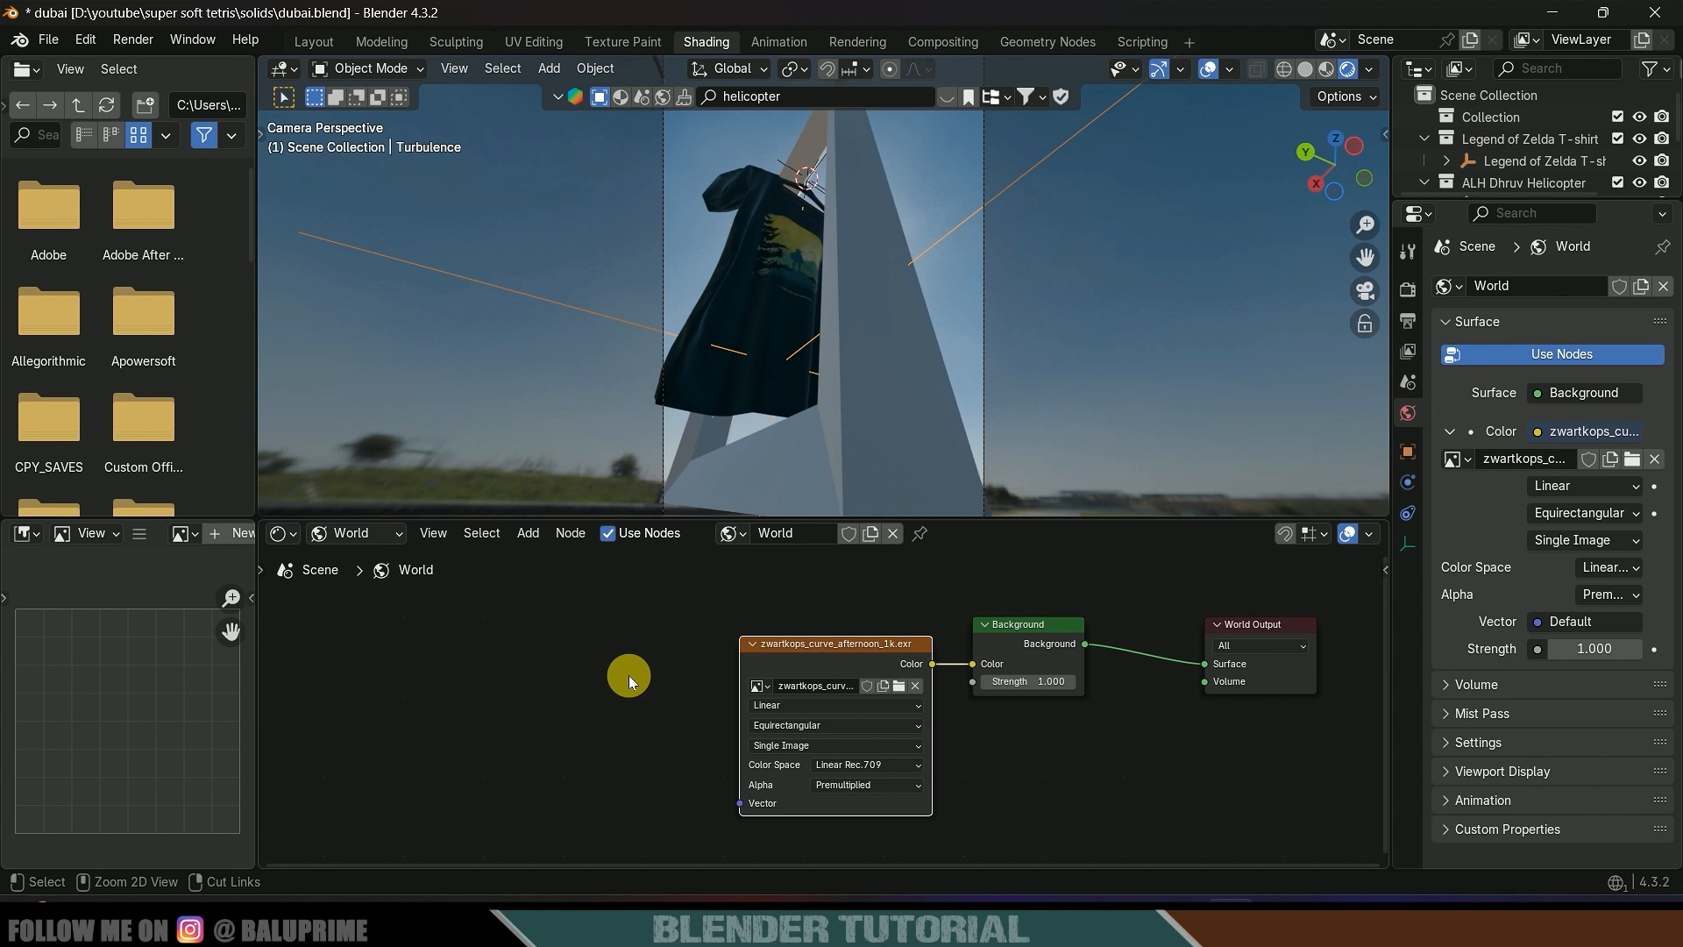
key(ctrl+t)
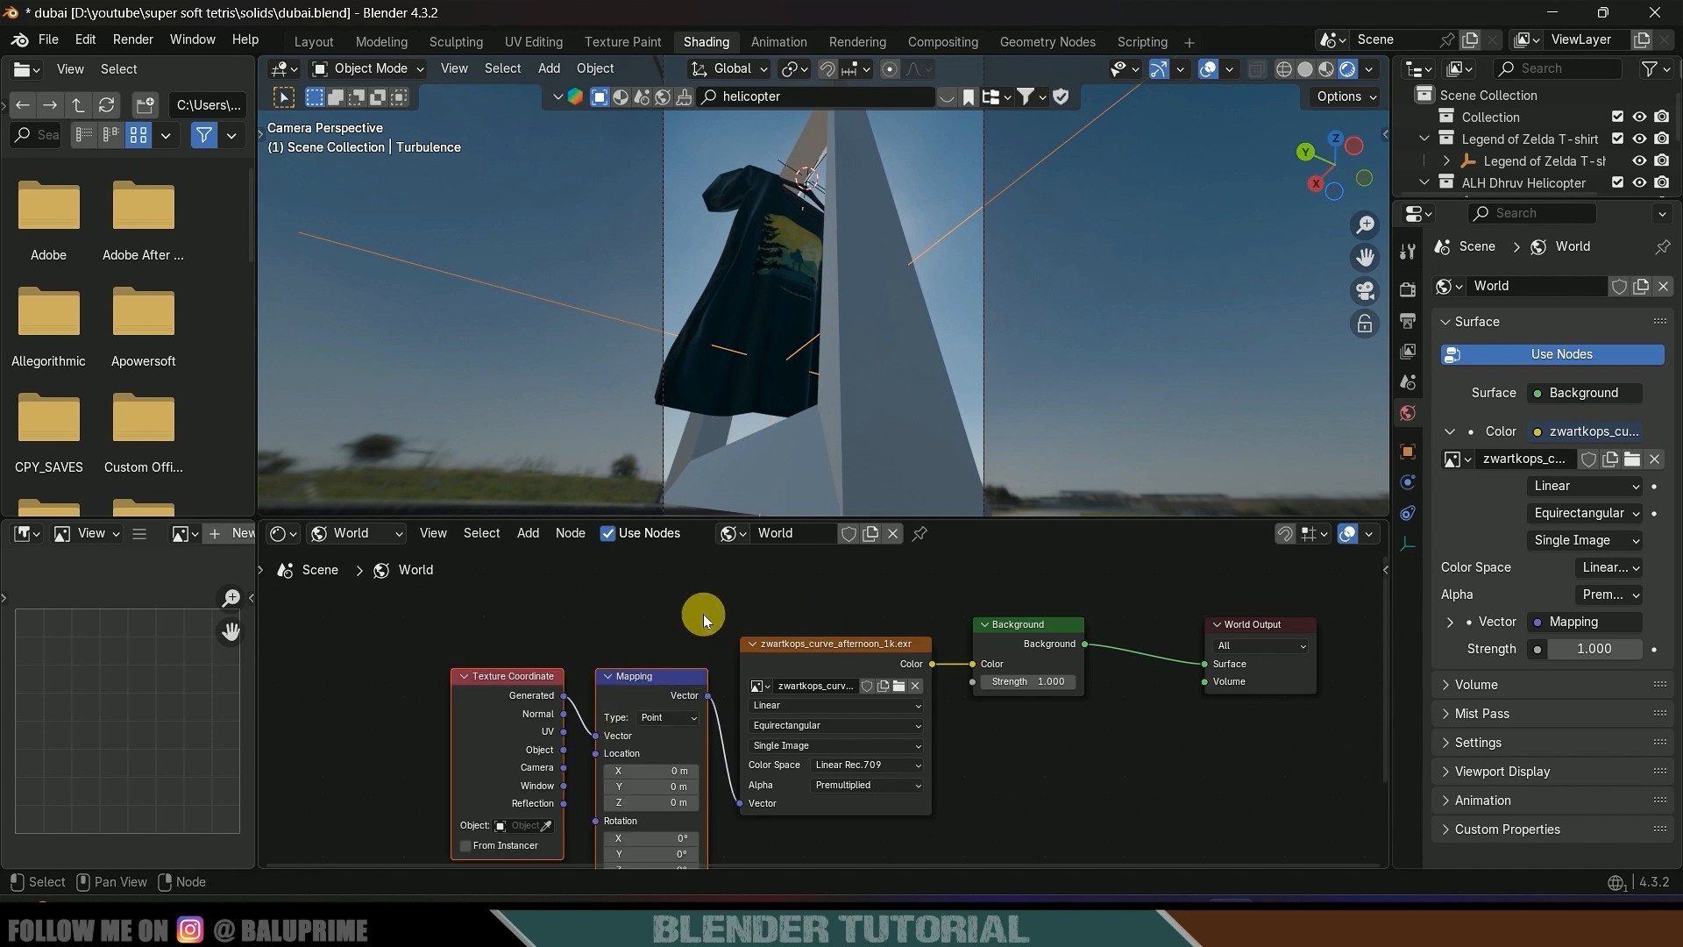
key(Home)
- Look up the Node Wrangler add-on in the preferences, make sure it is enabled, and save the preferences
click(85, 40)
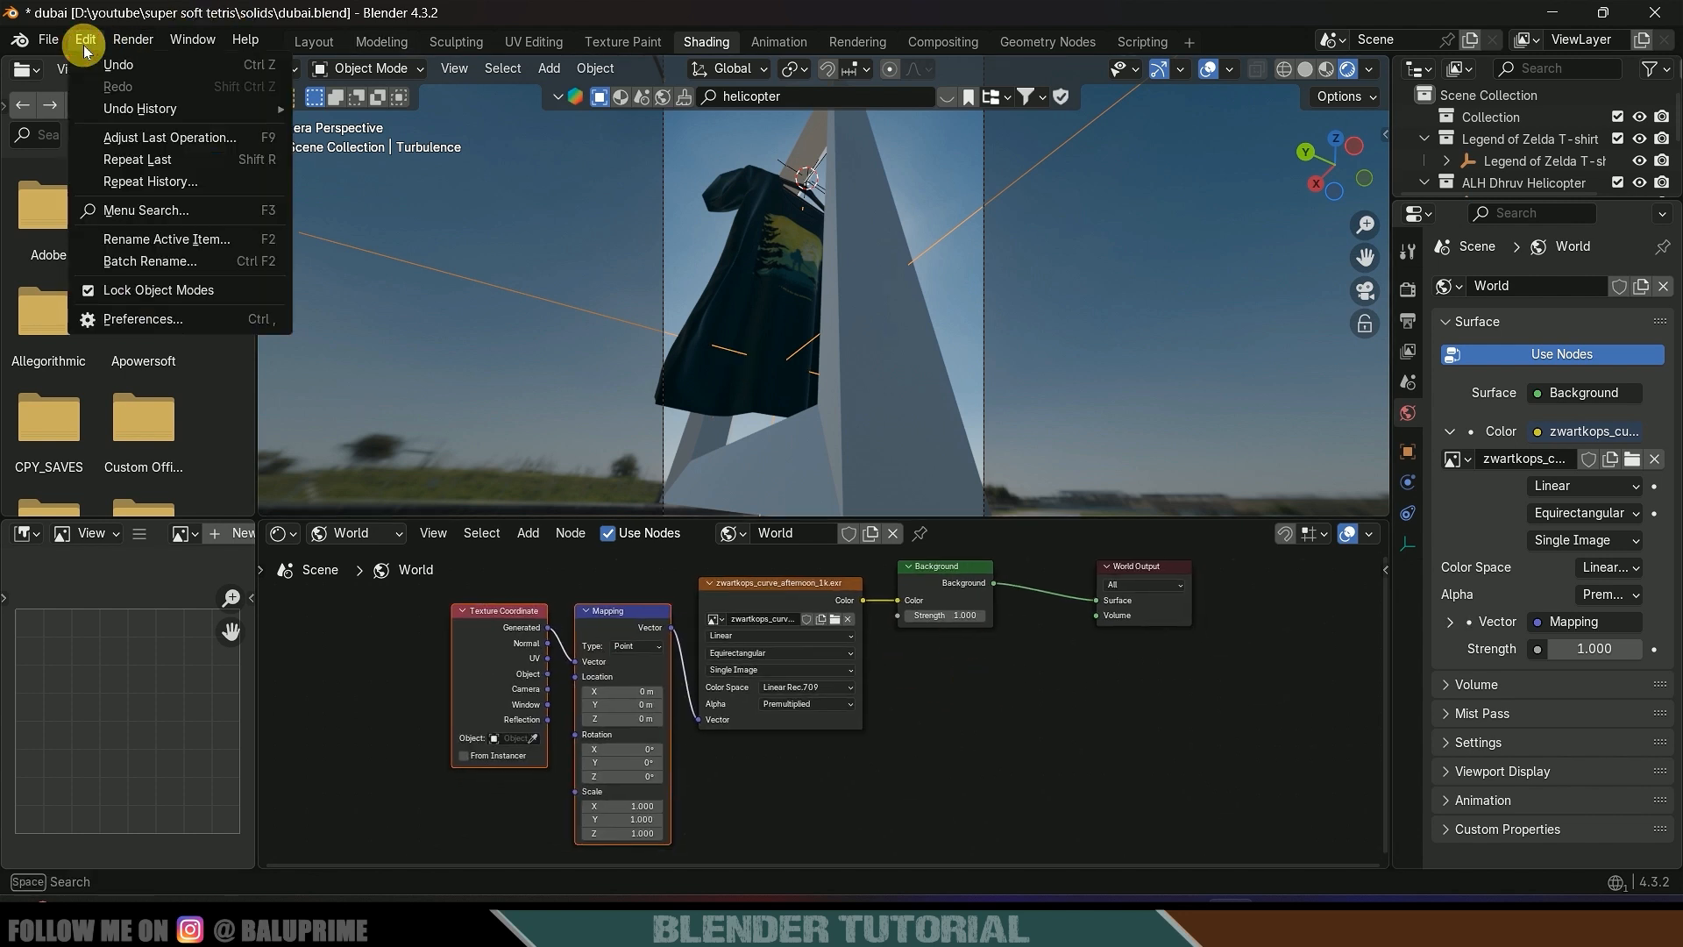
click(136, 319)
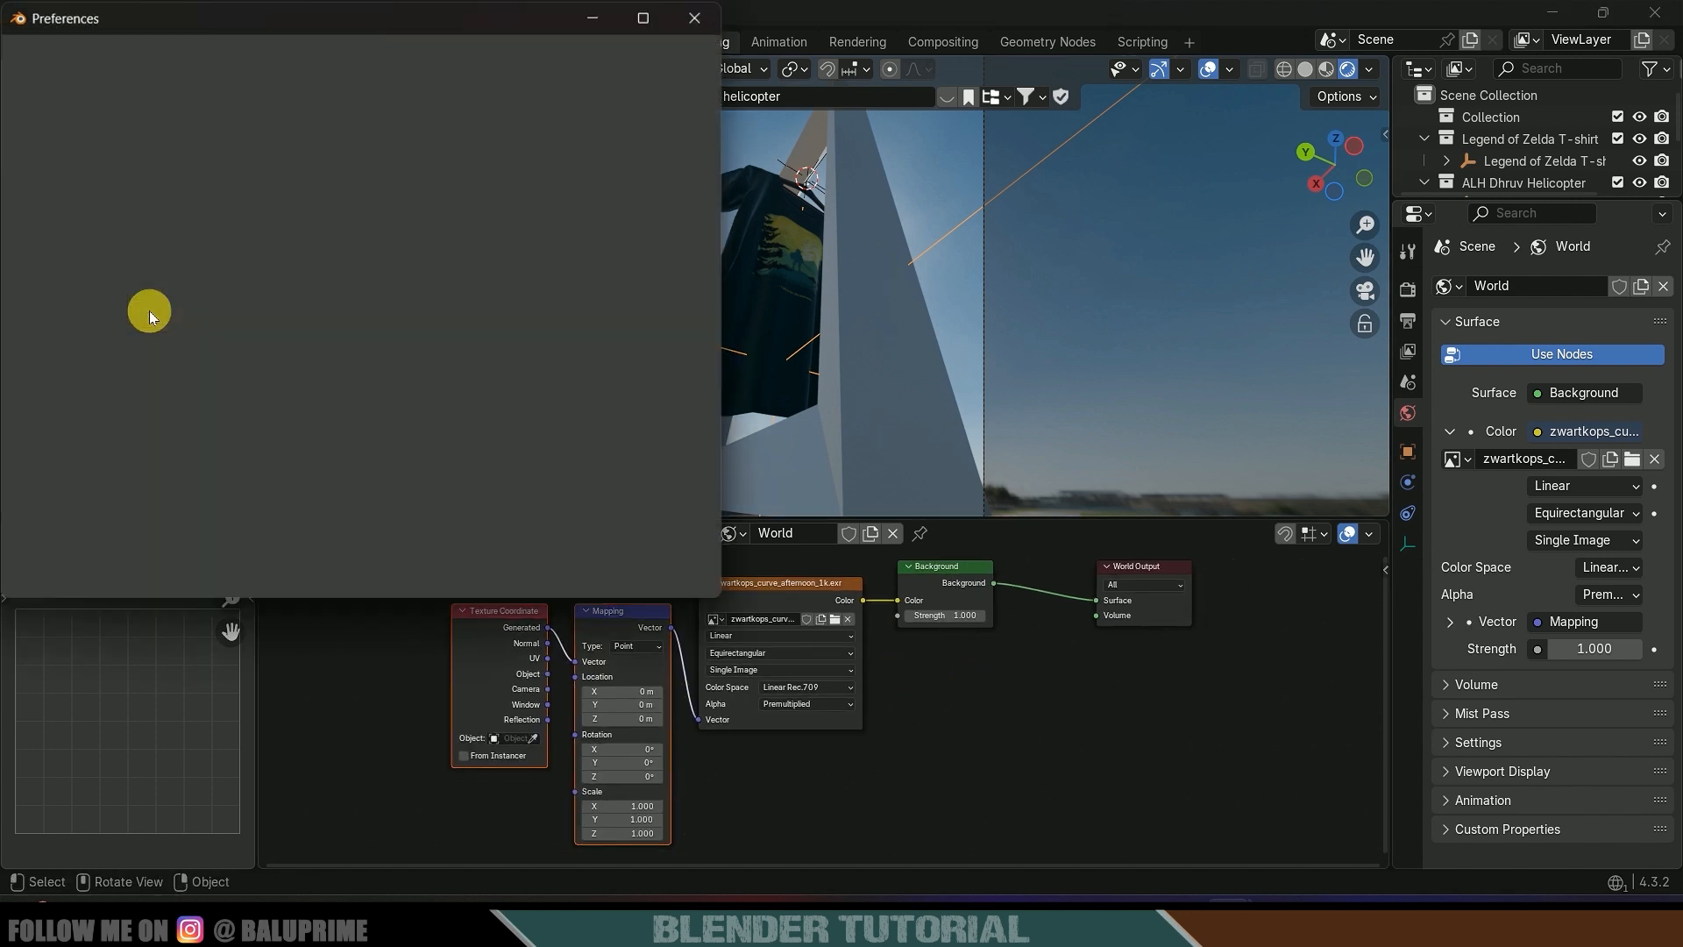
click(52, 239)
click(341, 54)
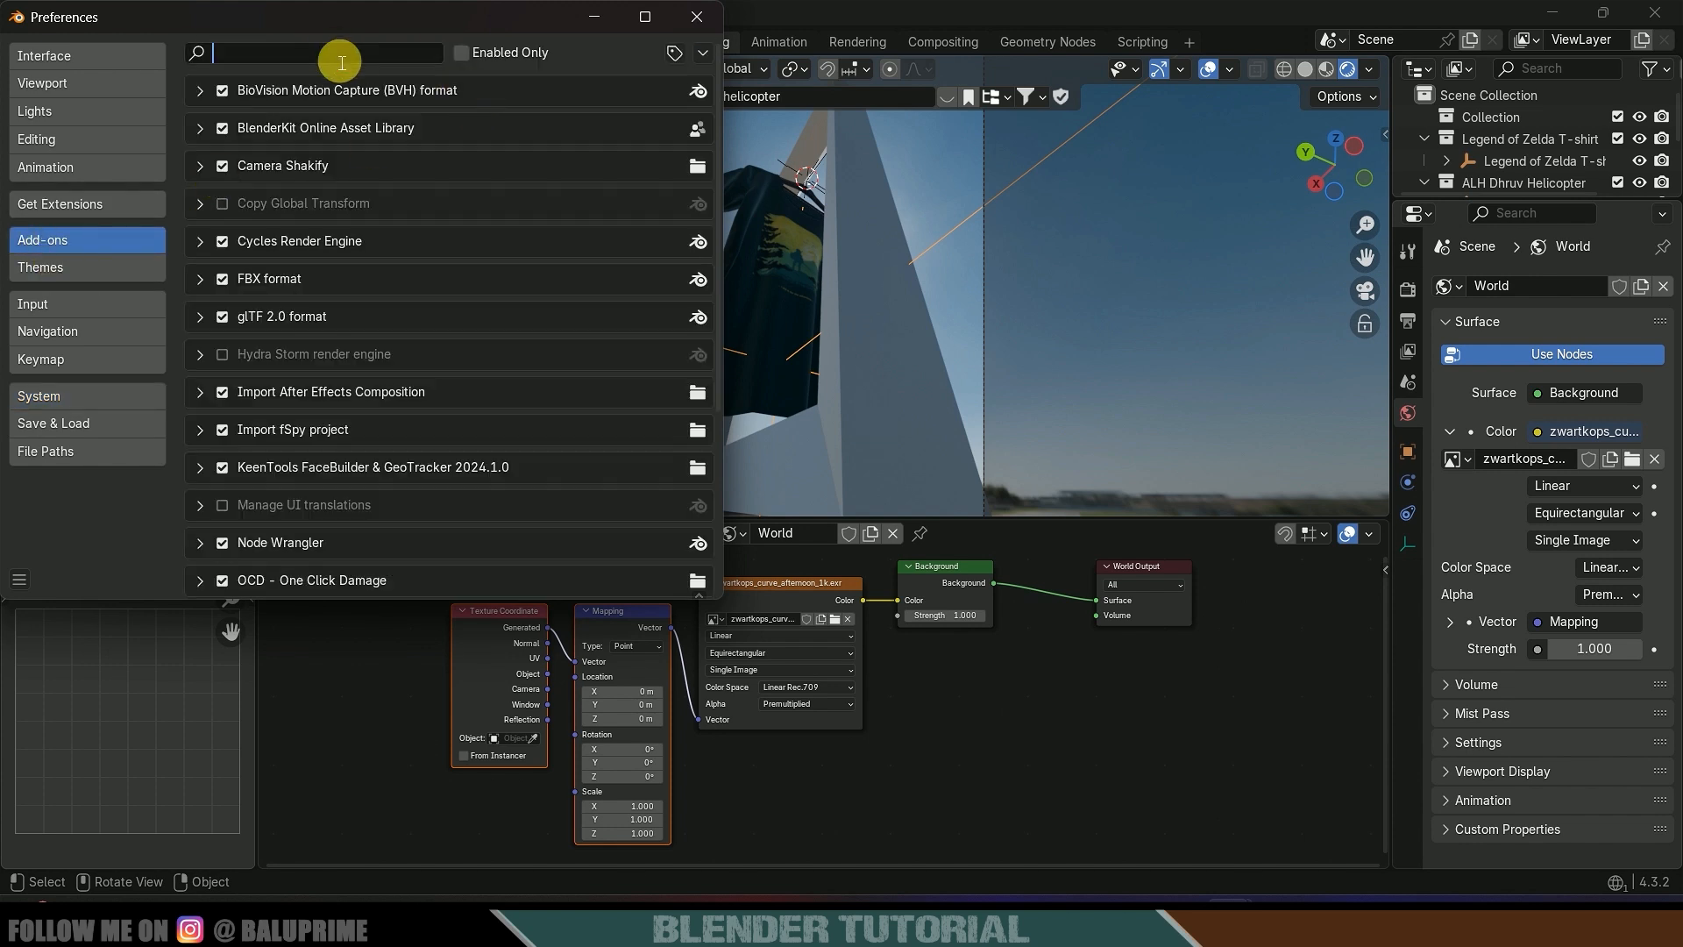
text(node)
key(Return)
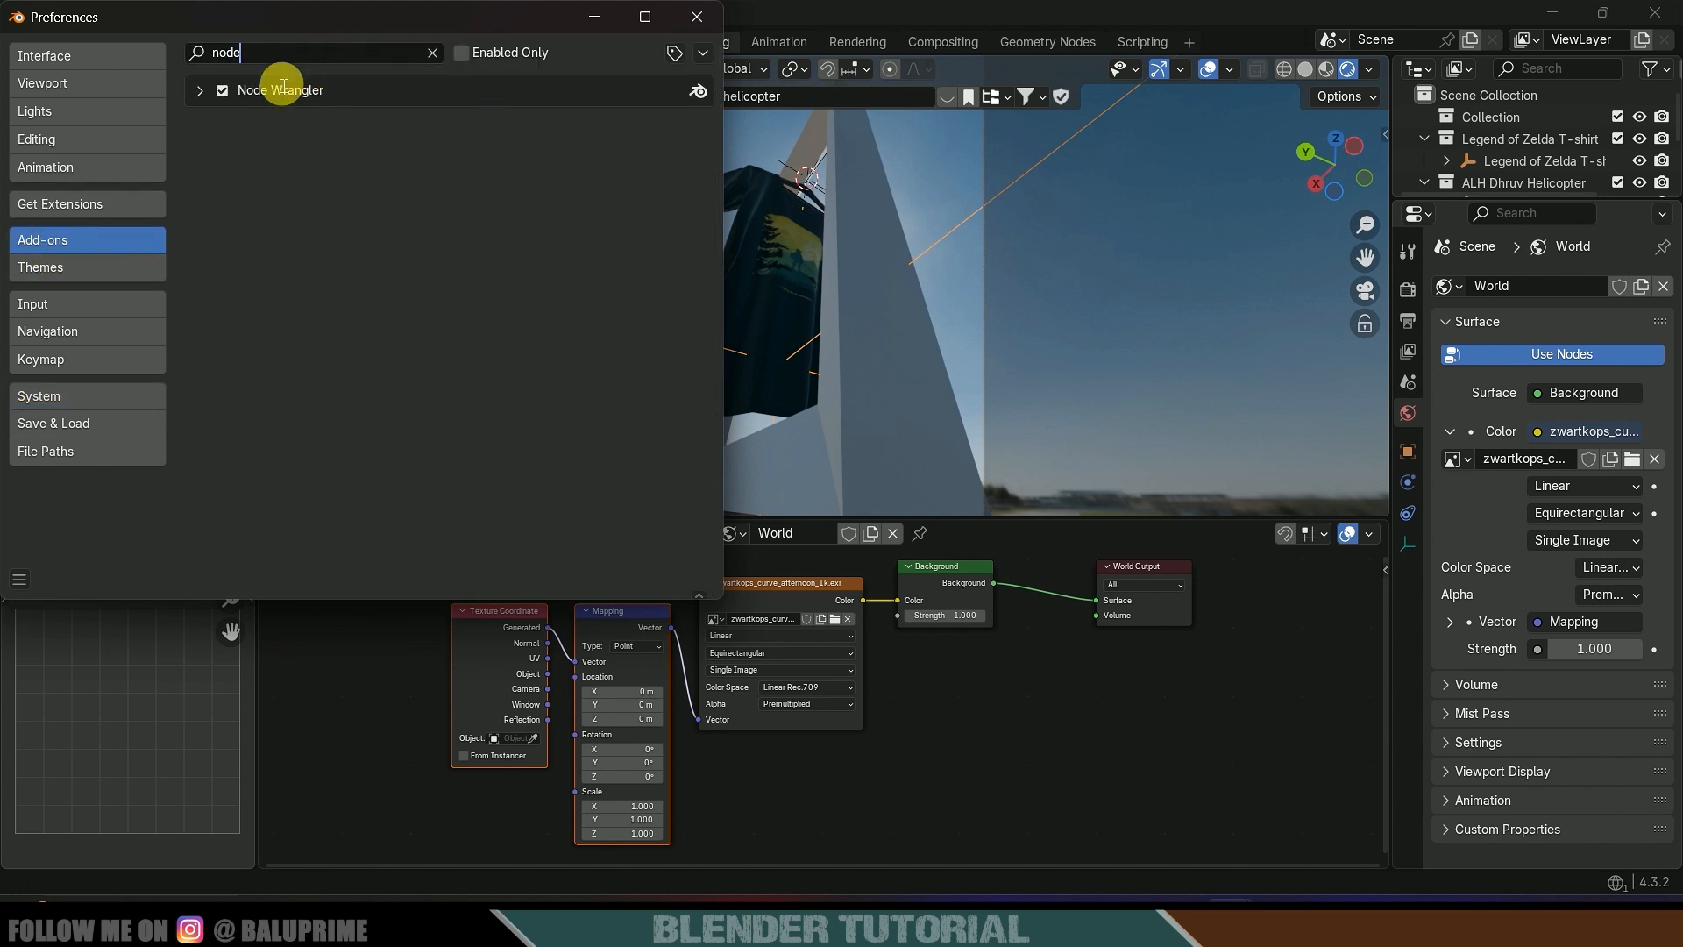
click(20, 579)
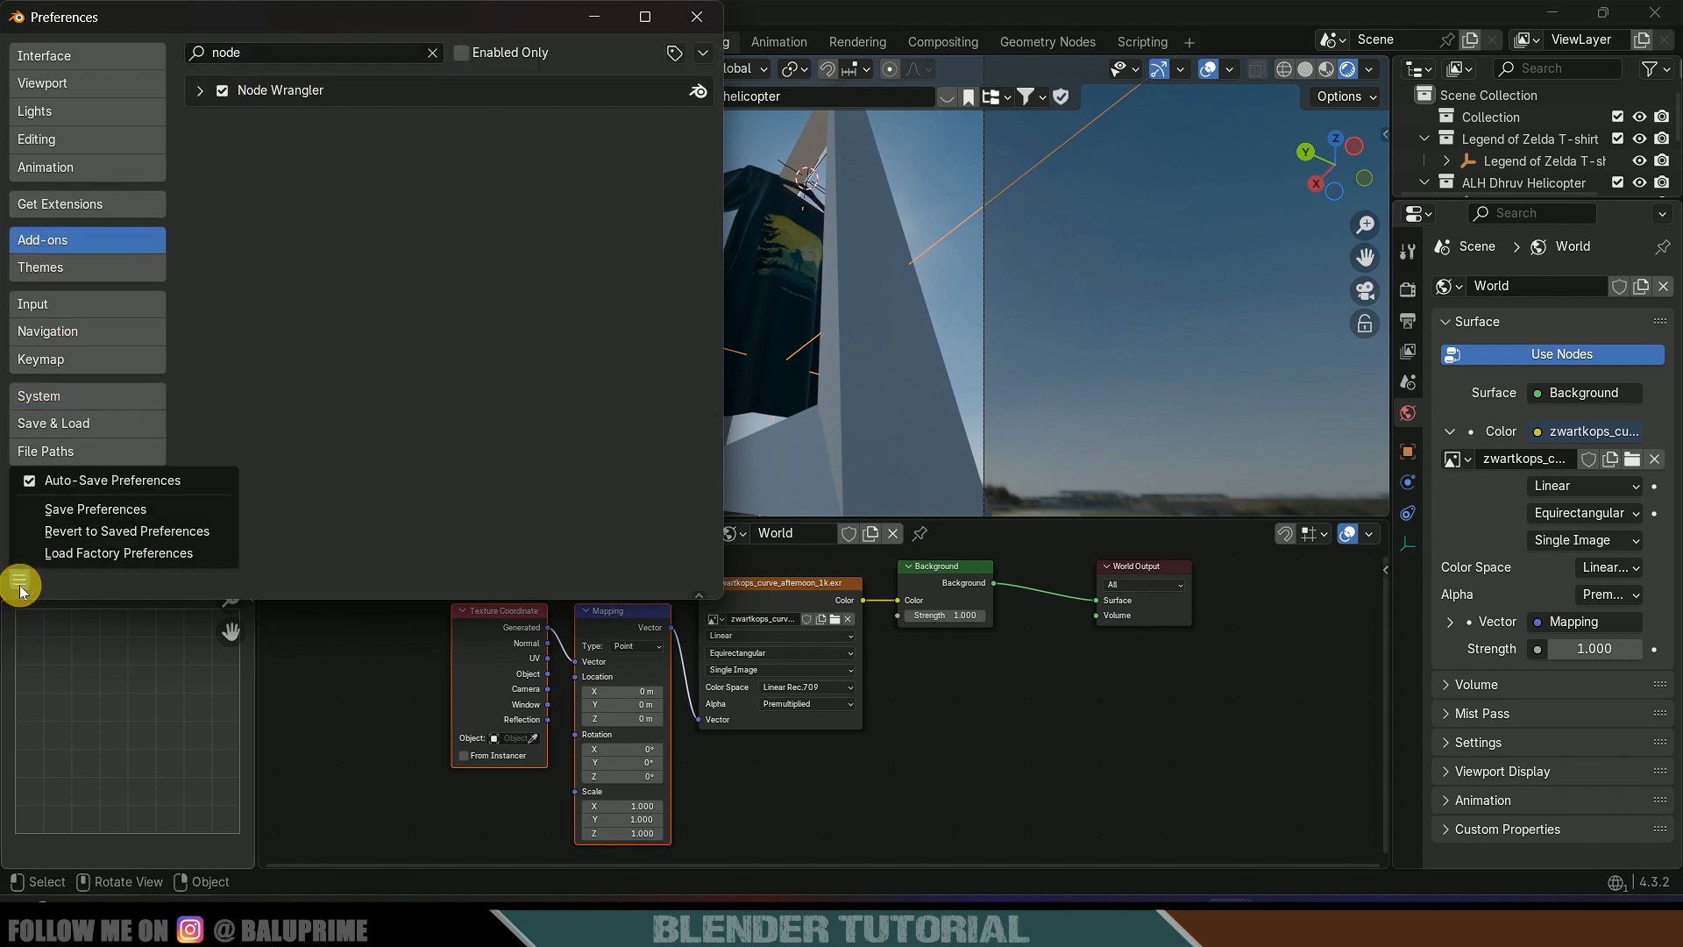
click(98, 505)
click(702, 18)
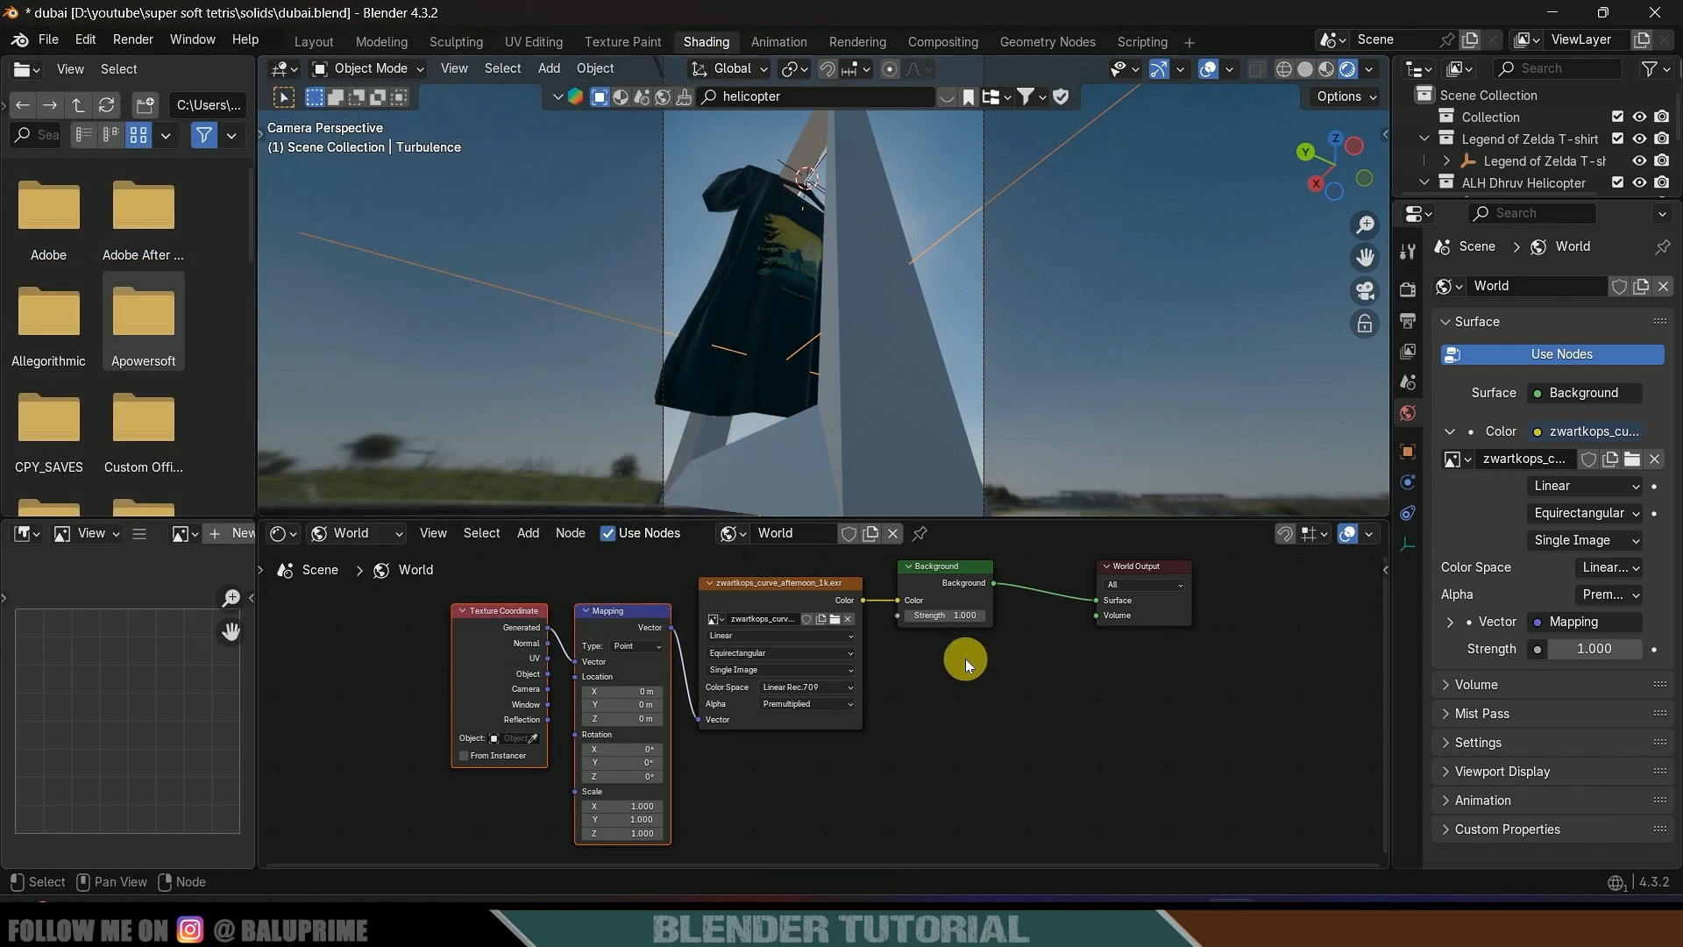
- Set the Mapping node's Z rotation to -54.9° and compare the HDRI sun's position with the background footage
scroll(969, 659, up, 2)
middle_drag(961, 641, 991, 679)
click(808, 608)
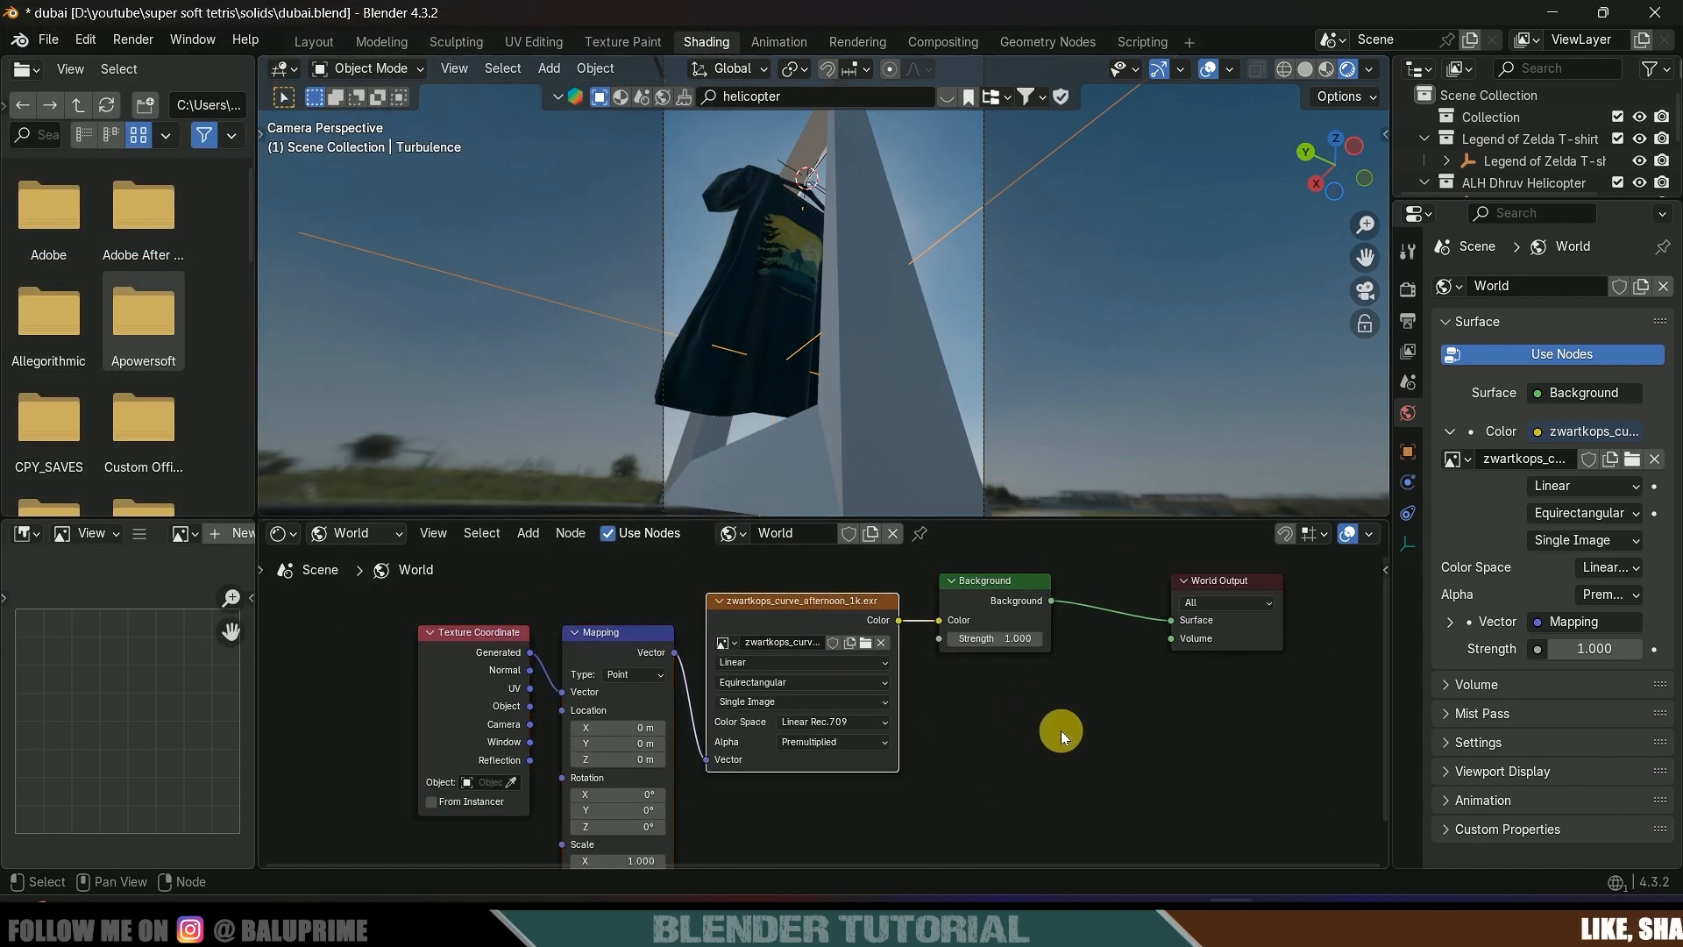
middle_drag(1059, 719, 1089, 680)
middle_drag(952, 787, 1015, 689)
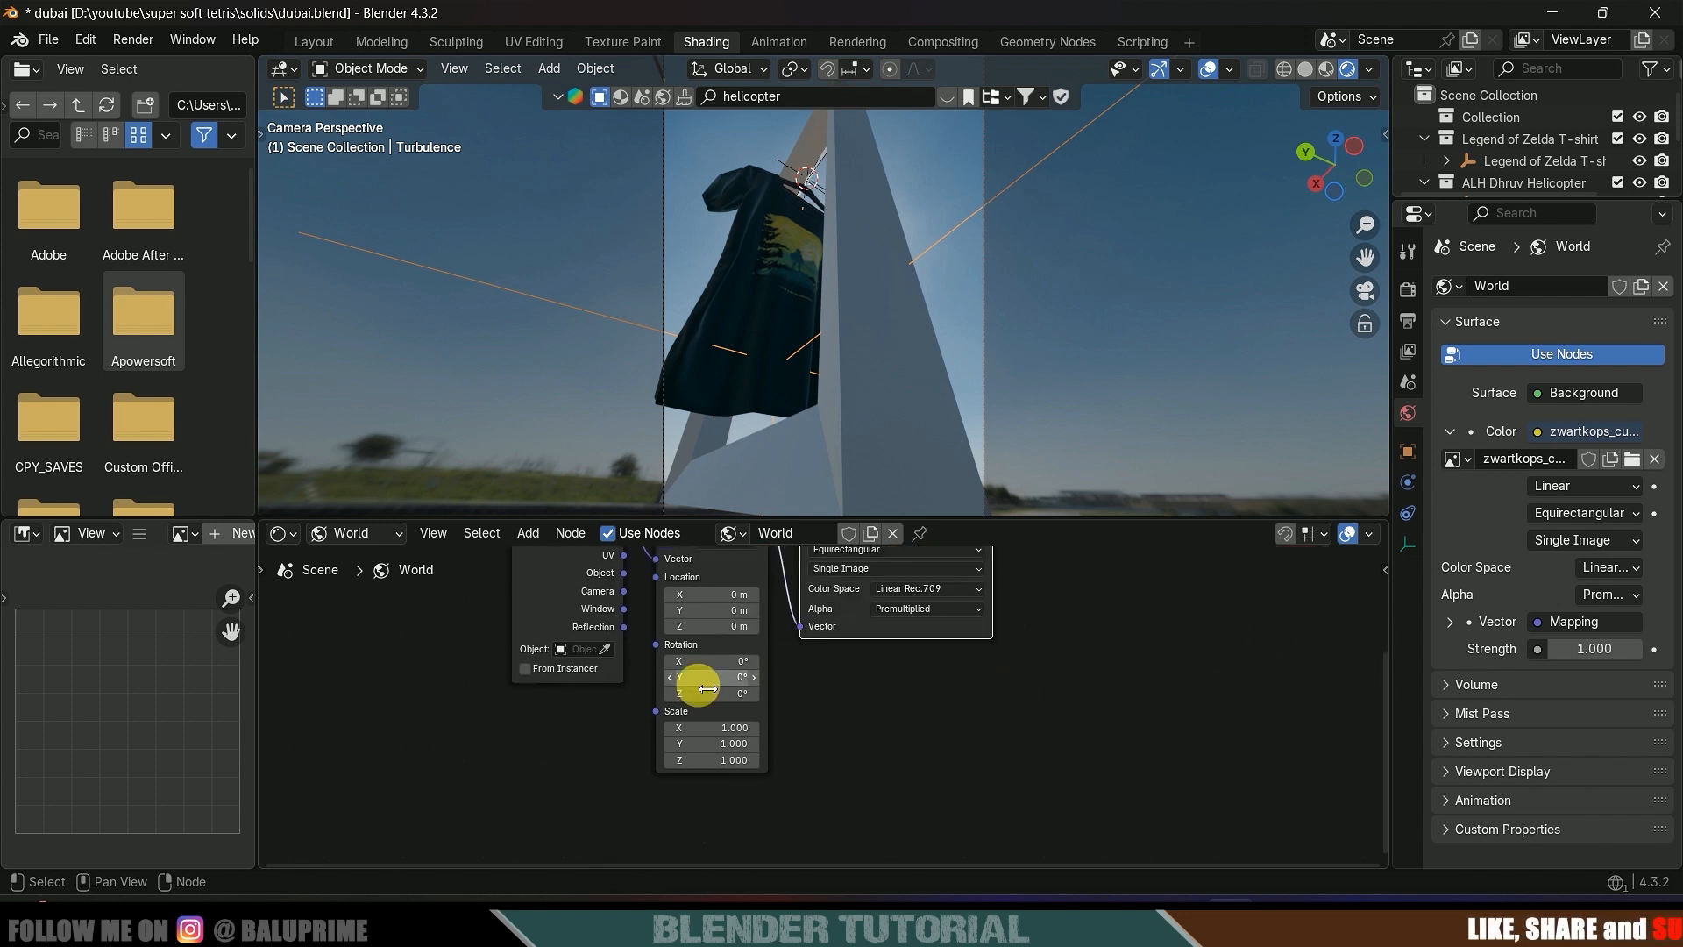
mouse_move(707, 693)
mouse_down()
mouse_move(767, 693)
mouse_move(697, 692)
mouse_up()
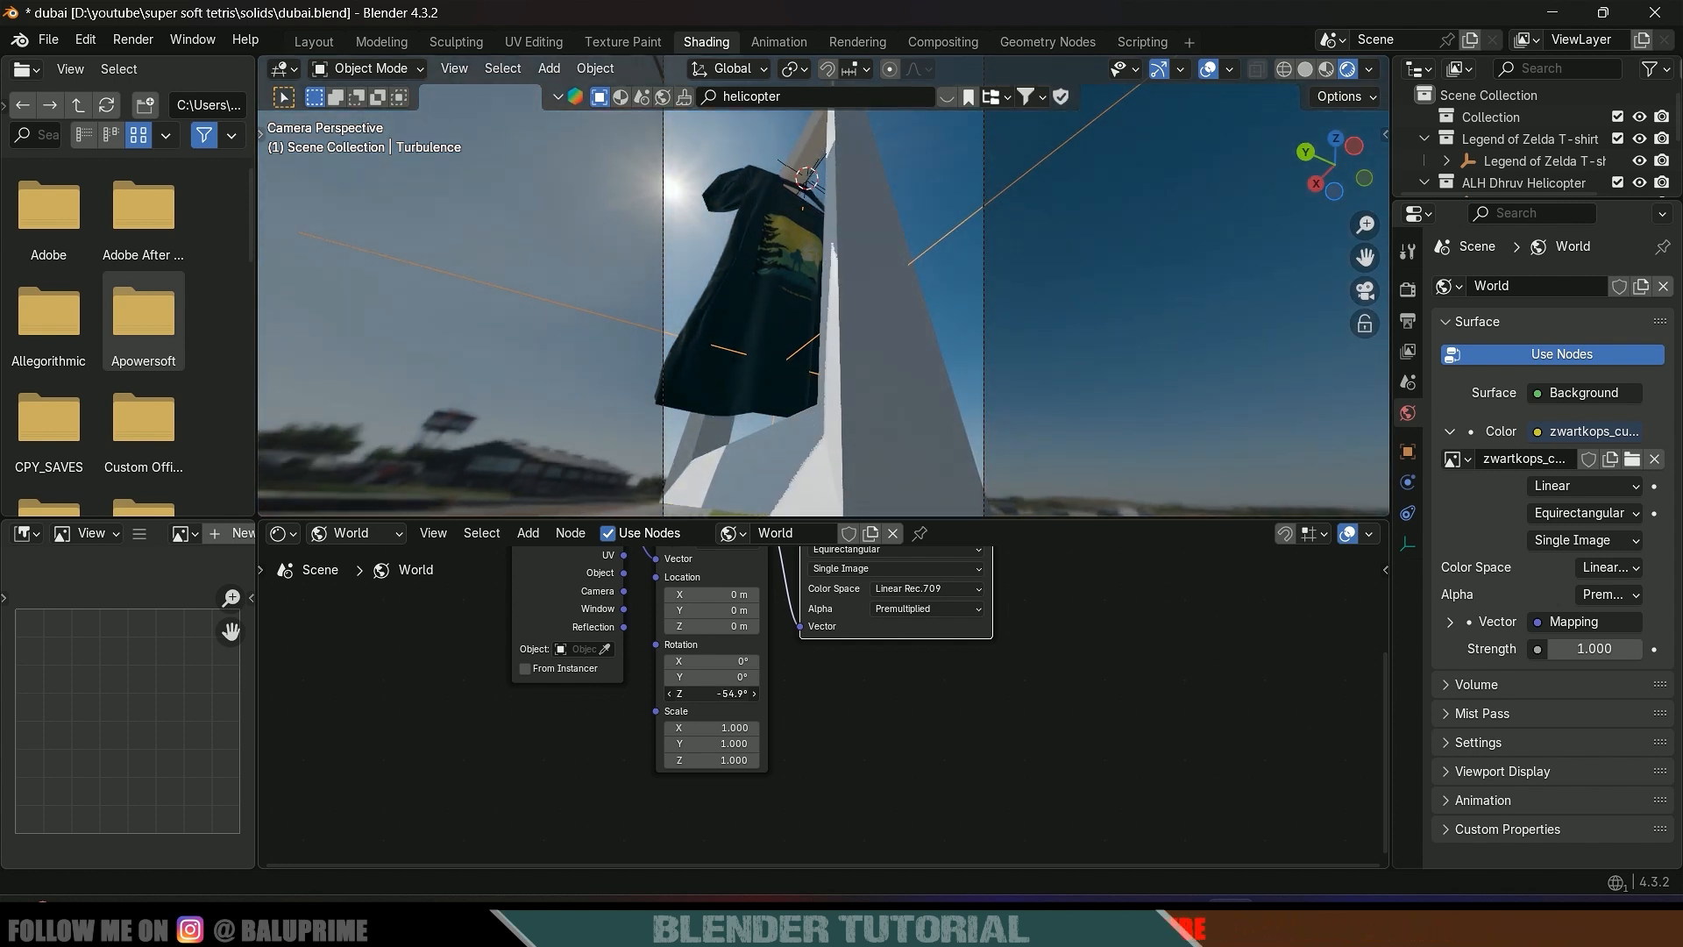
click(1304, 71)
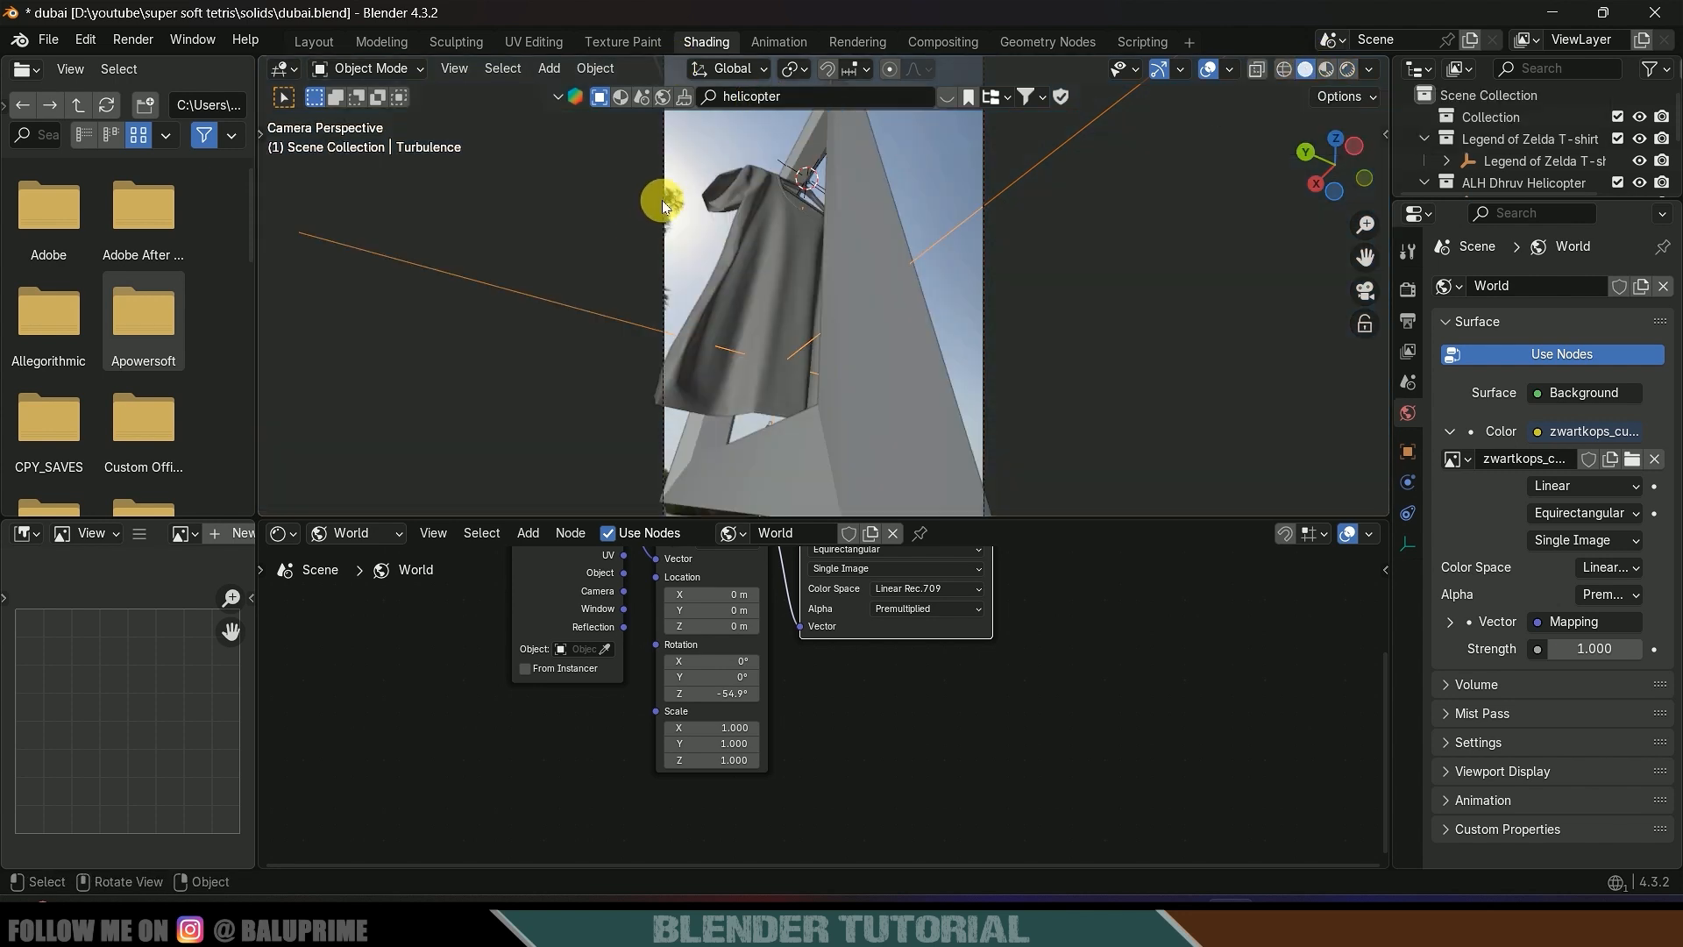
click(1345, 70)
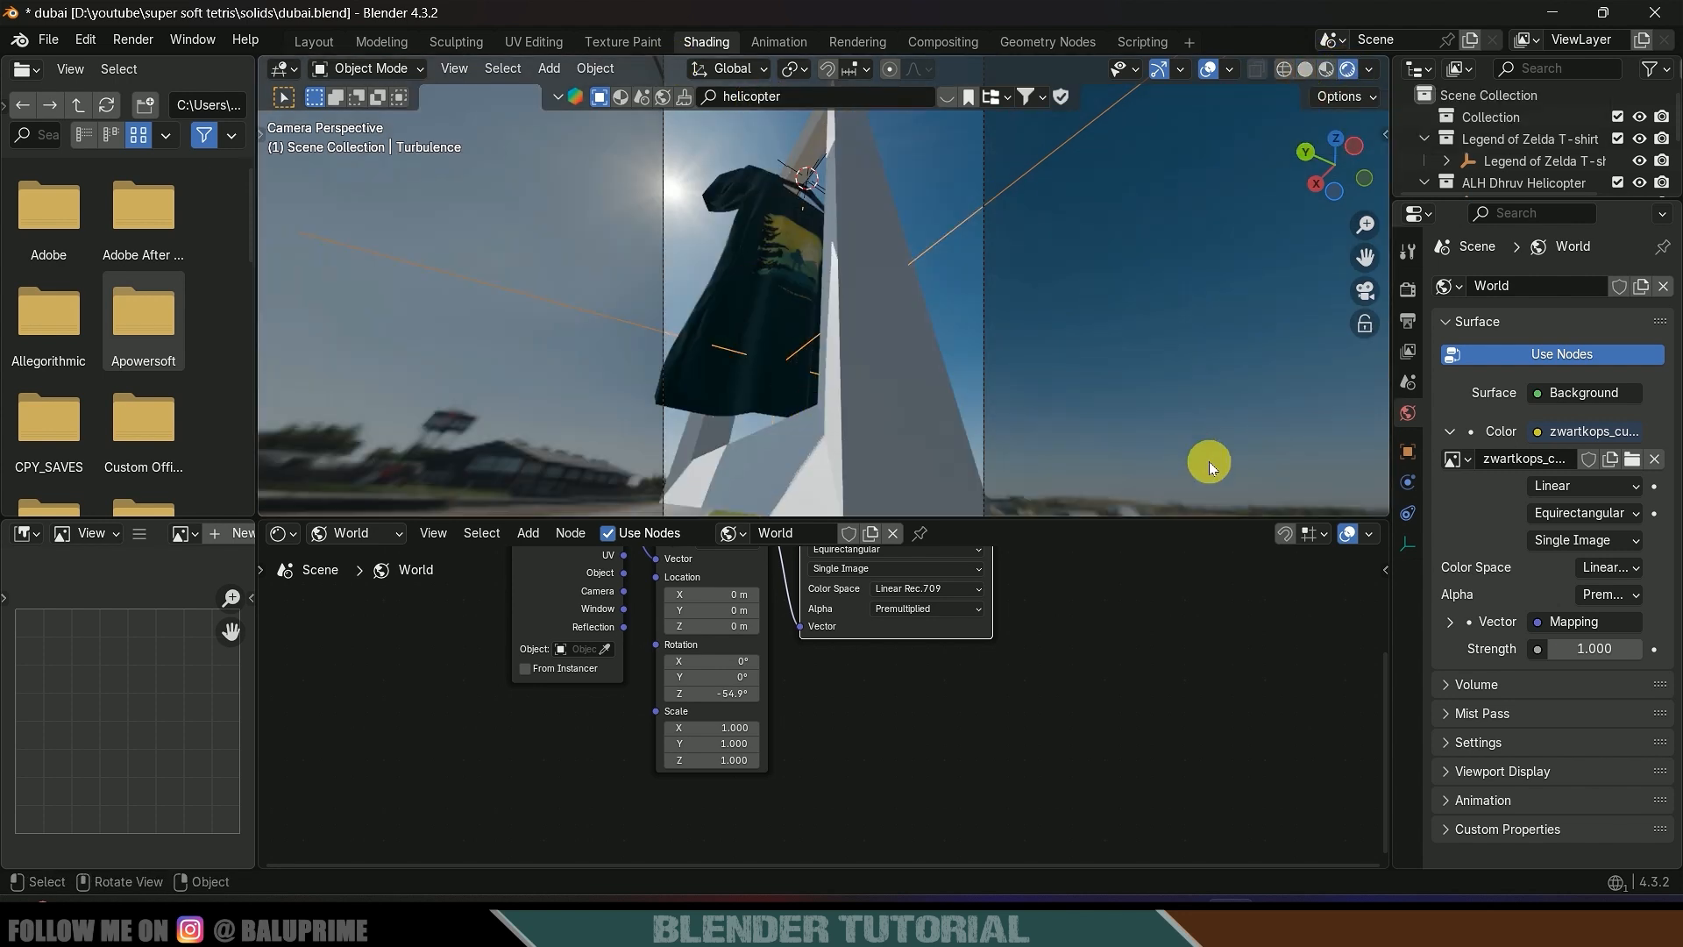
- Return to the Layout workspace and enable Raytracing in the EEVEE render settings
click(305, 41)
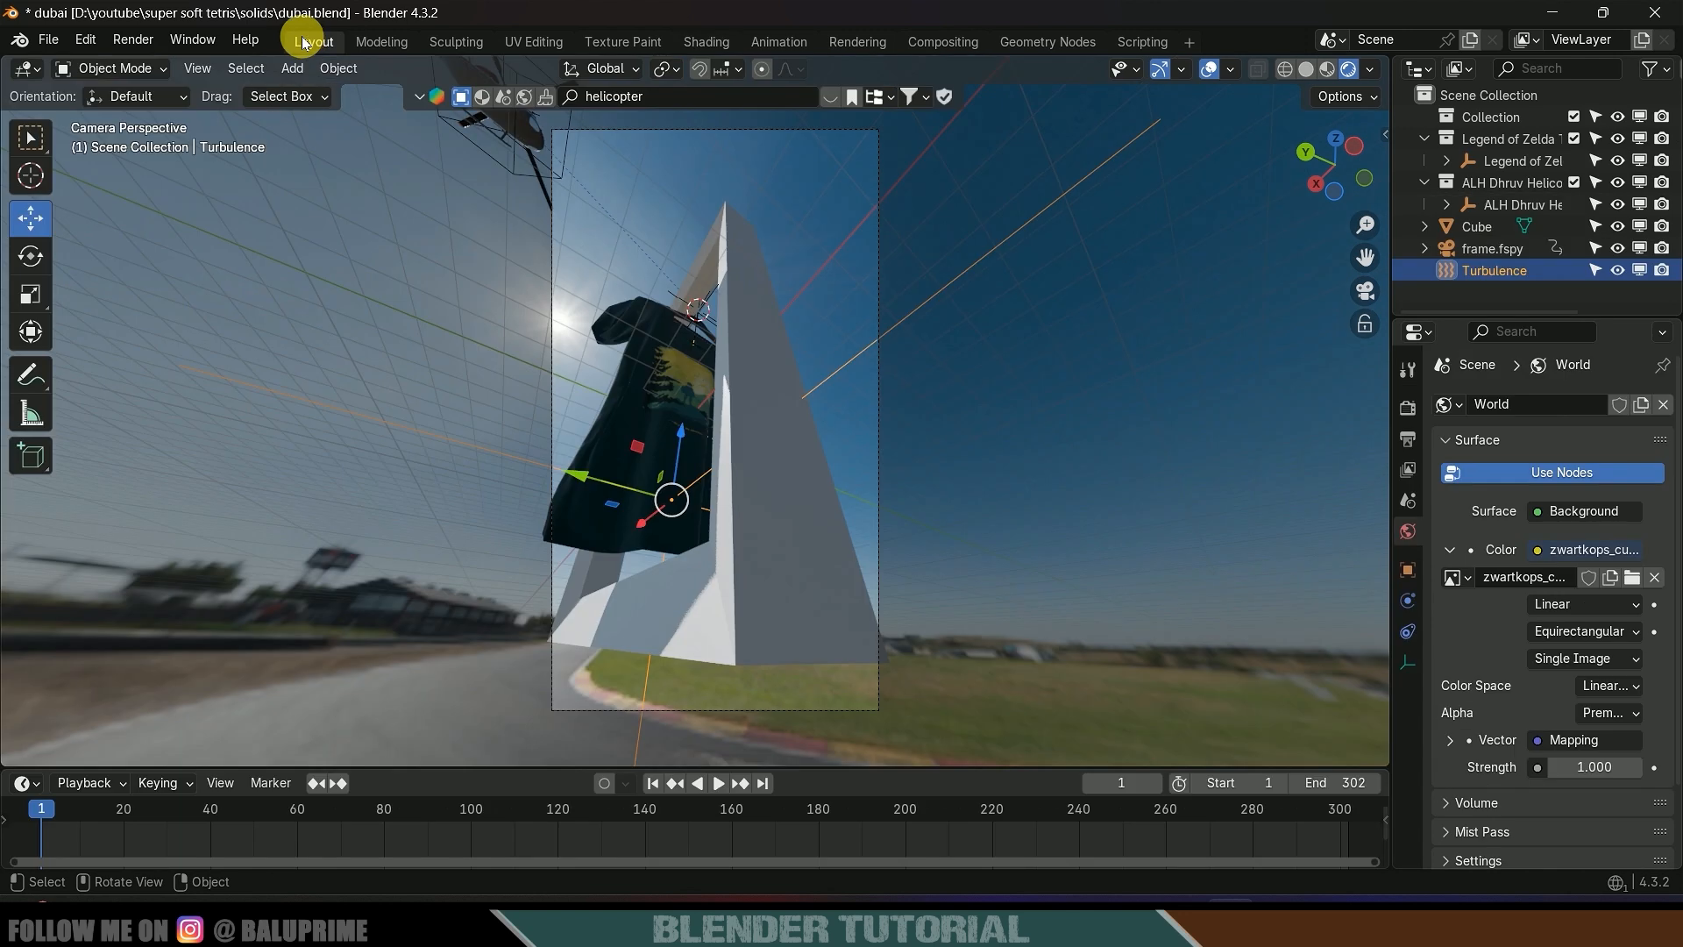
click(1408, 409)
scroll(1517, 624, down, 3)
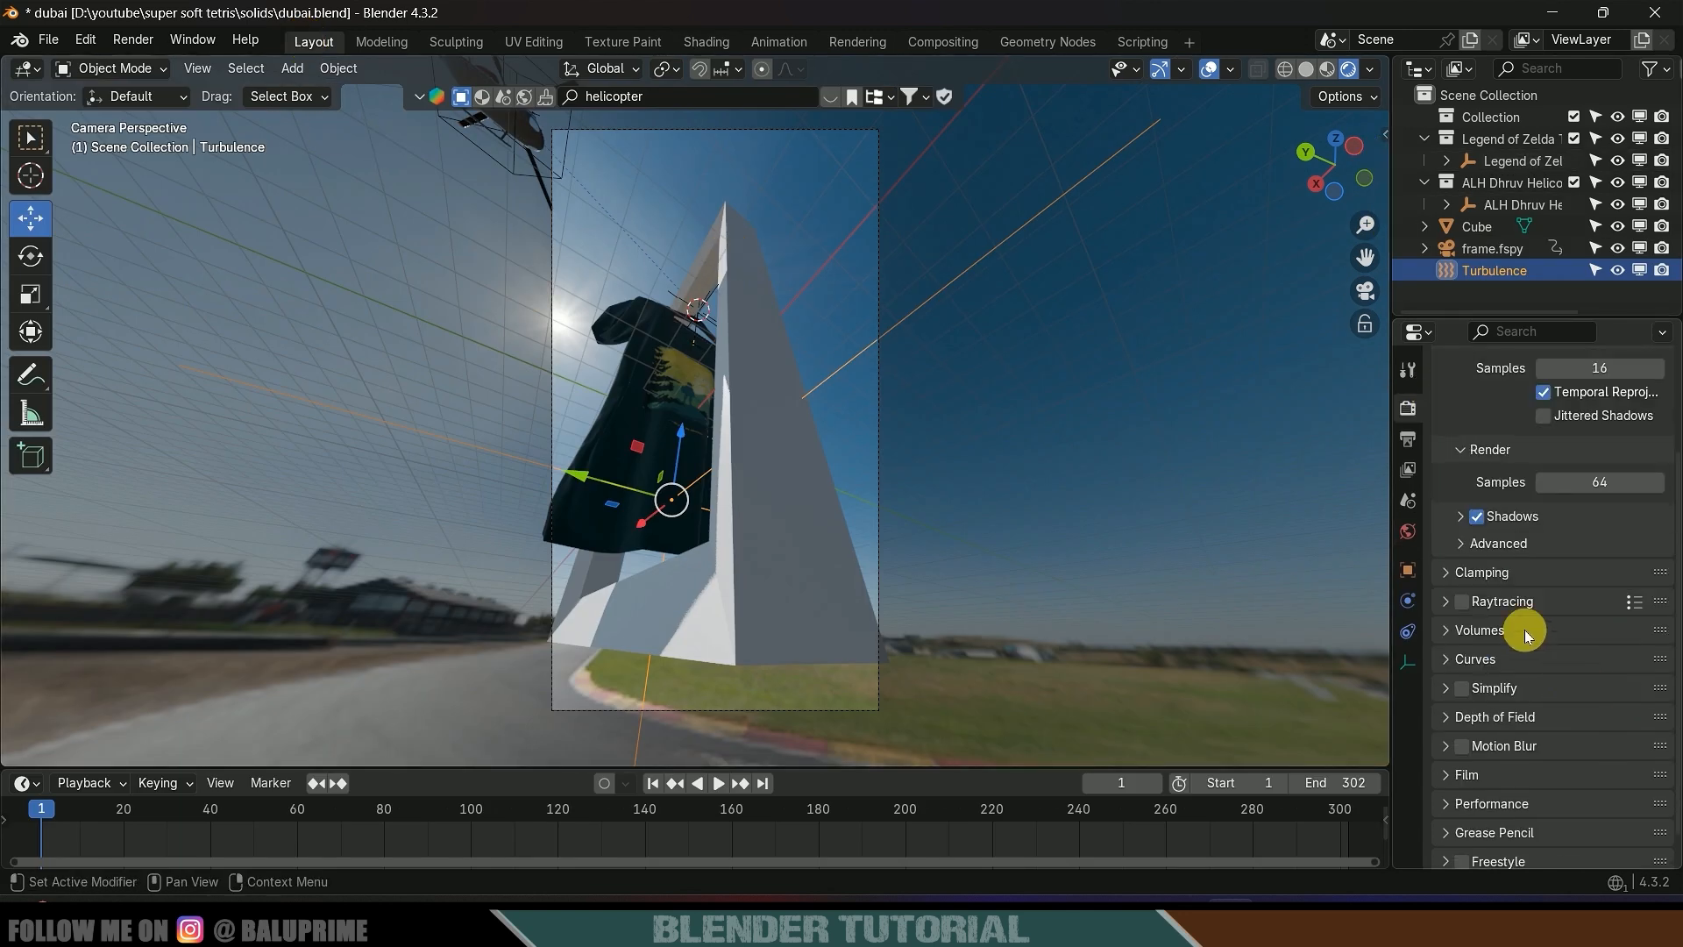
click(1462, 601)
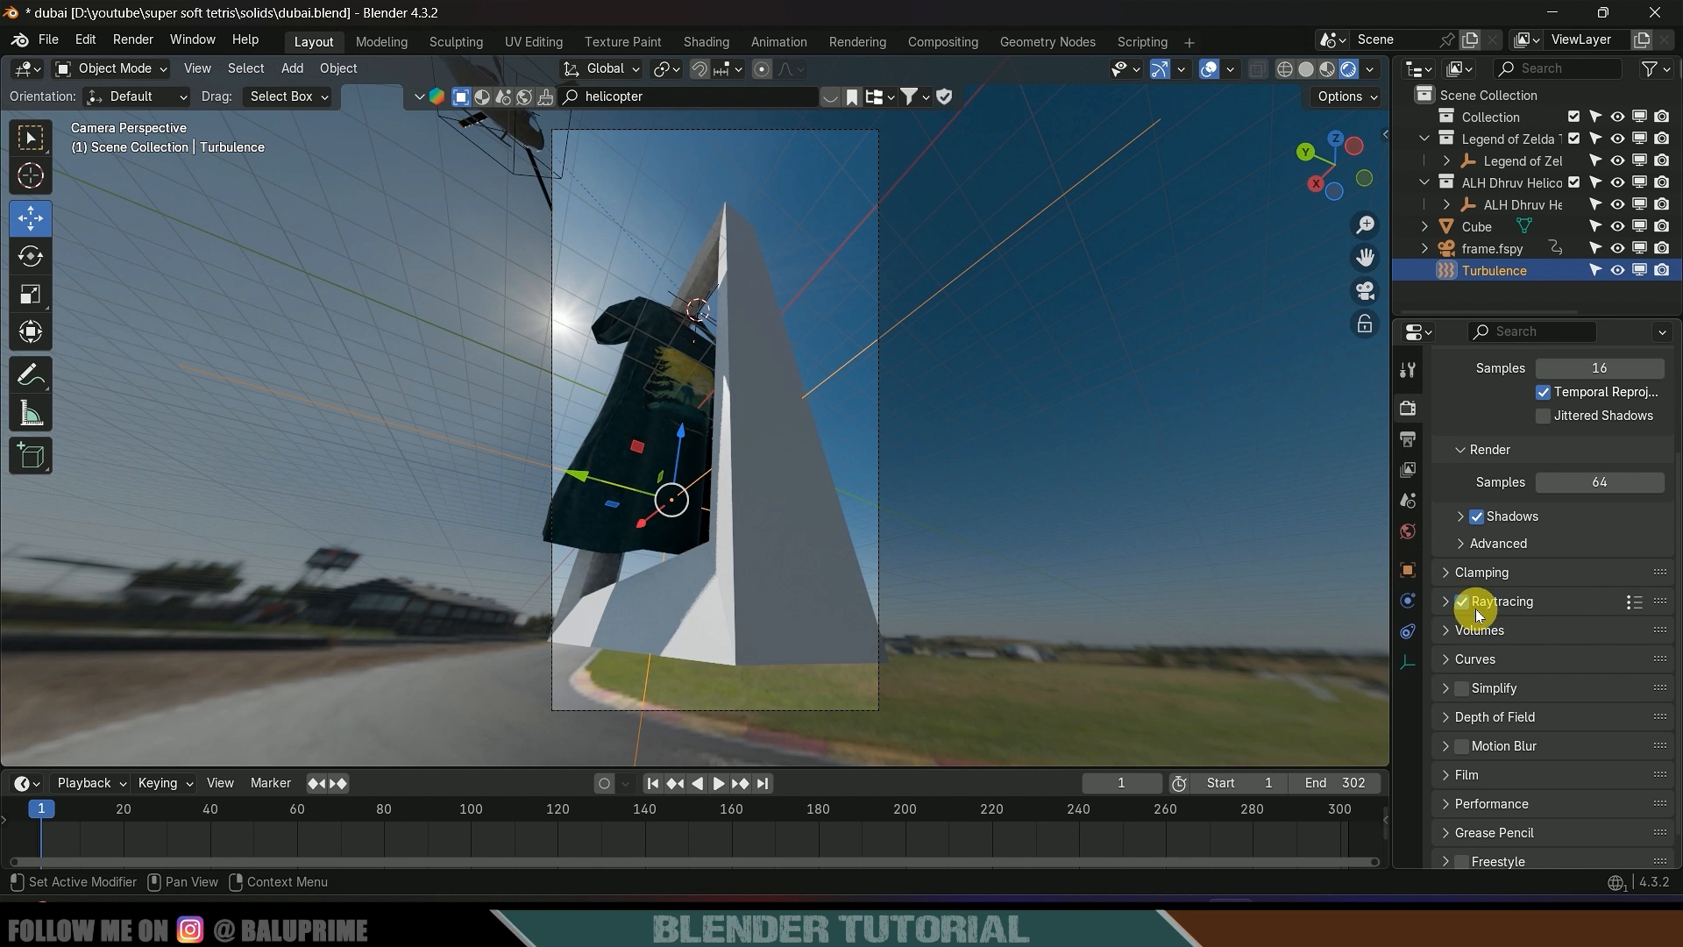
scroll(1548, 644, down, 1)
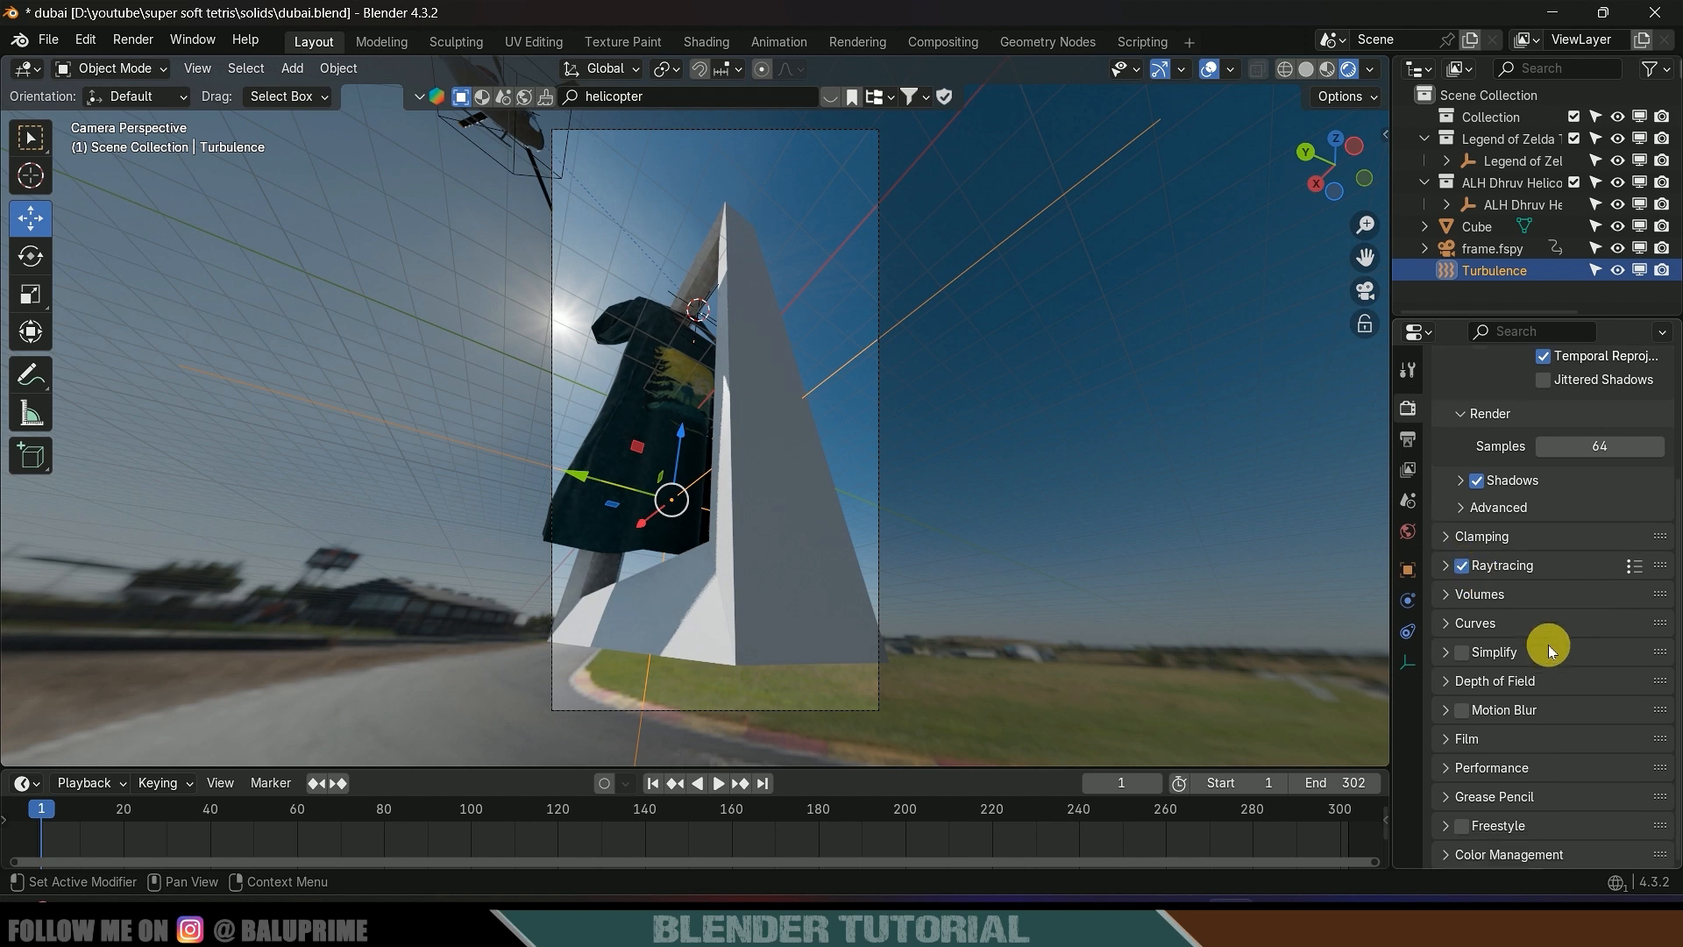
- Make the render film transparent so the background footage shows, and save the file
click(1447, 739)
scroll(1442, 741, down, 3)
click(1534, 705)
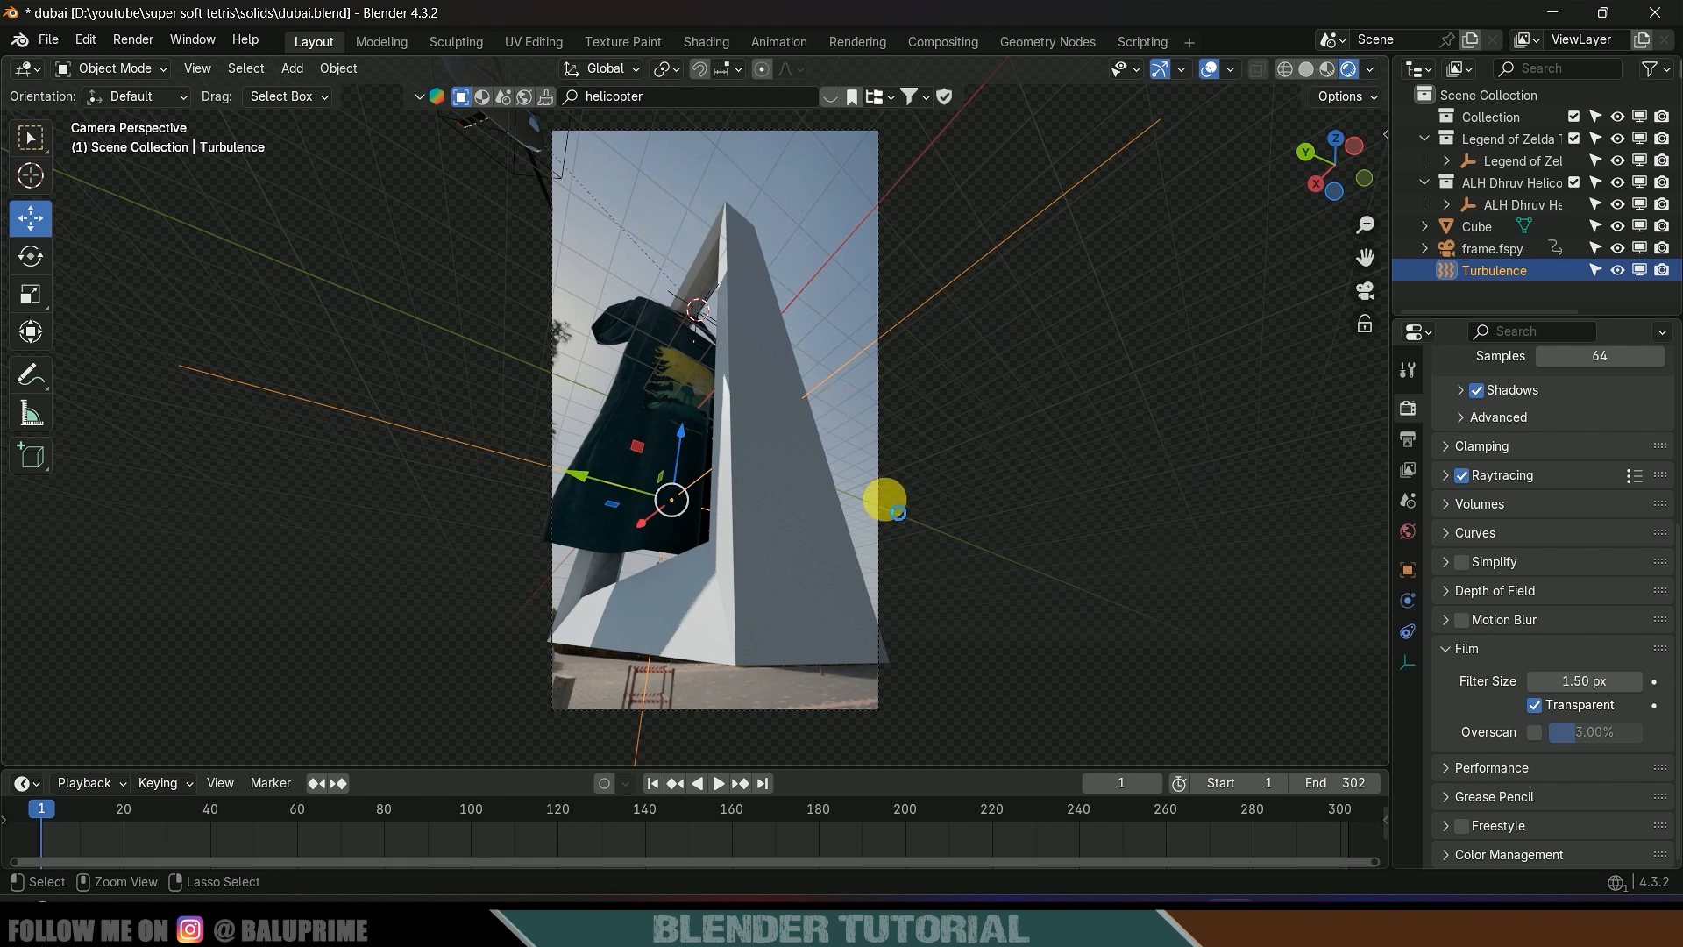
key(ctrl+s)
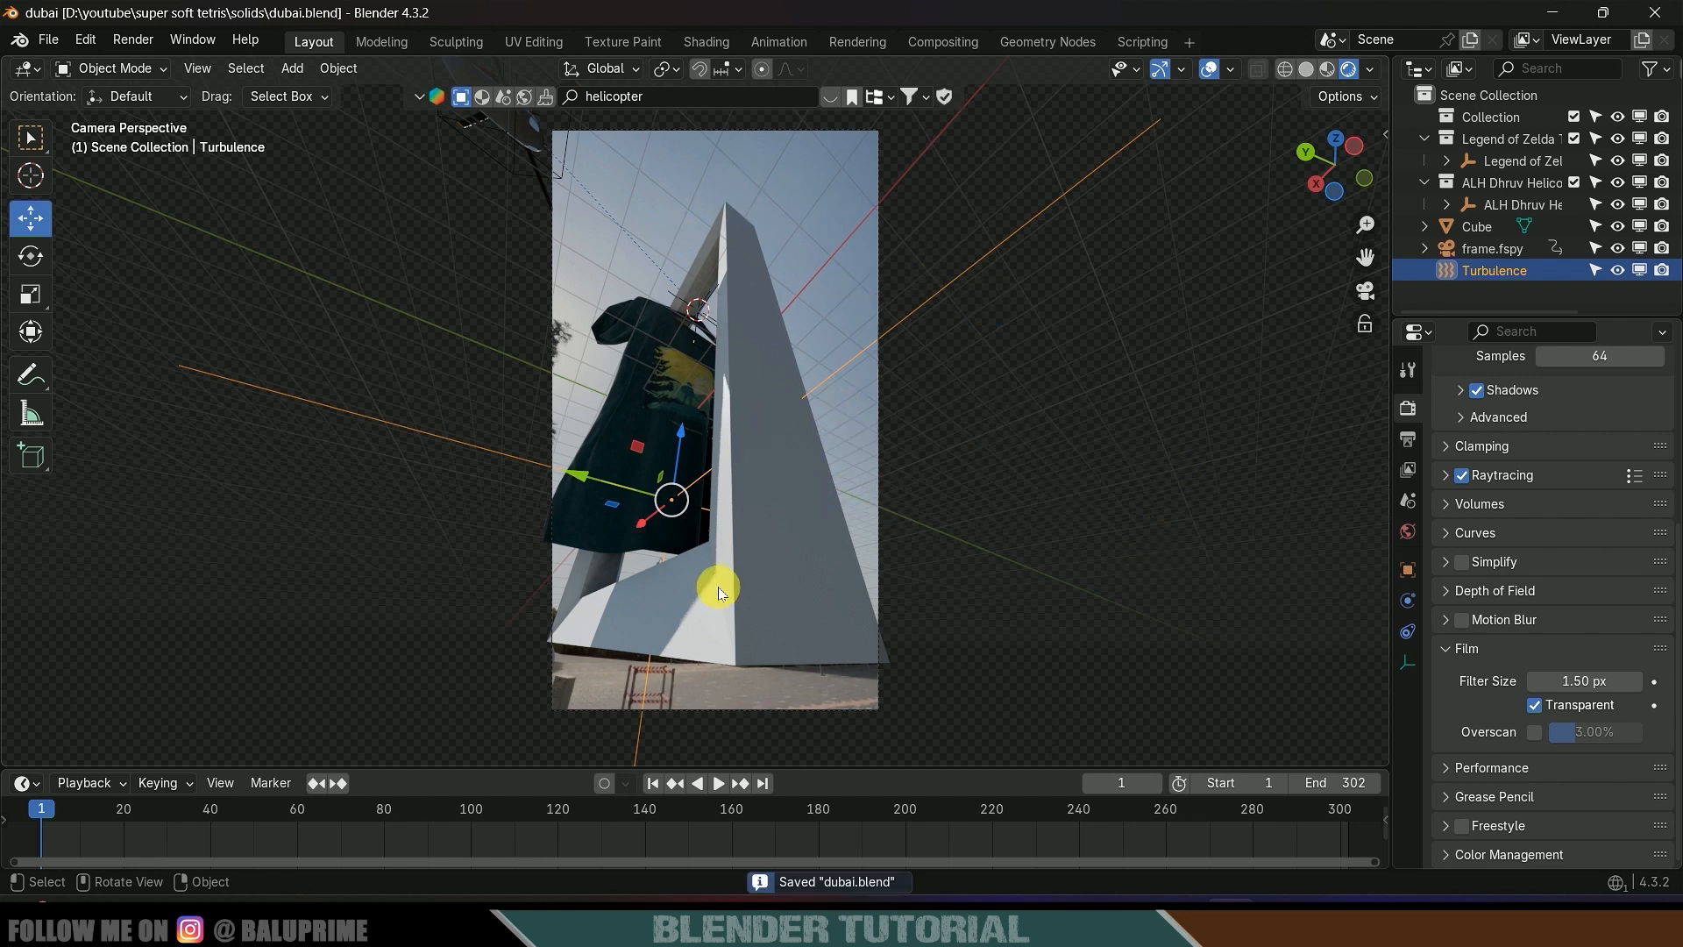
- Try a new material with a Holdout surface on the frame-shaped Cube, and remove its material slot
click(728, 244)
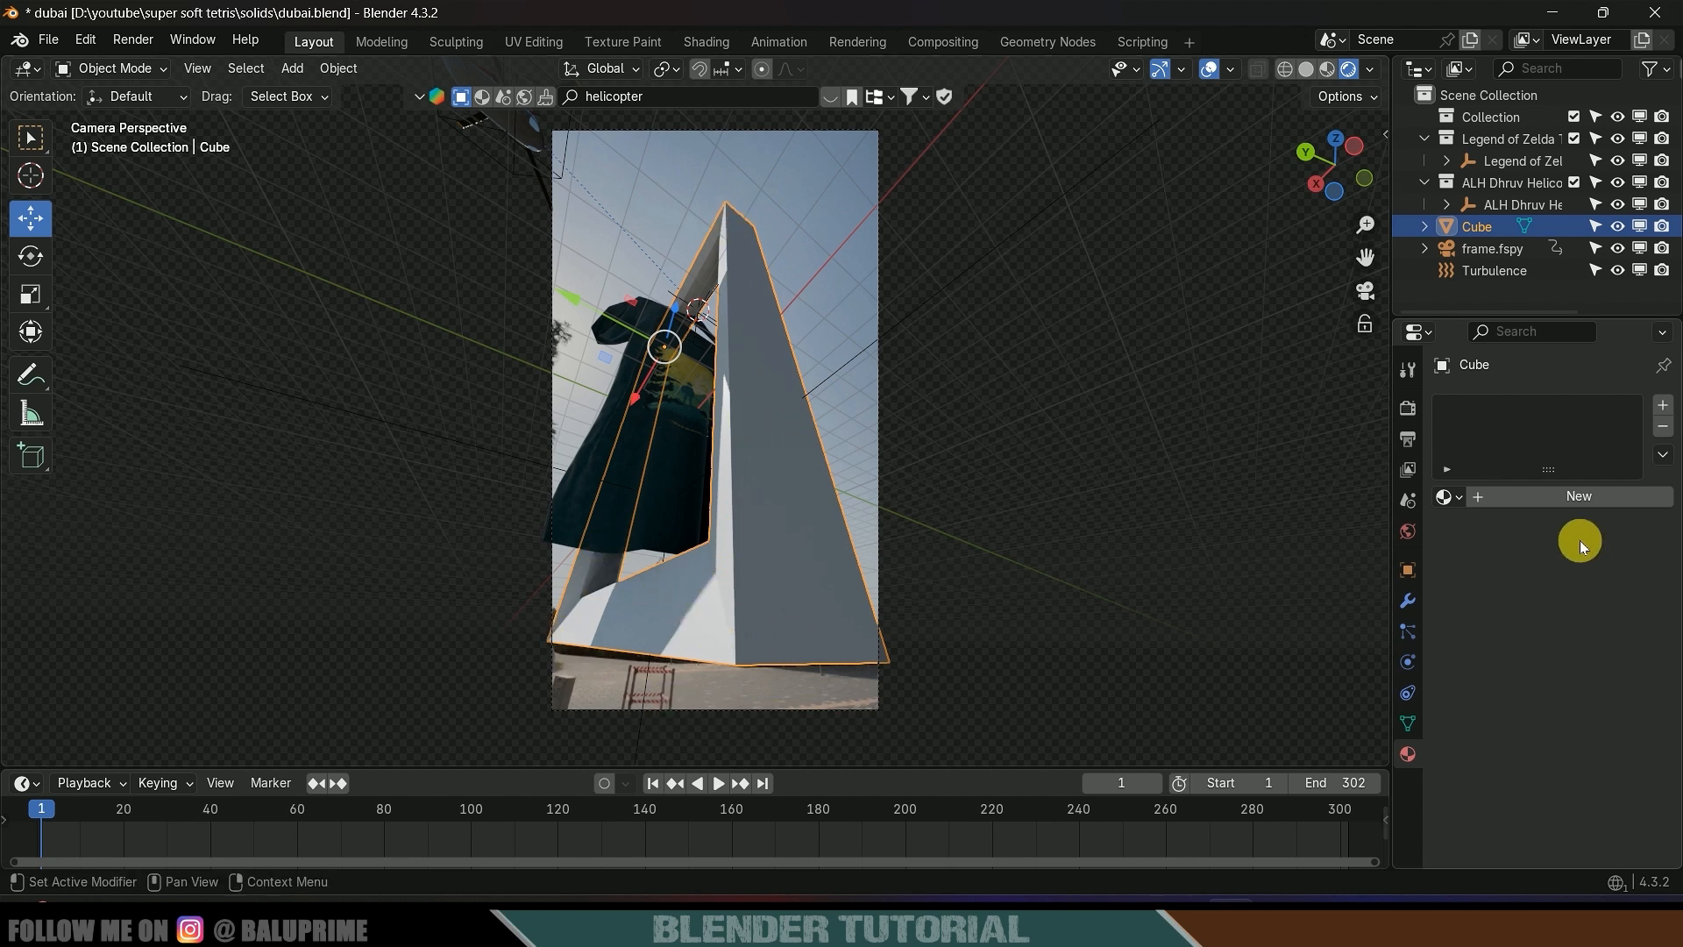
click(1578, 497)
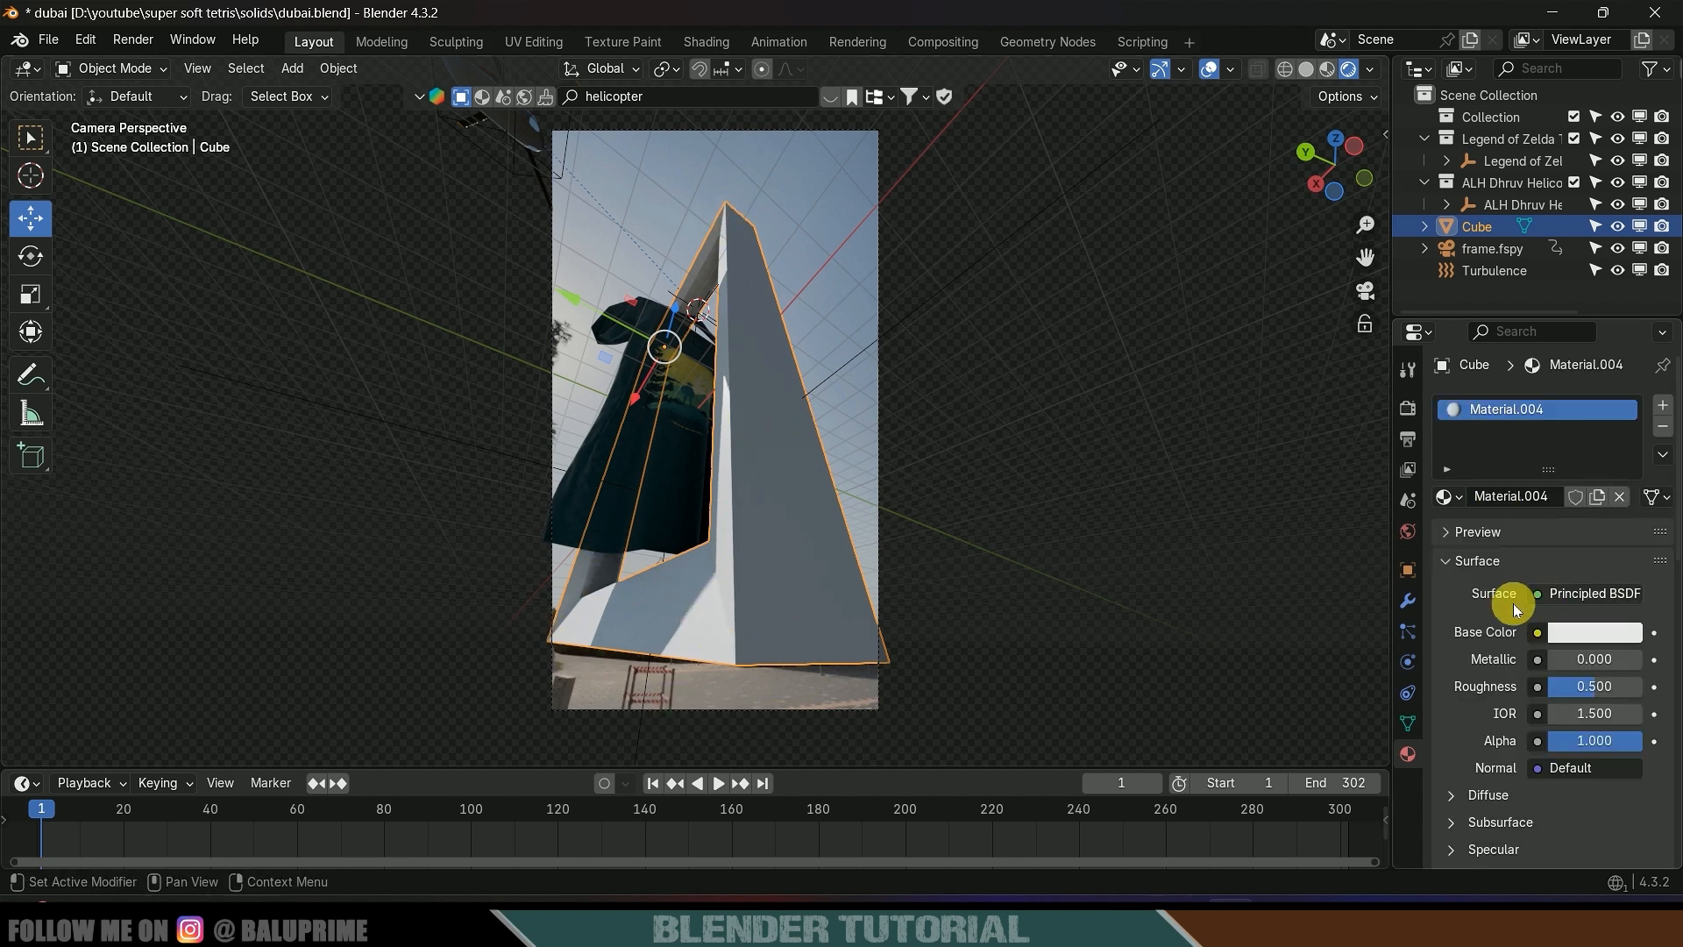
click(1583, 594)
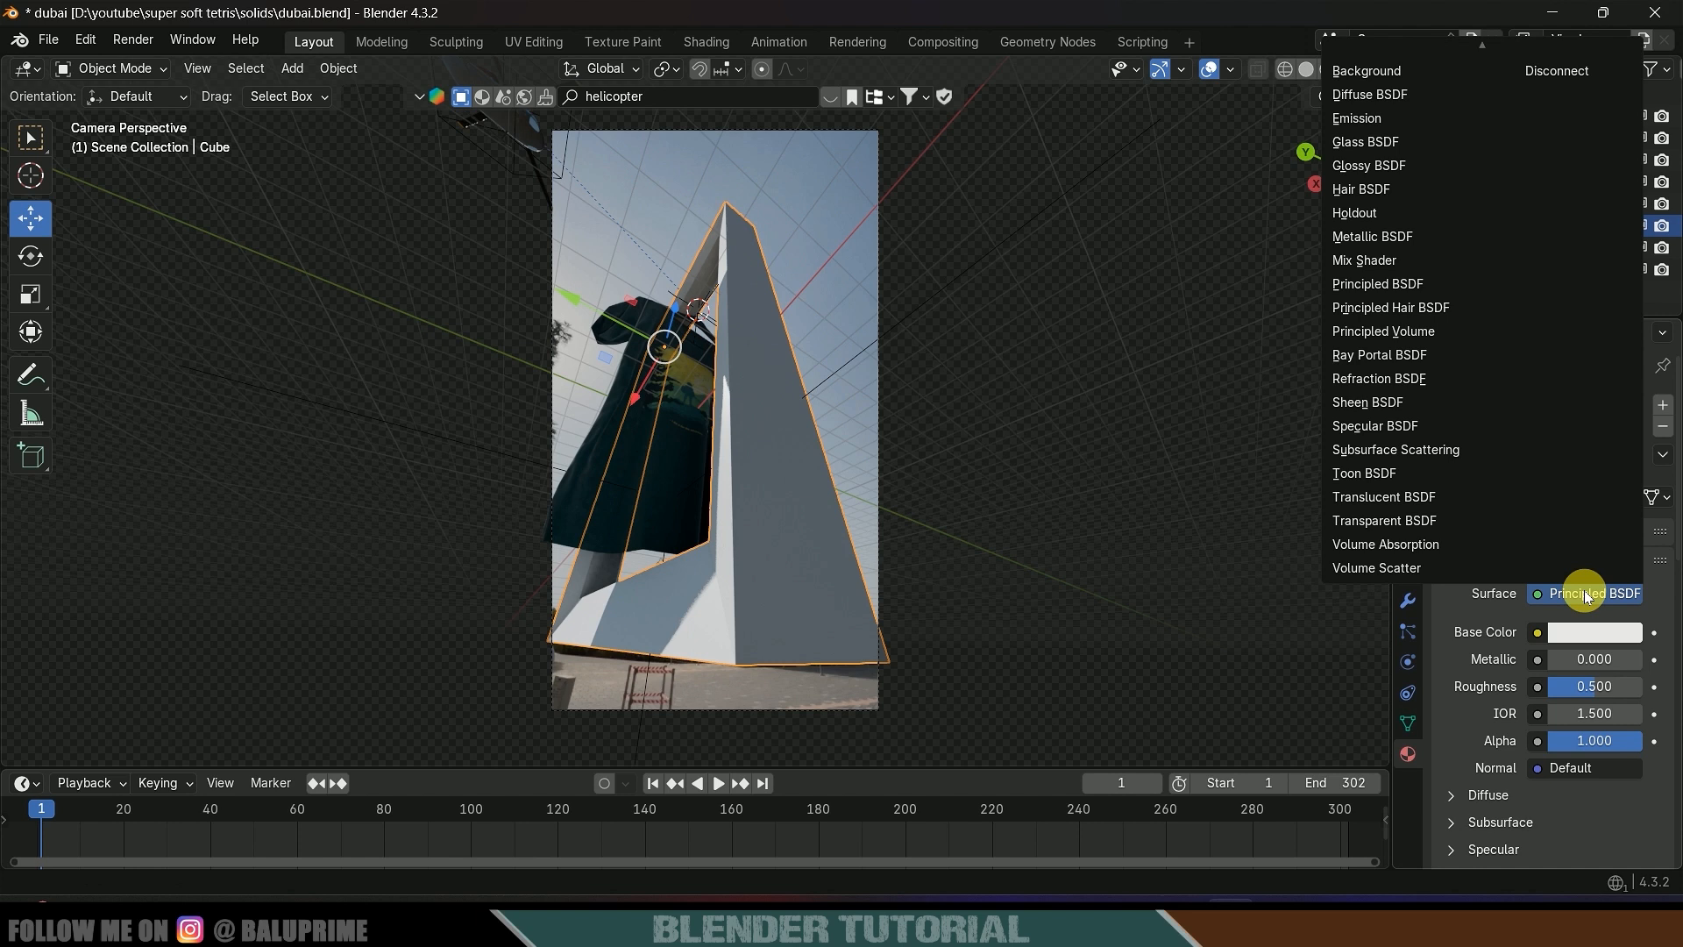
click(1358, 213)
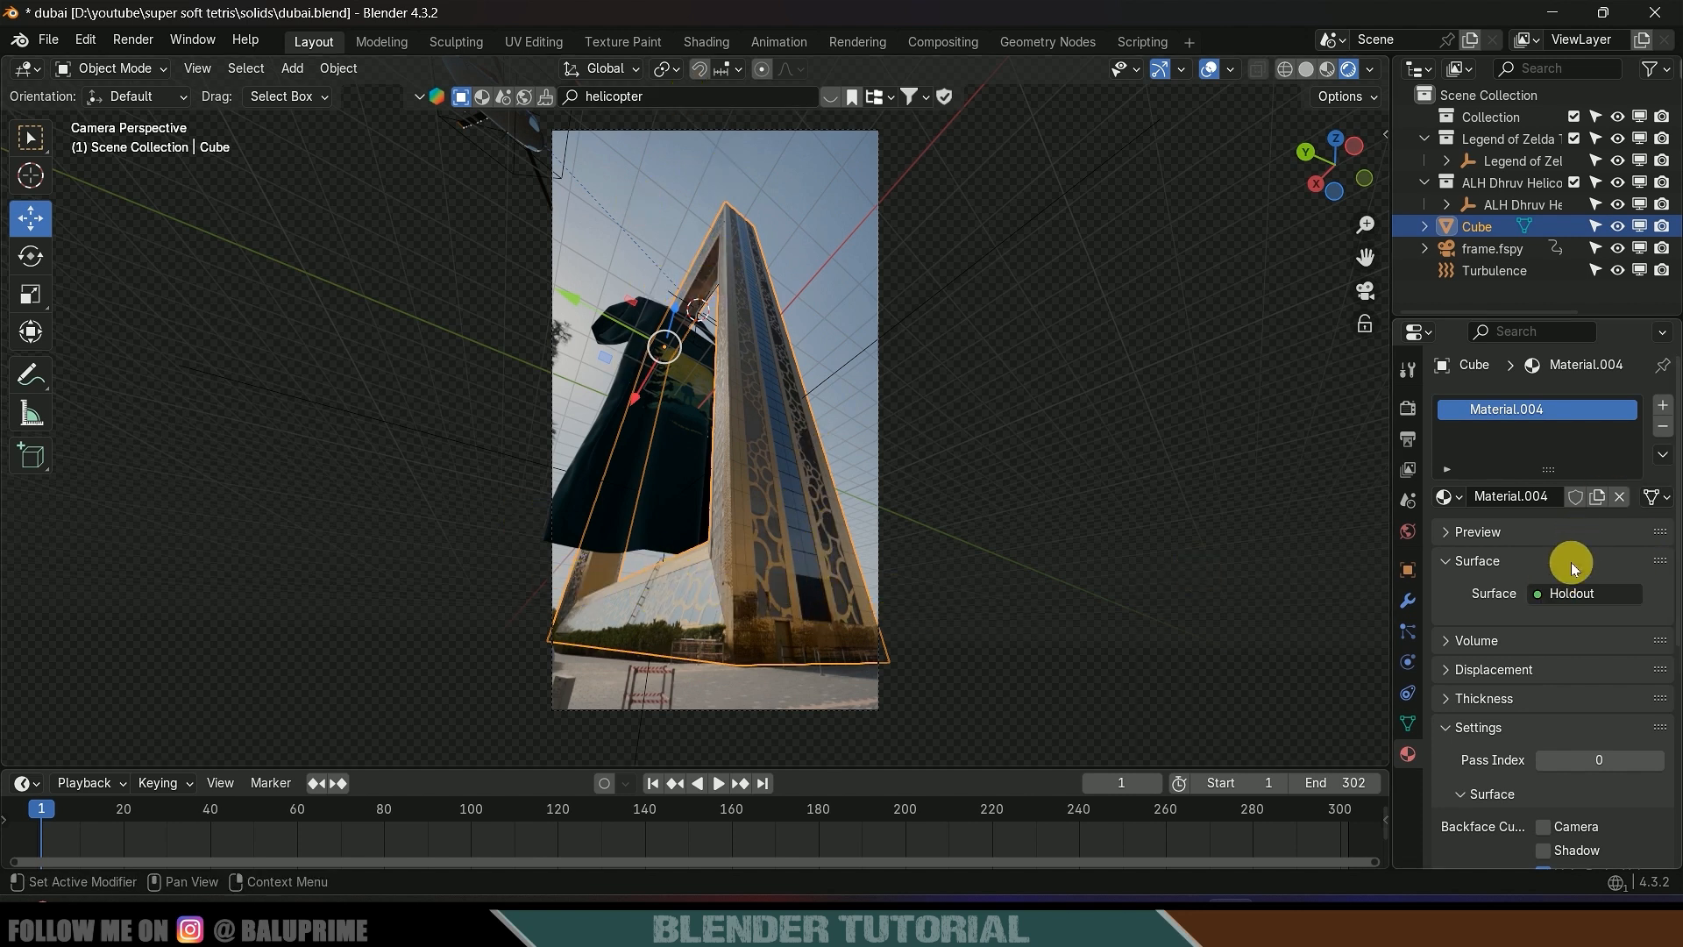
click(1663, 429)
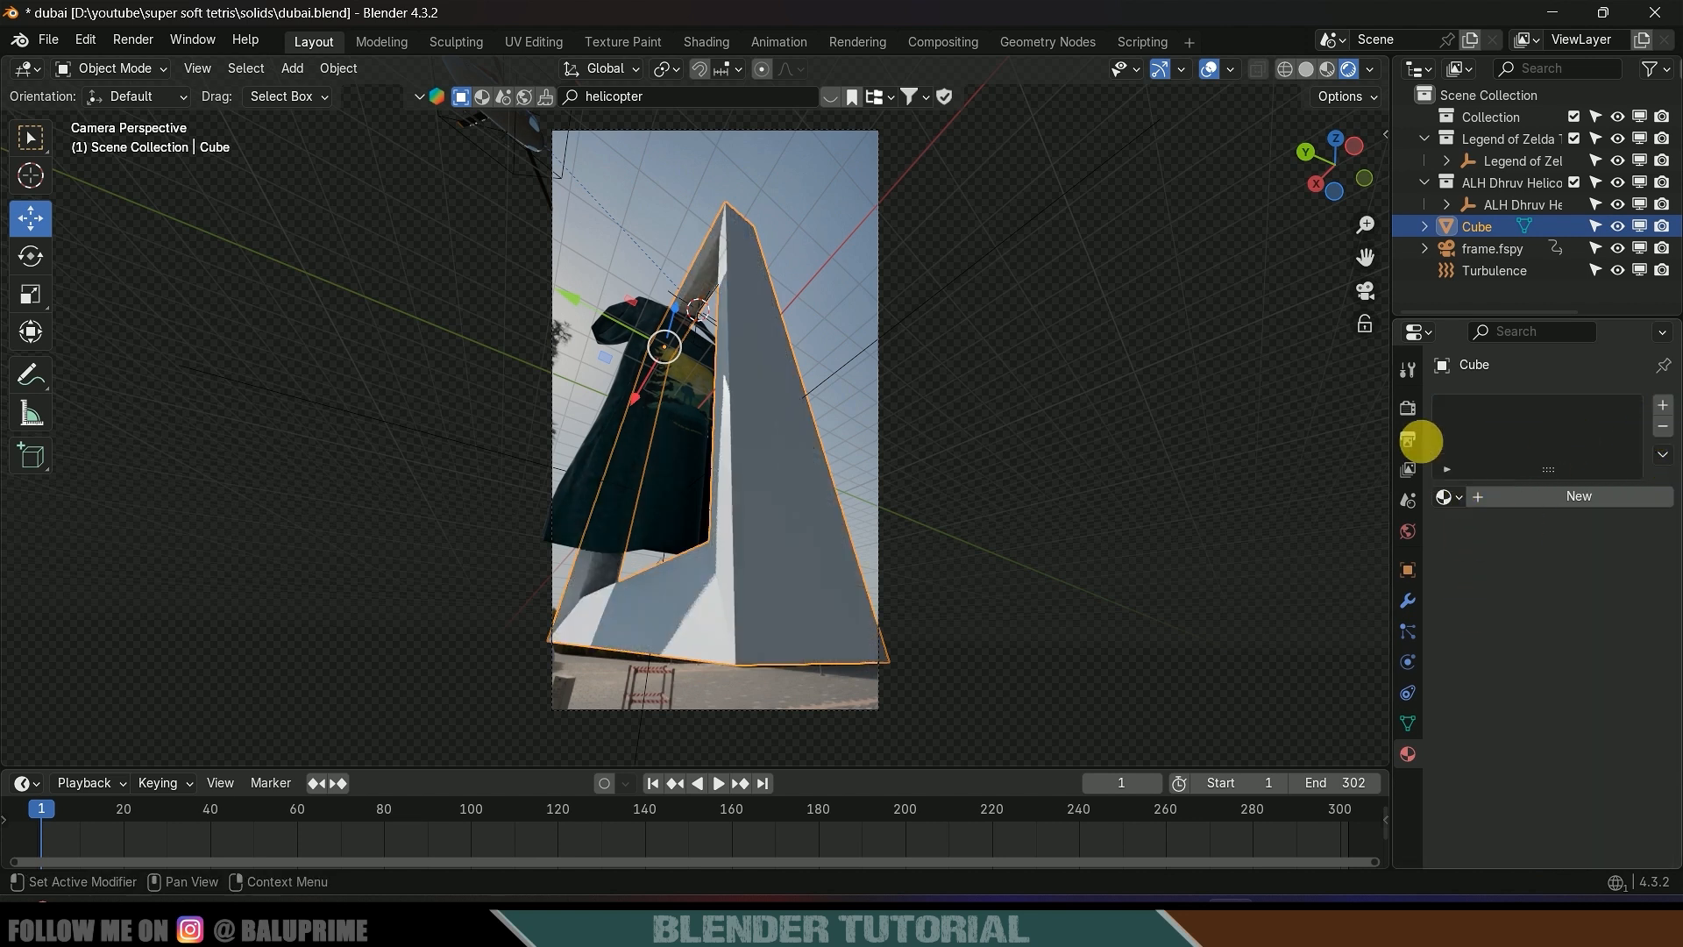
- Switch the render engine to Cycles with GPU Compute as the device
click(1409, 409)
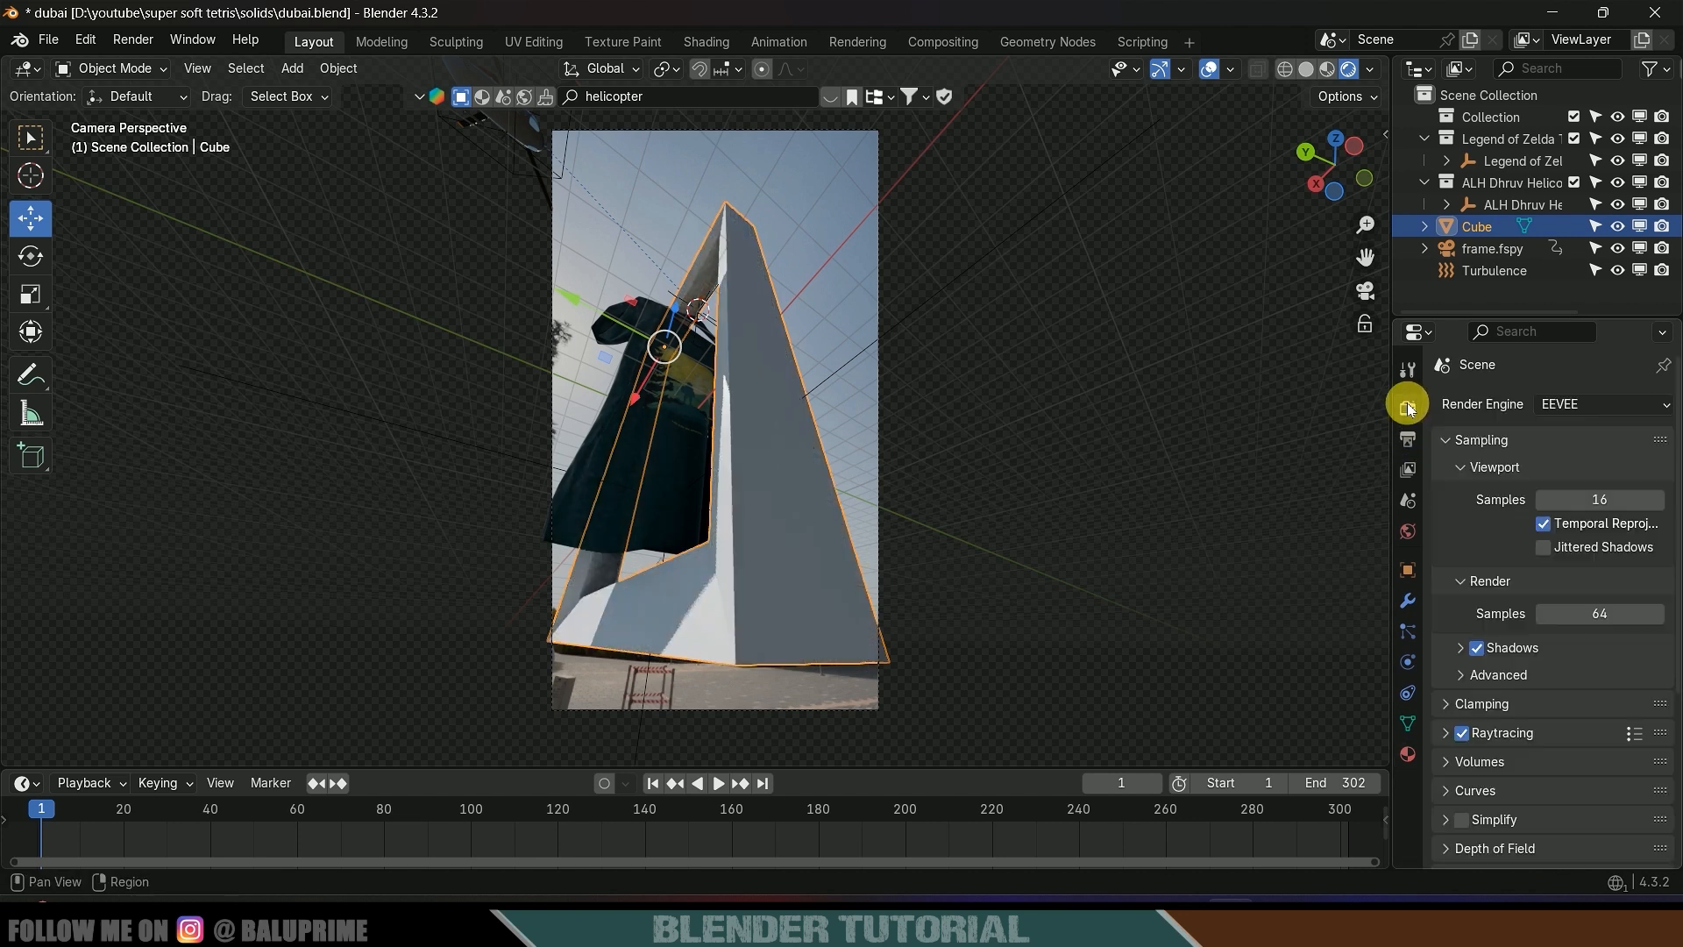
click(1550, 408)
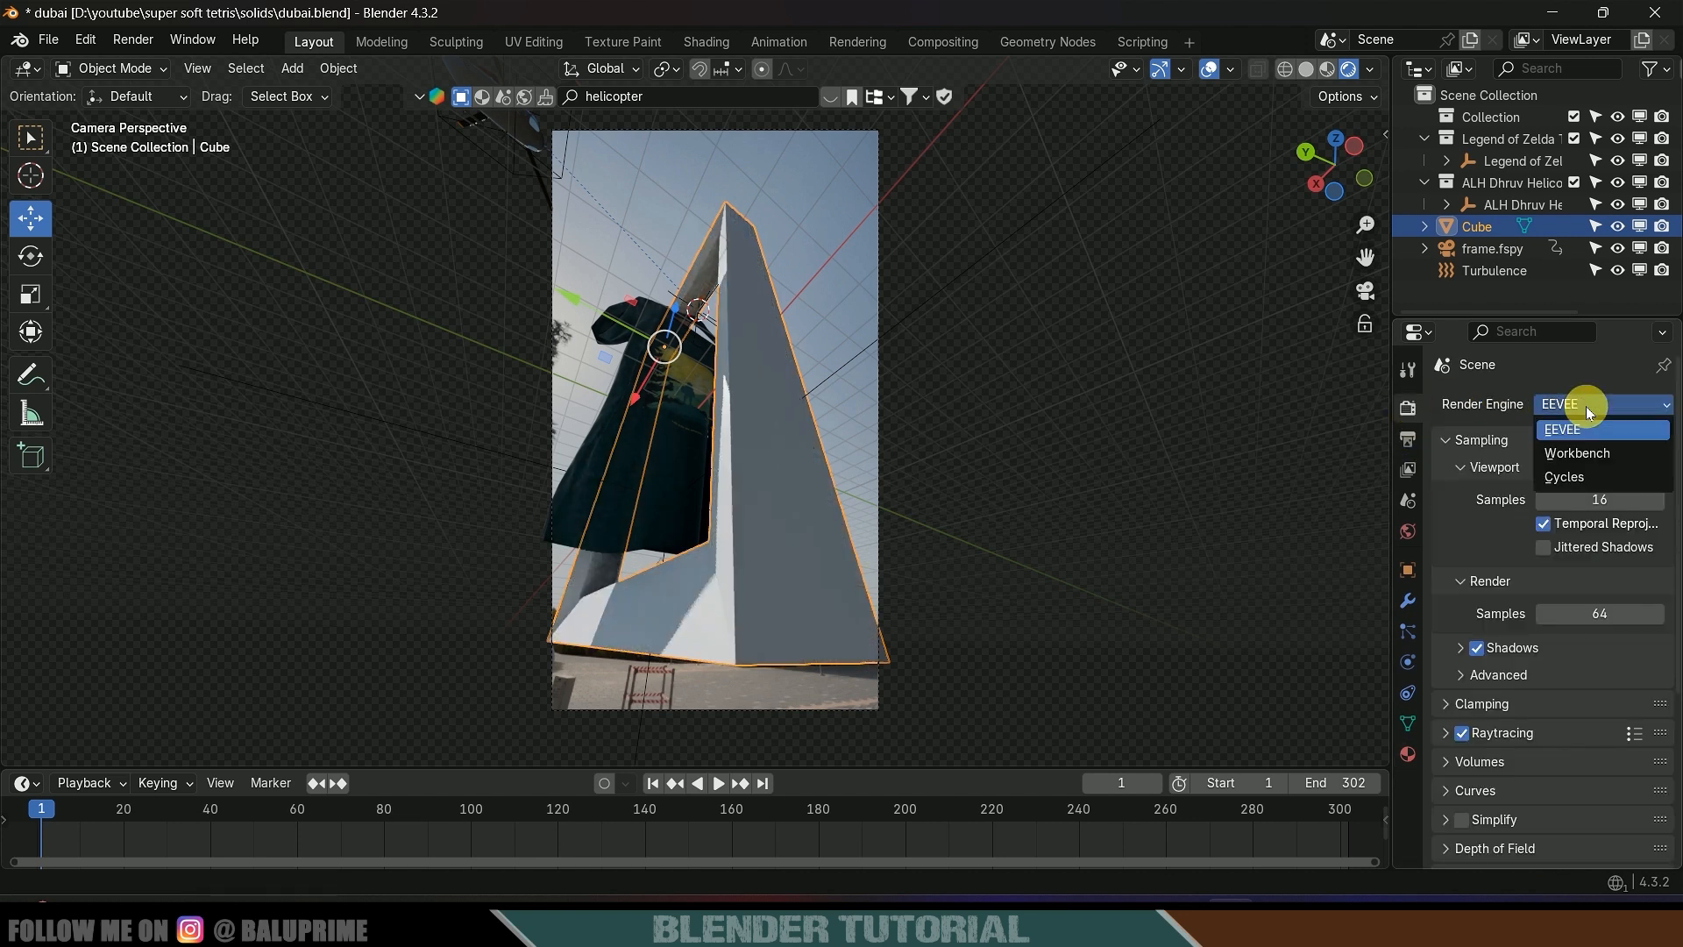
click(1571, 481)
click(1602, 458)
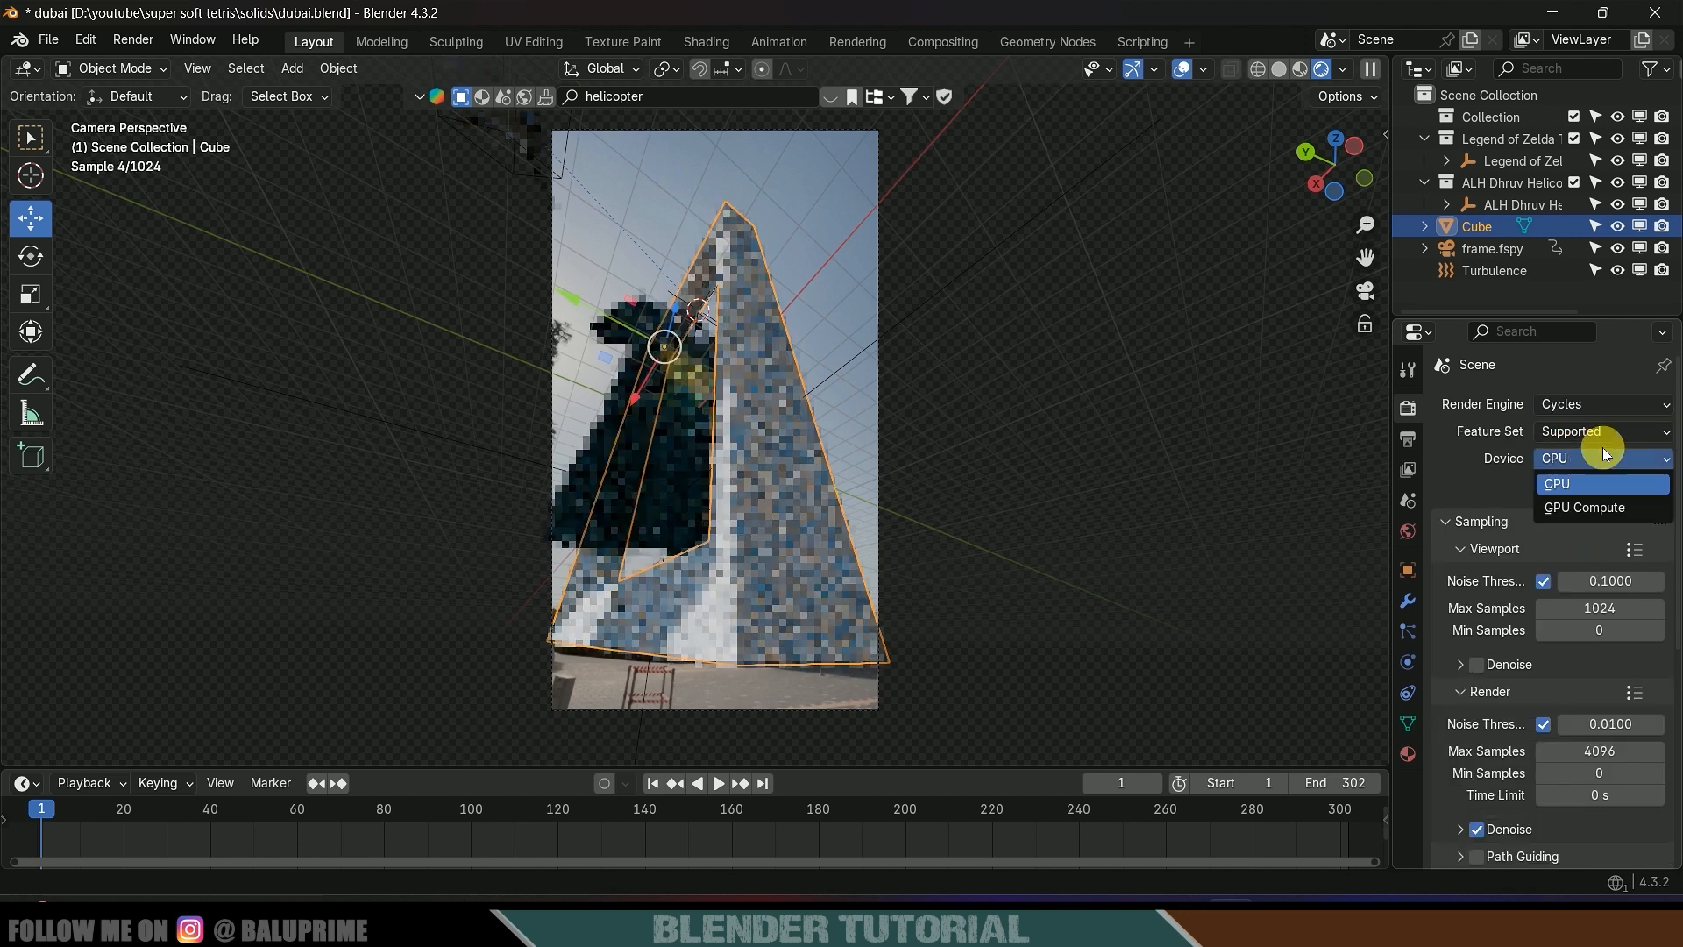
click(1606, 513)
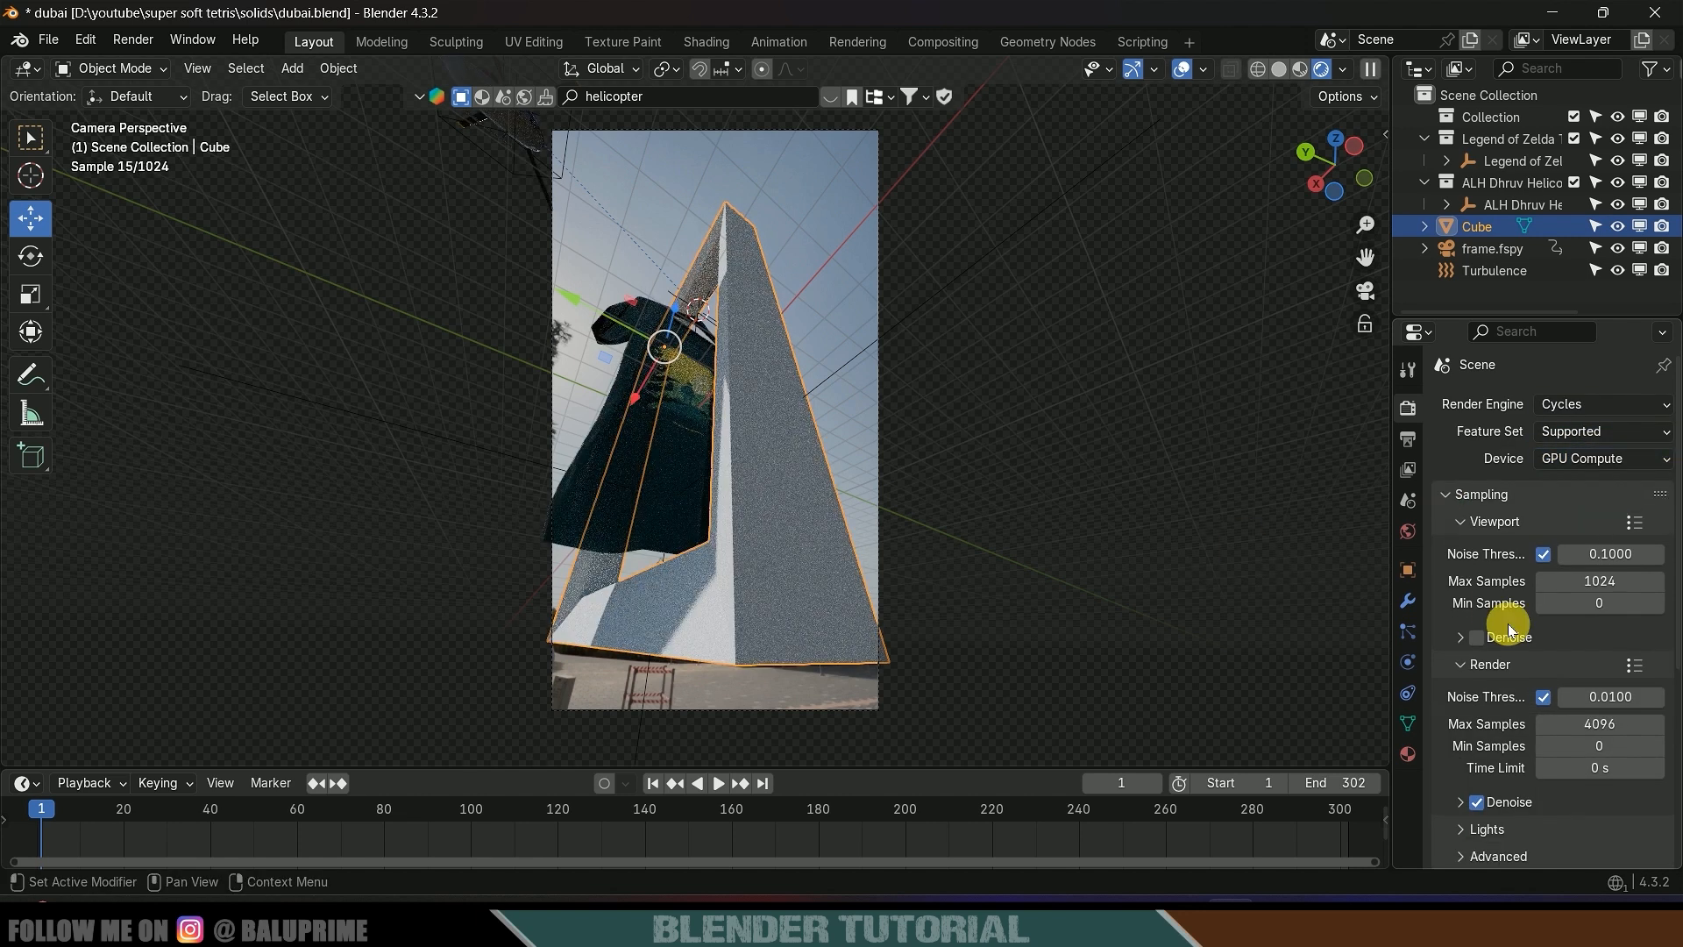
- Make the frame-shaped Cube a Shadow Catcher in its object visibility settings
click(1408, 570)
scroll(1480, 650, down, 5)
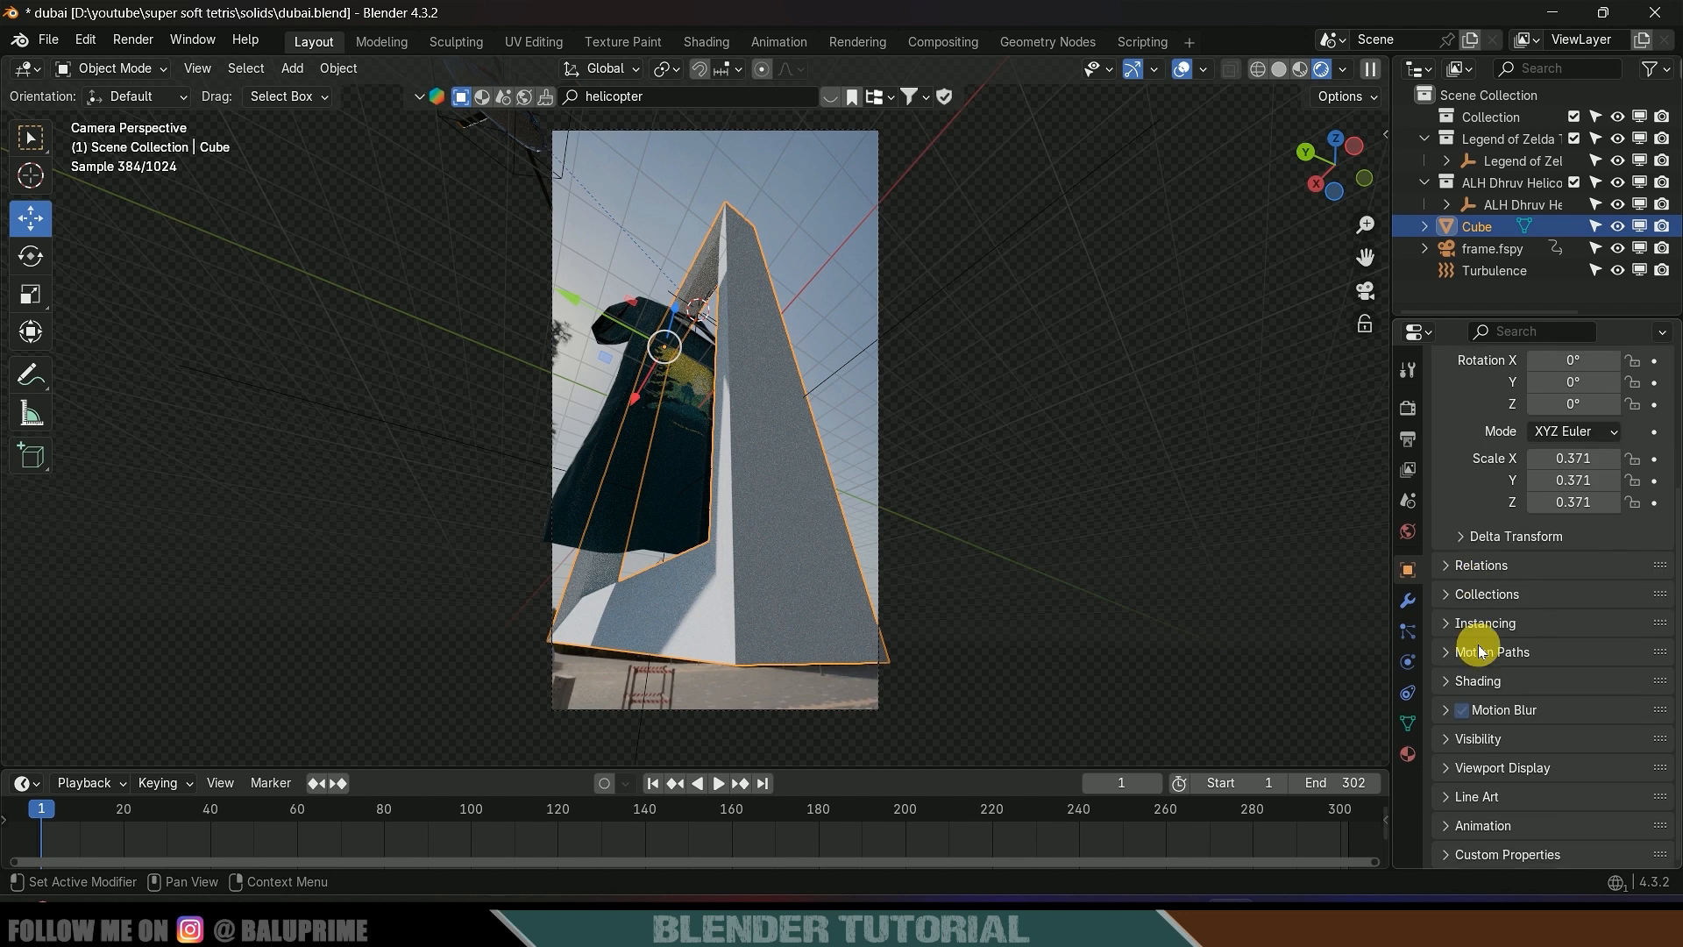
click(1454, 739)
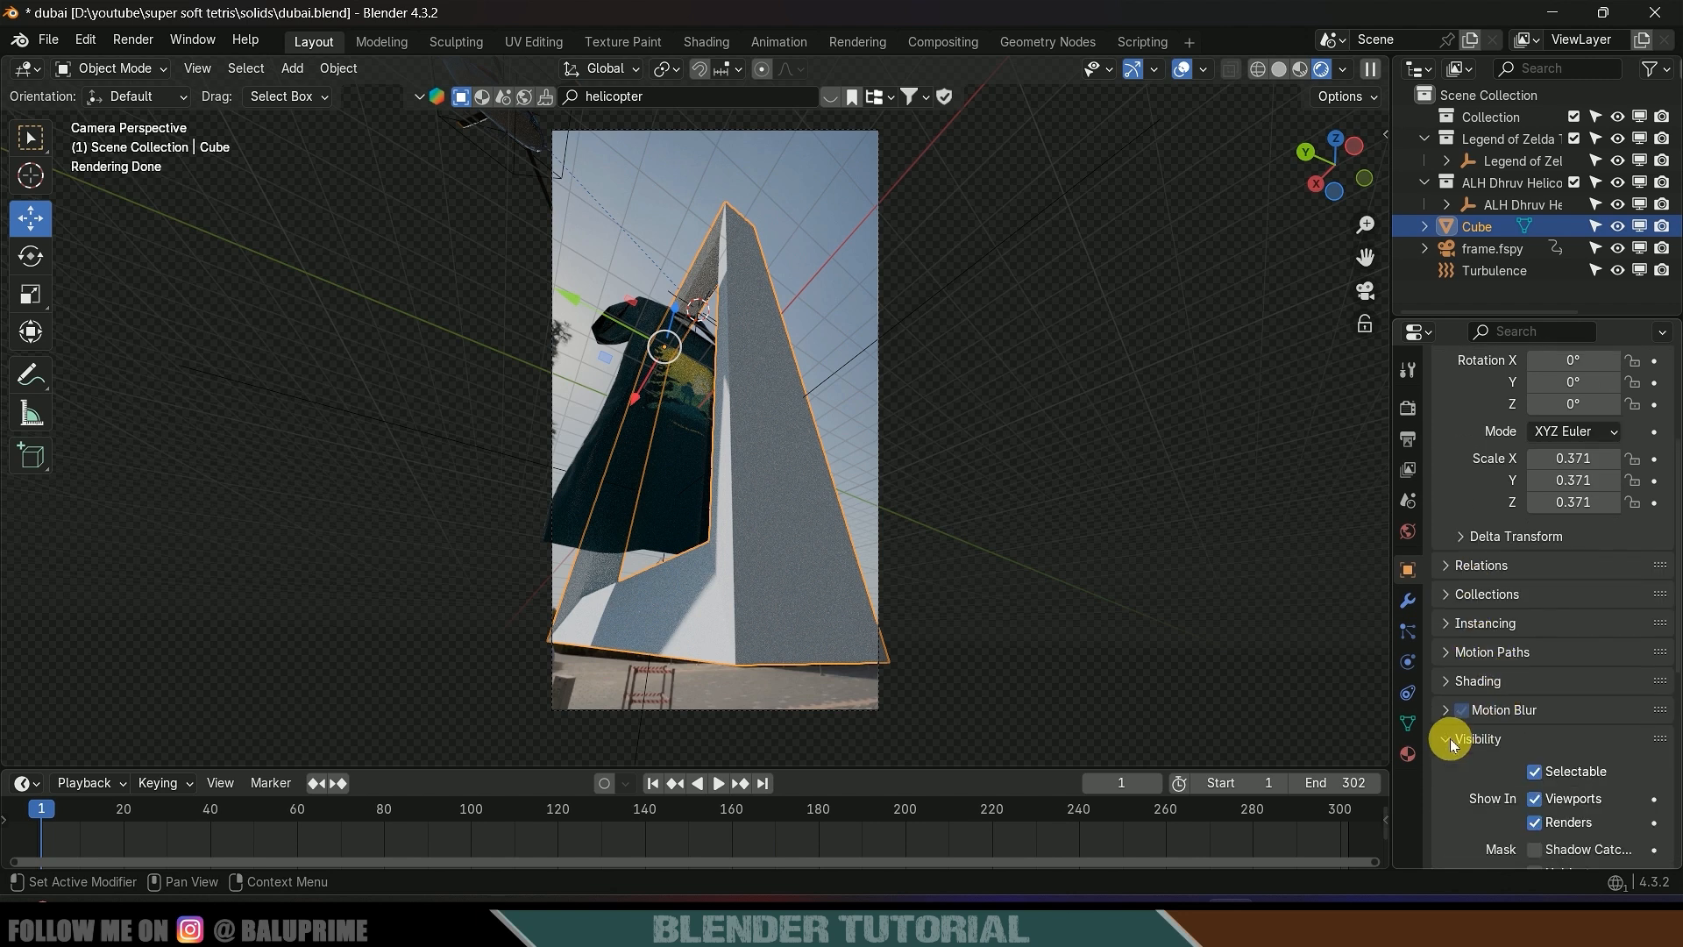
scroll(1450, 741, down, 8)
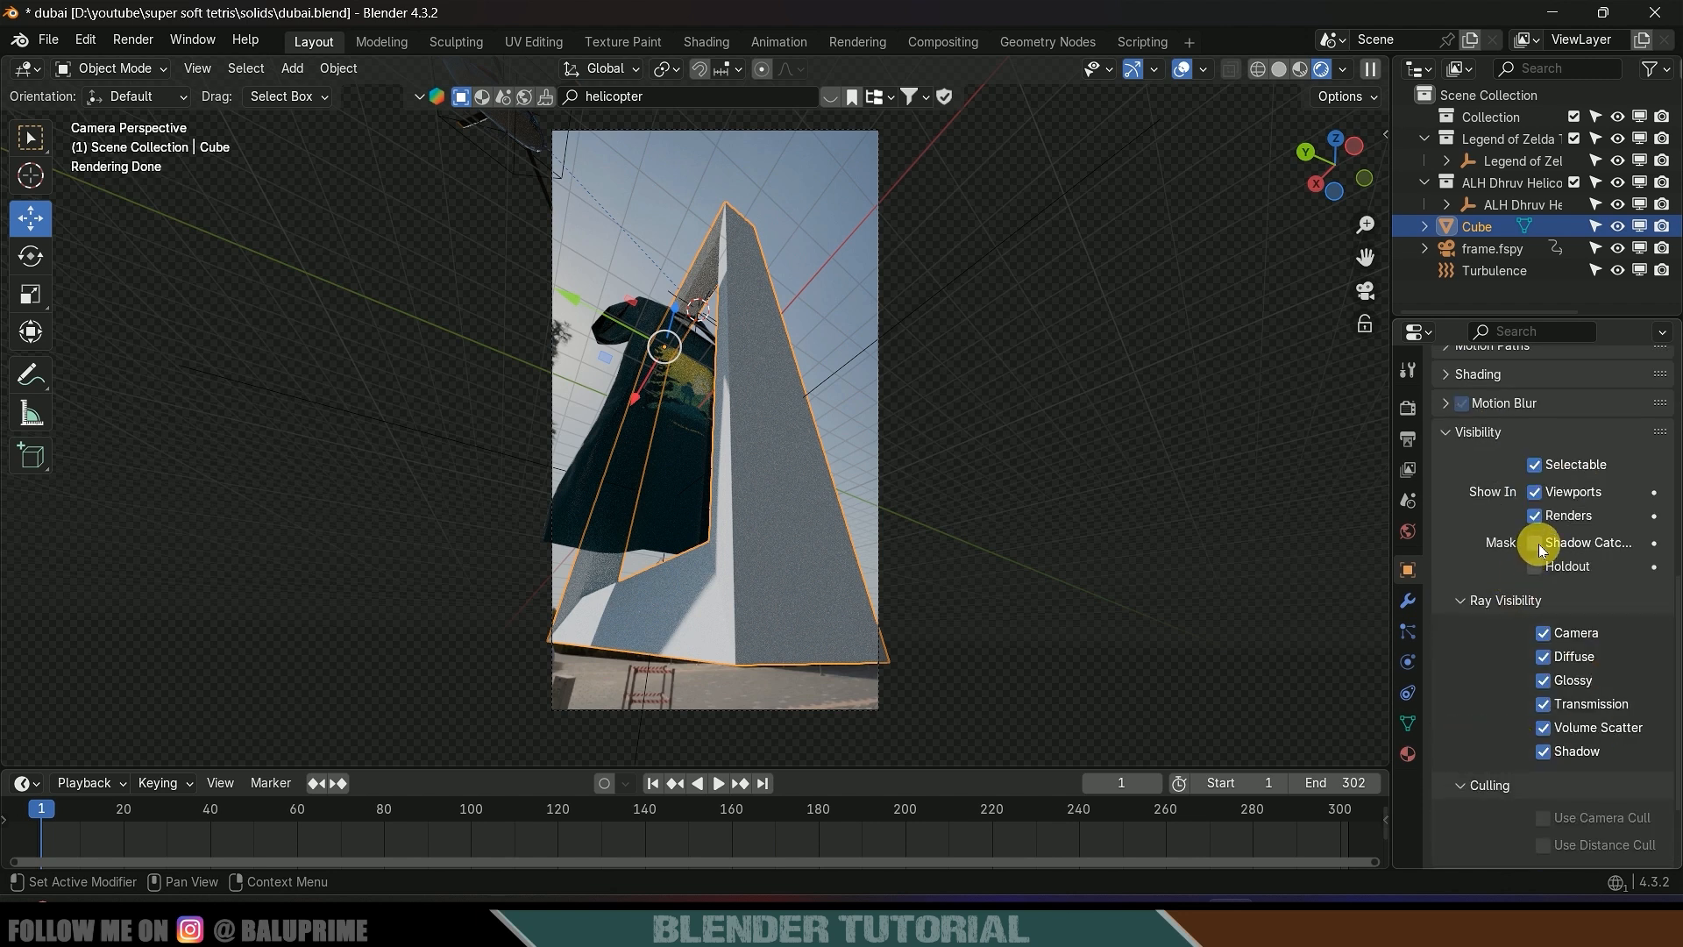
click(1536, 543)
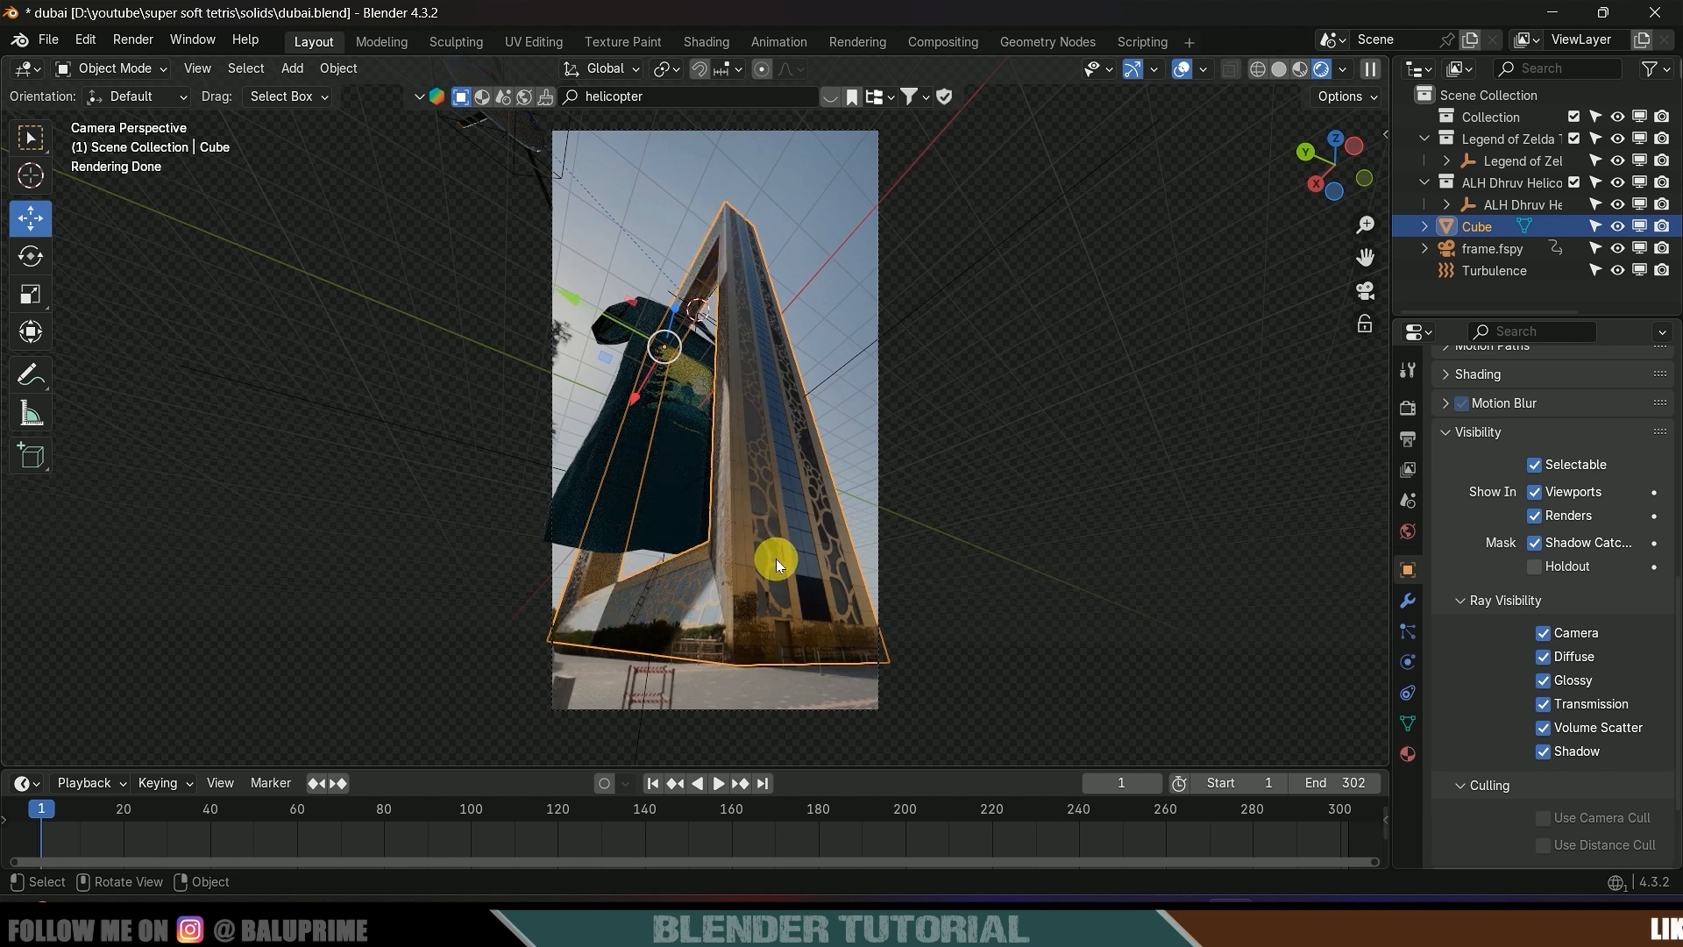
- Set the color management View Transform to Standard in the render settings
scroll(1482, 622, up, 12)
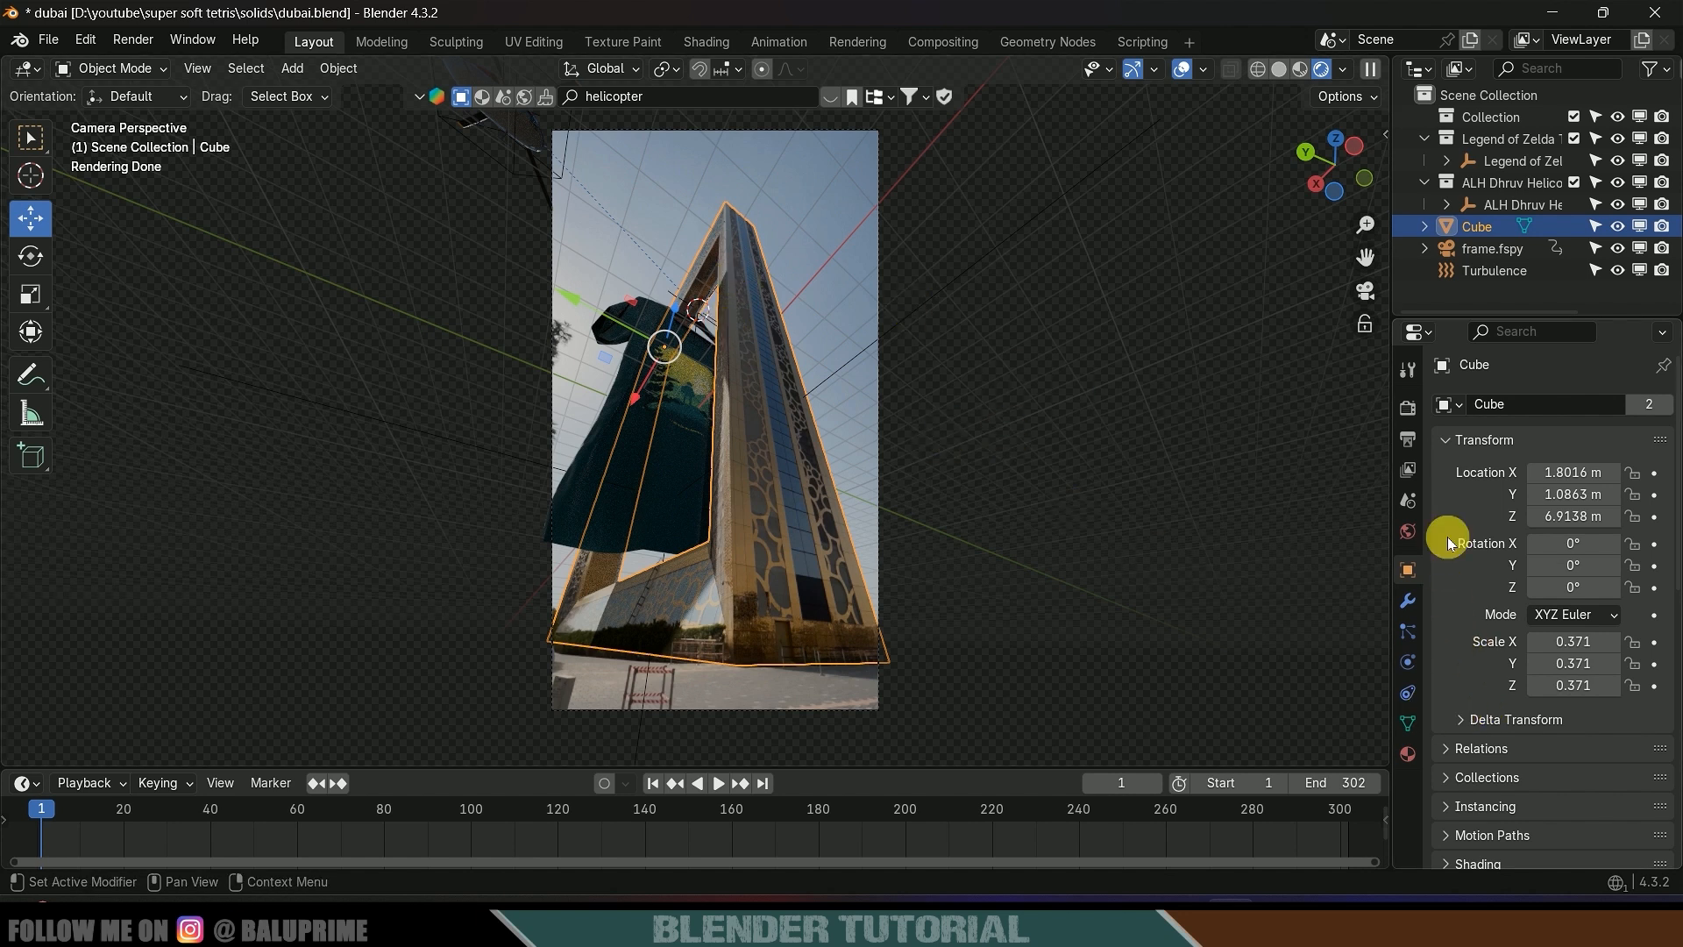
click(1407, 408)
scroll(1488, 623, down, 6)
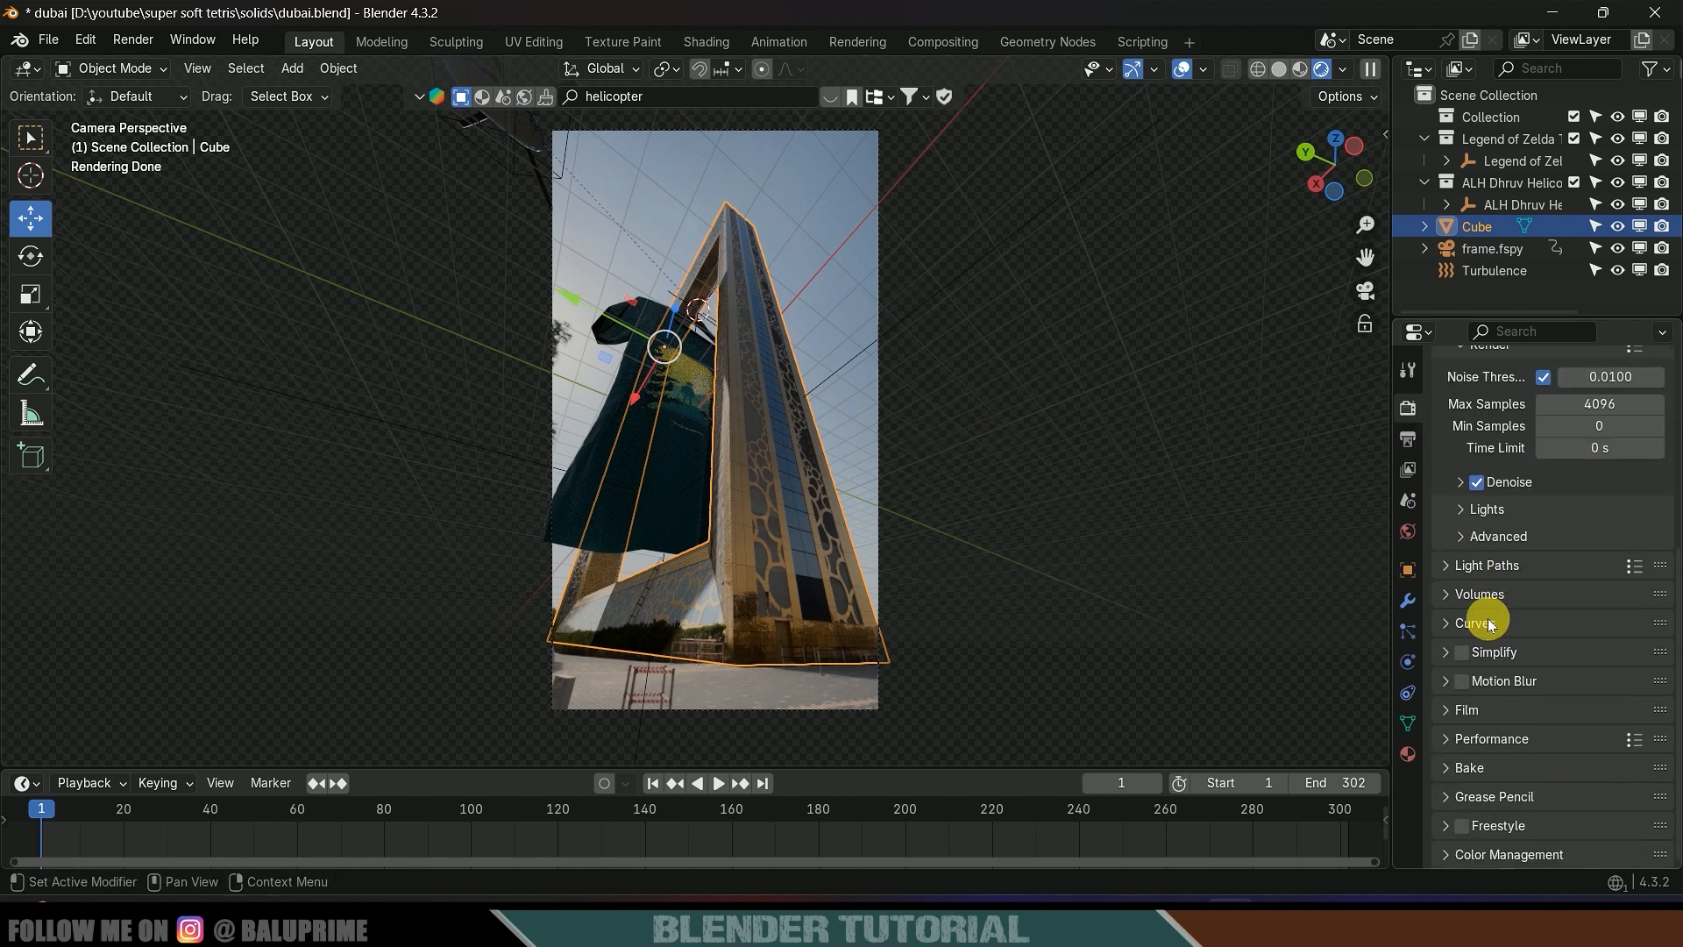
click(1451, 854)
scroll(1446, 834, down, 5)
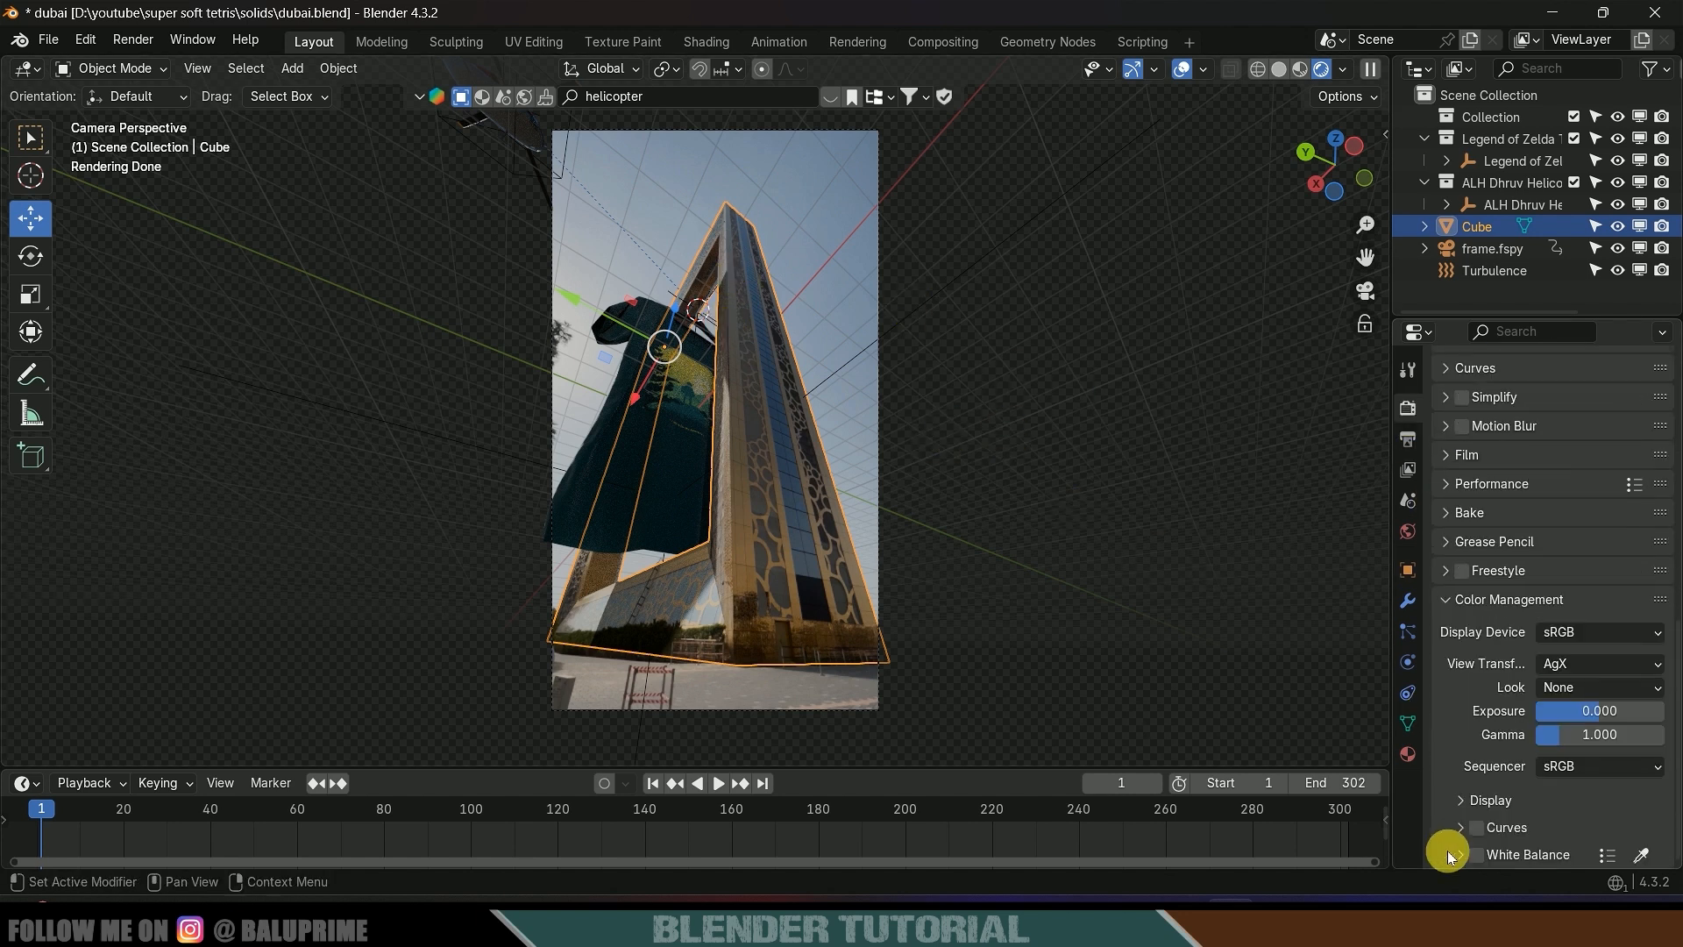
click(1593, 663)
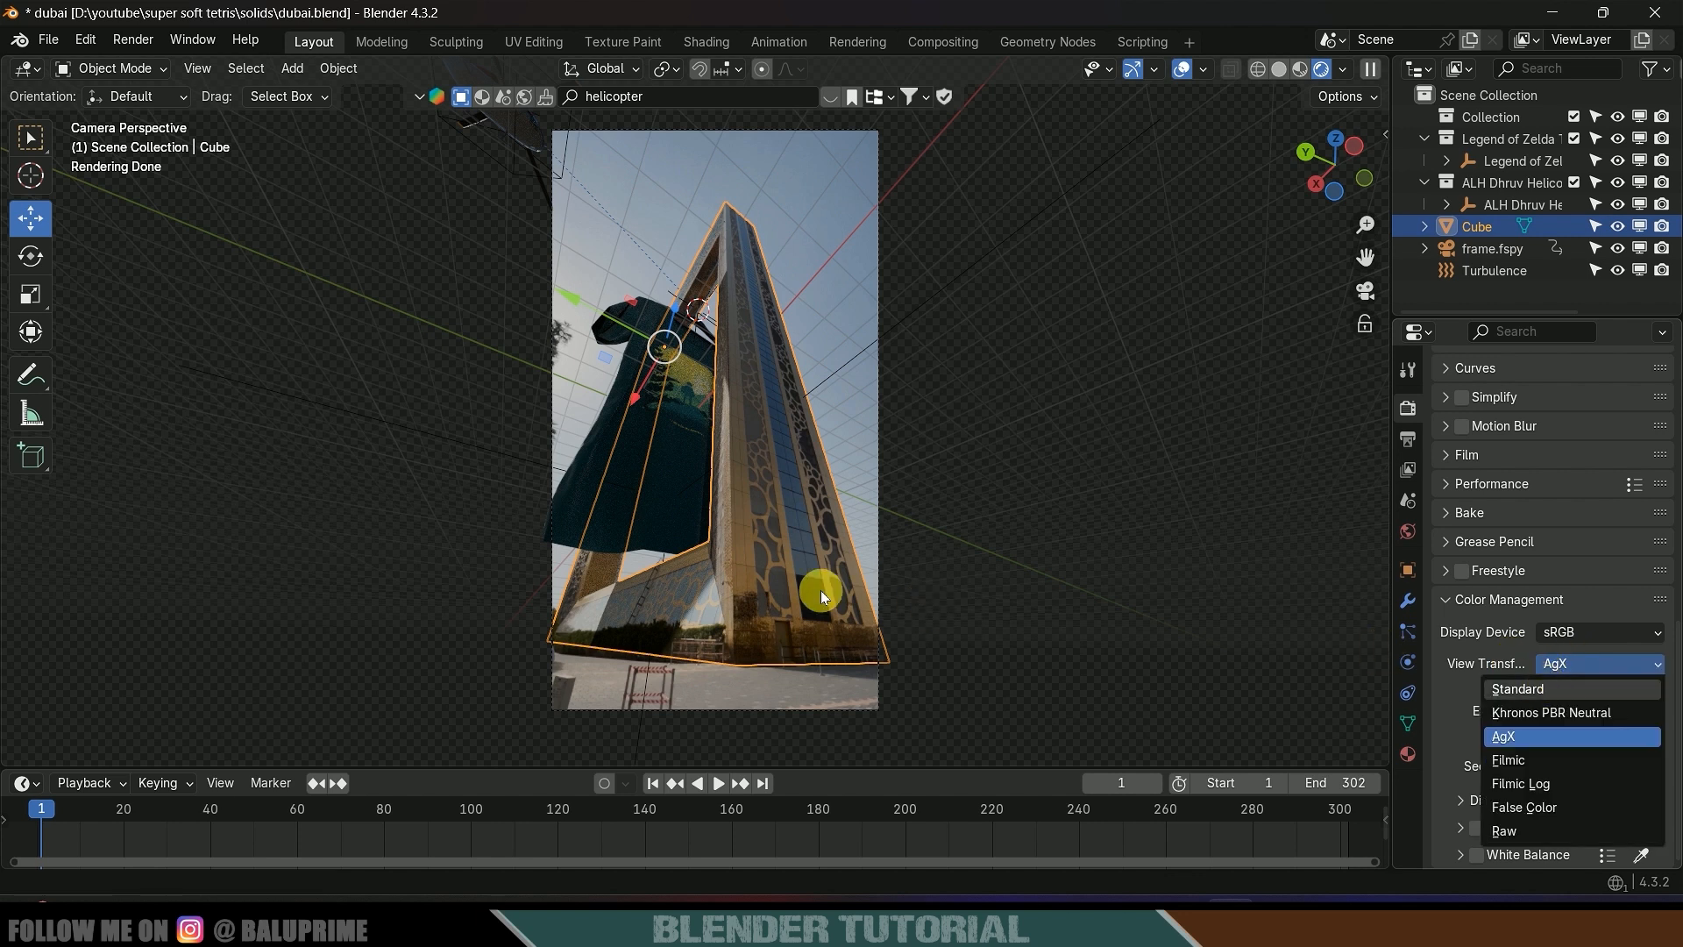
click(1563, 695)
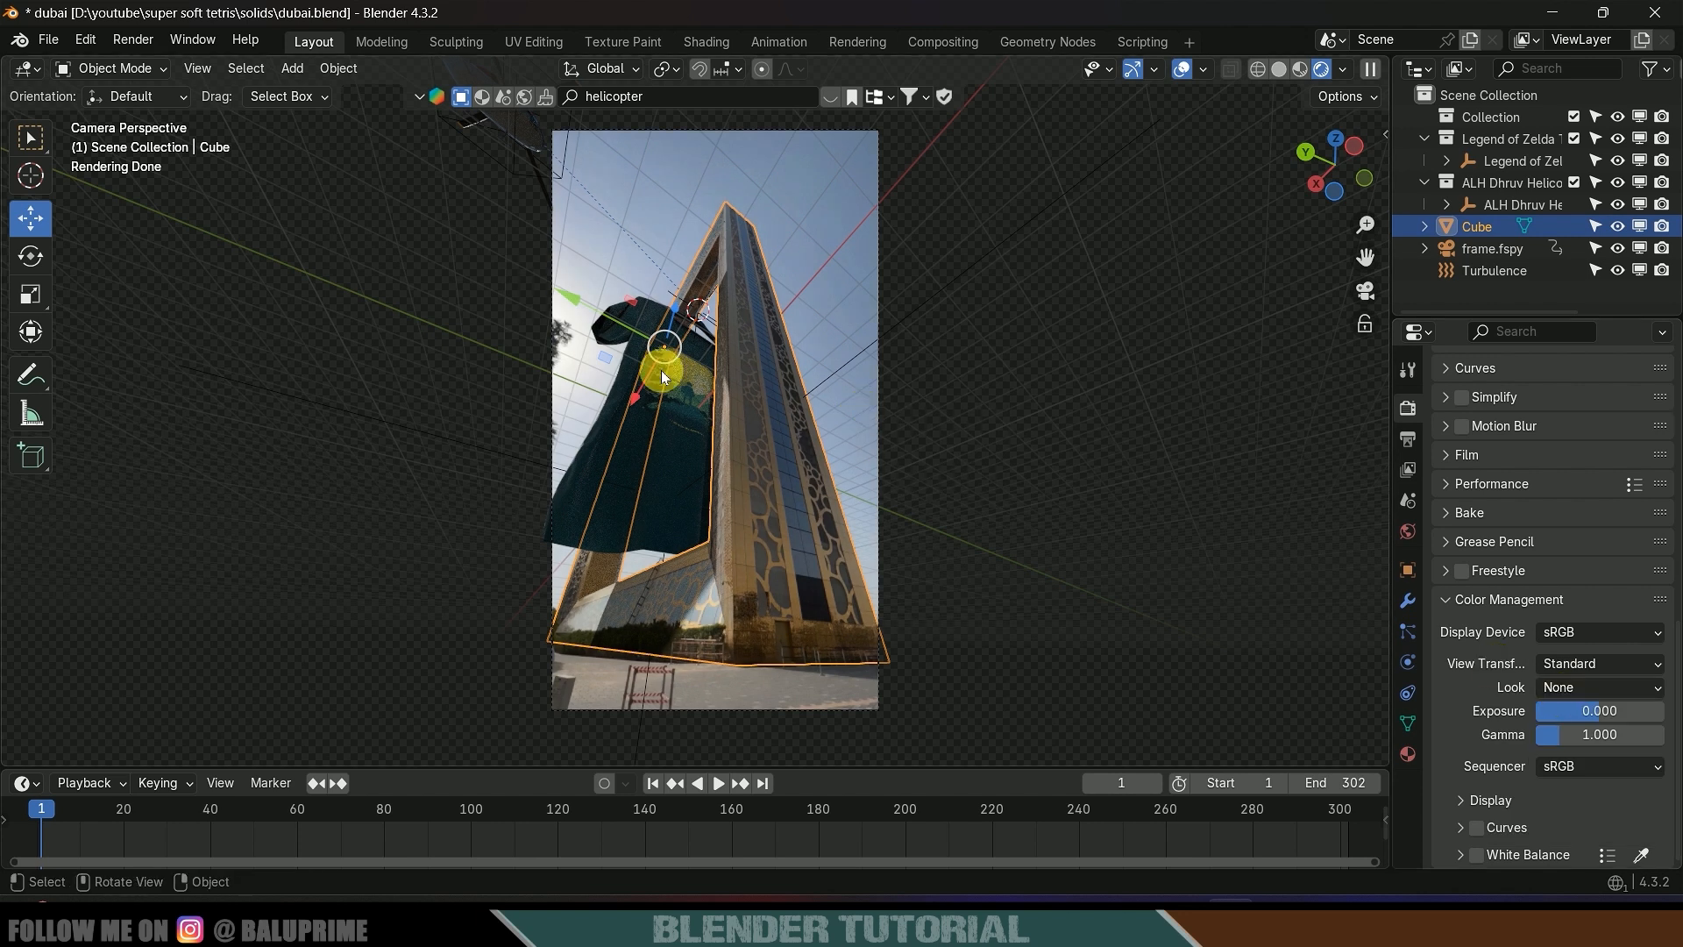
- Set the color management Look to High Contrast and deselect the Cube
click(1603, 688)
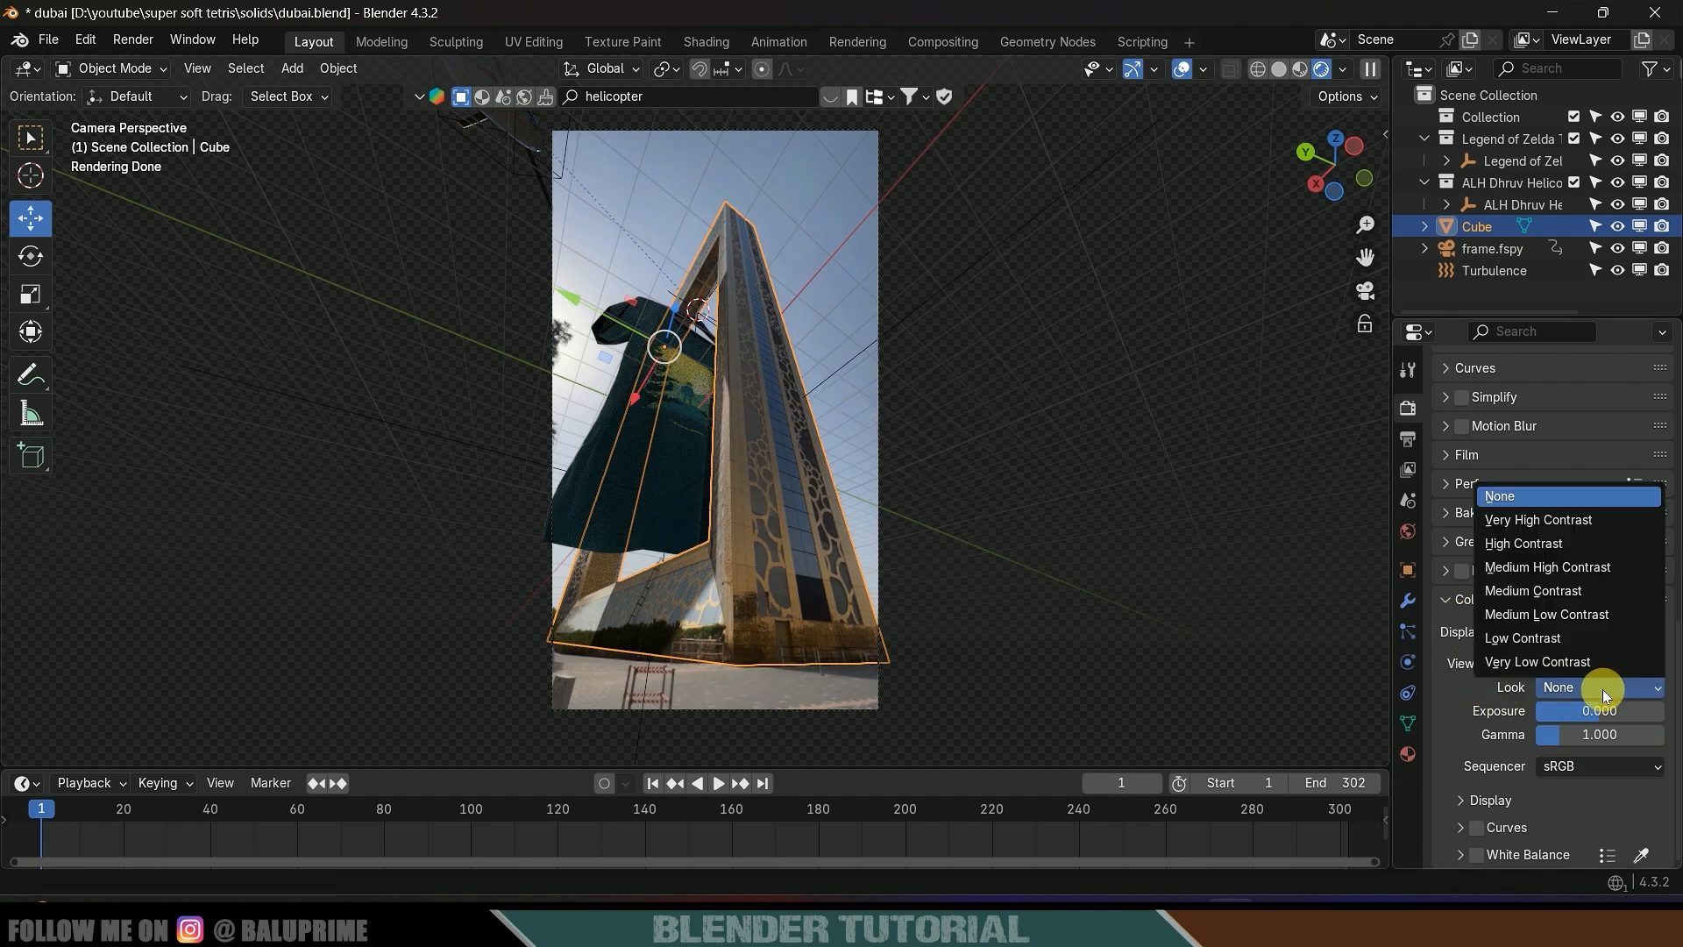
click(1525, 545)
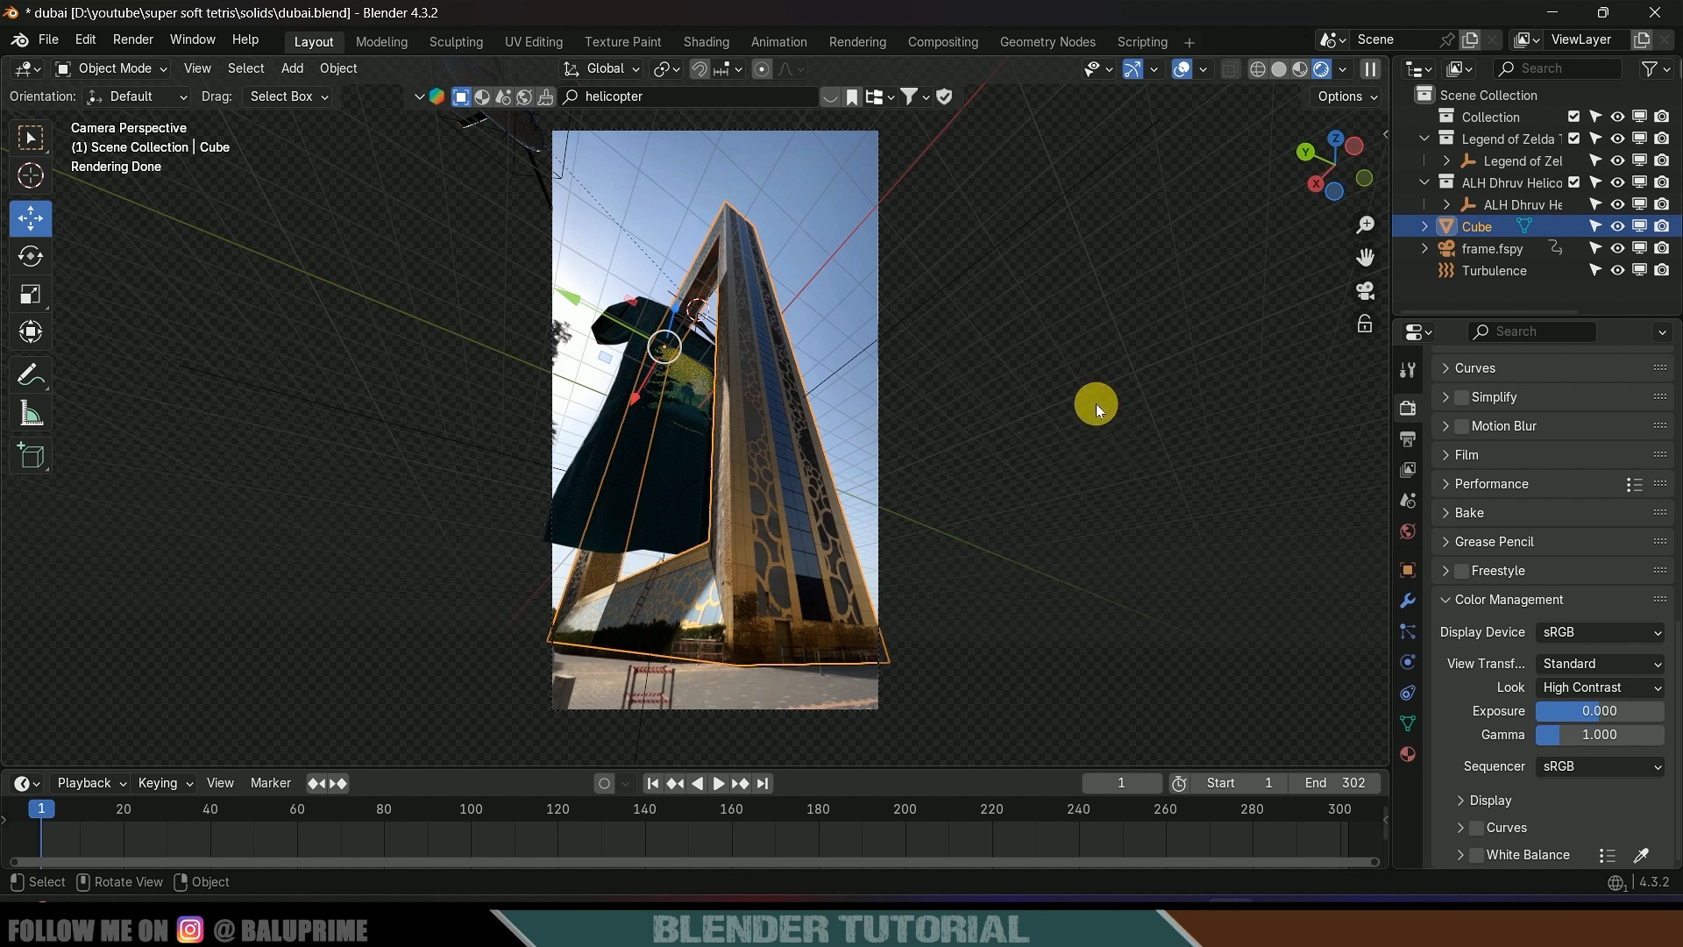
click(947, 475)
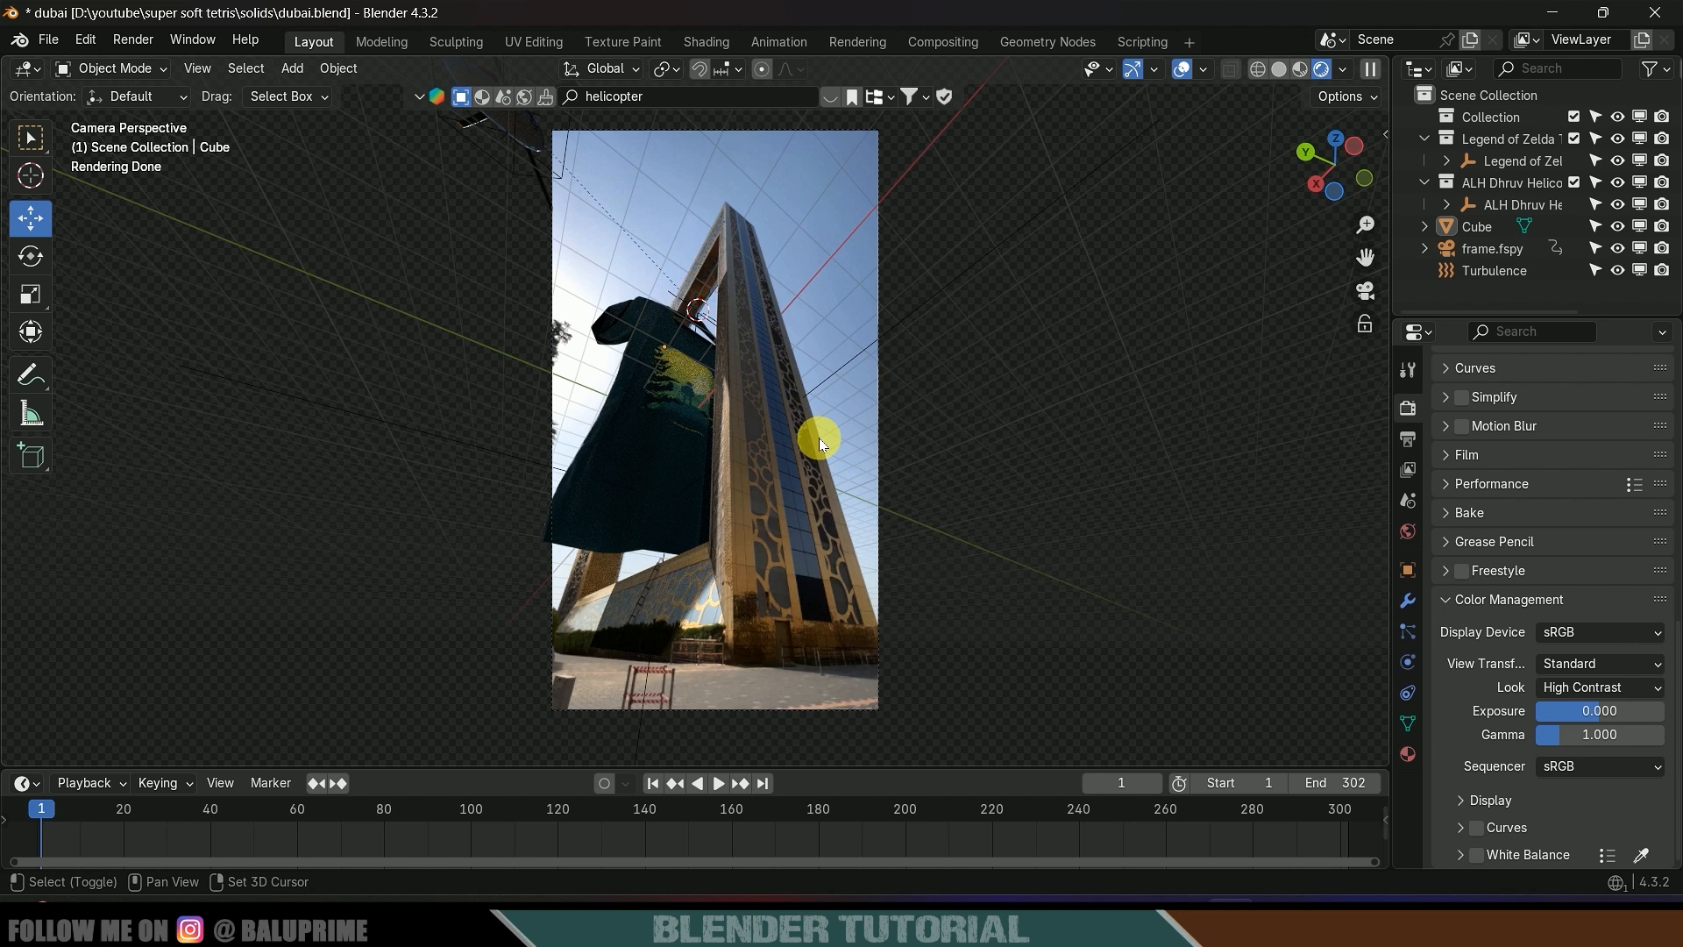
- Add a Sun light to the scene and move it up above the T-shirt
key(shift+a)
mouse_move(747, 368)
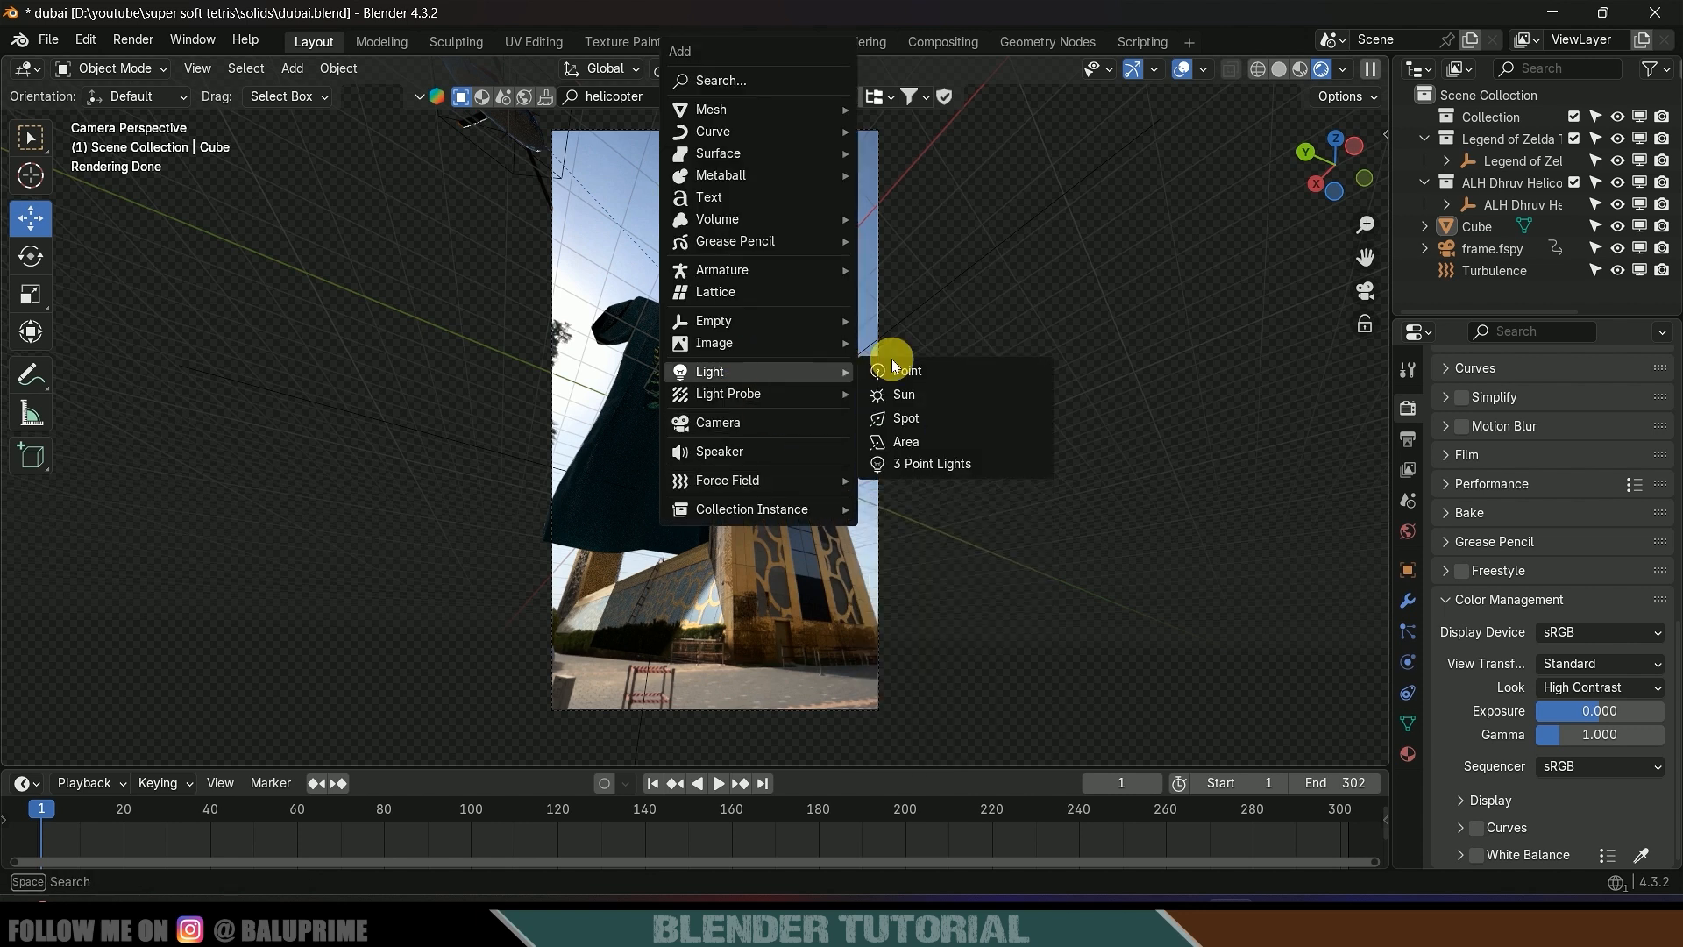
click(919, 391)
key(g)
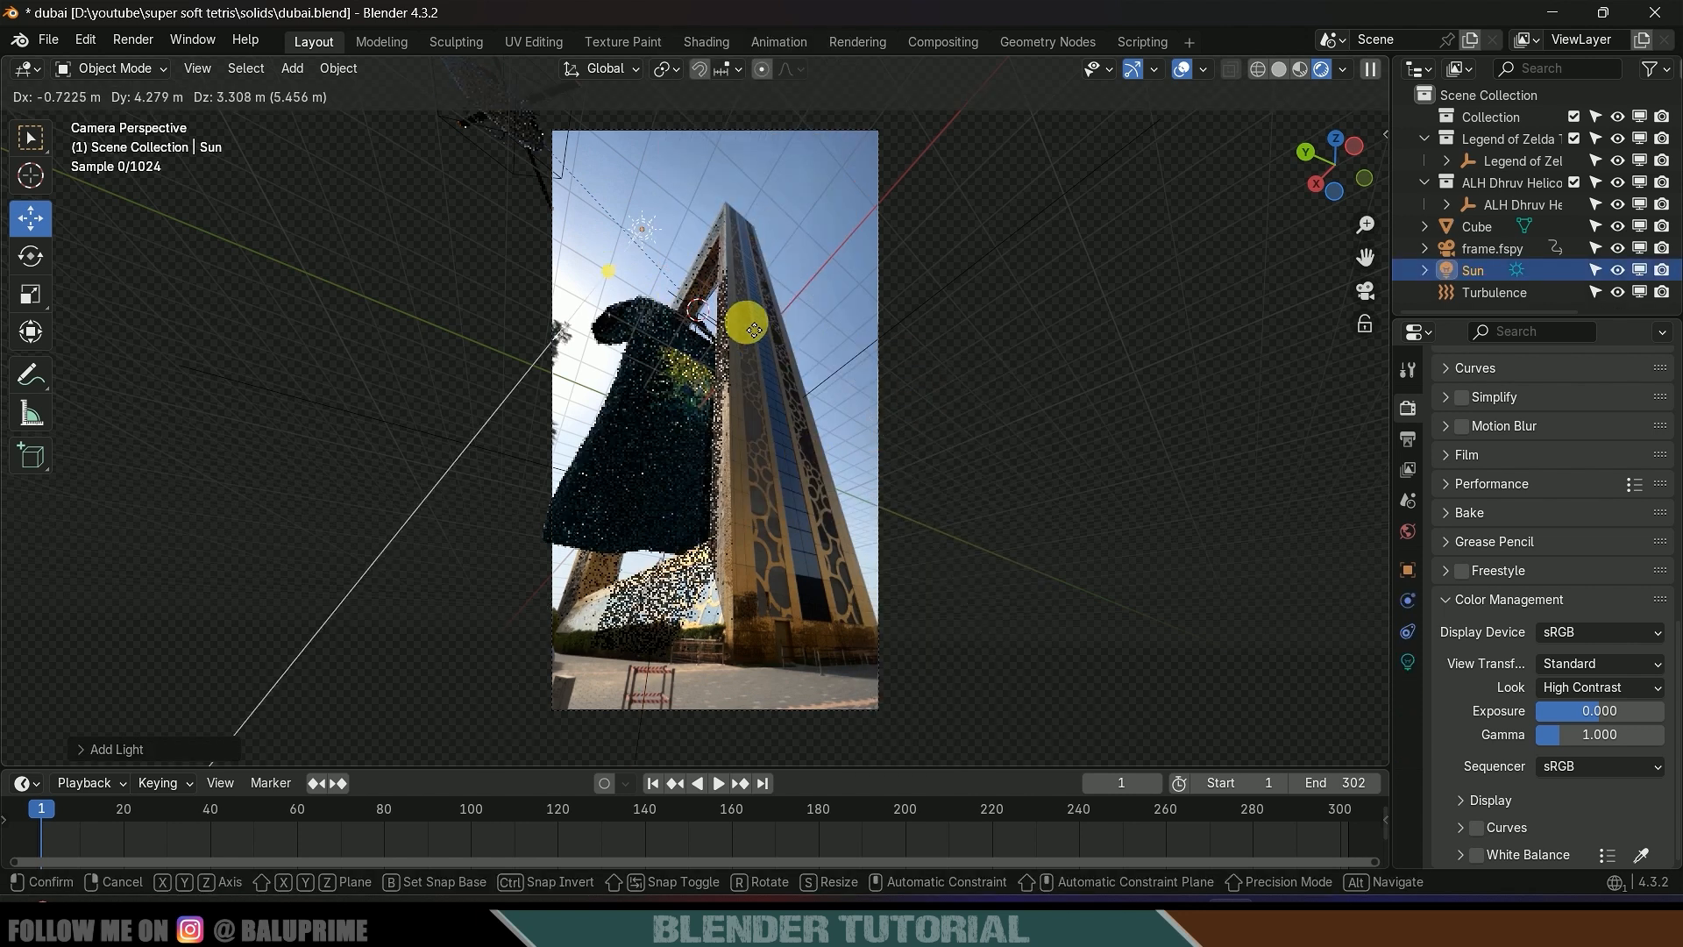
click(768, 291)
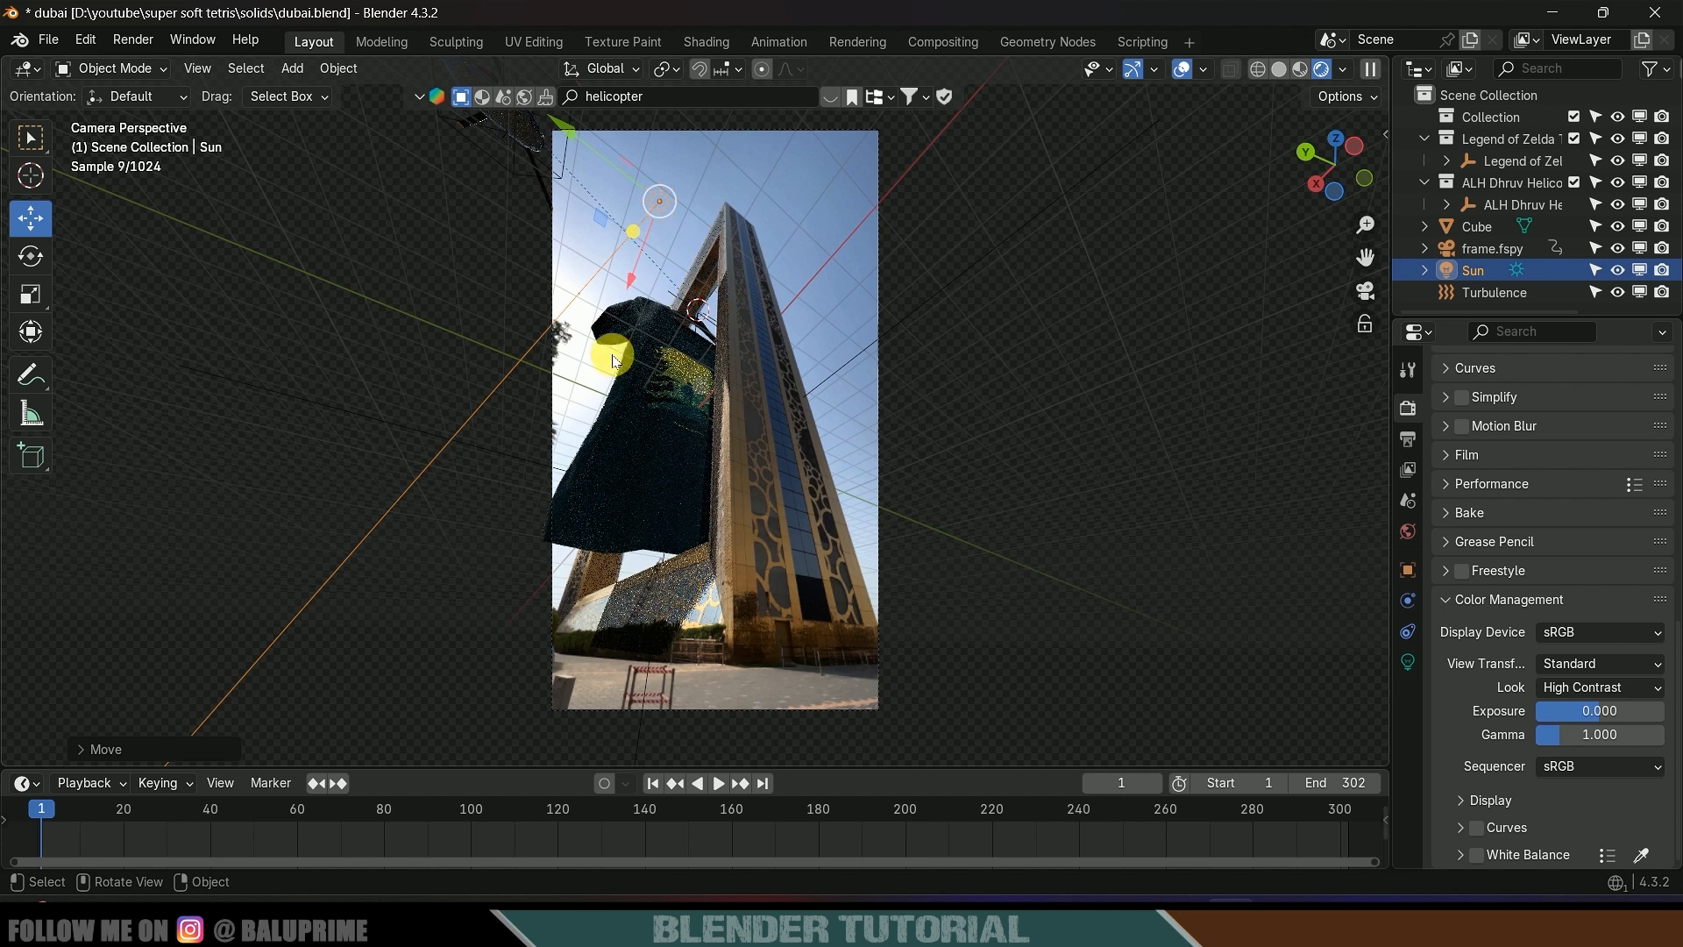
- Rotate the Sun light to shine on the T-shirt and set its strength to 0.75
click(38, 251)
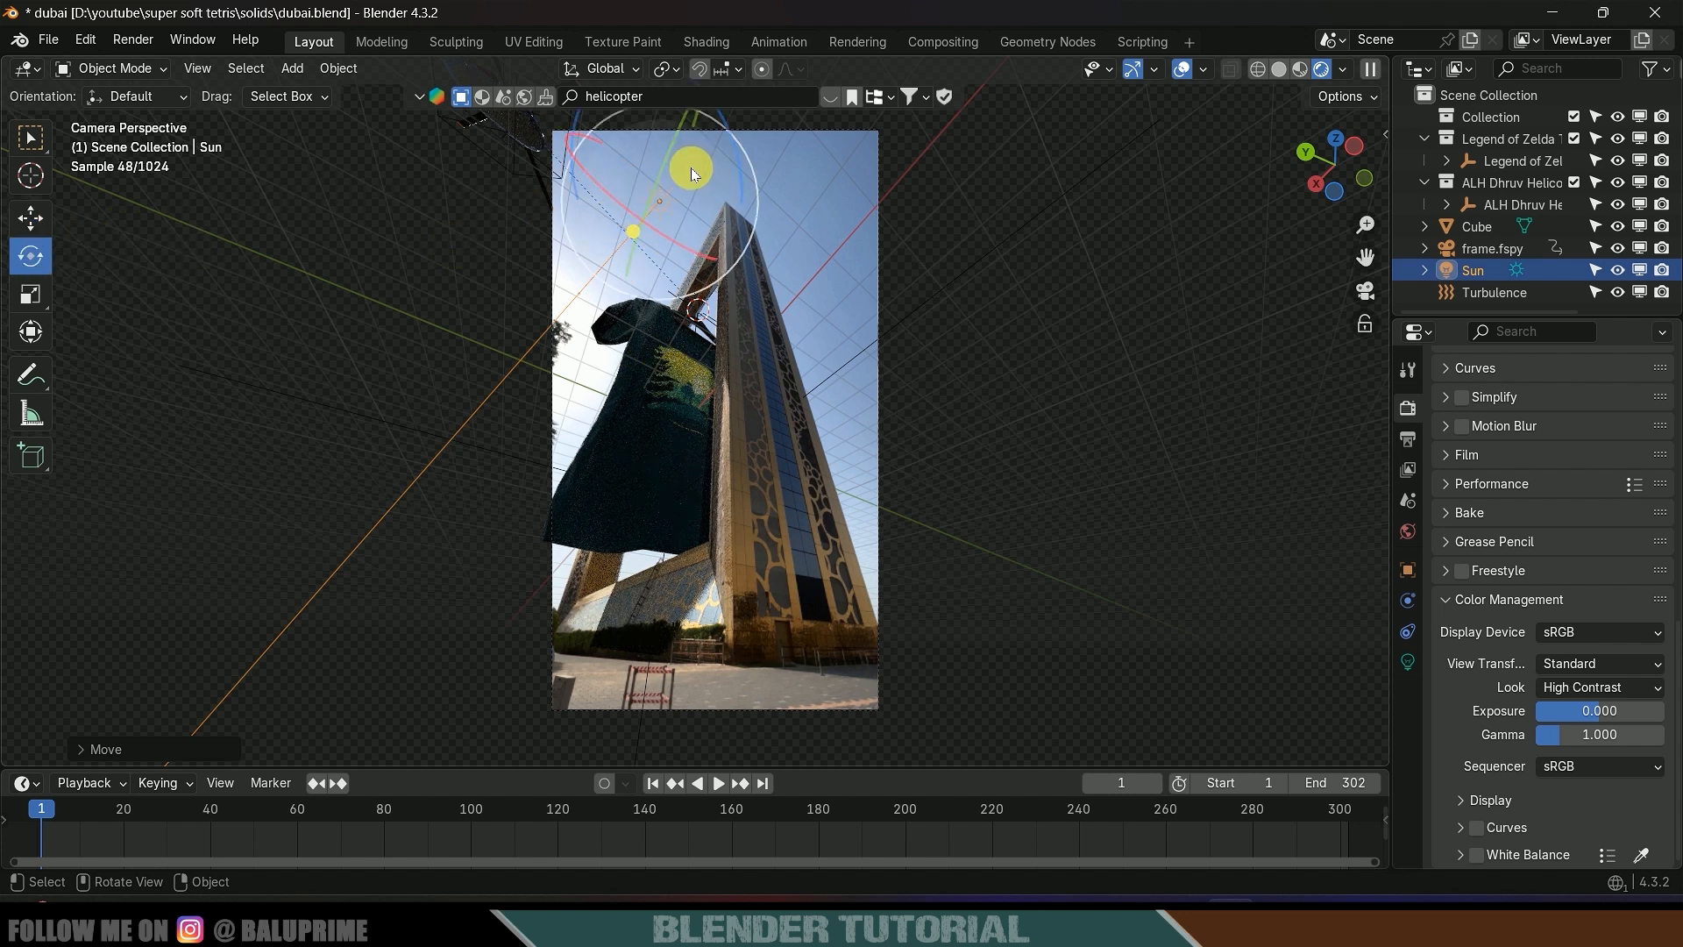
drag(691, 167, 675, 231)
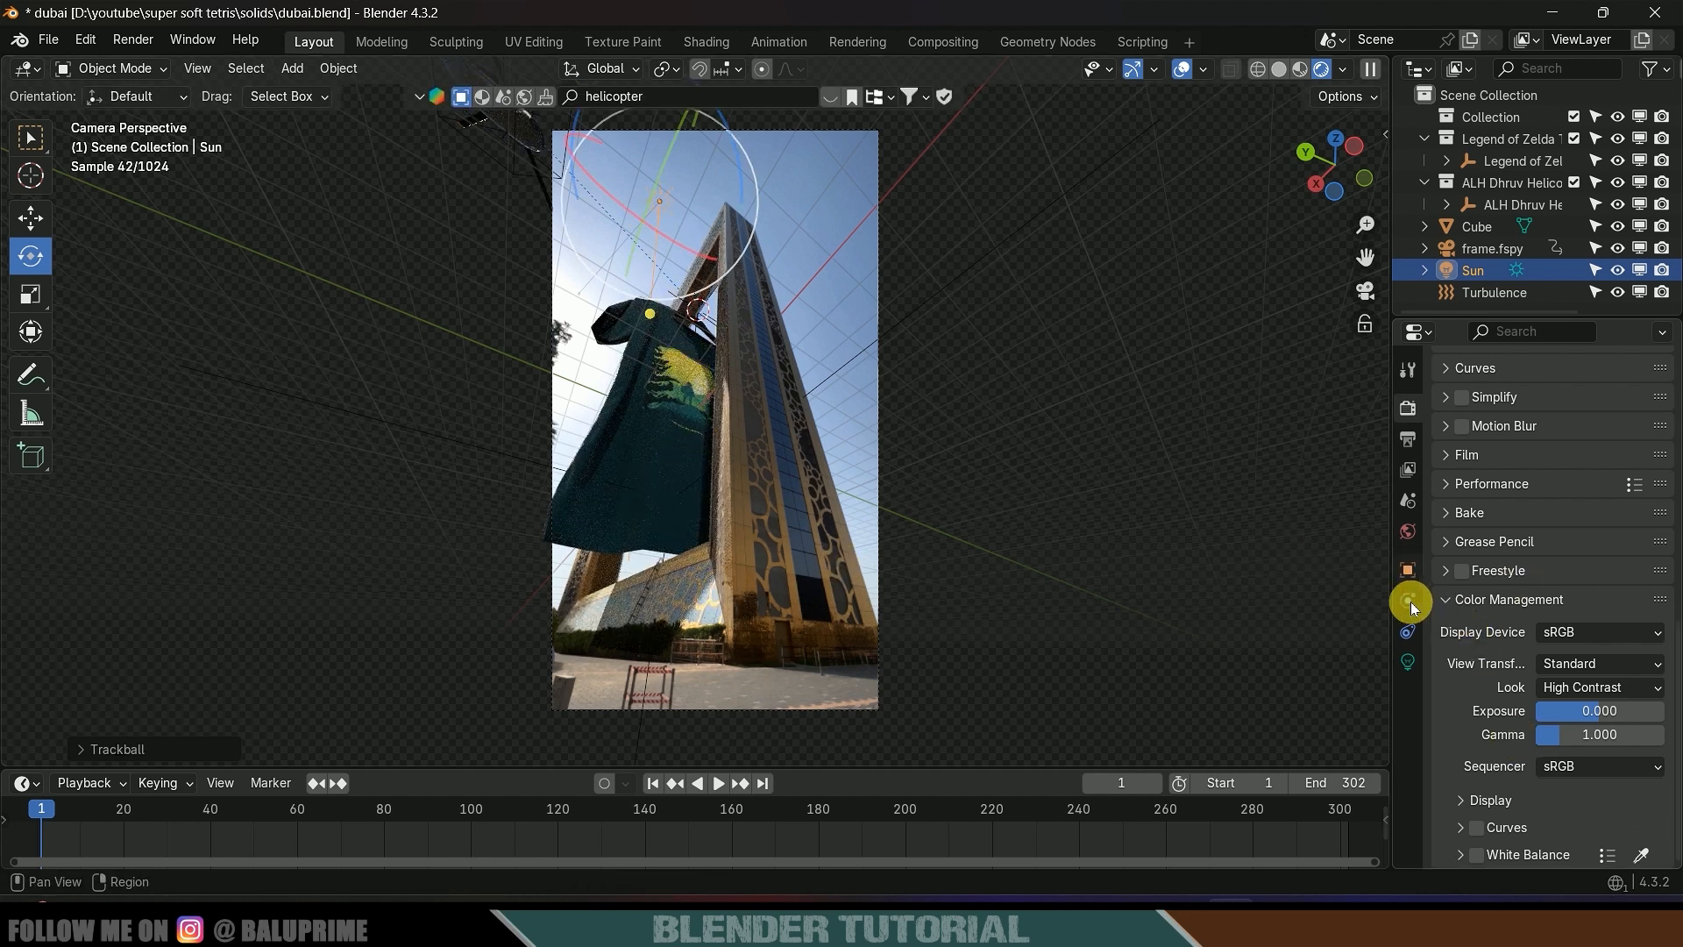
click(1408, 661)
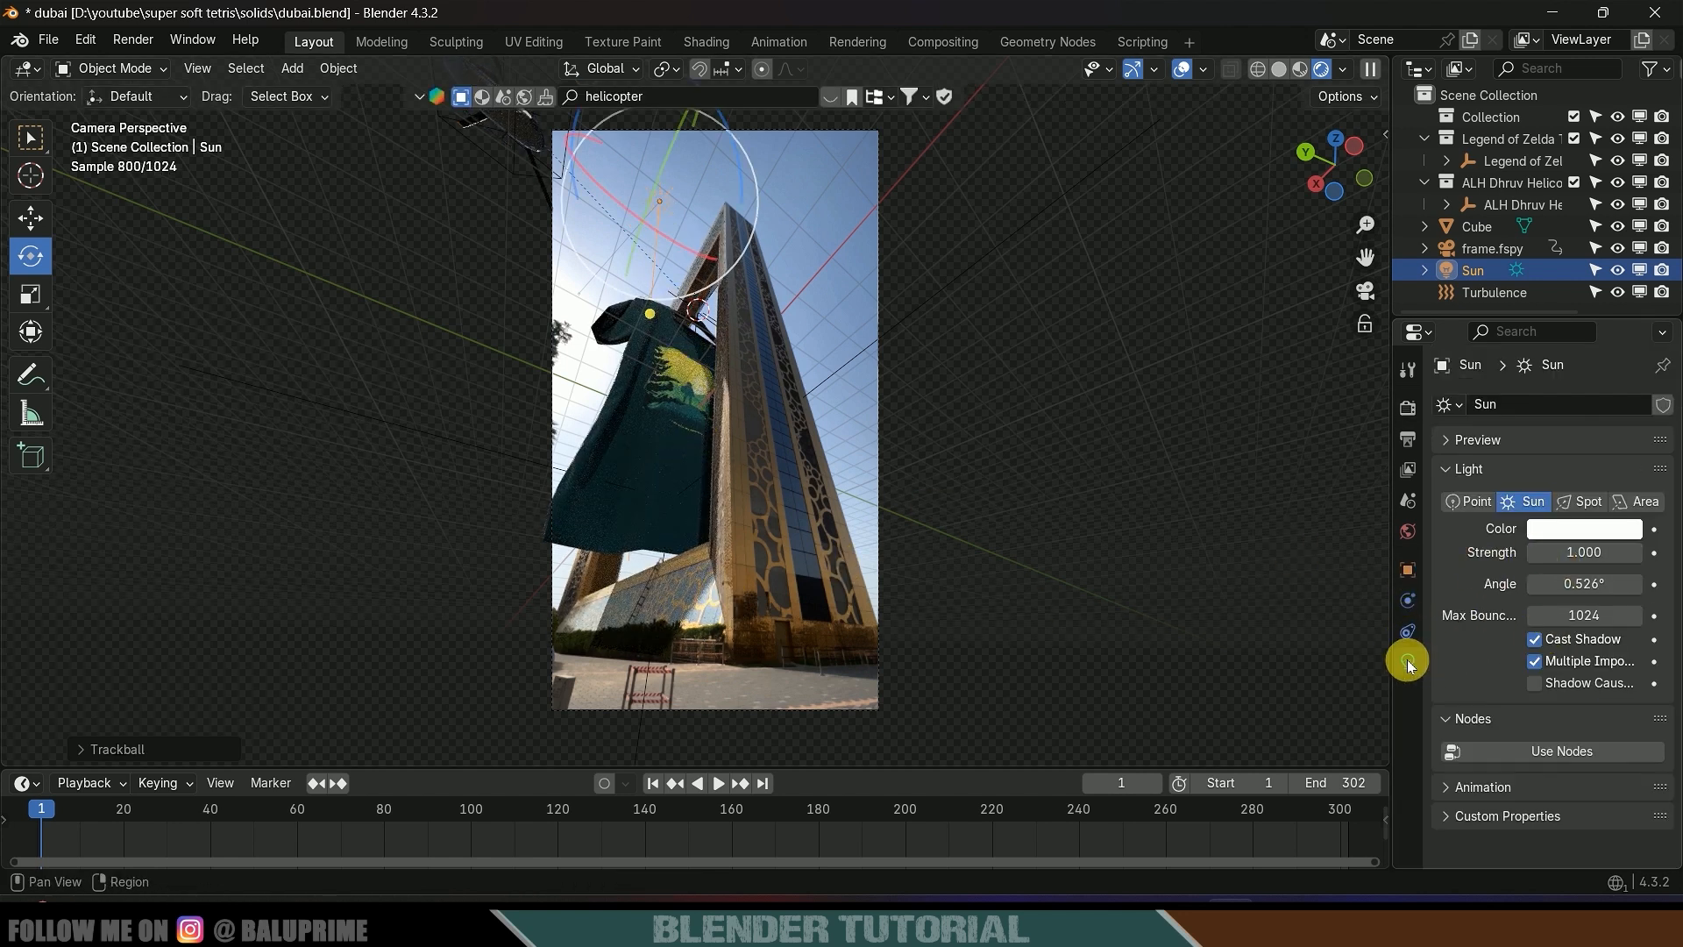
click(1582, 558)
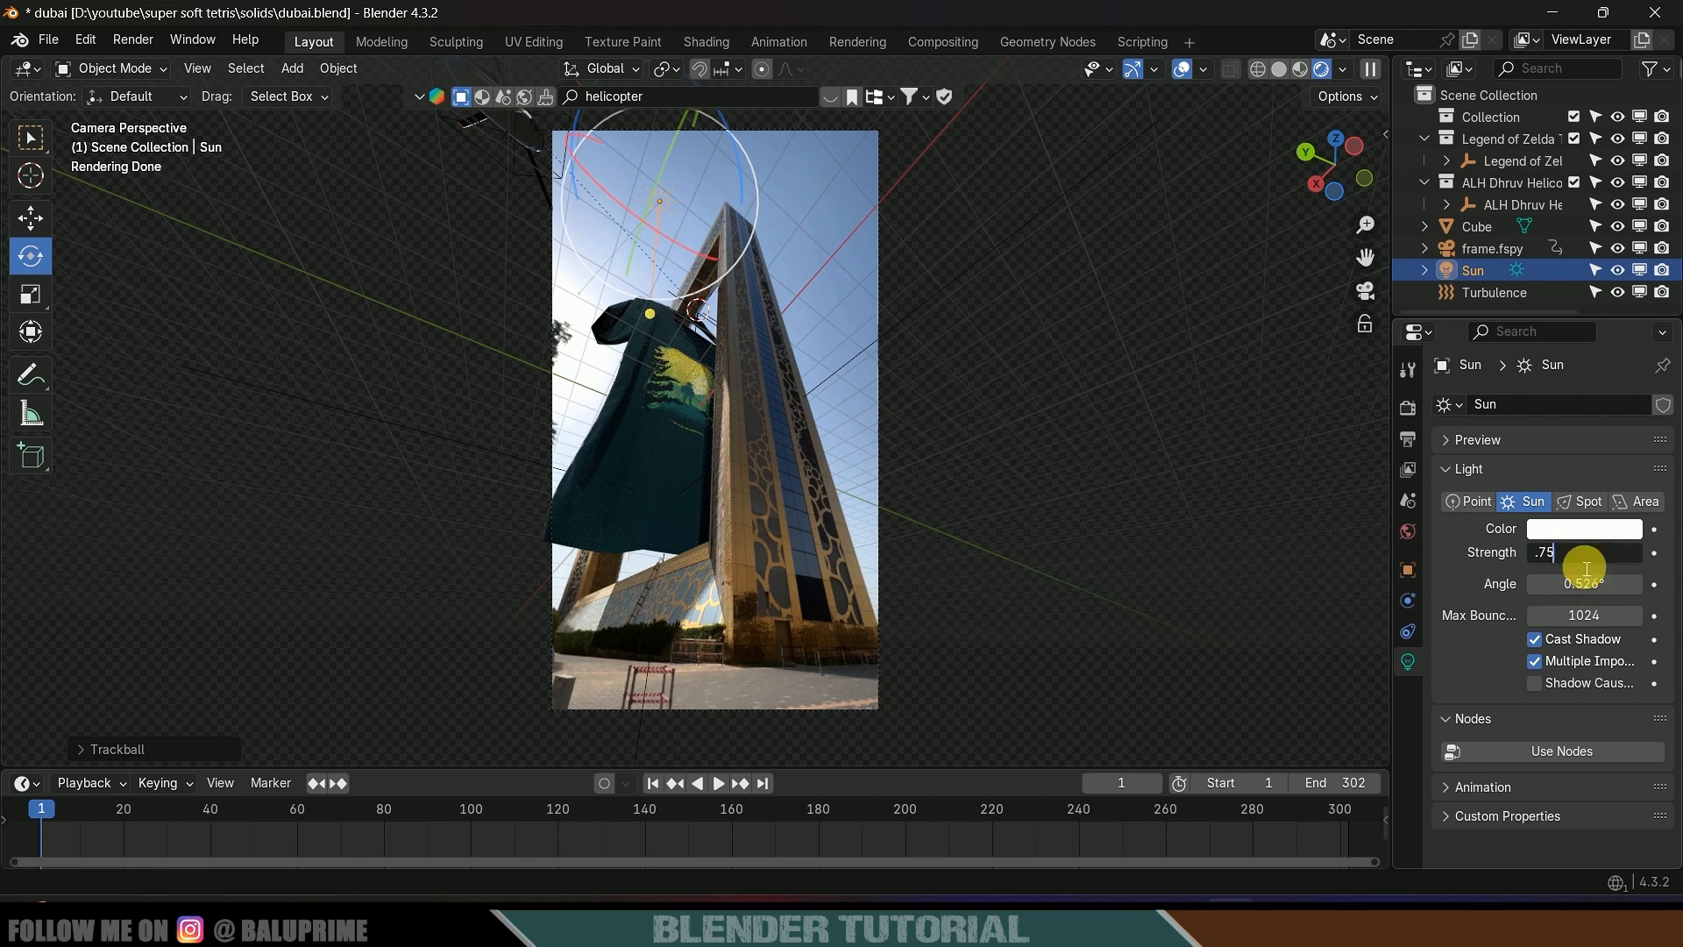
key(Return)
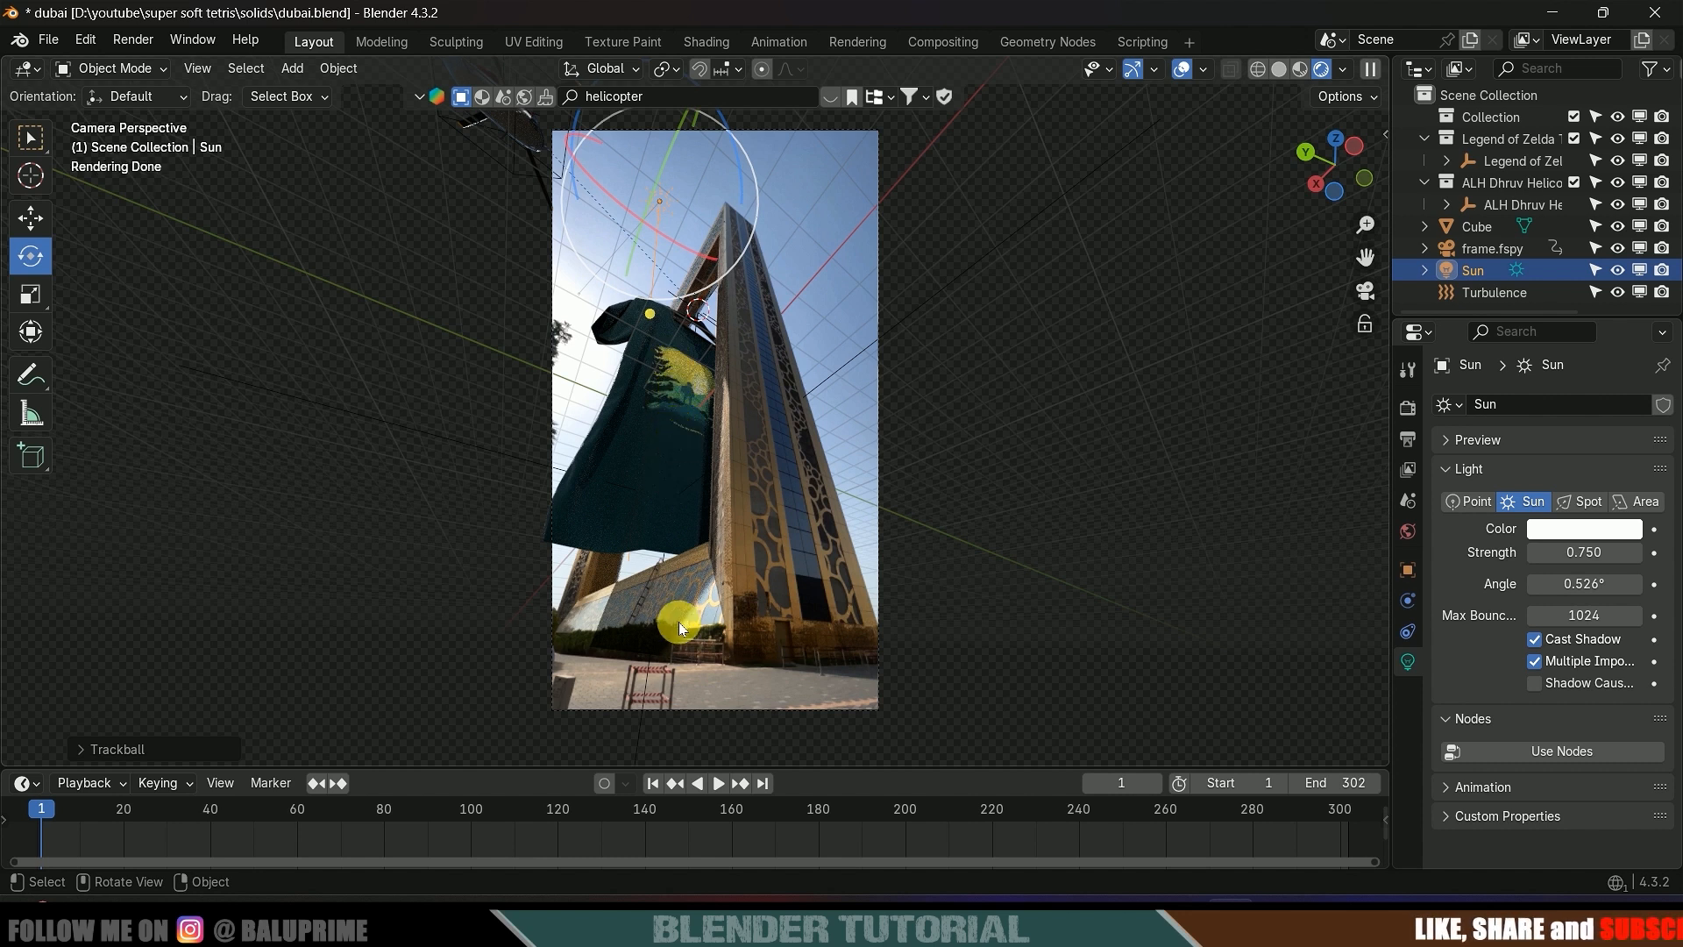
click(771, 383)
scroll(771, 383, down, 1)
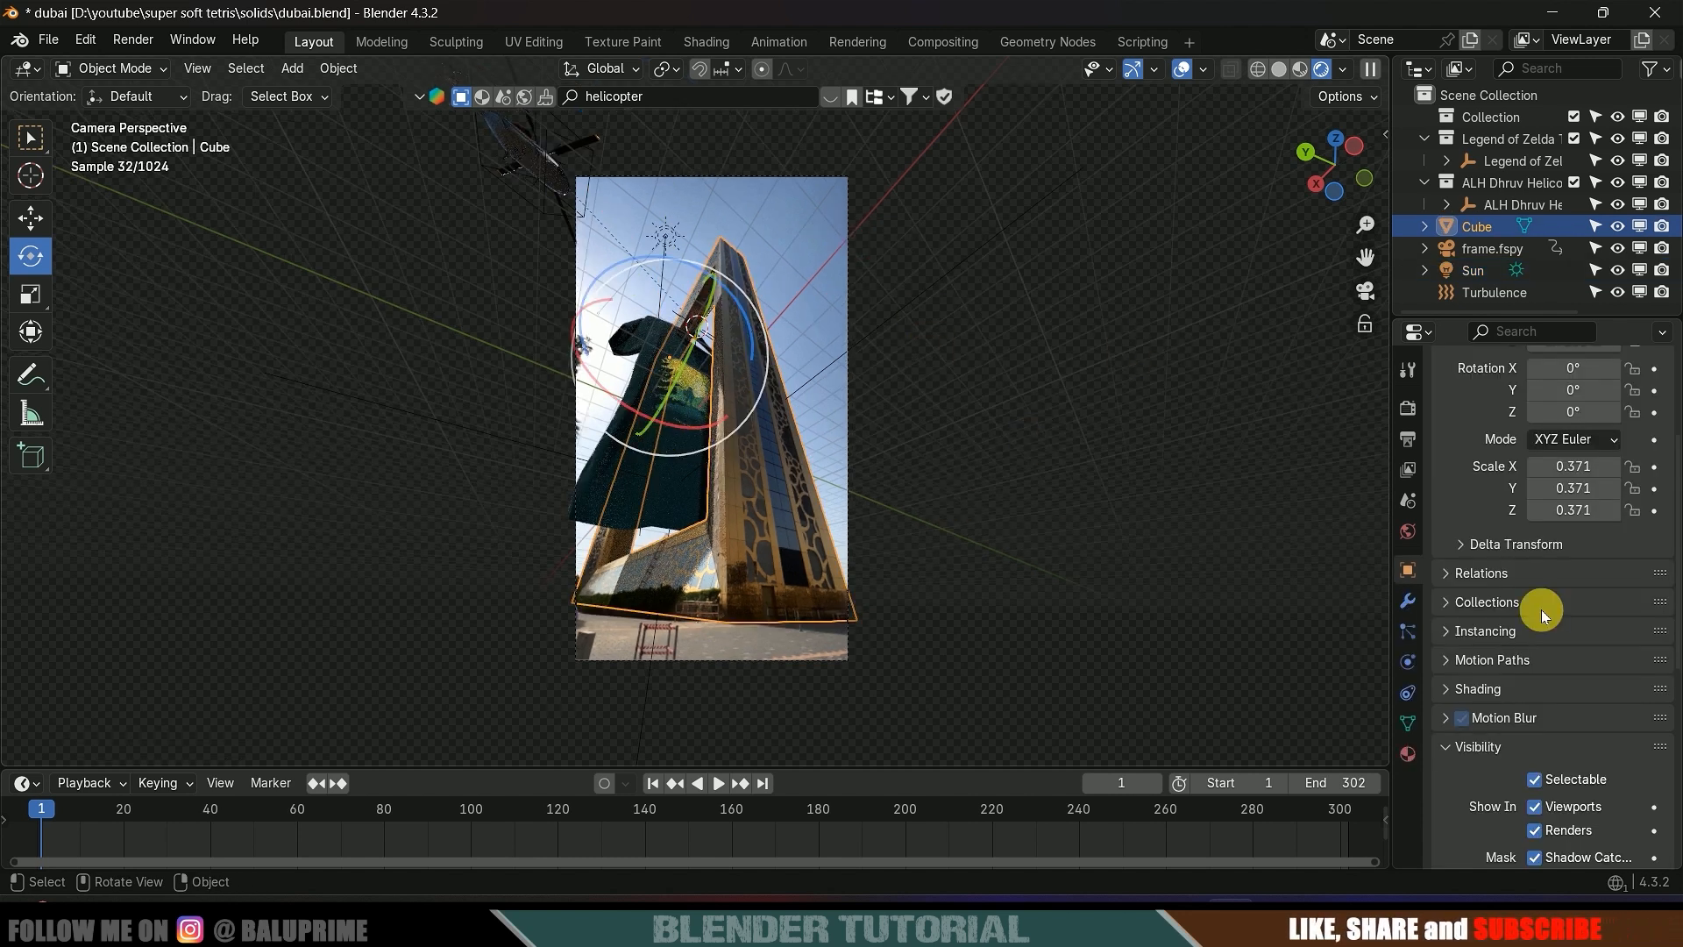
scroll(1548, 631, up, 5)
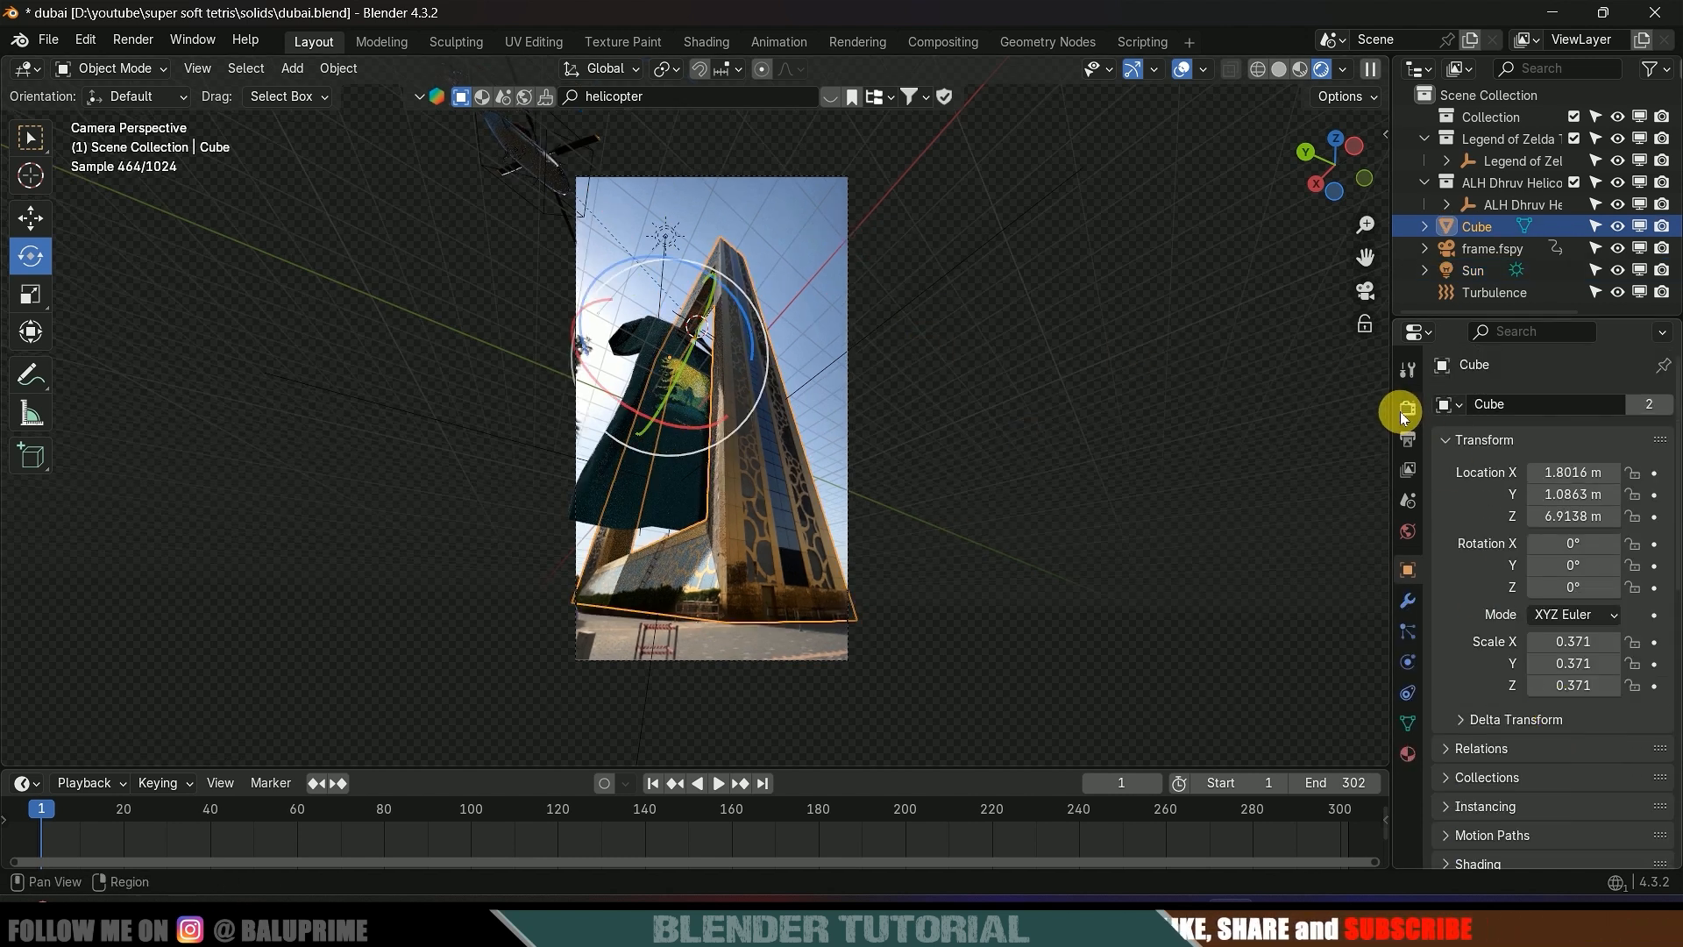
- Enable Render Region and Crop to Render Region in the output format settings, and set the frame rate to 25 fps
click(1408, 439)
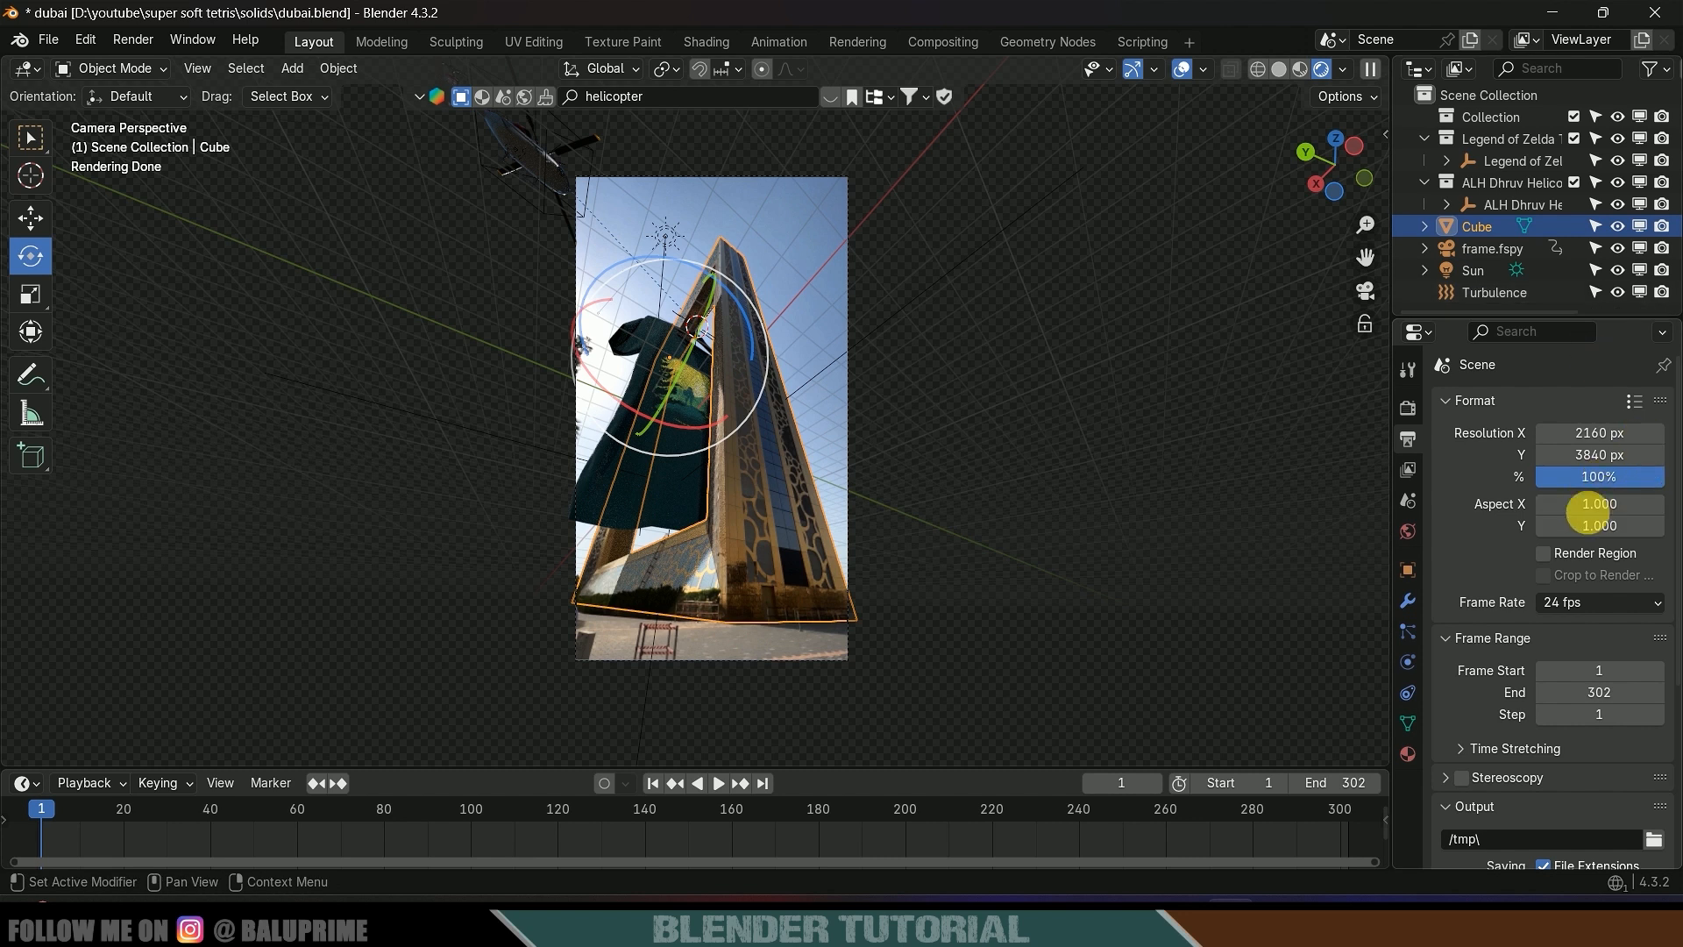
click(1545, 555)
click(1544, 575)
scroll(1511, 556, down, 2)
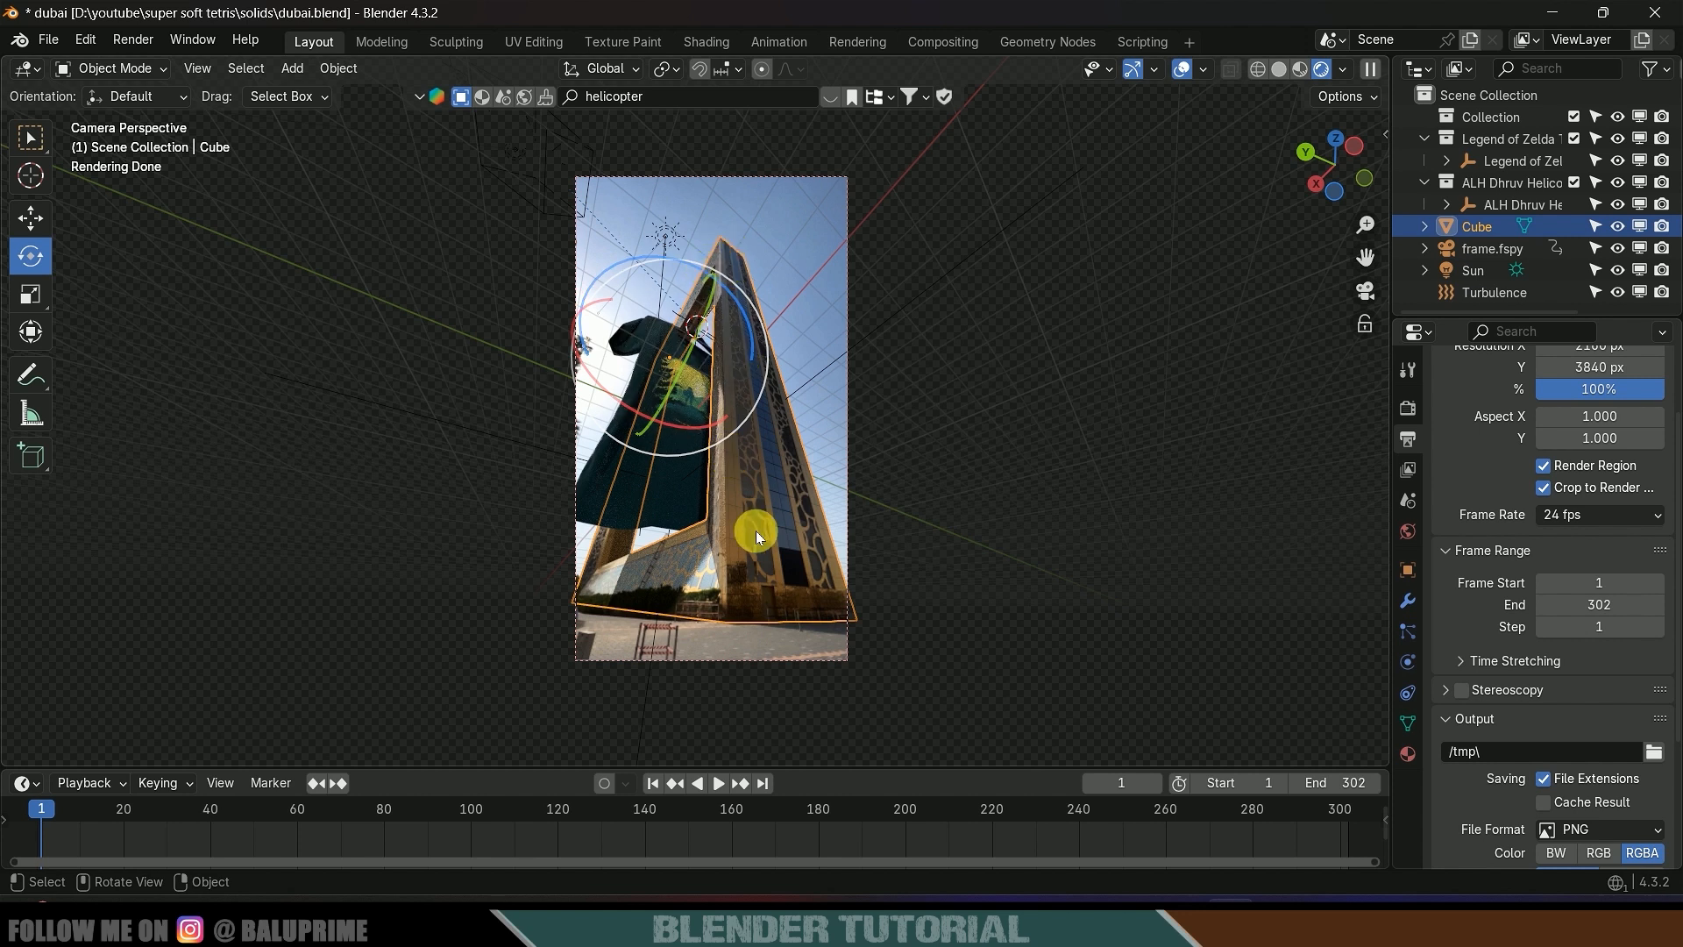
click(1579, 517)
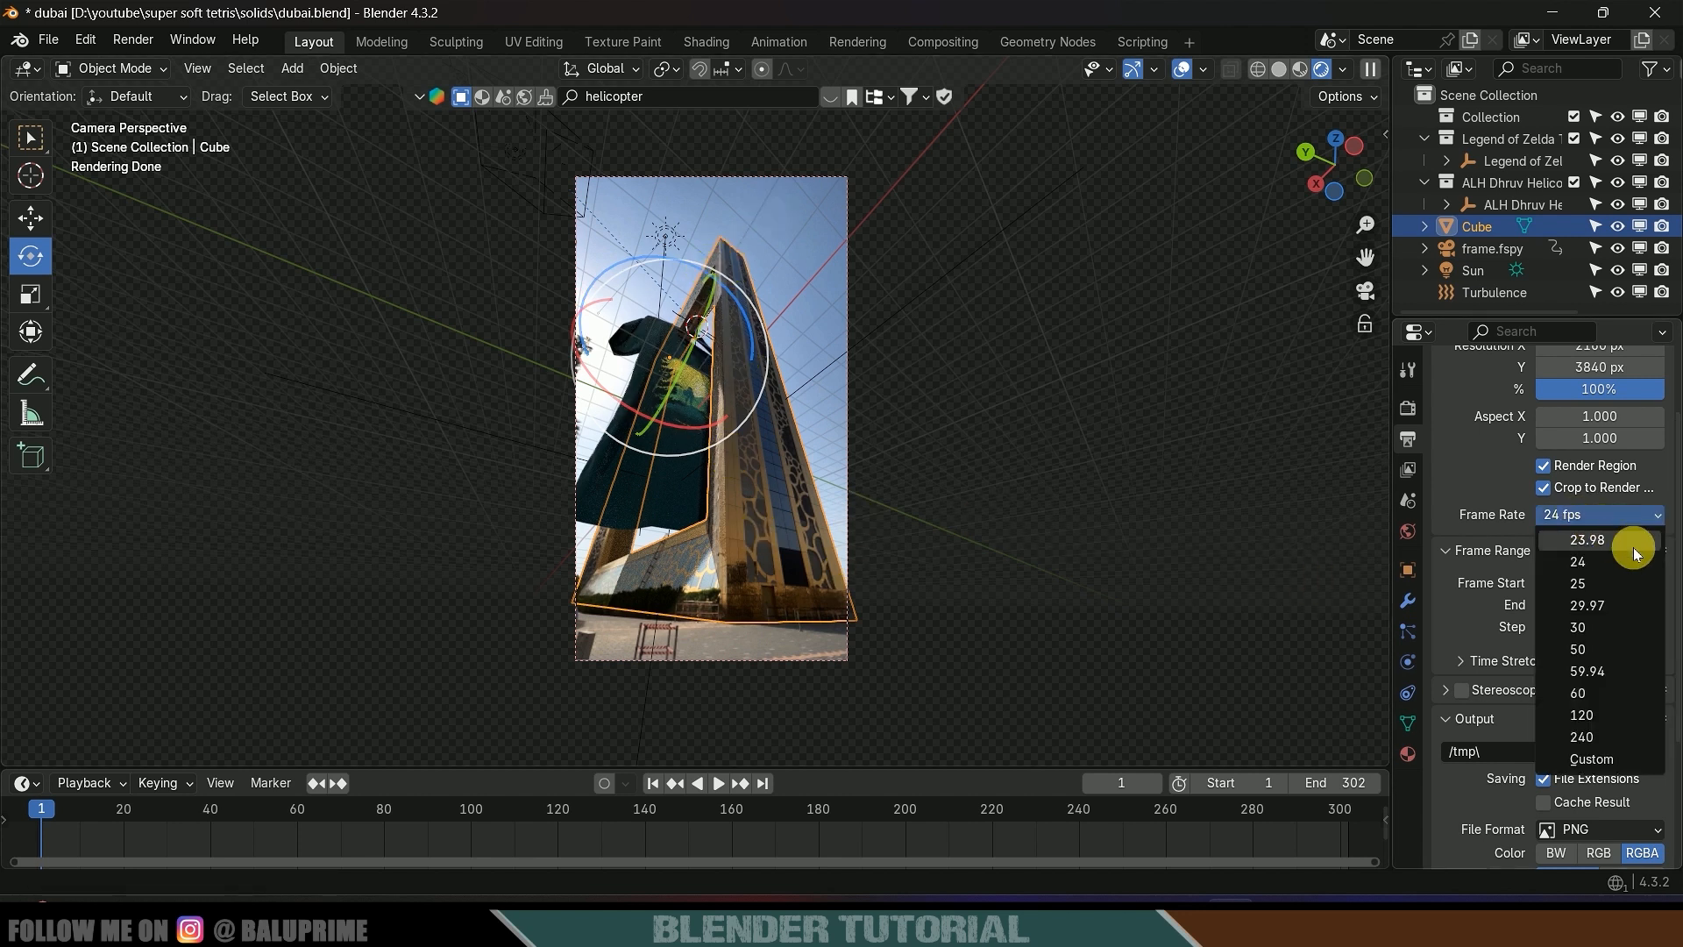
click(1579, 586)
- Set the render output folder to D:\youtube\dubai\se\ with PNG as the file format
scroll(1490, 552, down, 3)
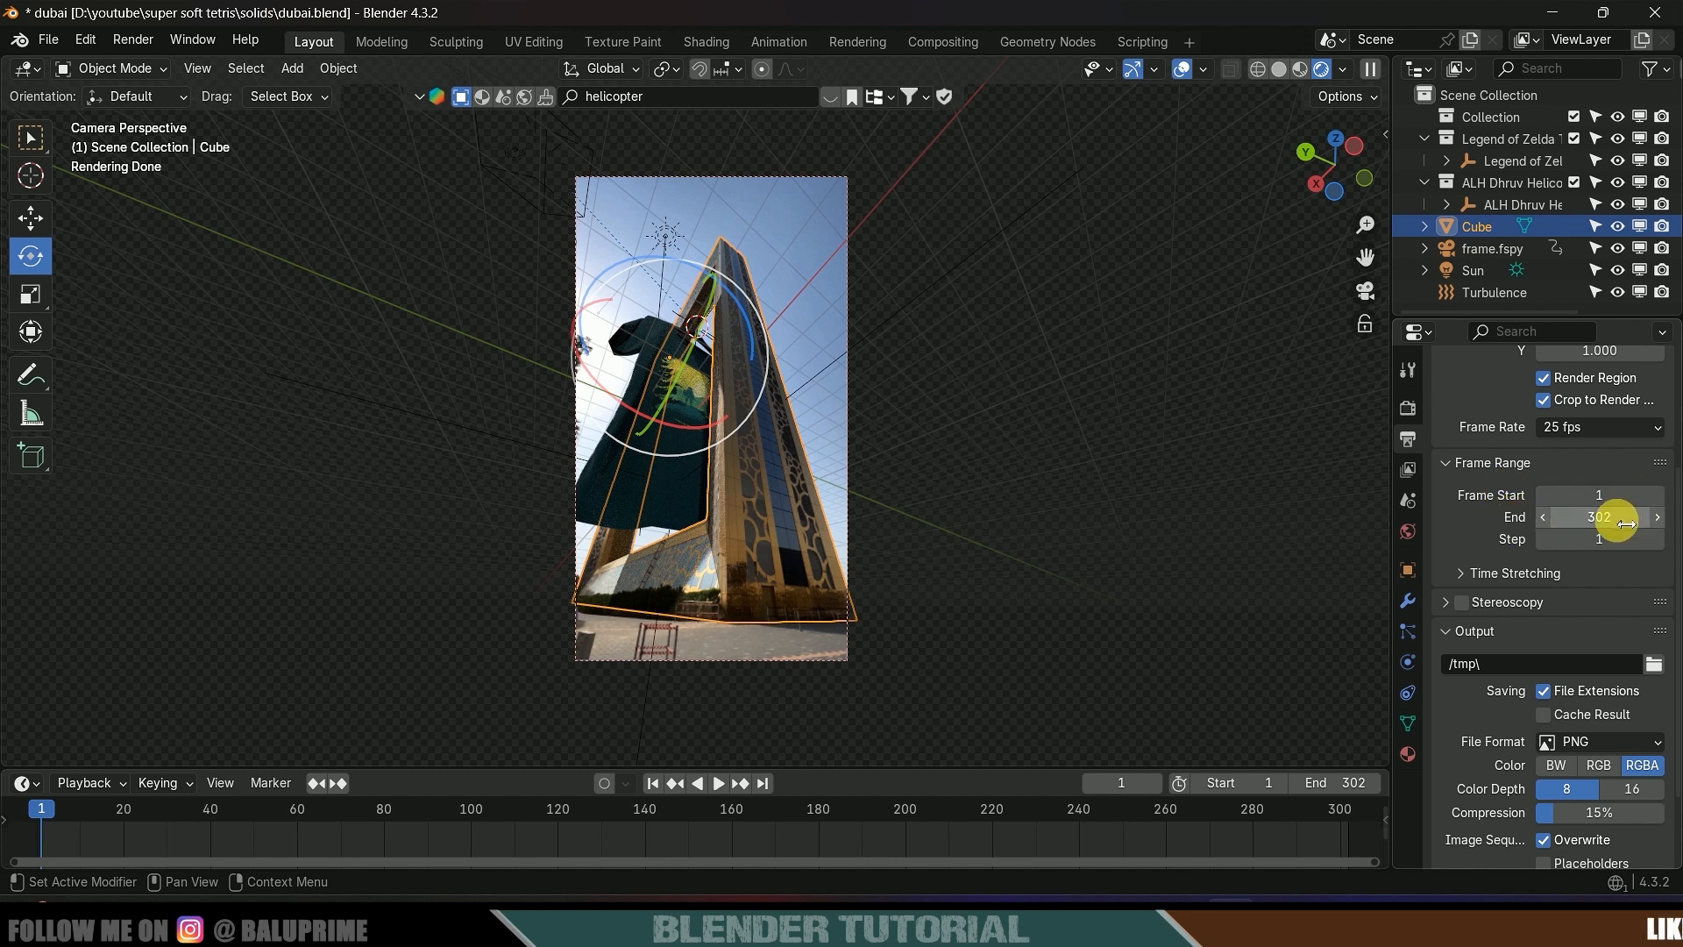
scroll(1464, 533, down, 3)
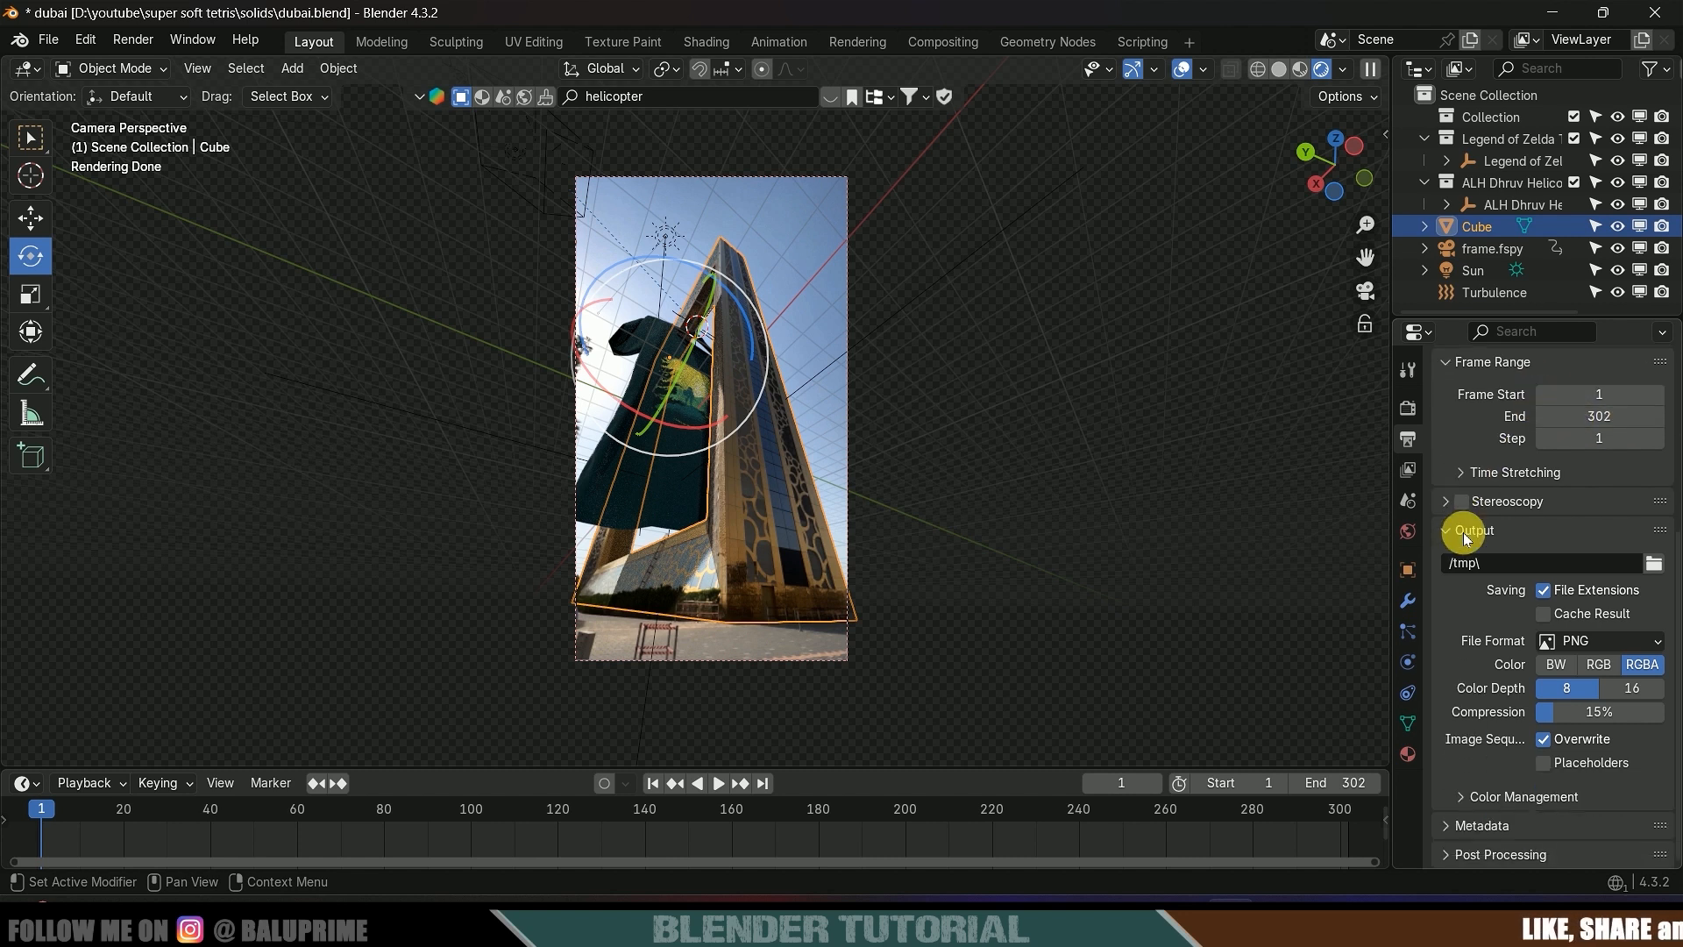
click(1655, 564)
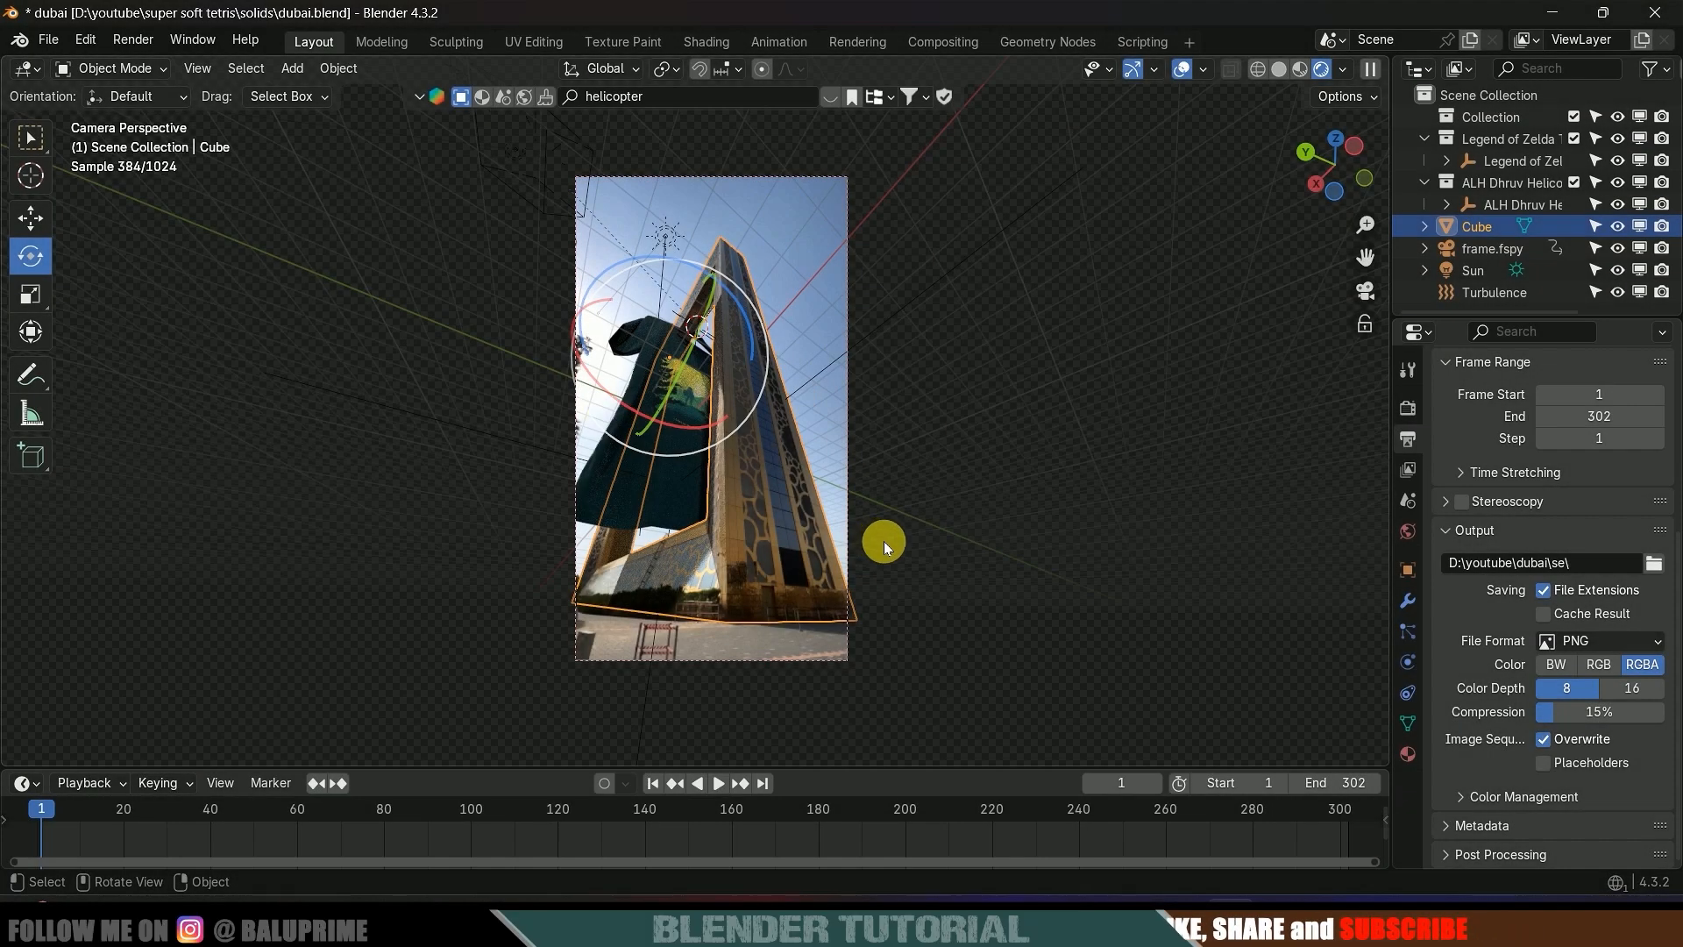
click(1583, 639)
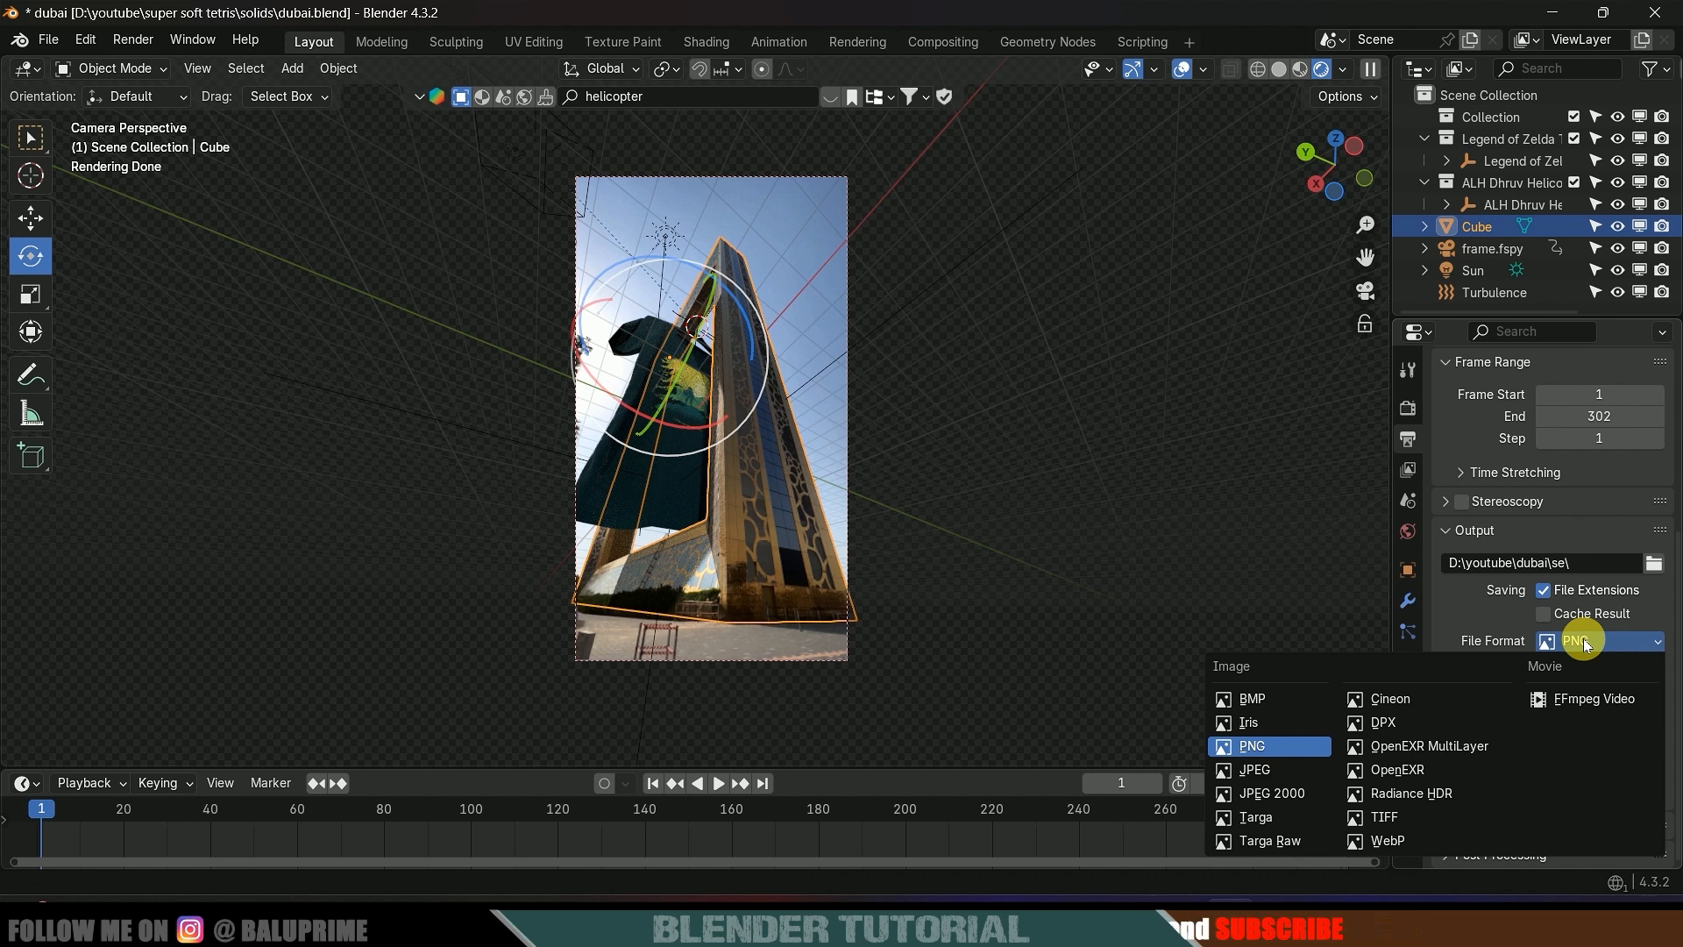
click(1276, 744)
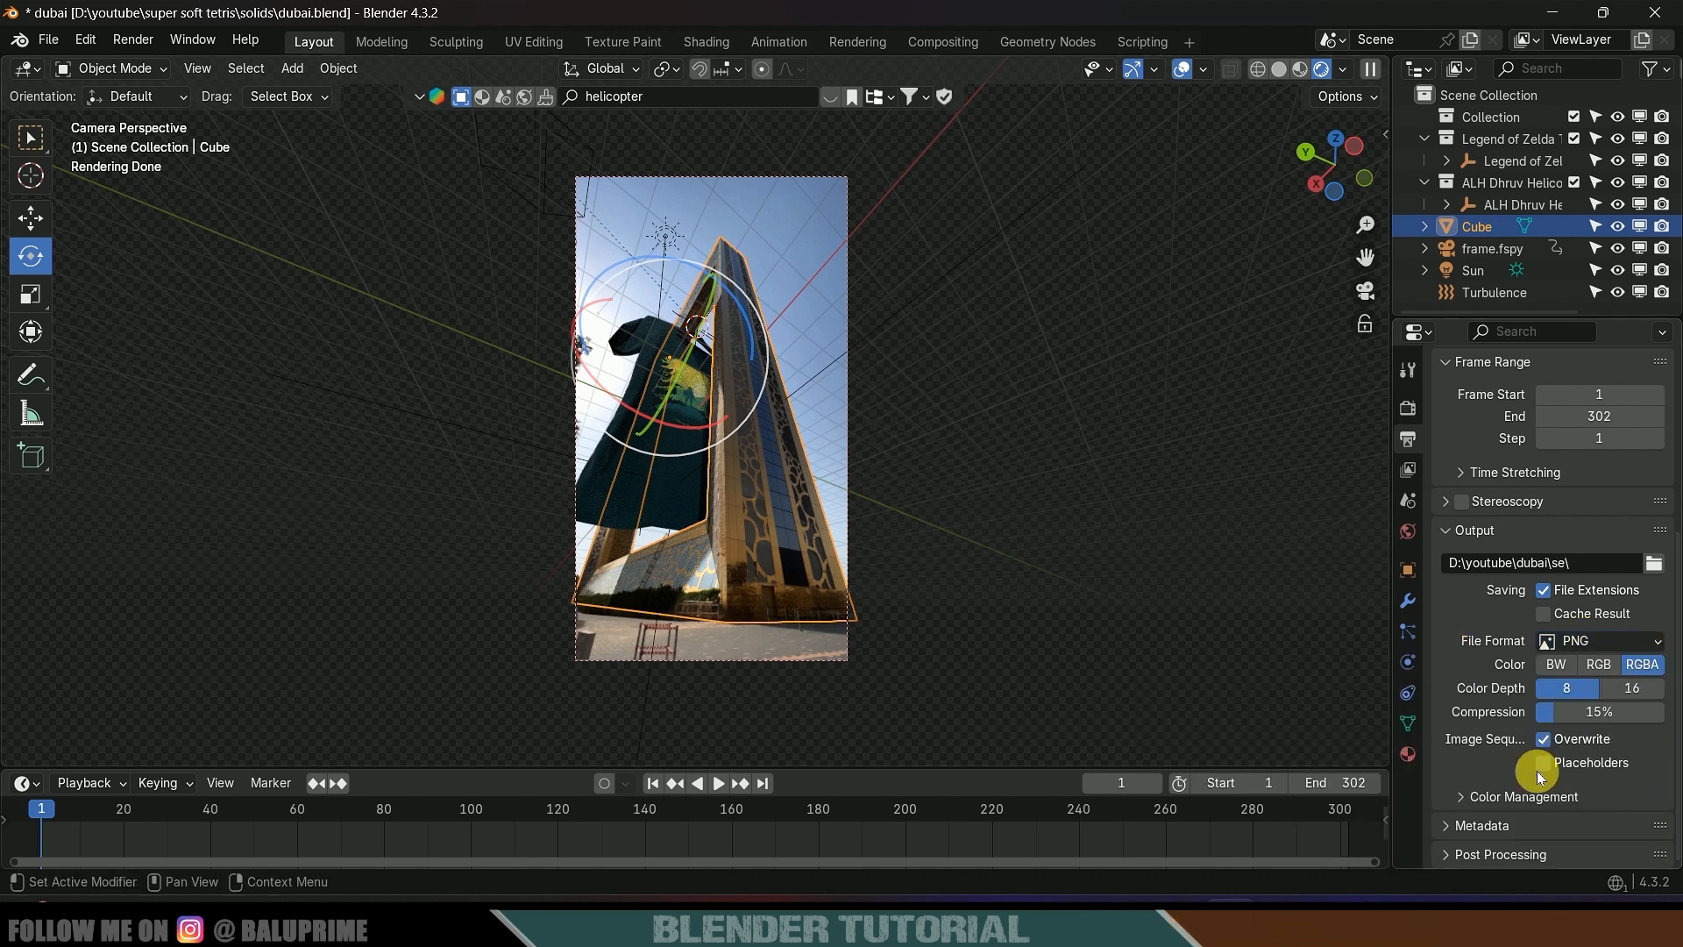
- Set the final render's Max Samples to 16 and its Noise Threshold to 0.1 in the Cycles sampling settings
click(1408, 408)
scroll(1454, 471, up, 5)
scroll(1454, 470, up, 1)
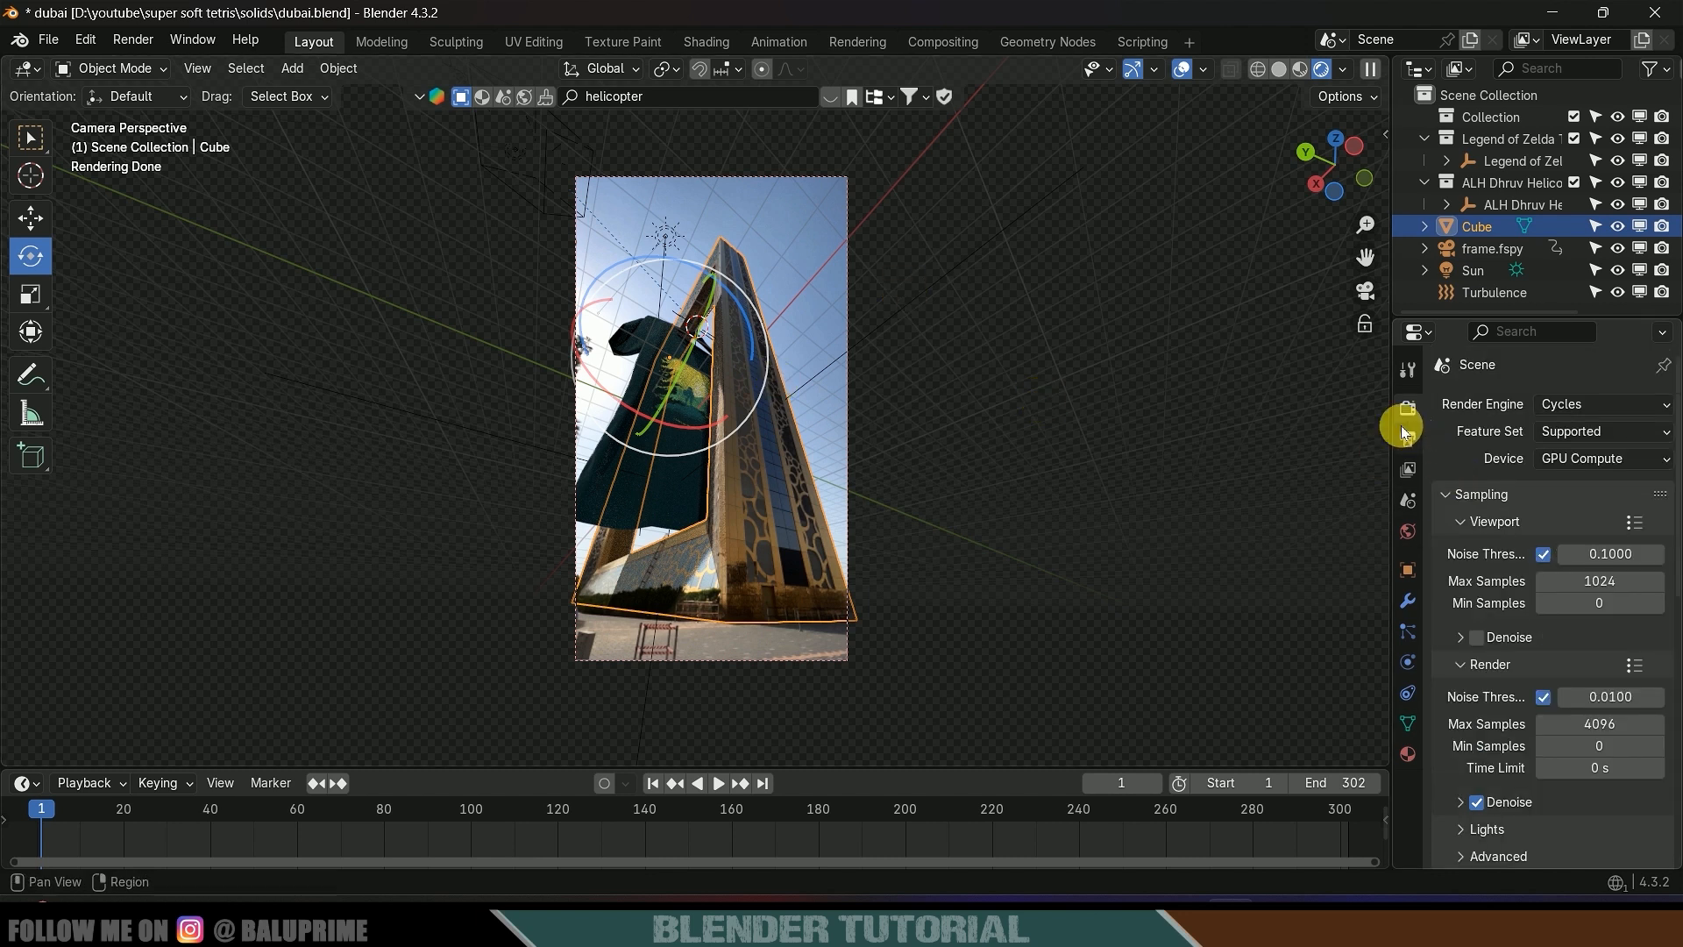
scroll(1448, 455, down, 4)
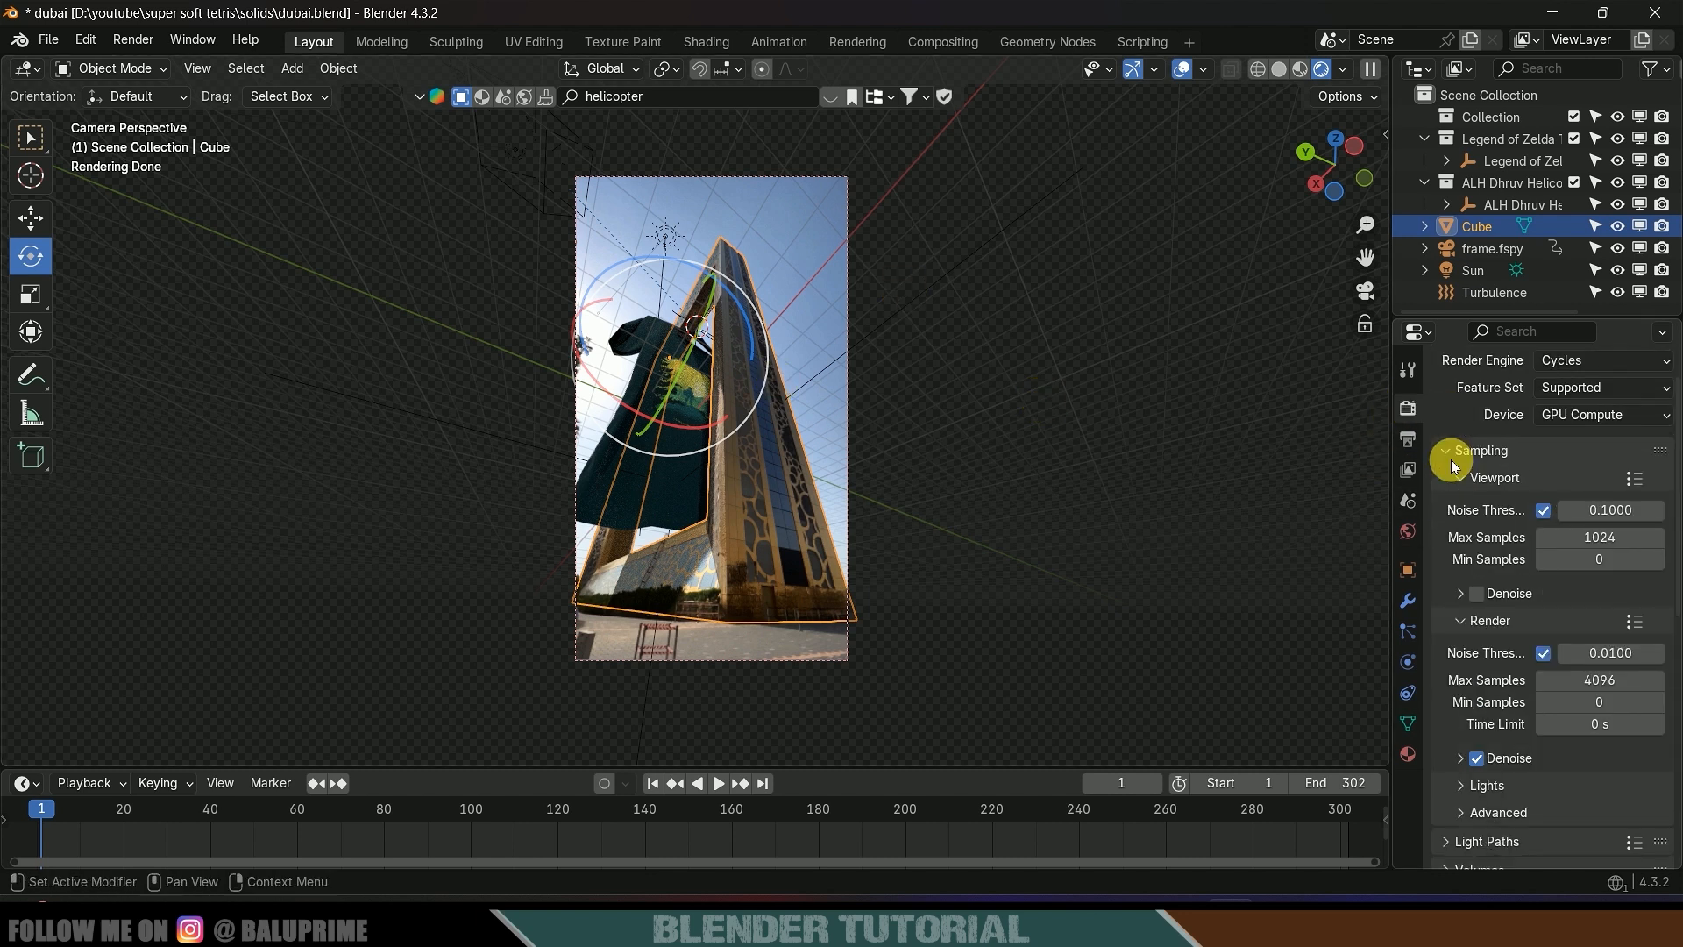
click(1626, 554)
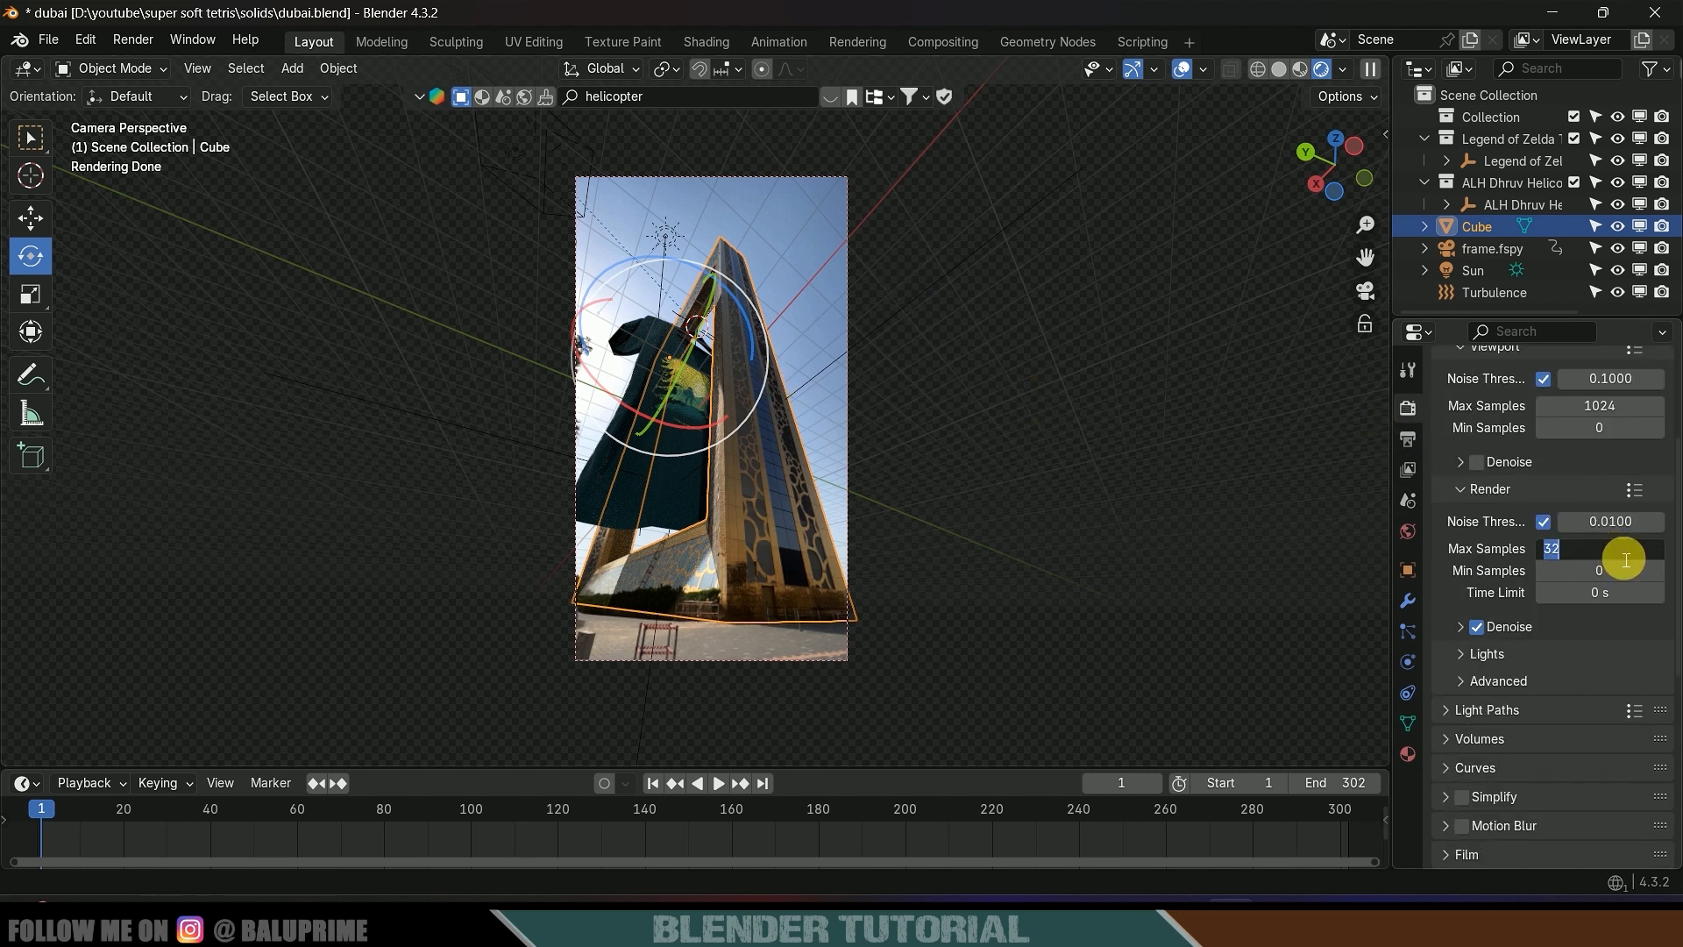
key(Return)
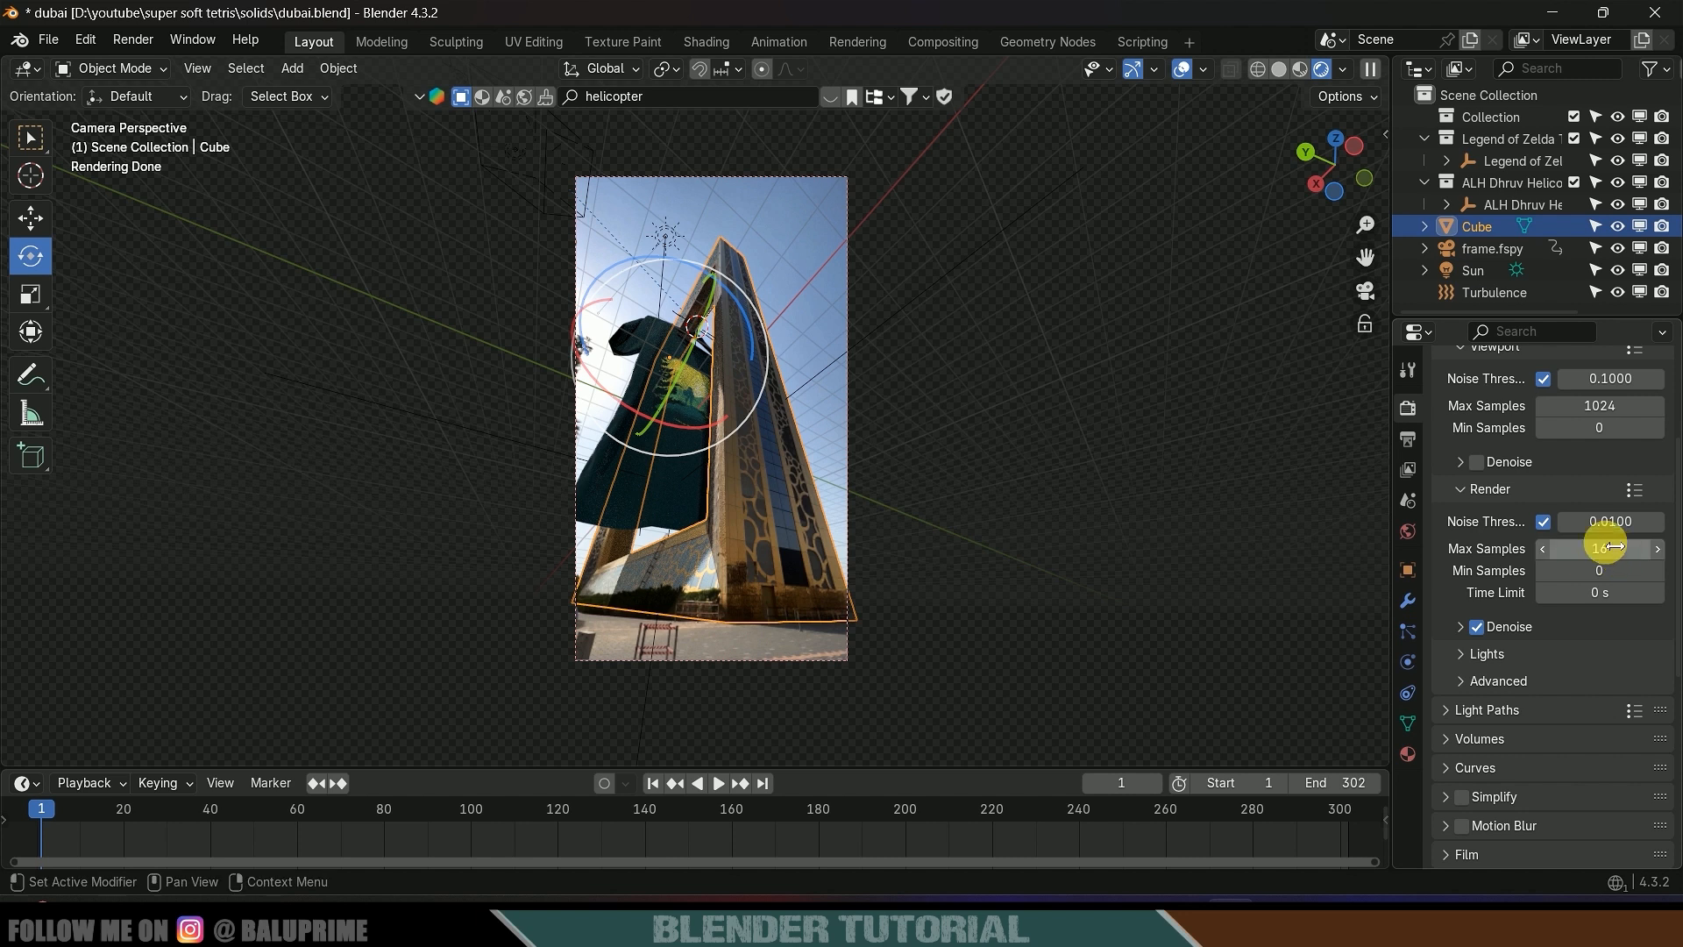
click(1634, 526)
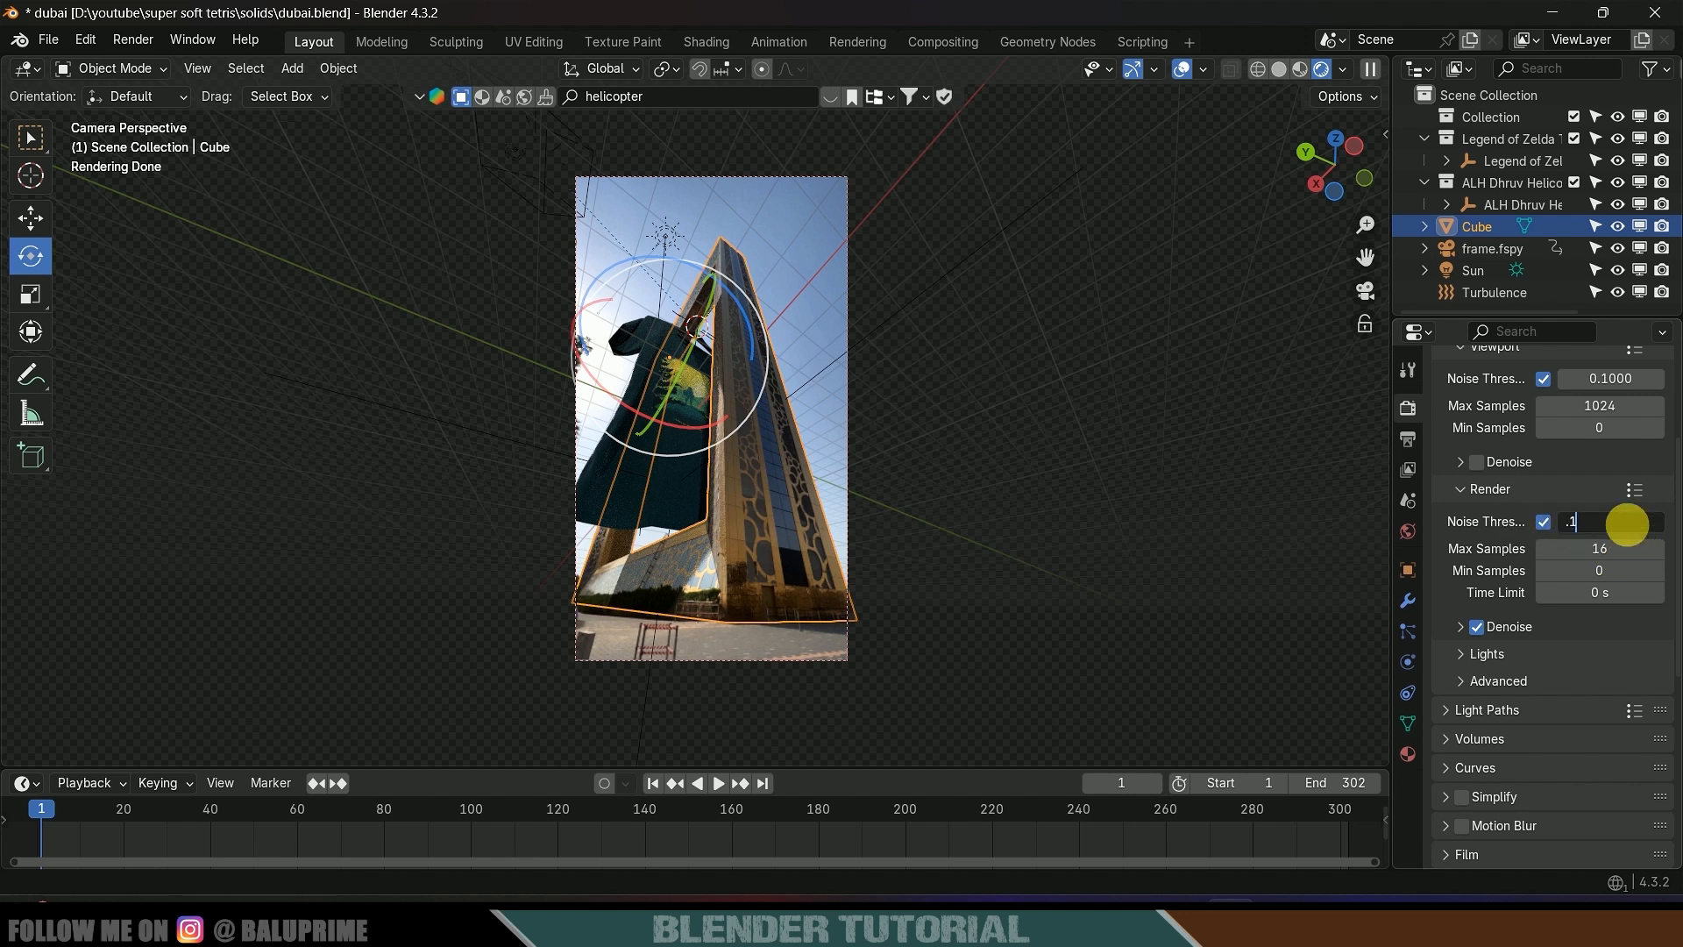
key(Return)
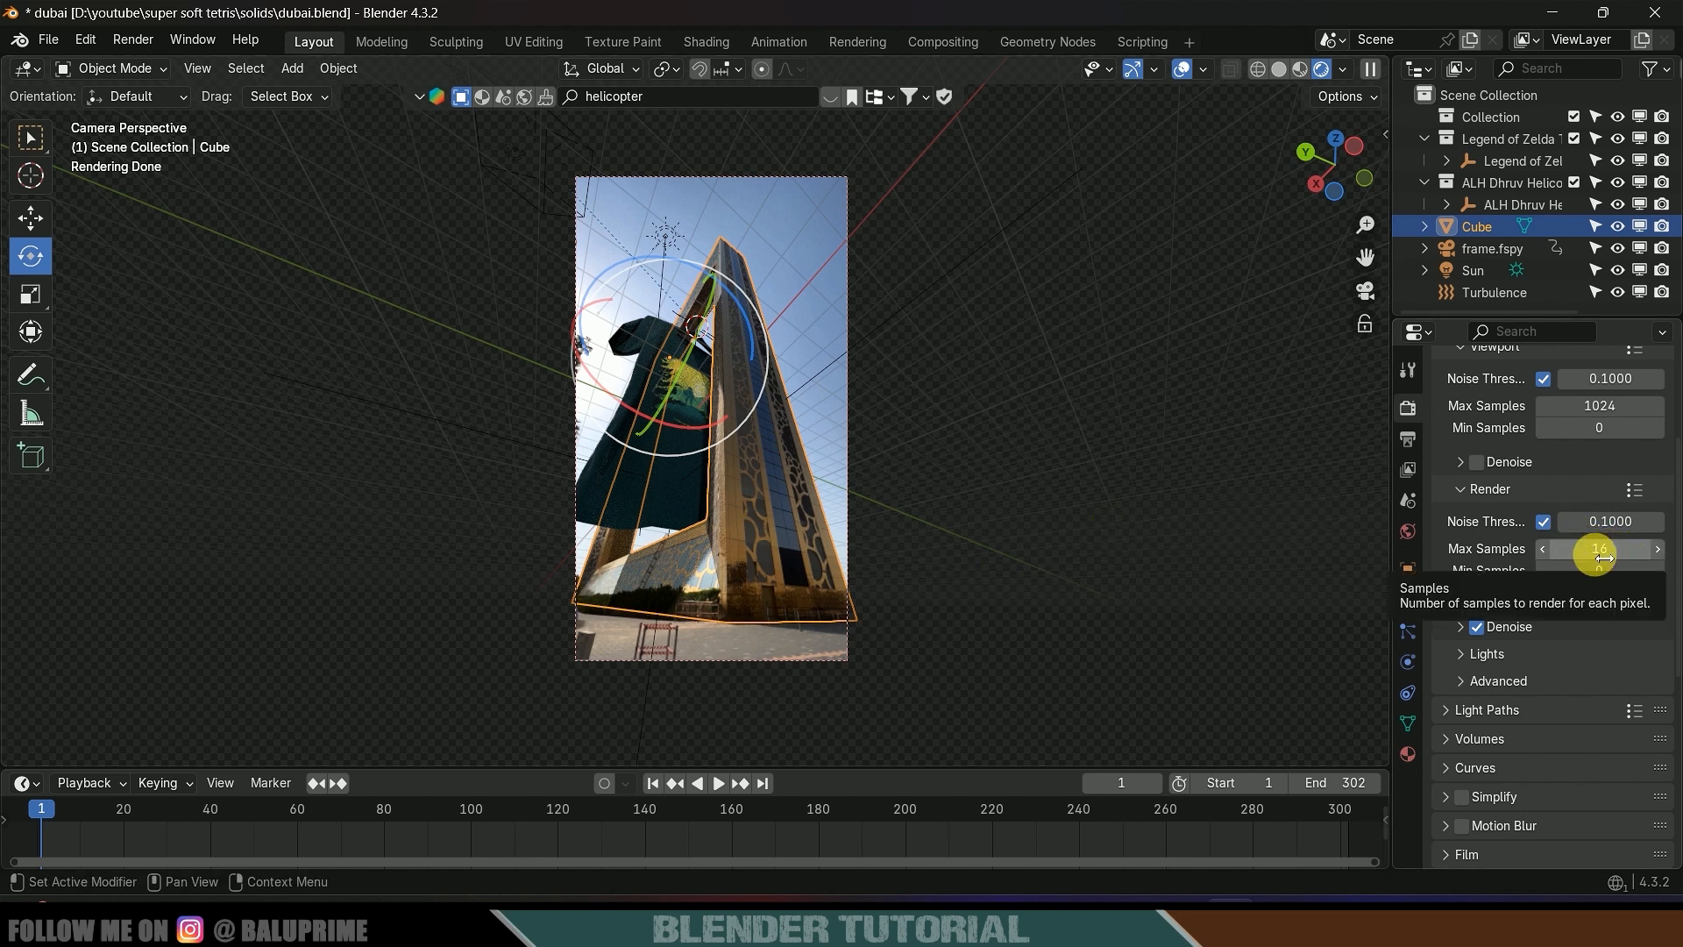
- Render the animation to the output folder as an image sequence
scroll(1563, 703, down, 5)
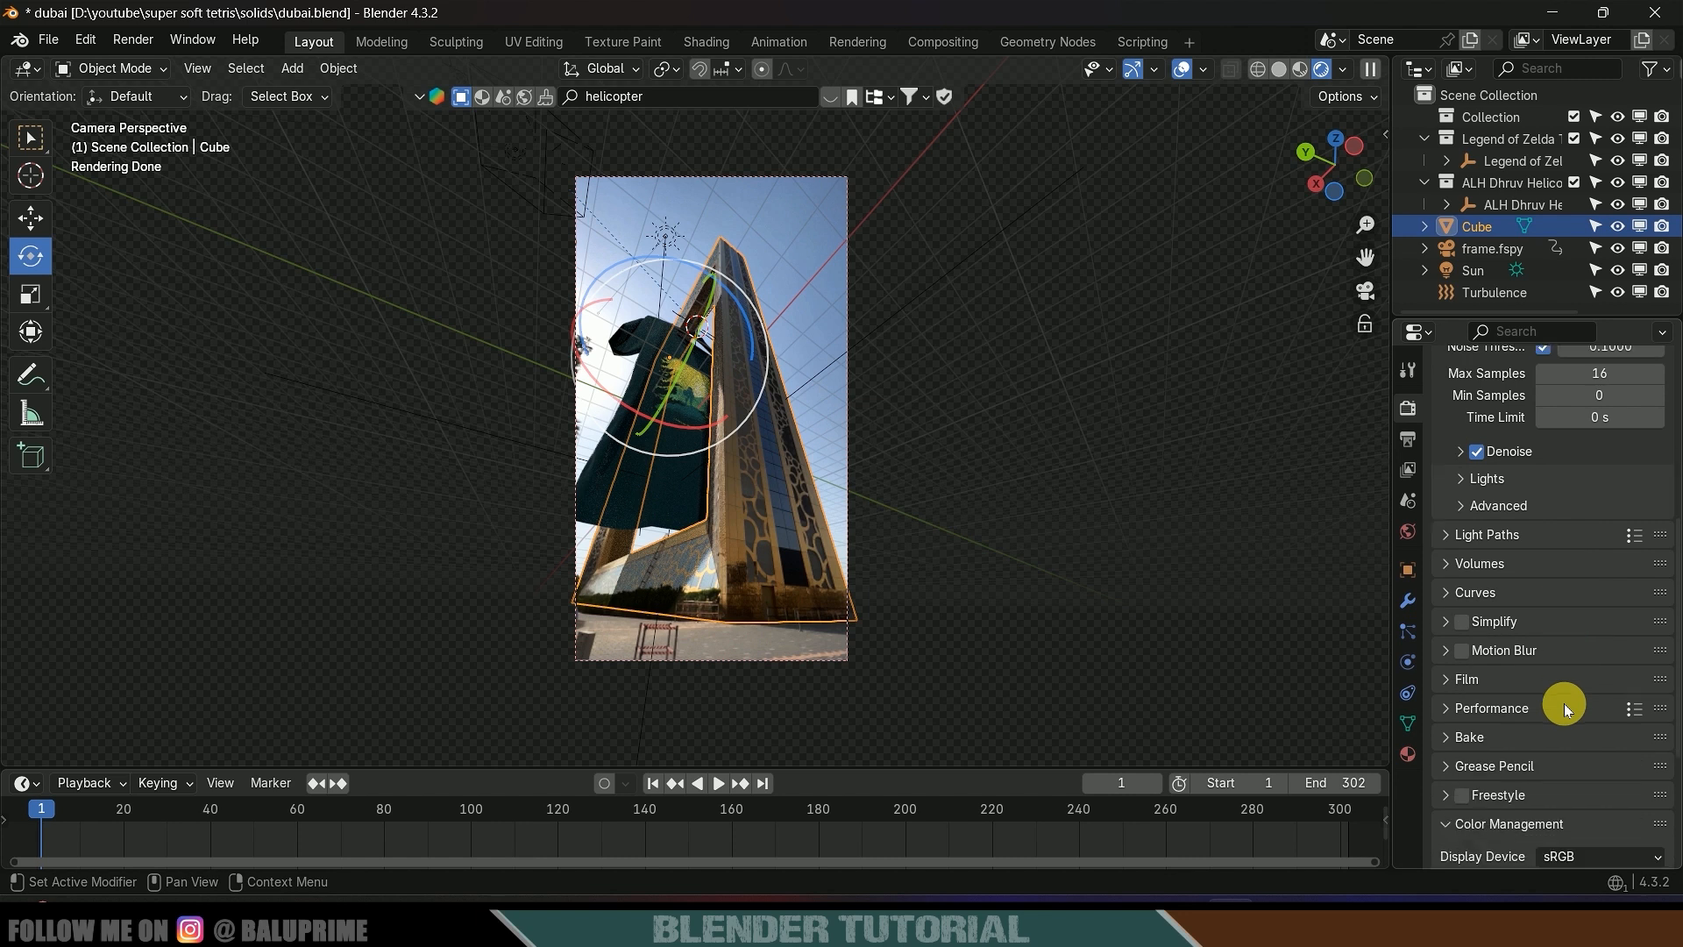
scroll(1564, 703, down, 3)
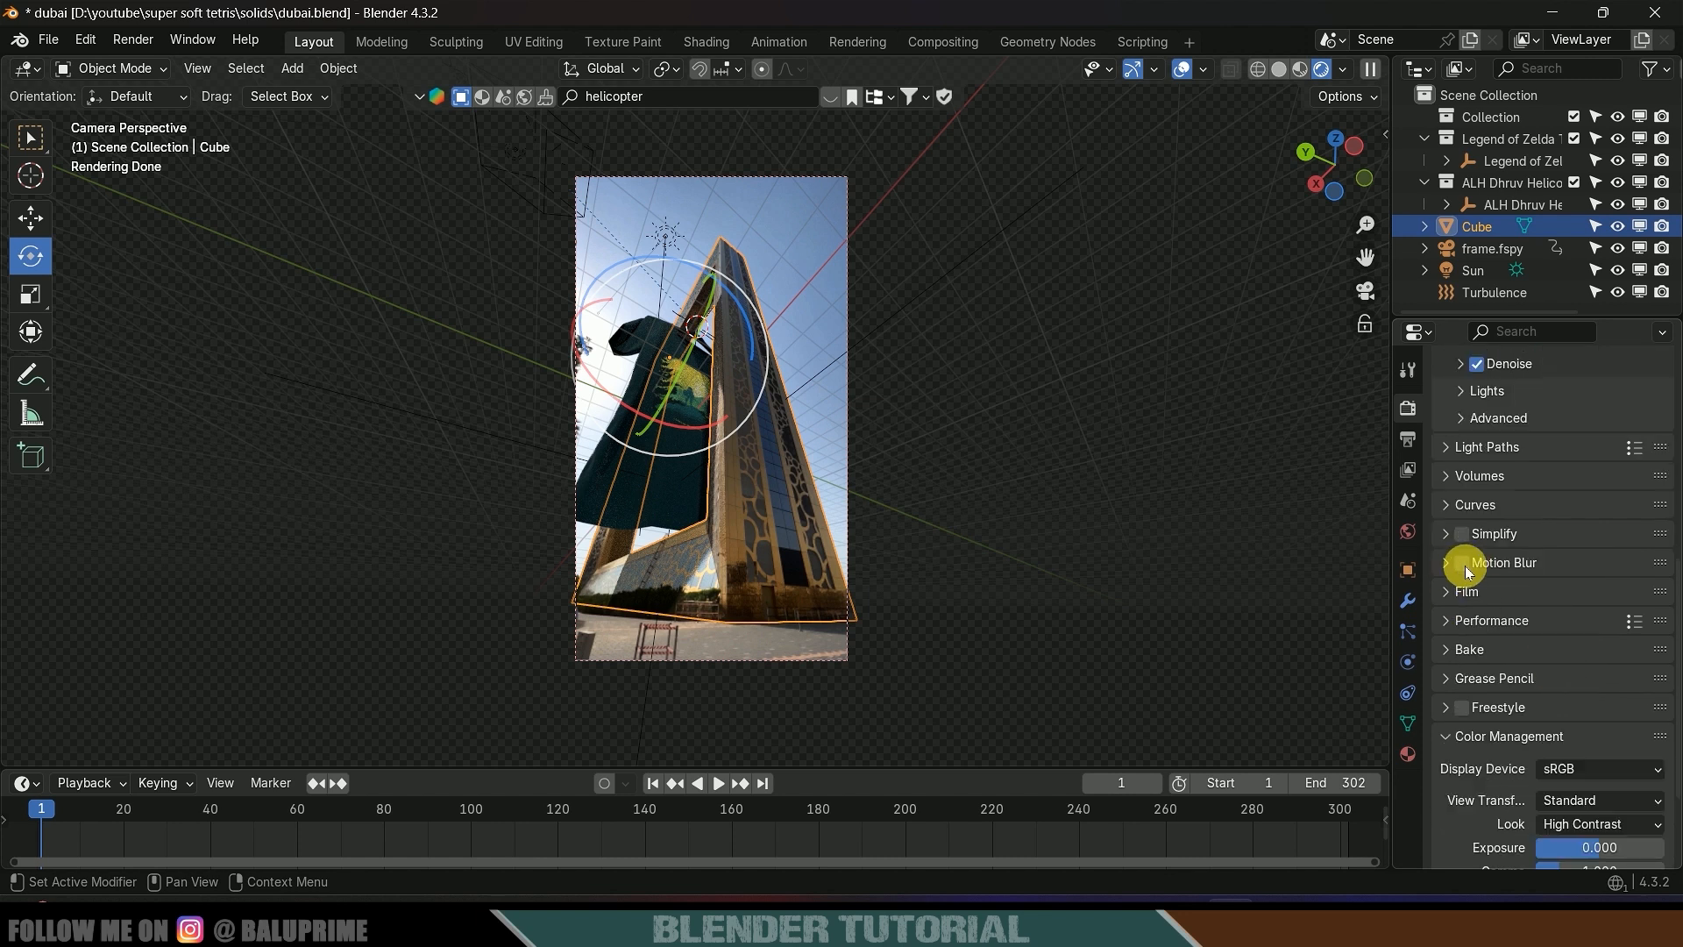
click(1091, 507)
click(133, 41)
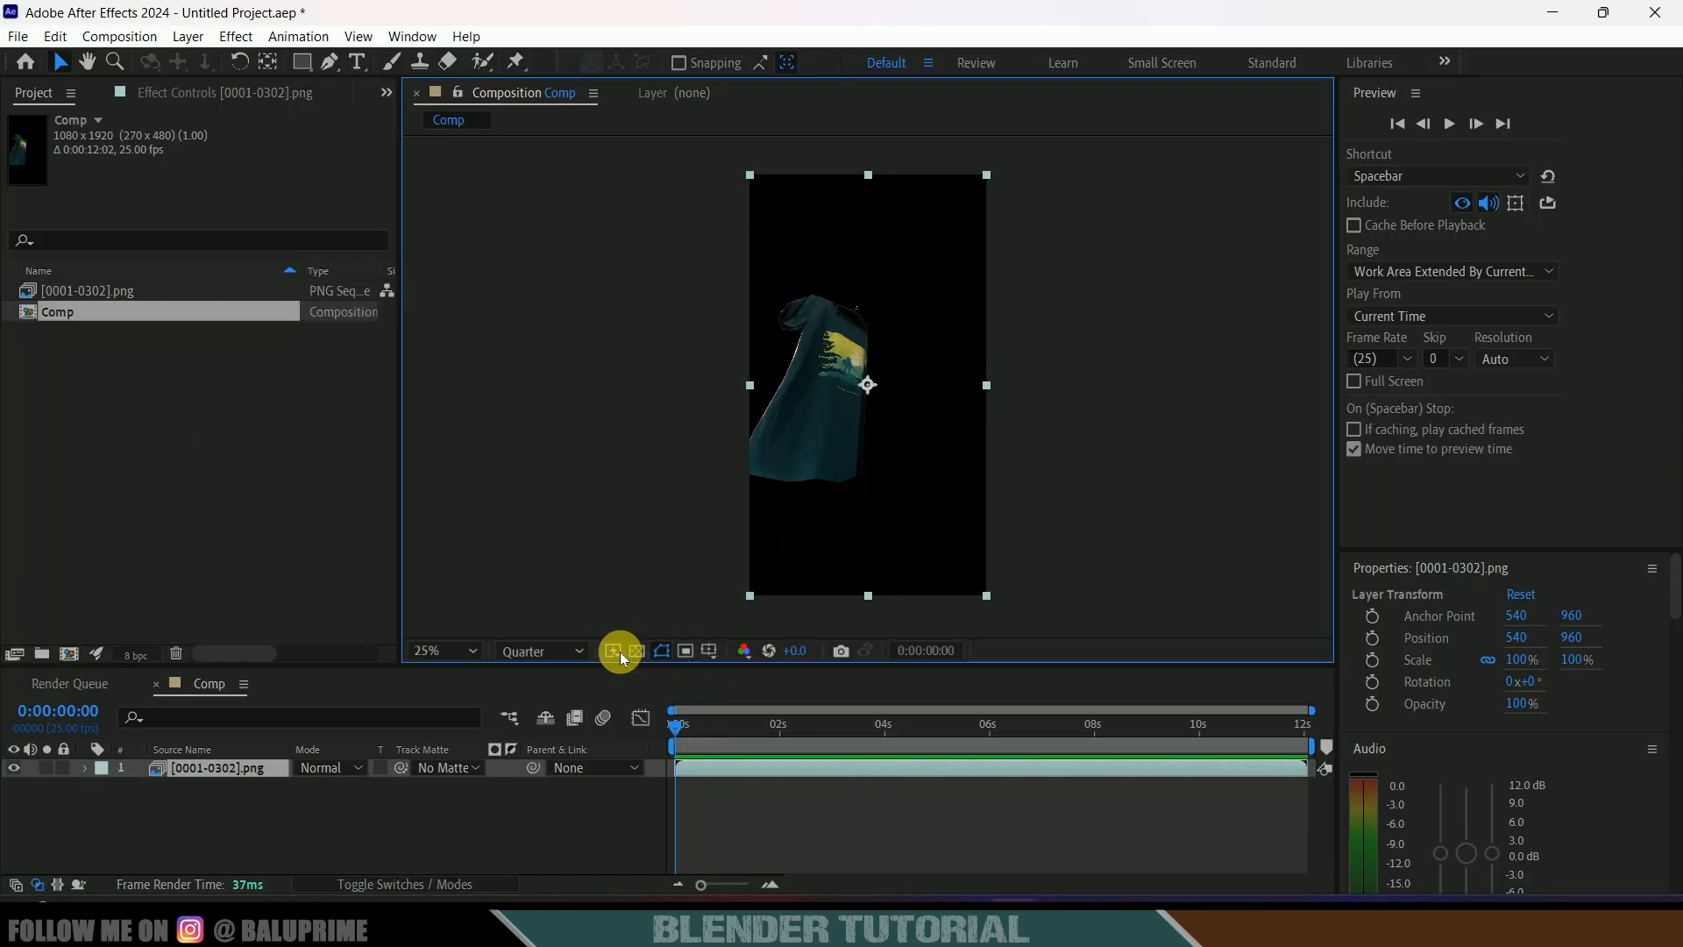
- In After Effects, check the transparency of the rendered [0001-0302].png sequence in Comp and scrub through its opening frames
click(631, 650)
click(631, 650)
click(717, 725)
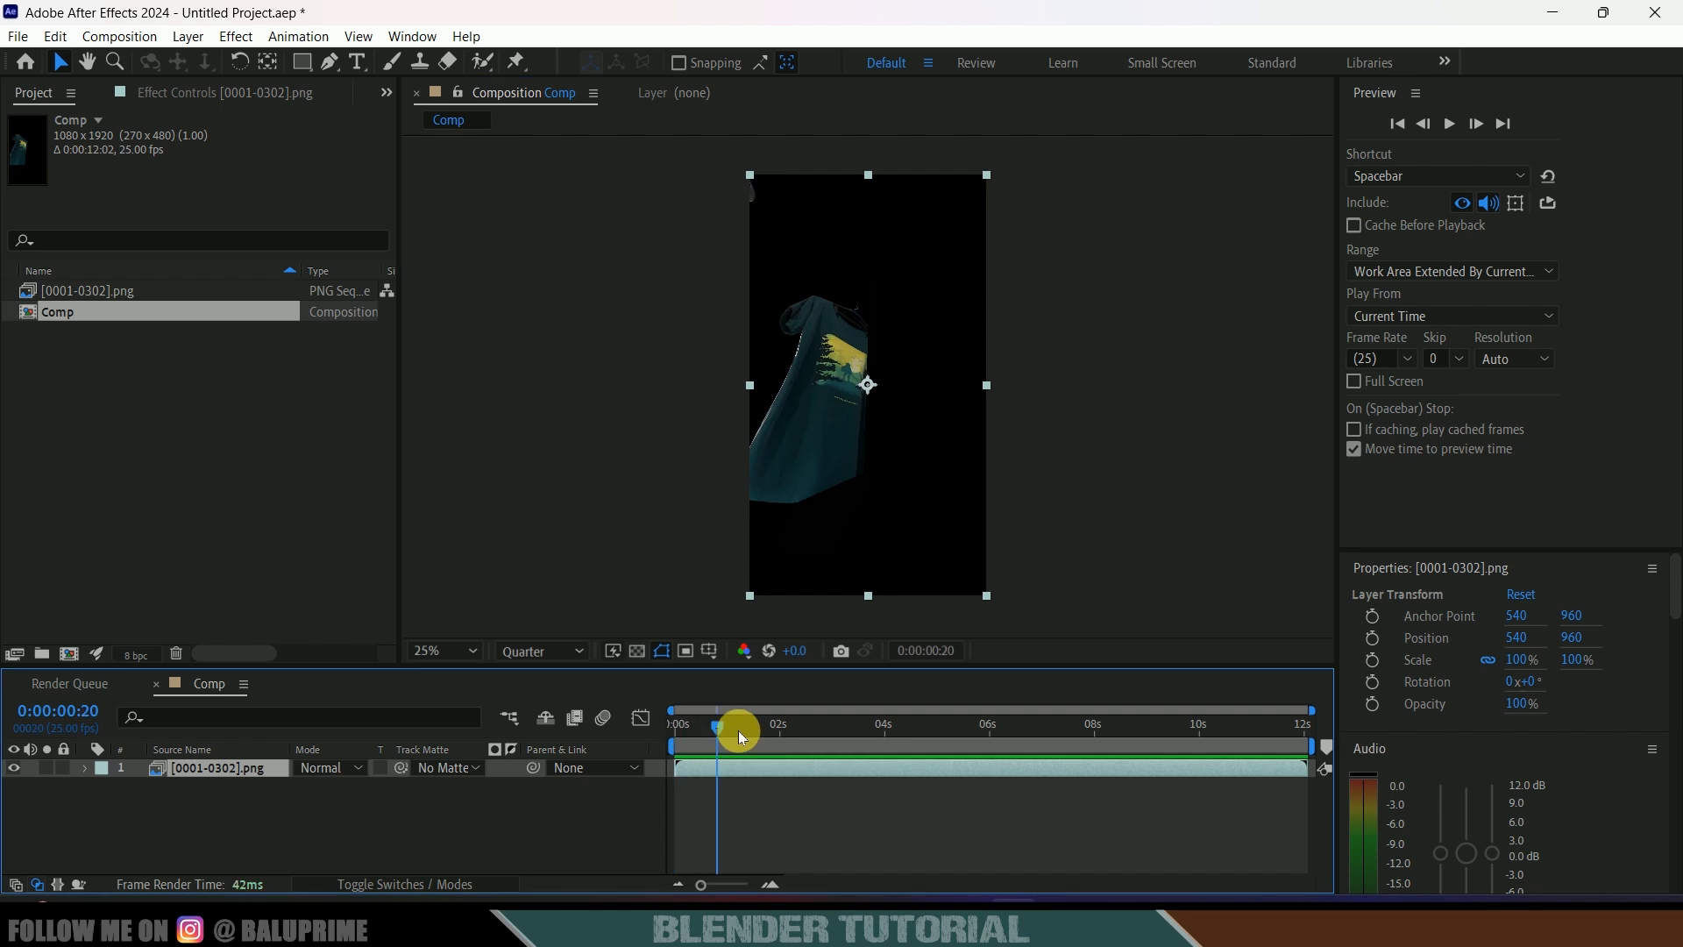
drag(738, 729, 631, 745)
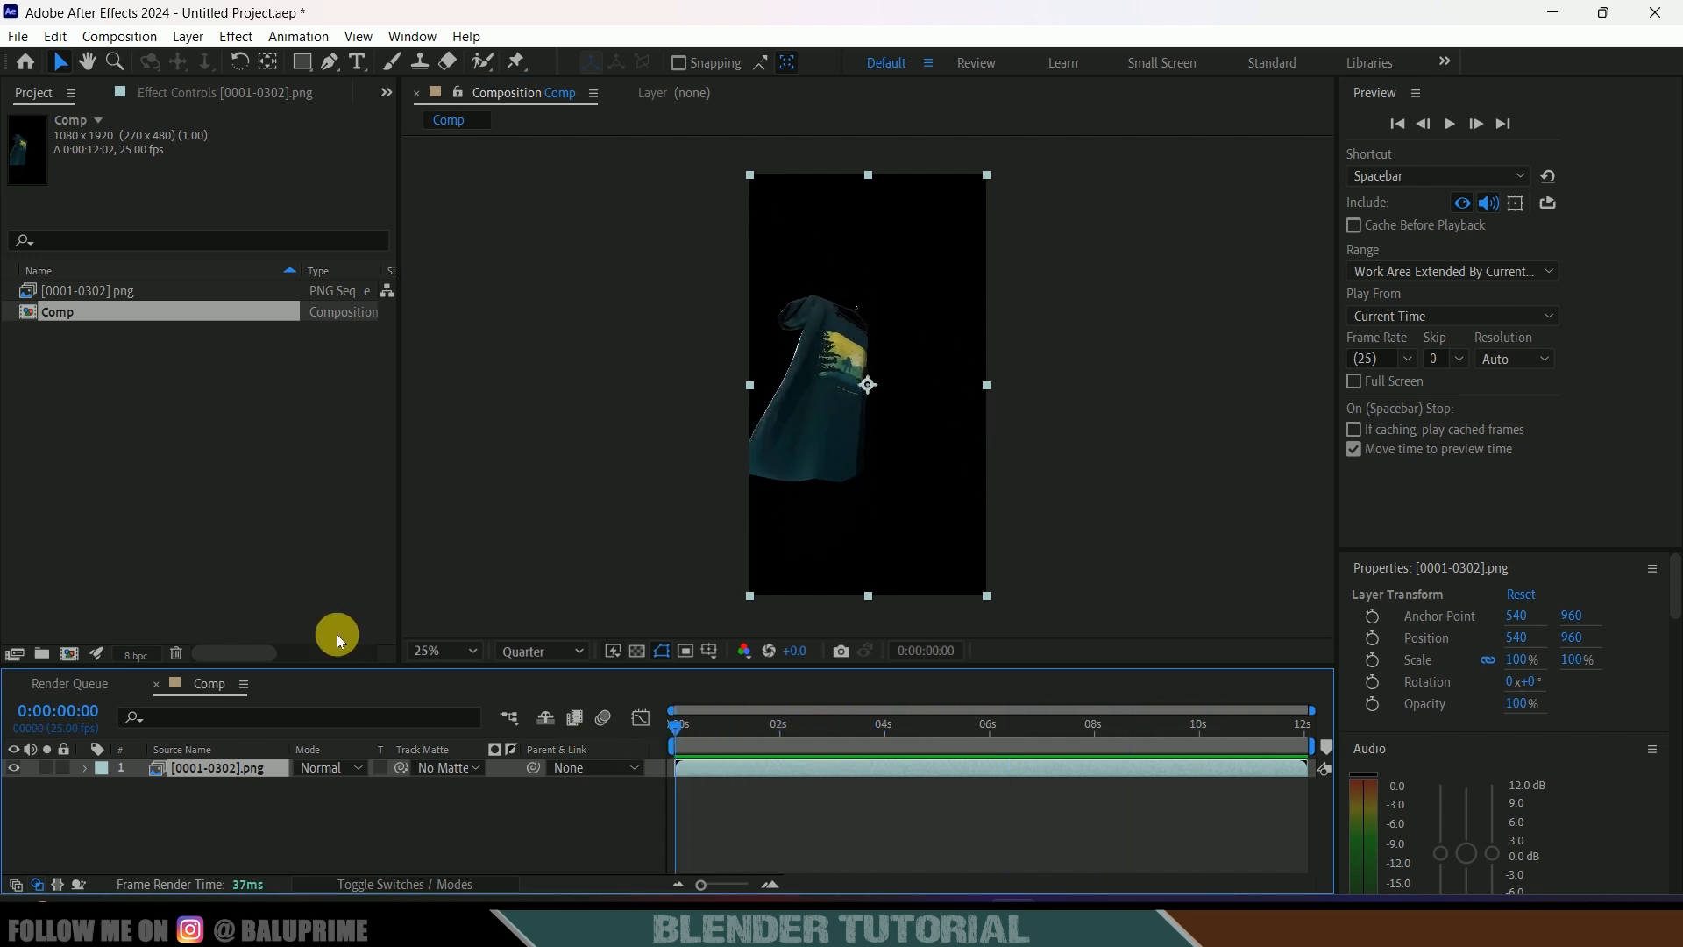
- Import 17864278-uhd_2160_3840_30fps.mp4 and place it beneath the PNG sequence in Comp, scaled to 50%
right_click(152, 425)
mouse_move(386, 527)
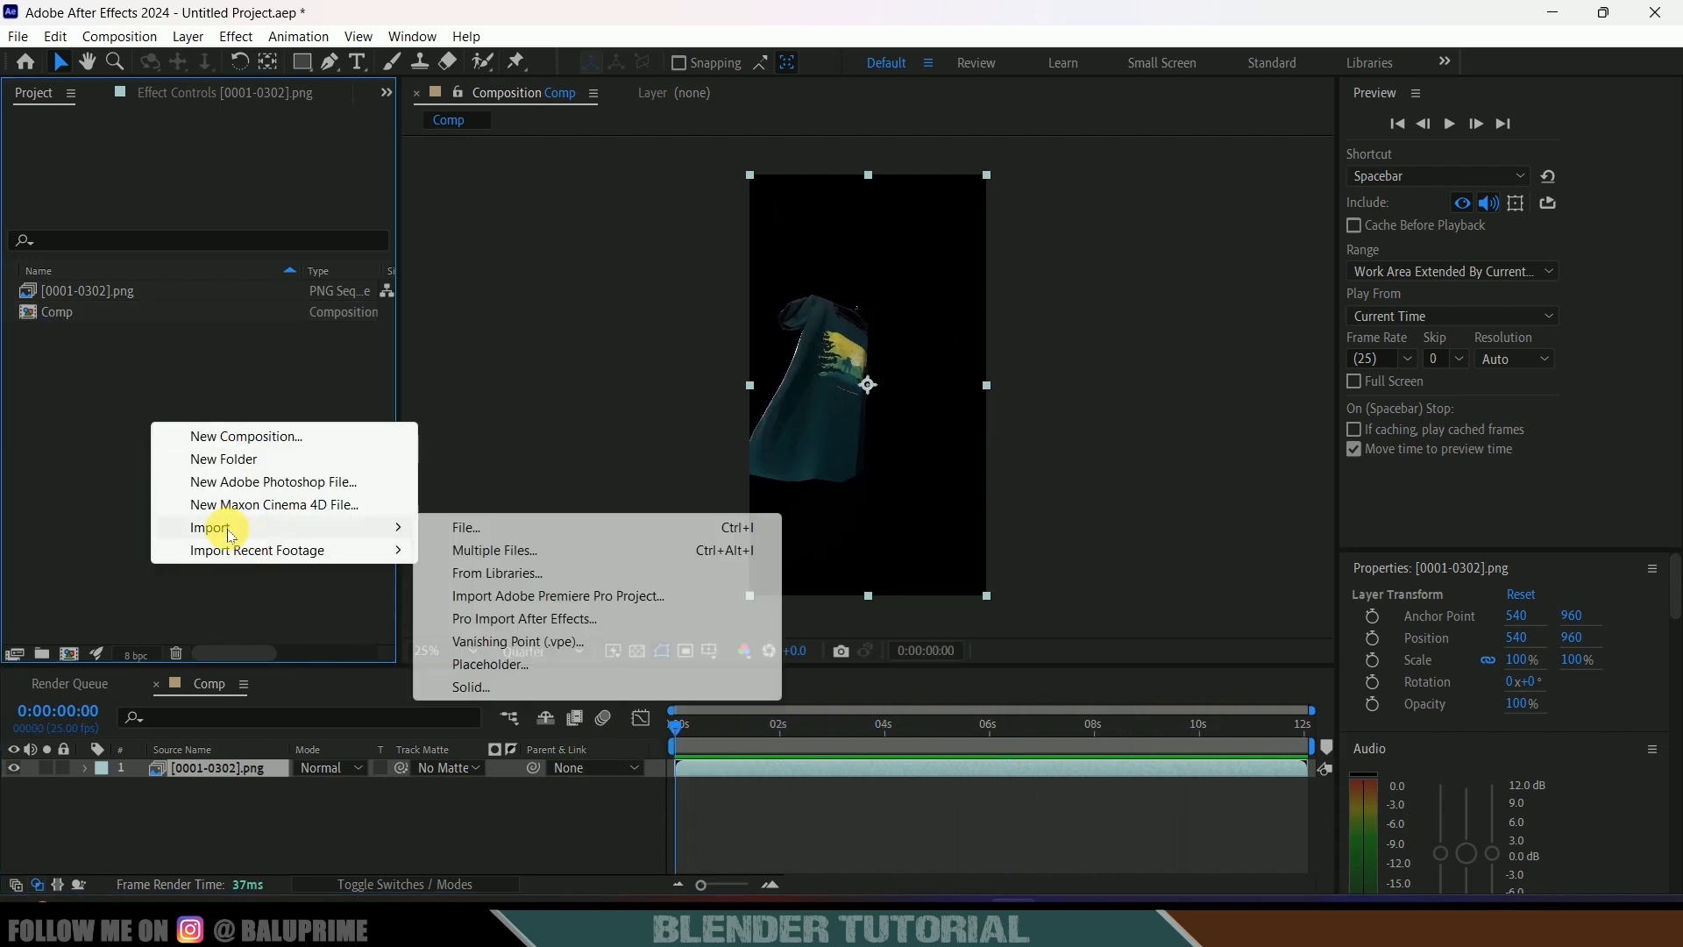
click(484, 536)
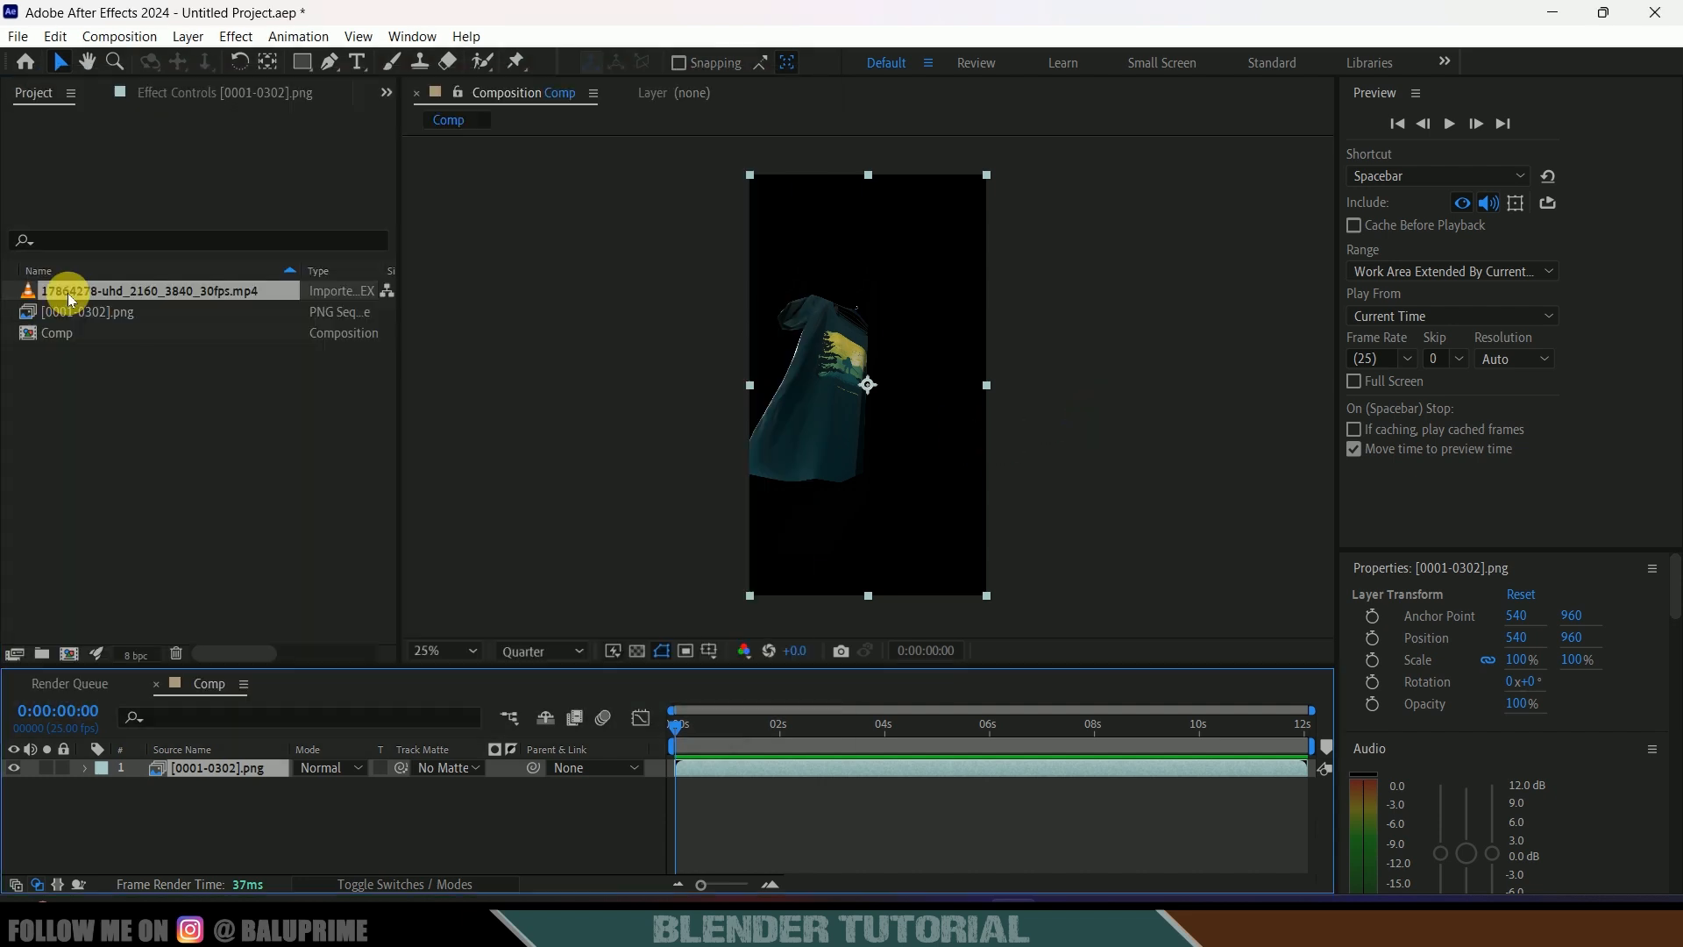
drag(64, 287, 153, 816)
drag(154, 815, 154, 817)
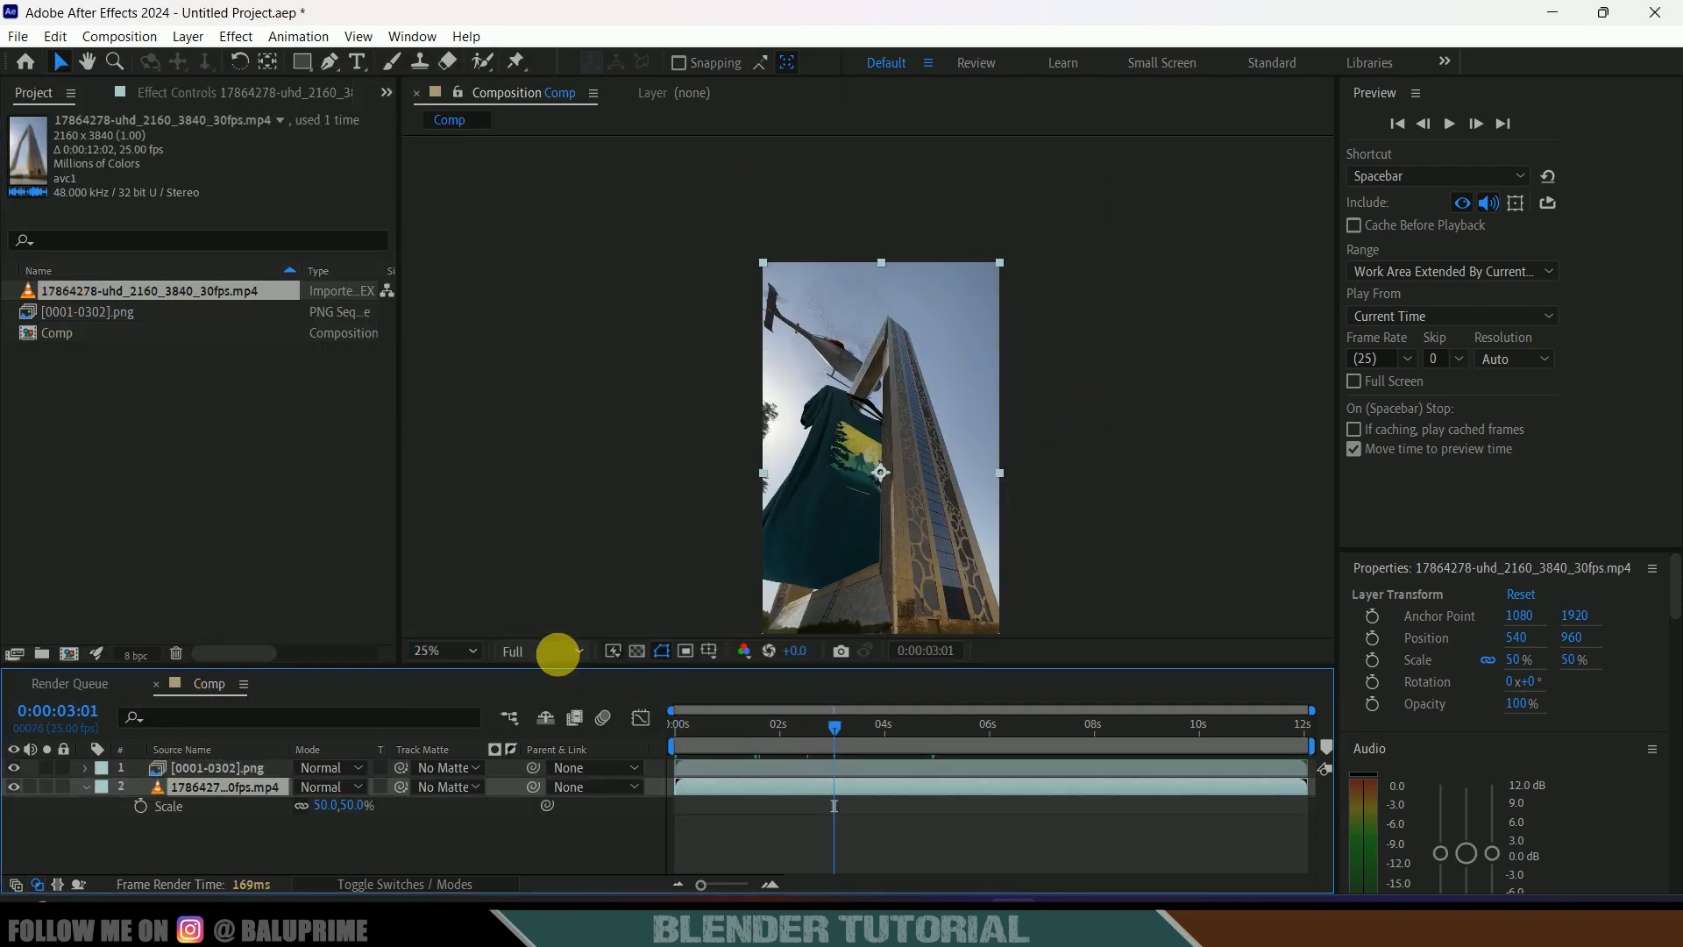
- Set the composition preview resolution to Quarter and play the composite from the first frame
click(556, 653)
click(582, 776)
drag(717, 733, 668, 724)
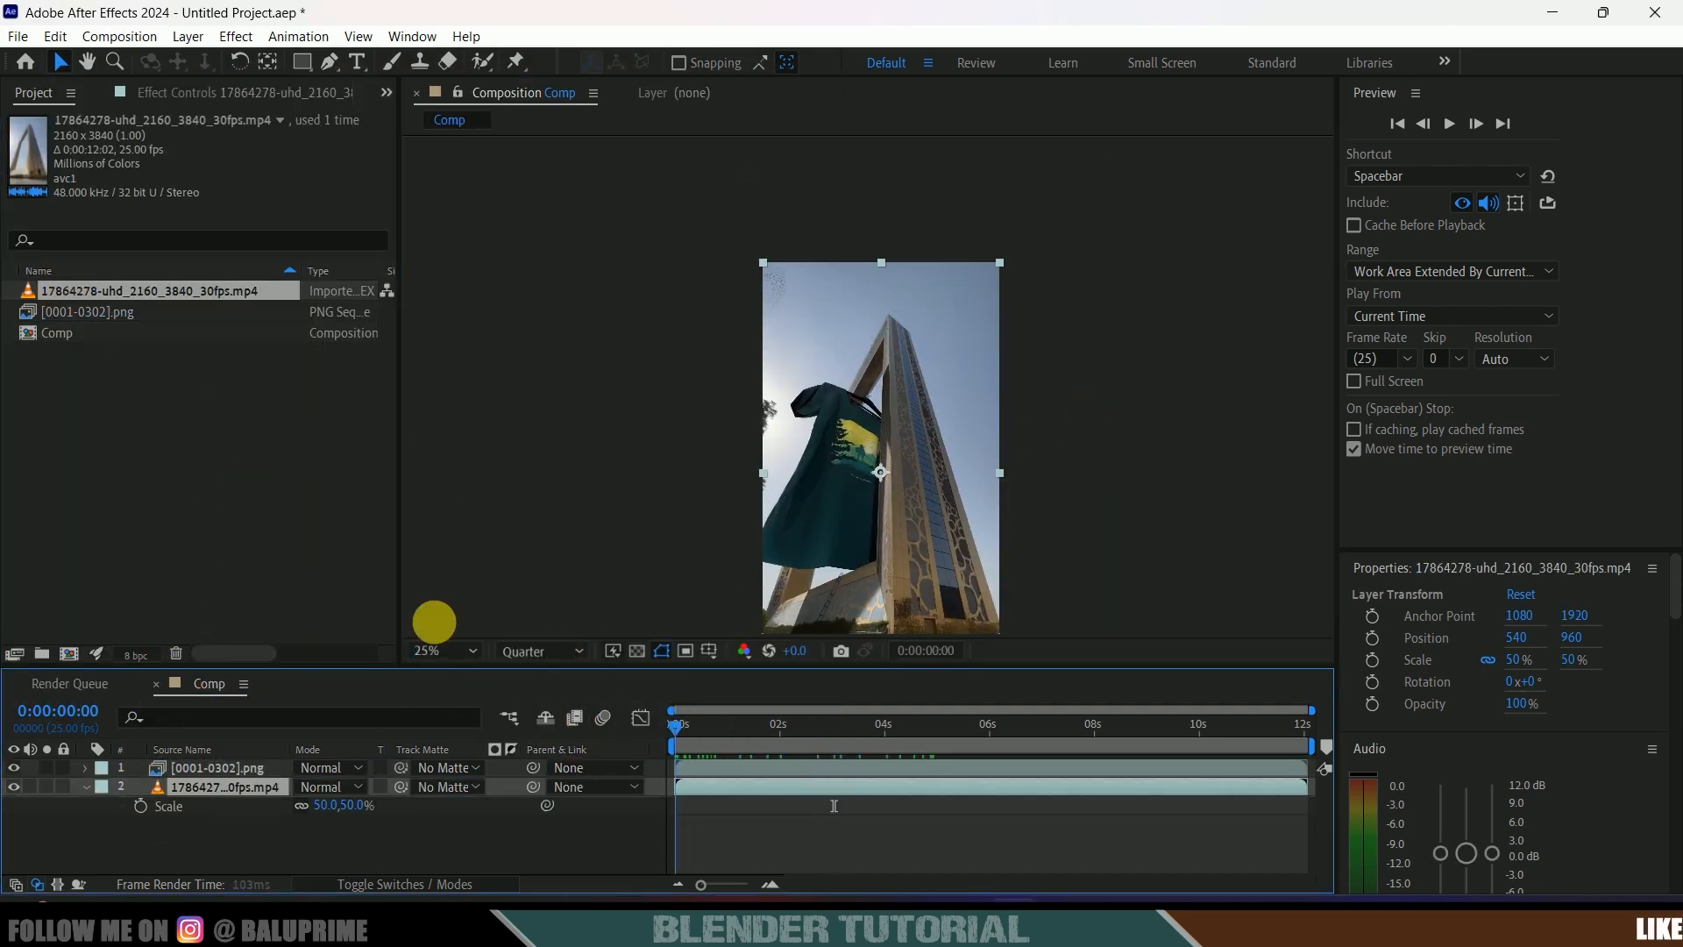
key(space)
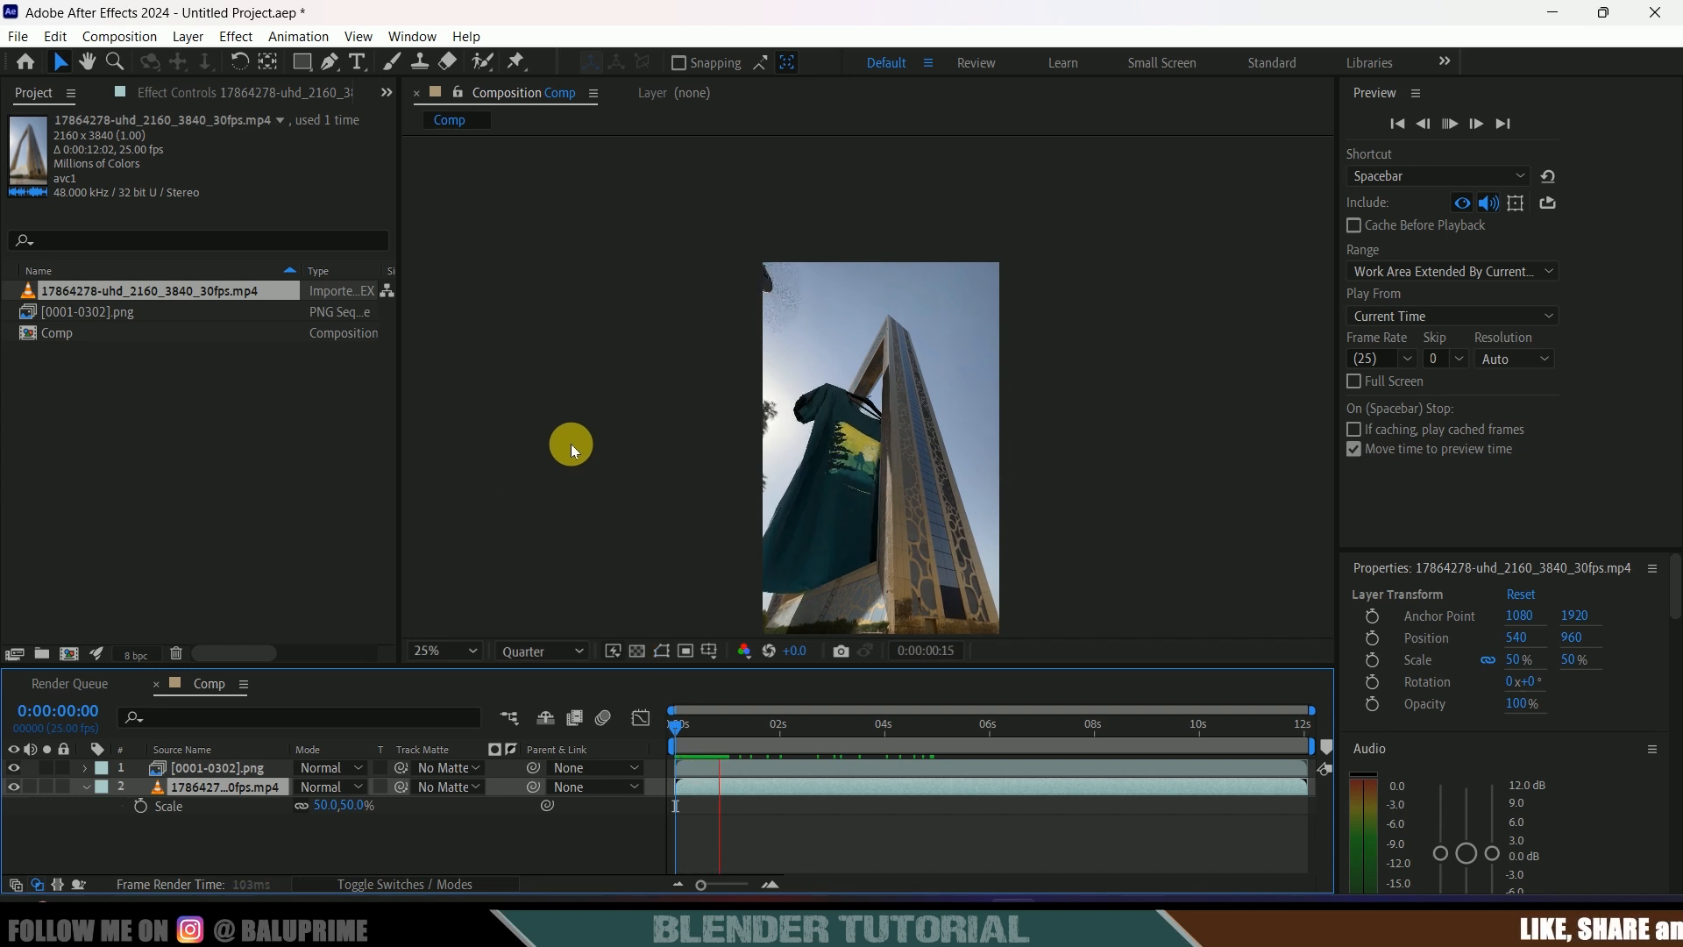